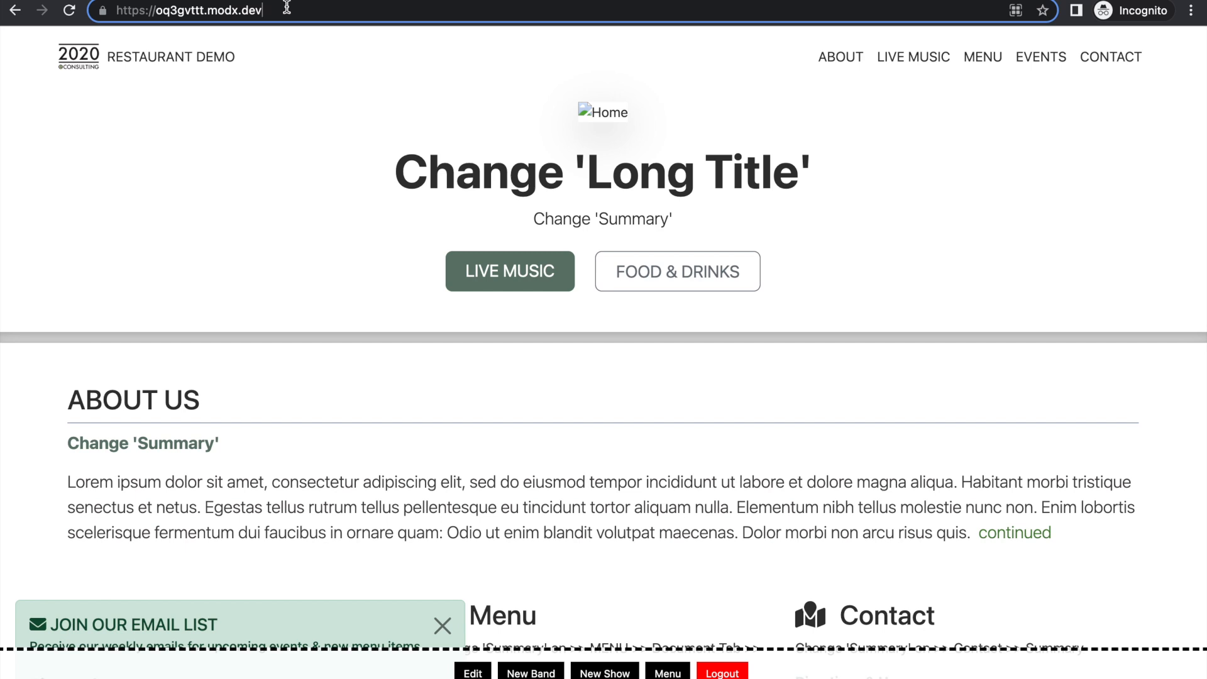
Step: Go to the website's internal page by adding /in to the site address and look over its links
{"action": "type", "text": "/in"}
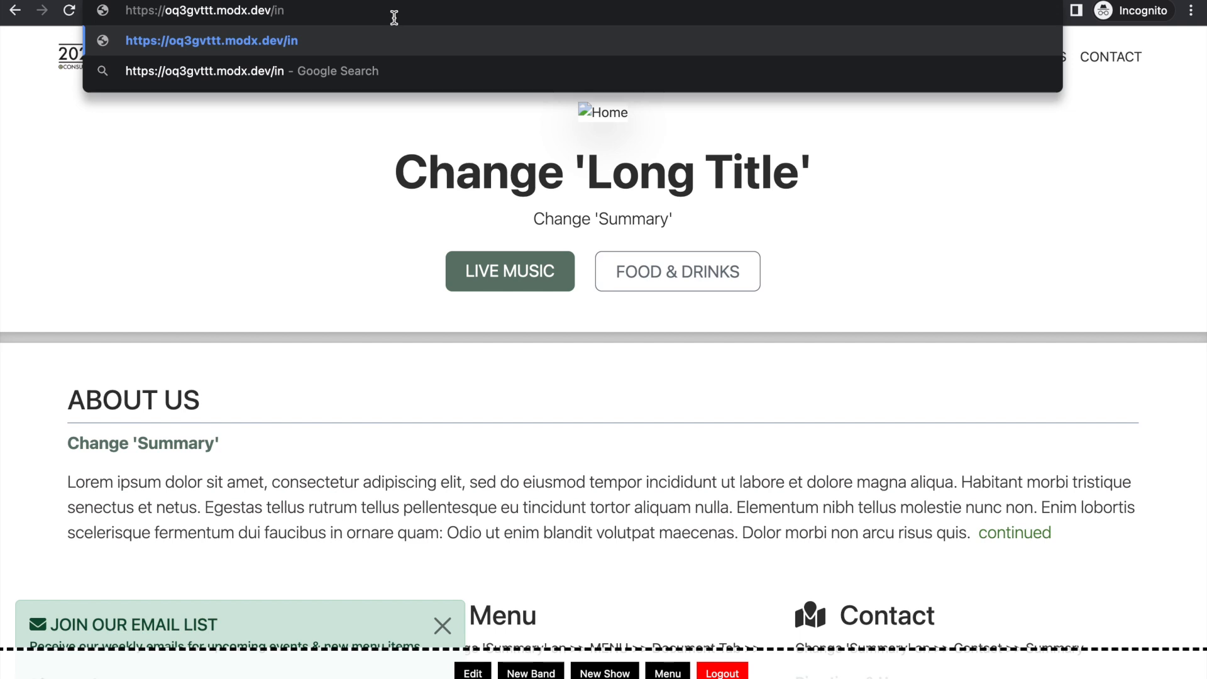
{"action": "key", "text": "Return"}
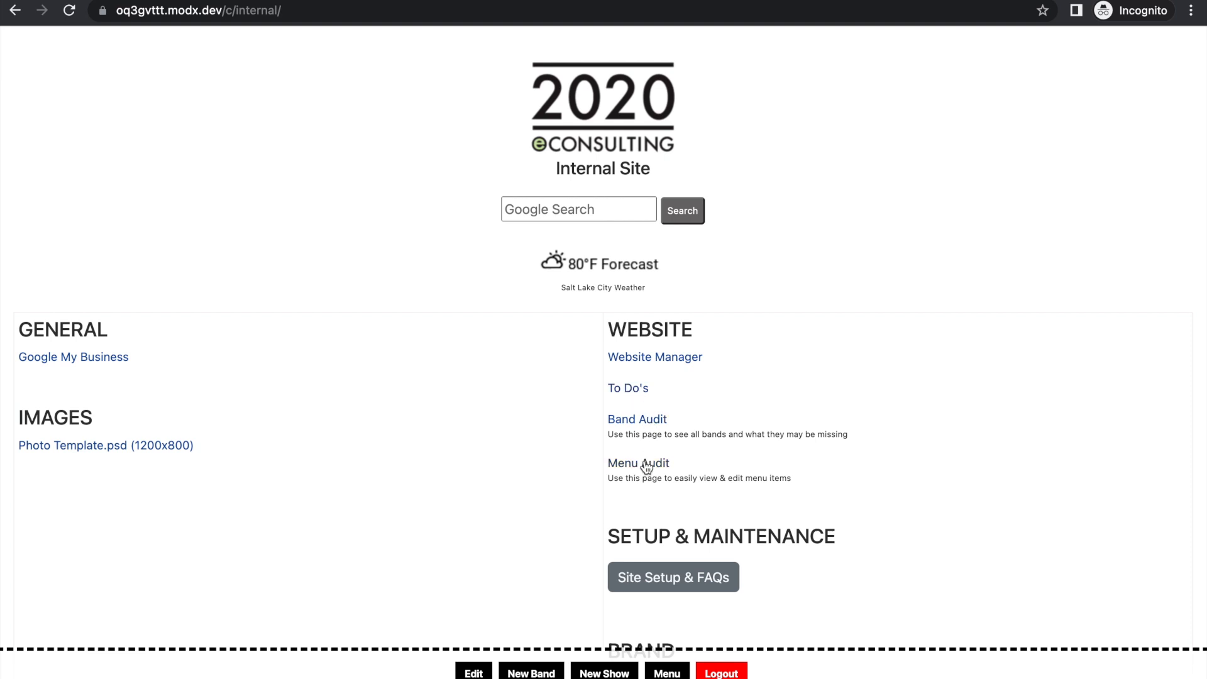
{"action": "scroll", "coordinate": [664, 595], "scroll_direction": "down", "scroll_amount": 2}
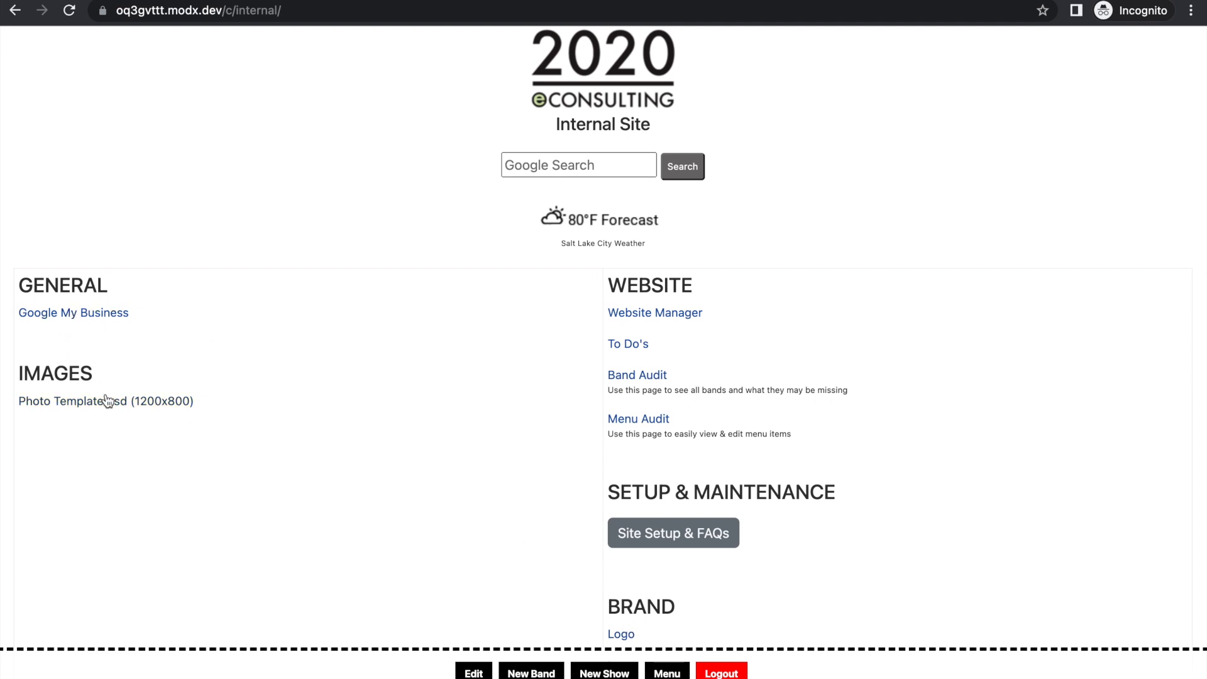
{"action": "scroll", "coordinate": [629, 238], "scroll_direction": "up", "scroll_amount": 2}
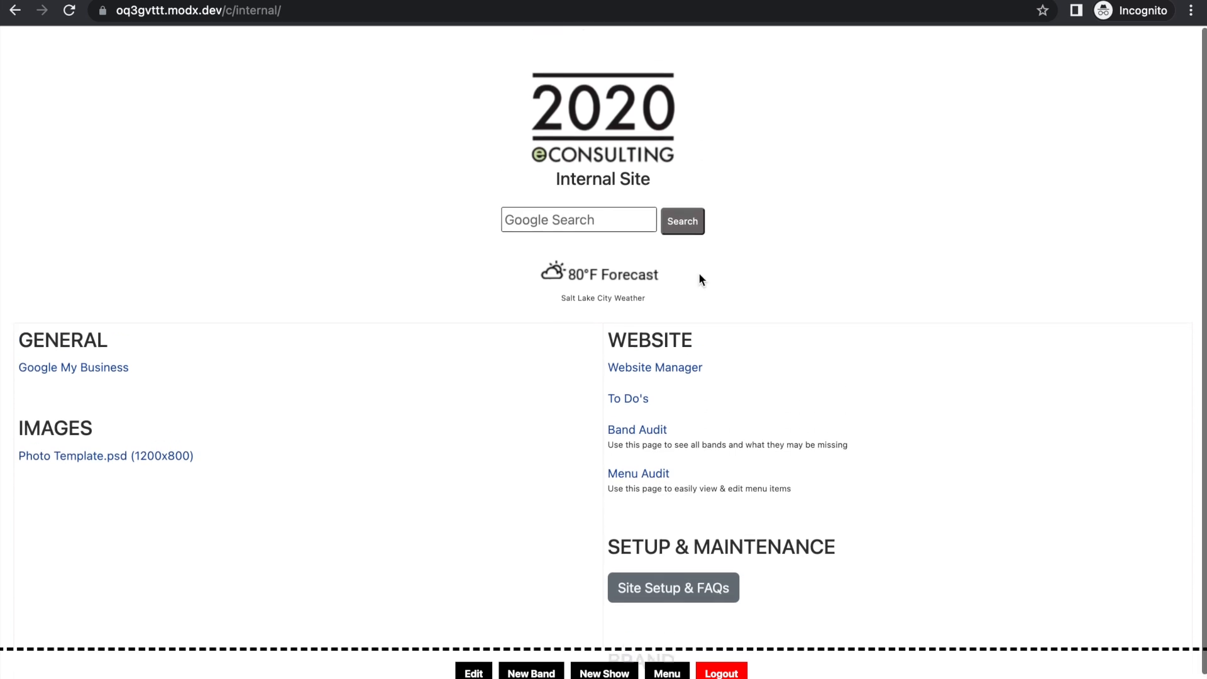
Step: Open the Website Manager and bring up the template variables of the Home resource
{"action": "left_click", "coordinate": [637, 358]}
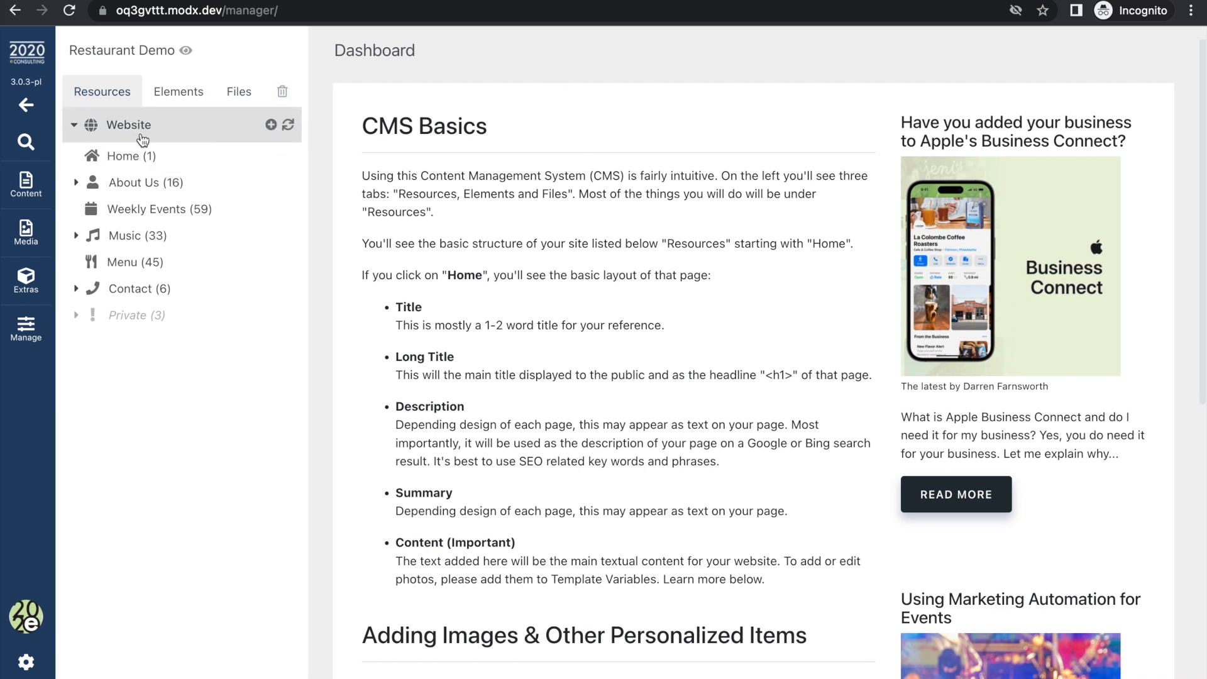
{"action": "left_click", "coordinate": [126, 155]}
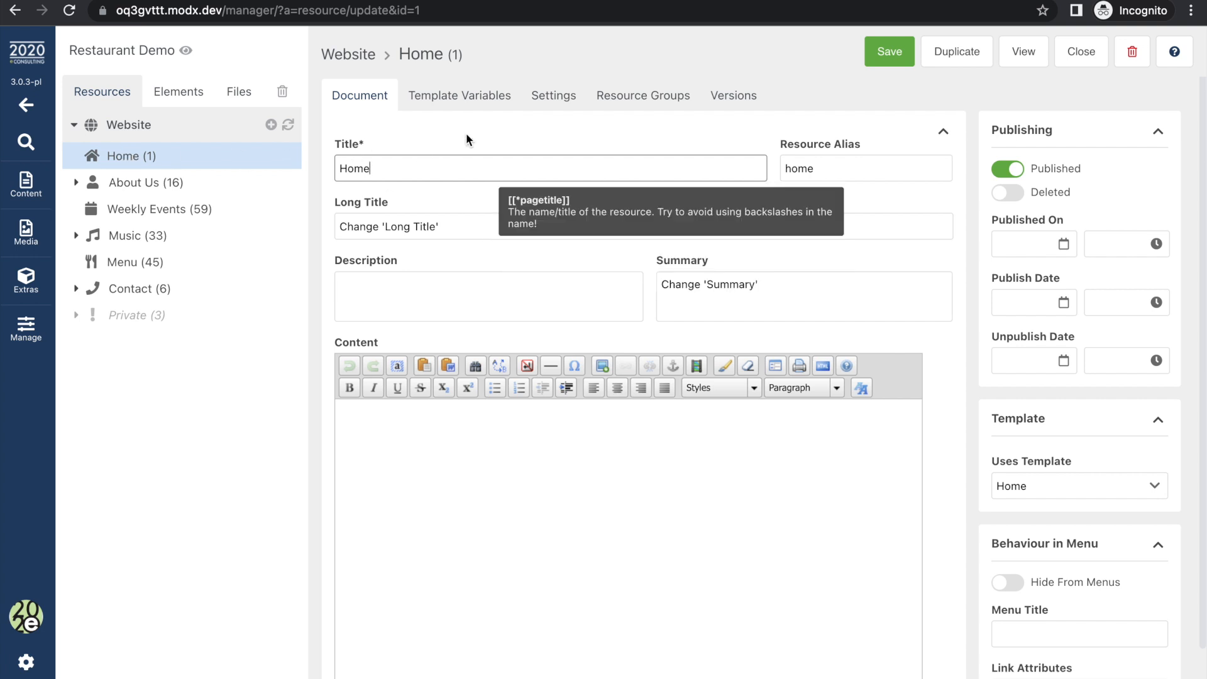
{"action": "left_click", "coordinate": [443, 96]}
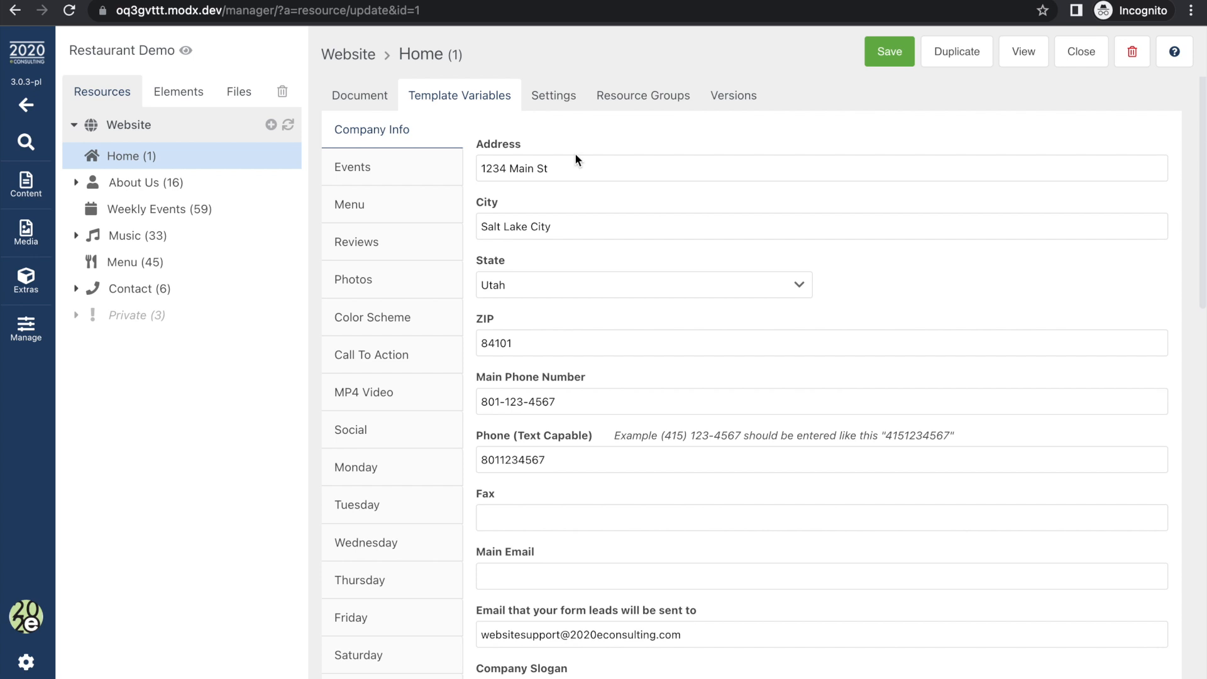
Step: Open the file browser for the Company Logo in Company Info and go to the Logos folder
{"action": "scroll", "coordinate": [539, 270], "scroll_direction": "down", "scroll_amount": 3}
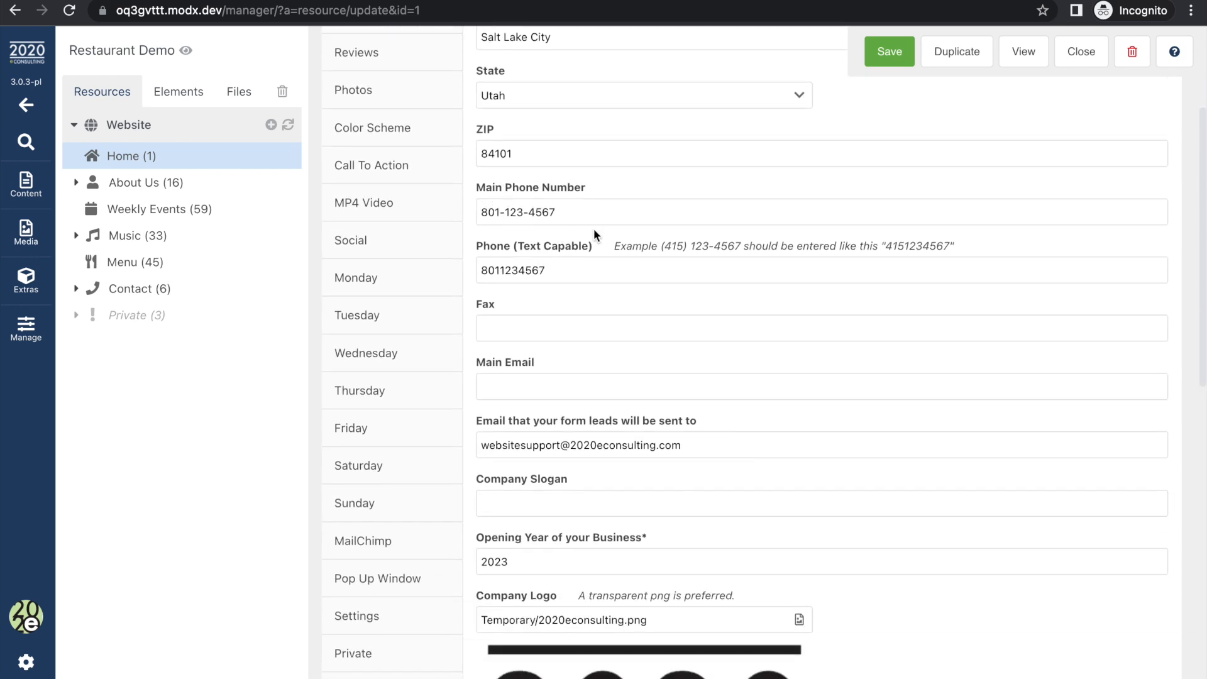
{"action": "scroll", "coordinate": [558, 269], "scroll_direction": "down", "scroll_amount": 2}
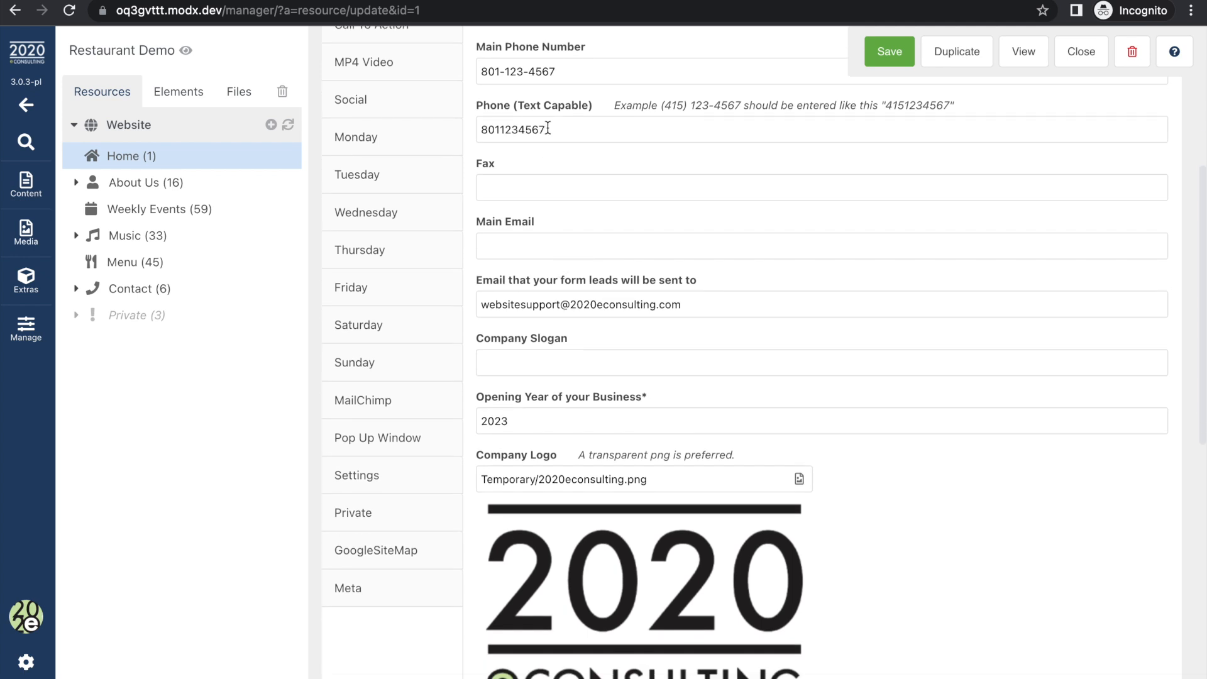
{"action": "scroll", "coordinate": [548, 128], "scroll_direction": "down", "scroll_amount": 1}
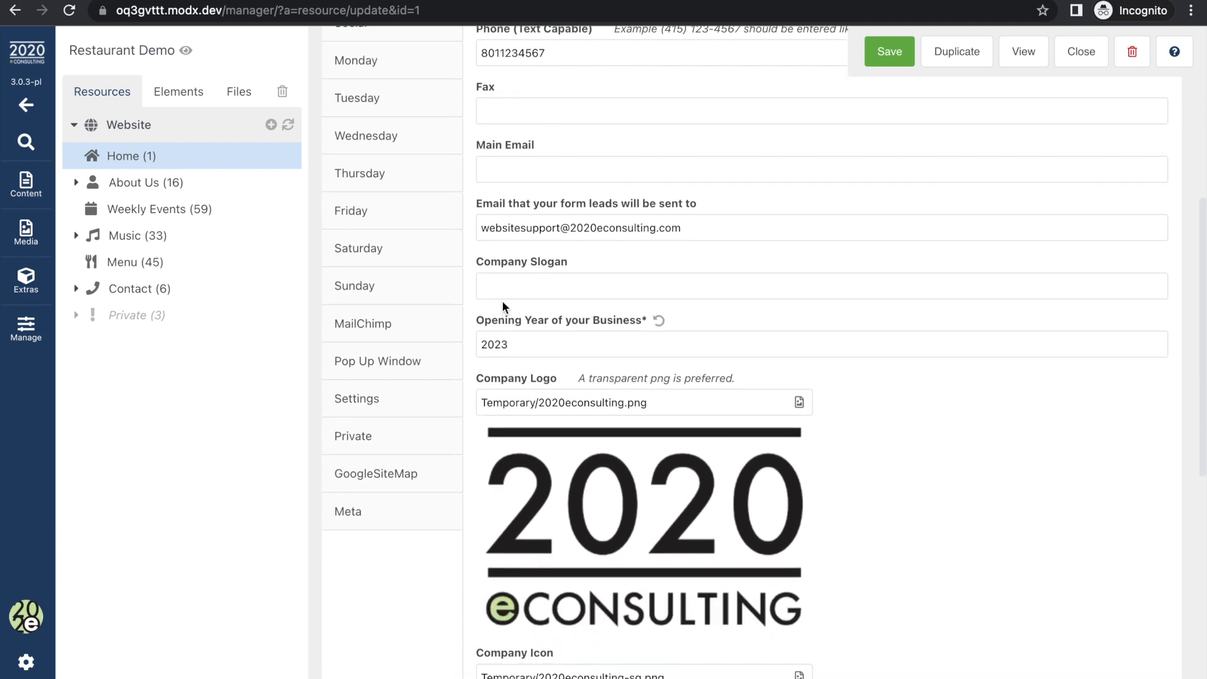
{"action": "scroll", "coordinate": [526, 275], "scroll_direction": "down", "scroll_amount": 1}
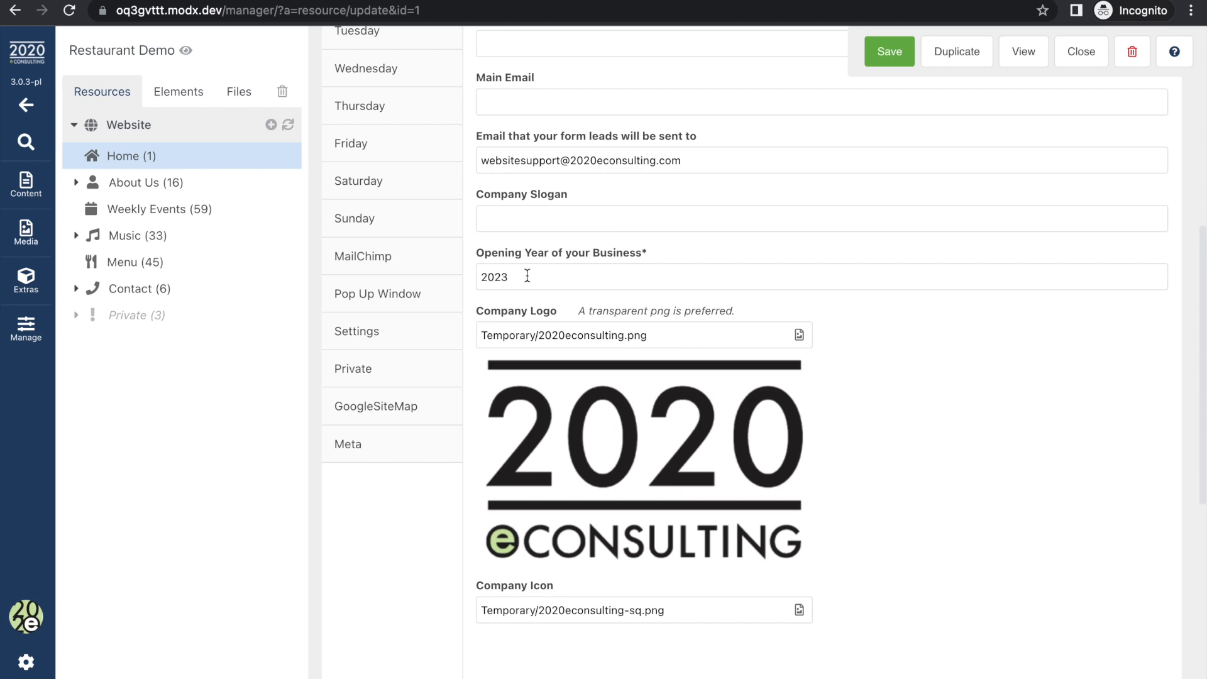
{"action": "scroll", "coordinate": [527, 276], "scroll_direction": "down", "scroll_amount": 2}
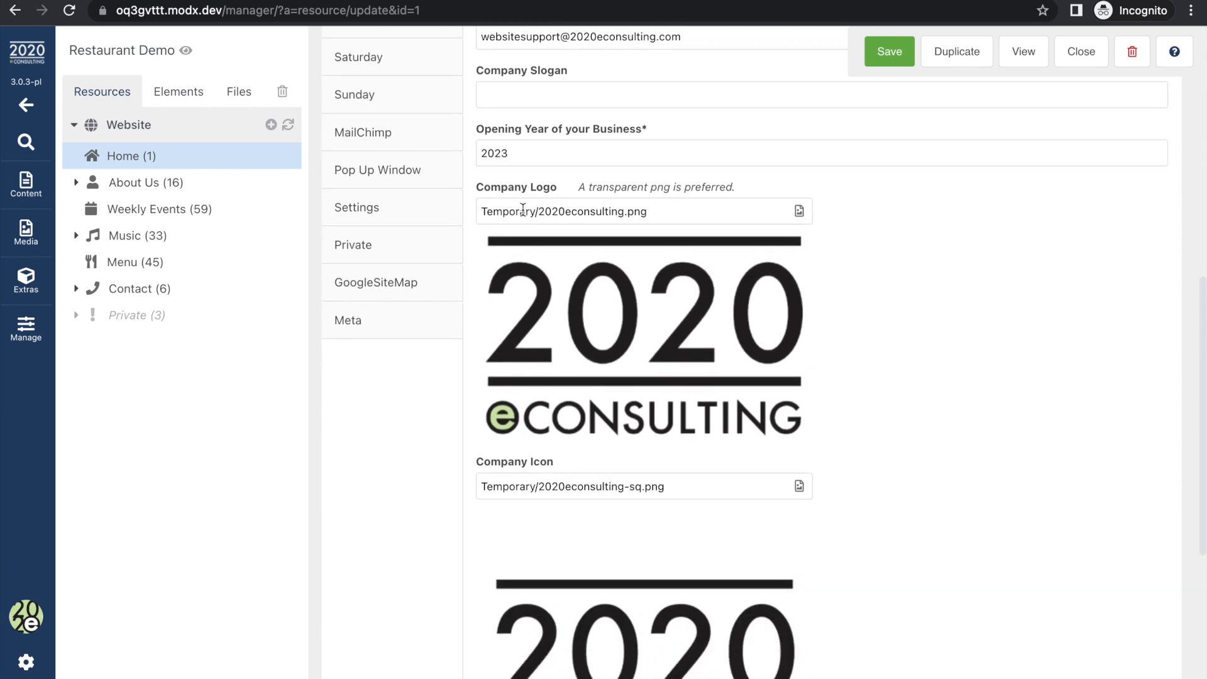
{"action": "left_click", "coordinate": [799, 212]}
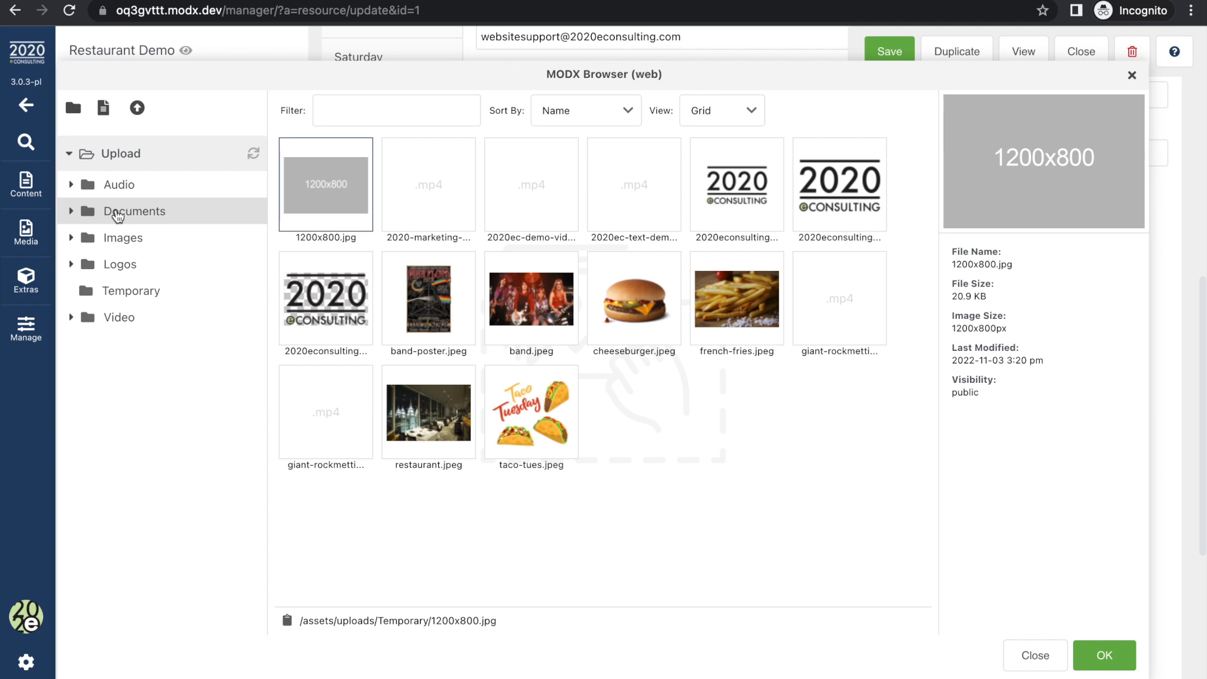
{"action": "left_click", "coordinate": [133, 267]}
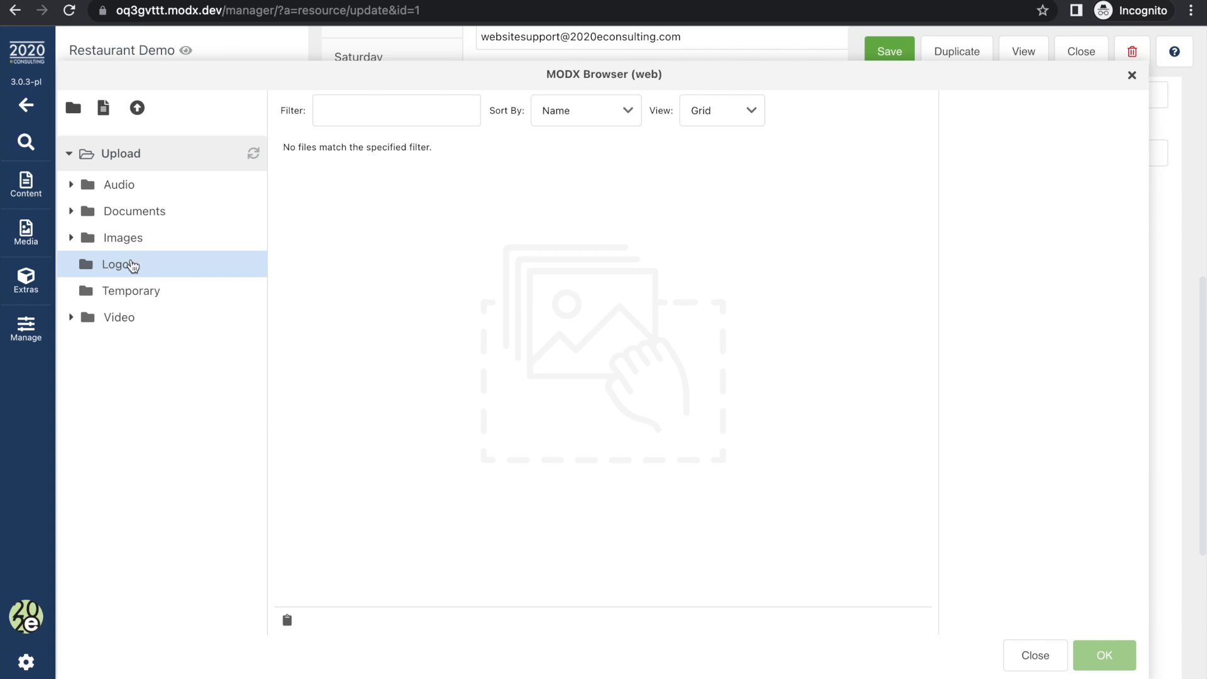
Step: Upload 2020eConsulting.png to the Logos folder and assign it as the Company Logo
{"action": "right_click", "coordinate": [133, 267]}
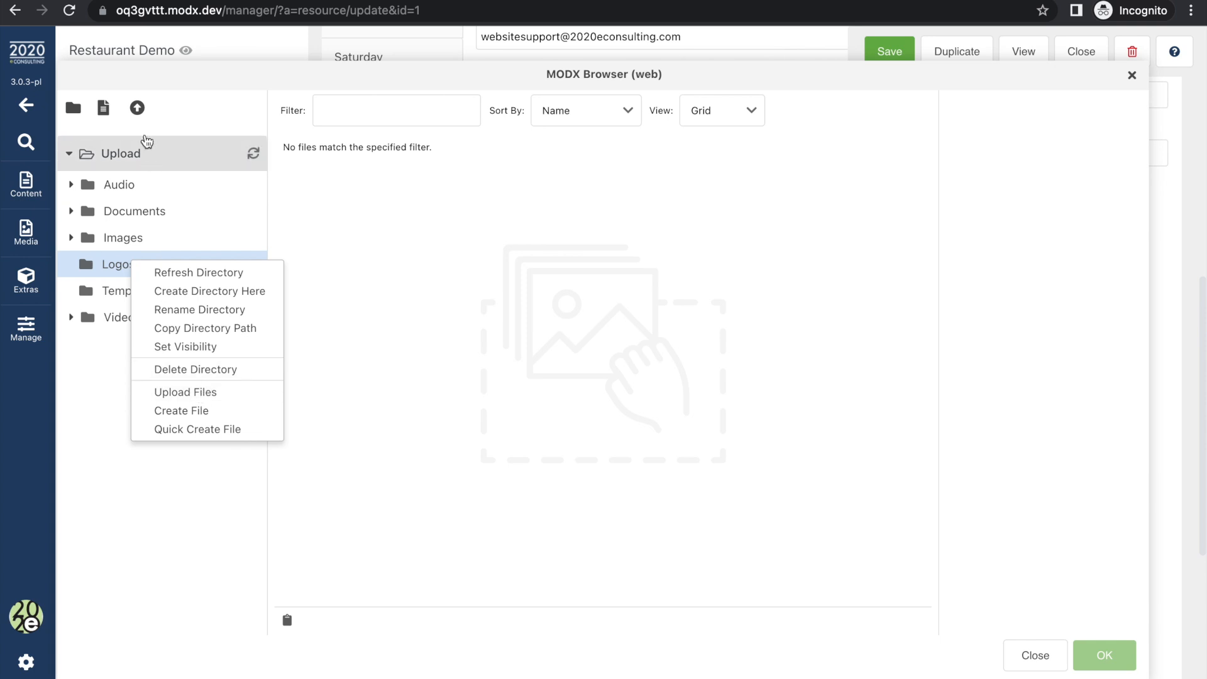
{"action": "left_click", "coordinate": [140, 111]}
{"action": "left_click", "coordinate": [137, 109]}
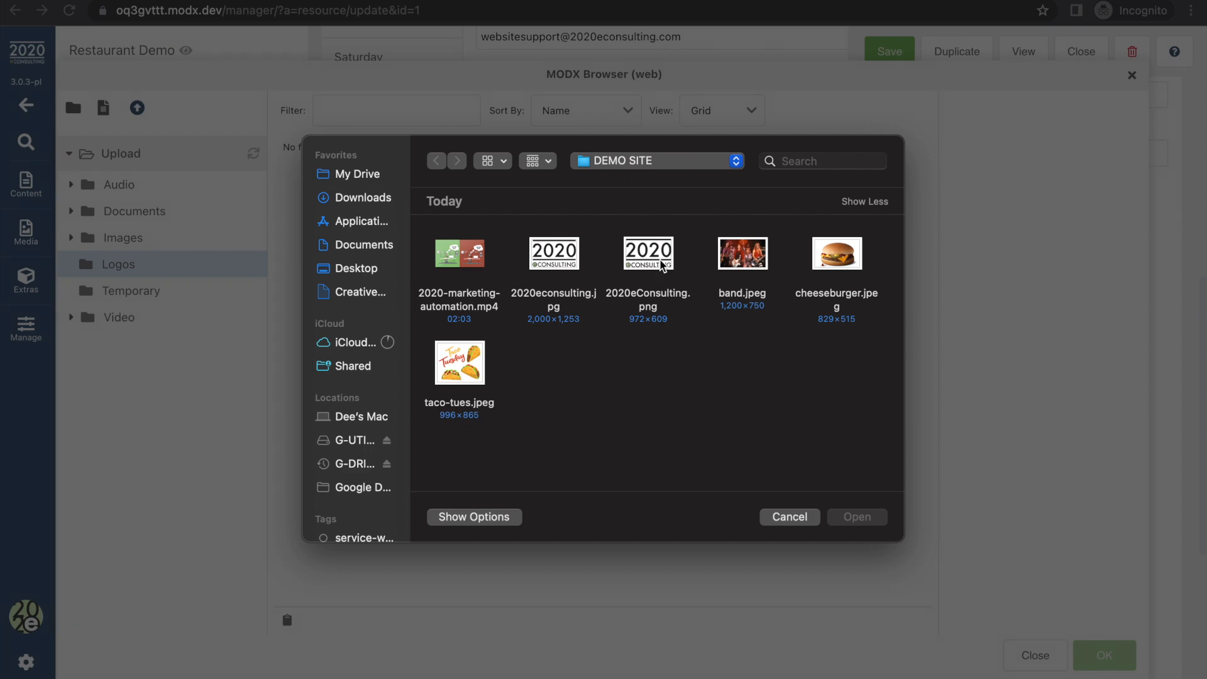
{"action": "left_click", "coordinate": [662, 264]}
{"action": "left_click", "coordinate": [863, 518]}
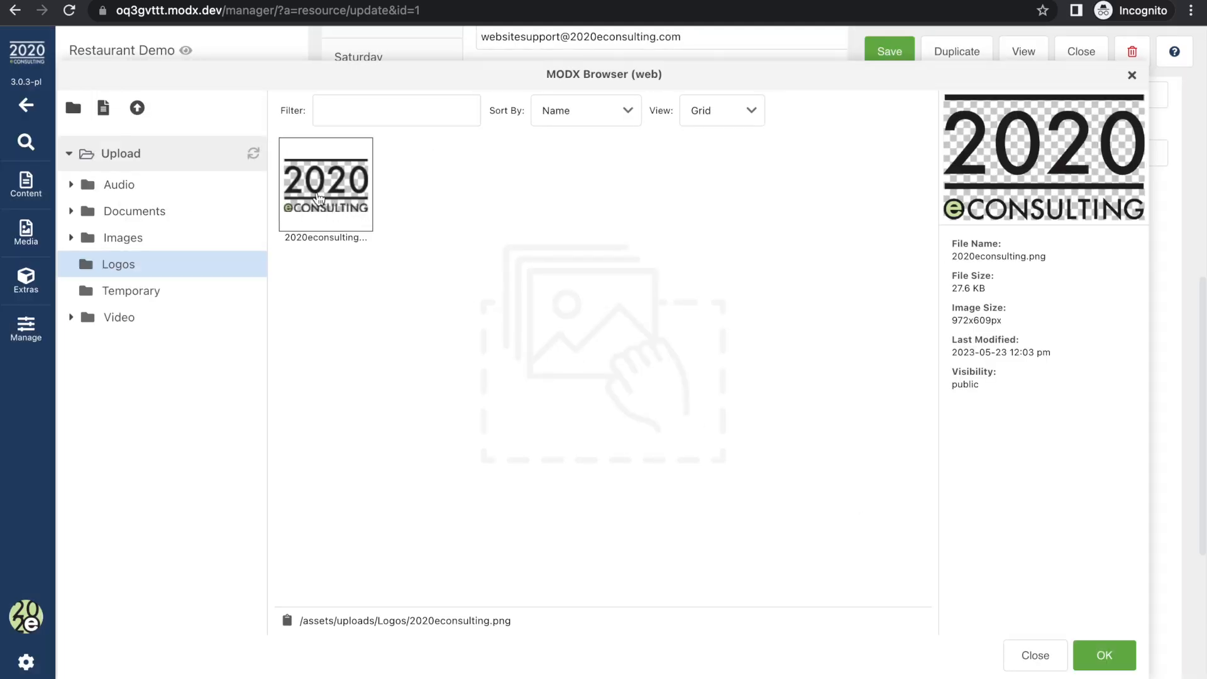
{"action": "double_click", "coordinate": [315, 191]}
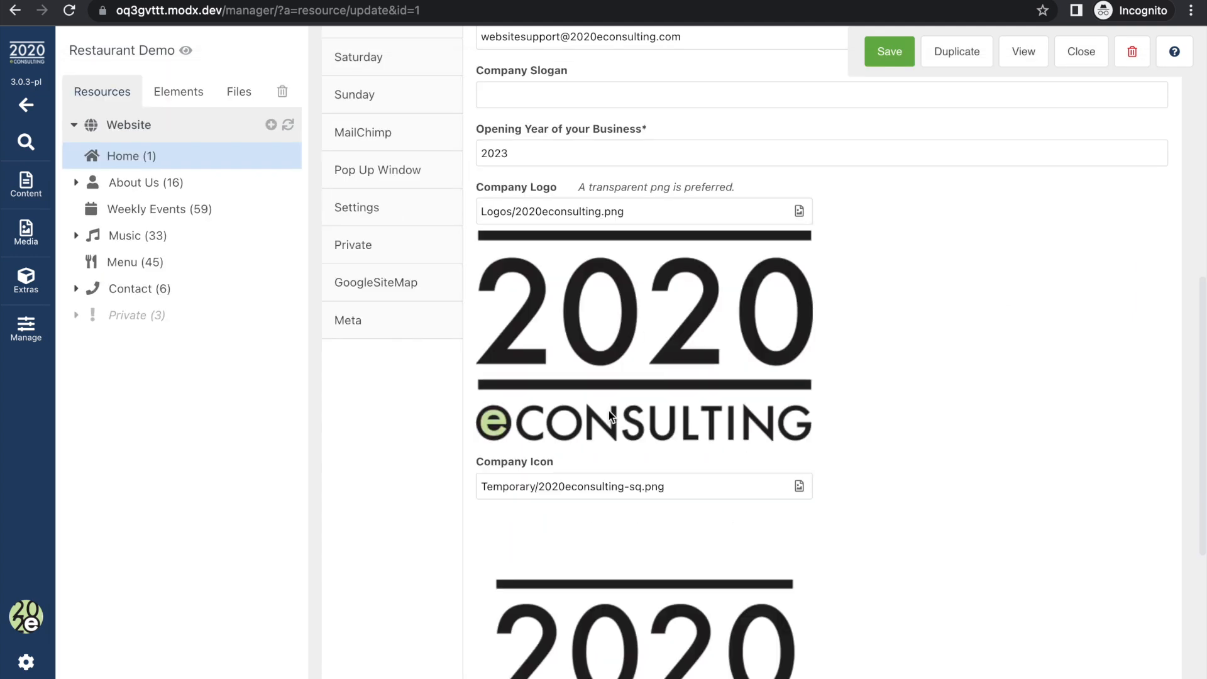
Step: Review the remaining Company Info fields, including Company Icon, Reservations, Latitude and Longitude
{"action": "scroll", "coordinate": [608, 410], "scroll_direction": "down", "scroll_amount": 3}
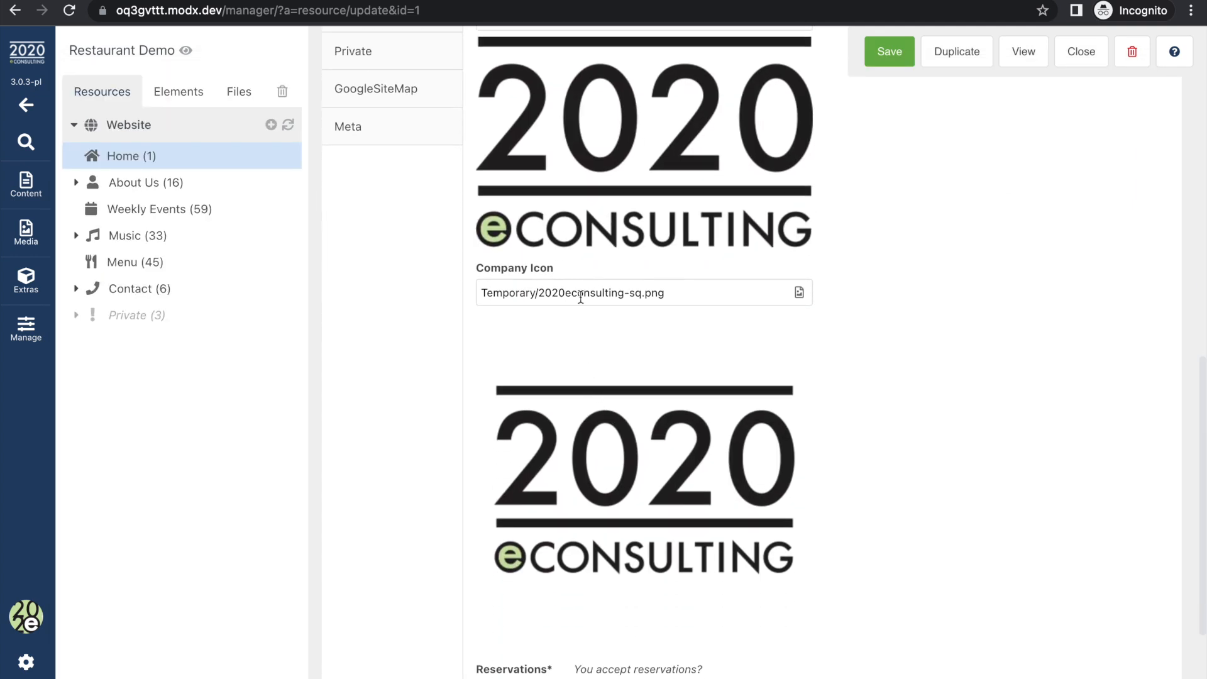
{"action": "scroll", "coordinate": [581, 297], "scroll_direction": "down", "scroll_amount": 2}
{"action": "scroll", "coordinate": [580, 297], "scroll_direction": "up", "scroll_amount": 2}
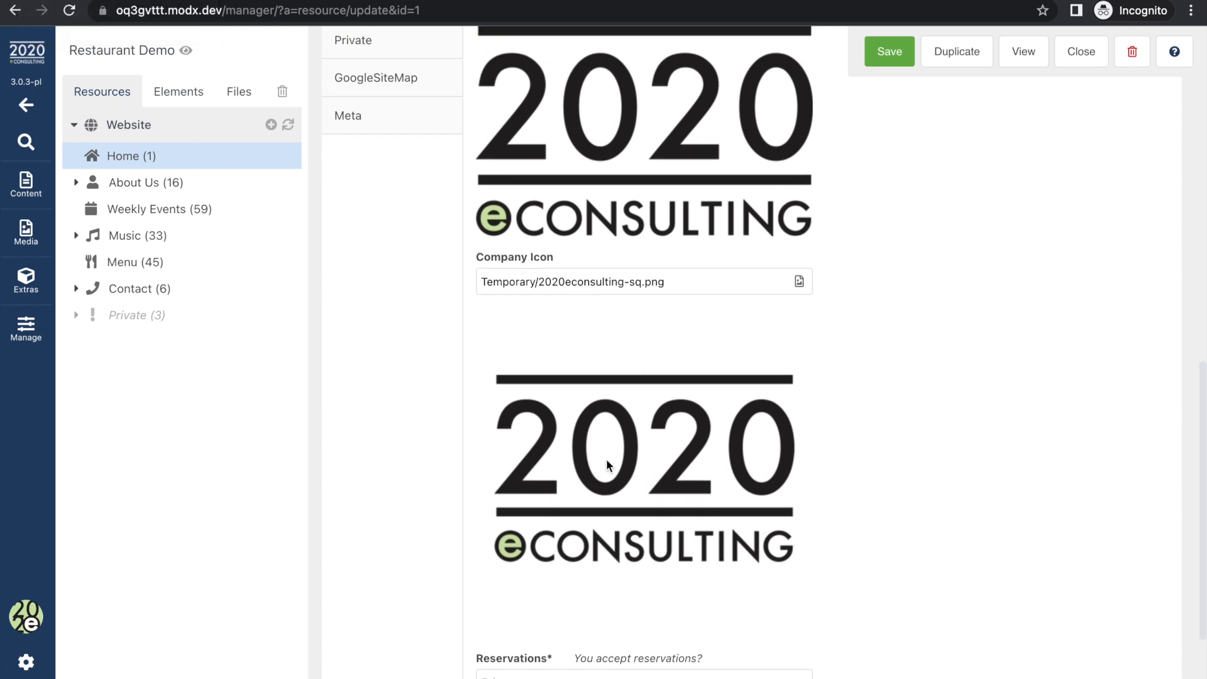
{"action": "scroll", "coordinate": [606, 459], "scroll_direction": "down", "scroll_amount": 3}
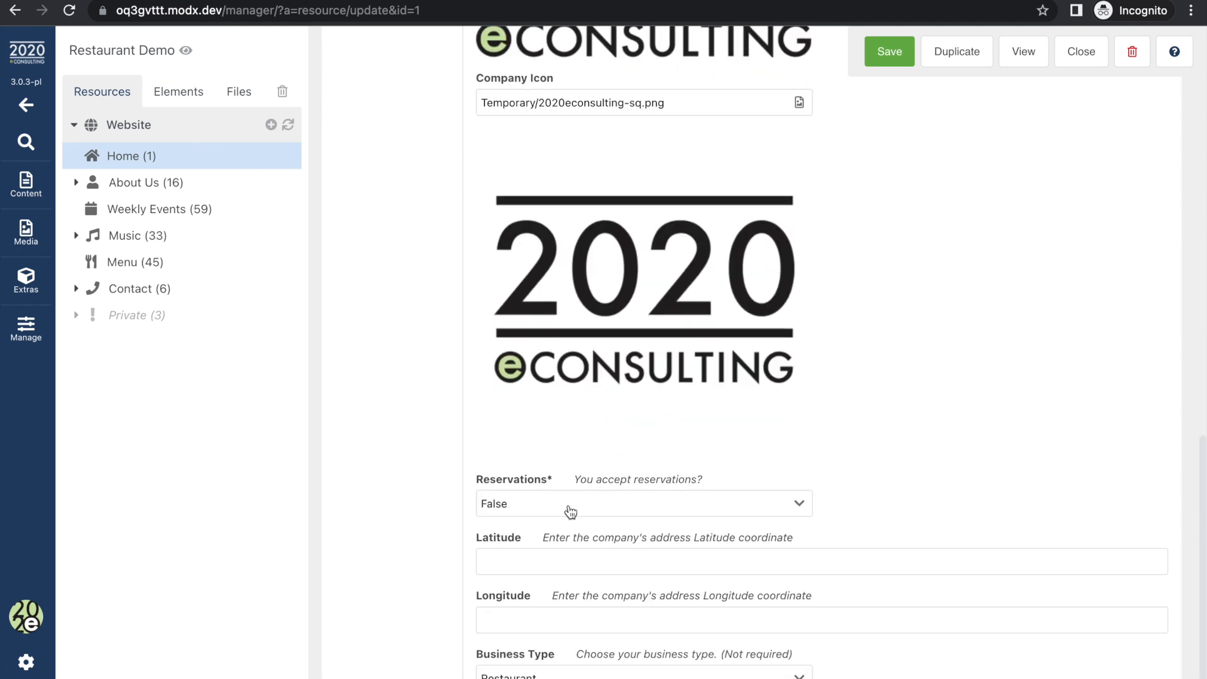
{"action": "left_click", "coordinate": [544, 561]}
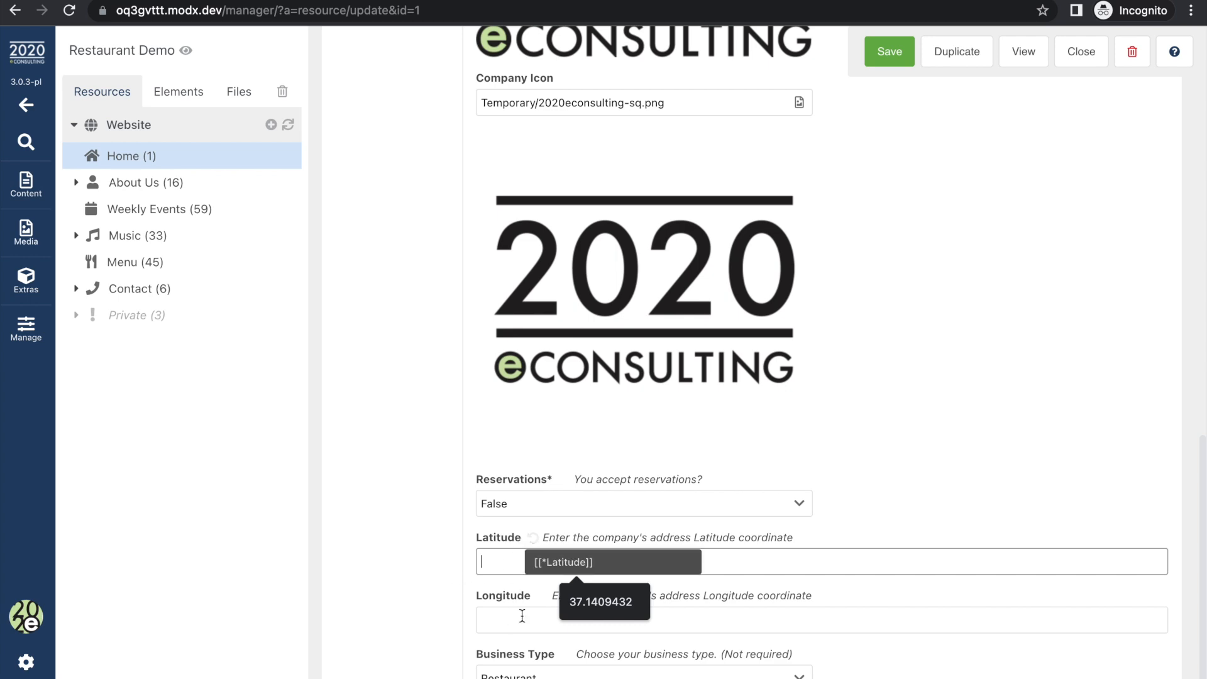
{"action": "scroll", "coordinate": [402, 524], "scroll_direction": "up", "scroll_amount": 15}
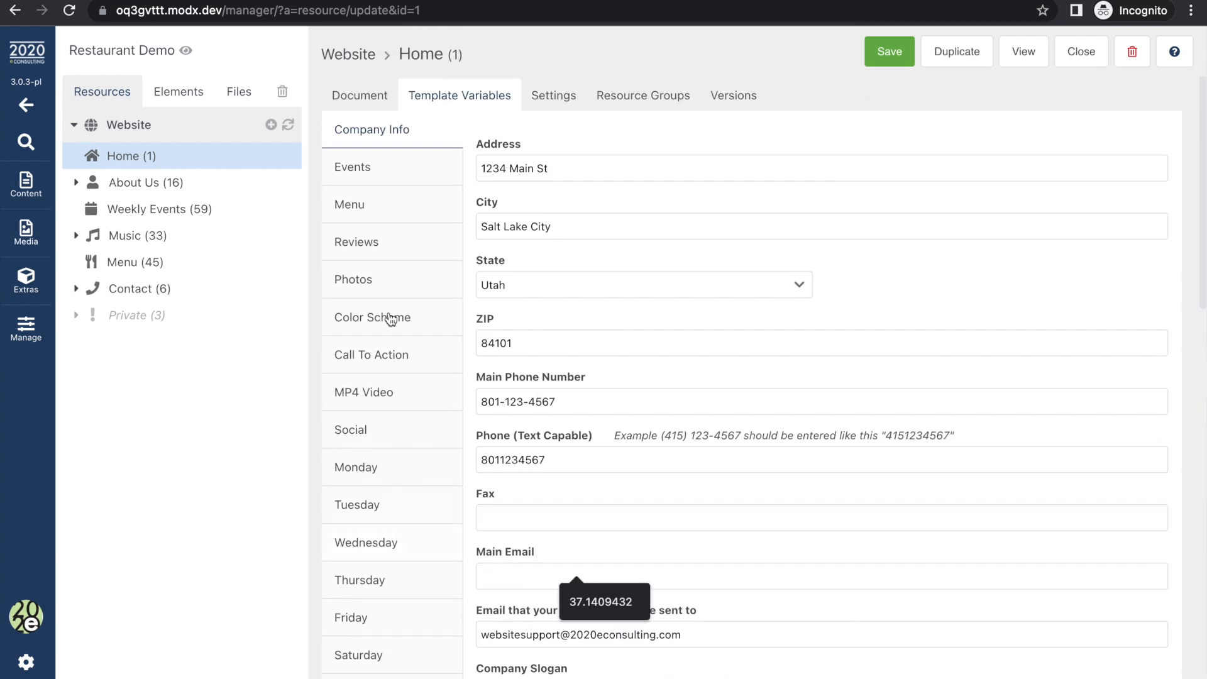
Step: Examine the available Event layout choices and the Cuisine choices in the Menu section without changing either
{"action": "left_click", "coordinate": [363, 176]}
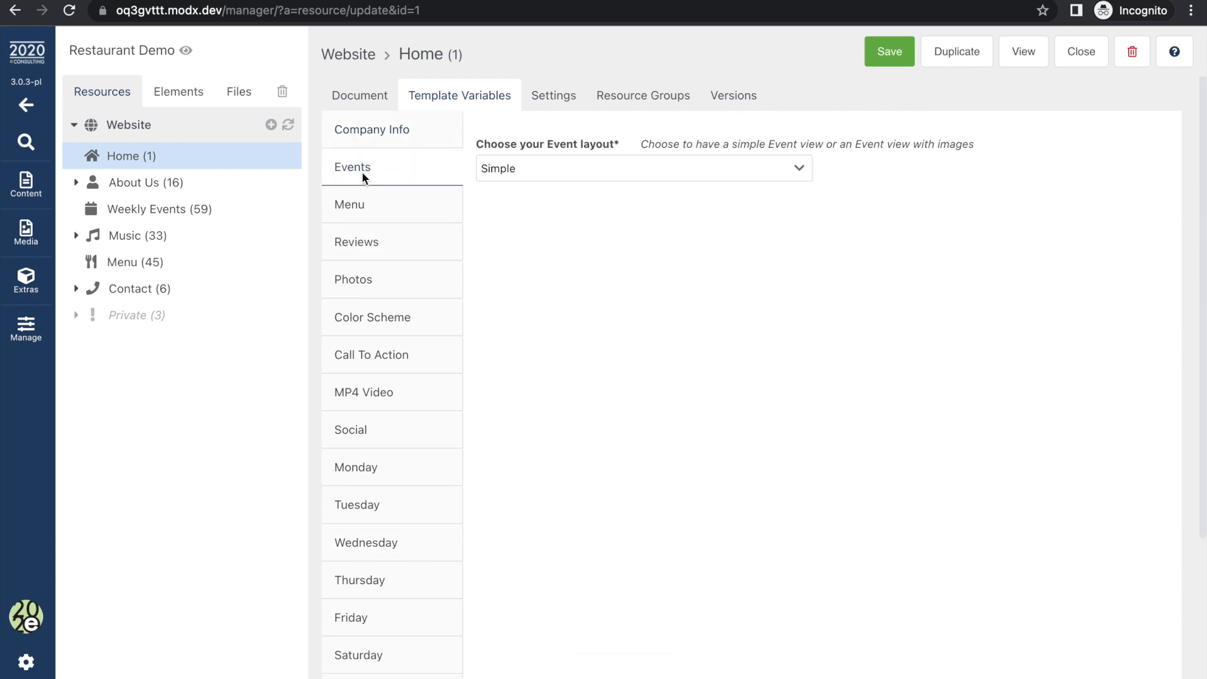
{"action": "left_click", "coordinate": [569, 179]}
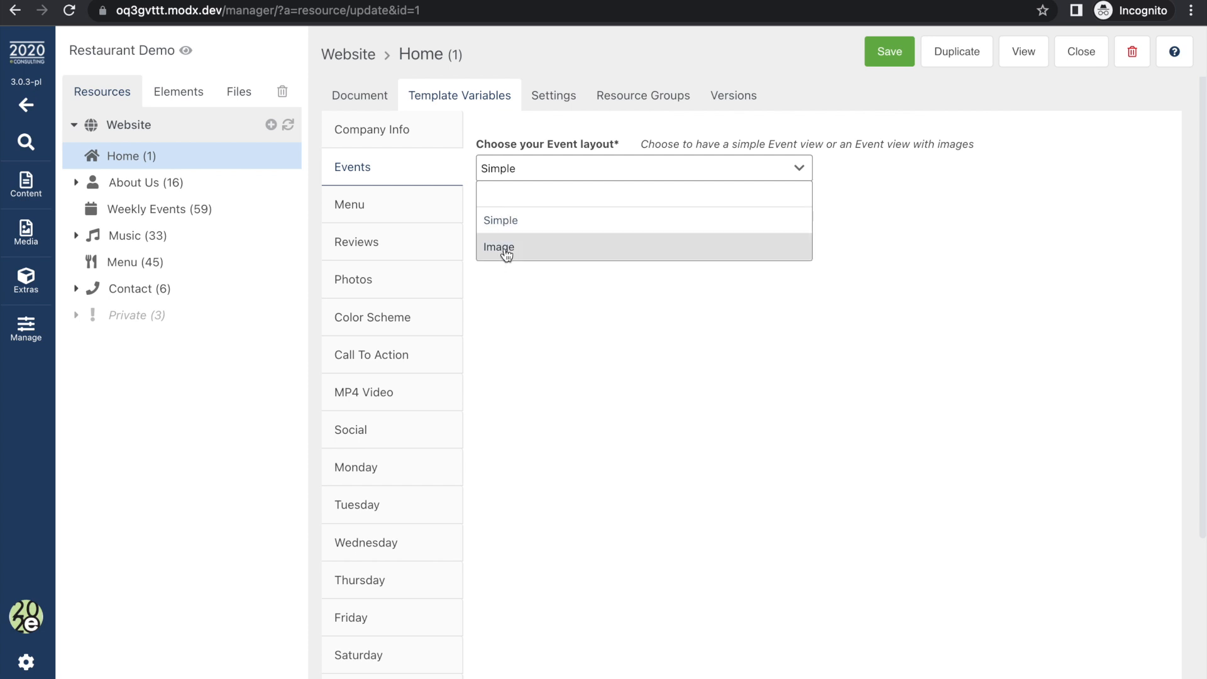
{"action": "left_click", "coordinate": [341, 201]}
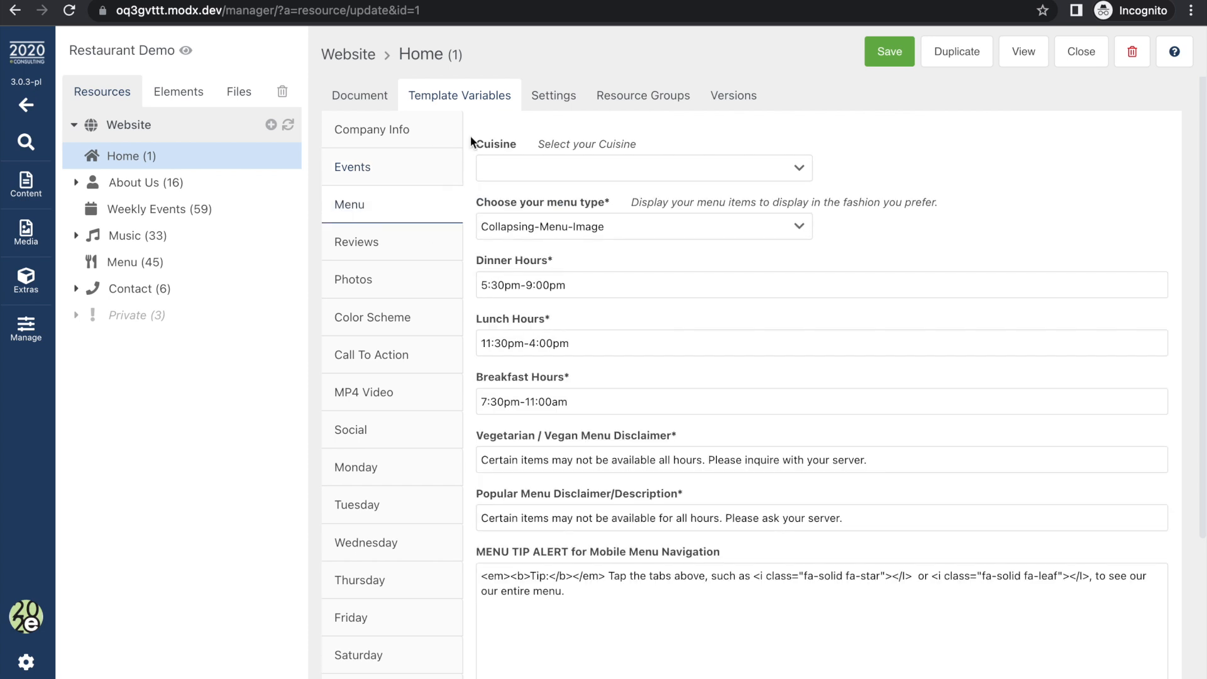
{"action": "scroll", "coordinate": [566, 118], "scroll_direction": "down", "scroll_amount": 2}
{"action": "left_click", "coordinate": [640, 85]}
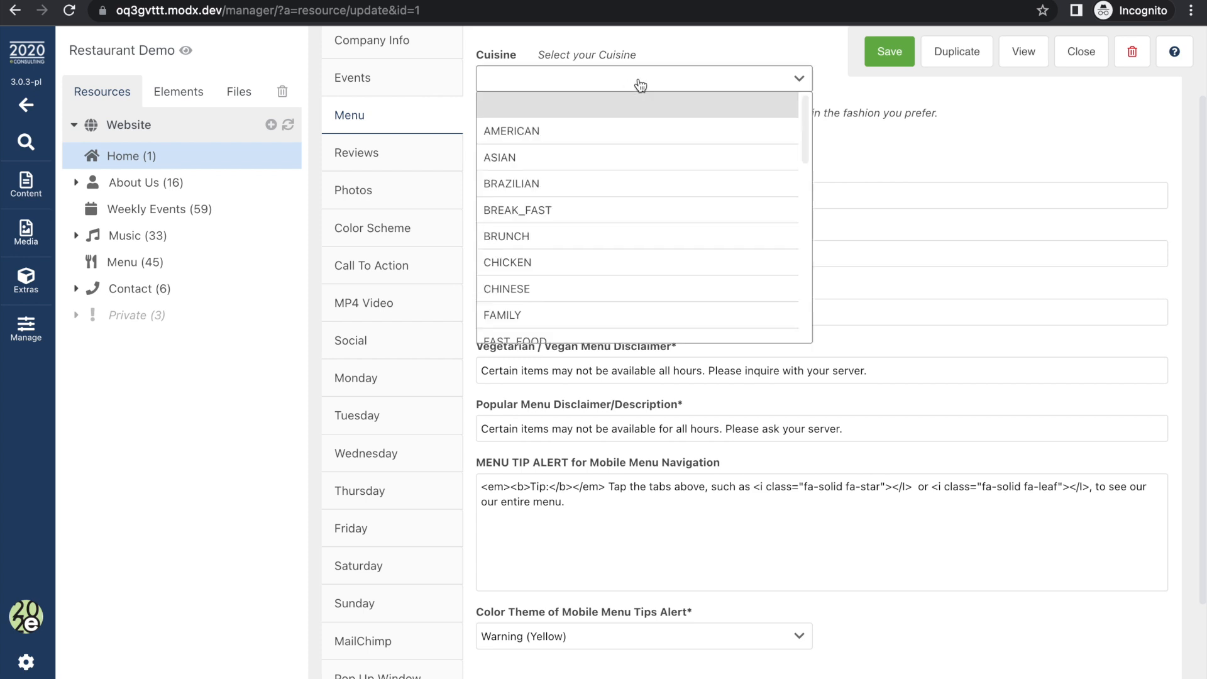
{"action": "left_click", "coordinate": [934, 134]}
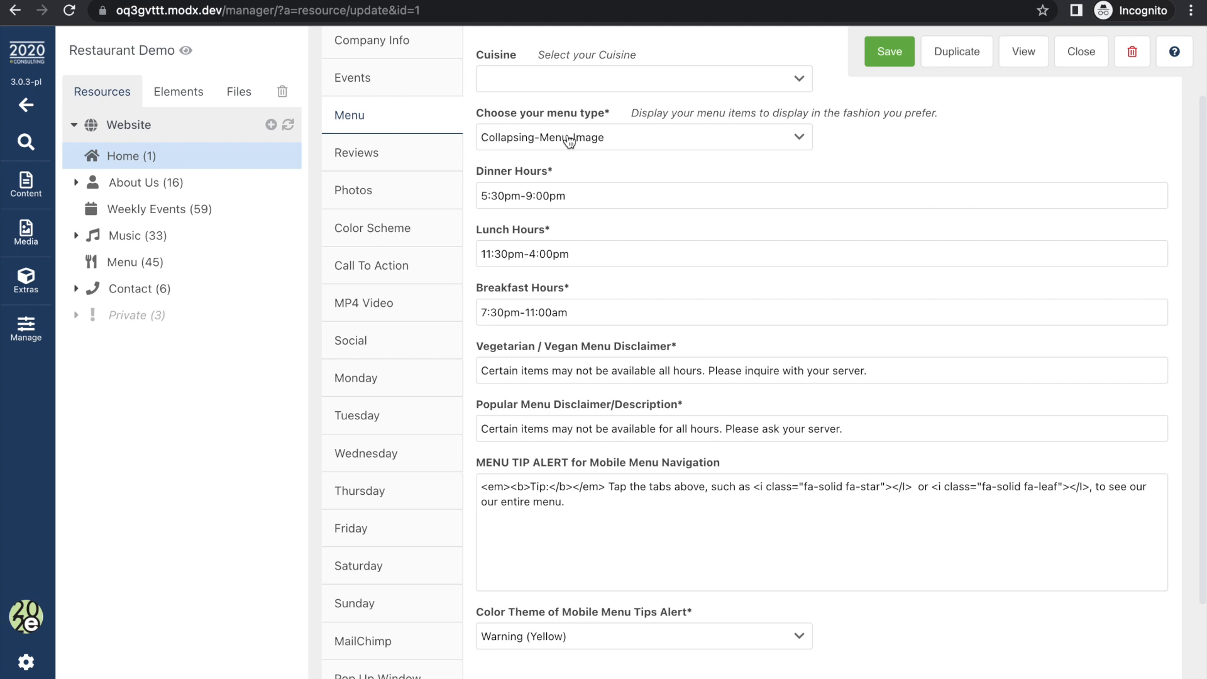
Step: Choose Collapsing-Menu-Image as the menu type
{"action": "scroll", "coordinate": [640, 175], "scroll_direction": "up", "scroll_amount": 2}
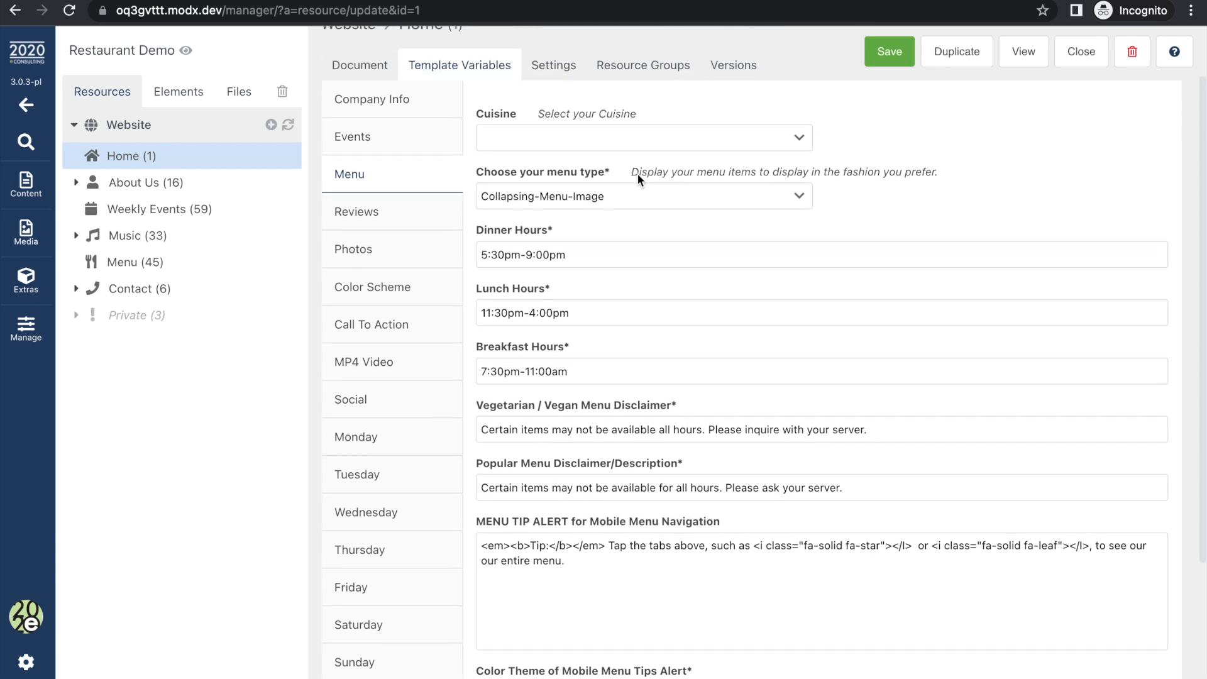
{"action": "left_click", "coordinate": [585, 195]}
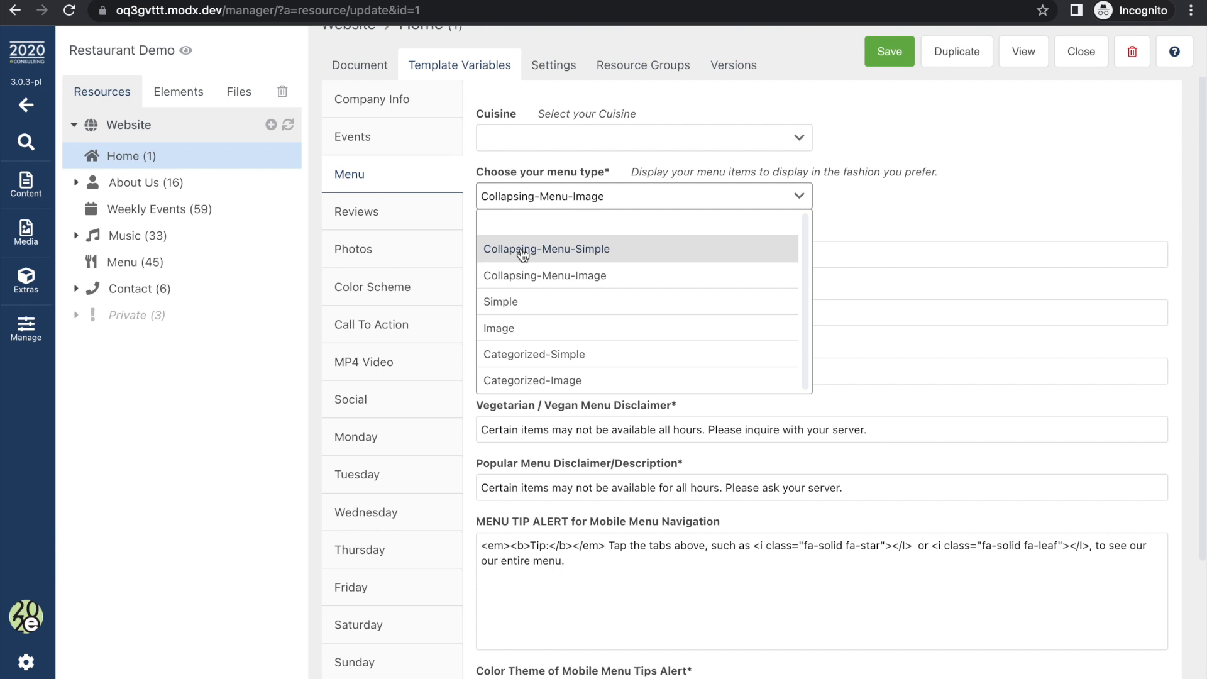
{"action": "left_click", "coordinate": [539, 275]}
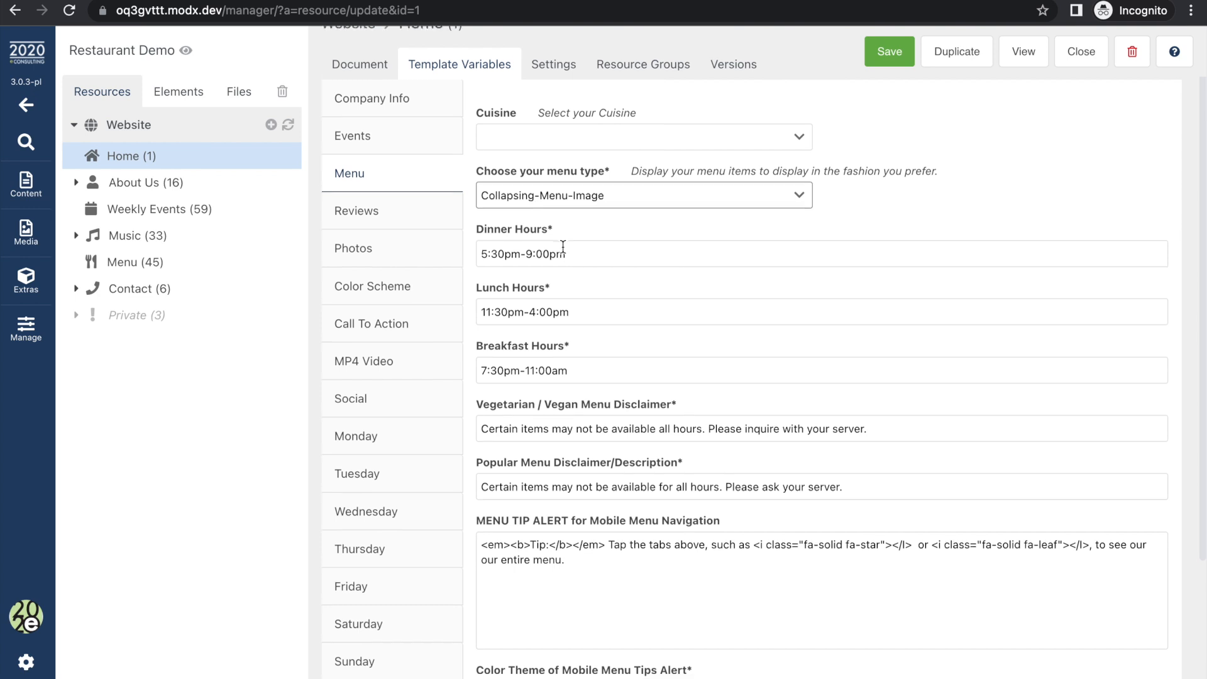
Step: Review the meal hours, menu disclaimers and the mobile menu tip alert text in the Menu section
{"action": "scroll", "coordinate": [564, 249], "scroll_direction": "down", "scroll_amount": 1}
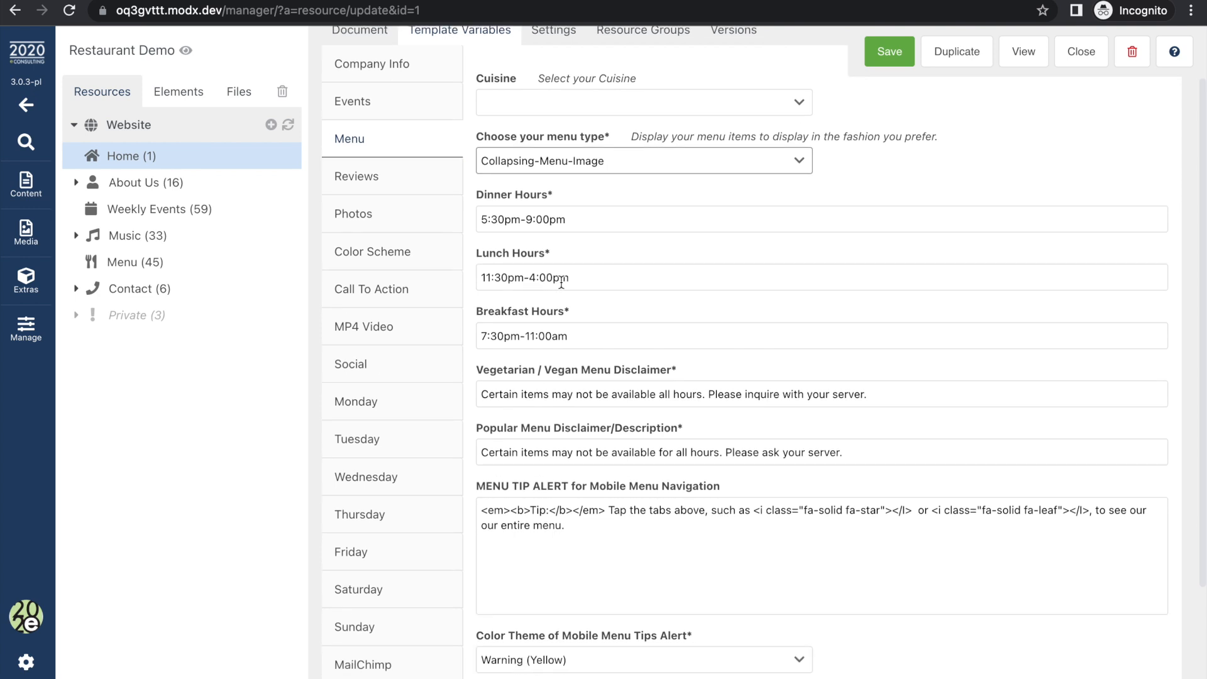
{"action": "scroll", "coordinate": [560, 281], "scroll_direction": "down", "scroll_amount": 1}
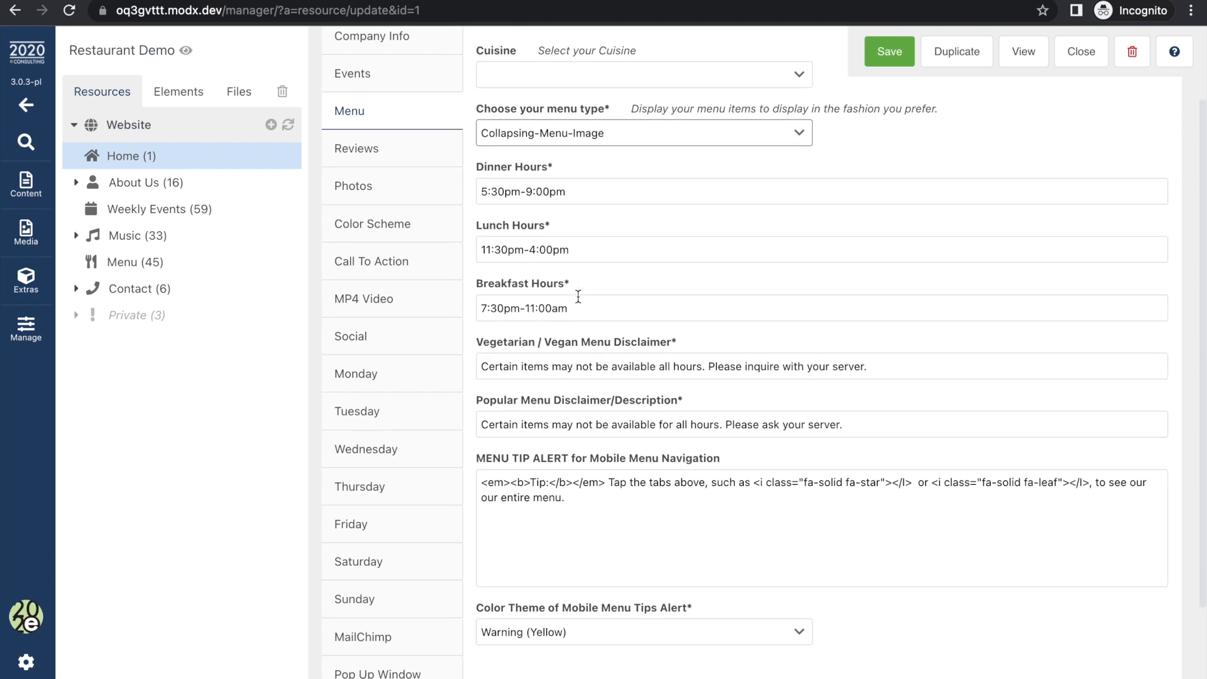
{"action": "scroll", "coordinate": [578, 296], "scroll_direction": "down", "scroll_amount": 4}
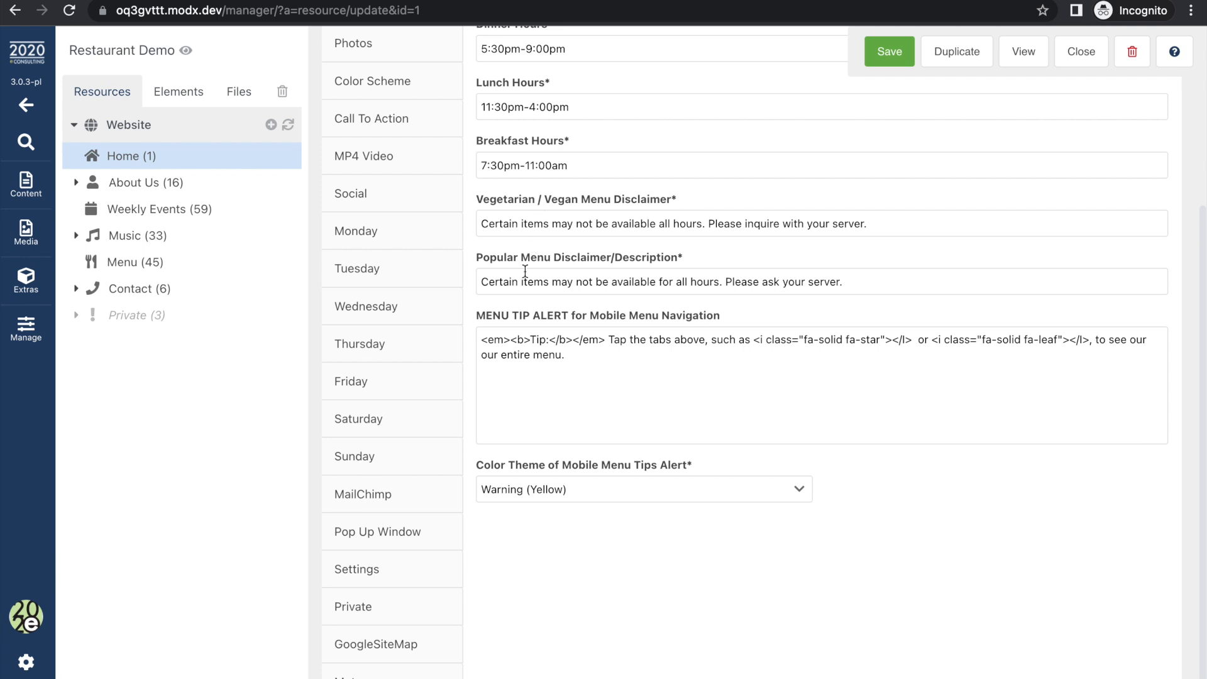
{"action": "left_click", "coordinate": [613, 381]}
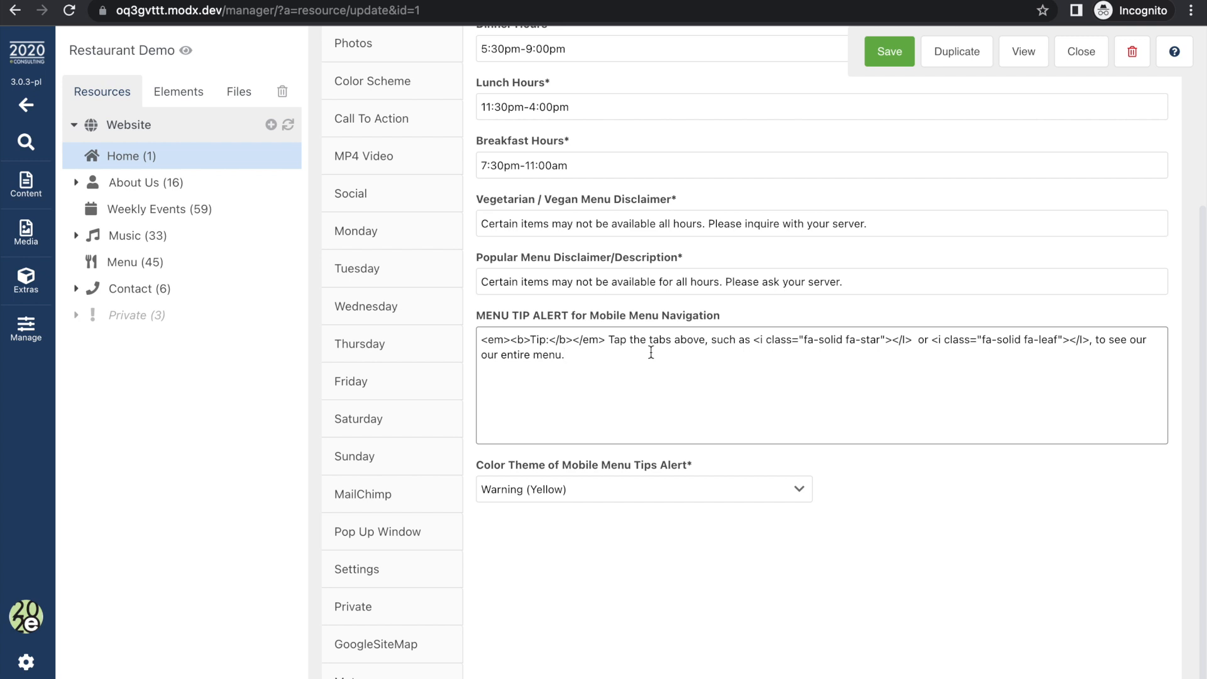
Step: Examine the color theme choices for the mobile menu tips alert without changing the selection
{"action": "left_click", "coordinate": [619, 498]}
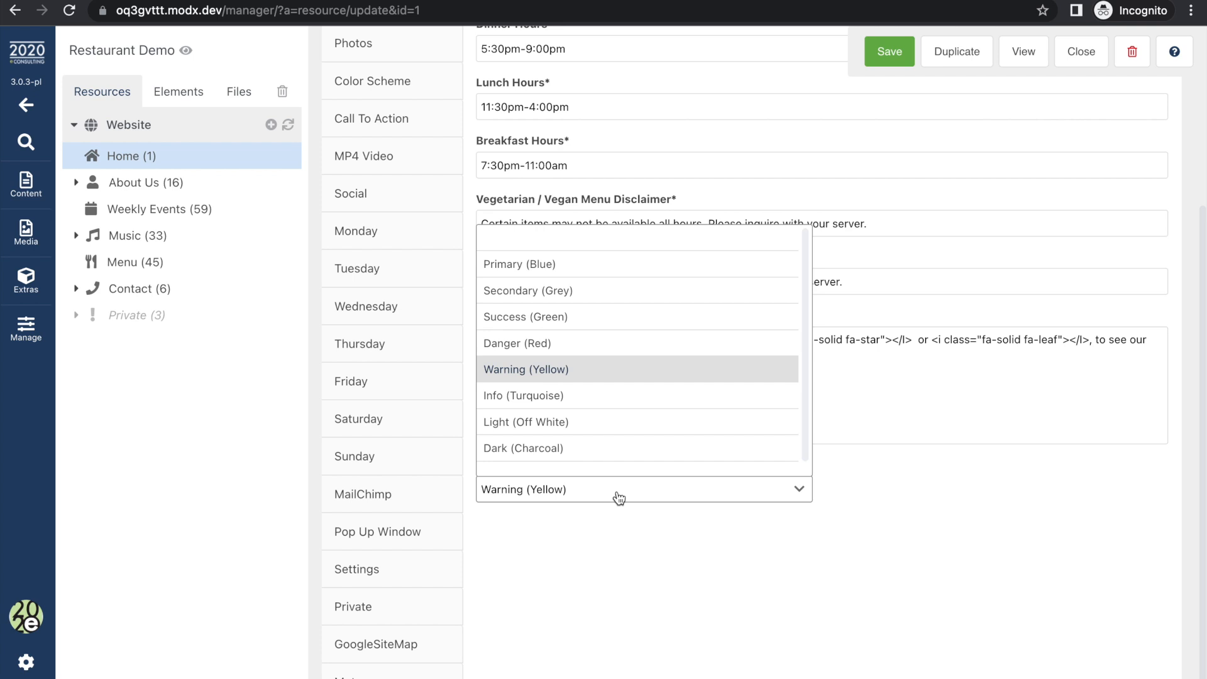
{"action": "left_click", "coordinate": [596, 537]}
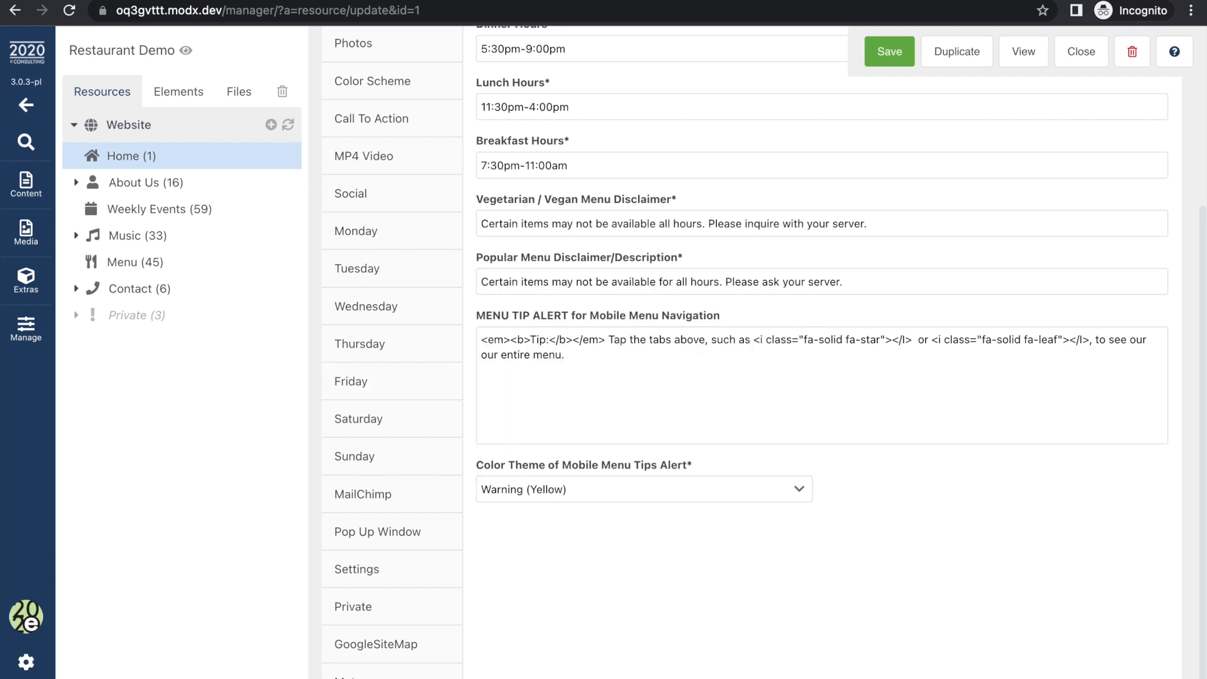
Step: Open the live site's home page at oq3gvttt.modx.dev in a separate browser tab
{"action": "key", "text": "super+t"}
{"action": "left_click", "coordinate": [143, 0]}
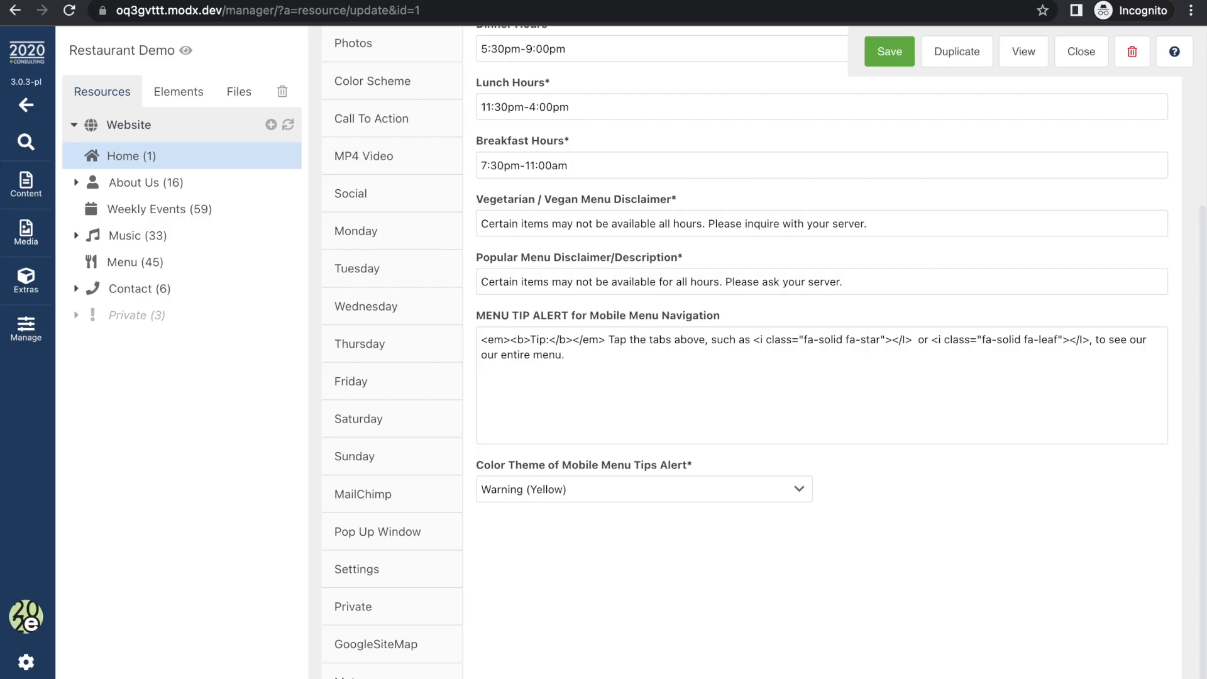
{"action": "left_click", "coordinate": [230, 12]}
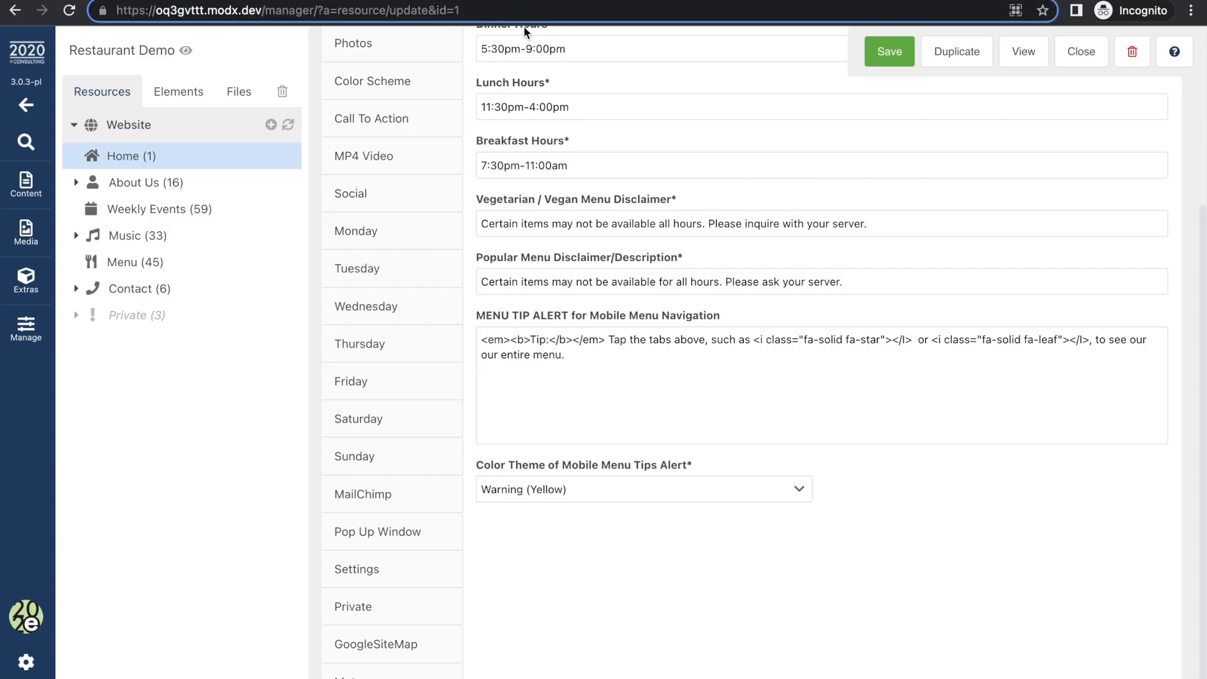
{"action": "key", "text": "shift+End"}
{"action": "key", "text": "BackSpace"}
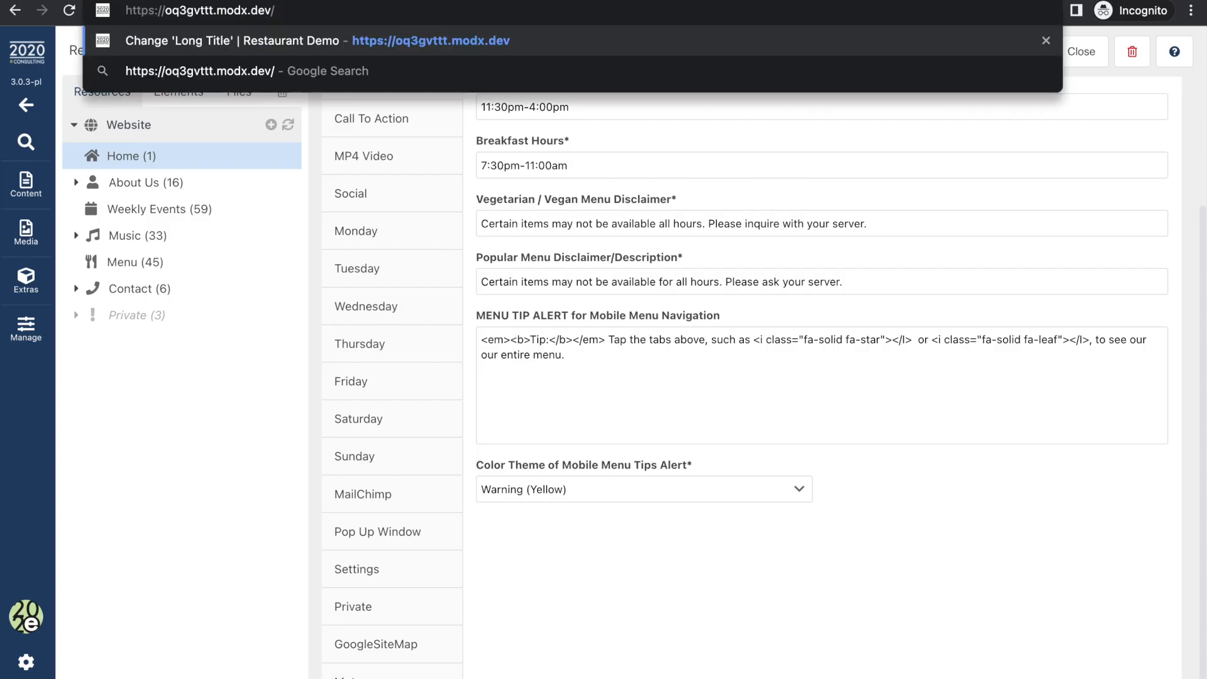
{"action": "key", "text": "Return"}
Step: Inspect the live home page with the developer tools and emulate an iPhone XR display
{"action": "right_click", "coordinate": [403, 245]}
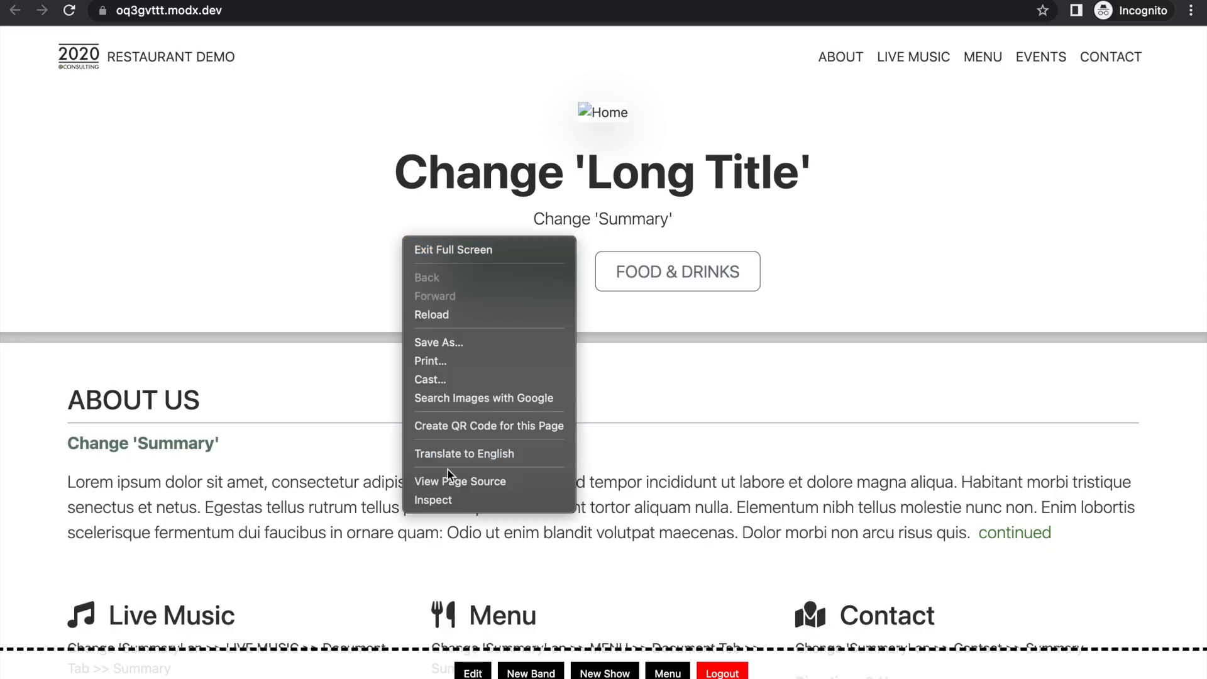
{"action": "left_click", "coordinate": [451, 501]}
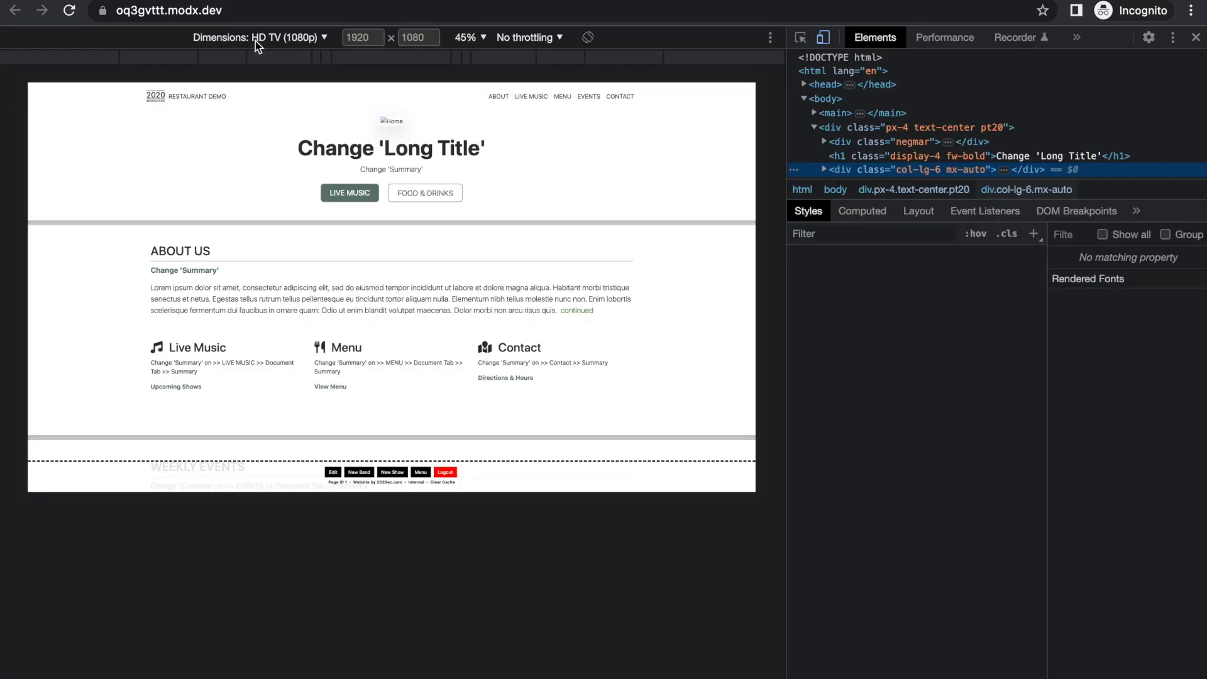
{"action": "left_click", "coordinate": [255, 40]}
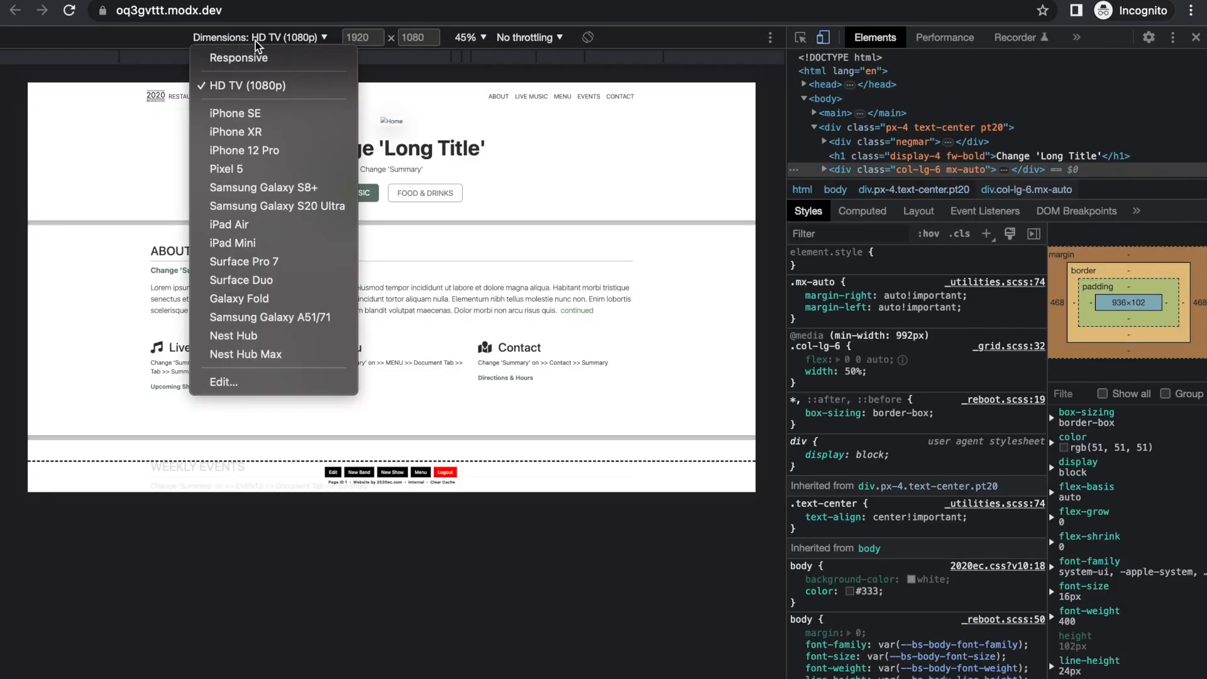
{"action": "left_click", "coordinate": [262, 129]}
Step: Look at the mobile tip alert in the Menu section of the emulated home page
{"action": "left_click", "coordinate": [418, 9]}
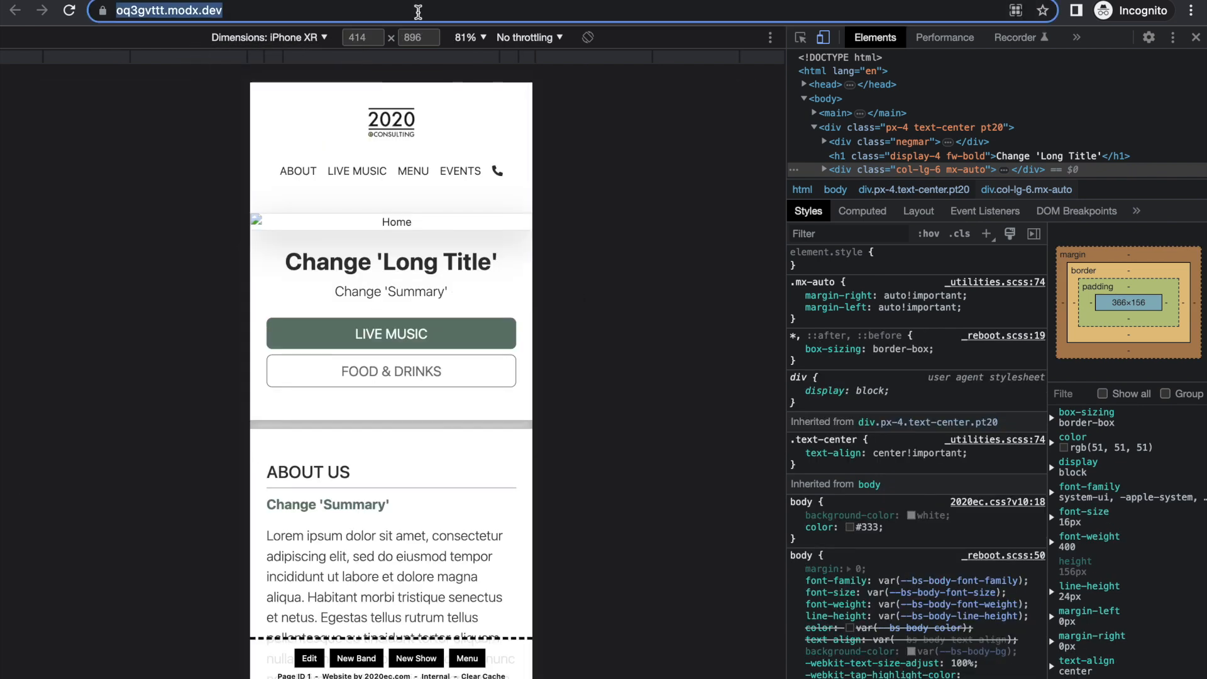
{"action": "scroll", "coordinate": [442, 274], "scroll_direction": "down", "scroll_amount": 10}
{"action": "scroll", "coordinate": [442, 275], "scroll_direction": "down", "scroll_amount": 3}
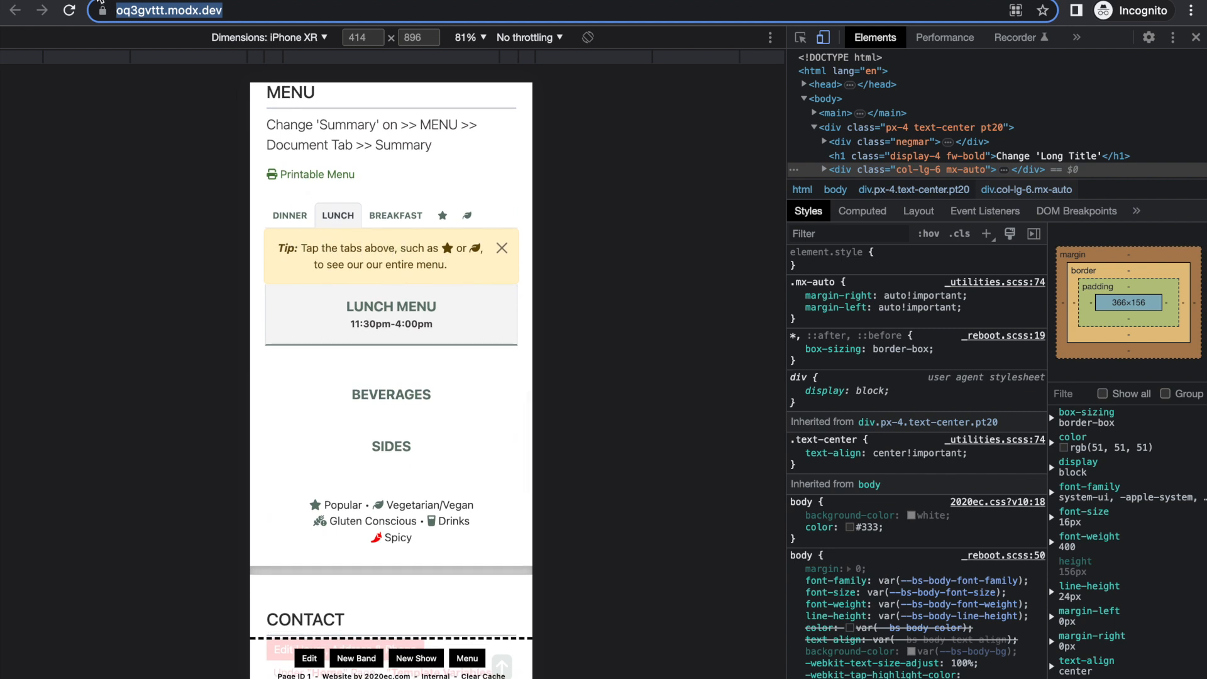
Step: Return to the Home page's template variables in the manager and open the Reviews section
{"action": "left_click", "coordinate": [119, 0]}
{"action": "scroll", "coordinate": [526, 257], "scroll_direction": "up", "scroll_amount": 1}
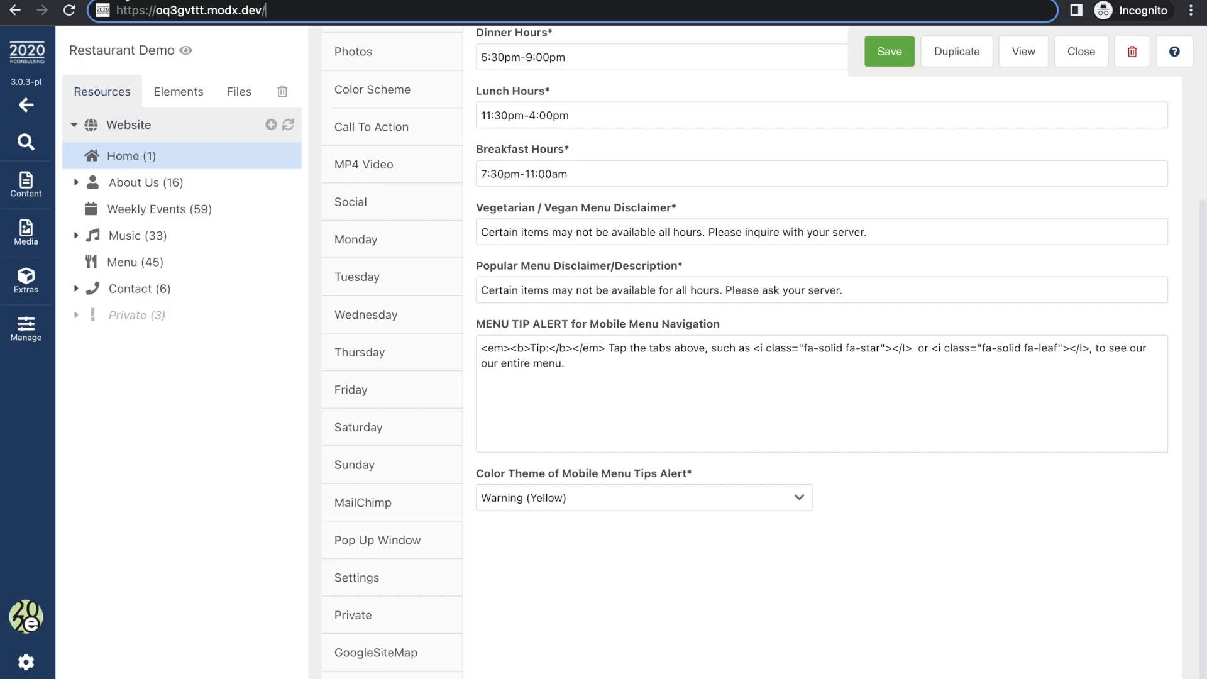
{"action": "scroll", "coordinate": [456, 156], "scroll_direction": "up", "scroll_amount": 3}
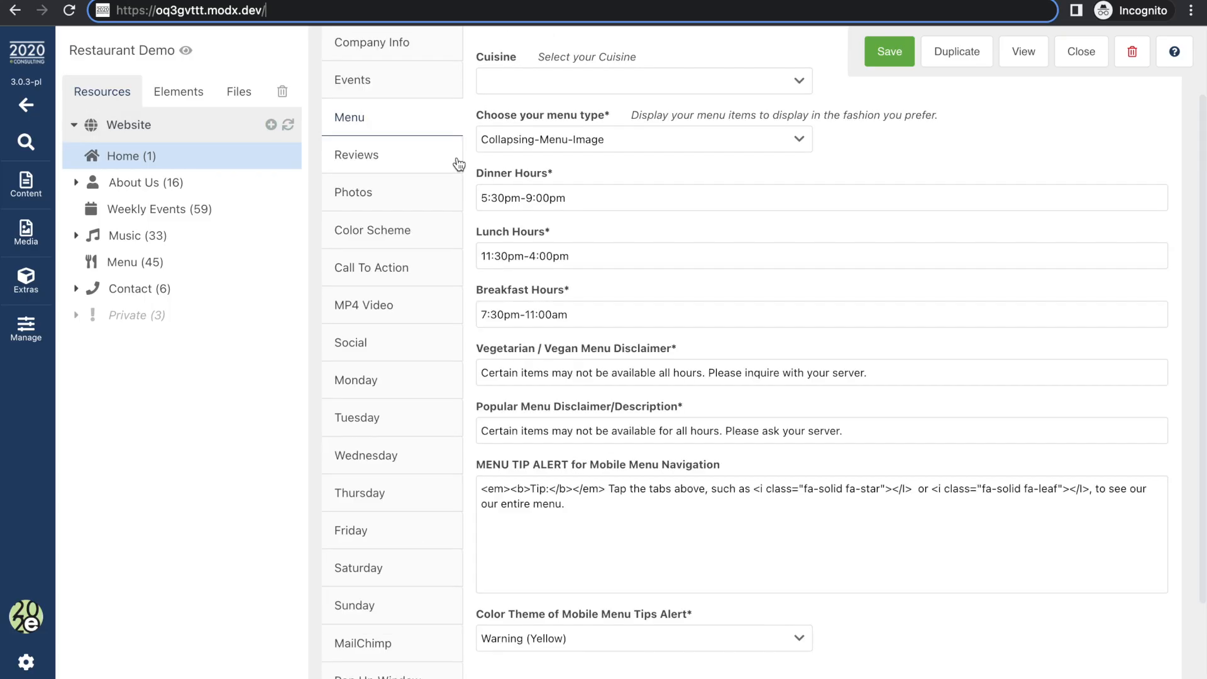
{"action": "left_click", "coordinate": [456, 156]}
{"action": "scroll", "coordinate": [589, 235], "scroll_direction": "up", "scroll_amount": 2}
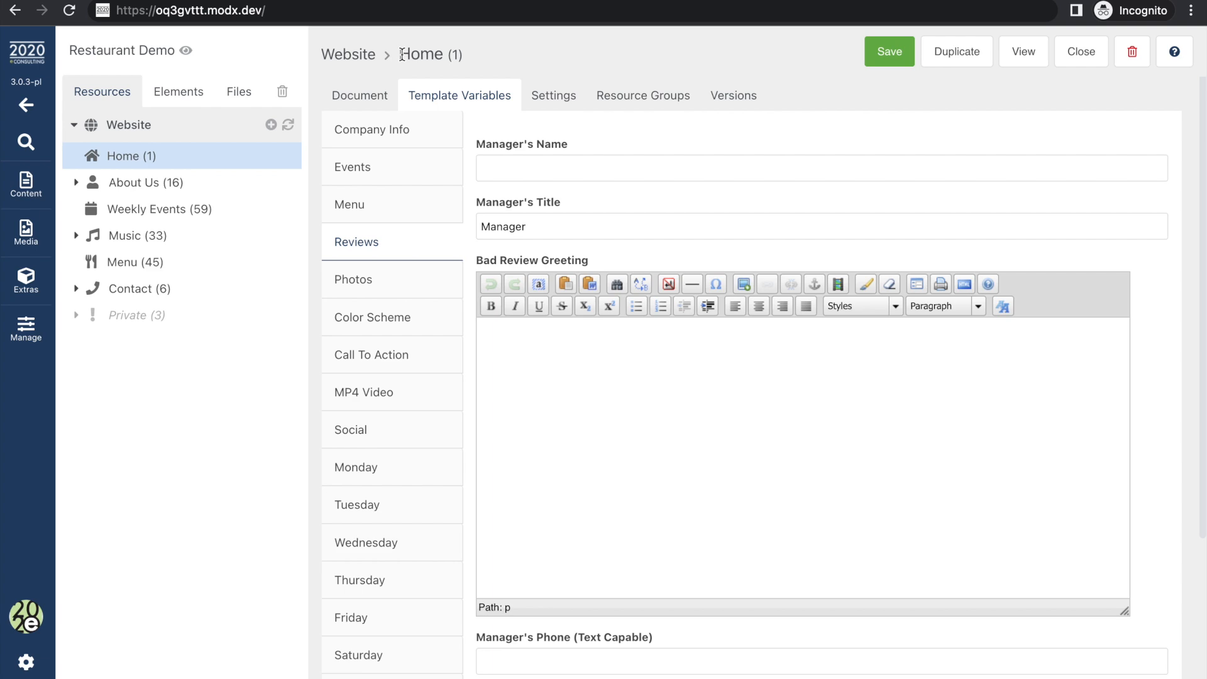
Step: Load the /qr page on the emulated live site and follow its Review Us link
{"action": "left_click", "coordinate": [328, 10]}
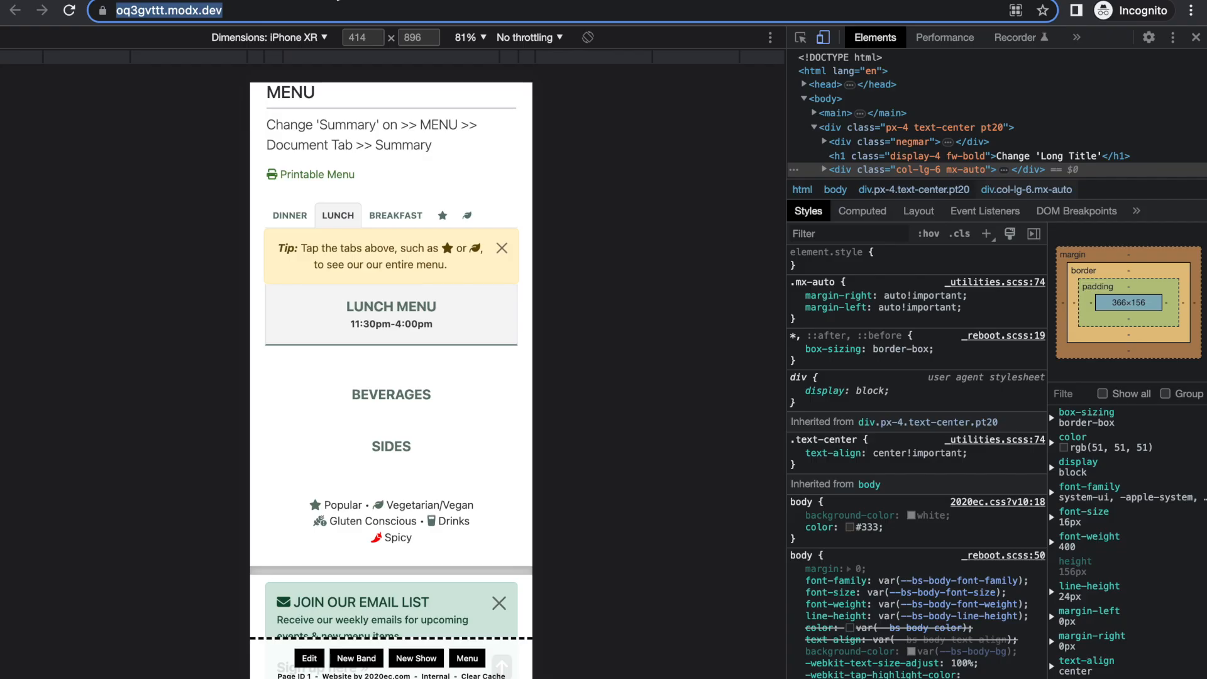
{"action": "left_click", "coordinate": [330, 18]}
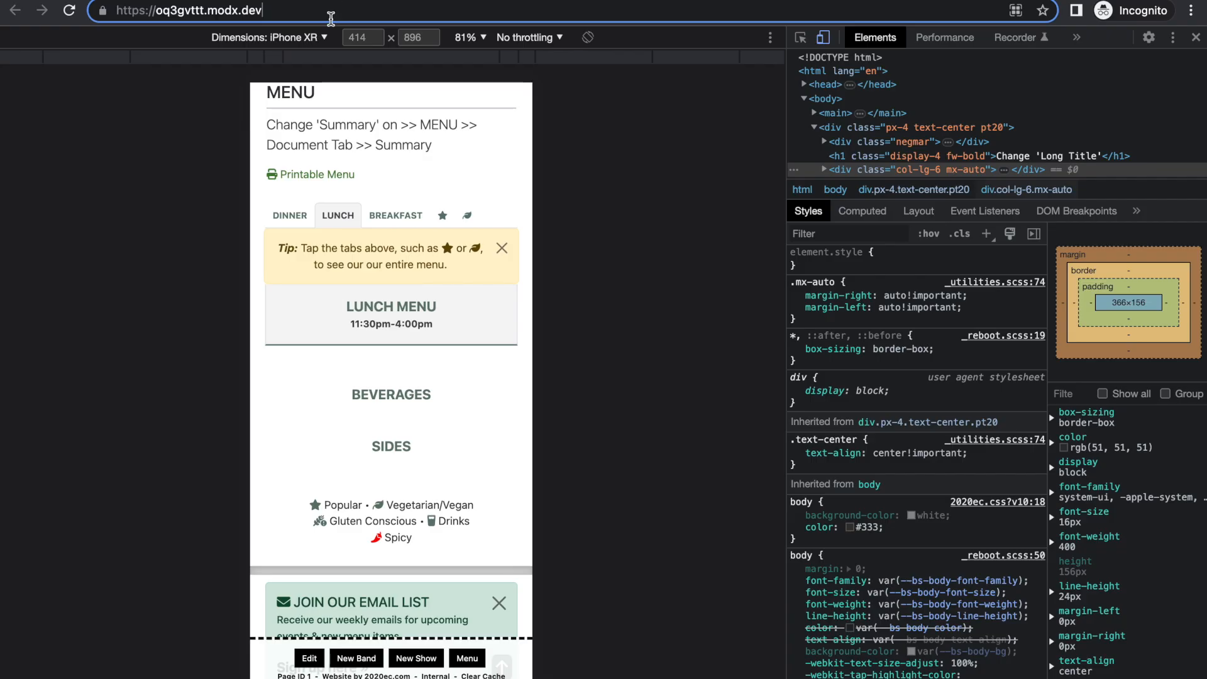
{"action": "type", "text": "/qr"}
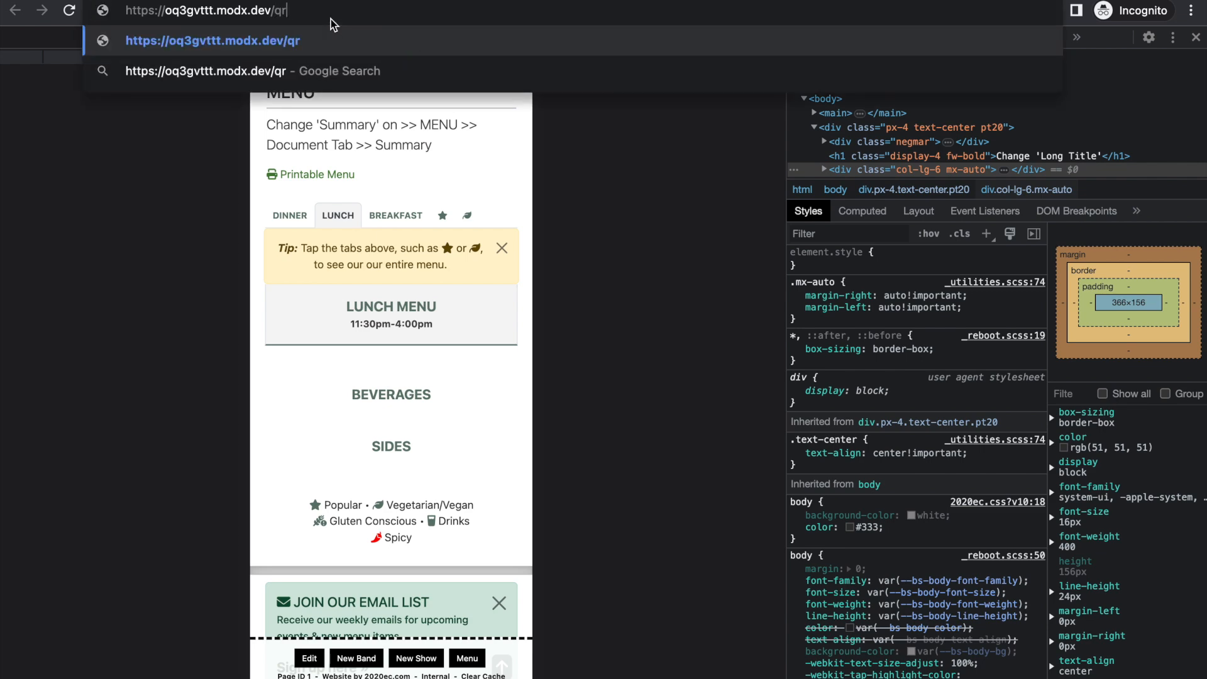
{"action": "key", "text": "Return"}
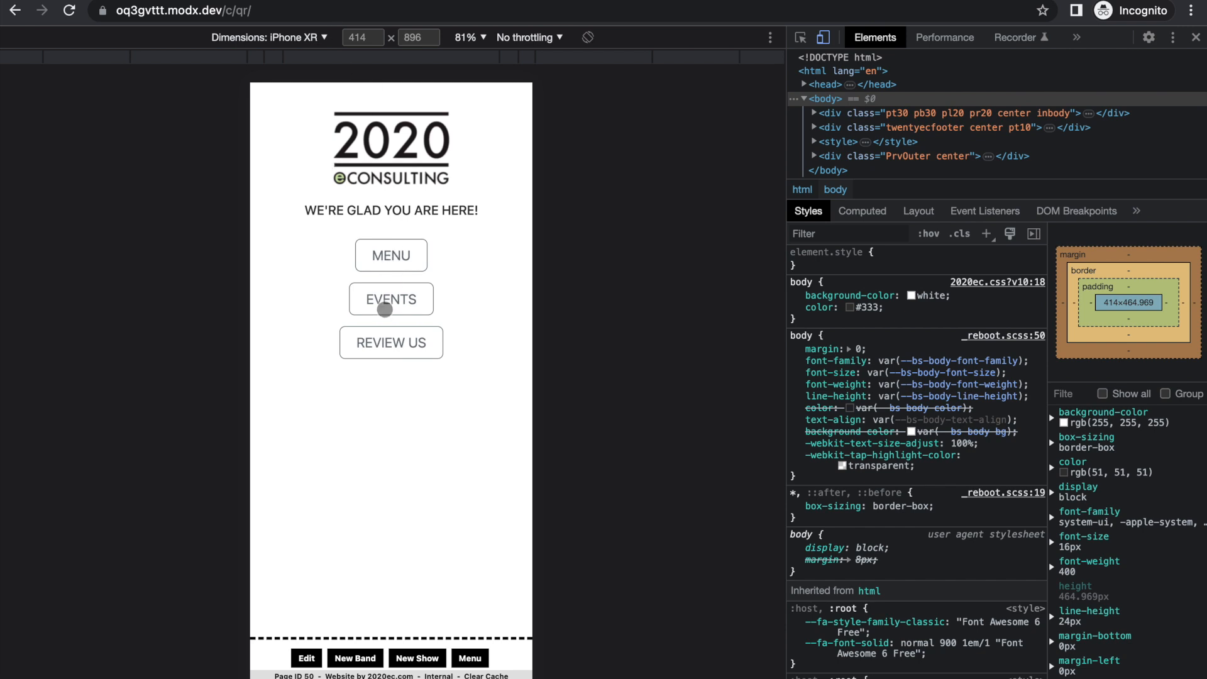
{"action": "left_click", "coordinate": [396, 343]}
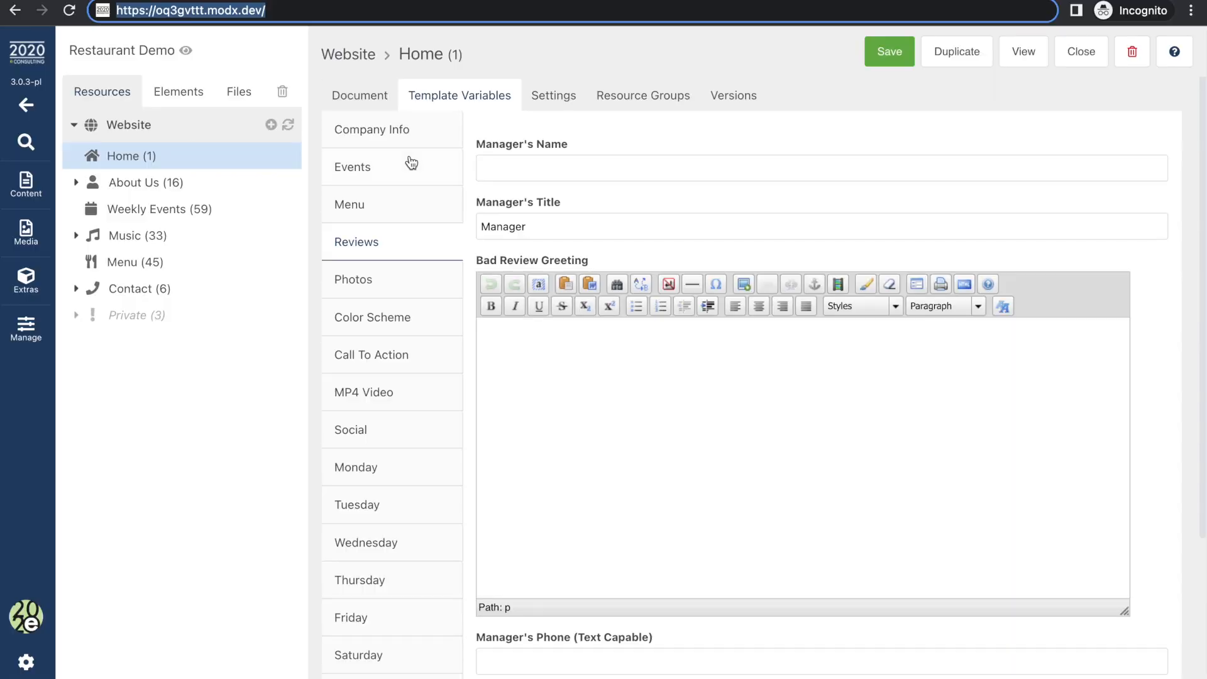
Step: Check the Link to post reviews field in the manager, and open the Not Bad feedback page on the live site
{"action": "scroll", "coordinate": [512, 244], "scroll_direction": "down", "scroll_amount": 4}
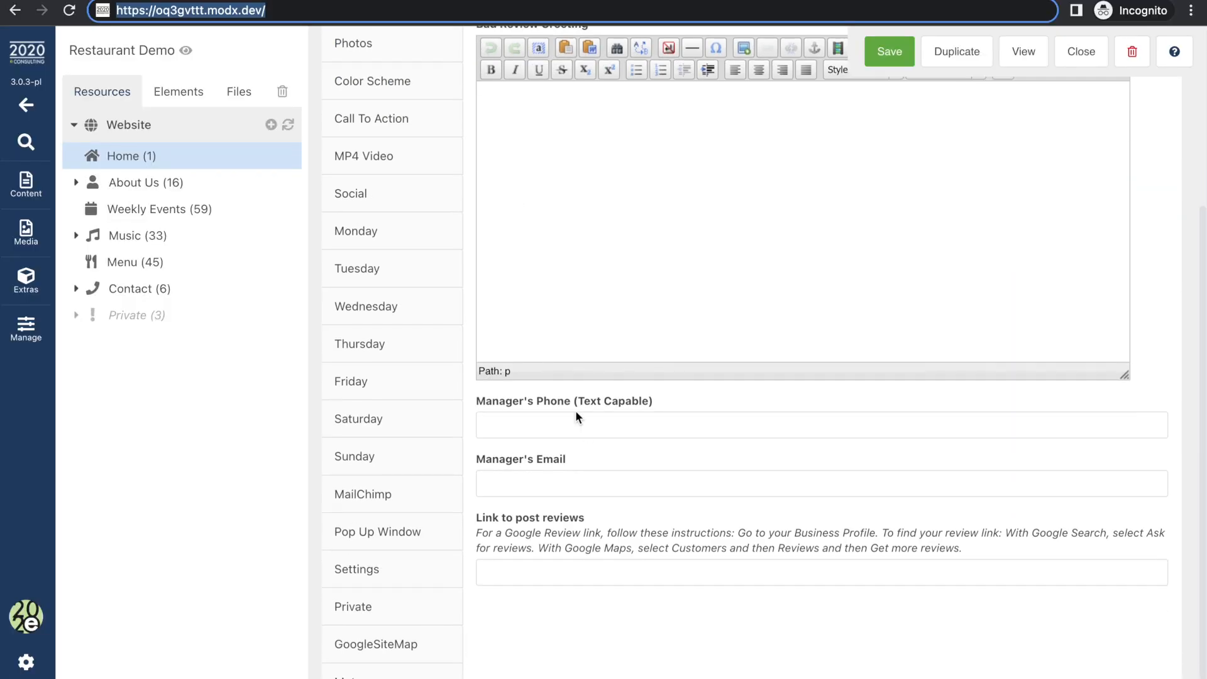
{"action": "left_click", "coordinate": [519, 560]}
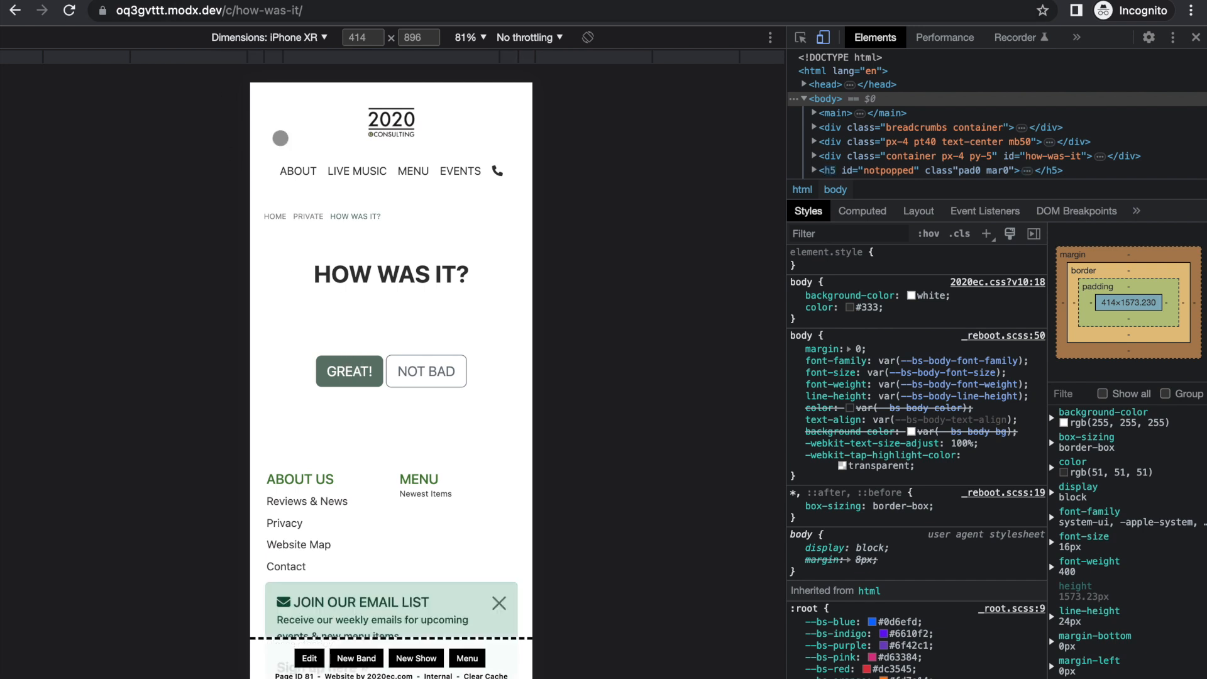
{"action": "left_click", "coordinate": [426, 375]}
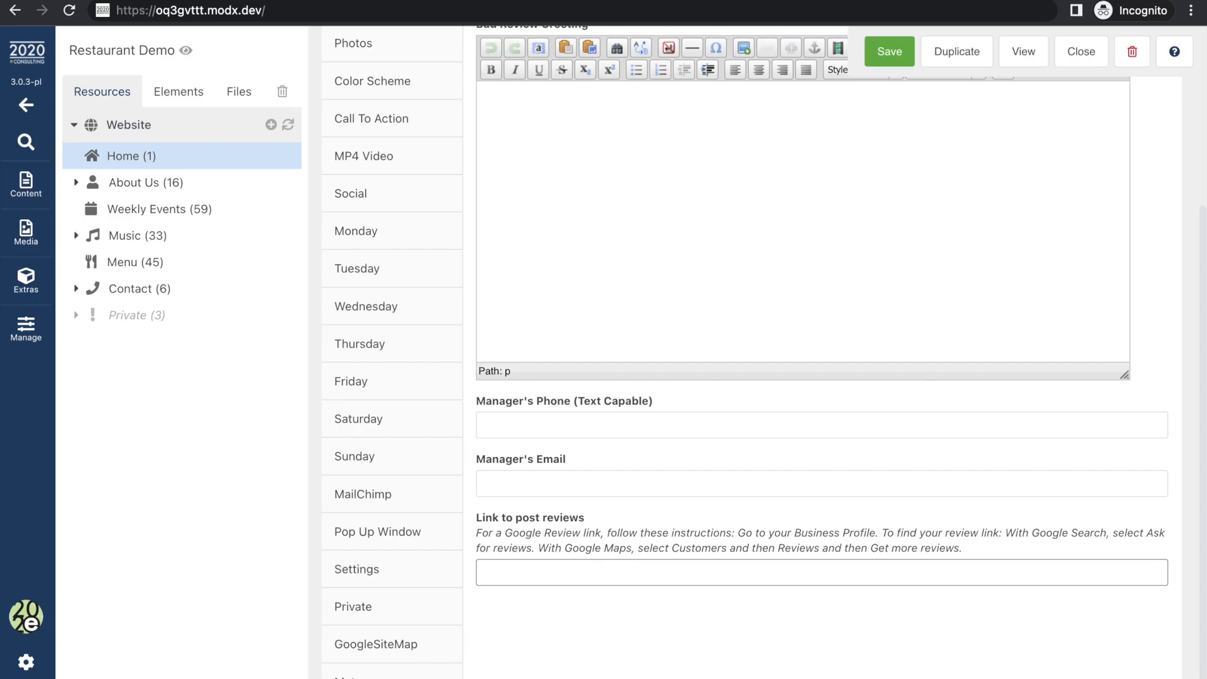
Step: Review the manager's name, title, bad review greeting and phone fields in the Reviews section
{"action": "scroll", "coordinate": [462, 256], "scroll_direction": "up", "scroll_amount": 4}
{"action": "left_click", "coordinate": [530, 170]}
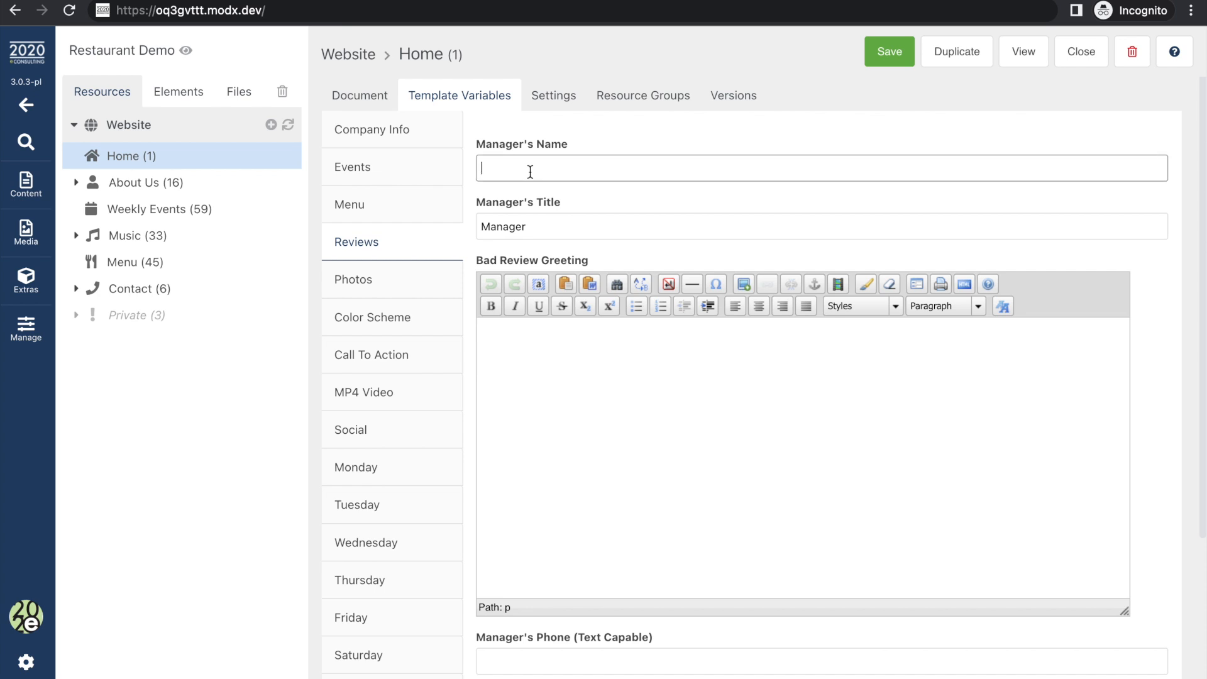
{"action": "left_click", "coordinate": [542, 227]}
{"action": "left_click", "coordinate": [556, 389]}
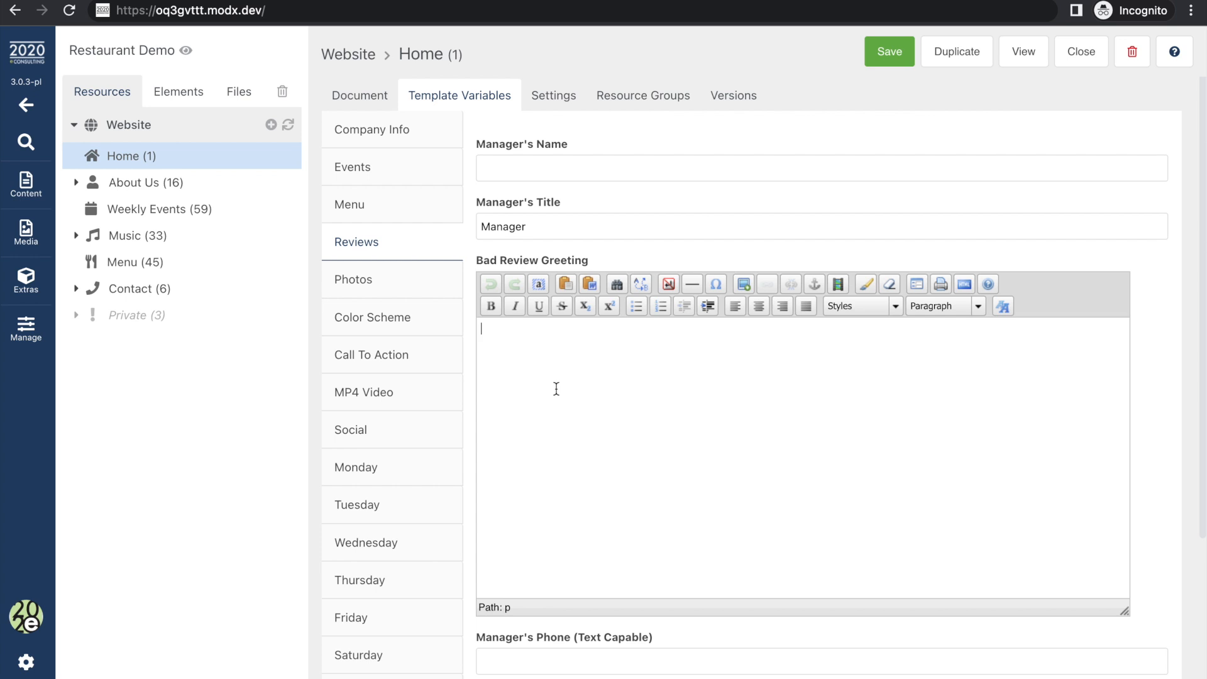
{"action": "scroll", "coordinate": [556, 389], "scroll_direction": "down", "scroll_amount": 3}
{"action": "left_click", "coordinate": [539, 494]}
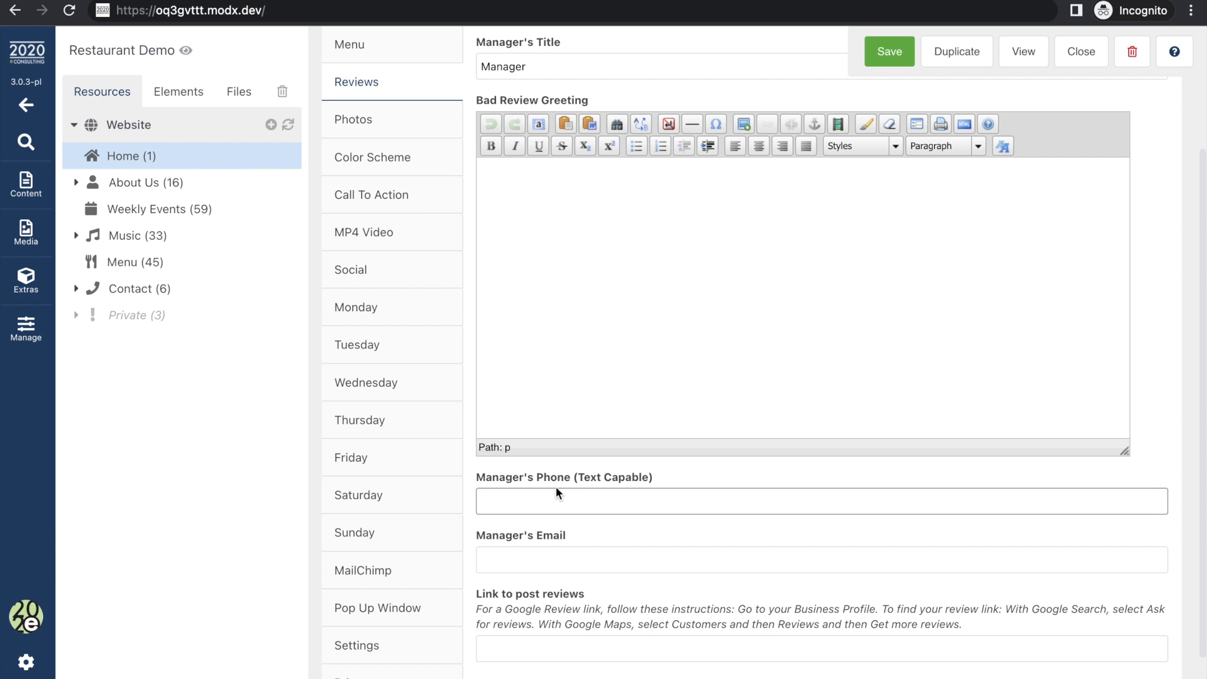
{"action": "scroll", "coordinate": [556, 487], "scroll_direction": "up", "scroll_amount": 3}
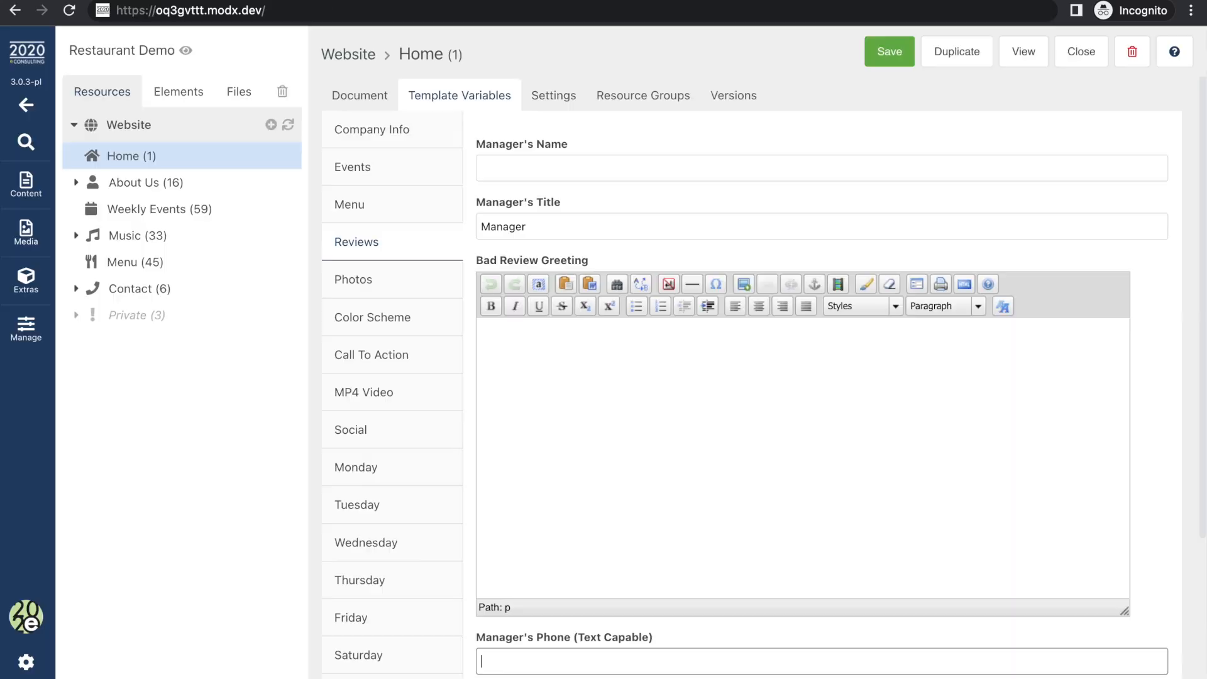
Step: Browse the Images folder for the MainPhoto field in the Photos section, and close the file browser without choosing a file
{"action": "left_click", "coordinate": [356, 279]}
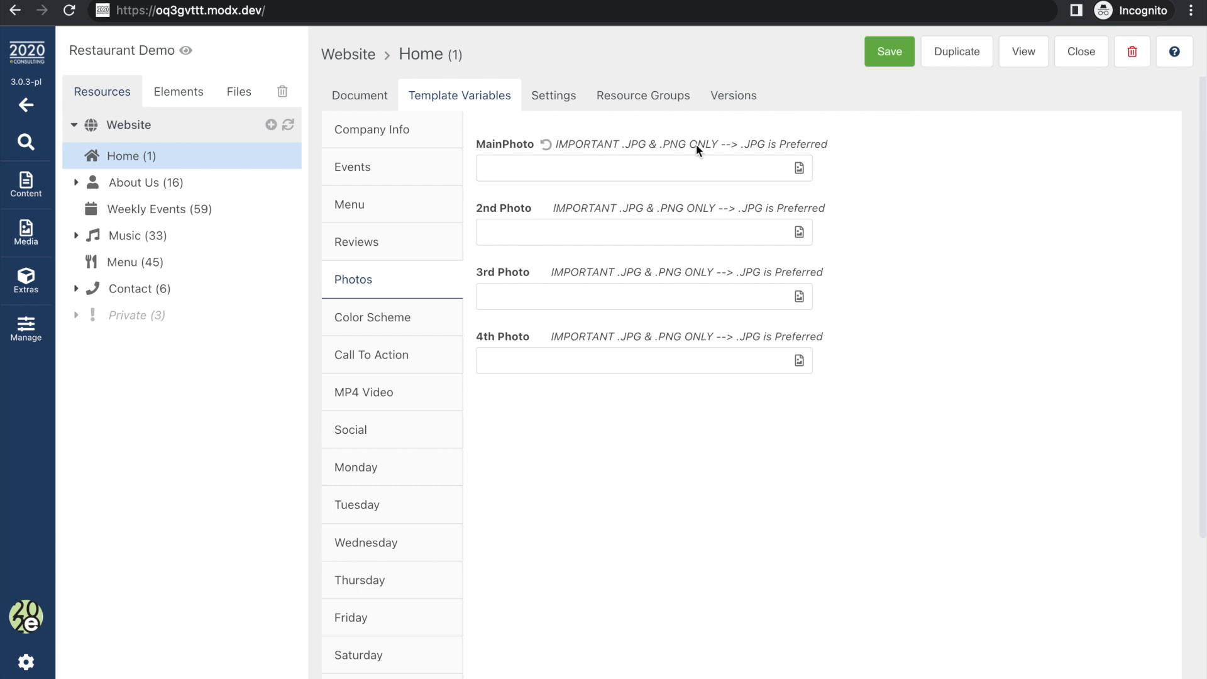
{"action": "left_click", "coordinate": [809, 167]}
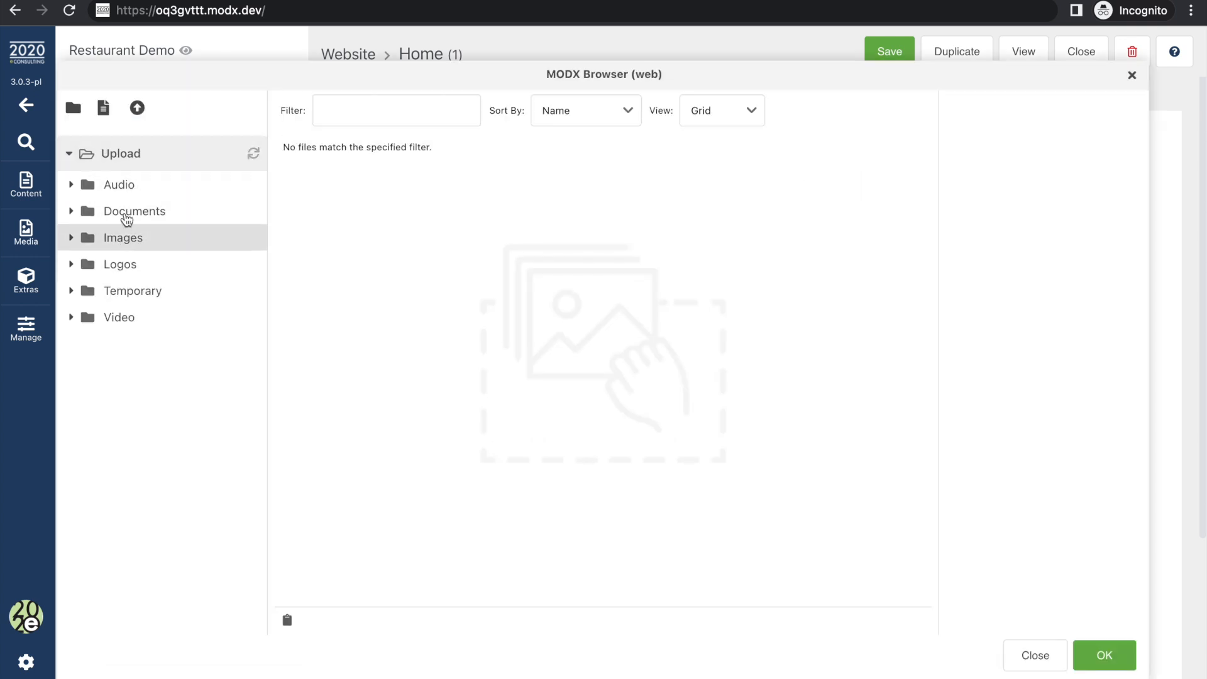
{"action": "left_click", "coordinate": [123, 237]}
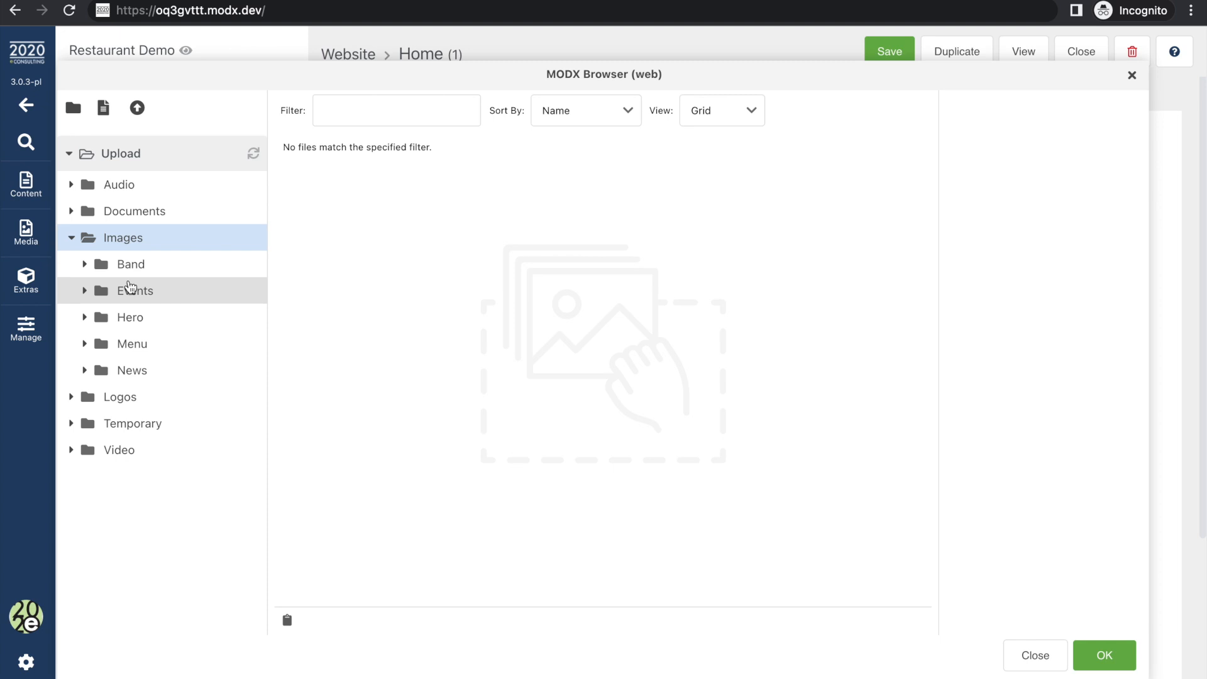
{"action": "left_click", "coordinate": [1105, 655]}
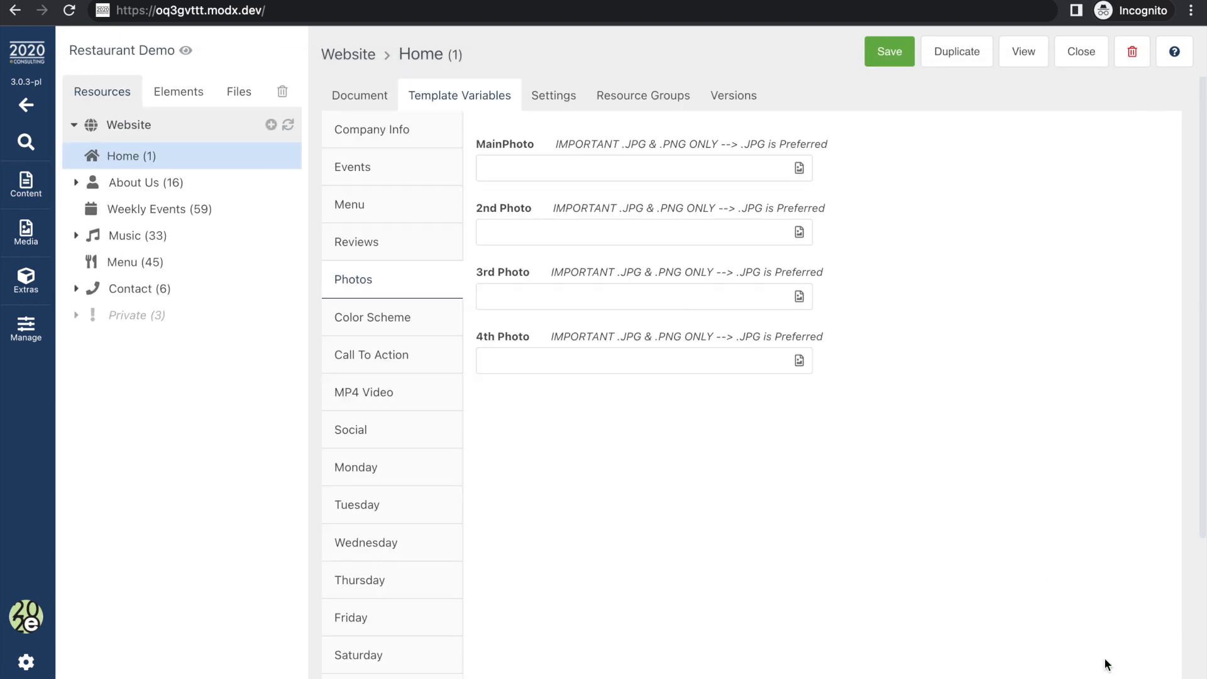
Step: Review the background, text, button and card color fields in the Color Scheme section
{"action": "left_click", "coordinate": [417, 314]}
{"action": "scroll", "coordinate": [517, 204], "scroll_direction": "down", "scroll_amount": 2}
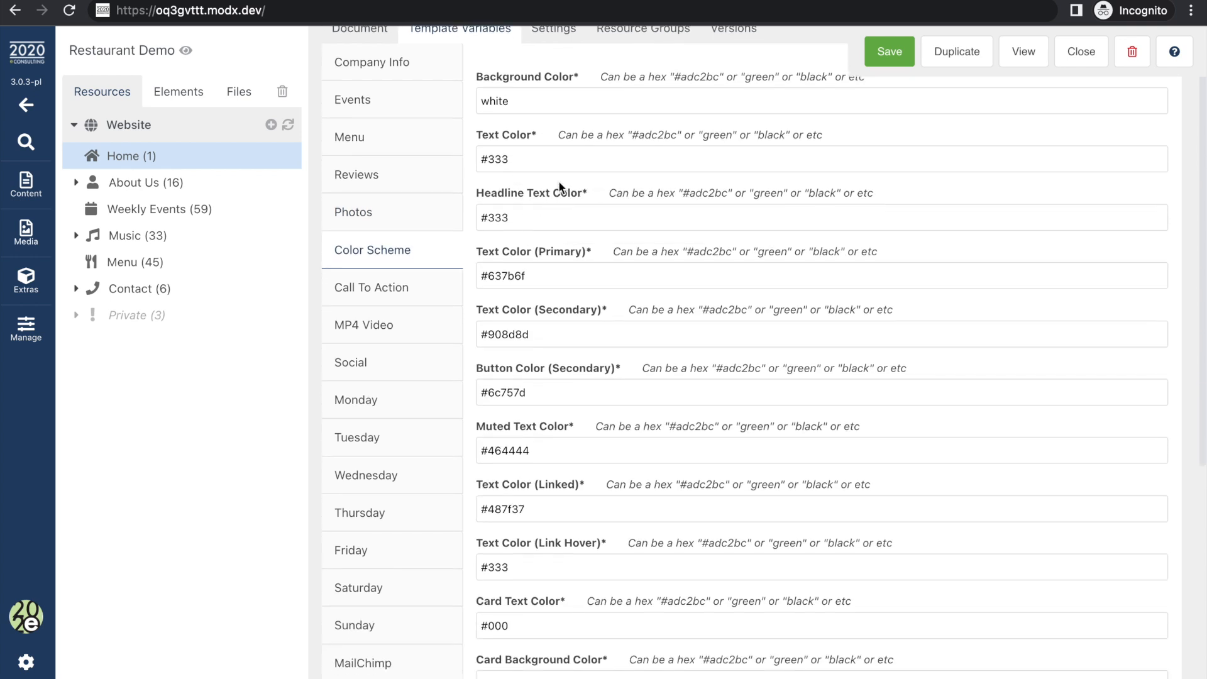
{"action": "scroll", "coordinate": [559, 186], "scroll_direction": "up", "scroll_amount": 2}
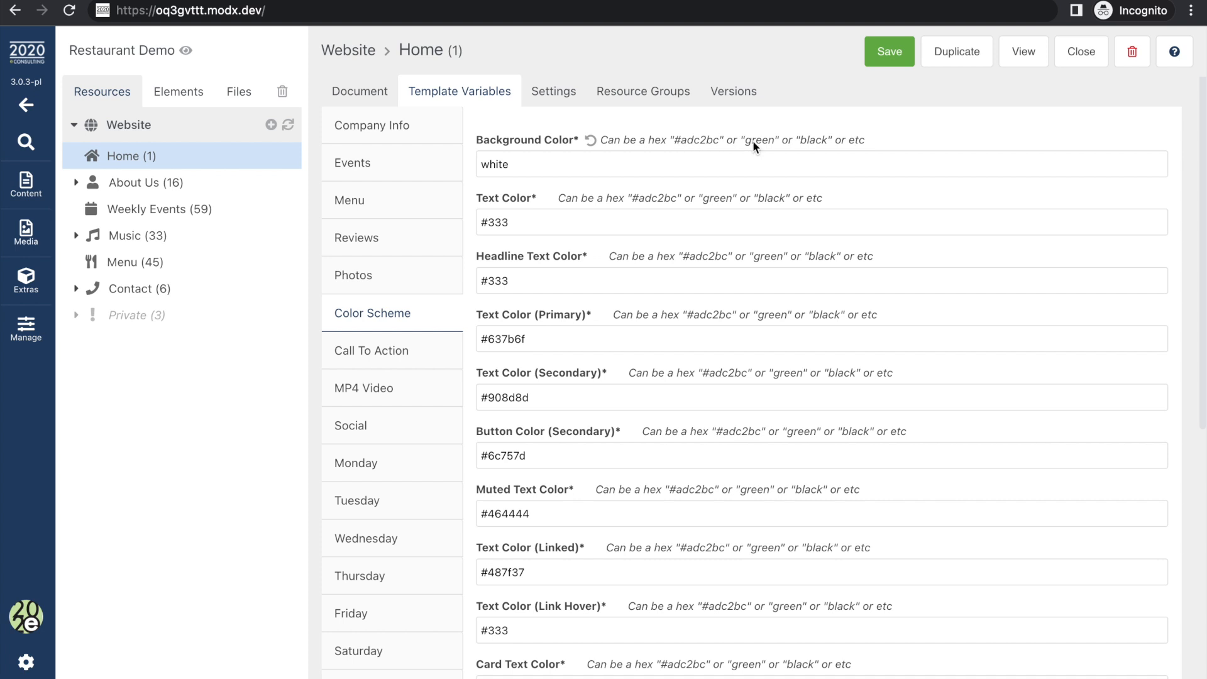
Step: Set the Background Color to black, save the Home page, and open the home page on the emulated live site
{"action": "left_click", "coordinate": [584, 157]}
{"action": "scroll", "coordinate": [584, 158], "scroll_direction": "down", "scroll_amount": 1}
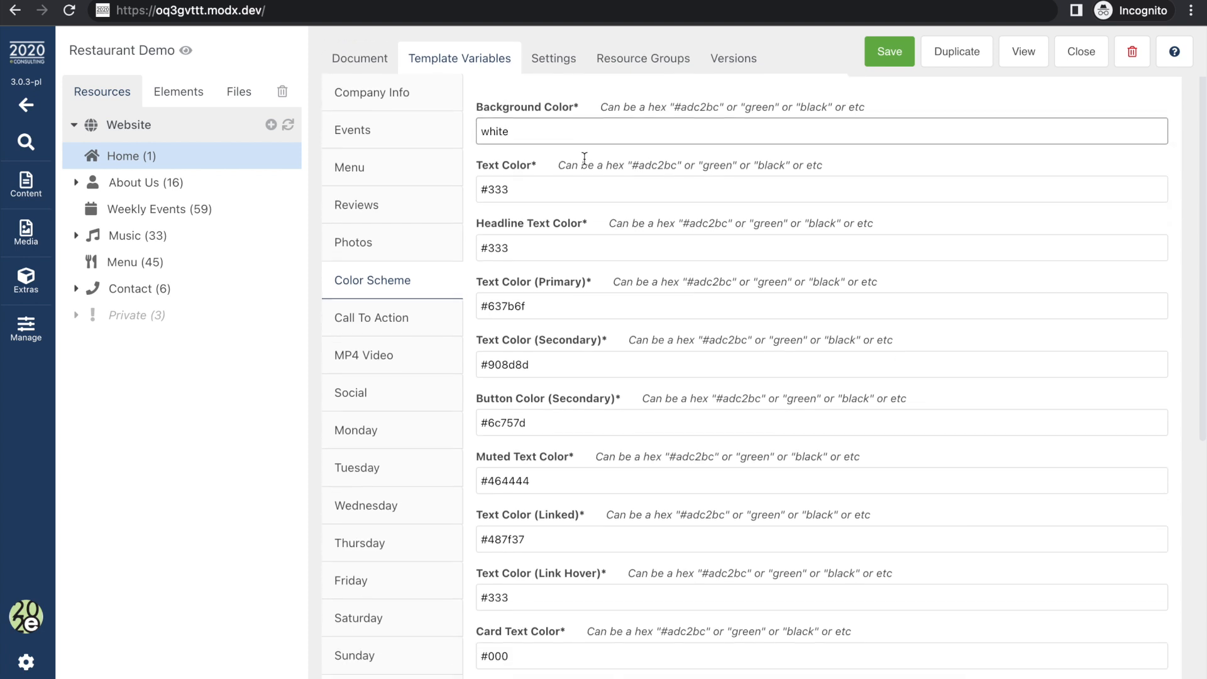
{"action": "scroll", "coordinate": [585, 158], "scroll_direction": "down", "scroll_amount": 1}
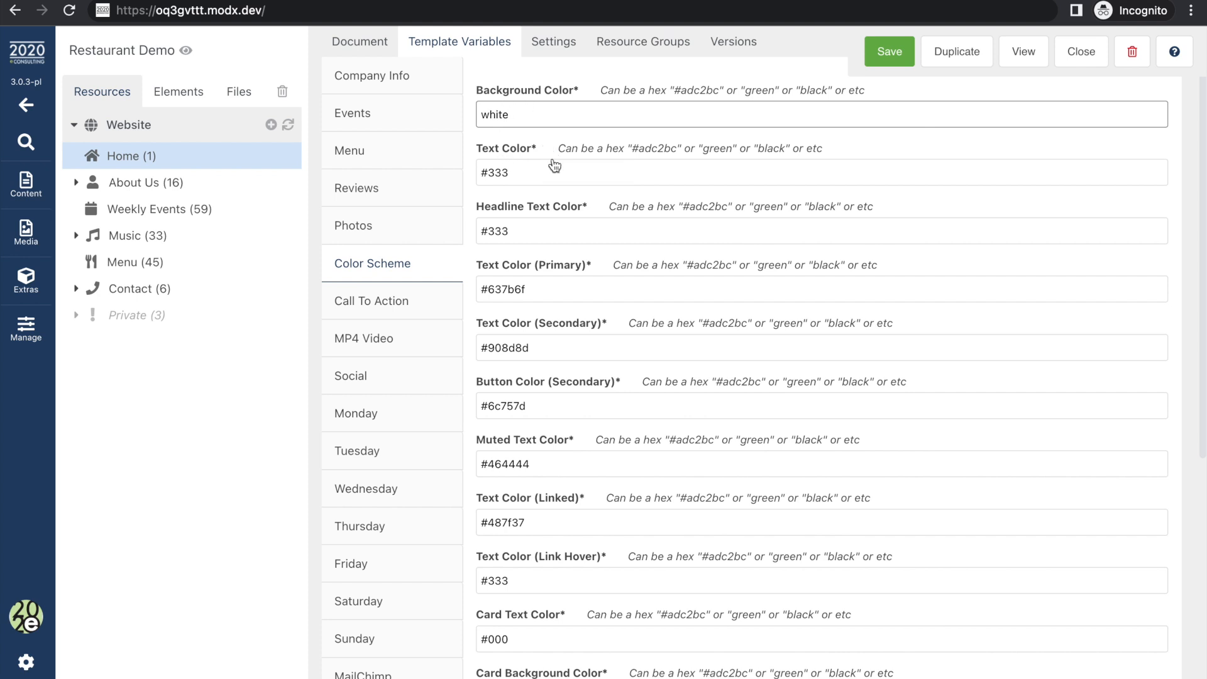
{"action": "double_click", "coordinate": [541, 109]}
{"action": "type", "text": "black"}
{"action": "left_click", "coordinate": [885, 56]}
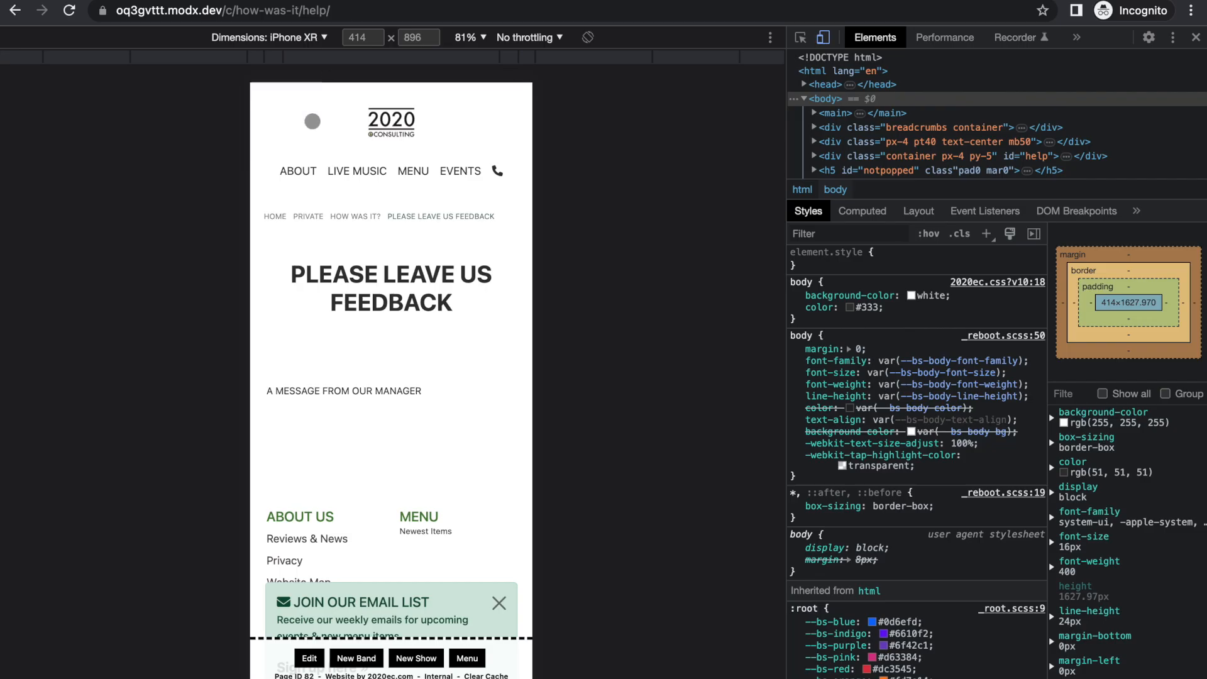
{"action": "left_click", "coordinate": [393, 142]}
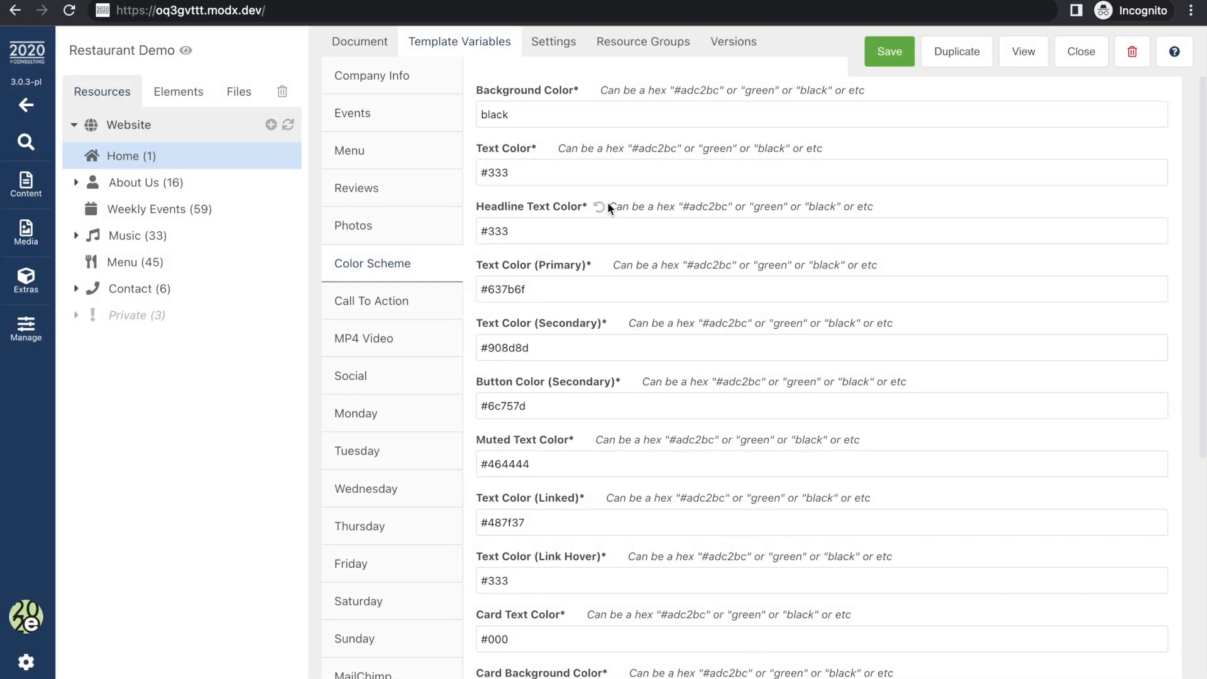
Step: Set Headline Text Color to red and Text Color (Primary) to yellow, save the Home page, and reload the emulated live site
{"action": "left_click", "coordinate": [553, 229]}
{"action": "key", "text": "BackSpace"}
{"action": "key", "text": "BackSpace"}
{"action": "key", "text": "BackSpace"}
{"action": "key", "text": "BackSpace"}
{"action": "type", "text": "red"}
{"action": "left_click_drag", "start_coordinate": [544, 296], "coordinate": [438, 296]}
{"action": "type", "text": "yellow"}
{"action": "left_click", "coordinate": [889, 52]}
{"action": "left_click", "coordinate": [414, 1]}
{"action": "left_click", "coordinate": [405, 10]}
{"action": "key", "text": "Return"}
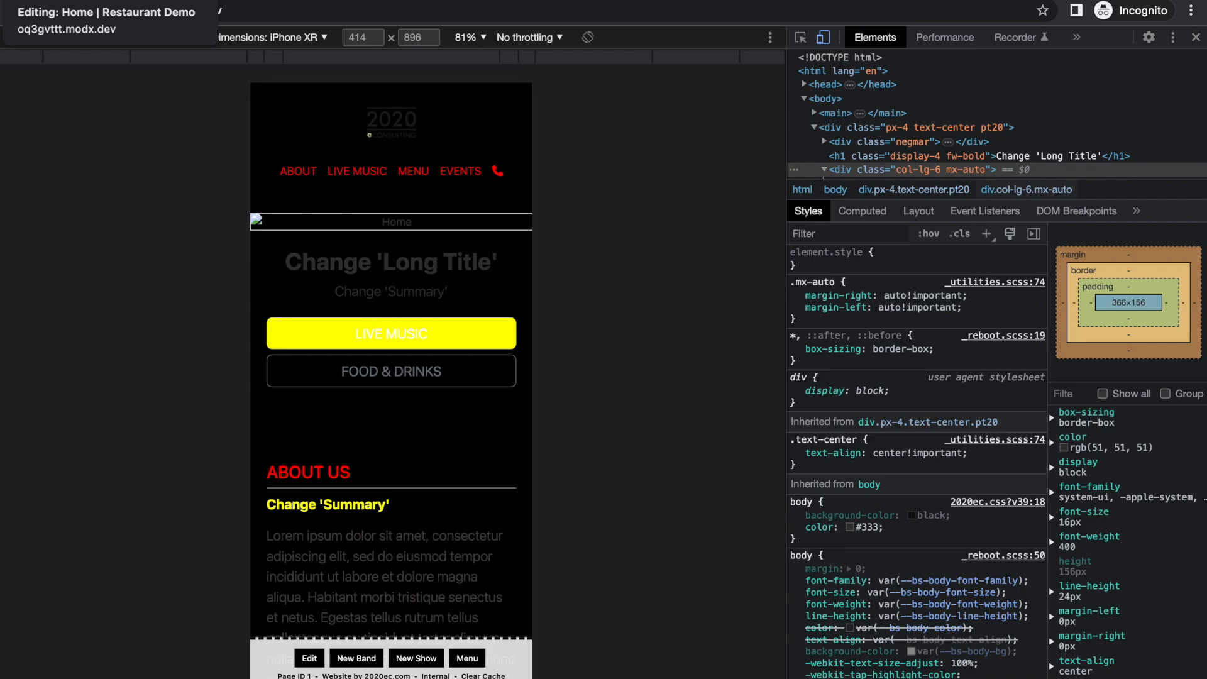
Step: Reset the background, headline and primary text colors to their defaults, save the Home page, and reload the live site
{"action": "left_click", "coordinate": [82, 1]}
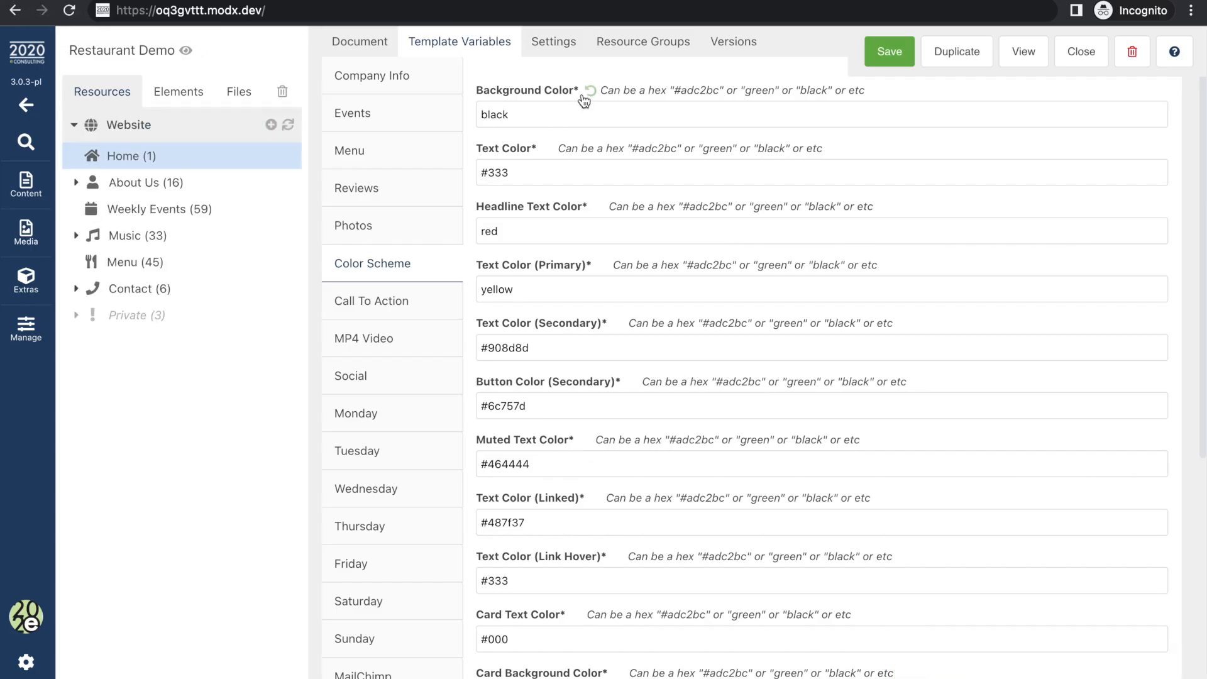
{"action": "left_click", "coordinate": [588, 93]}
{"action": "left_click", "coordinate": [549, 158]}
{"action": "left_click", "coordinate": [598, 208]}
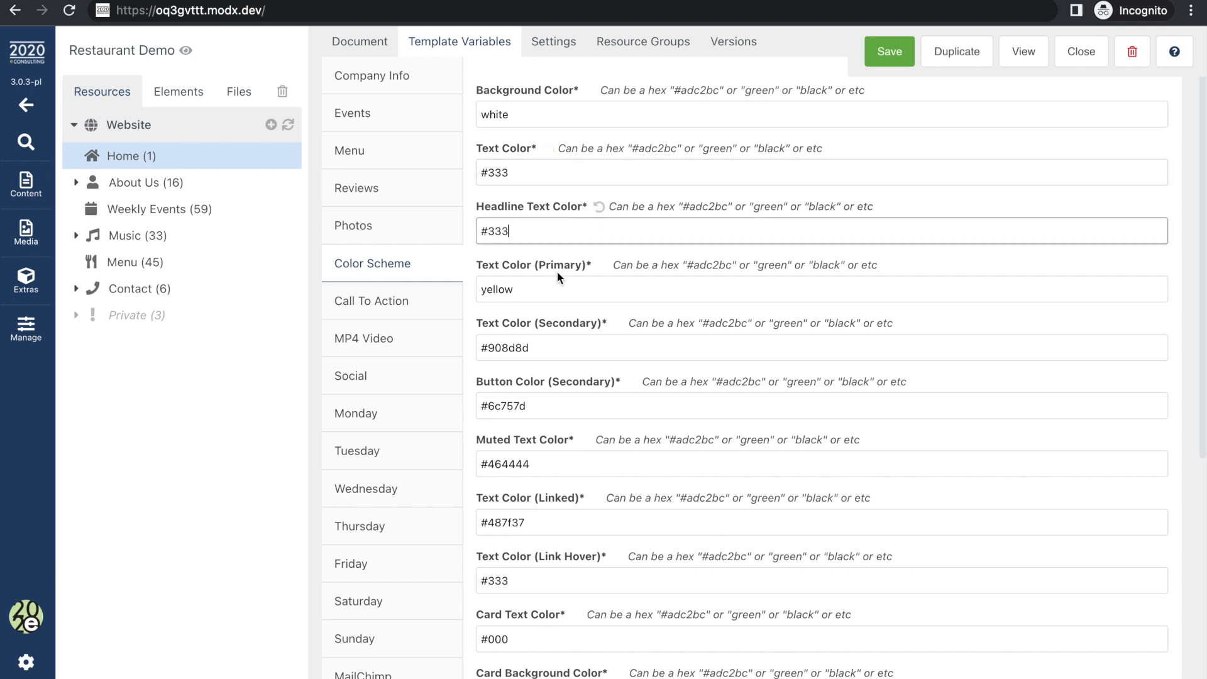
{"action": "left_click", "coordinate": [600, 267]}
{"action": "left_click", "coordinate": [889, 51]}
{"action": "left_click", "coordinate": [324, 1]}
{"action": "left_click", "coordinate": [323, 5]}
{"action": "key", "text": "Return"}
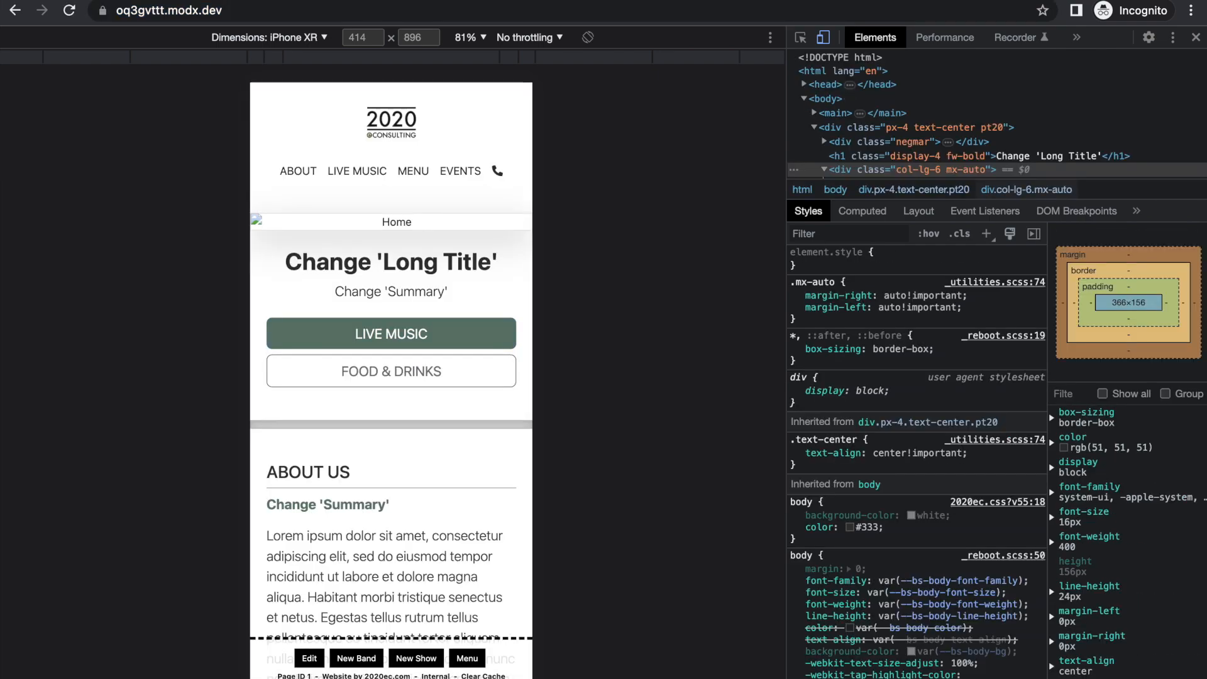
Step: Close the developer tools on the live site, and compare the Call To Action fields with the live home page
{"action": "key", "text": "ctrl+shift+Tab"}
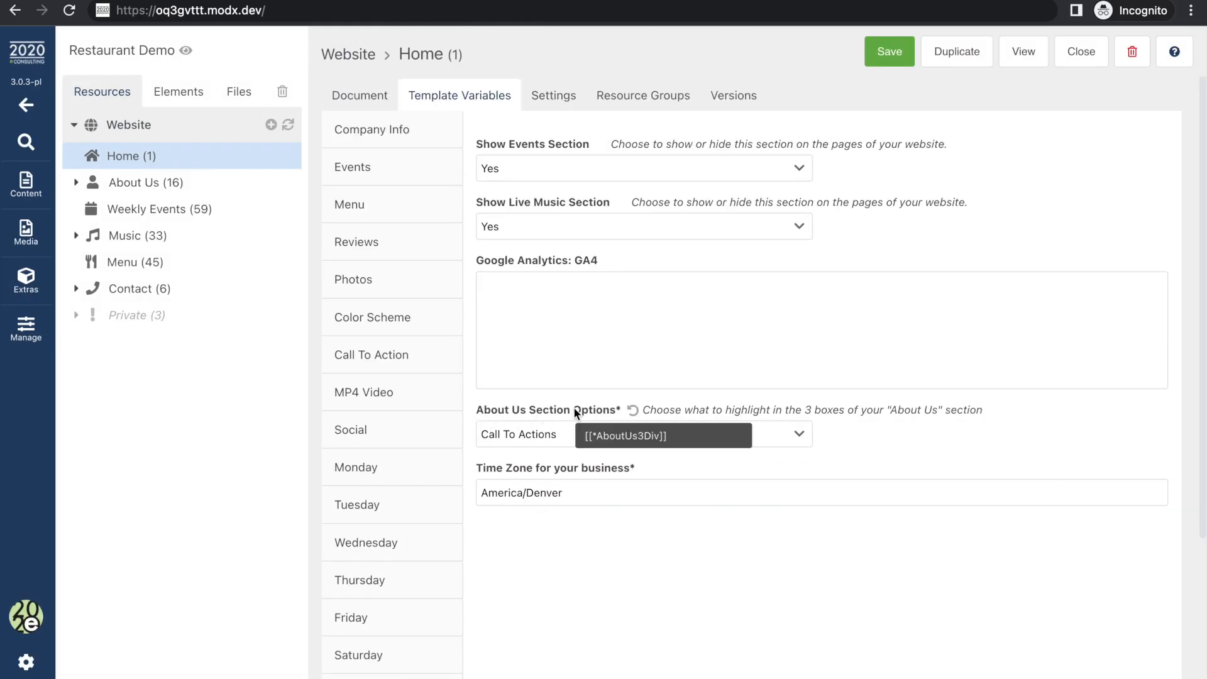
{"action": "key", "text": "ctrl+Tab"}
{"action": "scroll", "coordinate": [486, 340], "scroll_direction": "up", "scroll_amount": 1}
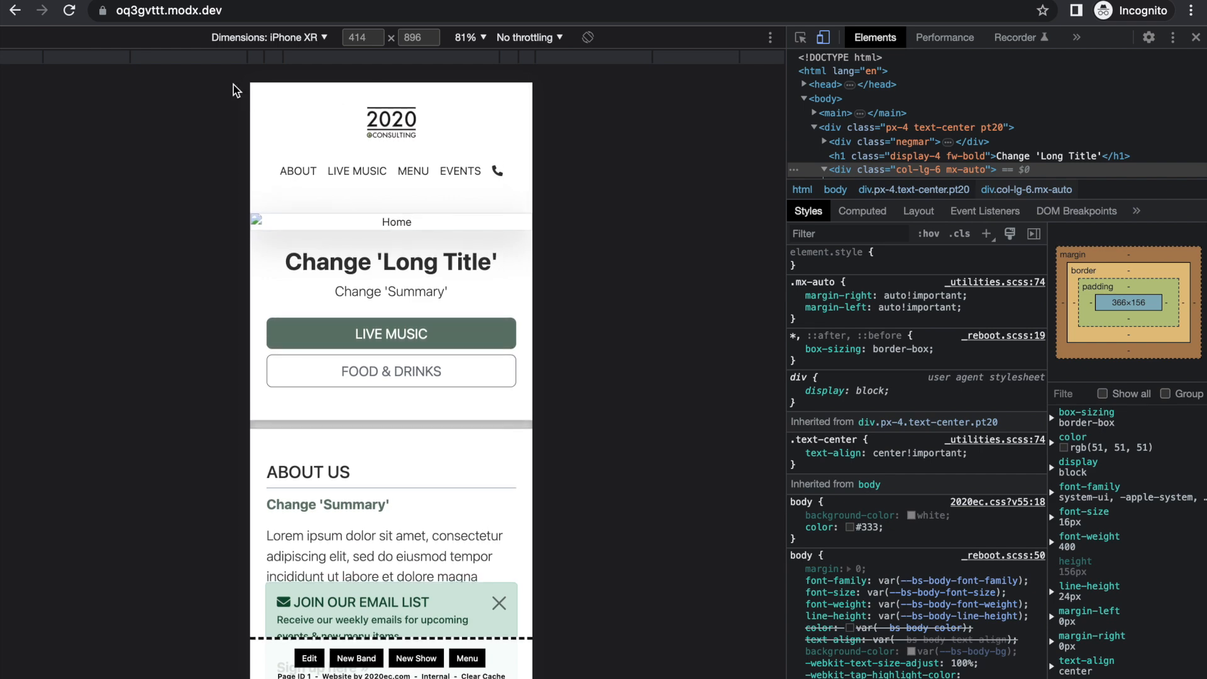
{"action": "left_click", "coordinate": [1196, 37]}
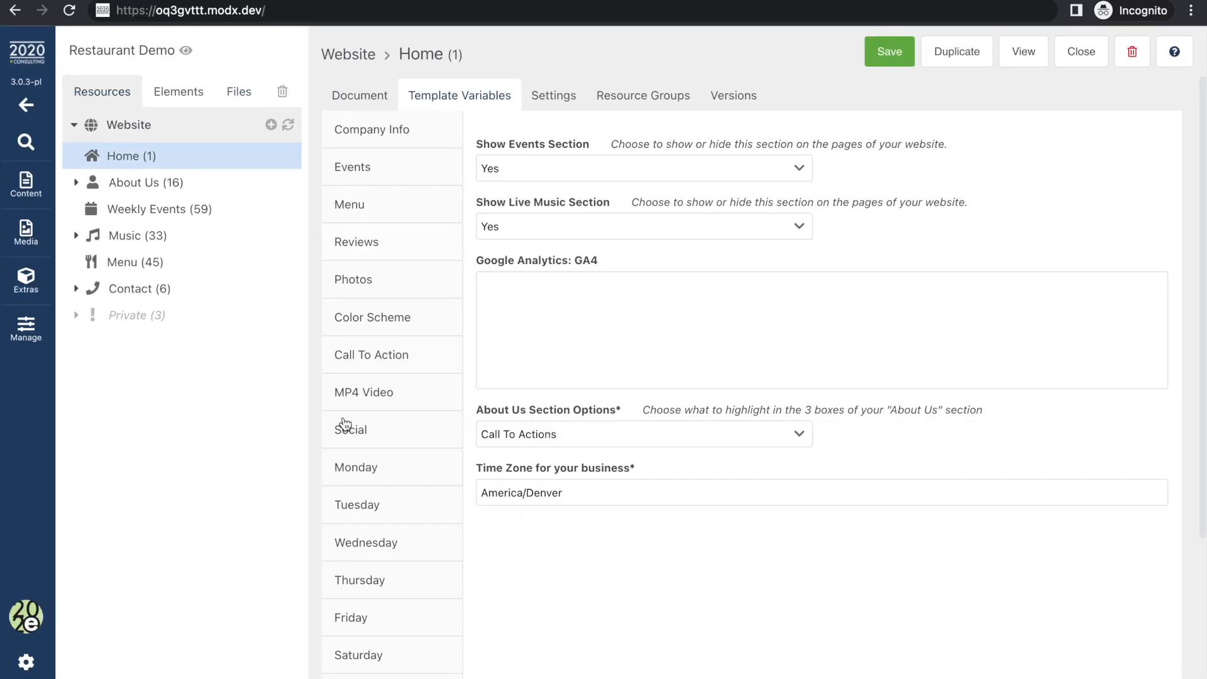
{"action": "left_click", "coordinate": [360, 355]}
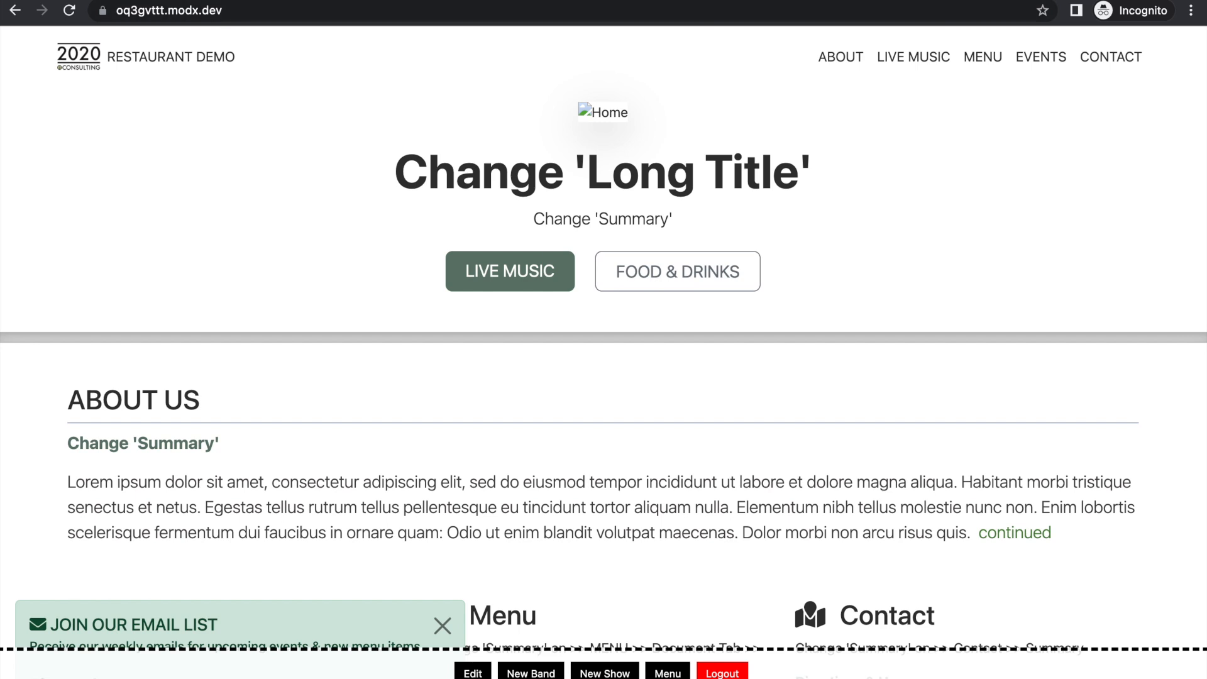
{"action": "scroll", "coordinate": [233, 57], "scroll_direction": "down", "scroll_amount": 4}
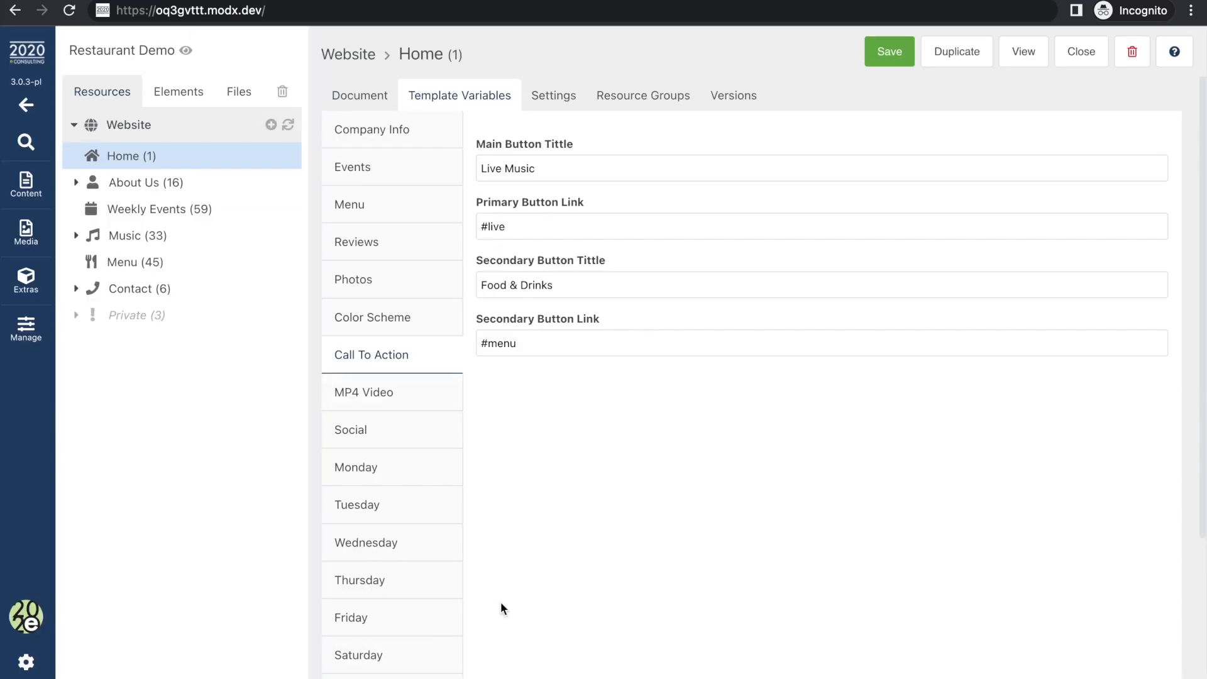
Step: Set About Us Section Options to Clean (None), save the Home page, and reload the live site to check the About Us section
{"action": "scroll", "coordinate": [501, 602], "scroll_direction": "down", "scroll_amount": 4}
{"action": "left_click", "coordinate": [376, 577]}
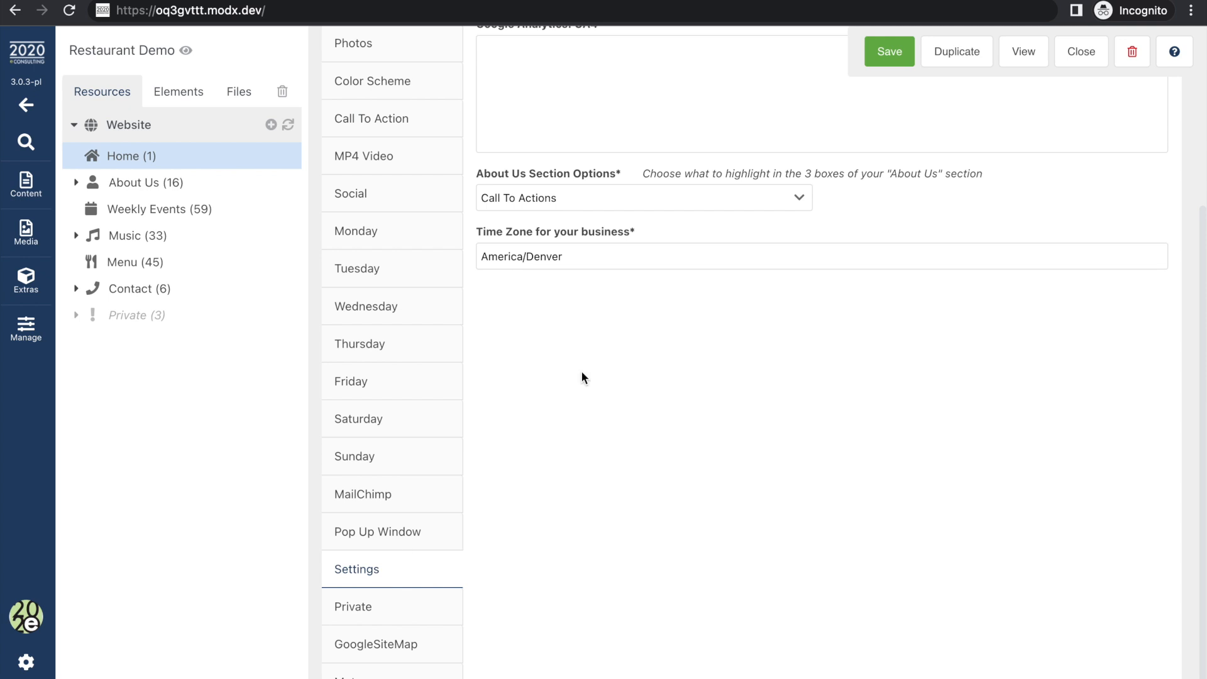
{"action": "scroll", "coordinate": [581, 372], "scroll_direction": "up", "scroll_amount": 3}
{"action": "left_click", "coordinate": [627, 391]}
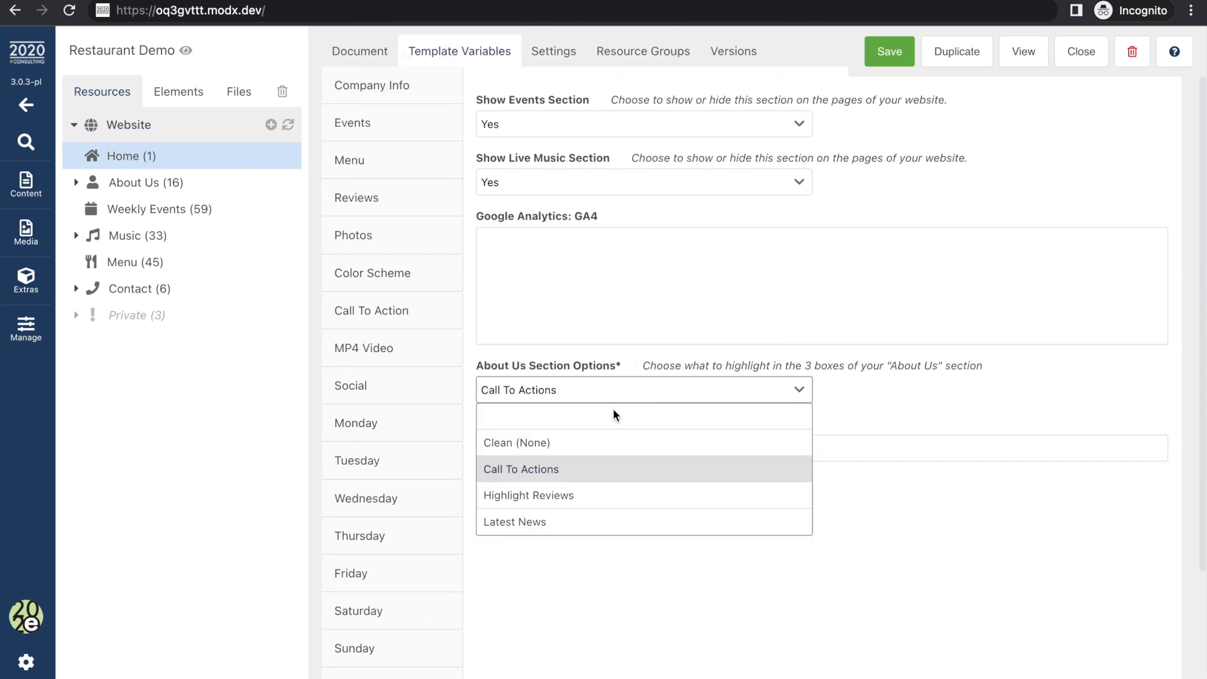
{"action": "left_click", "coordinate": [586, 443]}
{"action": "left_click", "coordinate": [889, 51]}
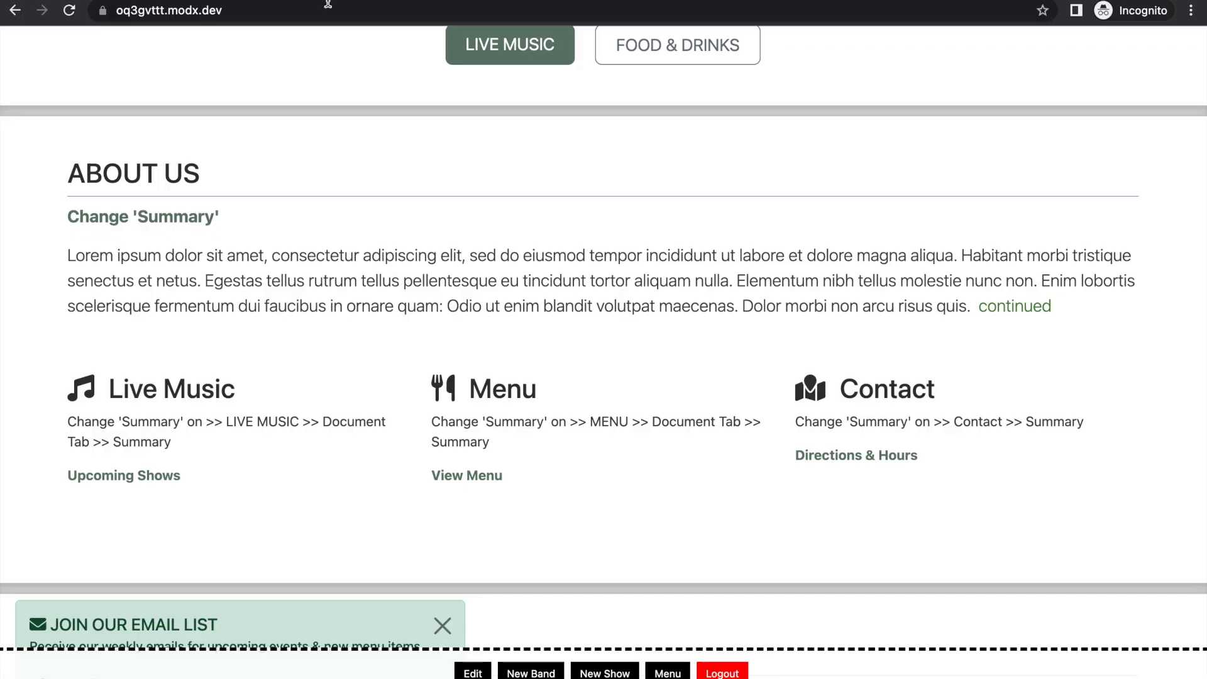
{"action": "left_click", "coordinate": [330, 8]}
{"action": "key", "text": "Return"}
{"action": "scroll", "coordinate": [289, 356], "scroll_direction": "down", "scroll_amount": 2}
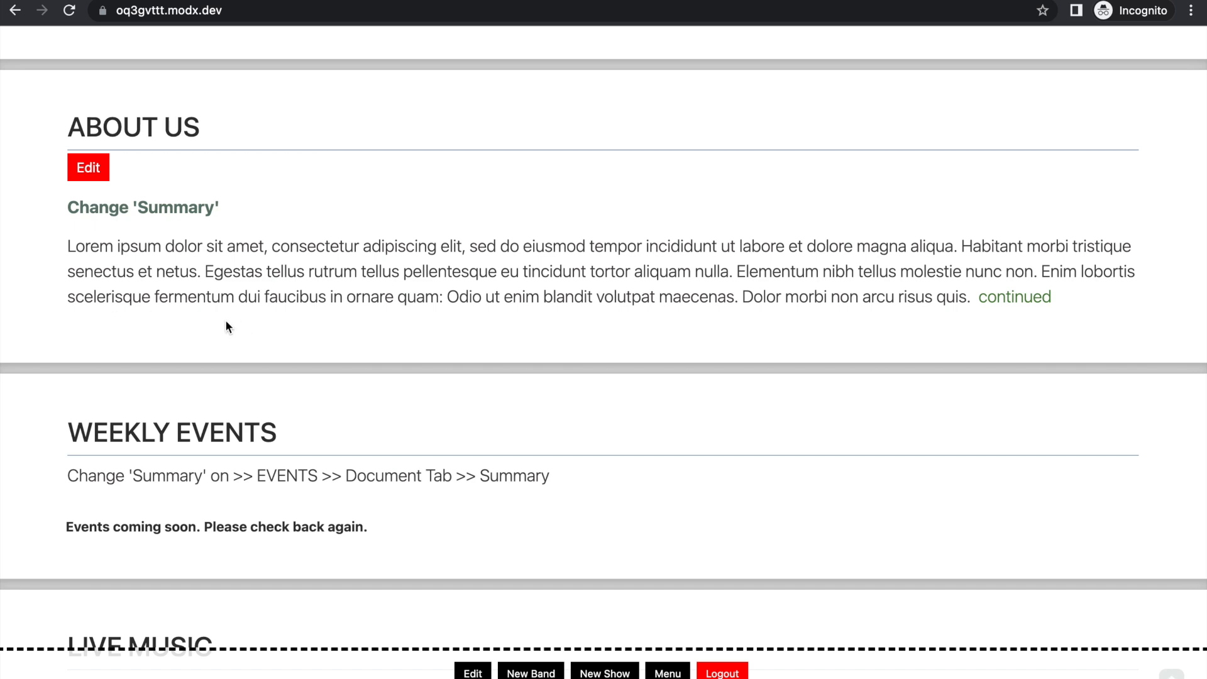
Step: Try Highlight Reviews for About Us Section Options, set it back to Call To Actions, save, and reload the live site
{"action": "mouse_move", "coordinate": [145, 2]}
{"action": "left_click", "coordinate": [142, 31]}
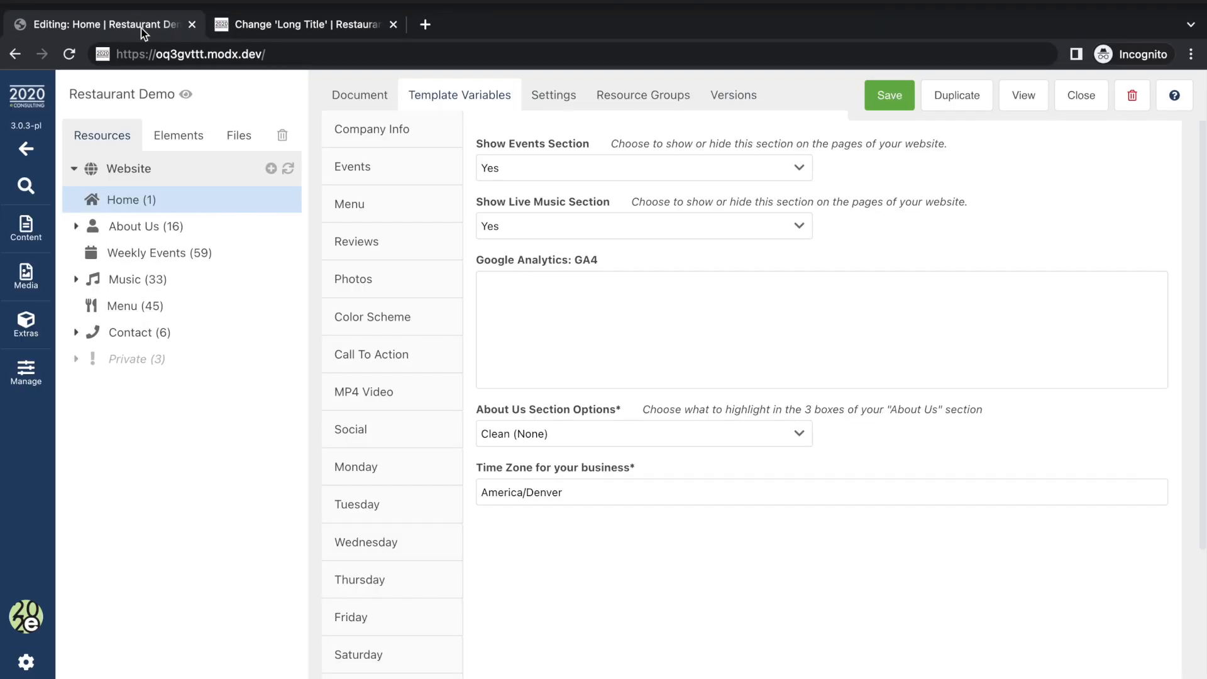
{"action": "left_click", "coordinate": [654, 391]}
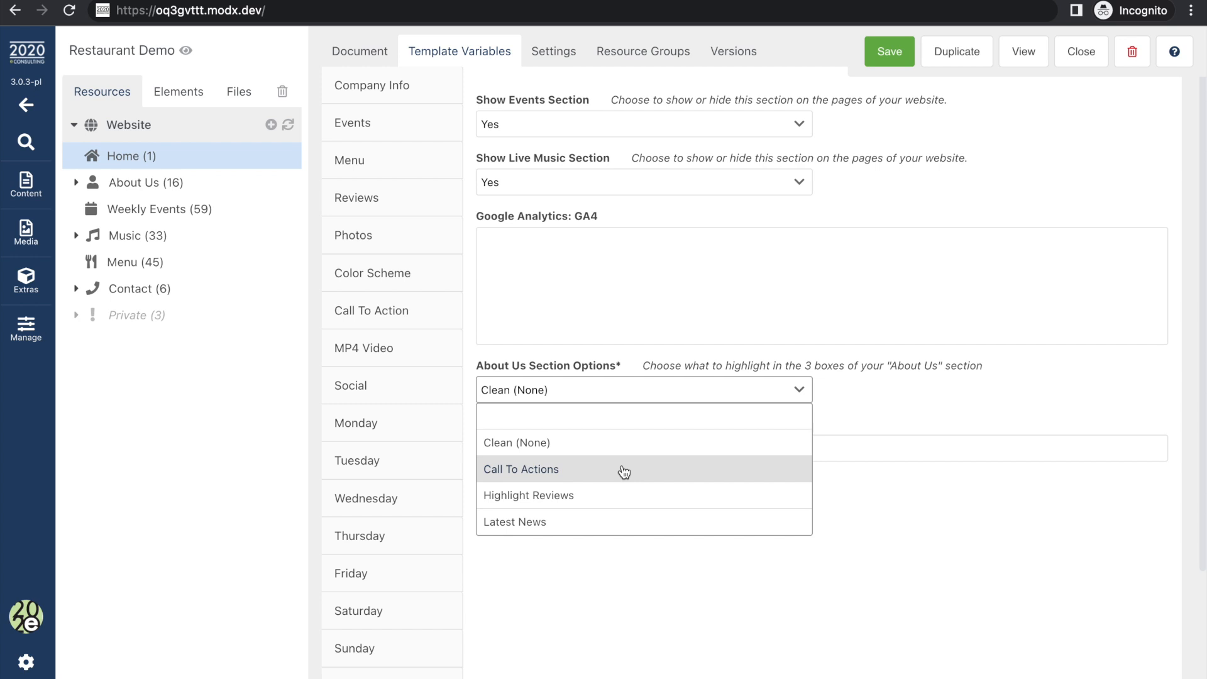
{"action": "left_click", "coordinate": [617, 495]}
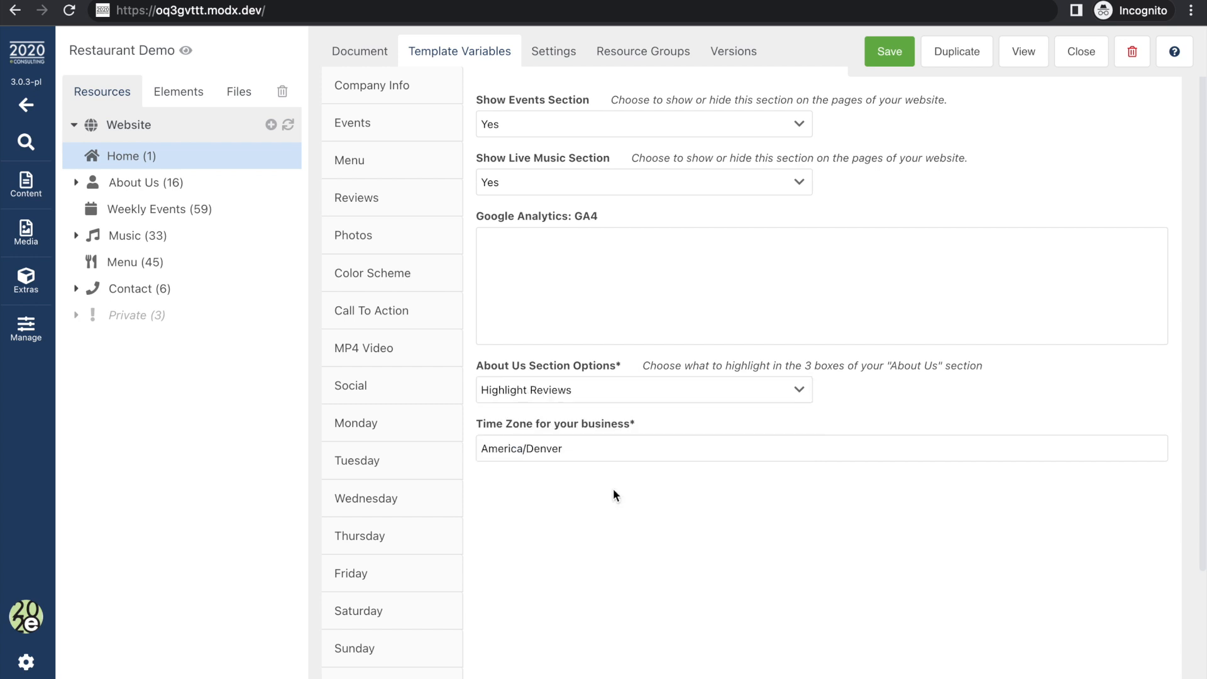
{"action": "left_click", "coordinate": [622, 390]}
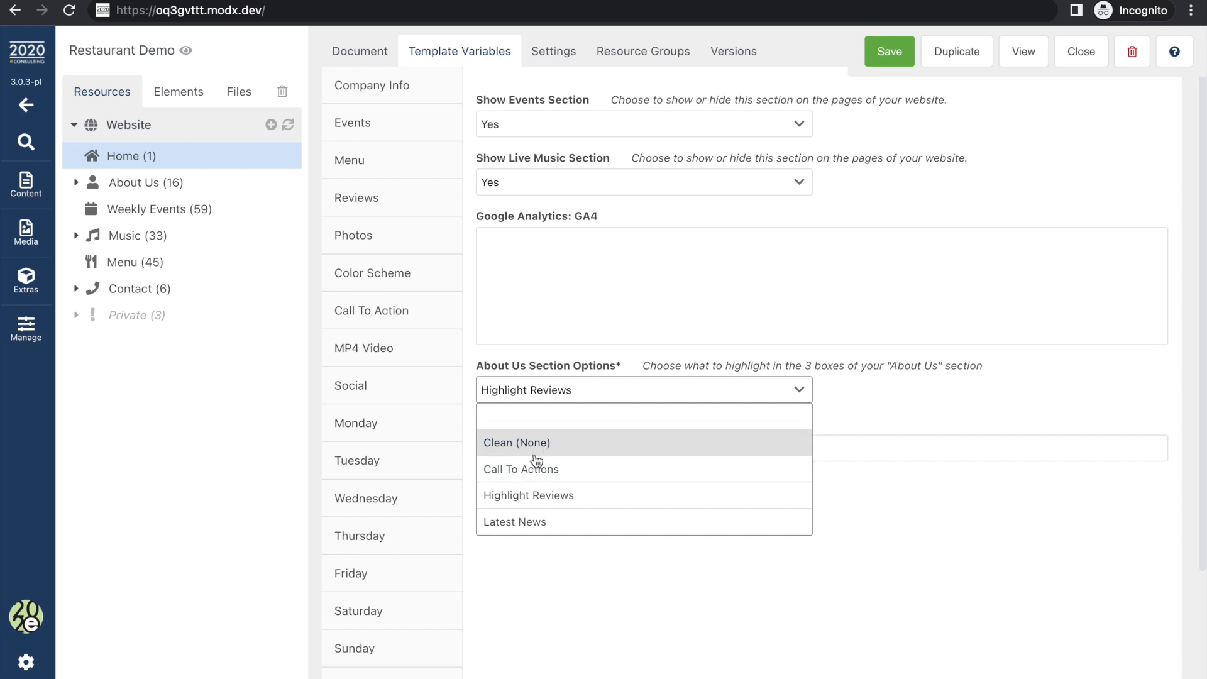
{"action": "left_click", "coordinate": [538, 470]}
{"action": "left_click", "coordinate": [891, 52]}
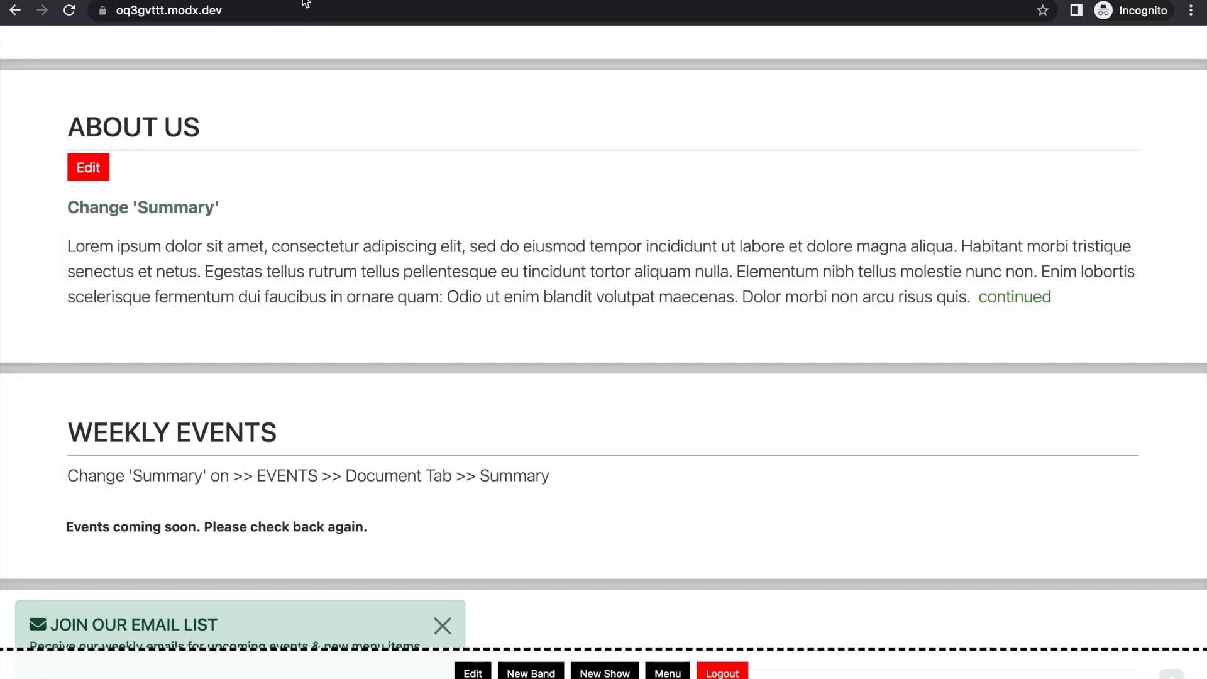
{"action": "left_click", "coordinate": [306, 8]}
{"action": "key", "text": "Return"}
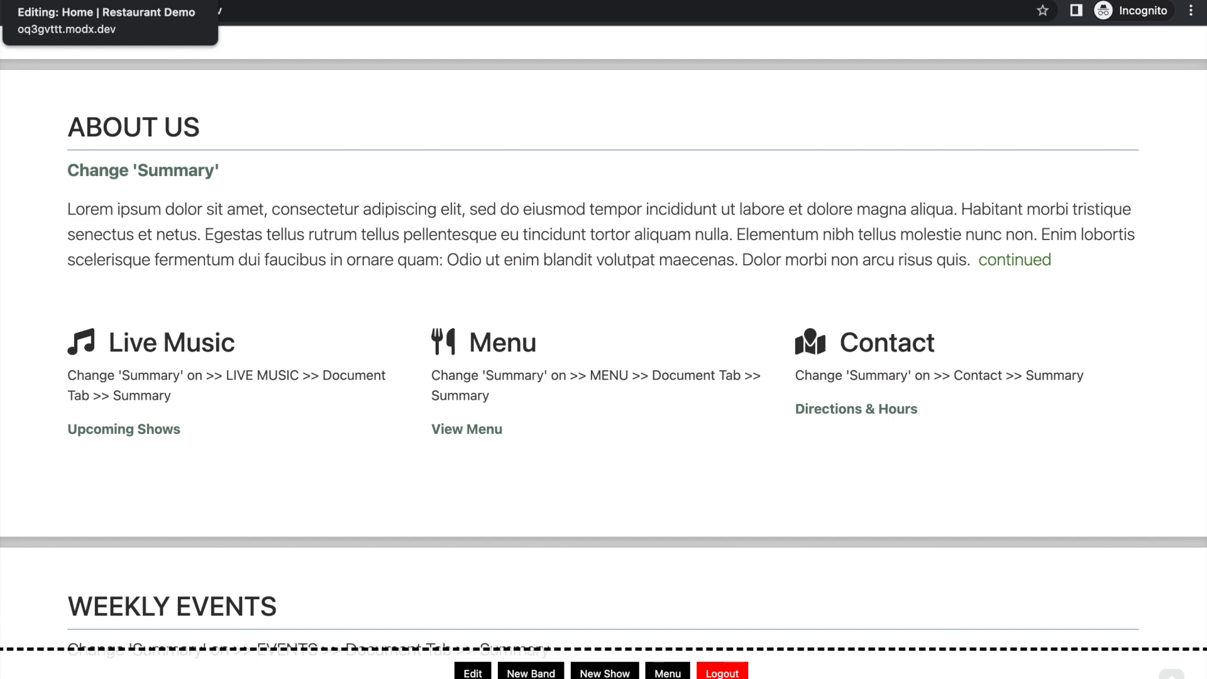
Step: Set Show Live Music Section and Show Events Section to No, and save the Home page
{"action": "left_click", "coordinate": [95, 0]}
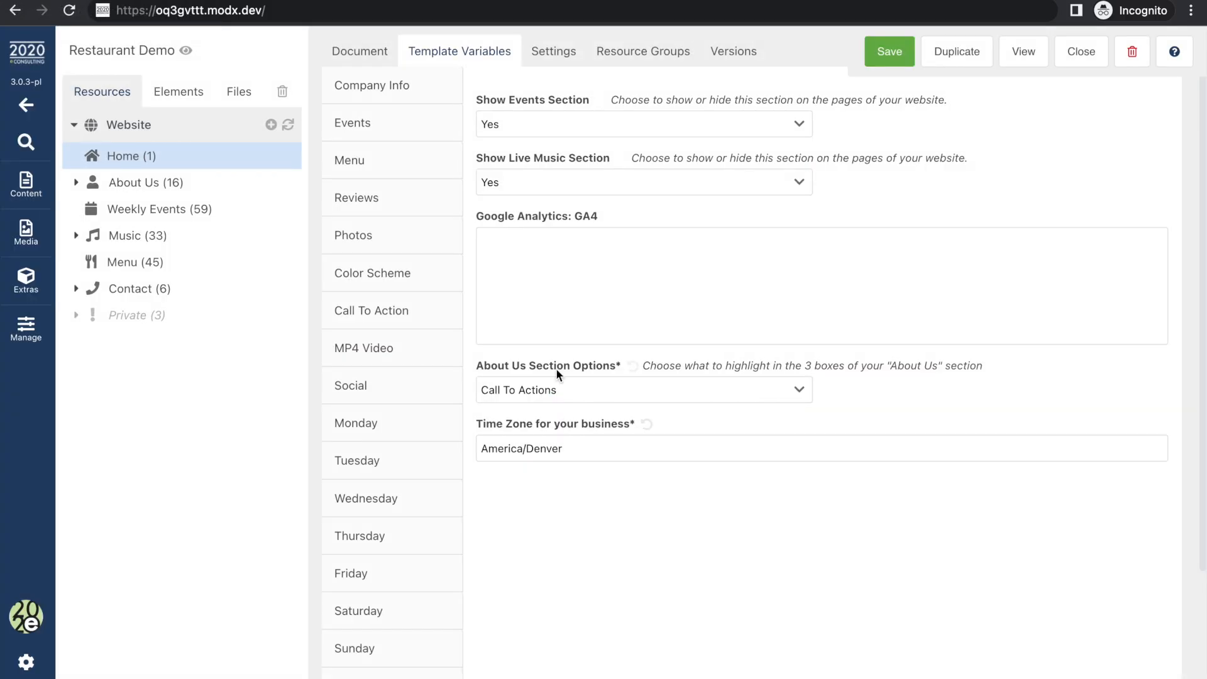
{"action": "left_click", "coordinate": [612, 452]}
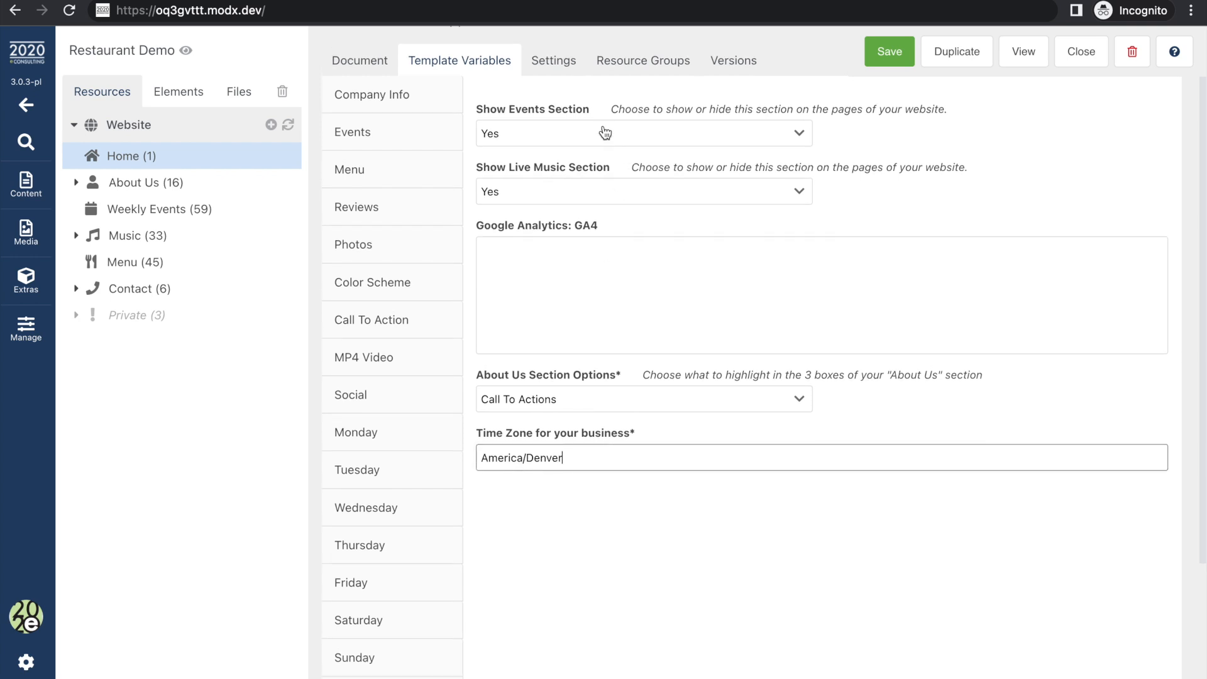
{"action": "left_click", "coordinate": [582, 190]}
{"action": "left_click", "coordinate": [566, 242]}
{"action": "left_click", "coordinate": [576, 134]}
{"action": "left_click", "coordinate": [554, 187]}
{"action": "left_click", "coordinate": [889, 51]}
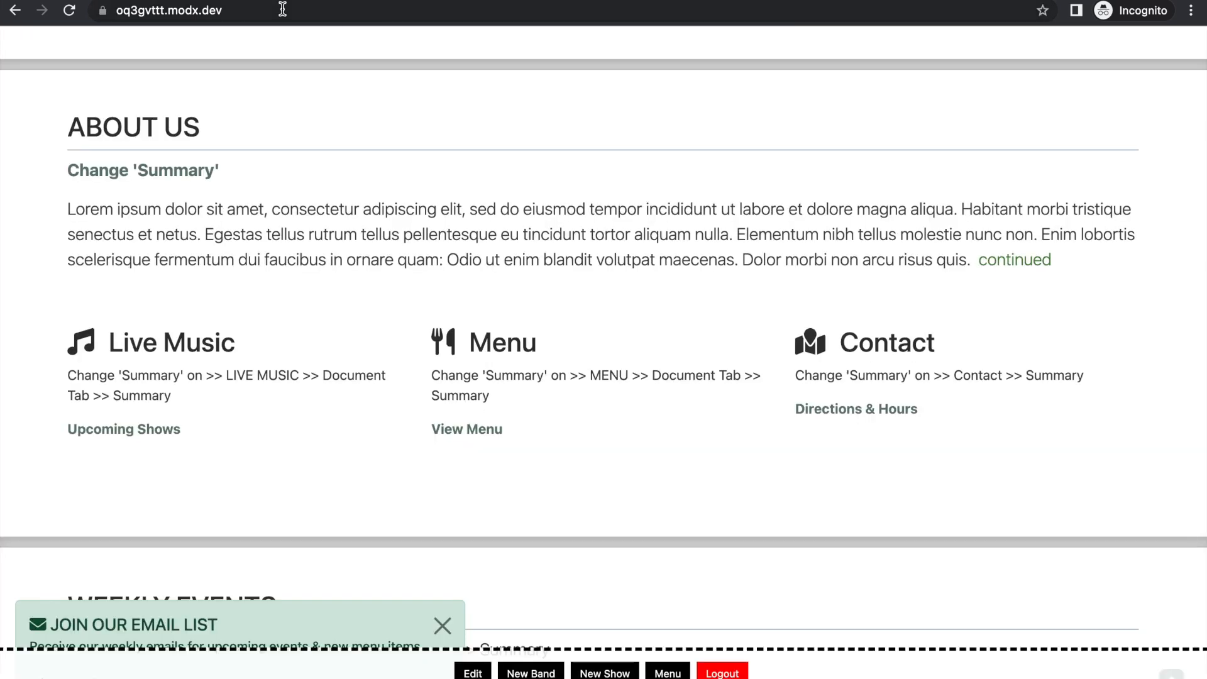
Step: Examine the live home page from navigation to footer with the Events and Live Music sections hidden
{"action": "scroll", "coordinate": [379, 258], "scroll_direction": "up", "scroll_amount": 5}
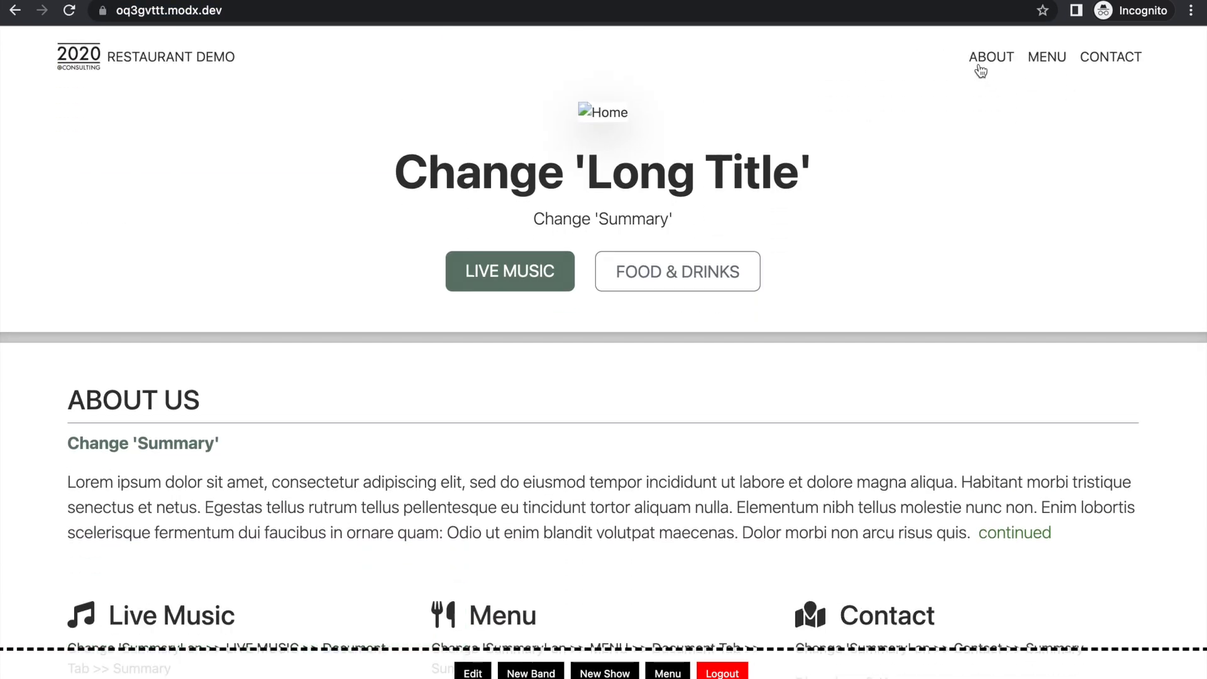
{"action": "scroll", "coordinate": [692, 137], "scroll_direction": "down", "scroll_amount": 20}
{"action": "scroll", "coordinate": [363, 188], "scroll_direction": "up", "scroll_amount": 1}
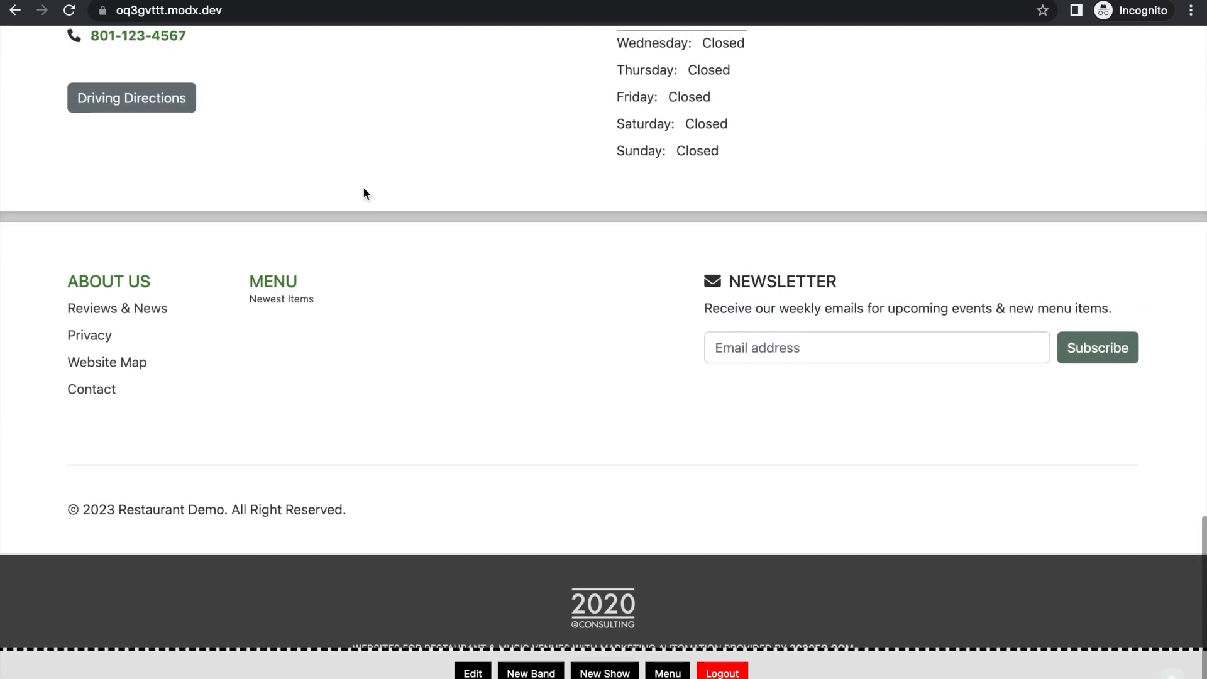
{"action": "scroll", "coordinate": [290, 244], "scroll_direction": "up", "scroll_amount": 8}
{"action": "scroll", "coordinate": [290, 249], "scroll_direction": "up", "scroll_amount": 10}
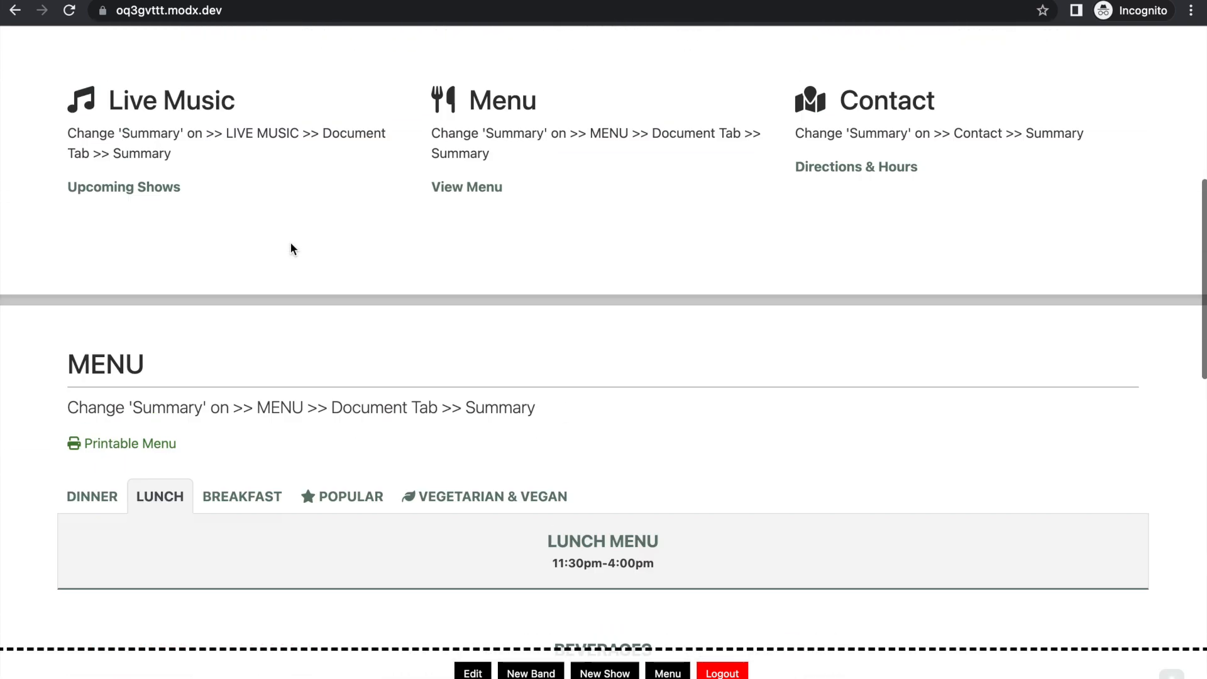
{"action": "scroll", "coordinate": [264, 214], "scroll_direction": "down", "scroll_amount": 15}
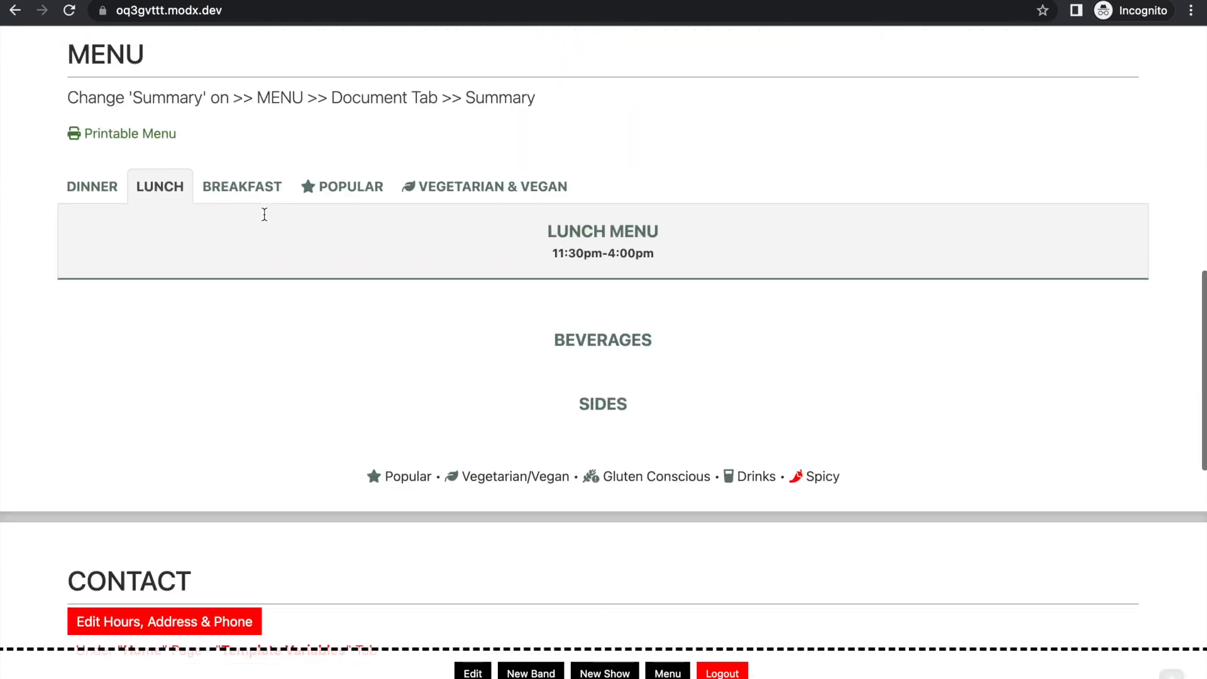
{"action": "scroll", "coordinate": [264, 218], "scroll_direction": "up", "scroll_amount": 15}
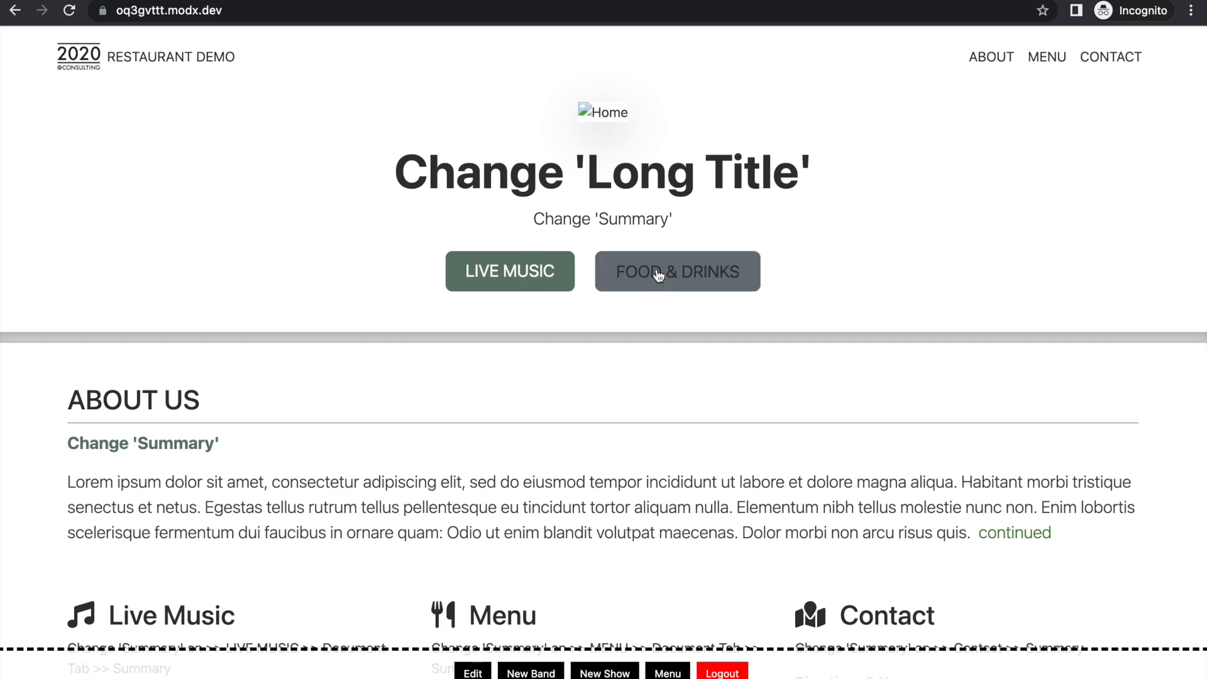
{"action": "scroll", "coordinate": [518, 207], "scroll_direction": "down", "scroll_amount": 2}
{"action": "scroll", "coordinate": [518, 208], "scroll_direction": "down", "scroll_amount": 2}
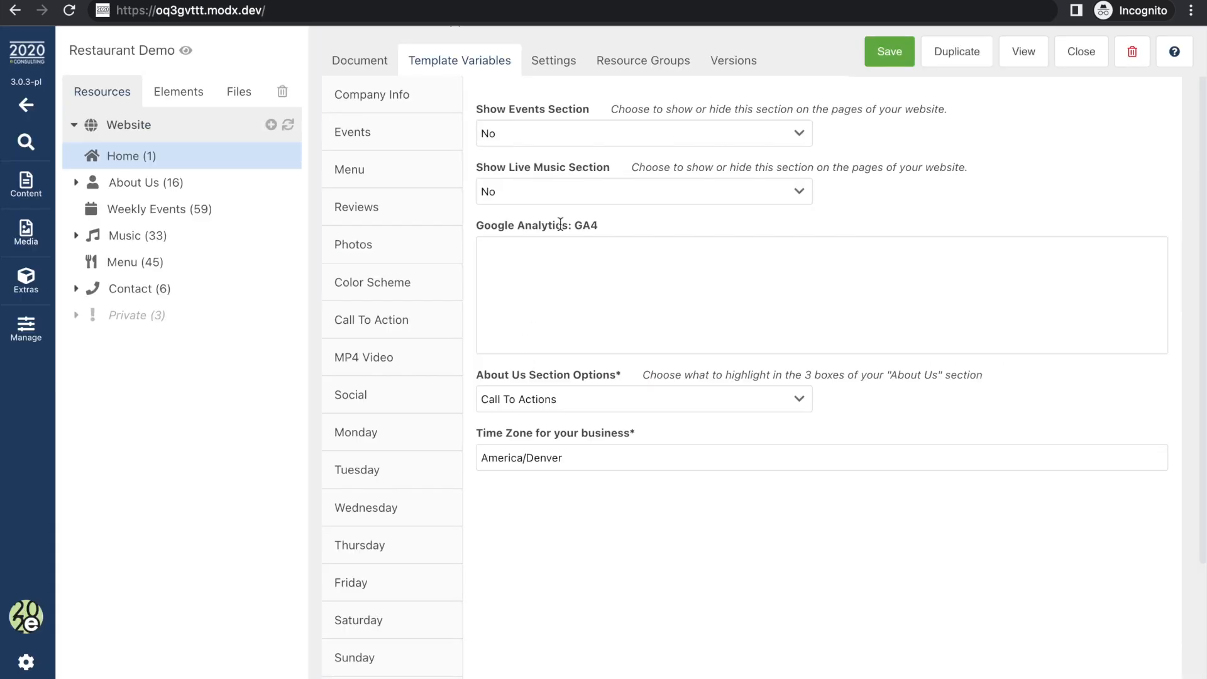
Step: Set Show Live Music Section and Show Events Section back to Yes, and save the Home page
{"action": "left_click", "coordinate": [585, 196]}
{"action": "left_click", "coordinate": [573, 215]}
{"action": "left_click", "coordinate": [585, 143]}
{"action": "left_click", "coordinate": [575, 157]}
{"action": "left_click", "coordinate": [888, 53]}
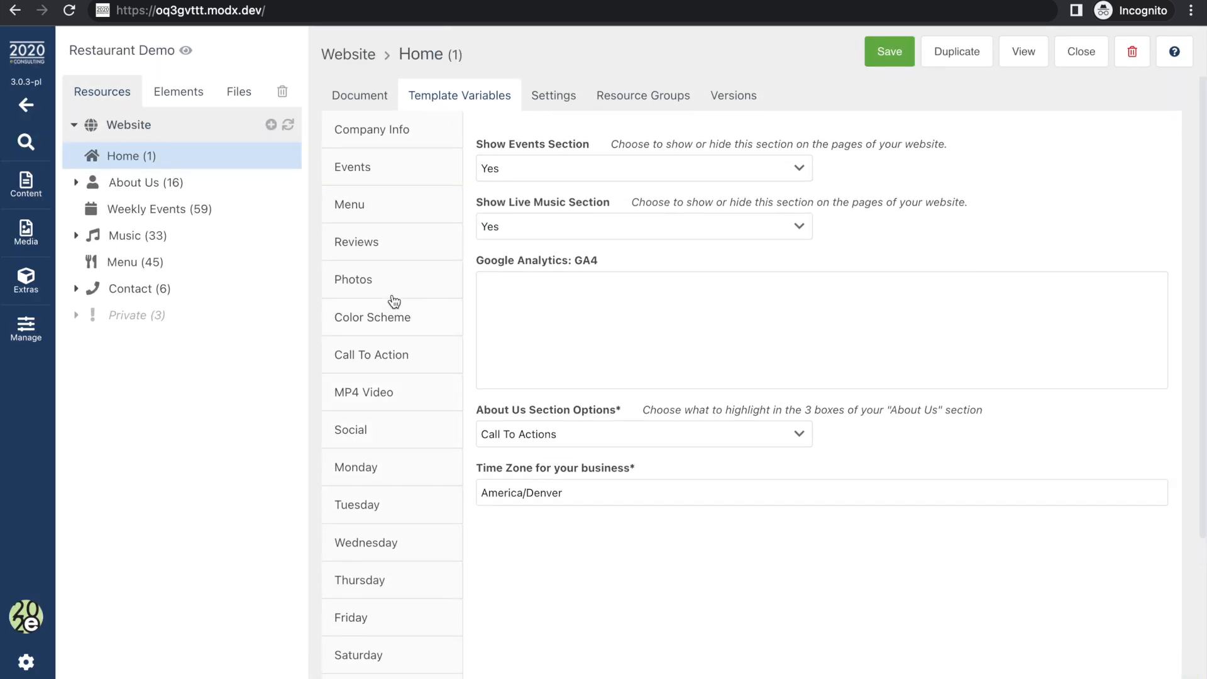
Step: Review the MP4 Video fields and compare them with the main photo area at the top of the live home page
{"action": "left_click", "coordinate": [385, 352]}
{"action": "left_click", "coordinate": [377, 393]}
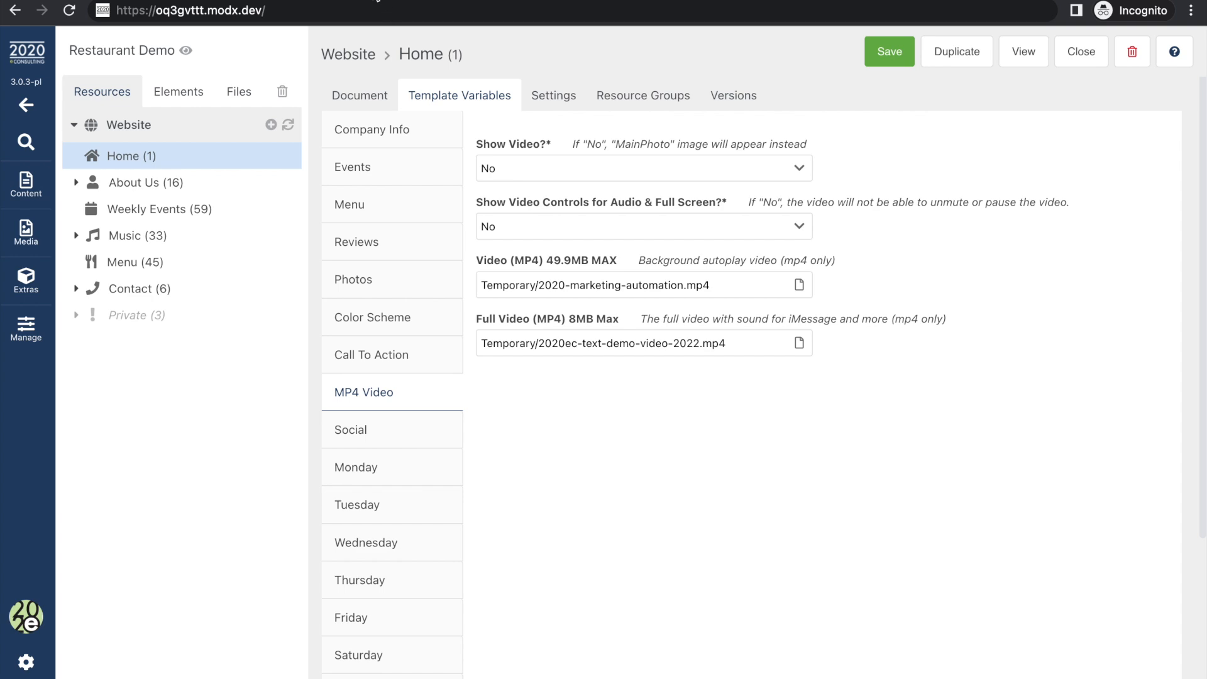
{"action": "left_click", "coordinate": [377, 2]}
{"action": "scroll", "coordinate": [624, 237], "scroll_direction": "up", "scroll_amount": 5}
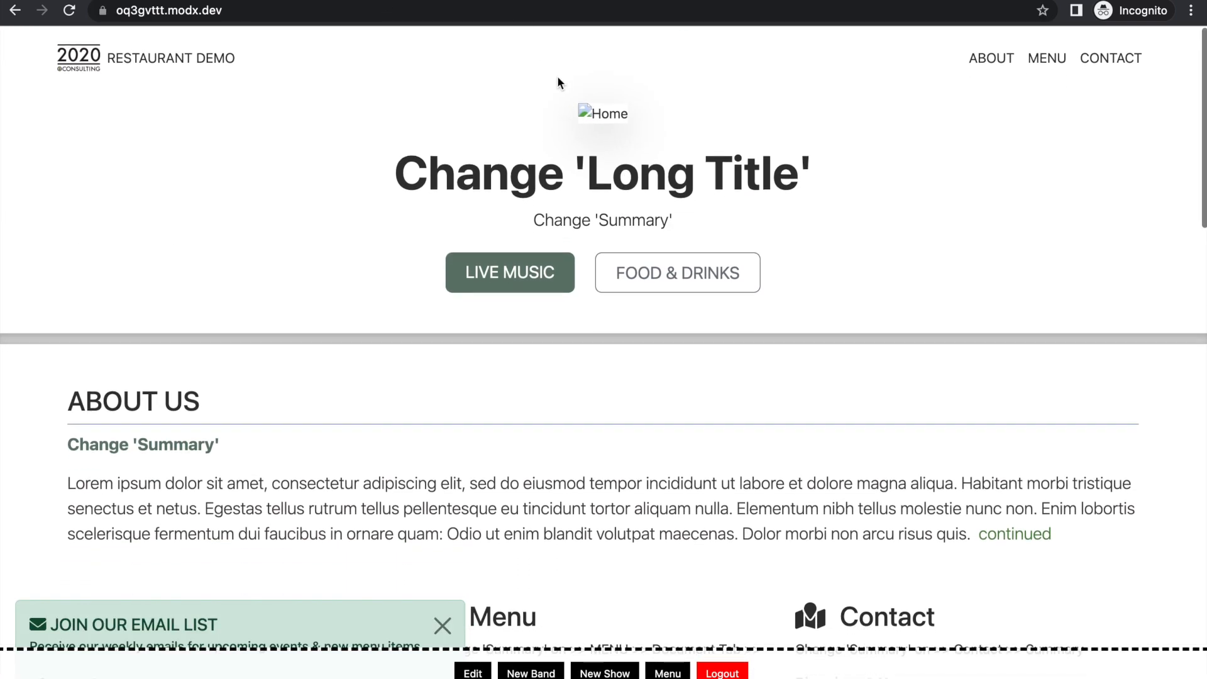
{"action": "left_click", "coordinate": [188, 1]}
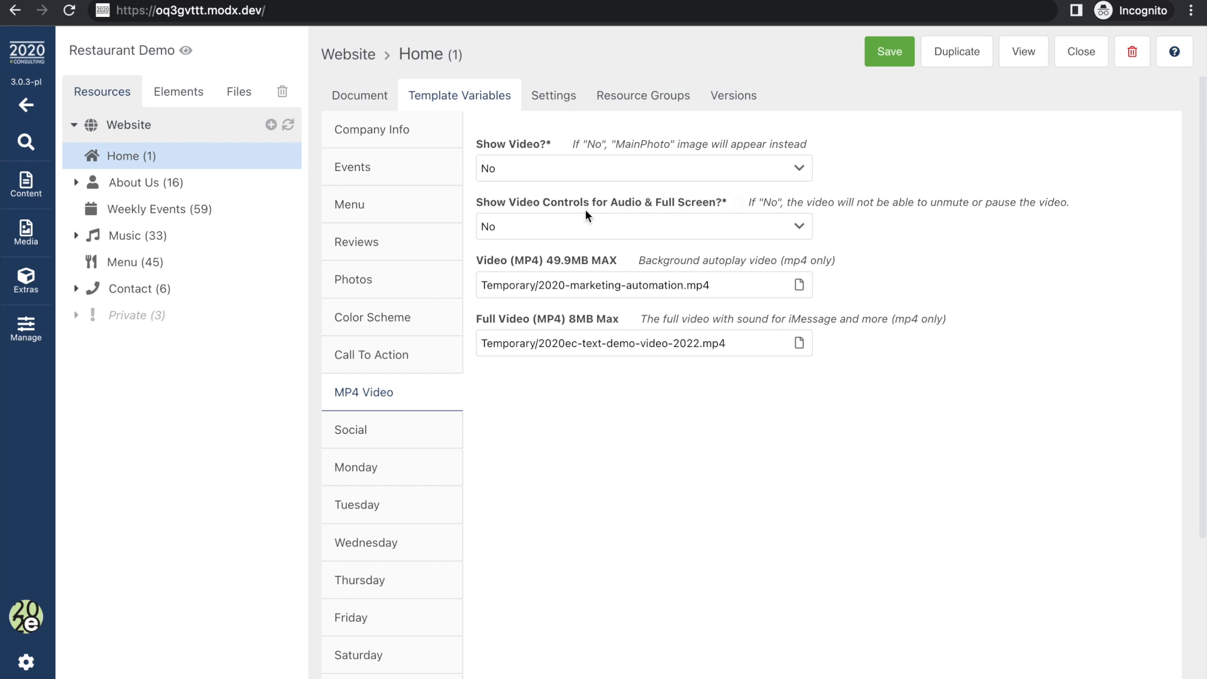
Step: Set Show Video? to Yes, save the Home page, and reload the live site to check the background video
{"action": "left_click", "coordinate": [563, 168]}
{"action": "left_click", "coordinate": [551, 223]}
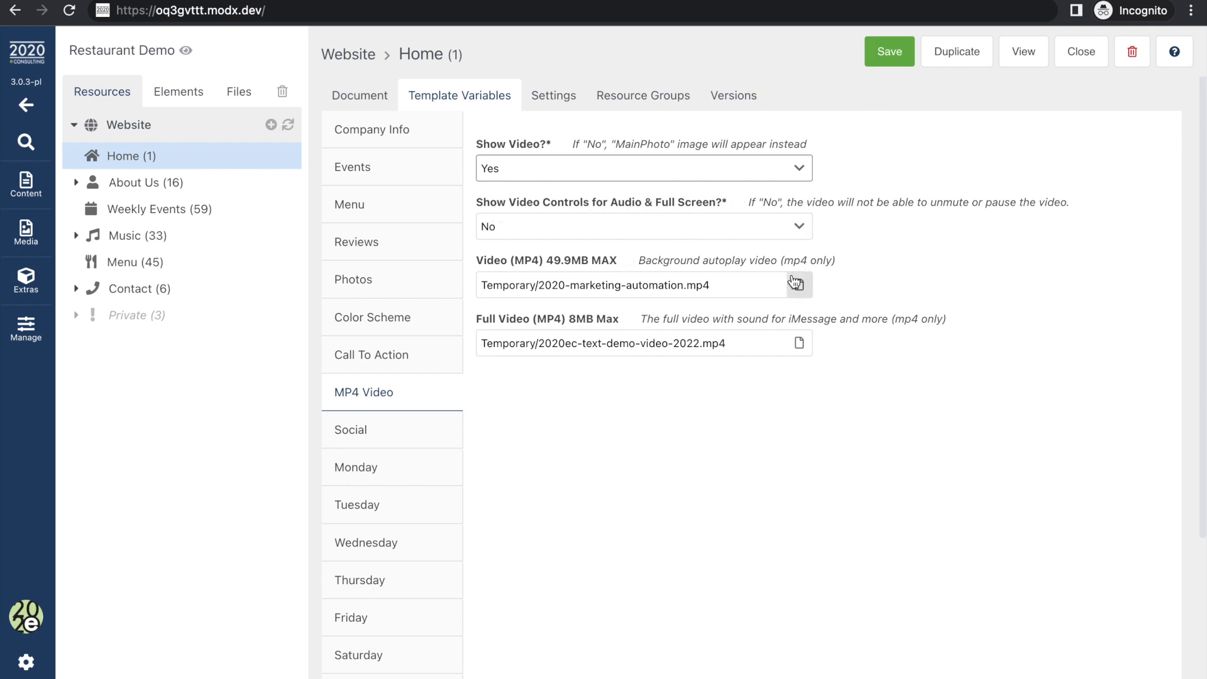
{"action": "left_click", "coordinate": [889, 51]}
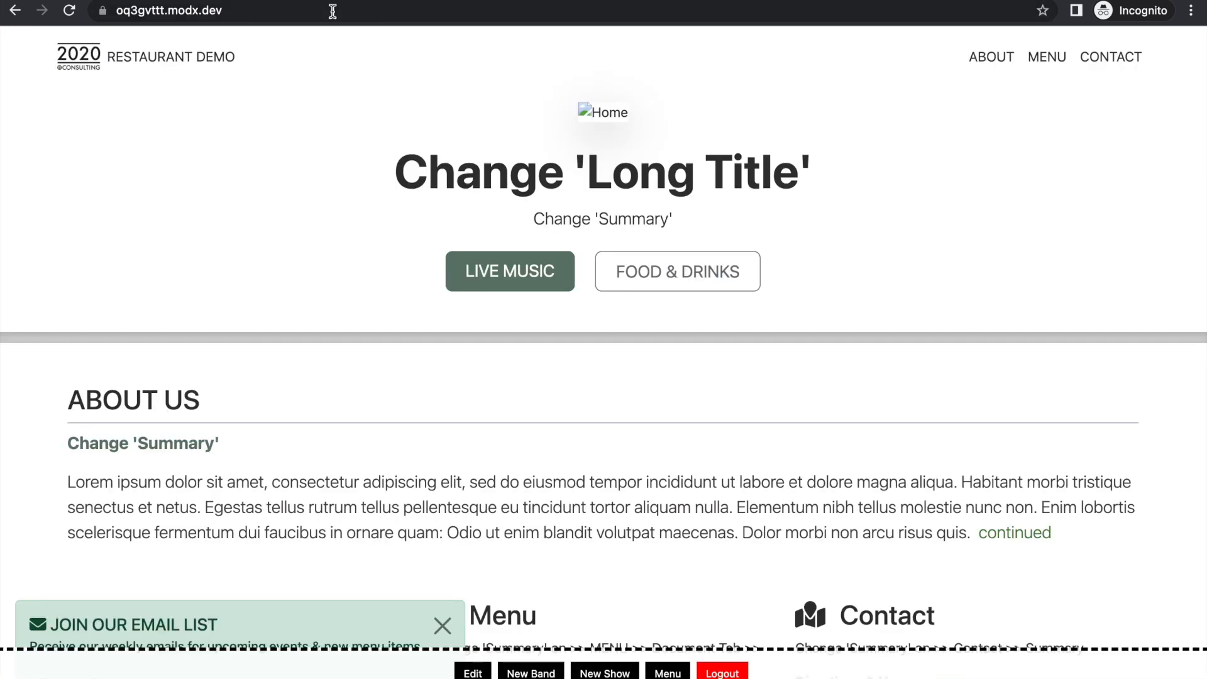
{"action": "left_click", "coordinate": [332, 10]}
{"action": "key", "text": "Return"}
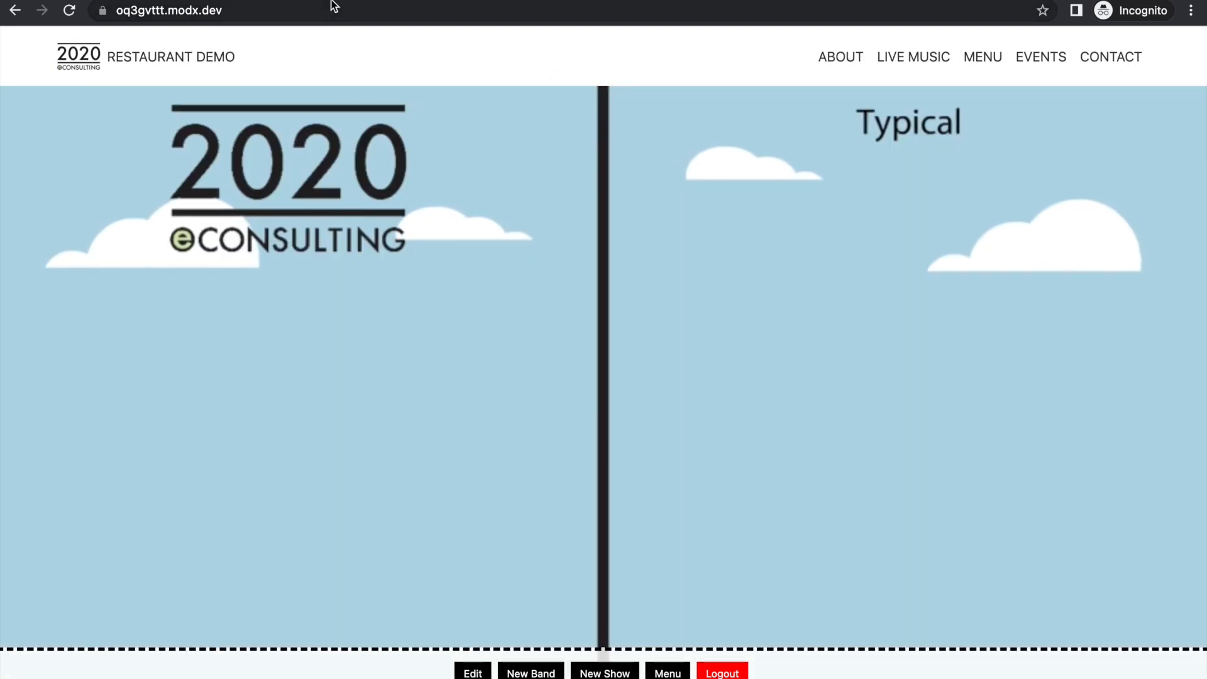
Step: Set Show Video Controls for Audio & Full Screen? to Yes, save the Home page, and check the video player on the live site
{"action": "scroll", "coordinate": [415, 77], "scroll_direction": "down", "scroll_amount": 1}
{"action": "scroll", "coordinate": [413, 73], "scroll_direction": "down", "scroll_amount": 3}
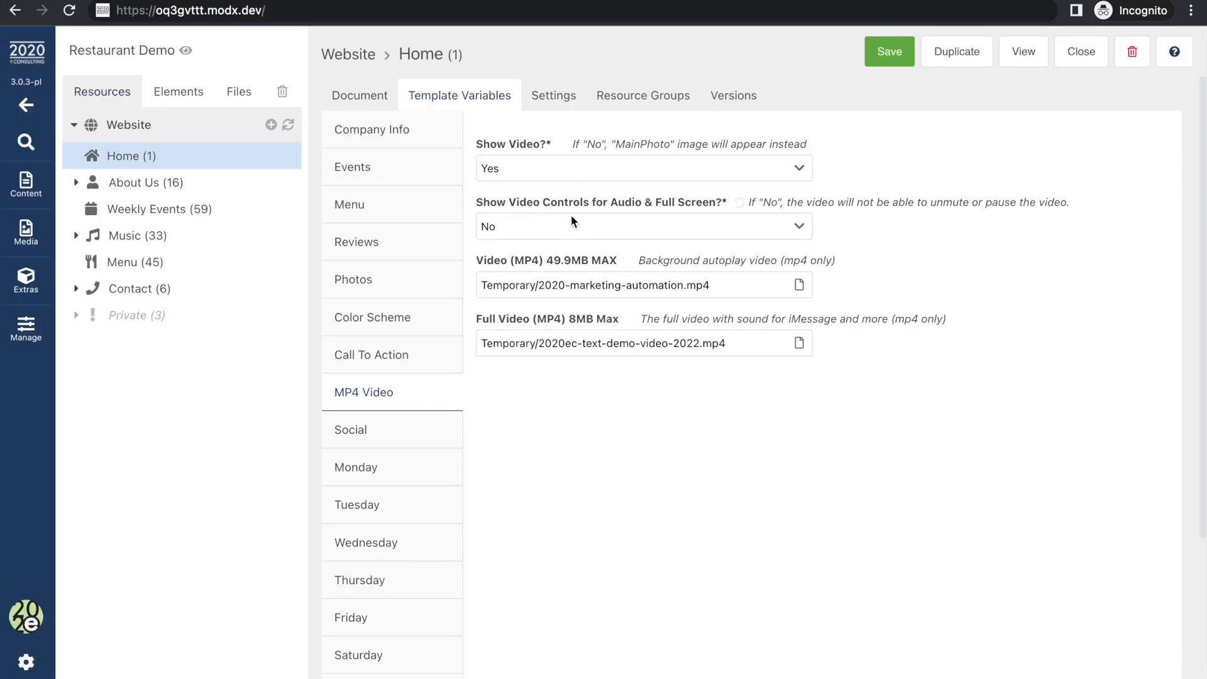
{"action": "left_click", "coordinate": [573, 237]}
{"action": "left_click", "coordinate": [552, 291]}
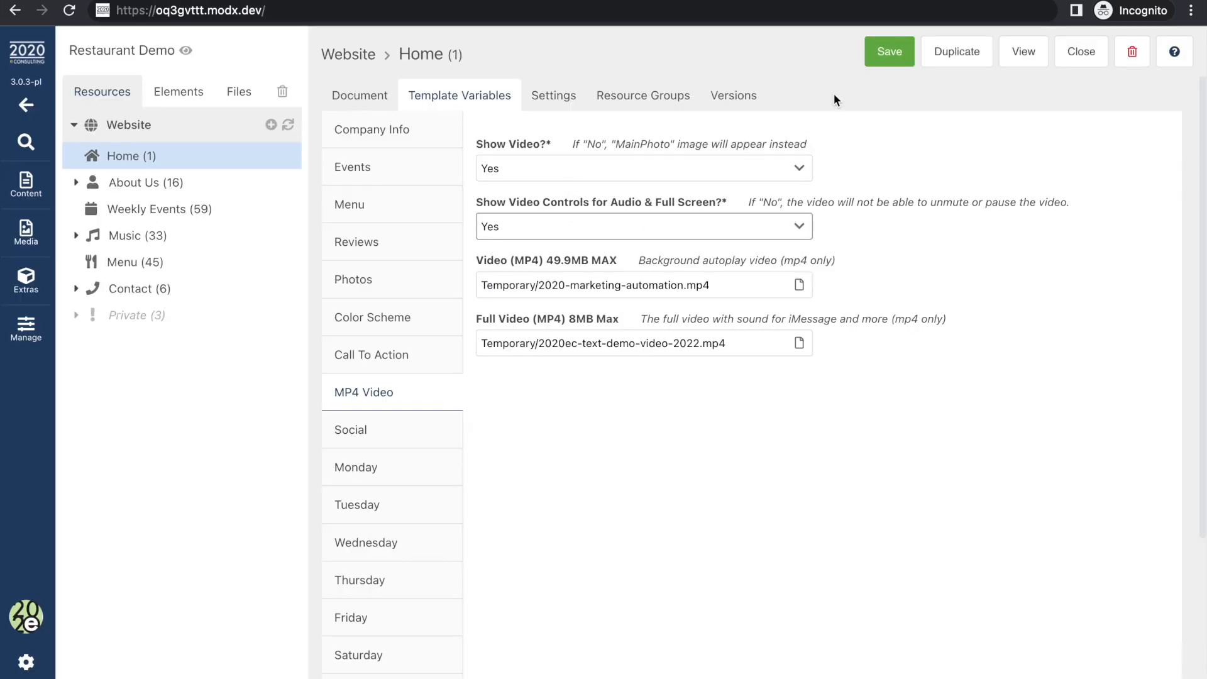
{"action": "left_click", "coordinate": [889, 52]}
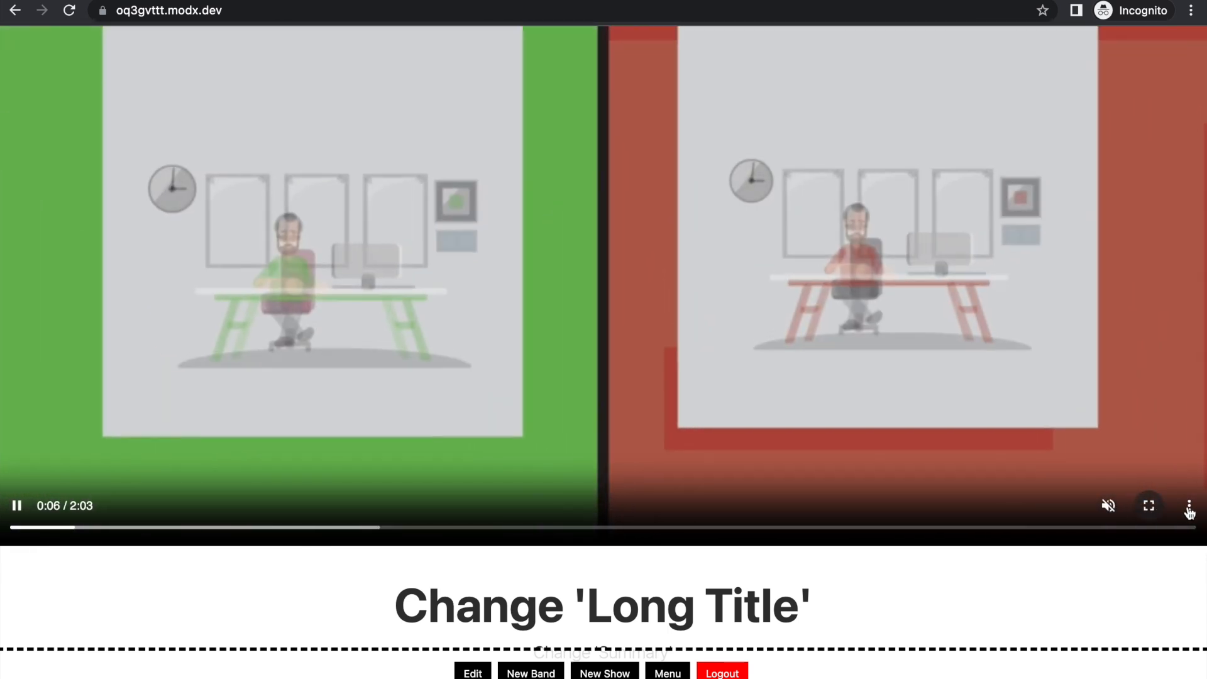
{"action": "scroll", "coordinate": [792, 369], "scroll_direction": "up", "scroll_amount": 4}
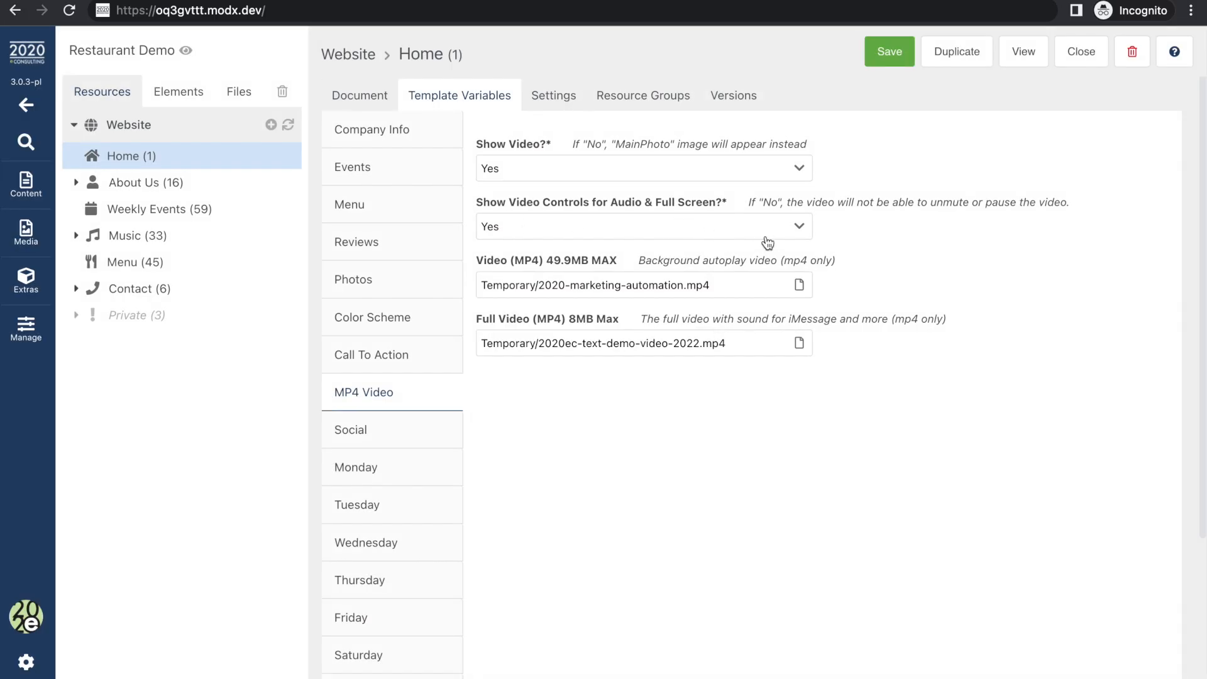
Step: Set Show Video Controls for Audio & Full Screen? back to No and go to the Full Video (MP4) field
{"action": "left_click", "coordinate": [787, 237]}
{"action": "left_click", "coordinate": [272, 13]}
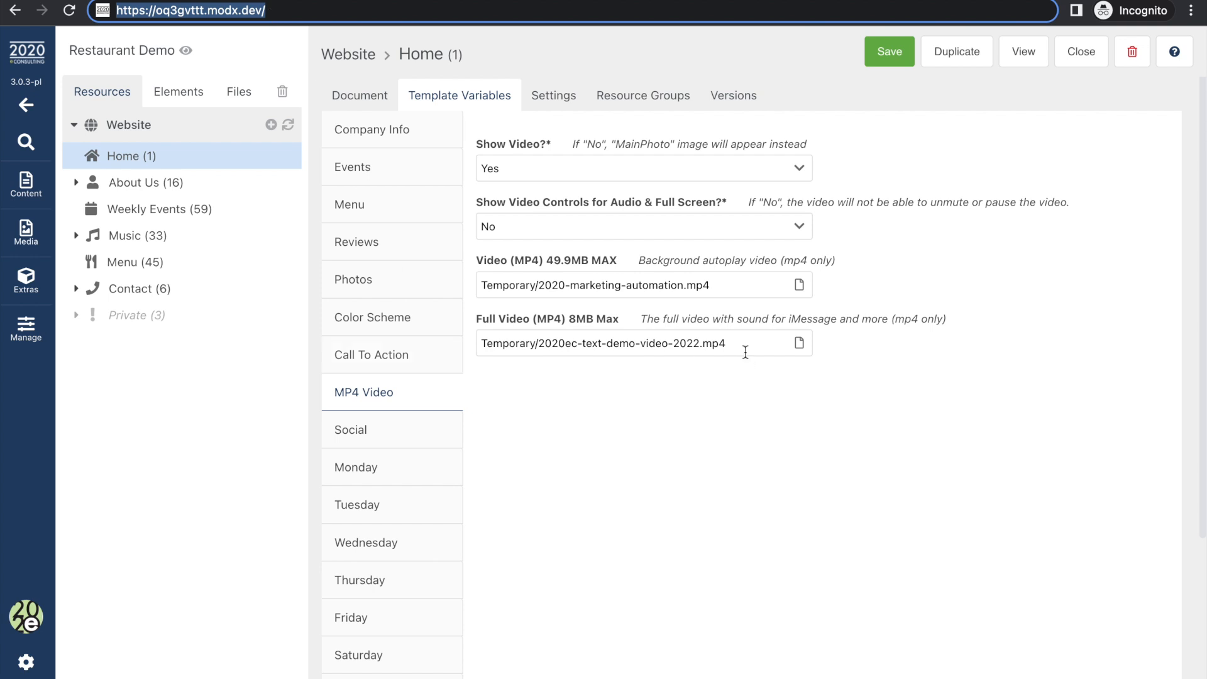
{"action": "left_click", "coordinate": [611, 344]}
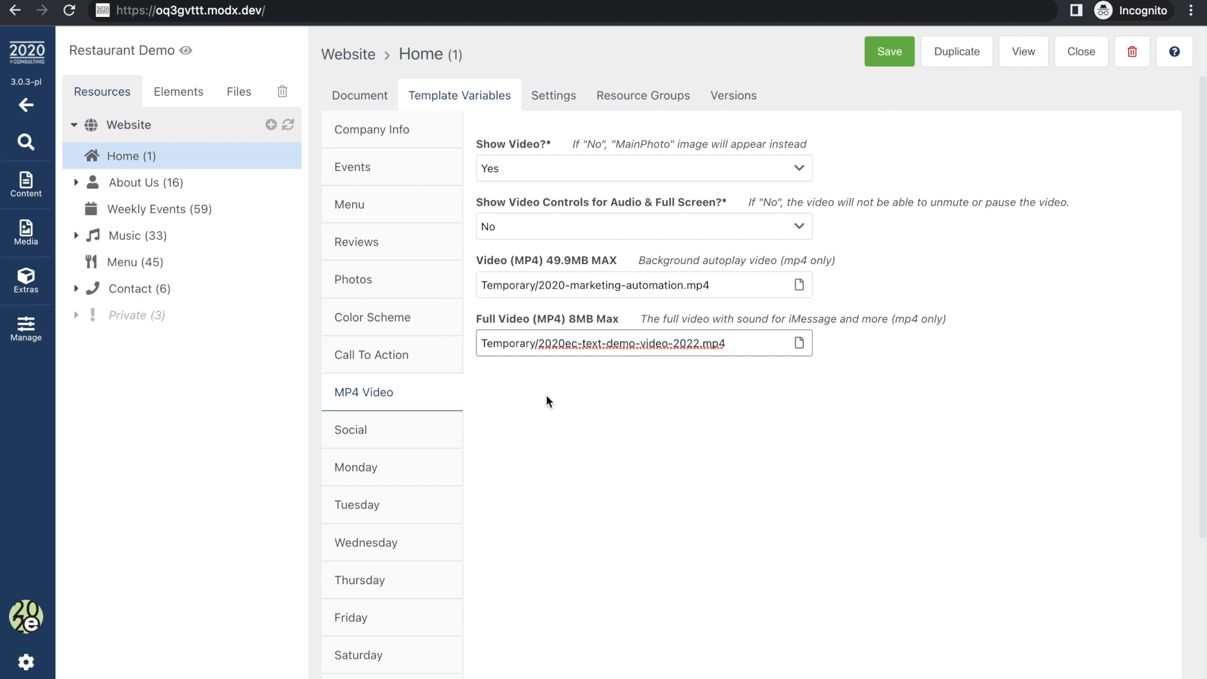
Step: Review the Home page's Social fields from Facebook to TikTok, including the example format for the Twitter name
{"action": "scroll", "coordinate": [365, 272], "scroll_direction": "down", "scroll_amount": 3}
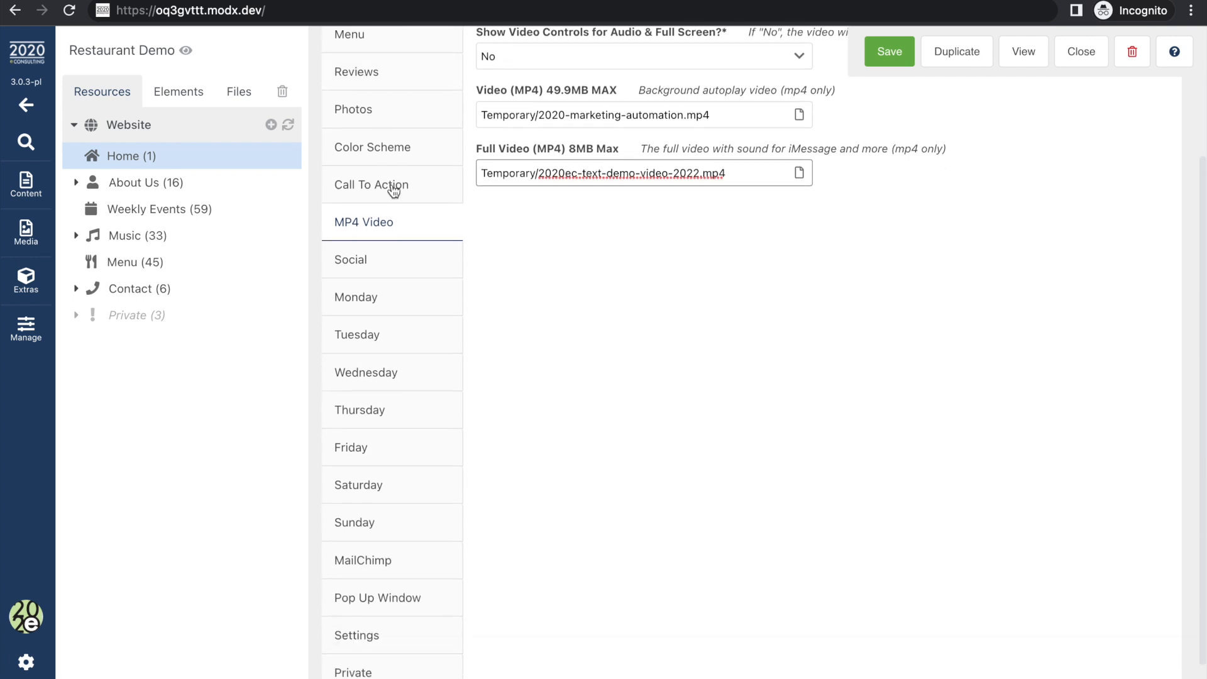
{"action": "left_click", "coordinate": [366, 272]}
{"action": "scroll", "coordinate": [654, 370], "scroll_direction": "up", "scroll_amount": 3}
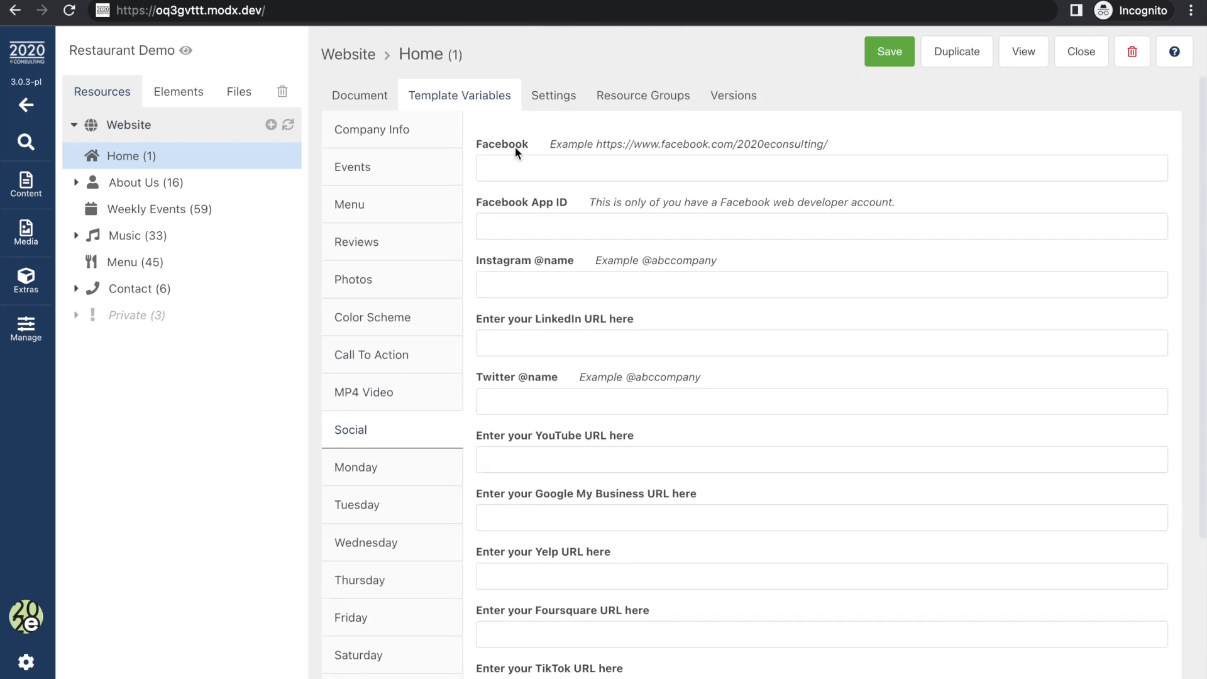
{"action": "scroll", "coordinate": [527, 217], "scroll_direction": "down", "scroll_amount": 1}
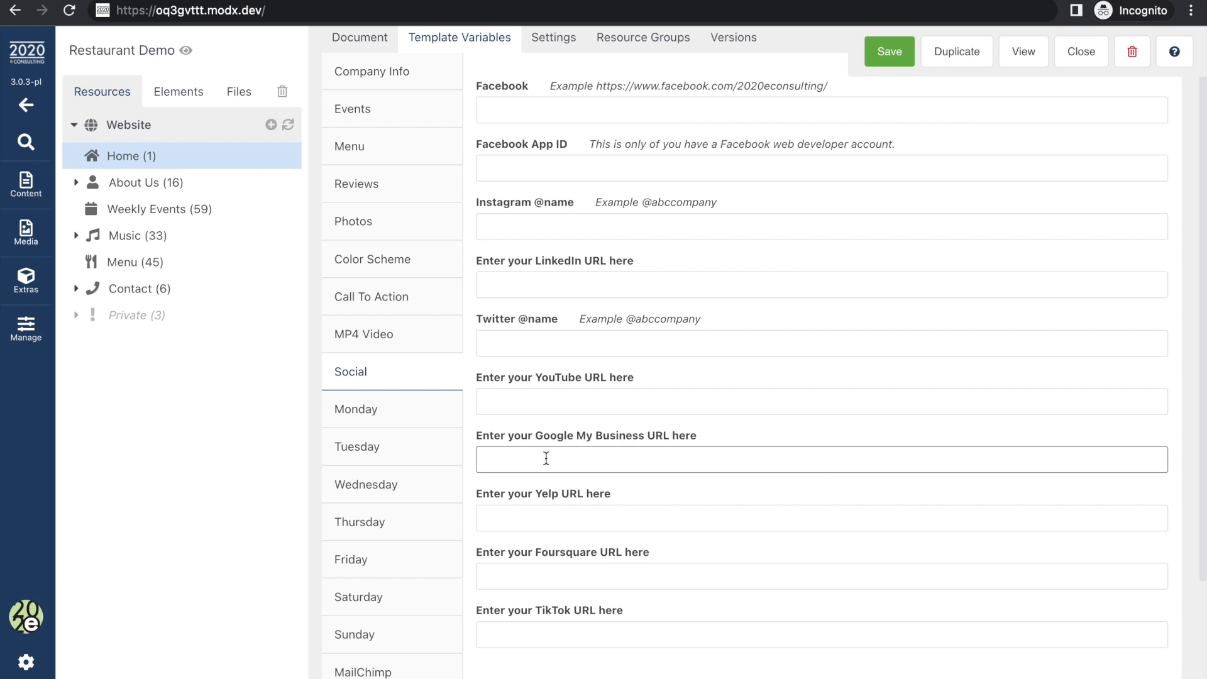
{"action": "scroll", "coordinate": [558, 574], "scroll_direction": "up", "scroll_amount": 2}
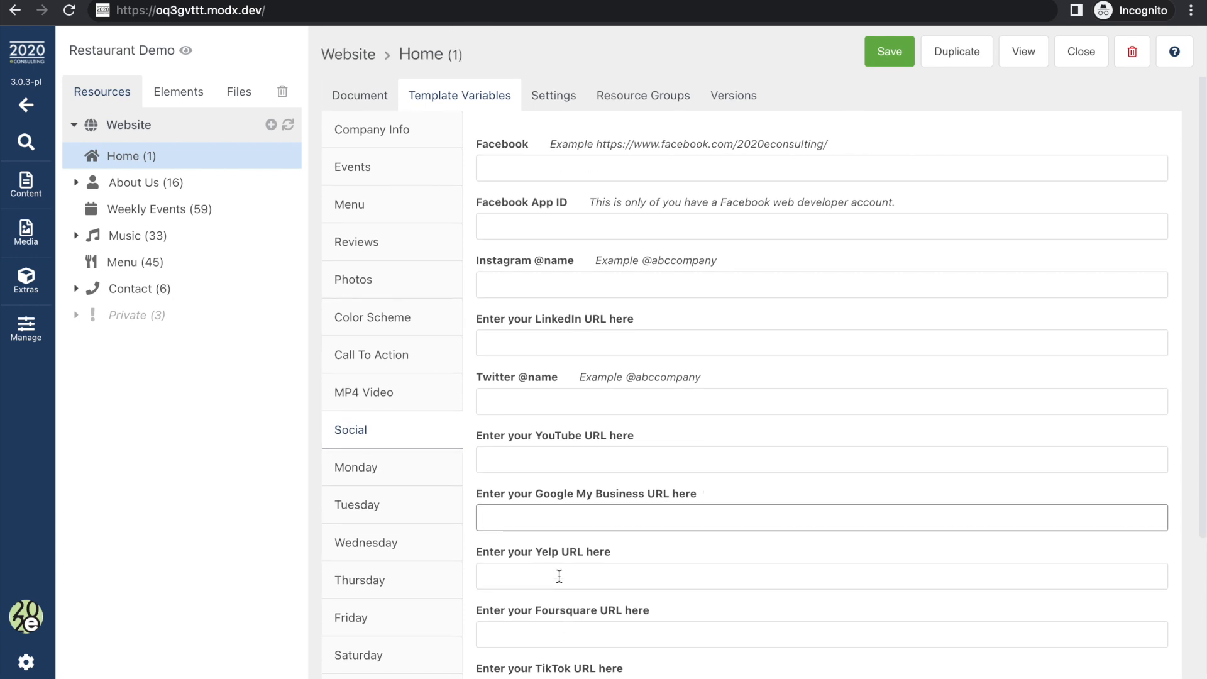
{"action": "left_click_drag", "start_coordinate": [573, 378], "coordinate": [707, 382]}
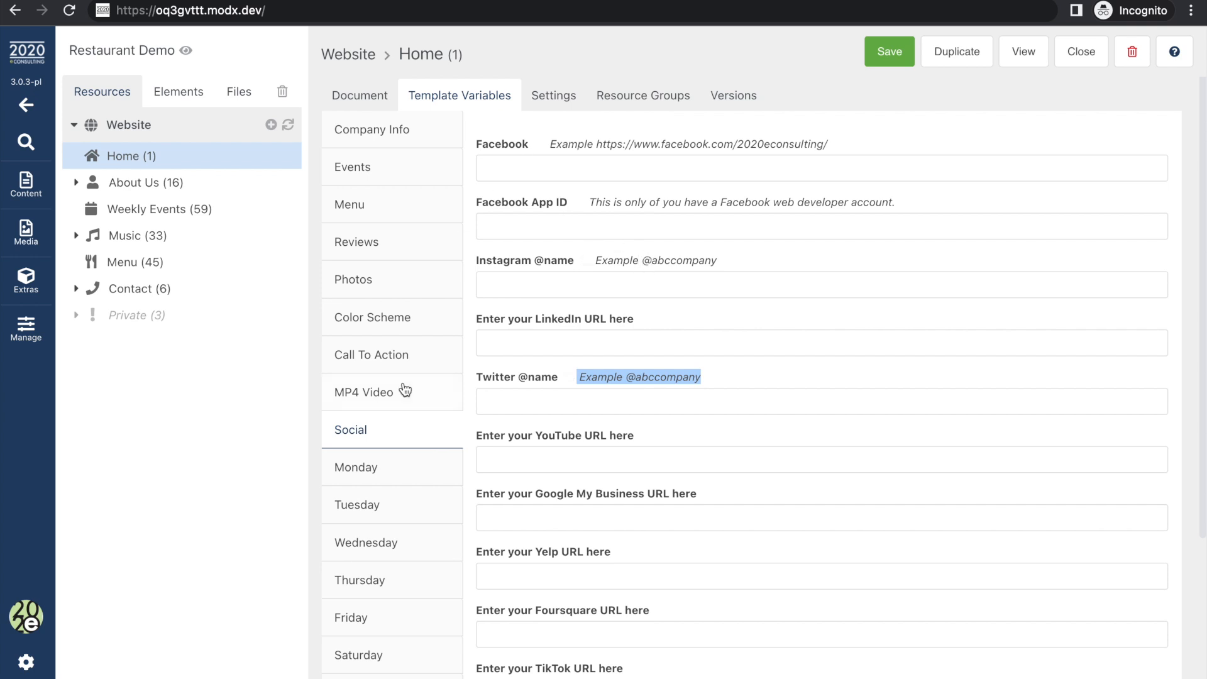
Step: Set Monday's business hours to open at 08:00 and close at 21:00
{"action": "left_click", "coordinate": [382, 465]}
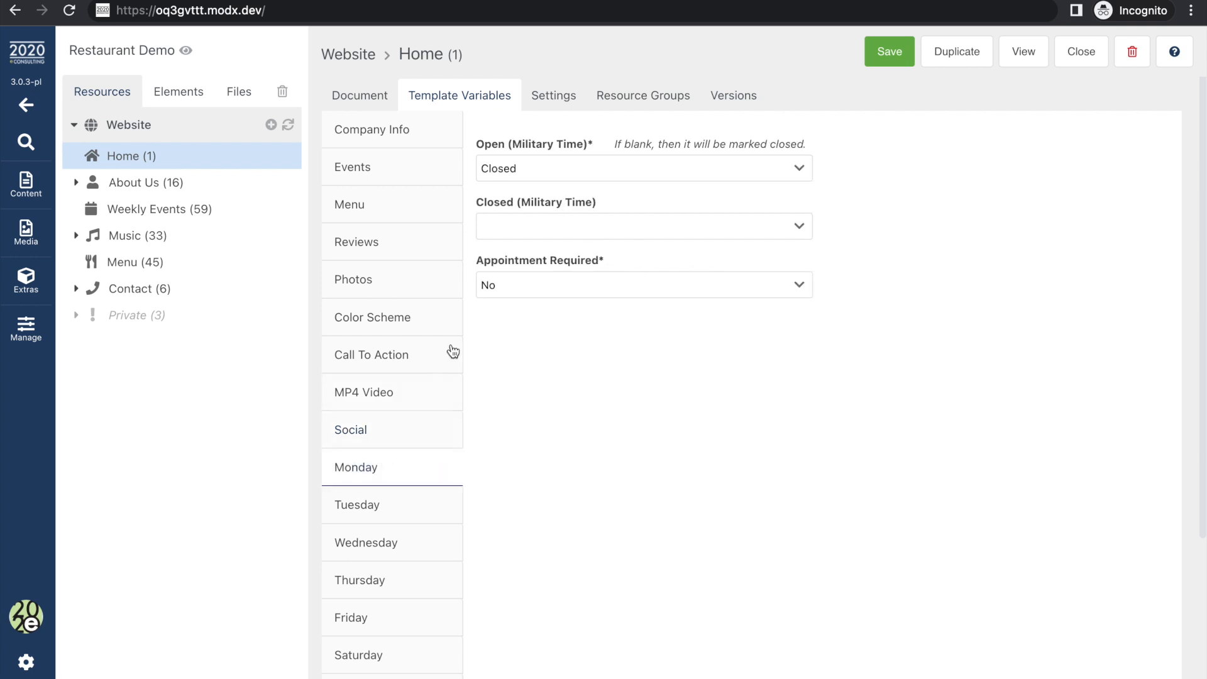
{"action": "left_click", "coordinate": [541, 169]}
{"action": "scroll", "coordinate": [531, 270], "scroll_direction": "down", "scroll_amount": 5}
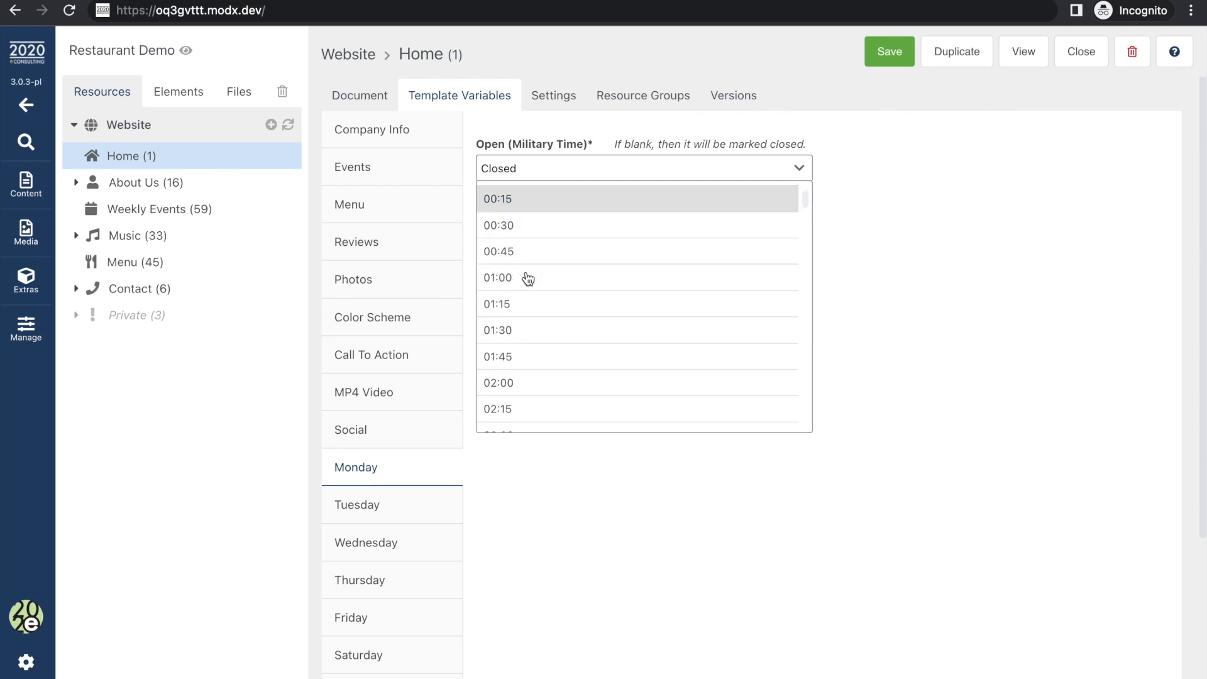
{"action": "scroll", "coordinate": [535, 270], "scroll_direction": "down", "scroll_amount": 6}
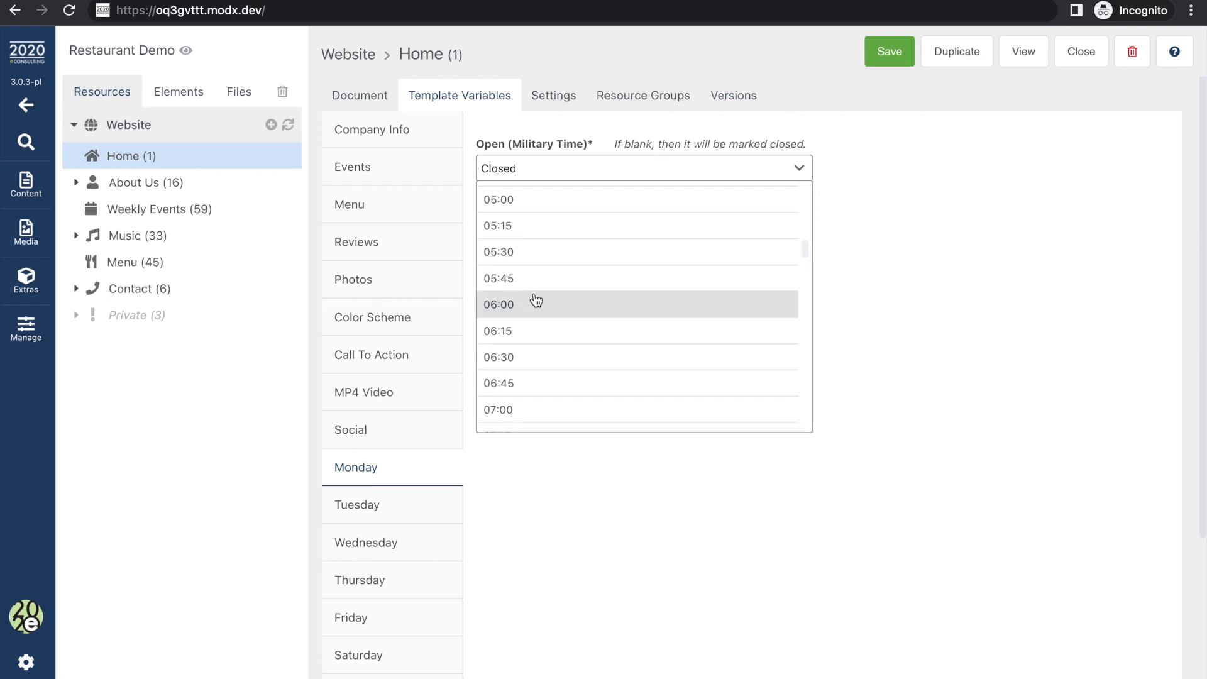
{"action": "left_click", "coordinate": [536, 391]}
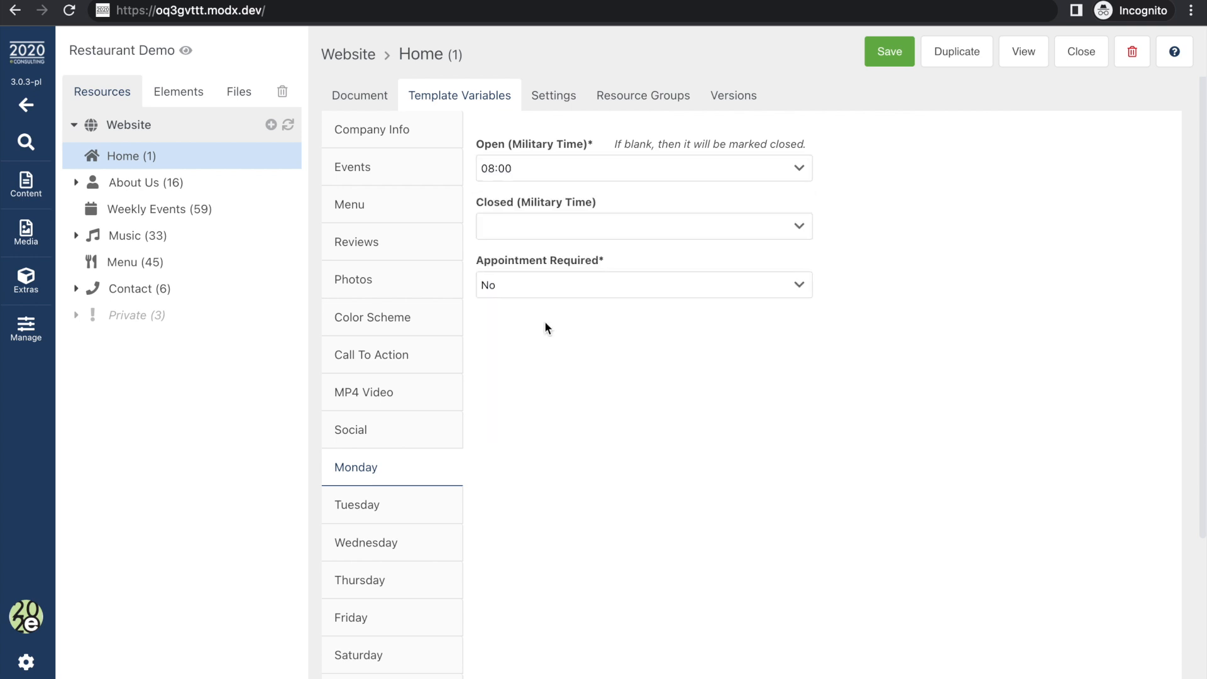
{"action": "left_click", "coordinate": [586, 228]}
{"action": "scroll", "coordinate": [559, 386], "scroll_direction": "down", "scroll_amount": 12}
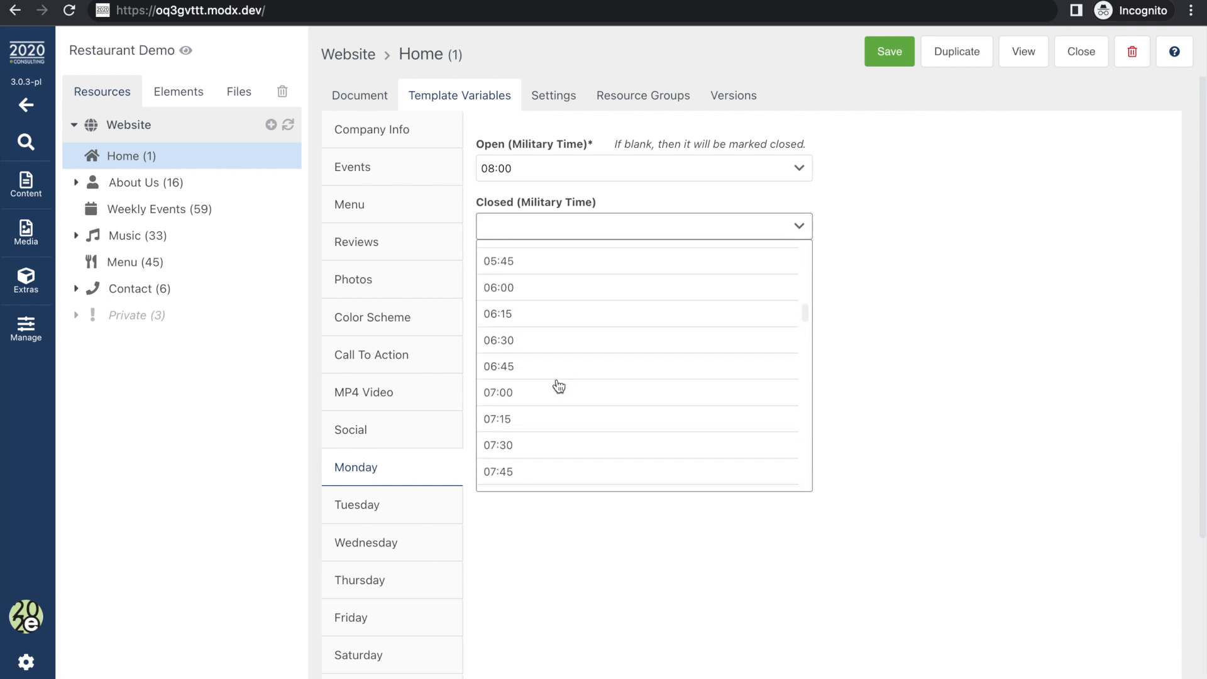
{"action": "scroll", "coordinate": [558, 386], "scroll_direction": "down", "scroll_amount": 20}
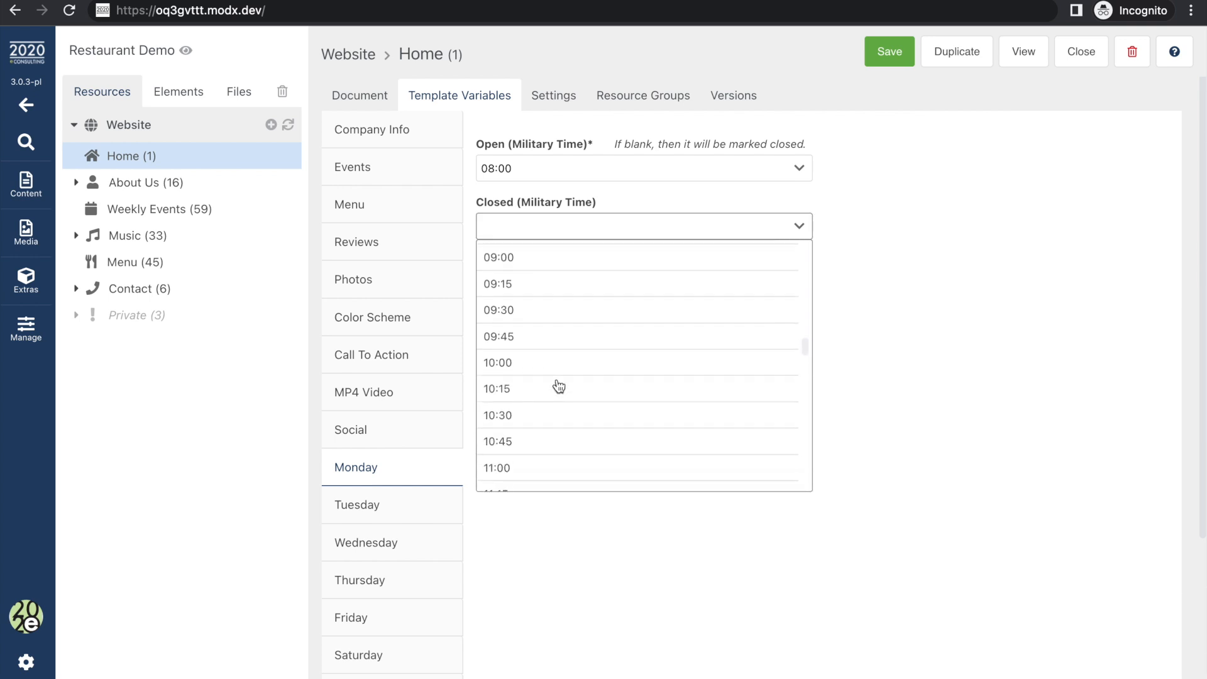
{"action": "scroll", "coordinate": [558, 386], "scroll_direction": "up", "scroll_amount": 1}
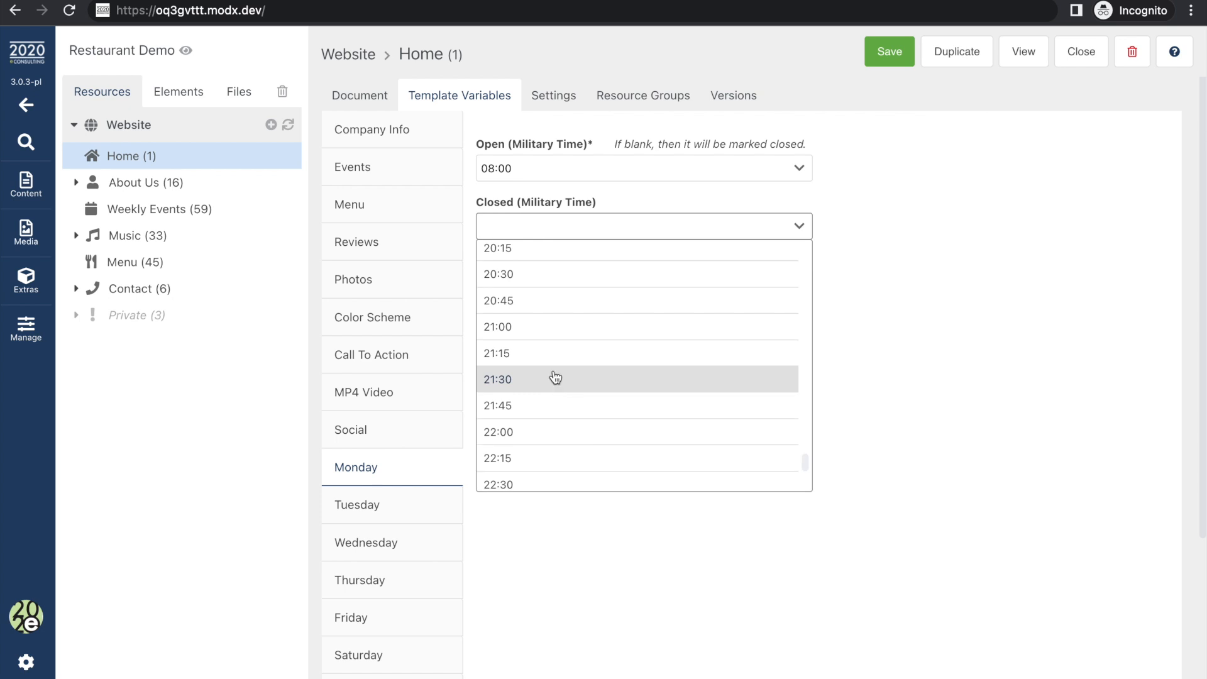
{"action": "left_click", "coordinate": [549, 332]}
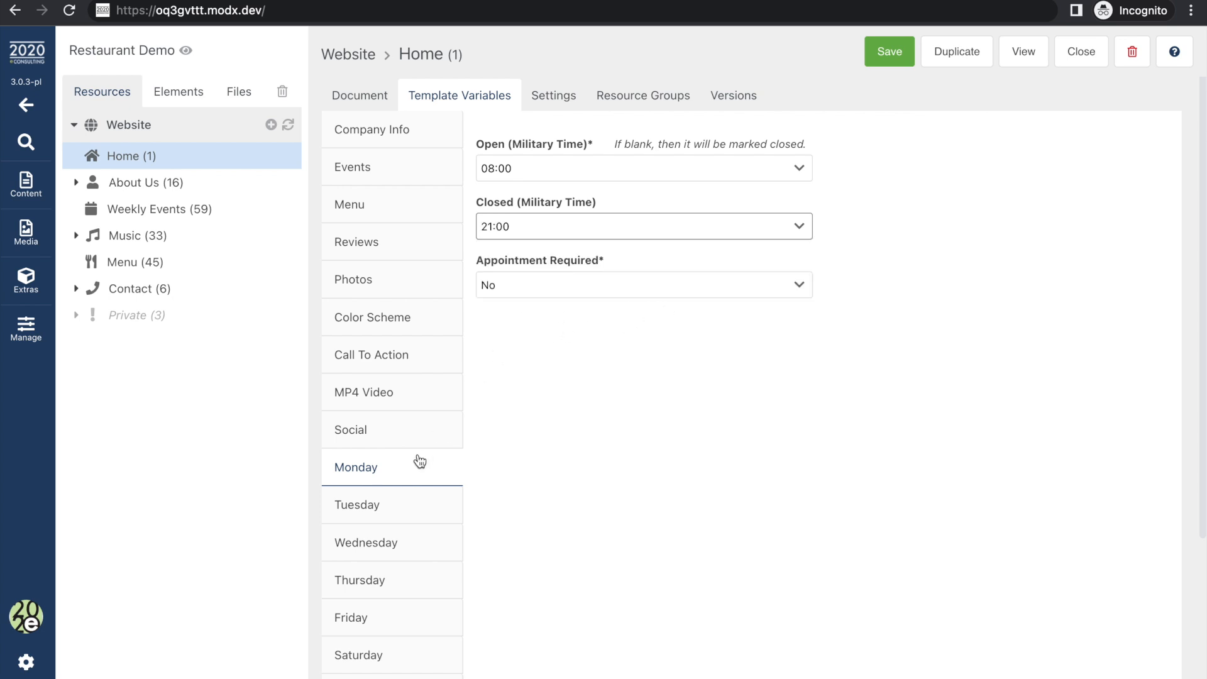
Step: Save the Home page and check Monday's business hours in the live site's Contact section
{"action": "left_click", "coordinate": [887, 51]}
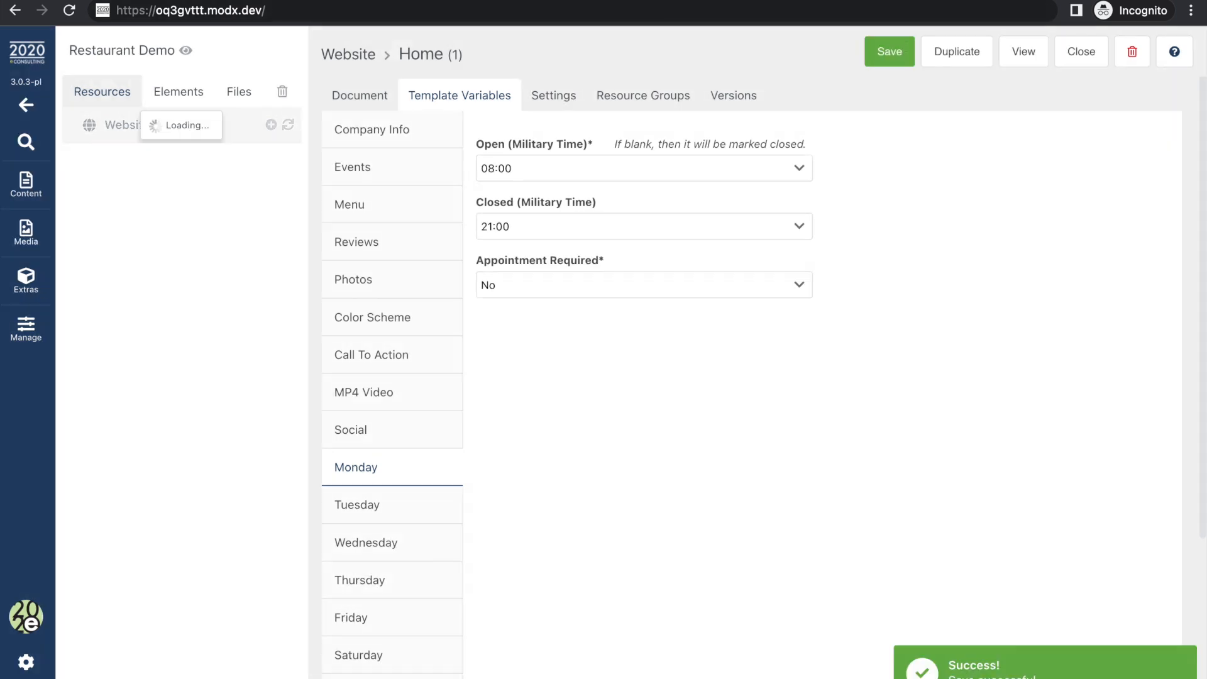
{"action": "key", "text": "Return"}
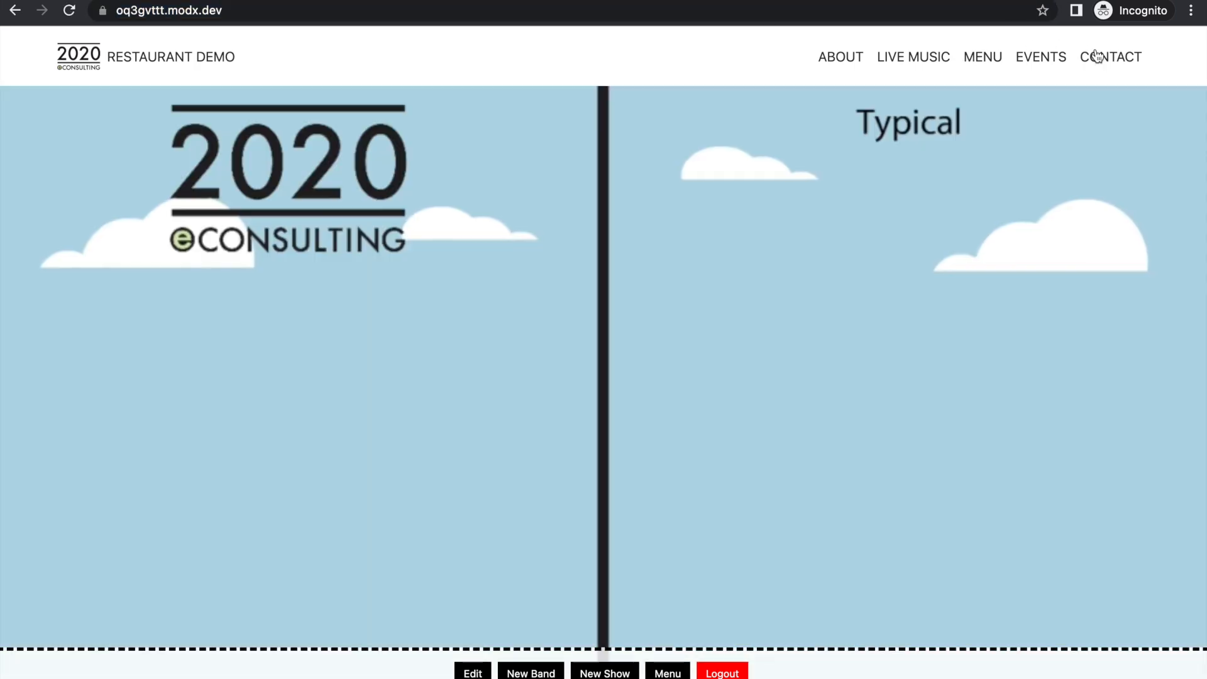
{"action": "left_click", "coordinate": [1101, 57]}
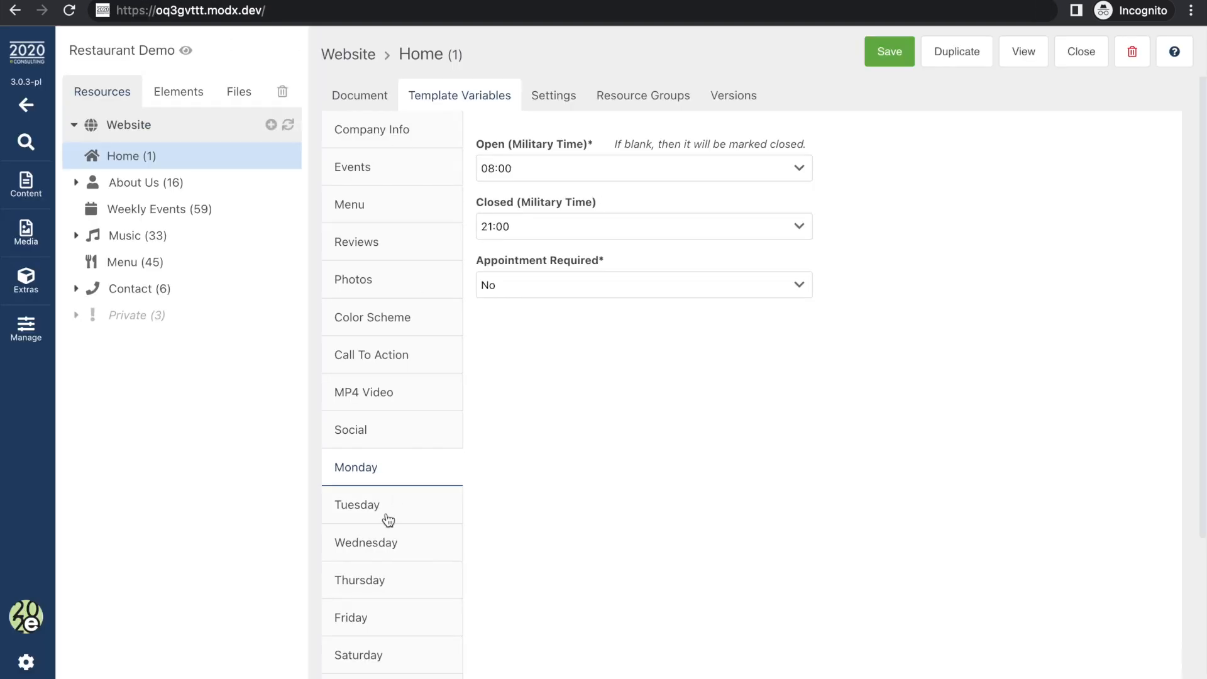
Step: Set Tuesday's business hours to open at 08:00 and close at 21:00
{"action": "left_click", "coordinate": [385, 515]}
{"action": "left_click", "coordinate": [568, 181]}
{"action": "scroll", "coordinate": [550, 314], "scroll_direction": "down", "scroll_amount": 13}
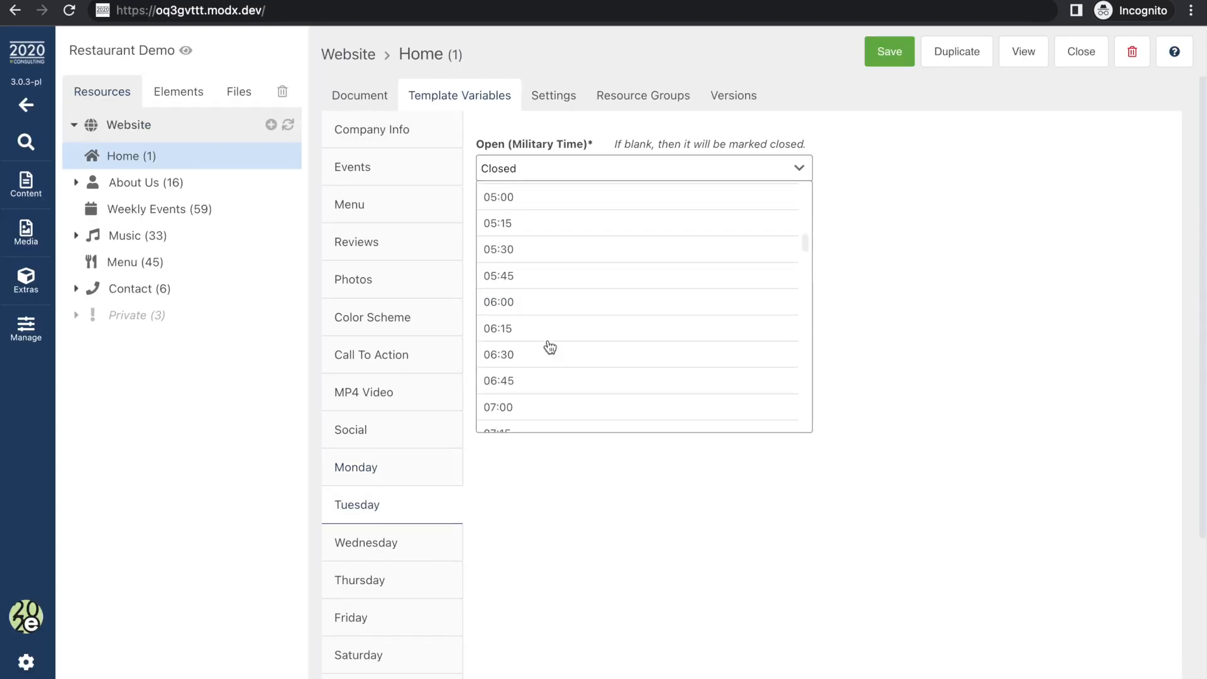
{"action": "left_click", "coordinate": [548, 200]}
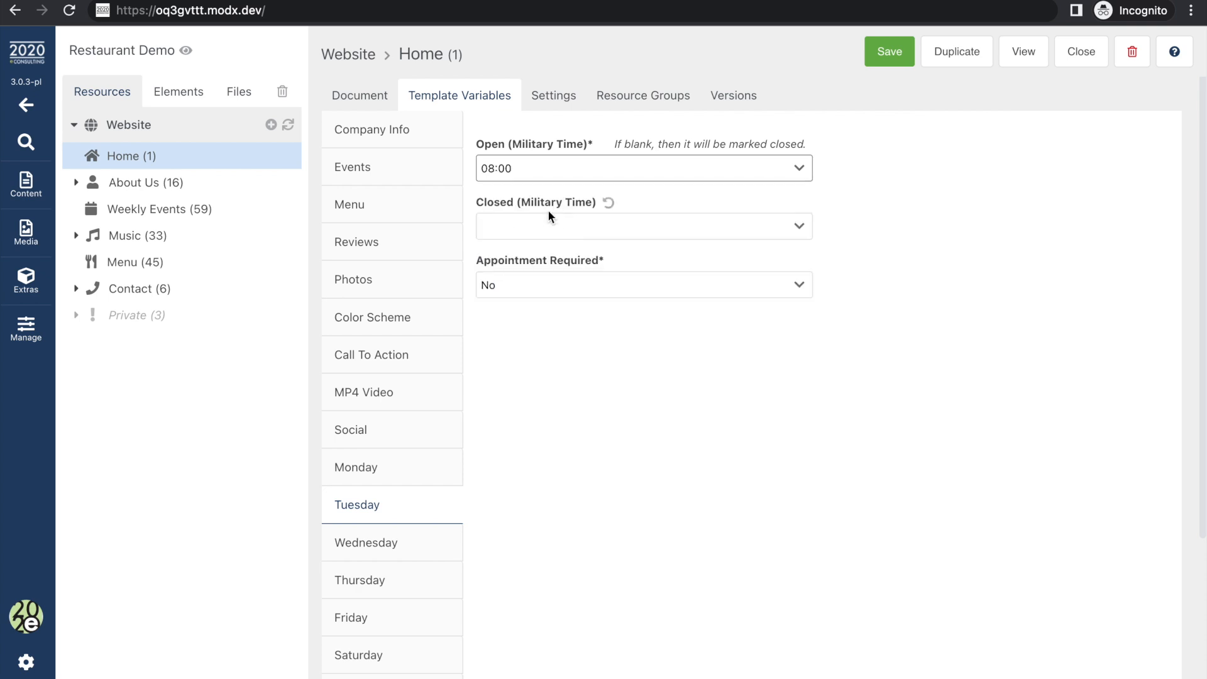
{"action": "left_click", "coordinate": [549, 231]}
{"action": "scroll", "coordinate": [540, 359], "scroll_direction": "down", "scroll_amount": 20}
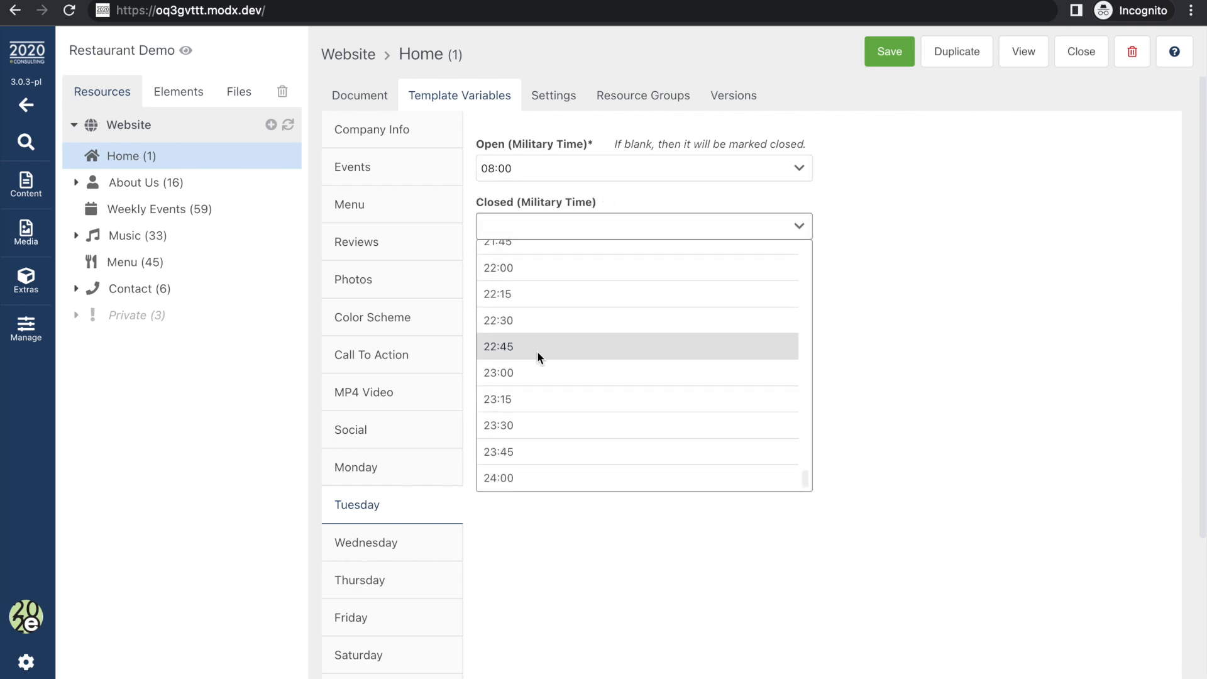
{"action": "scroll", "coordinate": [536, 265], "scroll_direction": "up", "scroll_amount": 3}
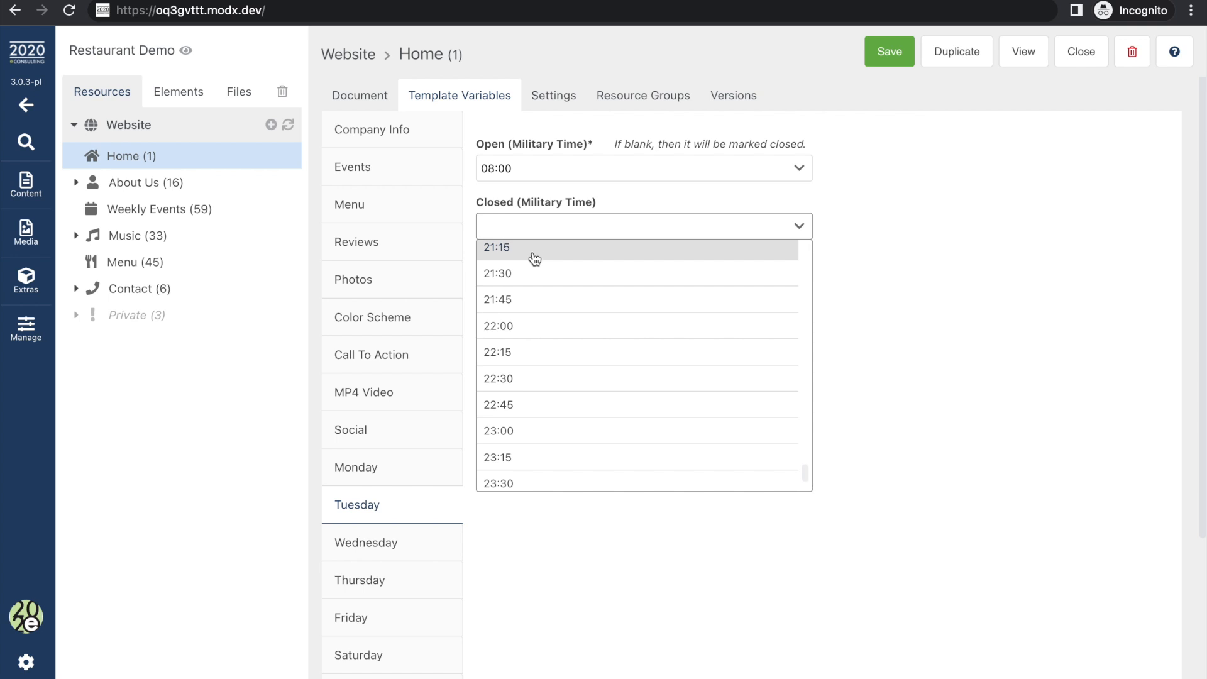
{"action": "left_click", "coordinate": [527, 277]}
Step: Save the Home page and reload the live Contact section to check Tuesday's business hours
{"action": "left_click", "coordinate": [889, 52]}
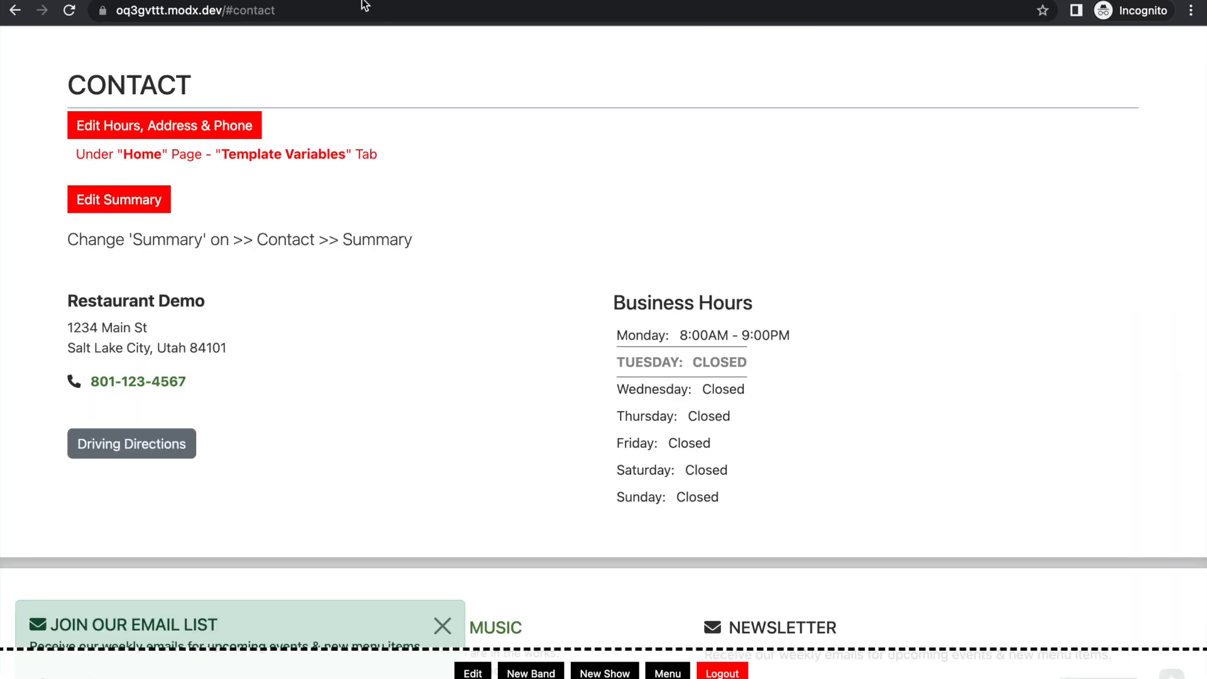
{"action": "left_click", "coordinate": [358, 9]}
{"action": "key", "text": "Return"}
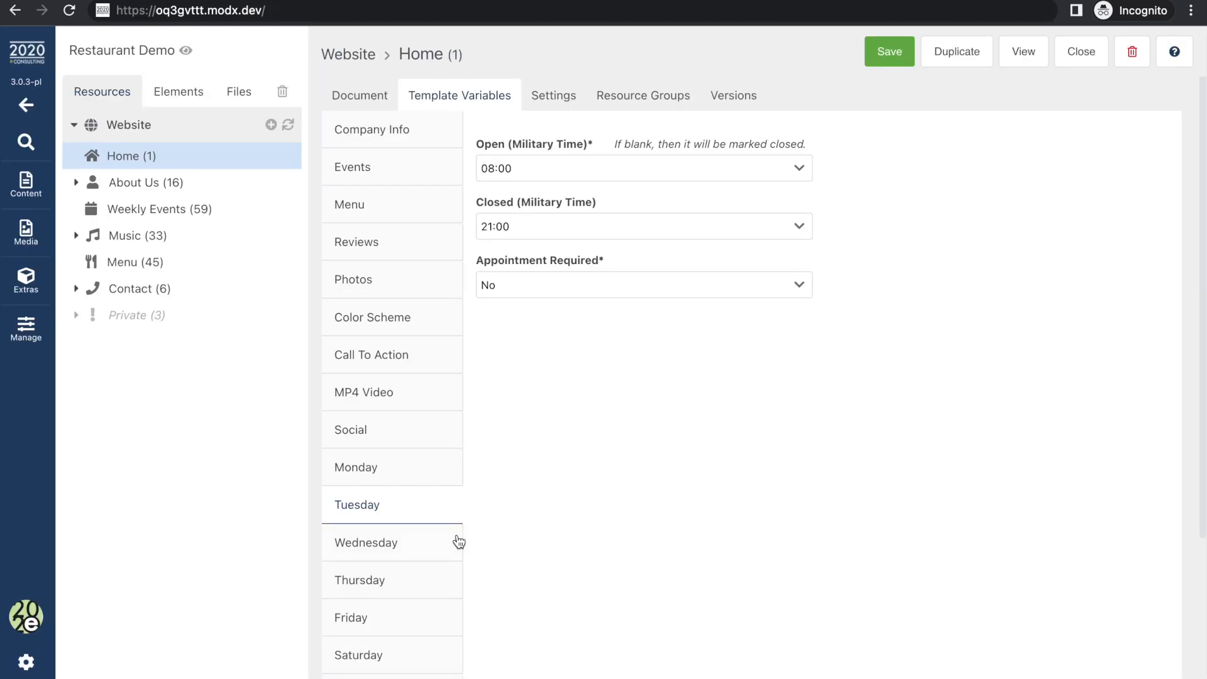
Step: Compare the MailChimp email subscribe fields with the newsletter signup in the live site's footer, and reopen the Social fields
{"action": "scroll", "coordinate": [572, 494], "scroll_direction": "down", "scroll_amount": 3}
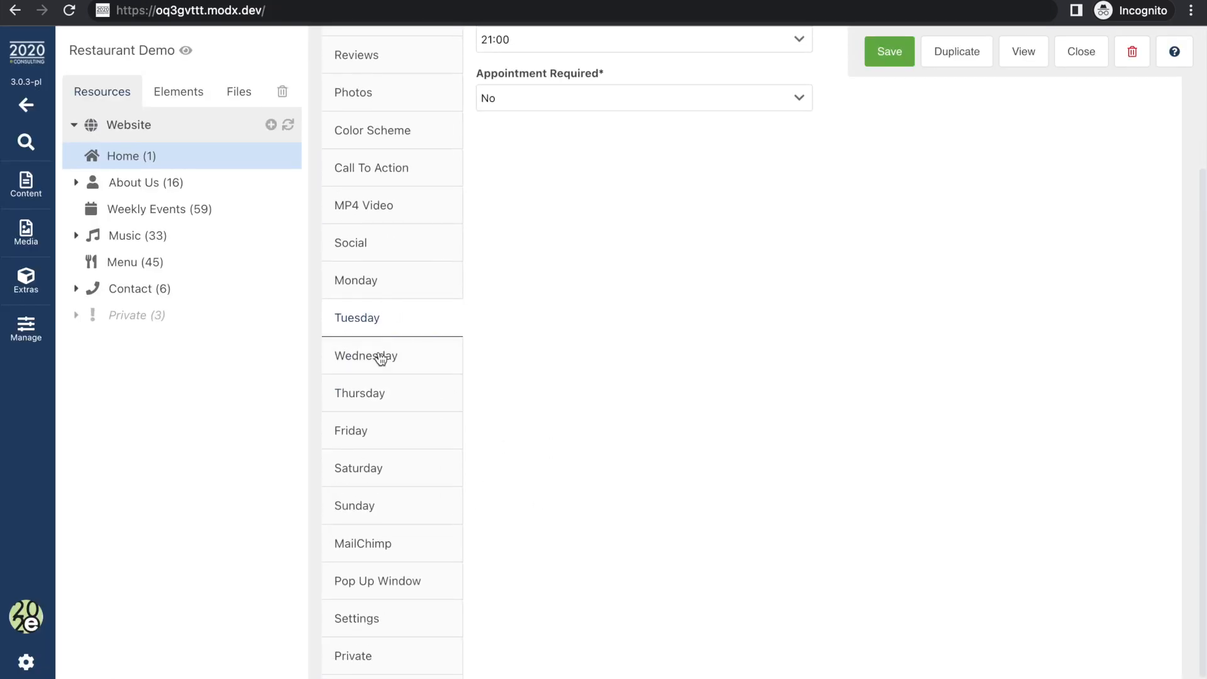
{"action": "left_click", "coordinate": [372, 544]}
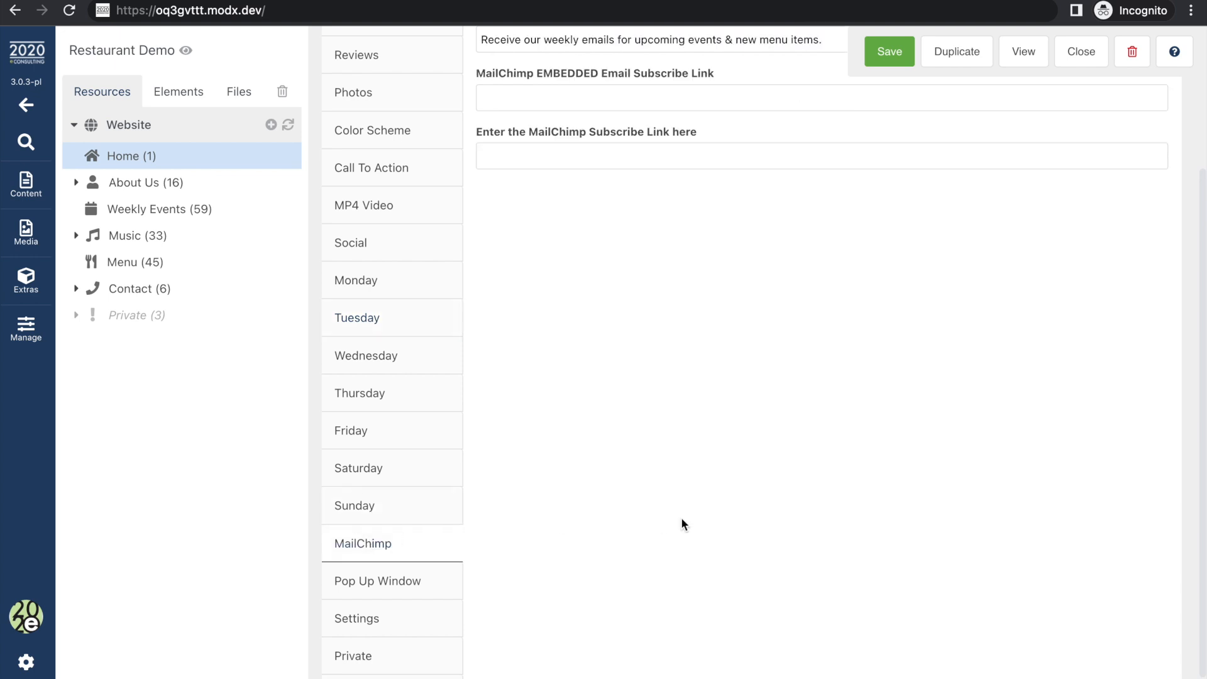
{"action": "scroll", "coordinate": [681, 517], "scroll_direction": "up", "scroll_amount": 3}
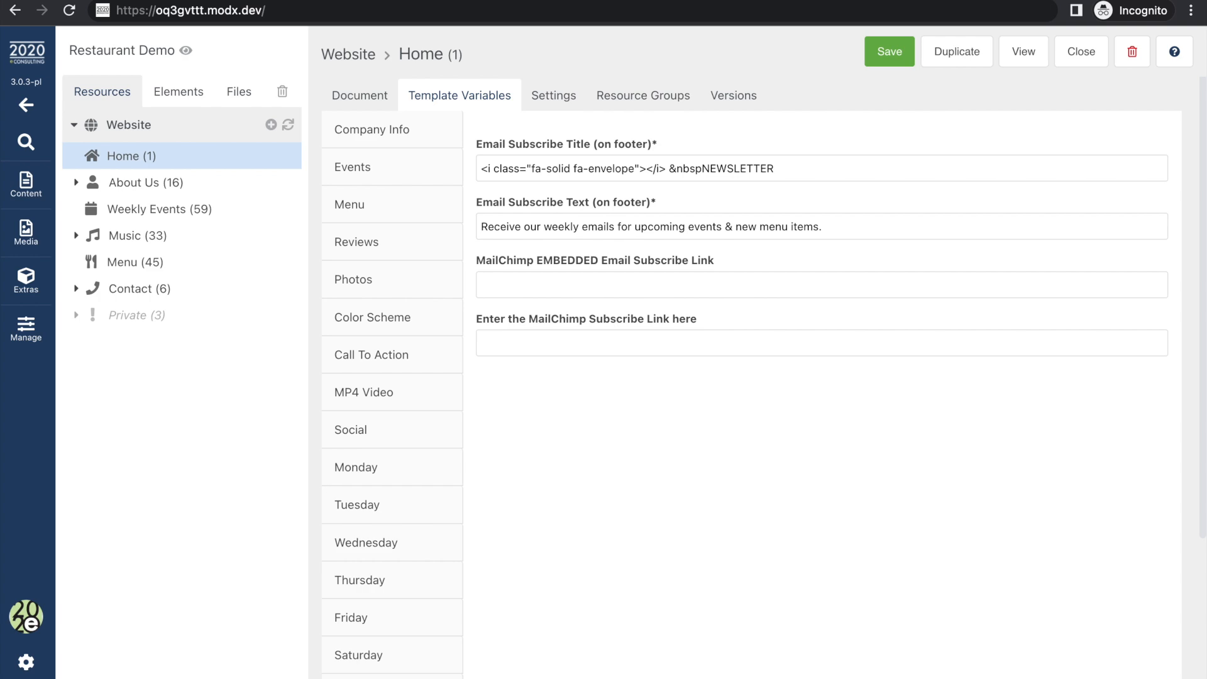
{"action": "left_click", "coordinate": [347, 1]}
{"action": "scroll", "coordinate": [564, 201], "scroll_direction": "down", "scroll_amount": 7}
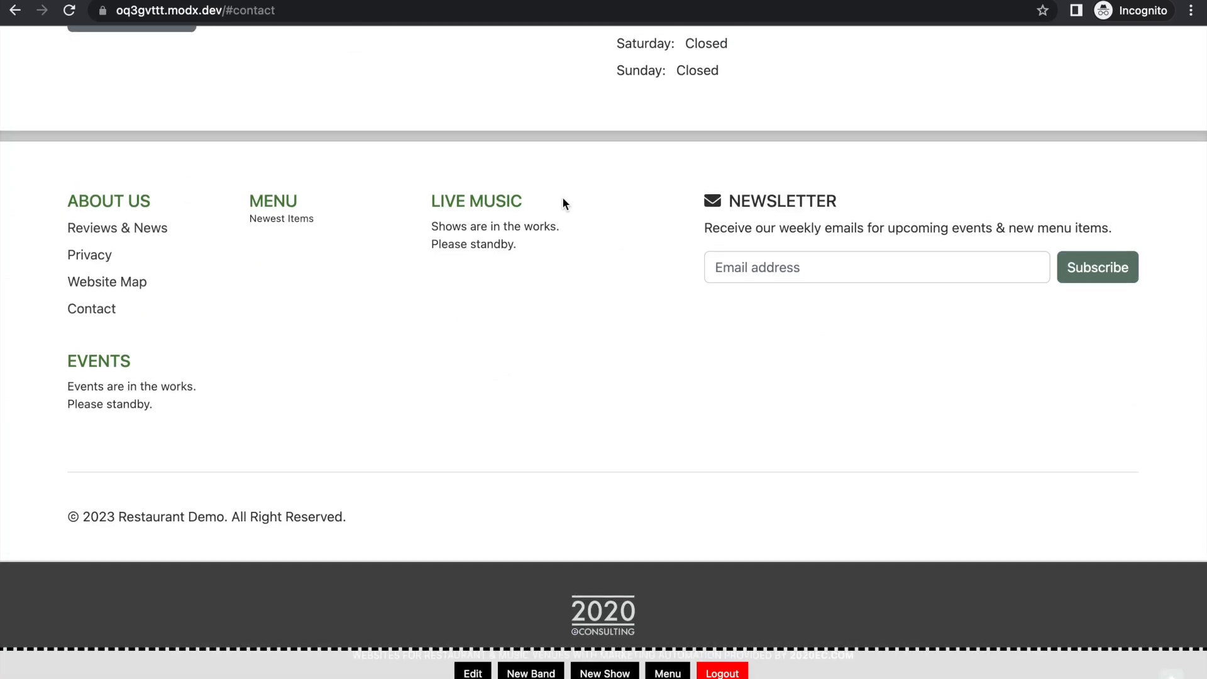
{"action": "left_click", "coordinate": [889, 274]}
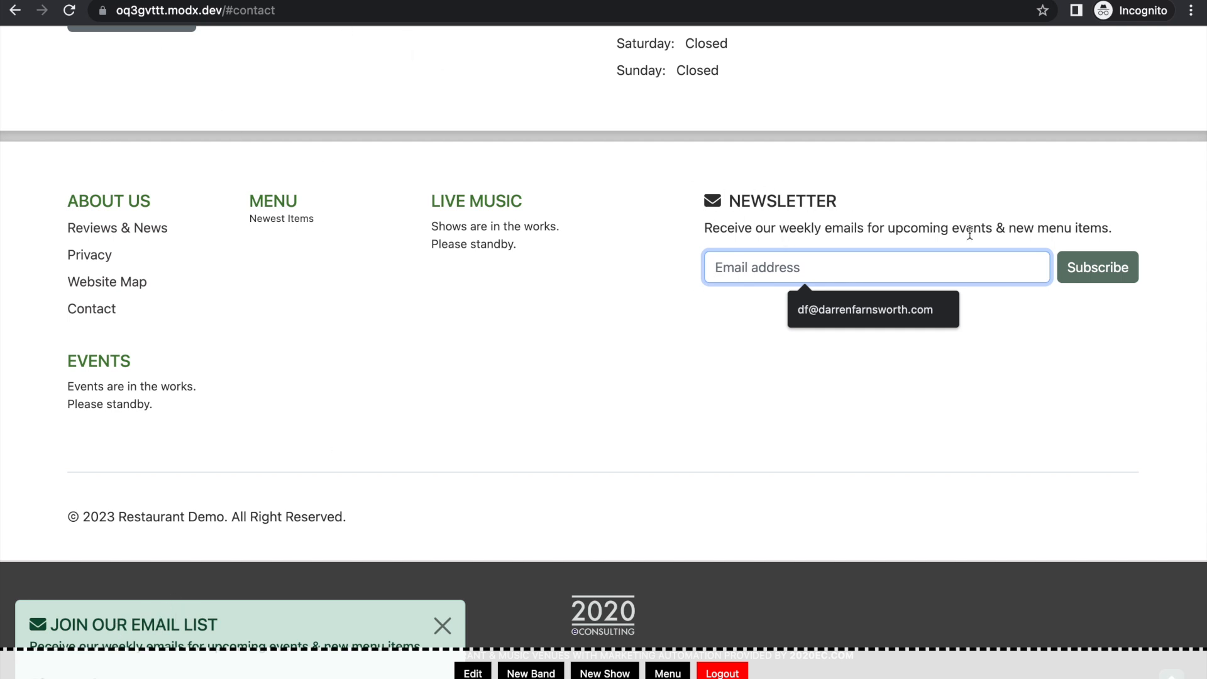
{"action": "left_click_drag", "start_coordinate": [727, 228], "coordinate": [884, 231]}
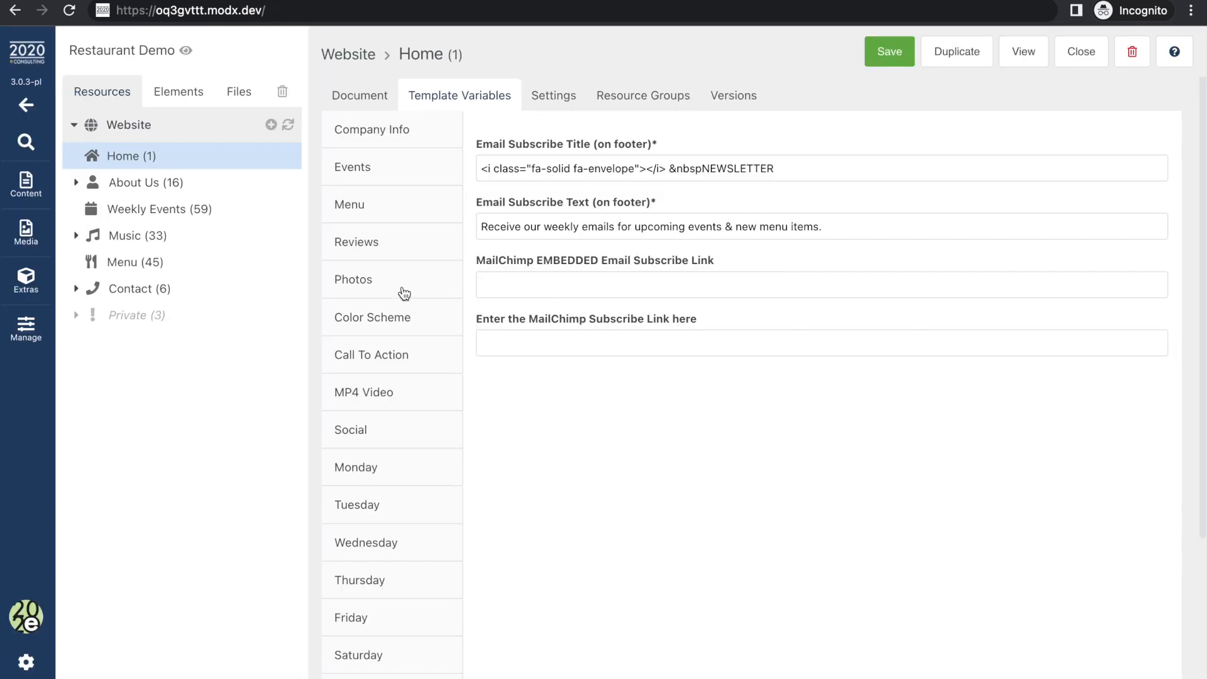
{"action": "left_click", "coordinate": [424, 434]}
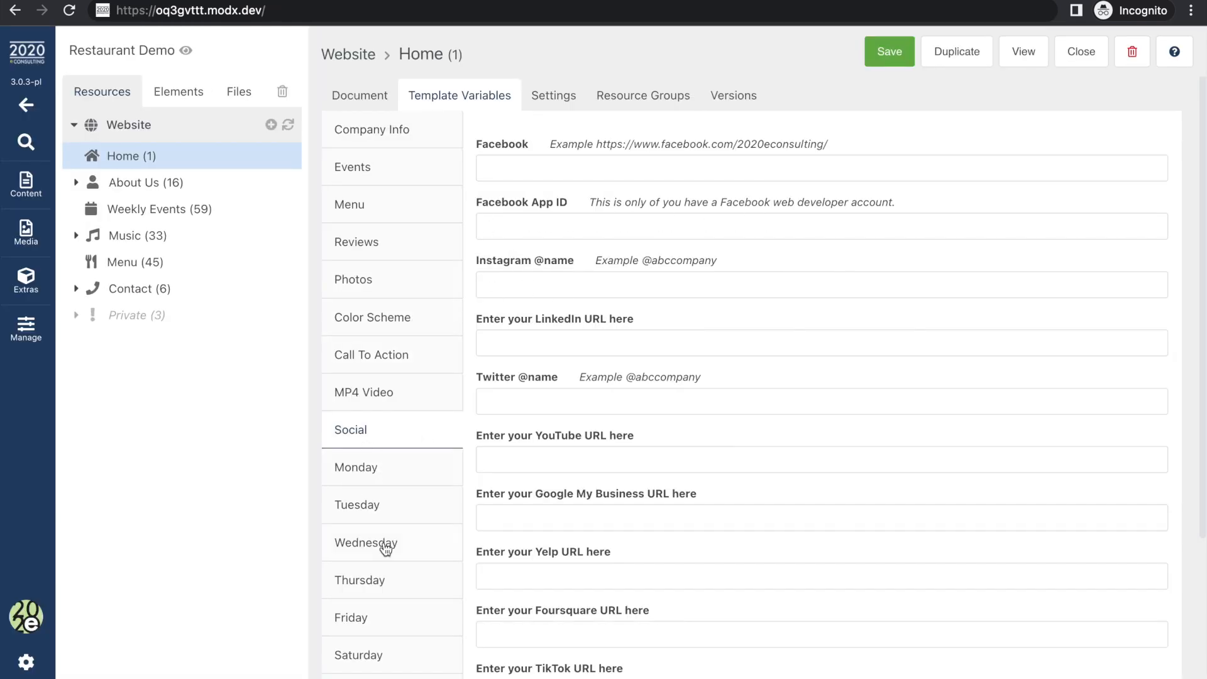
Step: Open the Home page's Pop Up Window variables and review its timing, text, link and color theme fields
{"action": "scroll", "coordinate": [398, 555], "scroll_direction": "down", "scroll_amount": 3}
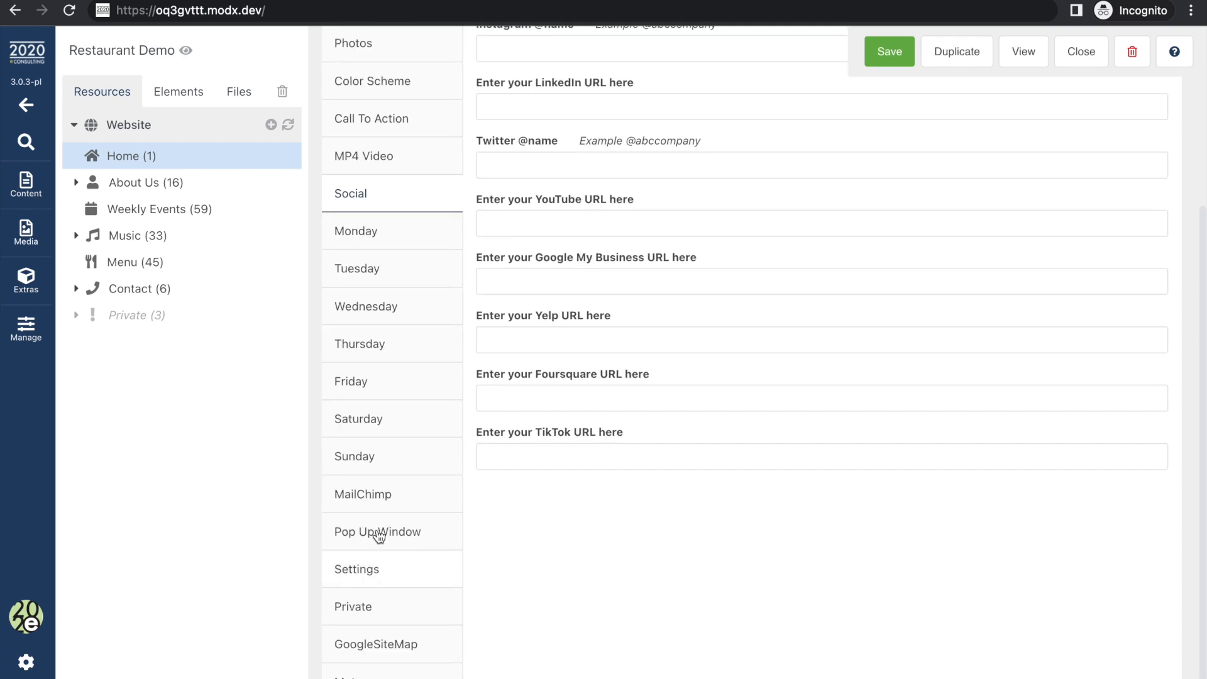
{"action": "left_click", "coordinate": [378, 530]}
{"action": "scroll", "coordinate": [554, 480], "scroll_direction": "up", "scroll_amount": 4}
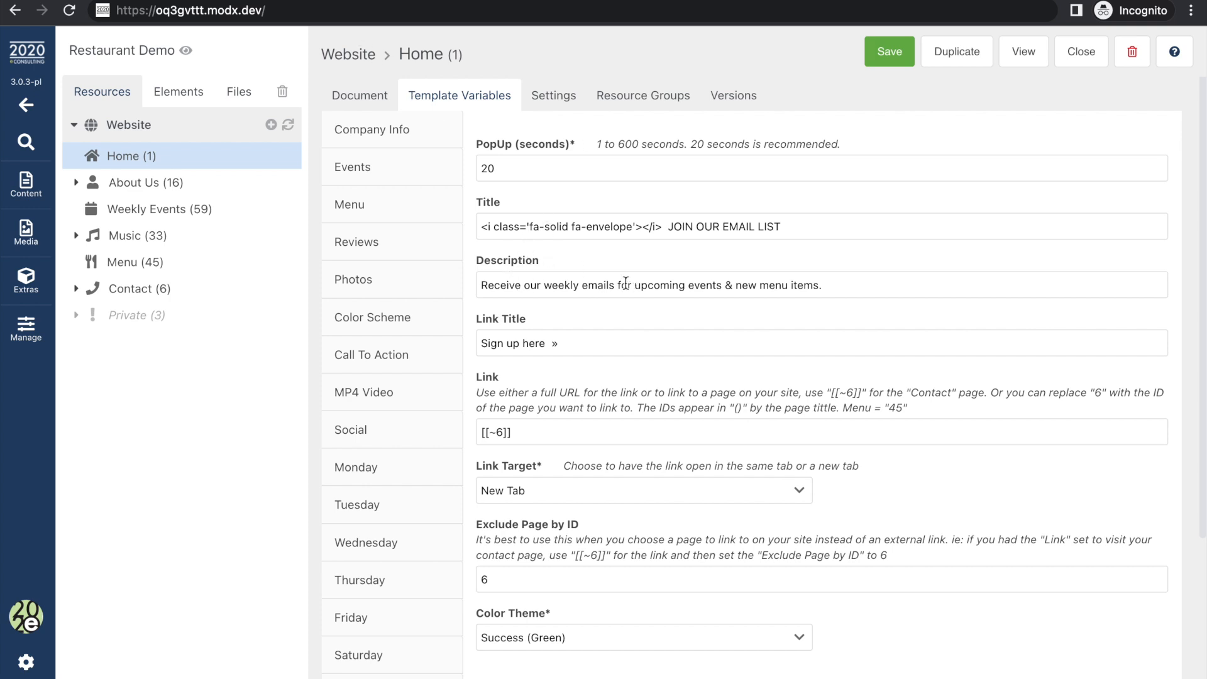
{"action": "scroll", "coordinate": [534, 353], "scroll_direction": "down", "scroll_amount": 2}
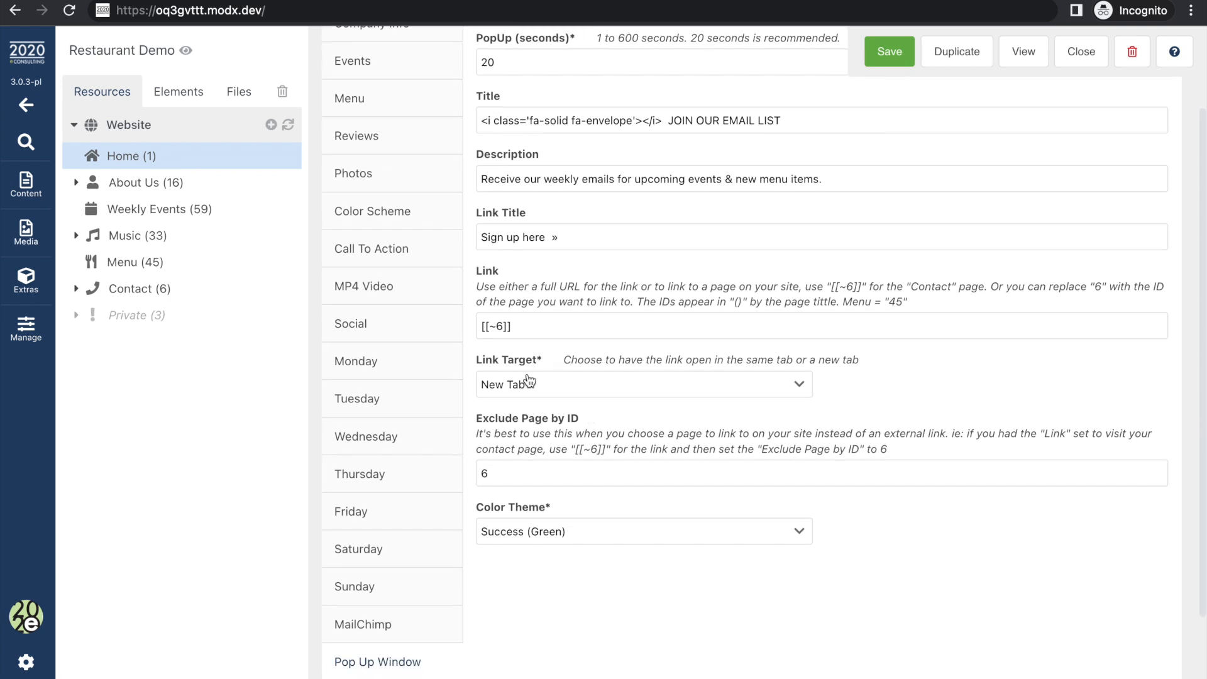
{"action": "scroll", "coordinate": [533, 335], "scroll_direction": "up", "scroll_amount": 2}
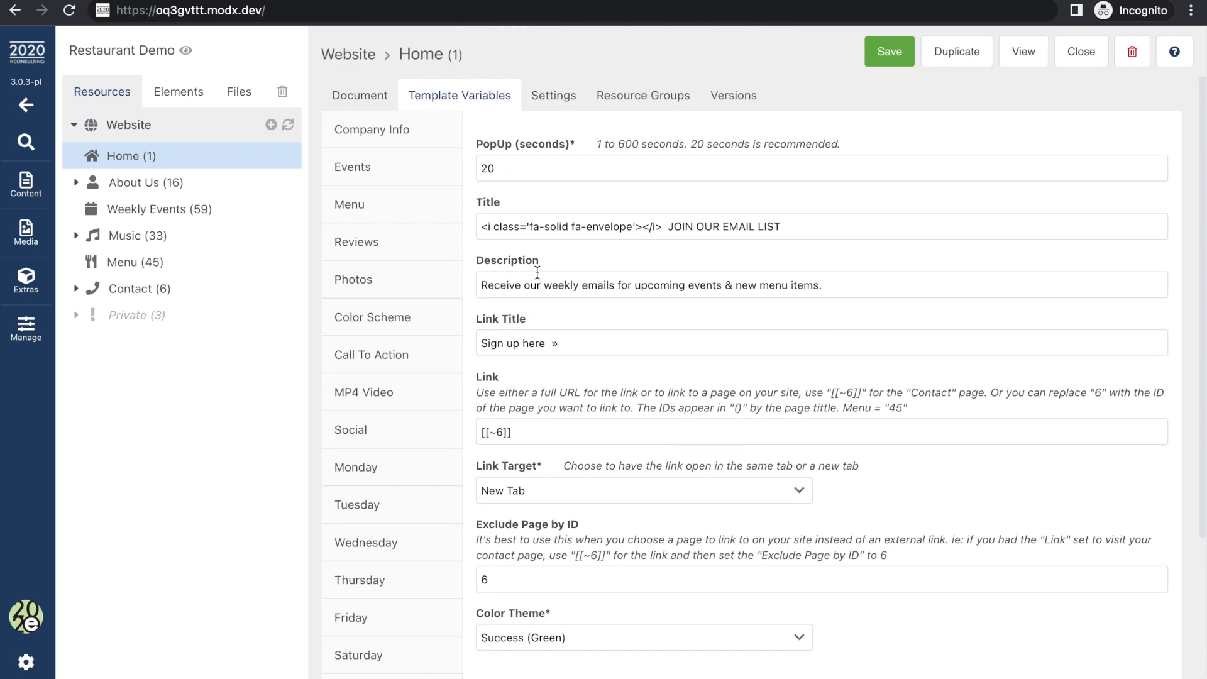
{"action": "left_click", "coordinate": [539, 176]}
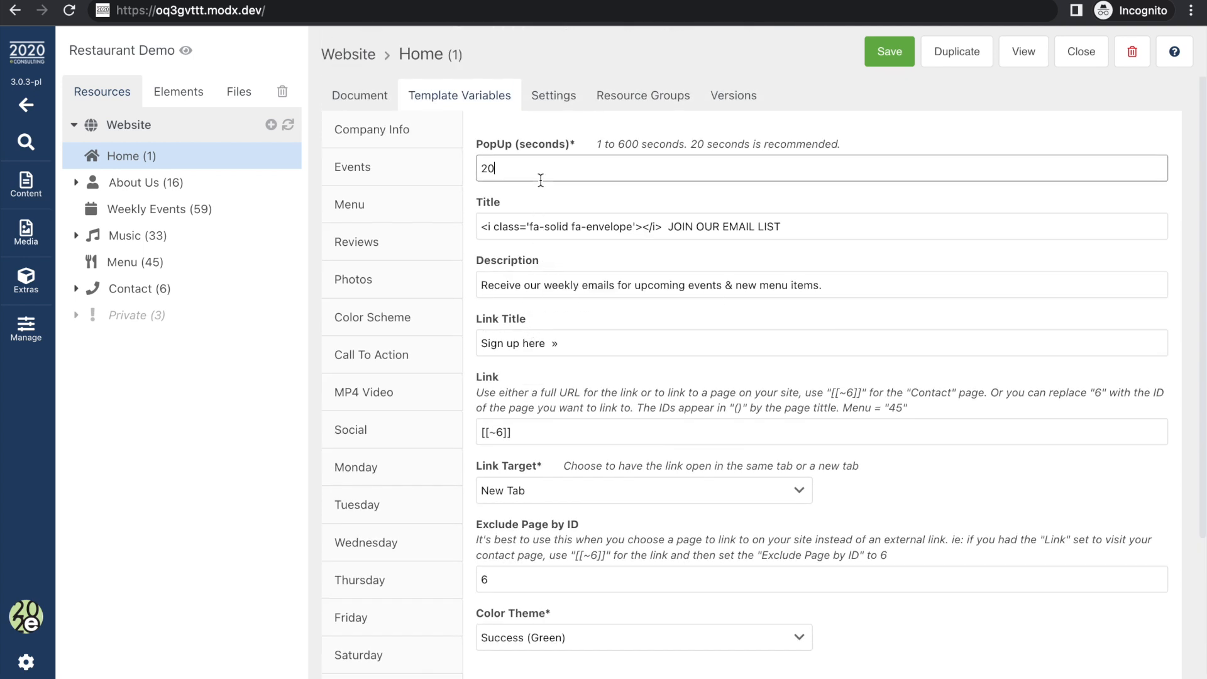
{"action": "triple_click", "coordinate": [583, 217]}
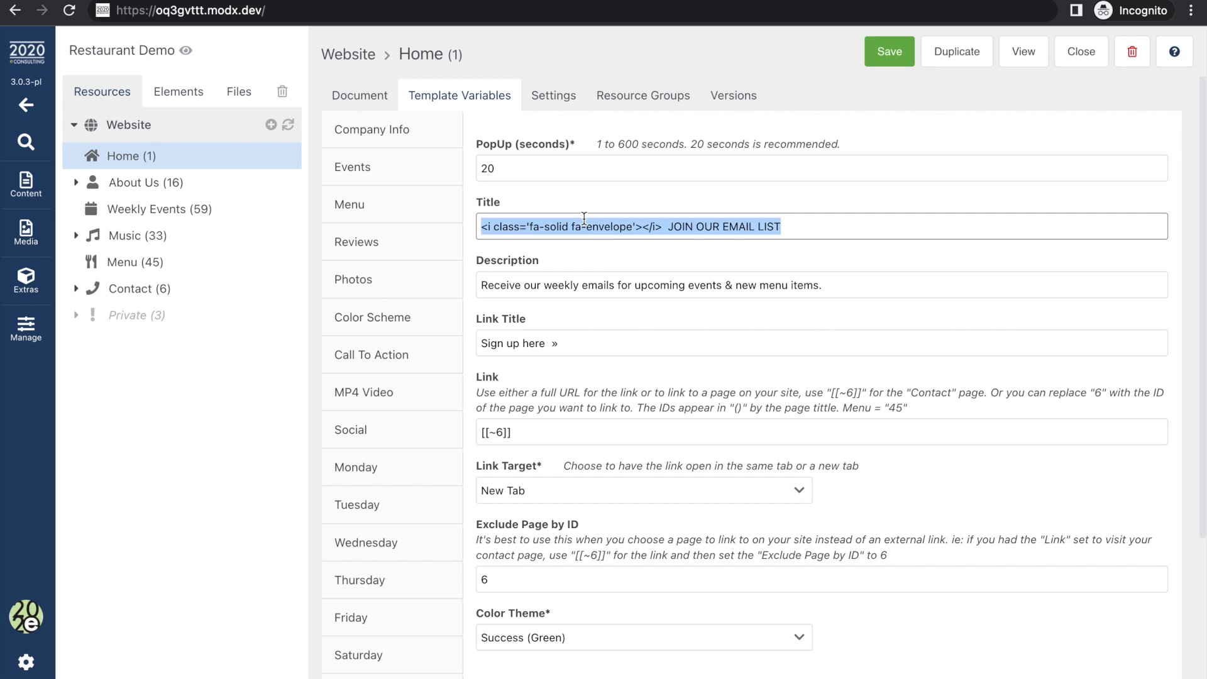
Step: Set the pop-up delay to 2 seconds and its title to "CLOSED TODAY"
{"action": "double_click", "coordinate": [530, 169]}
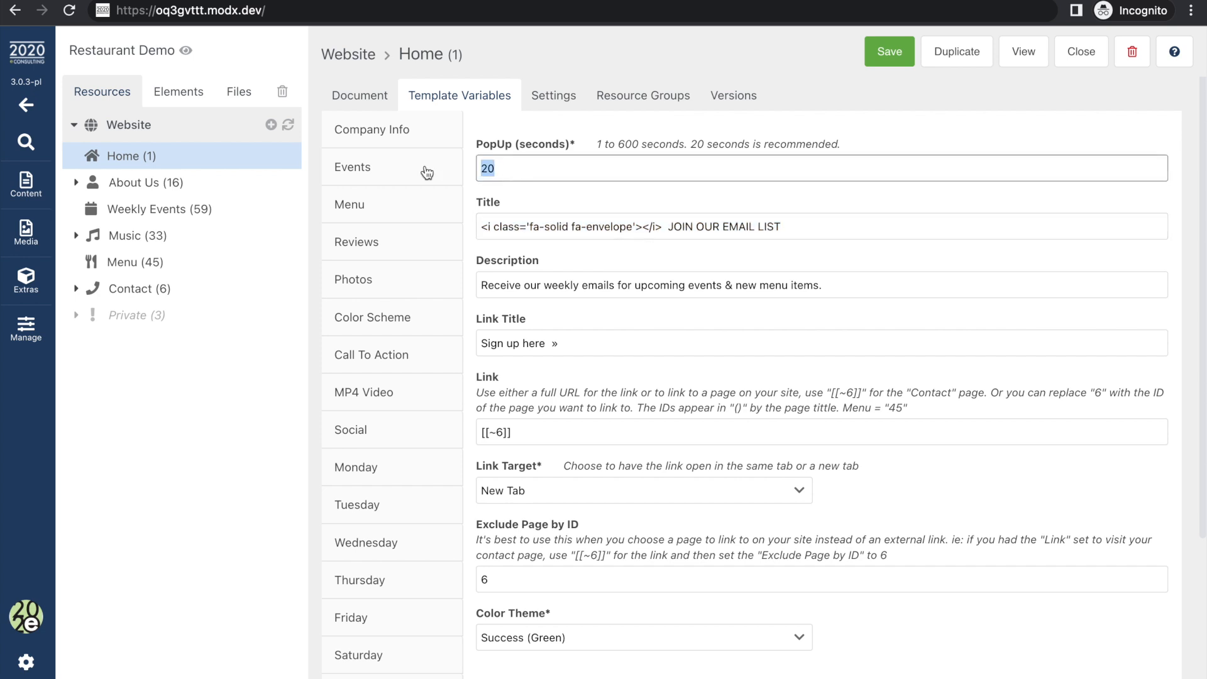
{"action": "type", "text": "5"}
{"action": "key", "text": "BackSpace"}
{"action": "type", "text": "2"}
{"action": "left_click", "coordinate": [585, 228]}
{"action": "triple_click", "coordinate": [737, 232]}
{"action": "type", "text": "CLOSED TODAYT"}
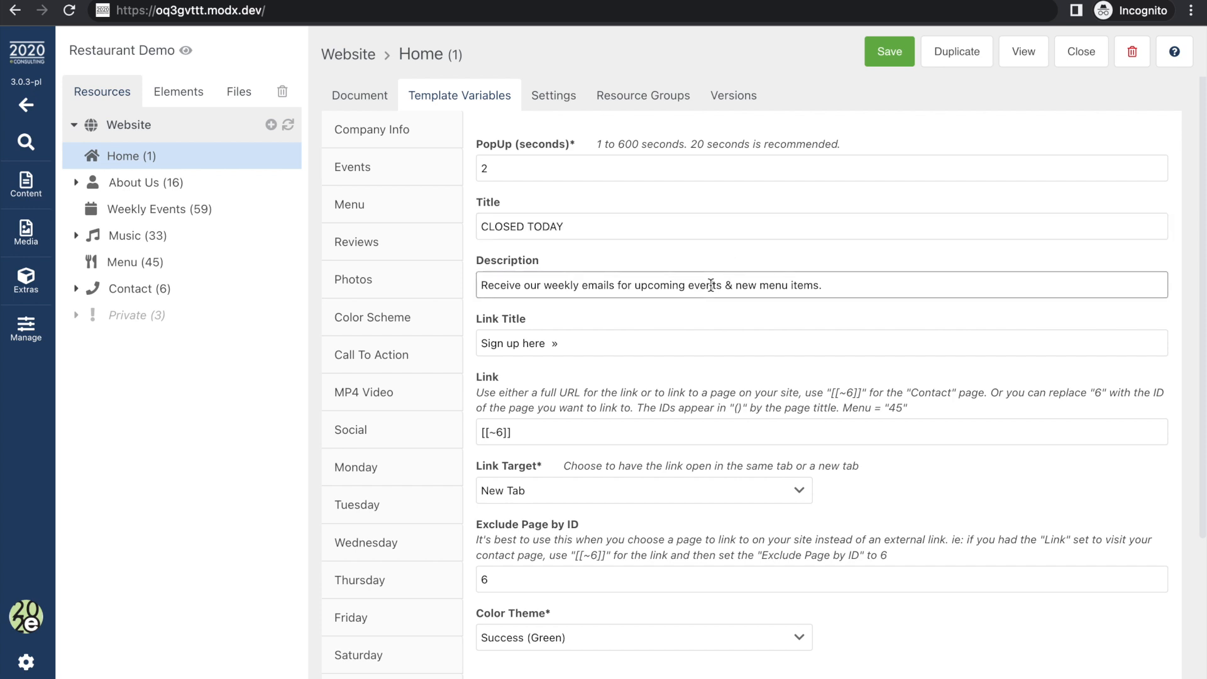
Step: Change the pop-up description to "Sorry for the...." and its link title to "Hours"
{"action": "triple_click", "coordinate": [711, 285]}
{"action": "type", "text": "Sorr"}
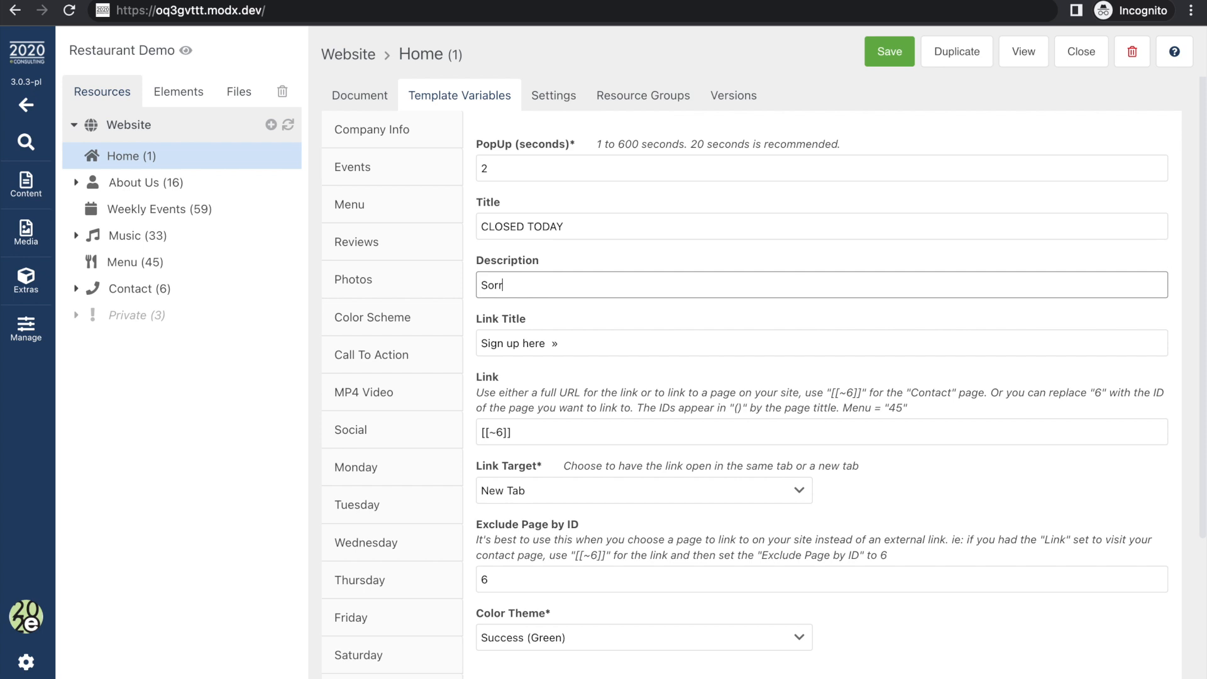
{"action": "type", "text": "y for tehe...."}
{"action": "left_click_drag", "start_coordinate": [617, 343], "coordinate": [451, 347]}
{"action": "type", "text": "Hours"}
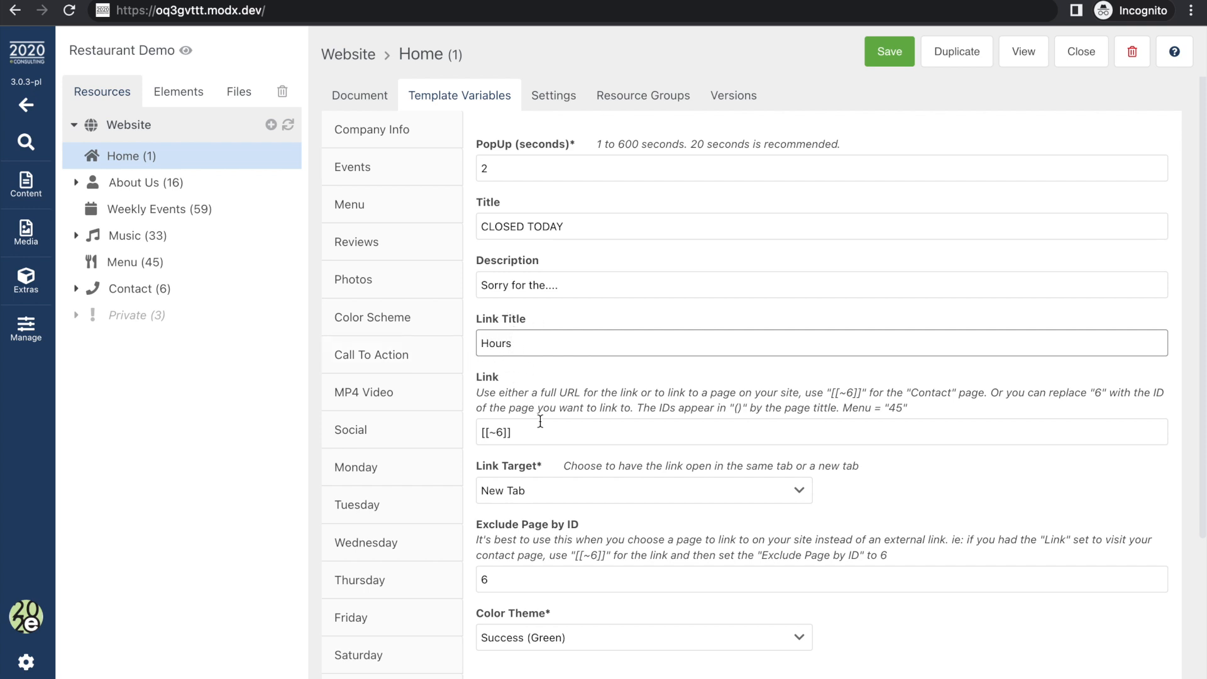
{"action": "left_click", "coordinate": [491, 424]}
{"action": "key", "text": "ctrl+Tab"}
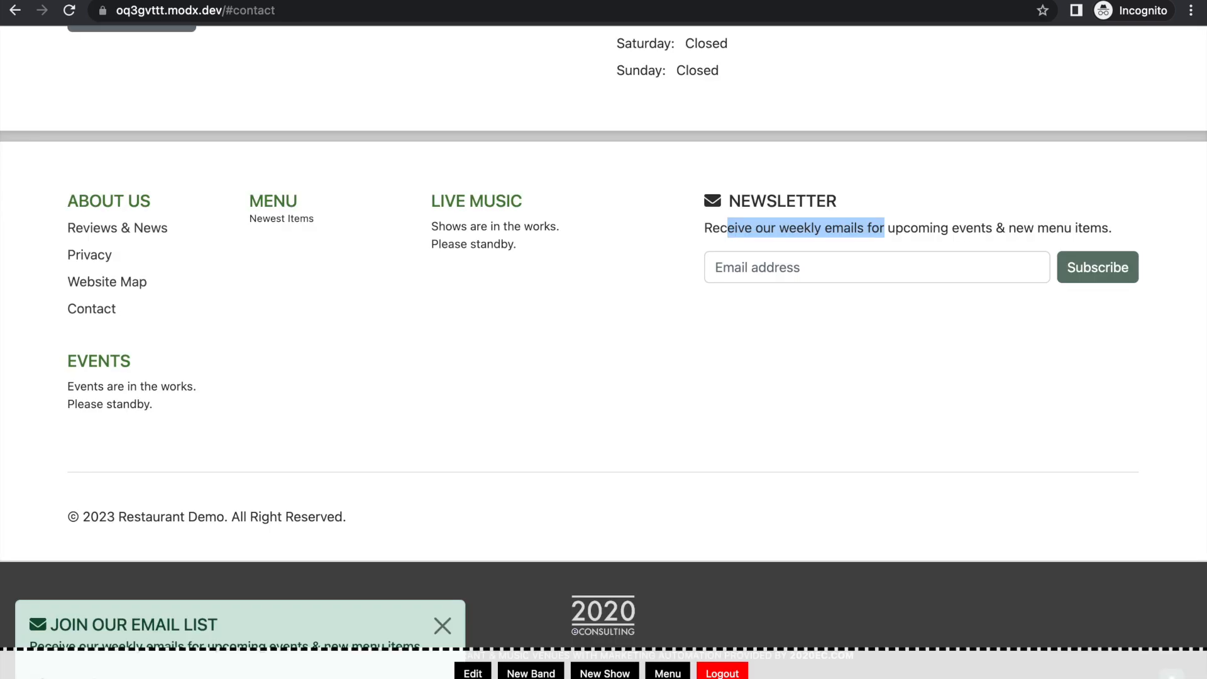
{"action": "left_click", "coordinate": [371, 15]}
{"action": "key", "text": "ctrl+c"}
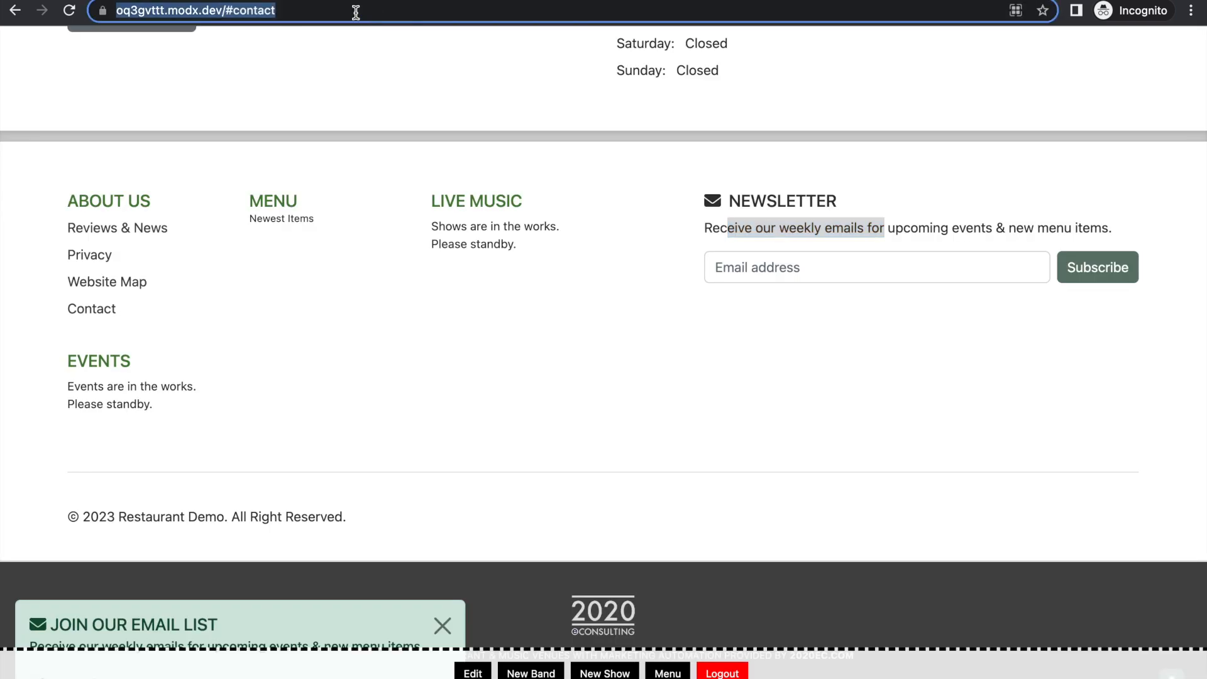
{"action": "key", "text": "ctrl+shift+Tab"}
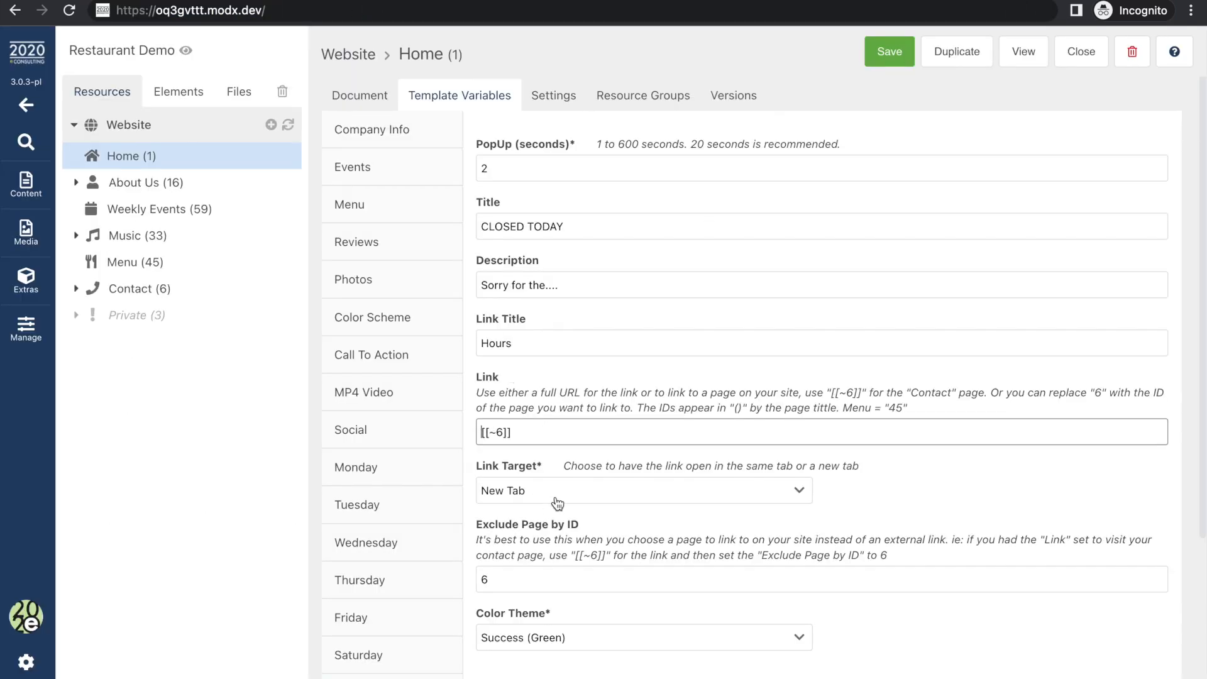
{"action": "key", "text": "ctrl+a"}
{"action": "key", "text": "ctrl+v"}
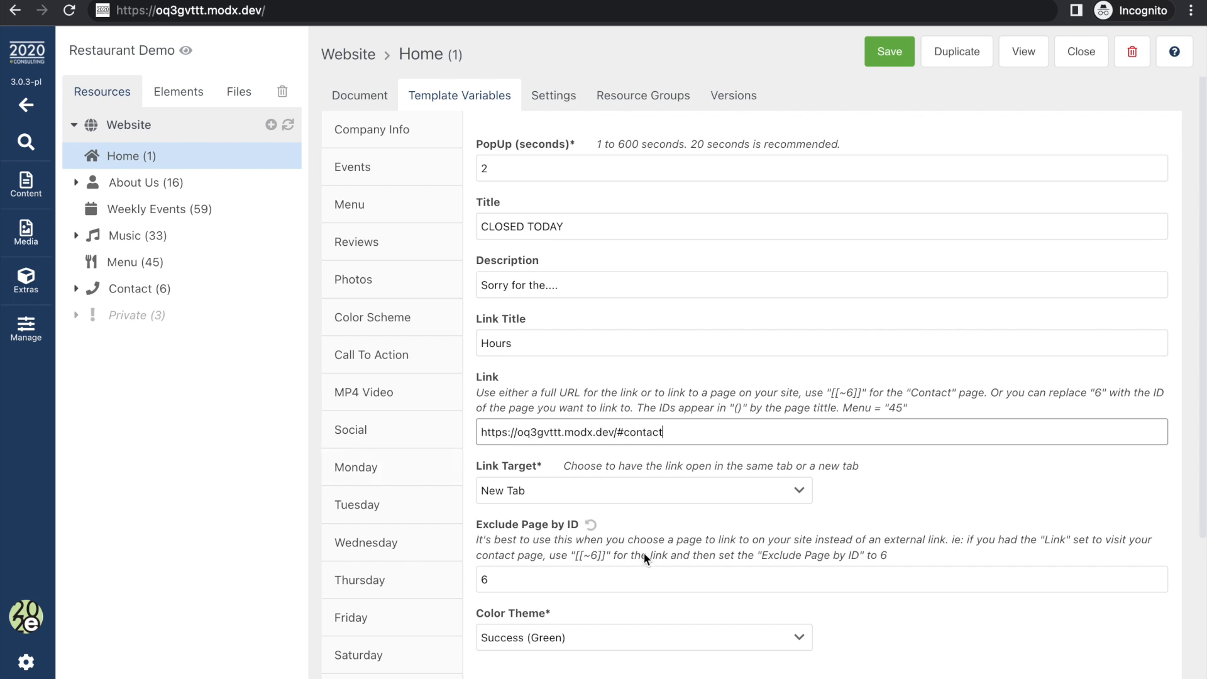
Step: Set the pop-up's link target to Same Tab and its color theme to Danger (Red), and save the Home page
{"action": "left_click", "coordinate": [589, 496]}
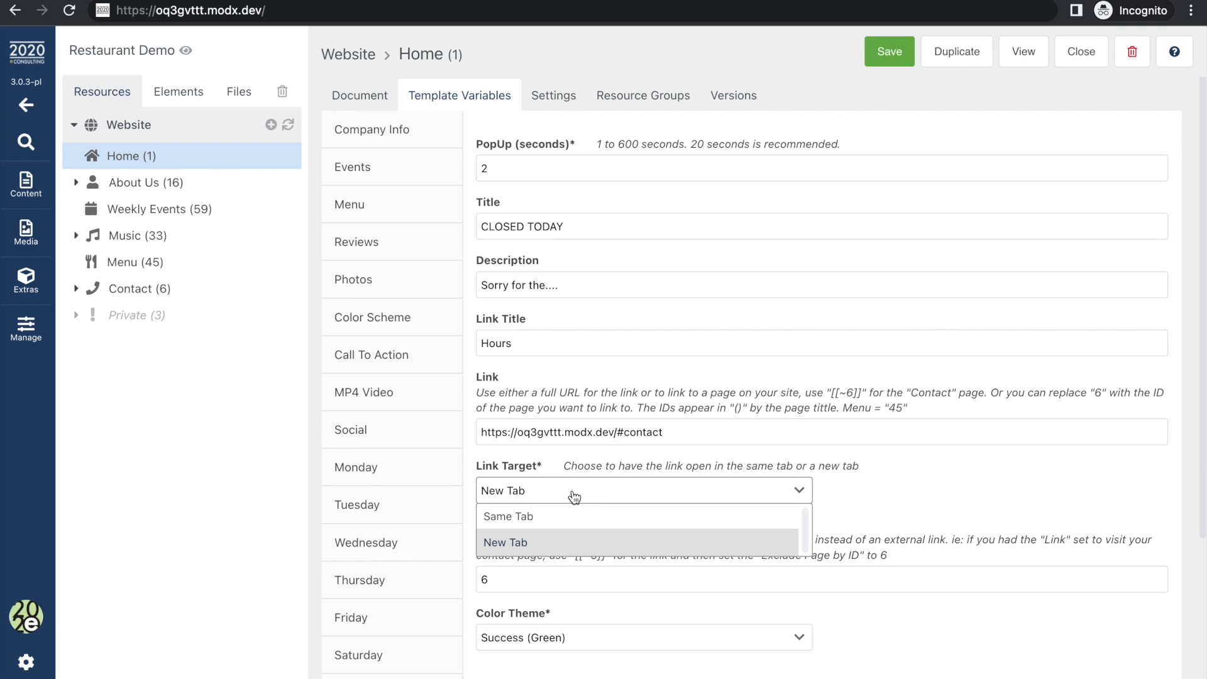
{"action": "left_click", "coordinate": [521, 517]}
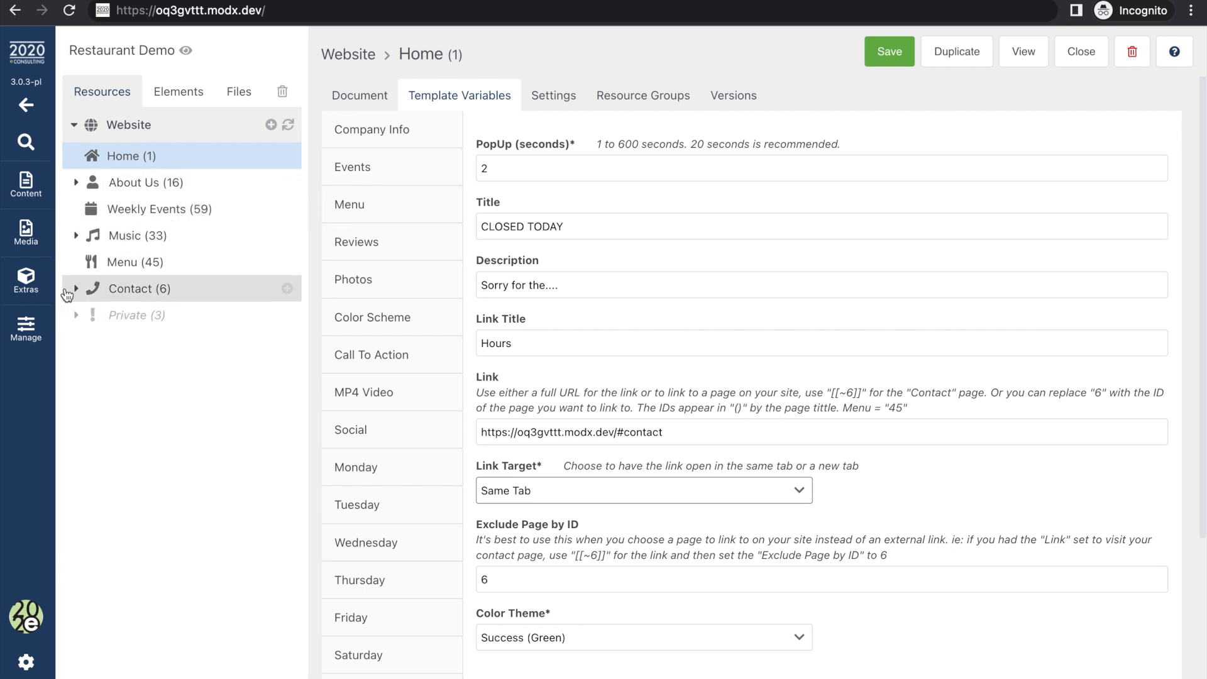
{"action": "left_click", "coordinate": [504, 585]}
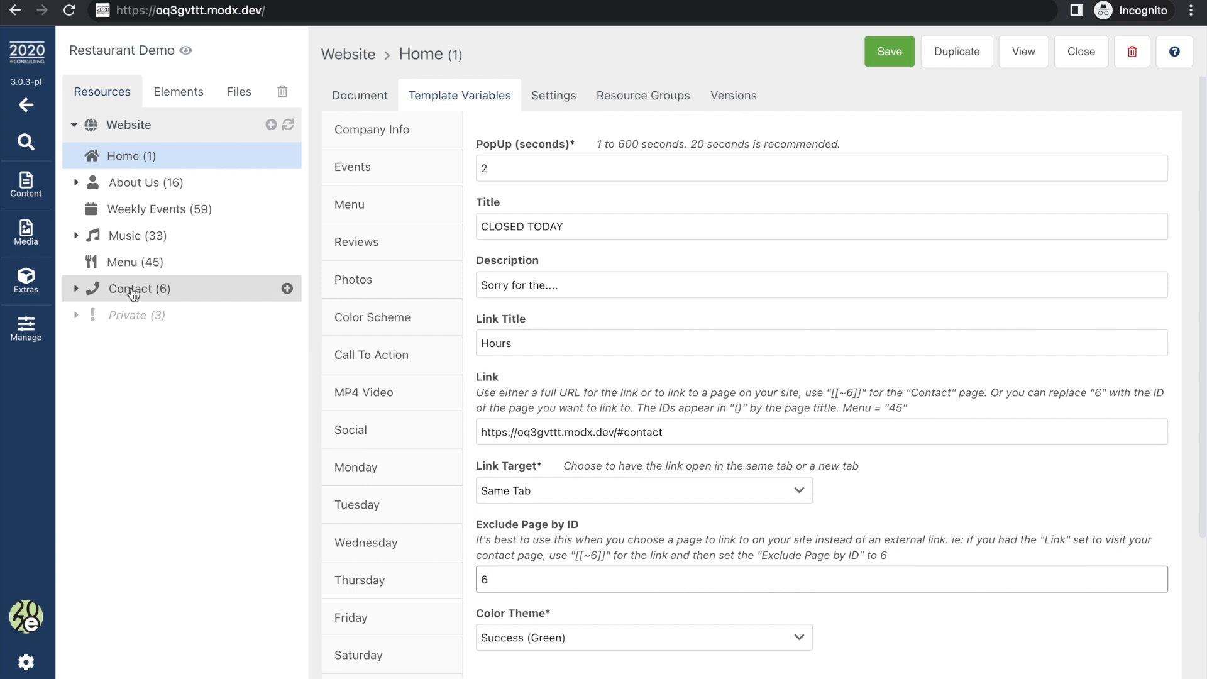
{"action": "left_click", "coordinate": [591, 633]}
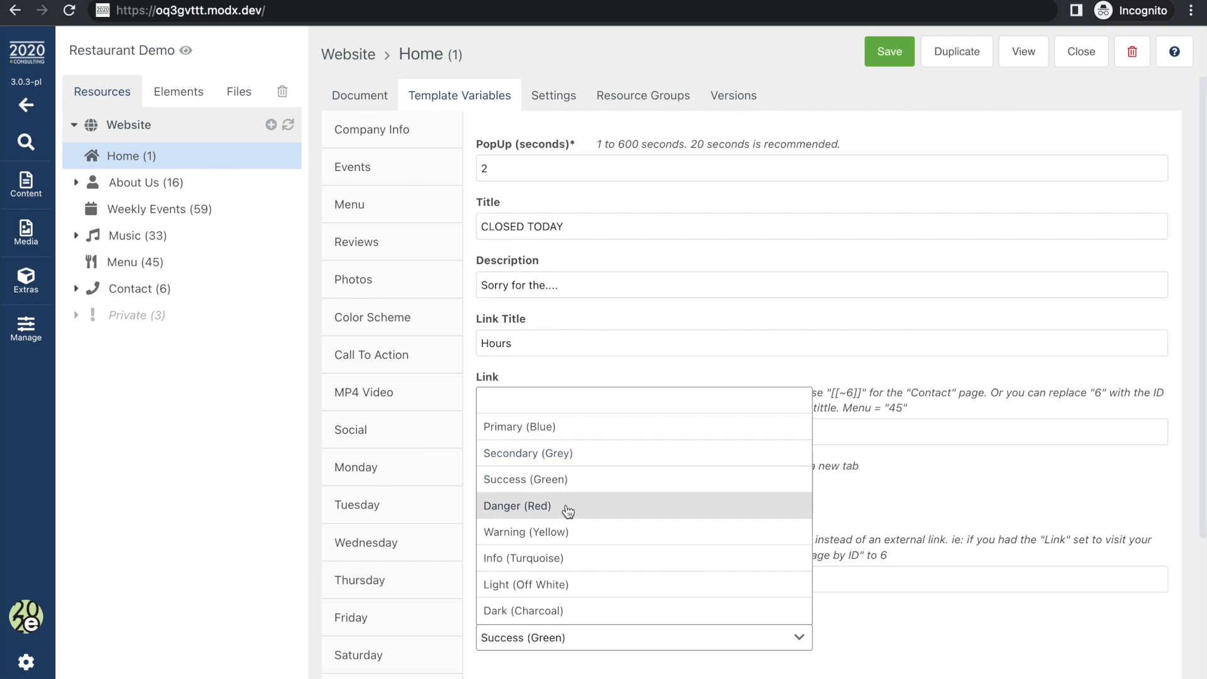
{"action": "left_click", "coordinate": [540, 506]}
{"action": "left_click", "coordinate": [886, 58]}
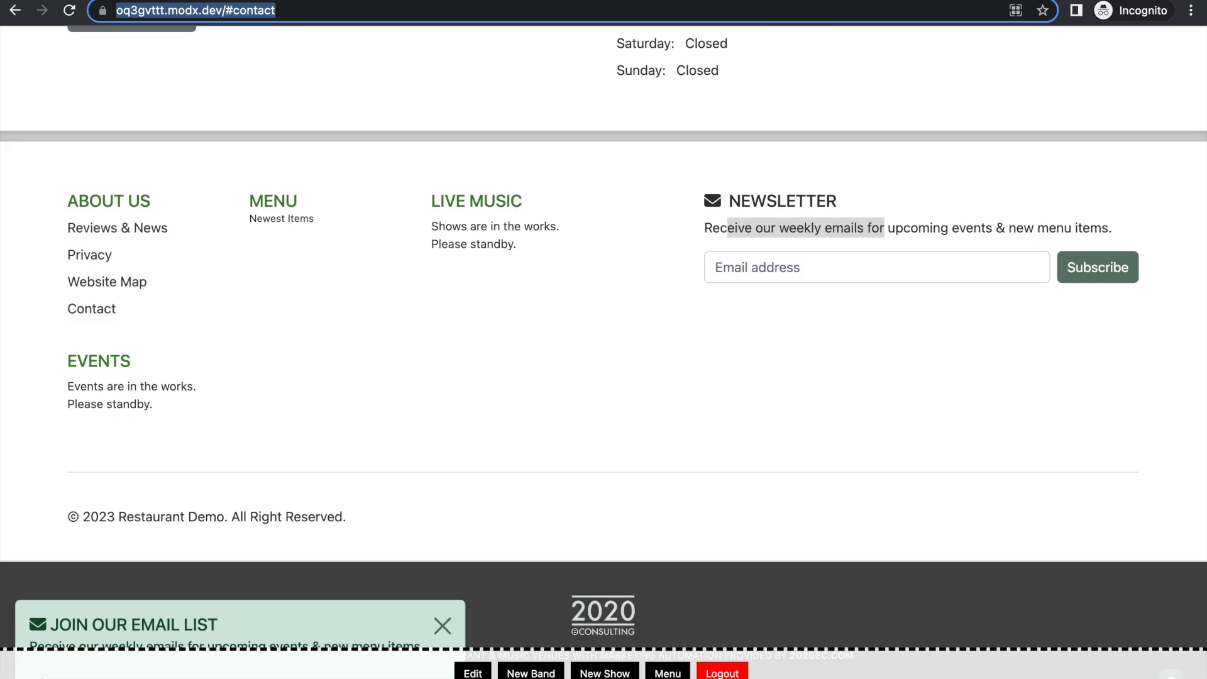
Step: Load the live site's home page without the #contact anchor to preview the pop-up
{"action": "left_click", "coordinate": [355, 11]}
{"action": "key", "text": "BackSpace"}
{"action": "key", "text": "BackSpace"}
{"action": "key", "text": "BackSpace"}
{"action": "key", "text": "BackSpace"}
{"action": "key", "text": "BackSpace"}
{"action": "key", "text": "BackSpace"}
{"action": "key", "text": "BackSpace"}
{"action": "key", "text": "BackSpace"}
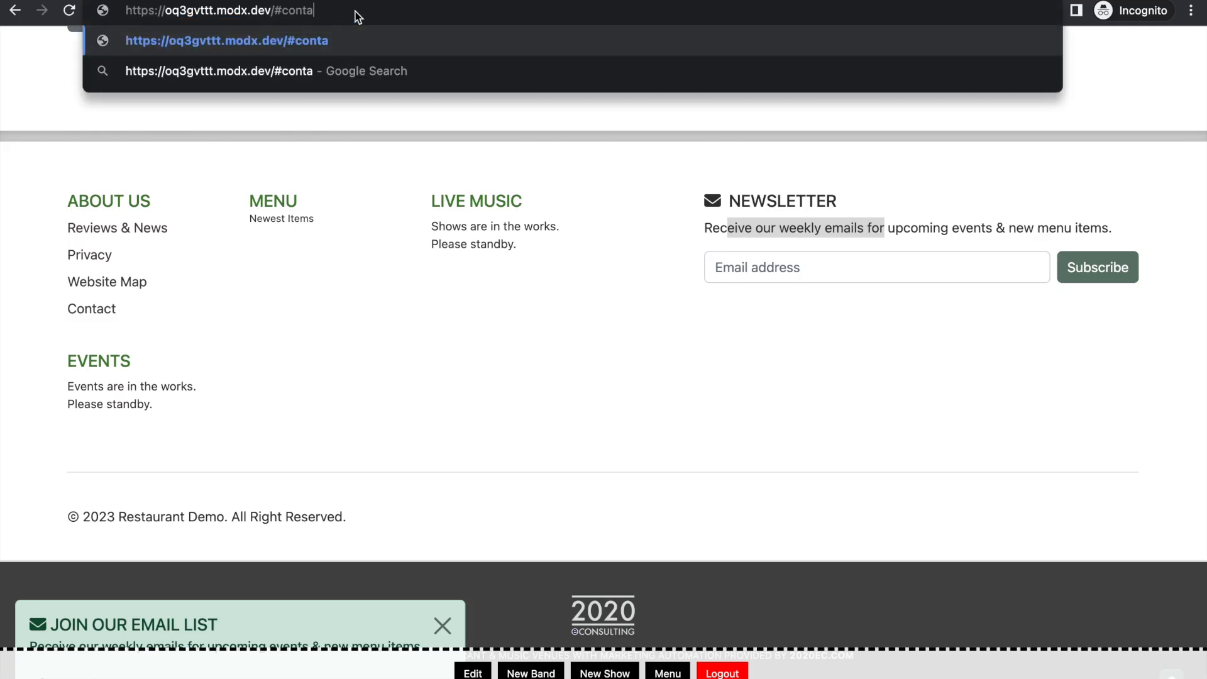
{"action": "key", "text": "Return"}
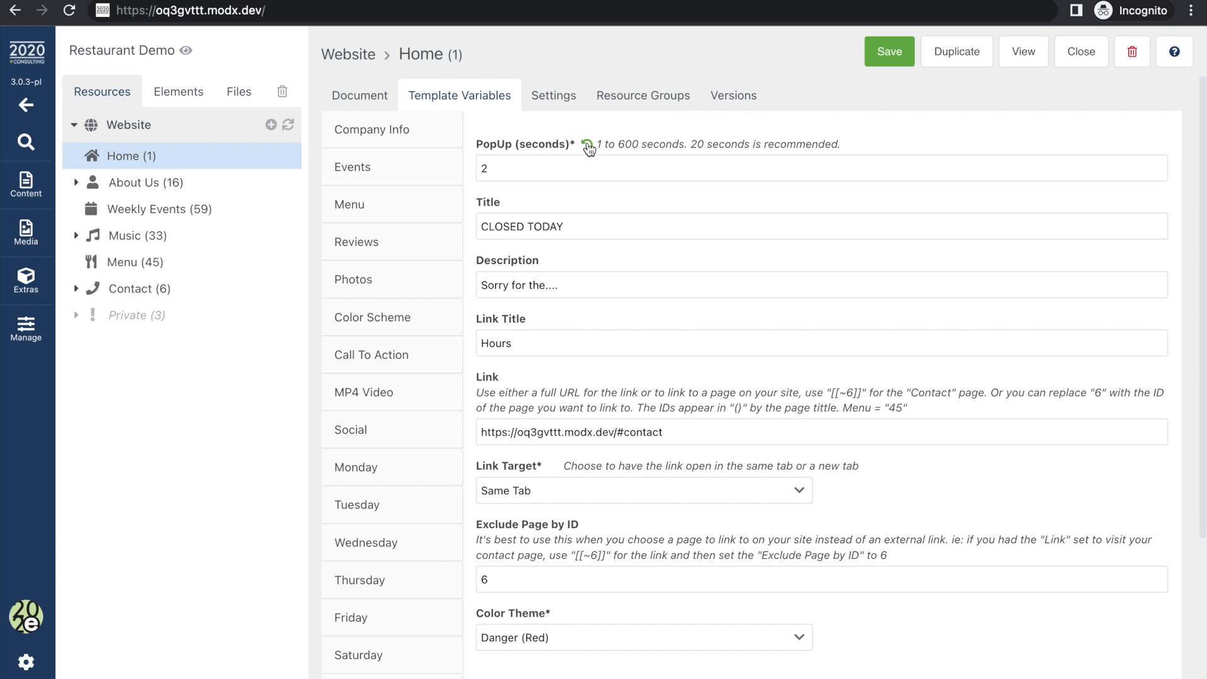
Step: Reset the pop-up's delay, title, description, link title and link to their default values
{"action": "left_click", "coordinate": [588, 146]}
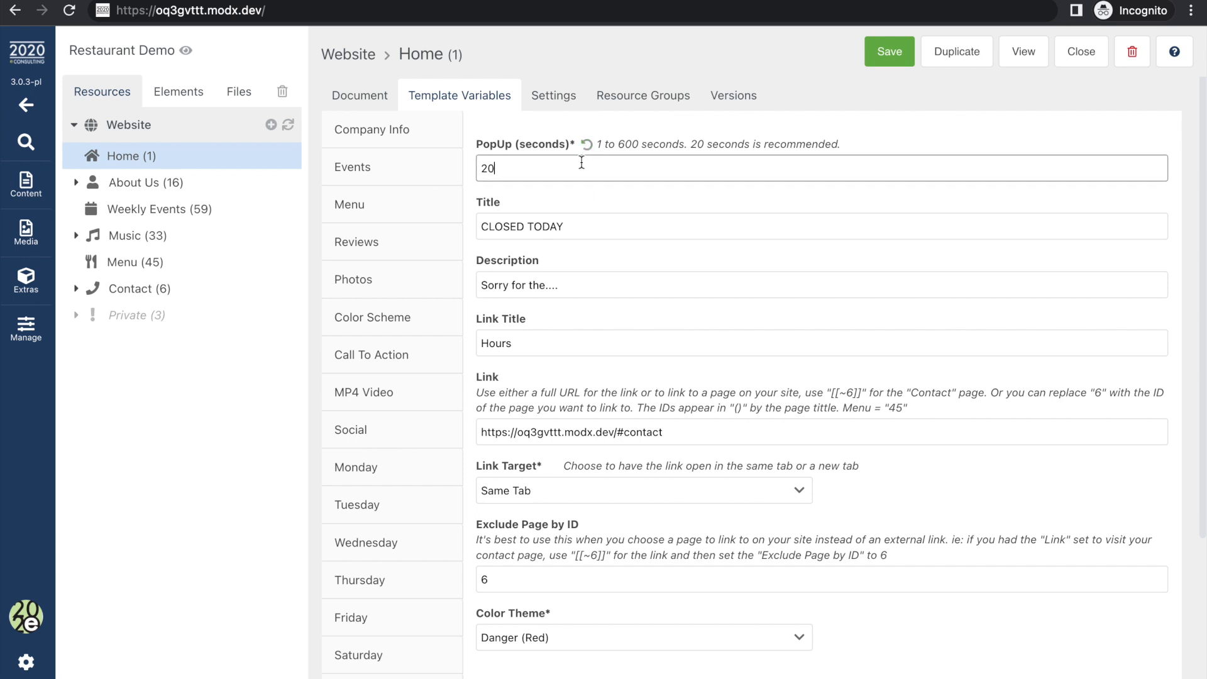
{"action": "left_click", "coordinate": [508, 203]}
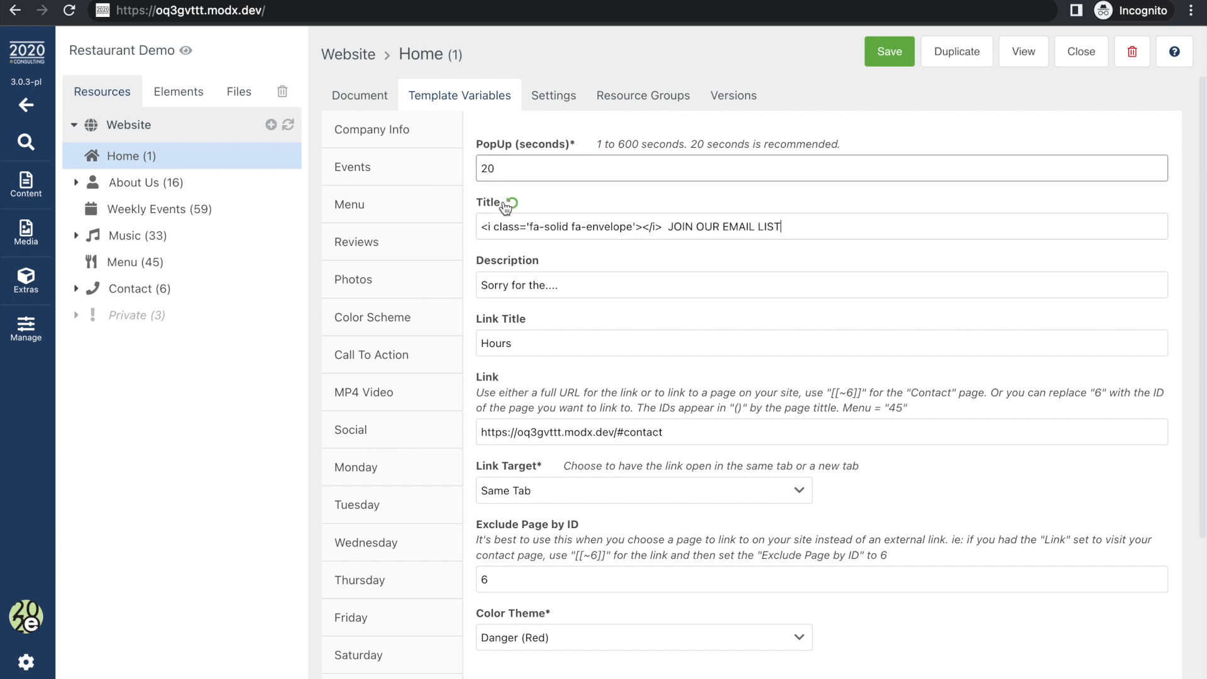
{"action": "left_click", "coordinate": [550, 261]}
{"action": "left_click", "coordinate": [537, 321]}
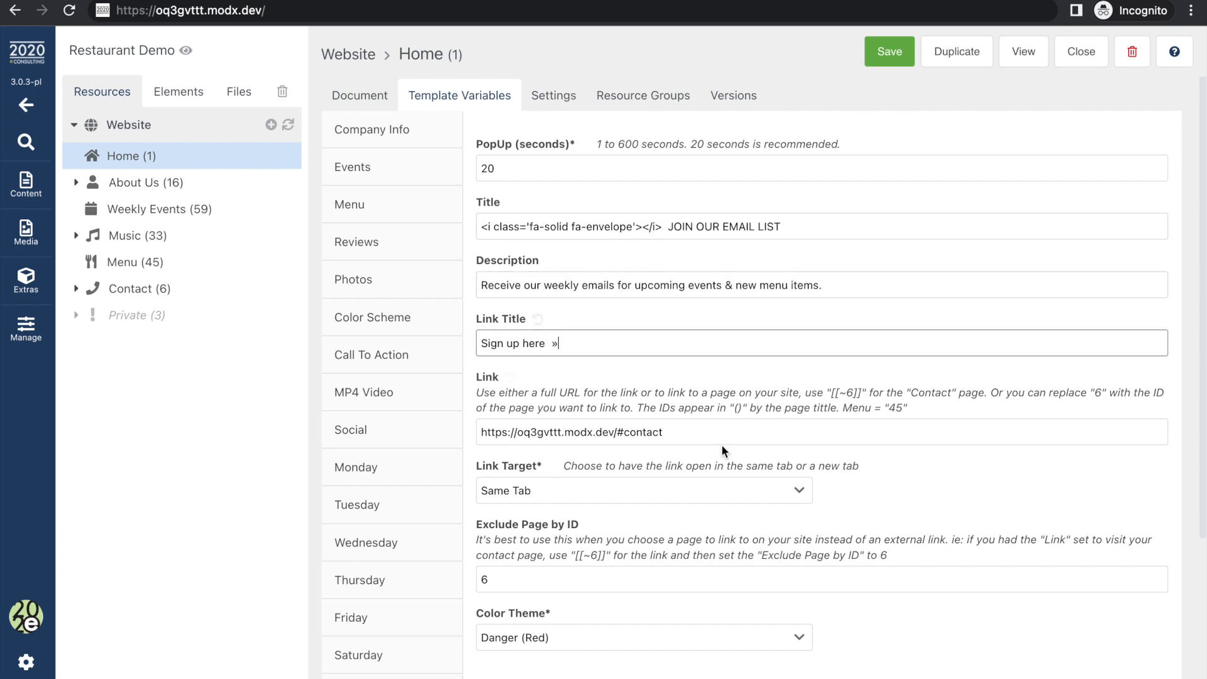
{"action": "left_click", "coordinate": [509, 379]}
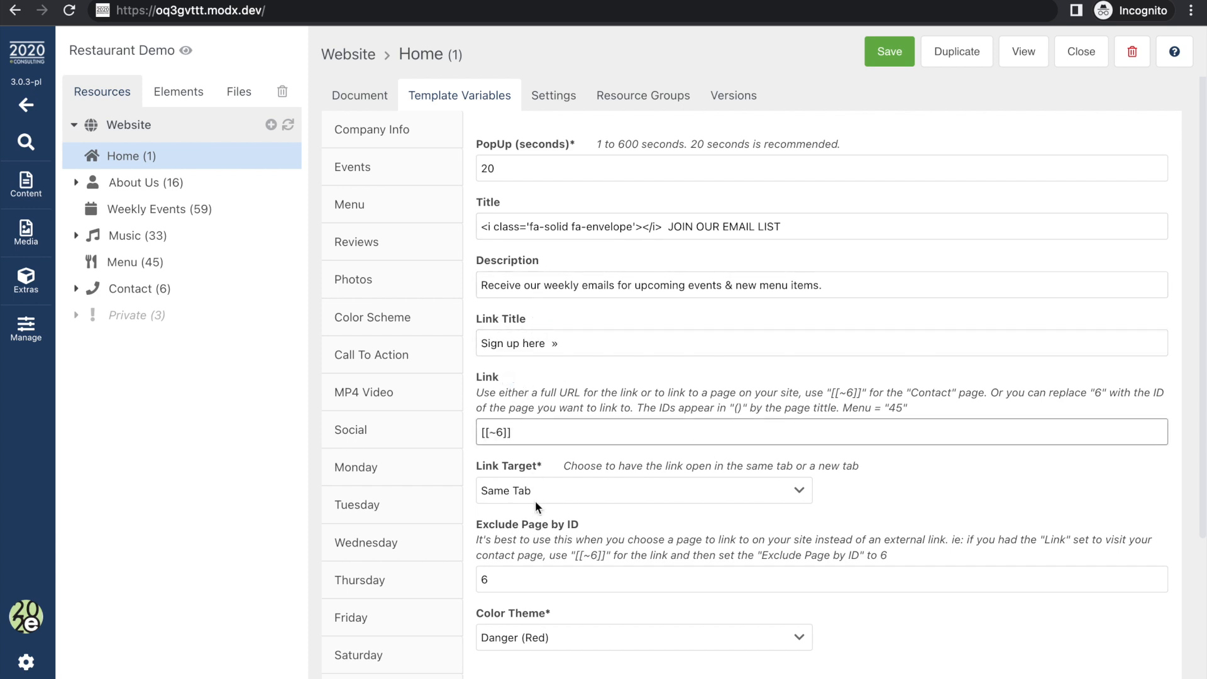
Step: Set the pop-up's color theme to Success (Green), save the Home page and reload the live site
{"action": "left_click", "coordinate": [548, 638]}
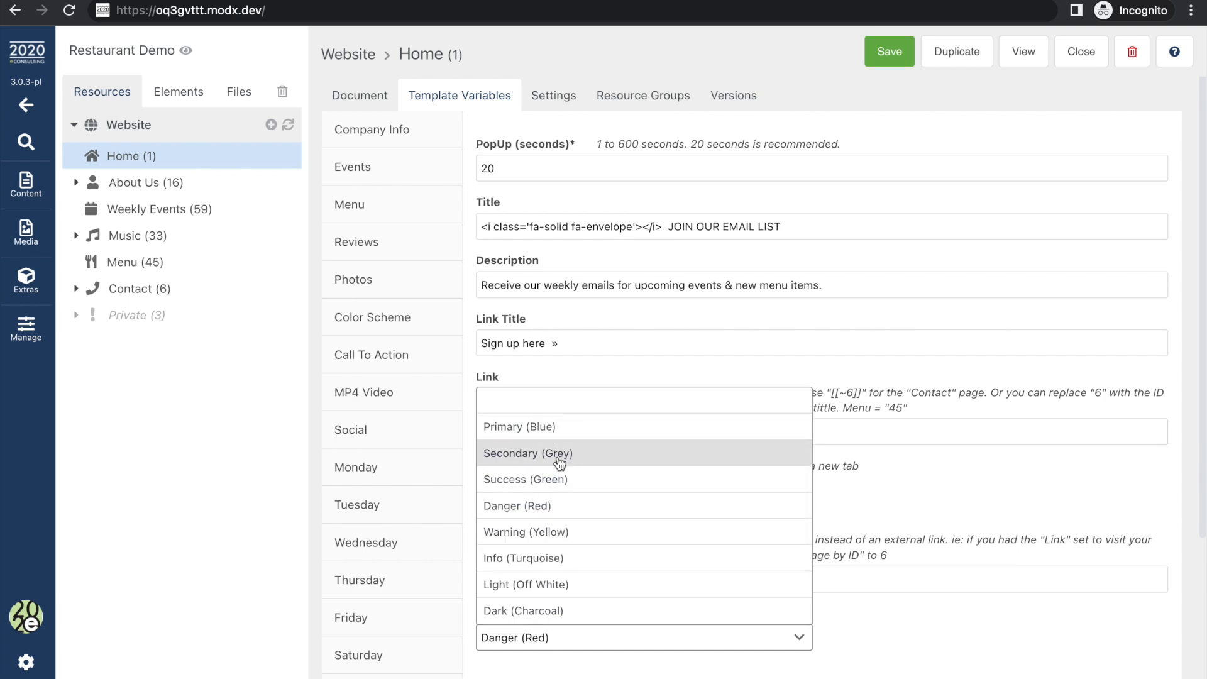
{"action": "left_click", "coordinate": [560, 480]}
{"action": "left_click", "coordinate": [885, 53]}
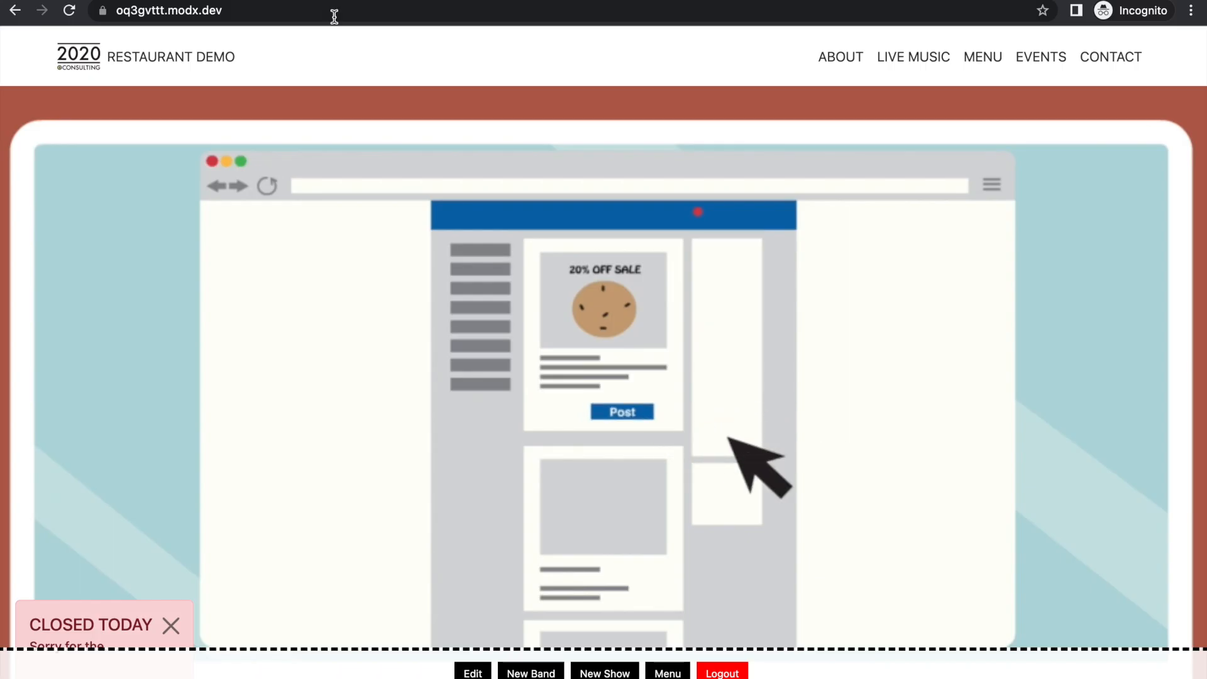
{"action": "left_click", "coordinate": [340, 12]}
{"action": "key", "text": "Return"}
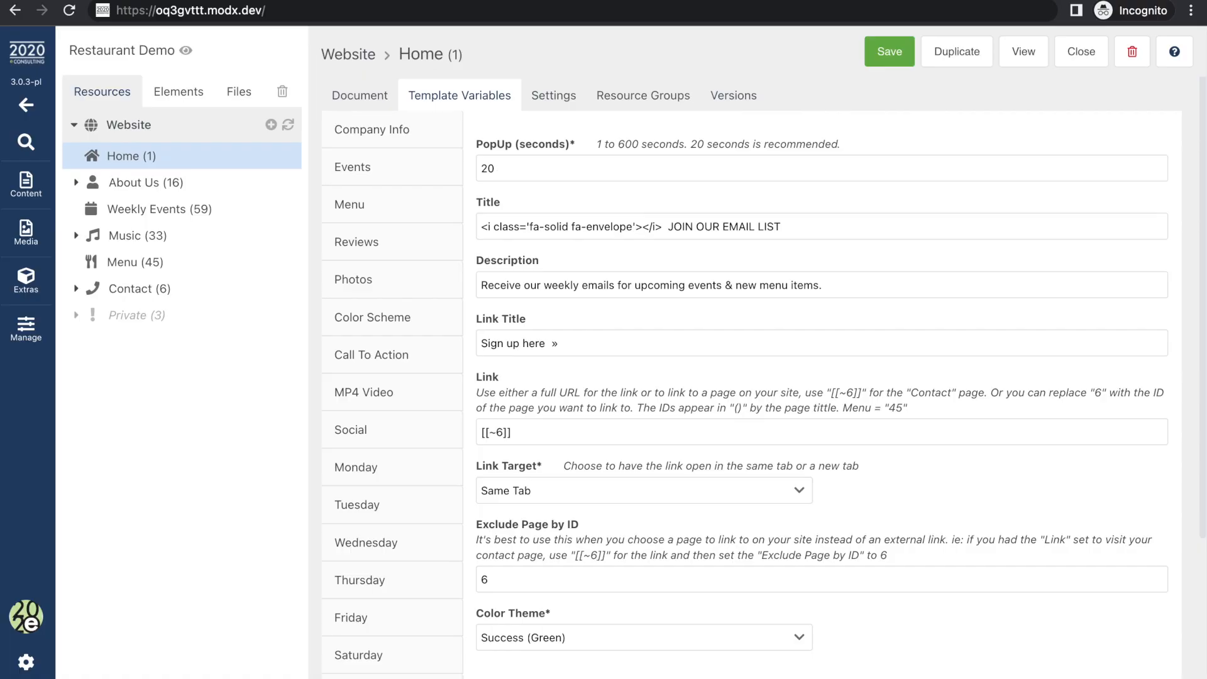
Step: Open the Settings variables and review the section visibility, Google Analytics, About Us and time zone options
{"action": "left_click", "coordinate": [384, 276]}
{"action": "scroll", "coordinate": [605, 441], "scroll_direction": "down", "scroll_amount": 3}
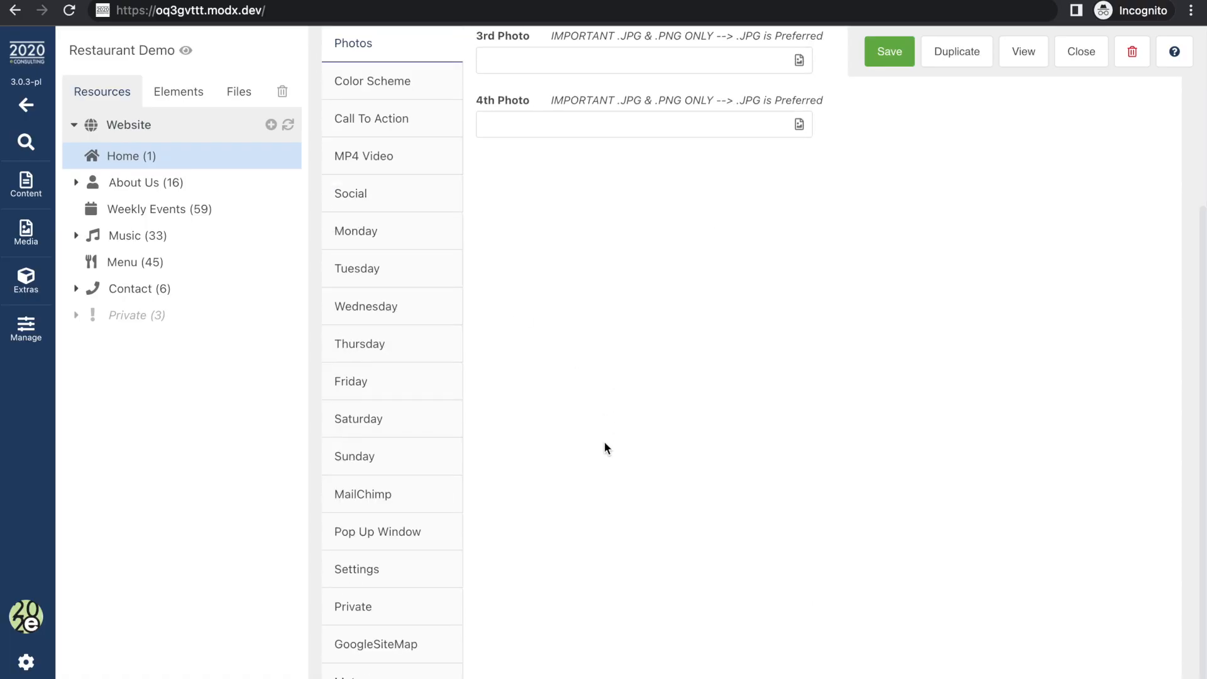
{"action": "left_click", "coordinate": [390, 567]}
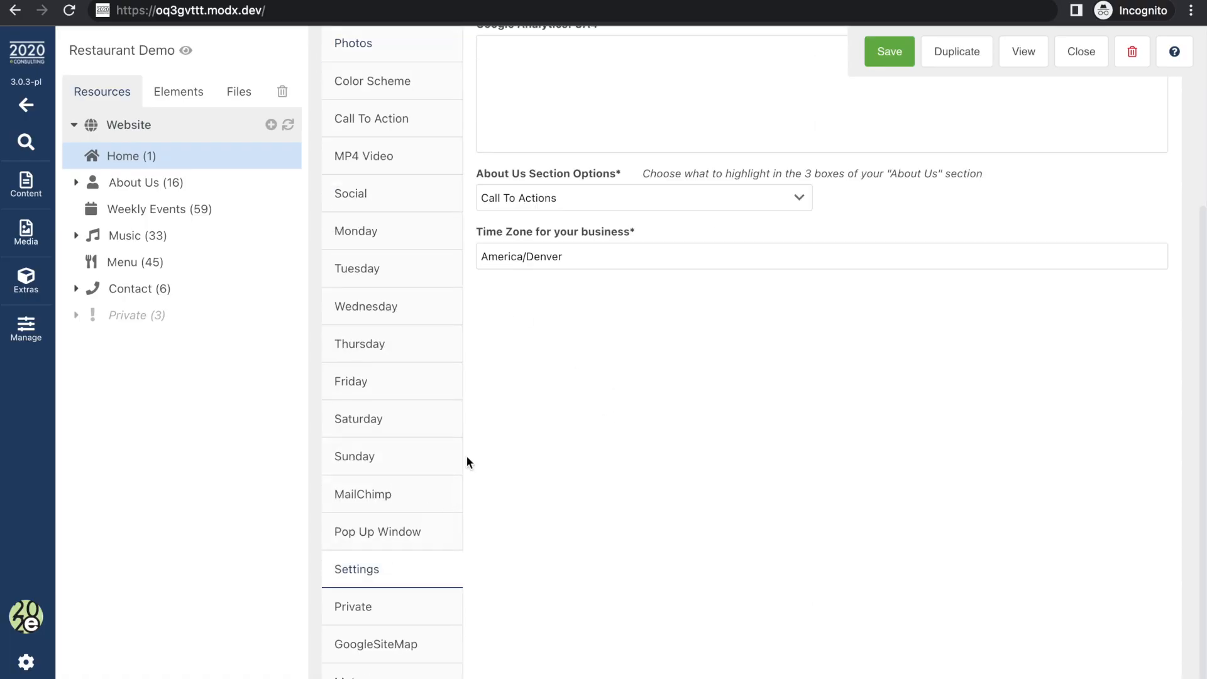
{"action": "scroll", "coordinate": [542, 370], "scroll_direction": "up", "scroll_amount": 3}
{"action": "scroll", "coordinate": [542, 368], "scroll_direction": "up", "scroll_amount": 2}
{"action": "left_click", "coordinate": [557, 290]}
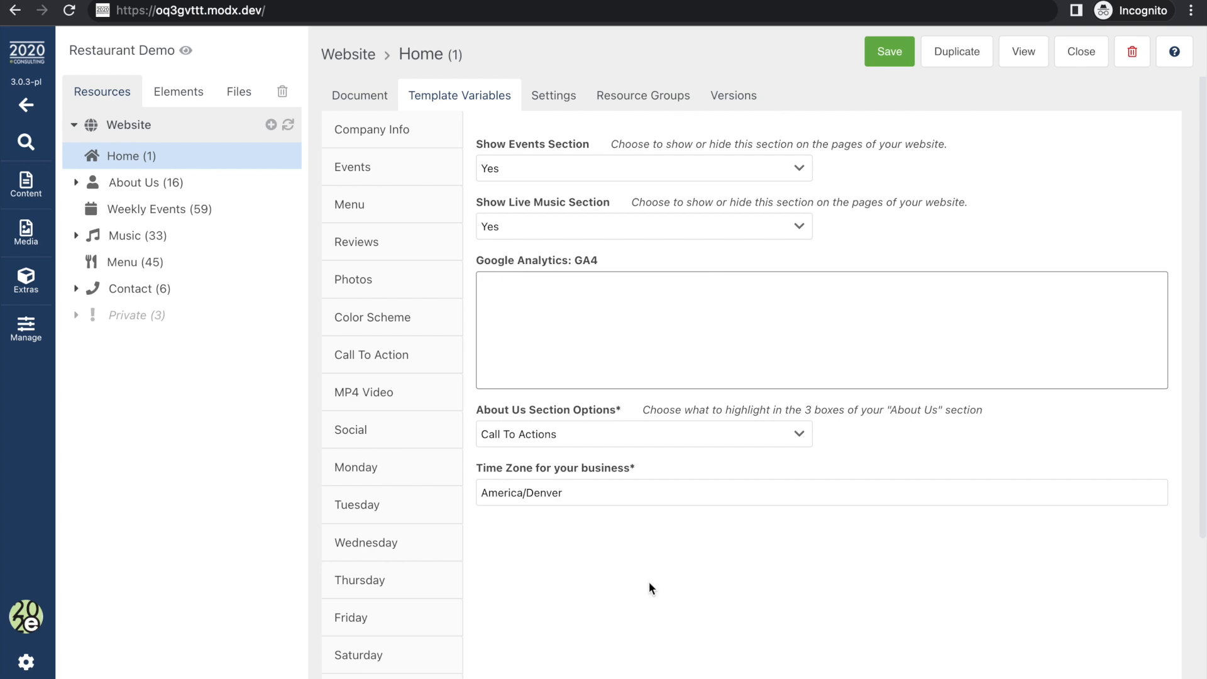
{"action": "scroll", "coordinate": [649, 582], "scroll_direction": "down", "scroll_amount": 4}
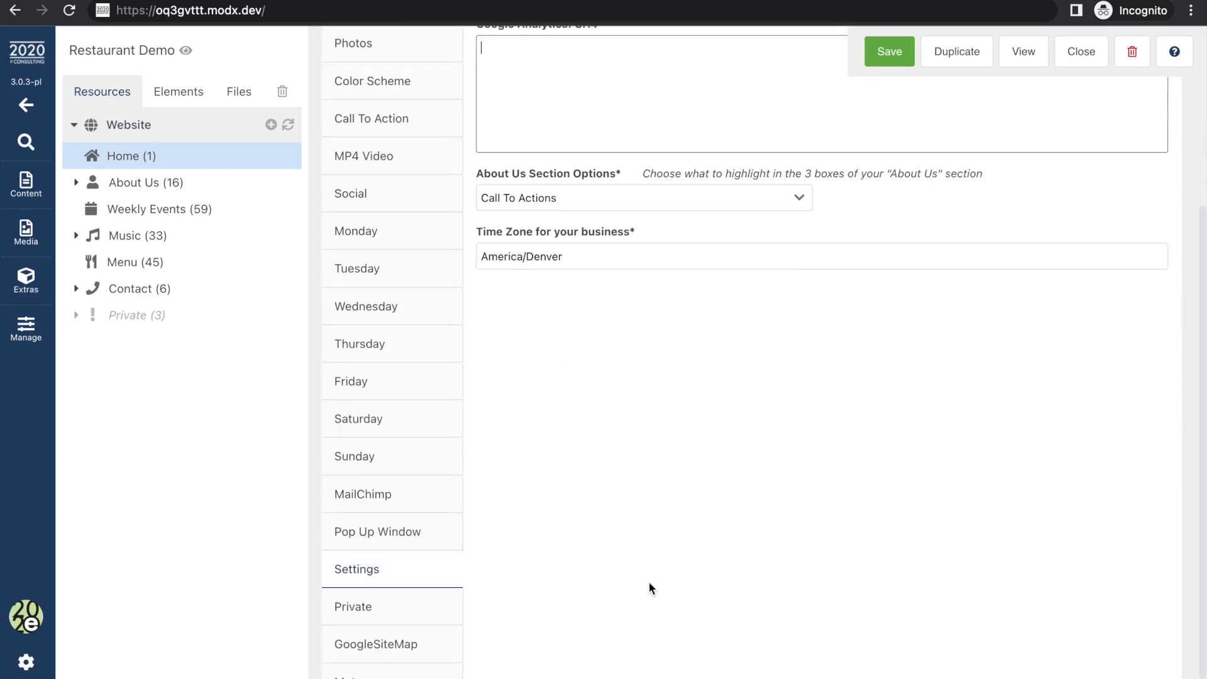
Step: View the Private Notes field and the GoogleSiteMap options for sitemap inclusion, priority and change frequency
{"action": "left_click", "coordinate": [378, 606]}
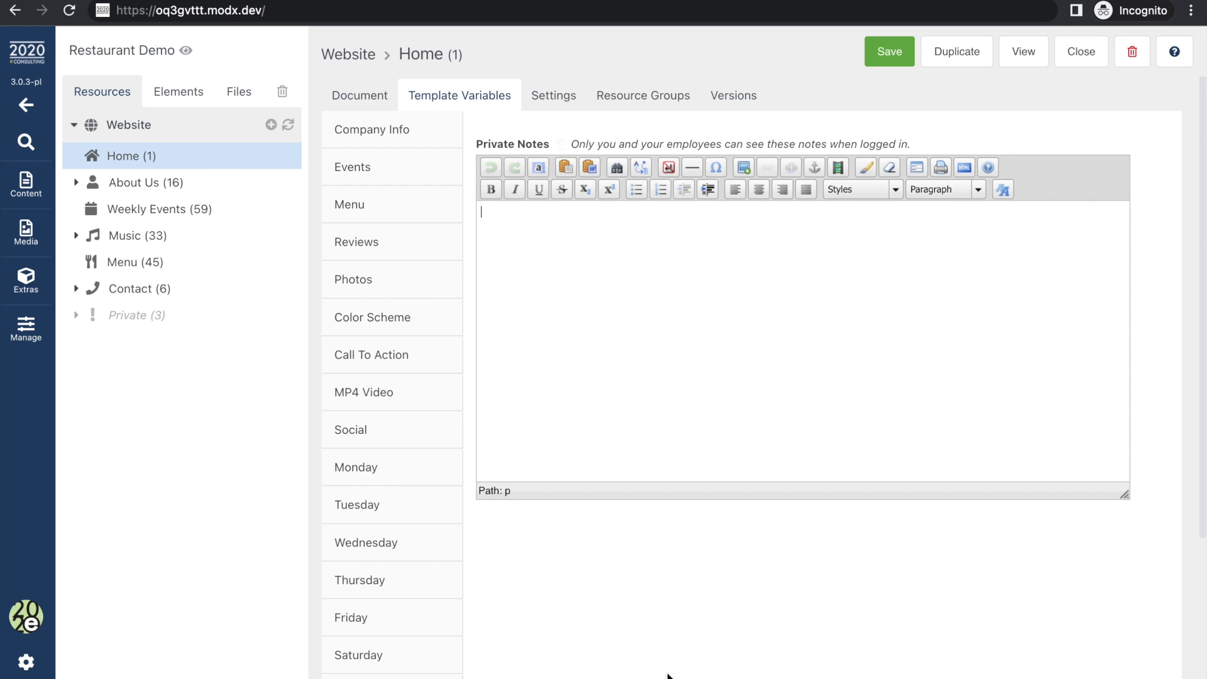
{"action": "scroll", "coordinate": [663, 669], "scroll_direction": "down", "scroll_amount": 4}
{"action": "left_click", "coordinate": [412, 657]}
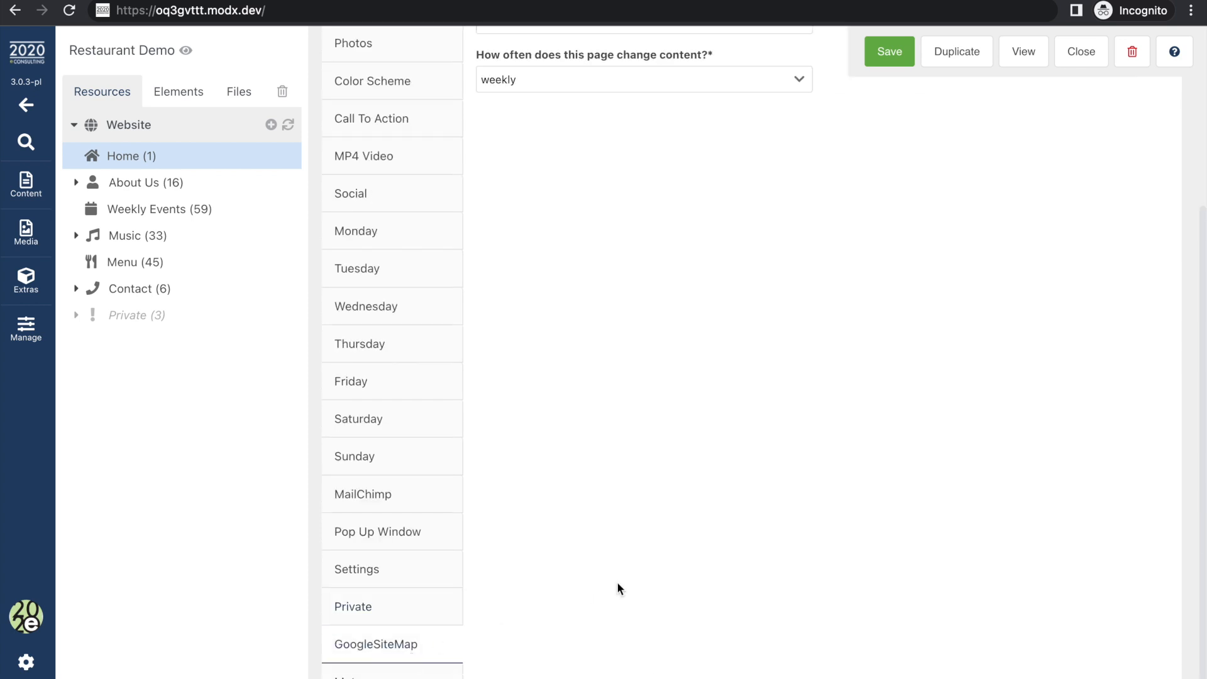
{"action": "scroll", "coordinate": [617, 582], "scroll_direction": "up", "scroll_amount": 4}
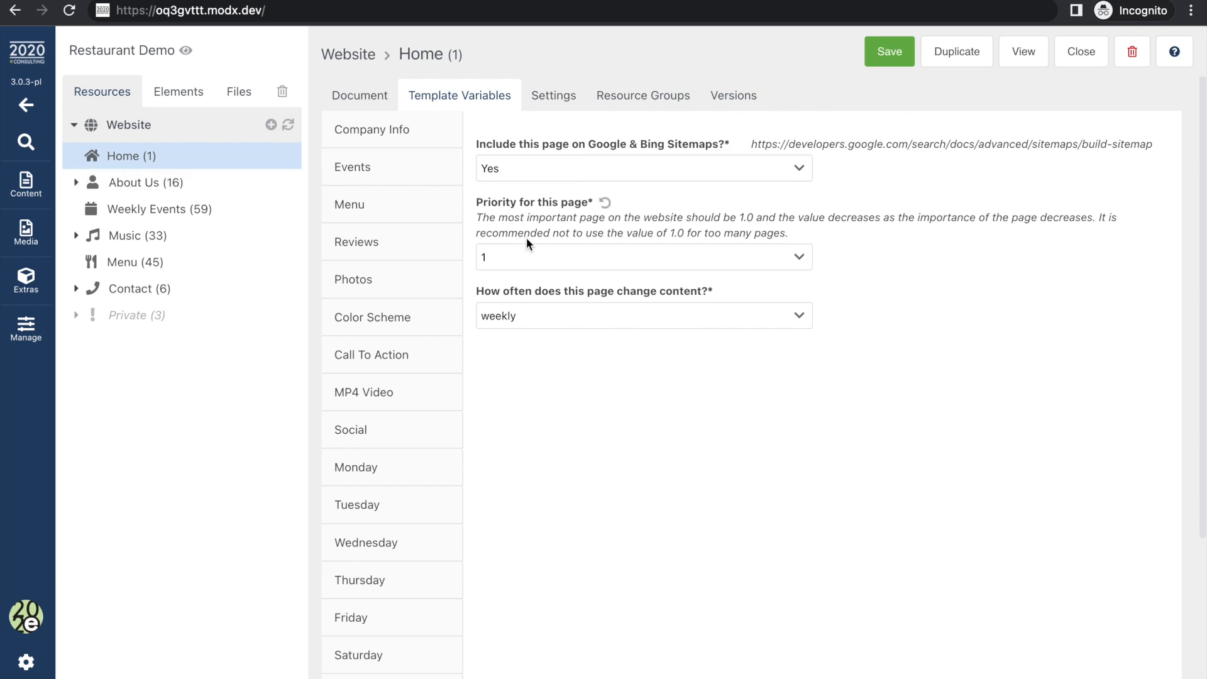
Step: Review the sitemap priority choices from 0.1 to 1 and the content change frequency choices, keeping 1 and weekly
{"action": "left_click", "coordinate": [529, 259]}
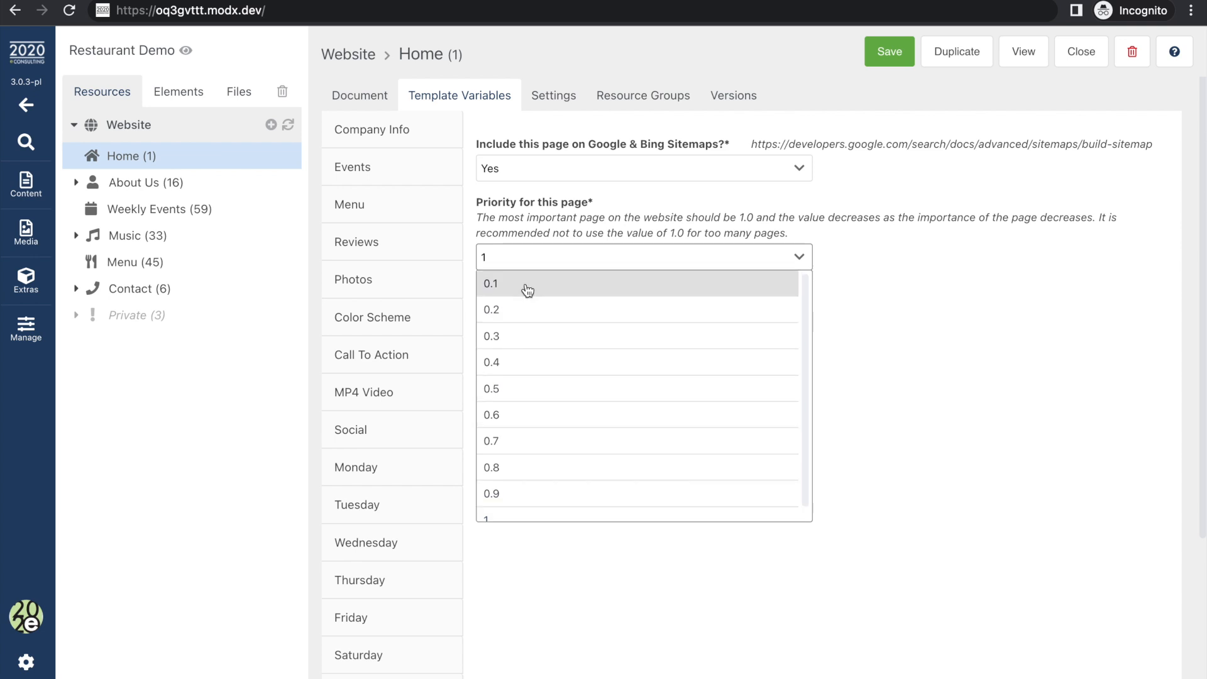
{"action": "left_click", "coordinate": [531, 519]}
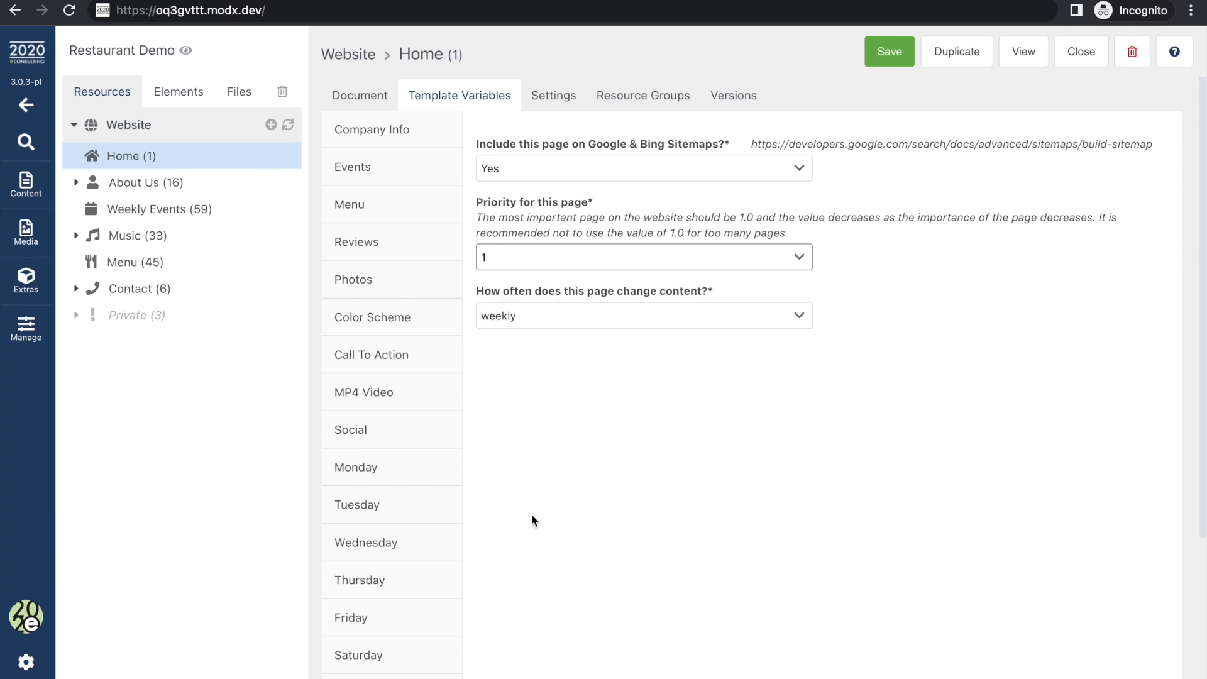
{"action": "left_click", "coordinate": [592, 318]}
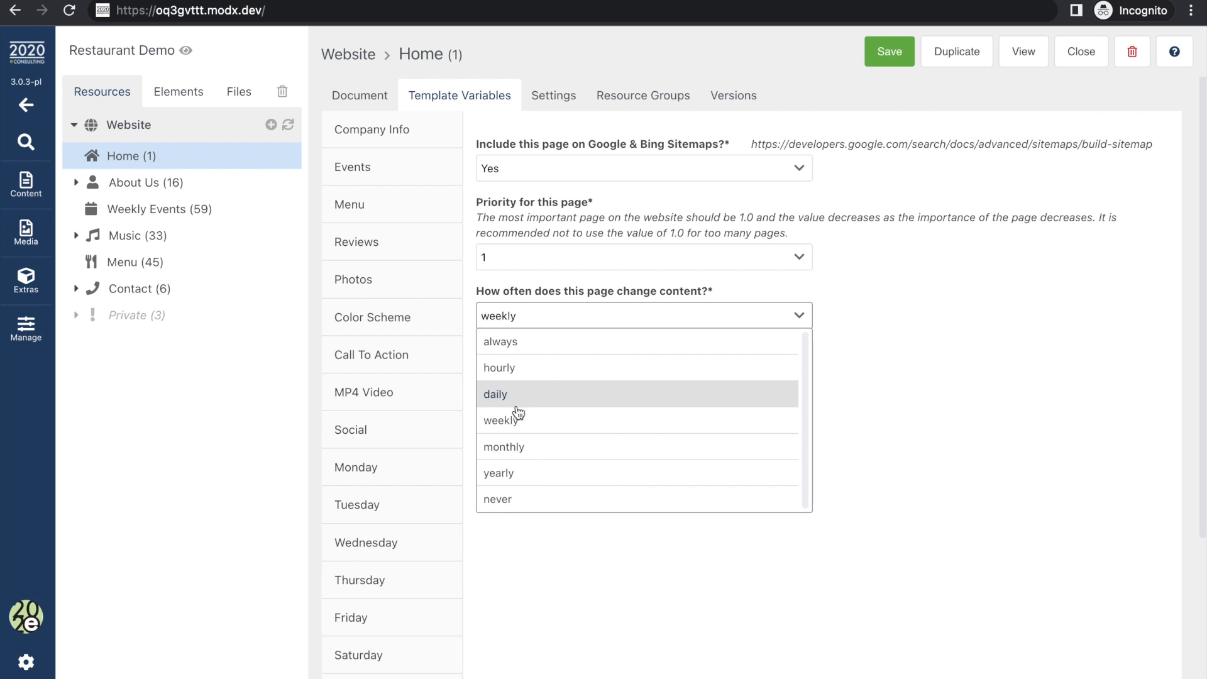
{"action": "left_click", "coordinate": [500, 576]}
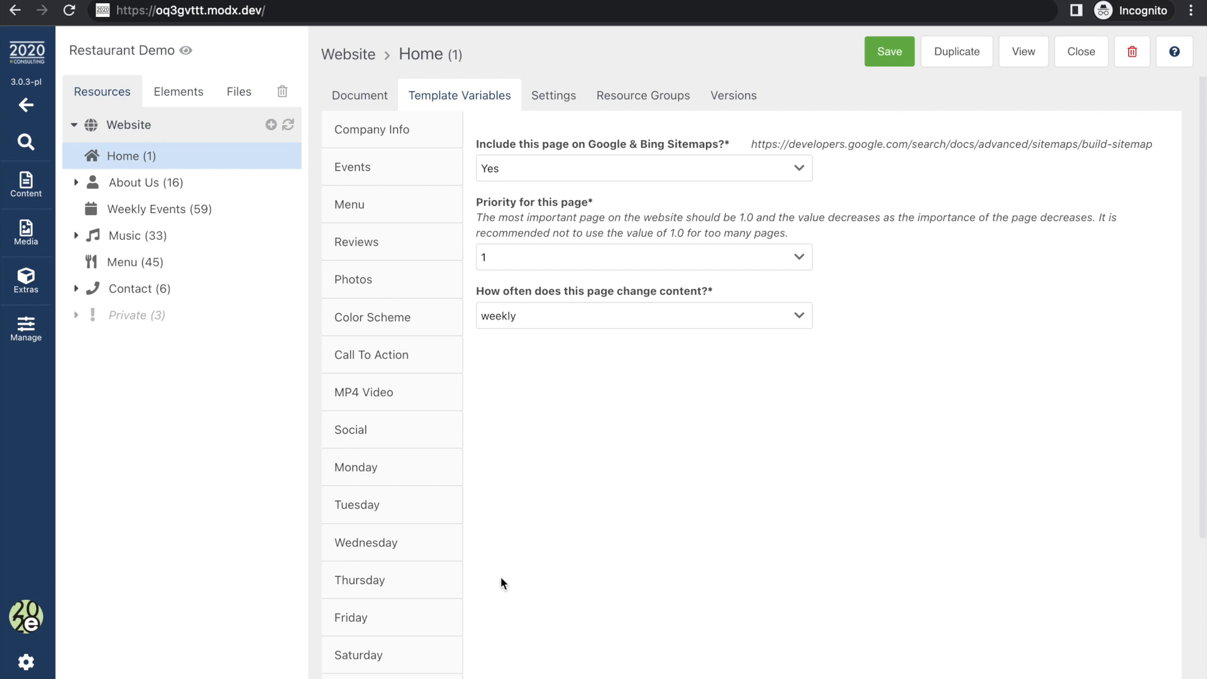
Step: Open the Meta variables and examine the HeadInsert and PageTitle fields
{"action": "scroll", "coordinate": [584, 506], "scroll_direction": "down", "scroll_amount": 4}
{"action": "left_click", "coordinate": [395, 671]}
{"action": "scroll", "coordinate": [591, 522], "scroll_direction": "up", "scroll_amount": 4}
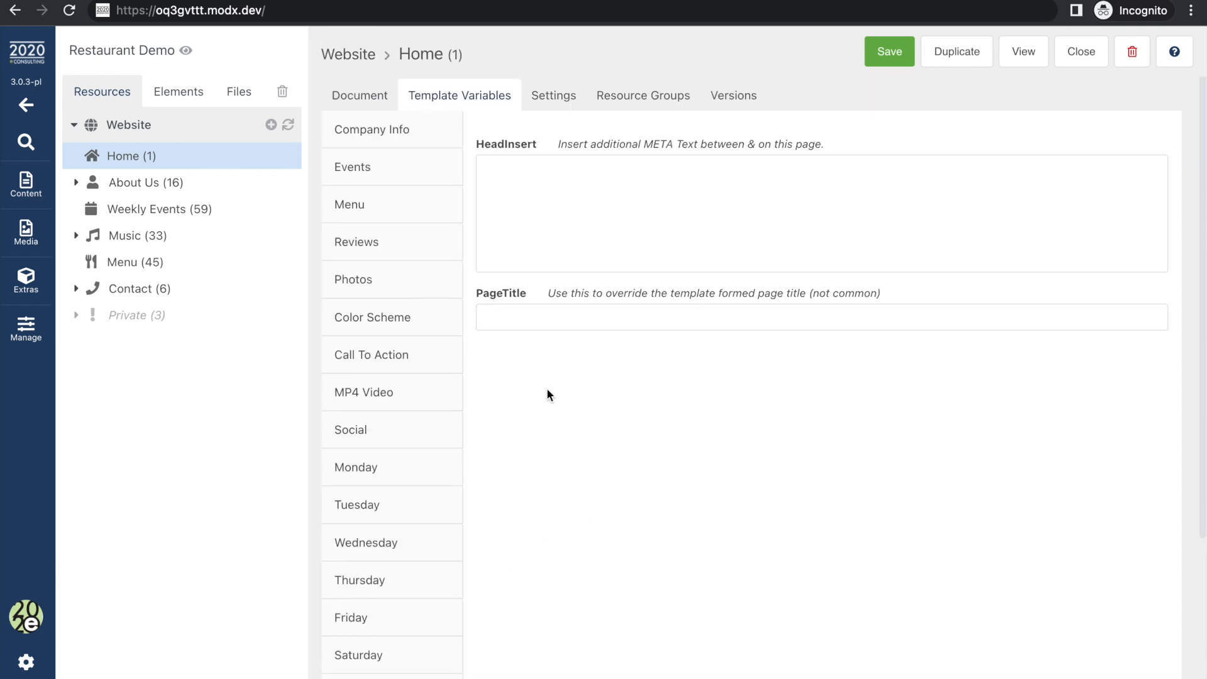
{"action": "scroll", "coordinate": [547, 384], "scroll_direction": "down", "scroll_amount": 4}
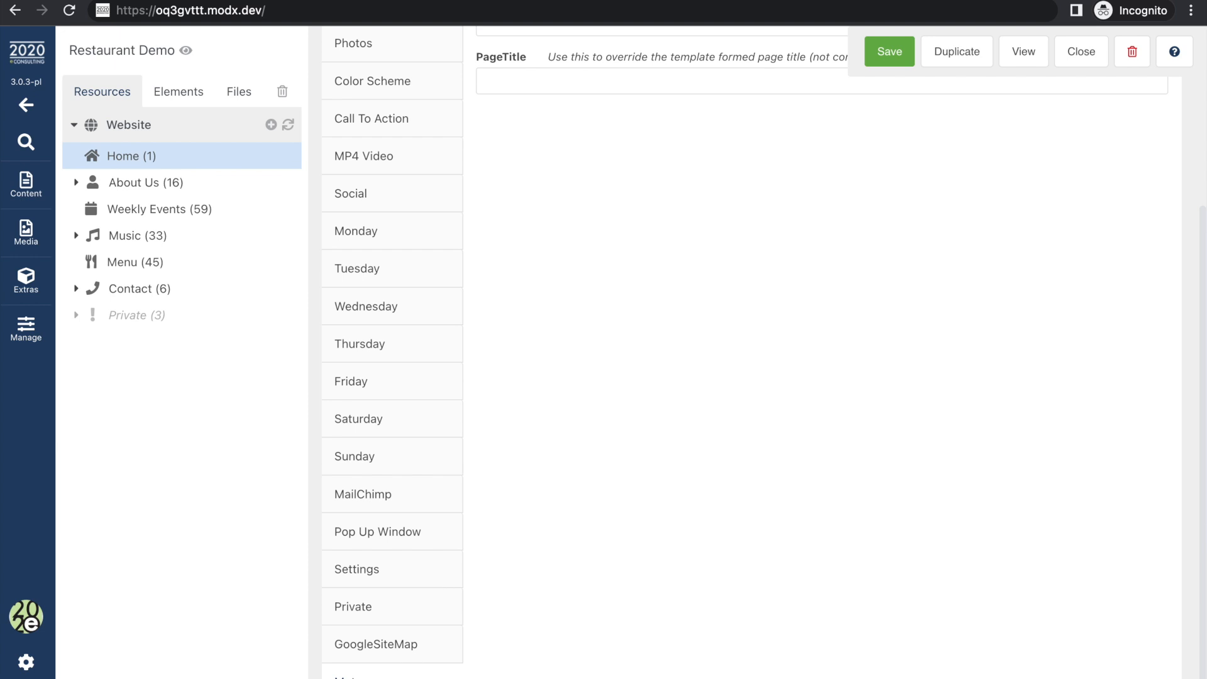
{"action": "scroll", "coordinate": [639, 469], "scroll_direction": "up", "scroll_amount": 4}
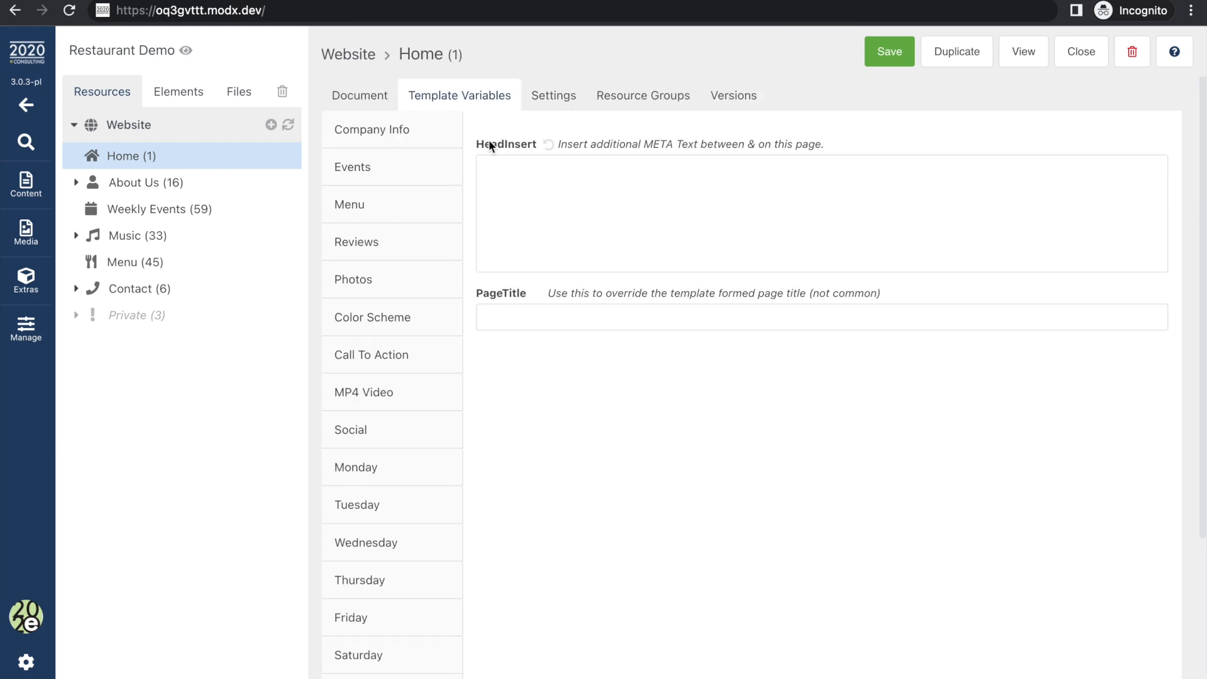
{"action": "left_click", "coordinate": [528, 171]}
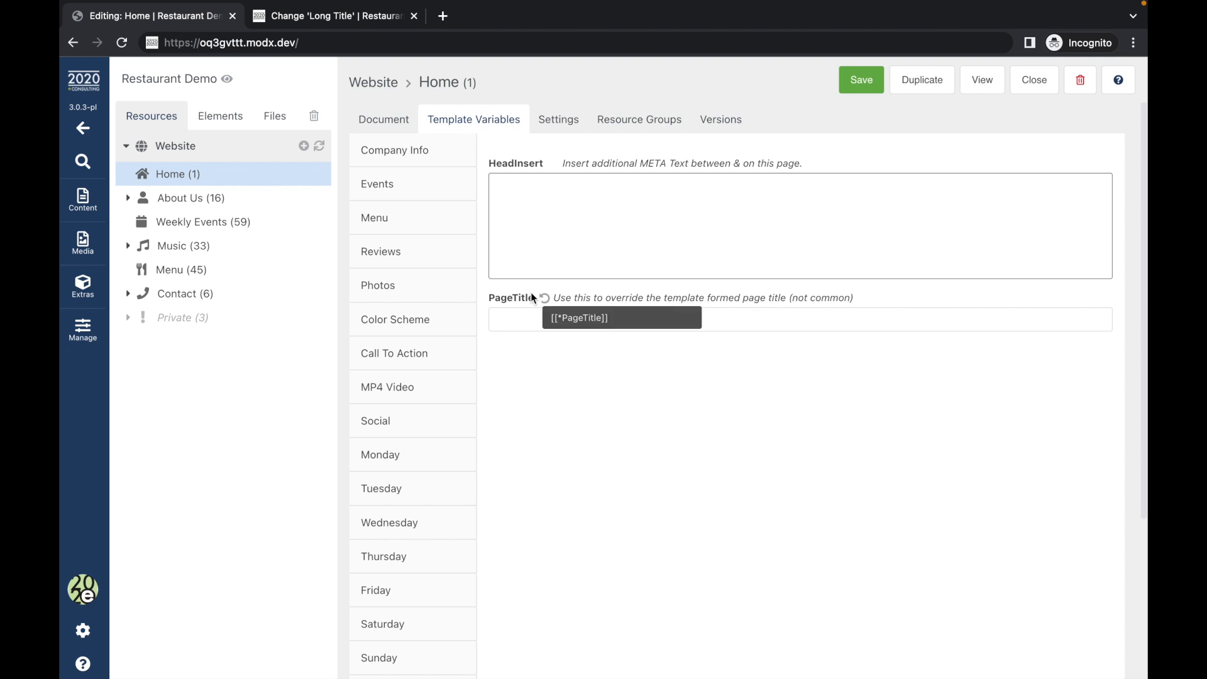
{"action": "left_click", "coordinate": [528, 314]}
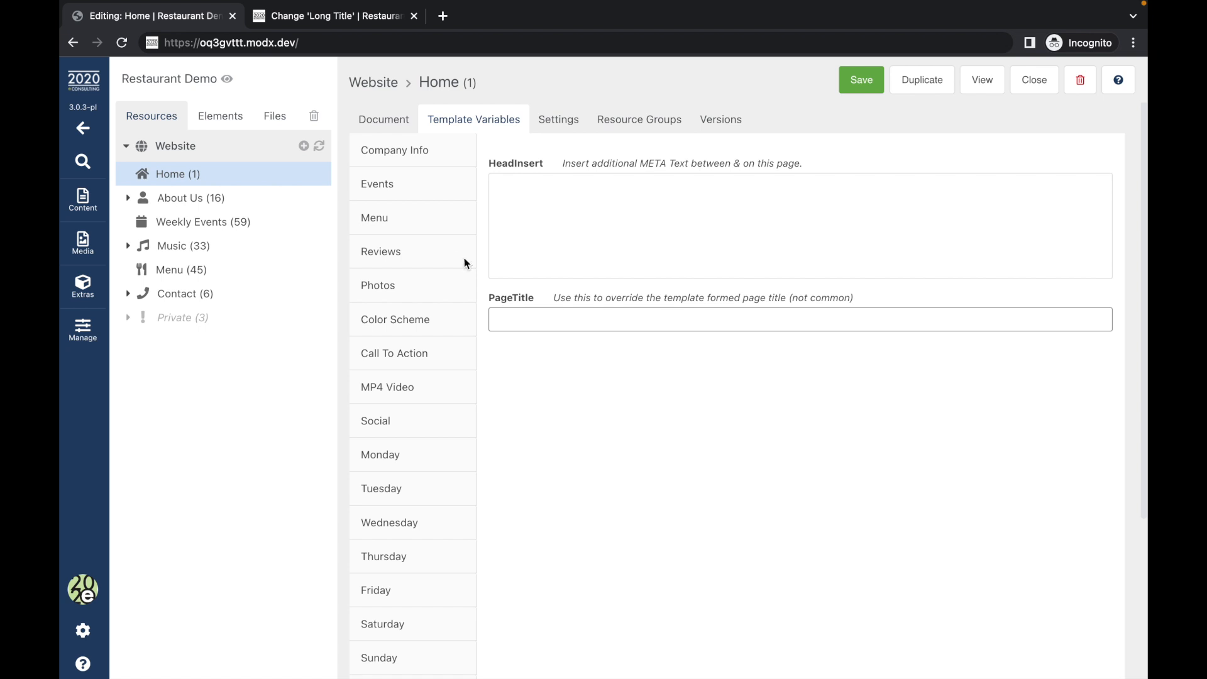
Step: Override the PageTitle with "The Best Restaurant in SLC", save the Home page and check the live site's title
{"action": "left_click", "coordinate": [343, 19]}
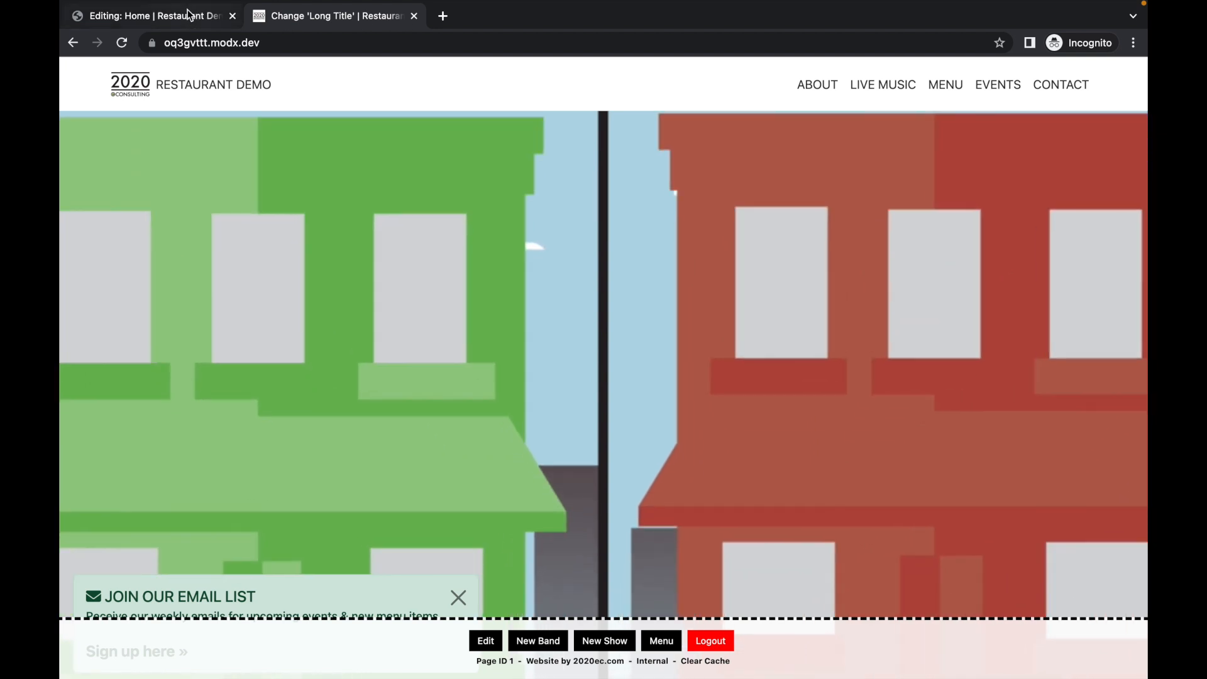
{"action": "left_click", "coordinate": [188, 19]}
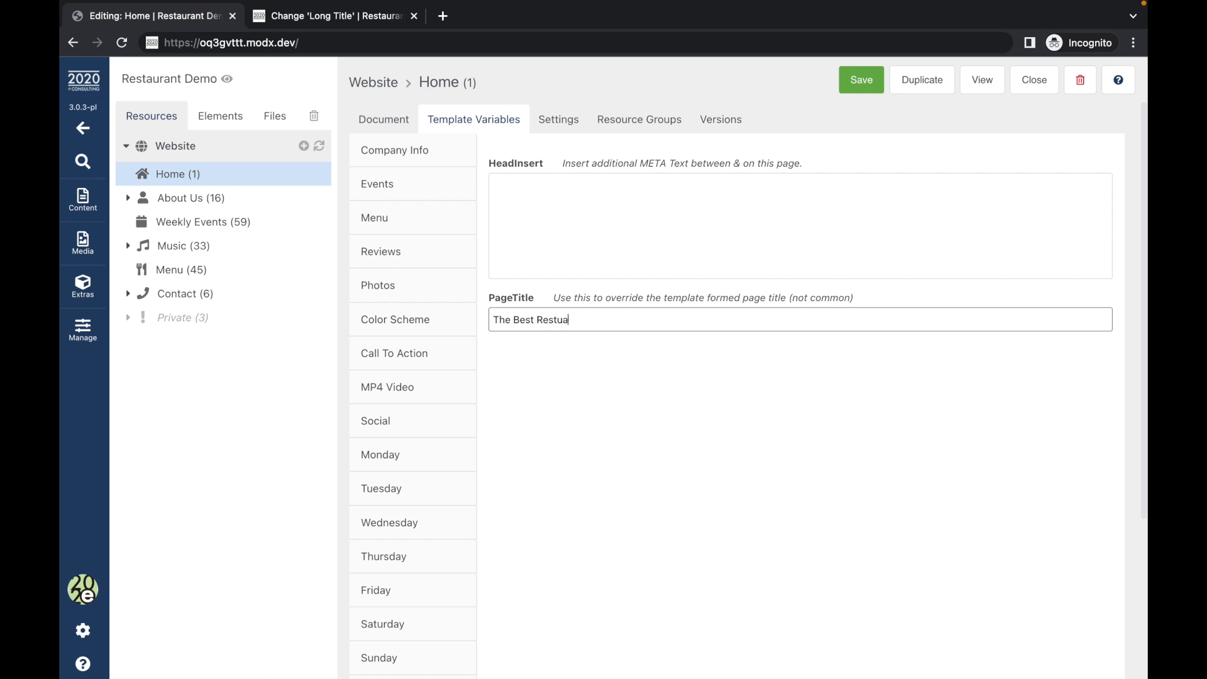
{"action": "type", "text": "nt"}
{"action": "right_click", "coordinate": [556, 322]}
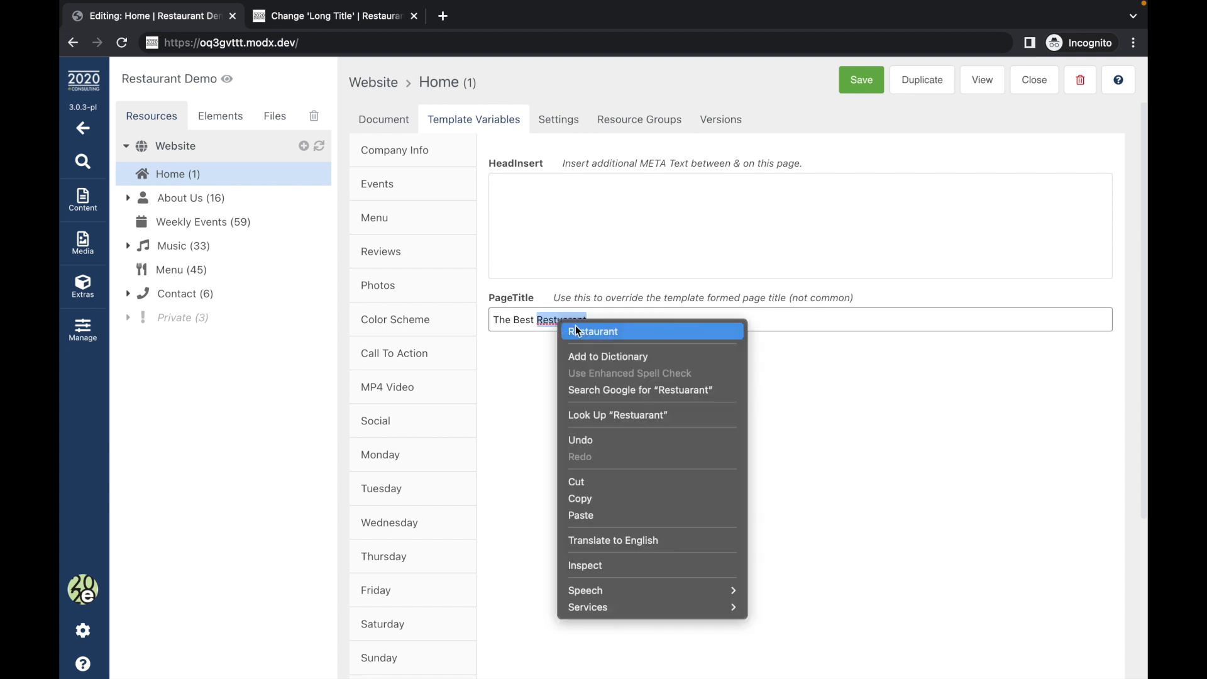
{"action": "left_click", "coordinate": [593, 332]}
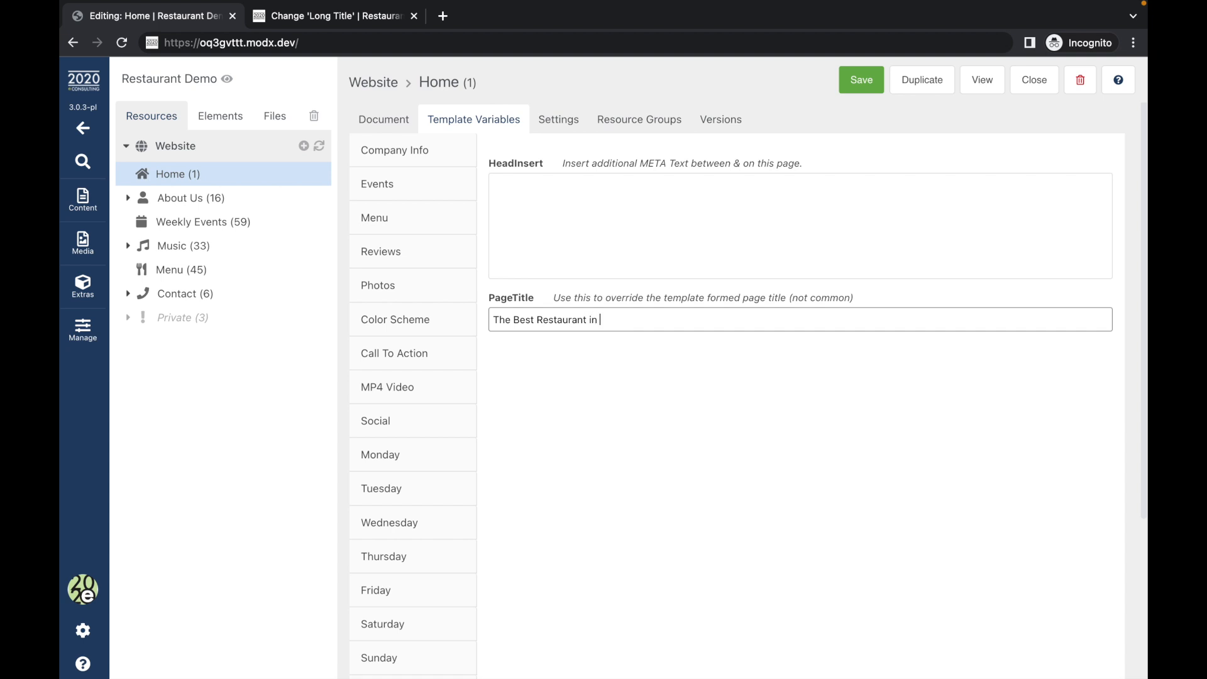
{"action": "left_click", "coordinate": [862, 79]}
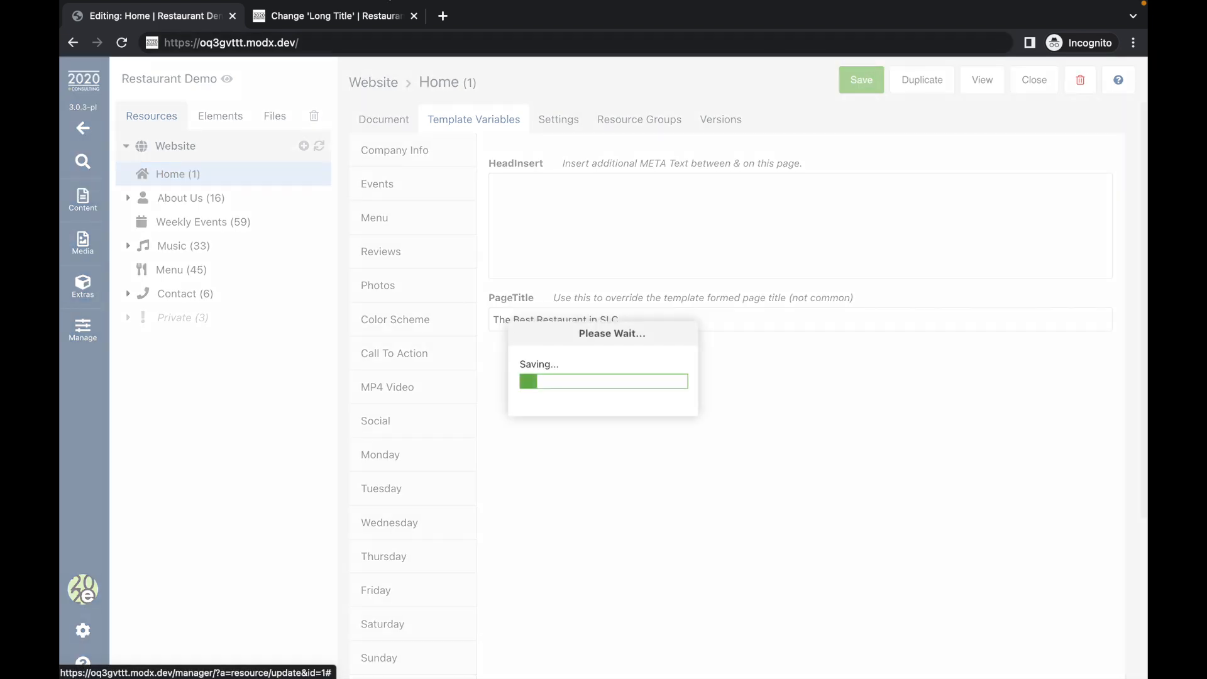
{"action": "left_click", "coordinate": [362, 18]}
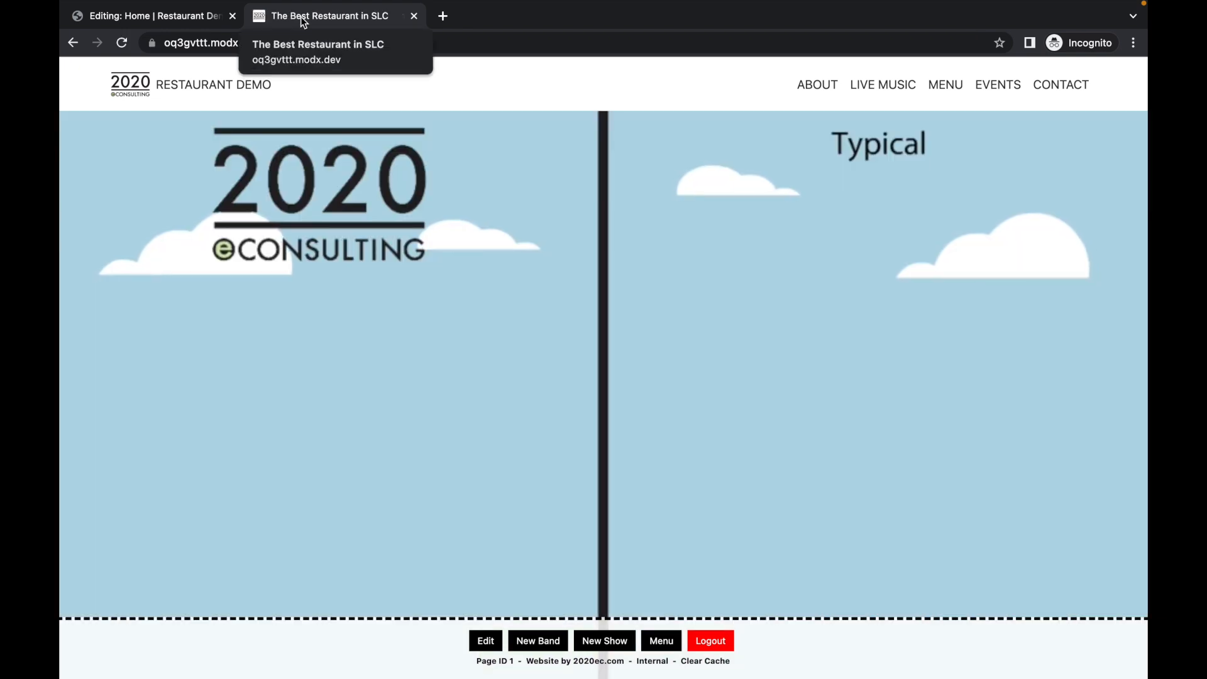
Step: Move the text "The Best Restaurant in SLC" from PageTitle to the Home page's Long Title, replacing the placeholder
{"action": "left_click", "coordinate": [197, 18]}
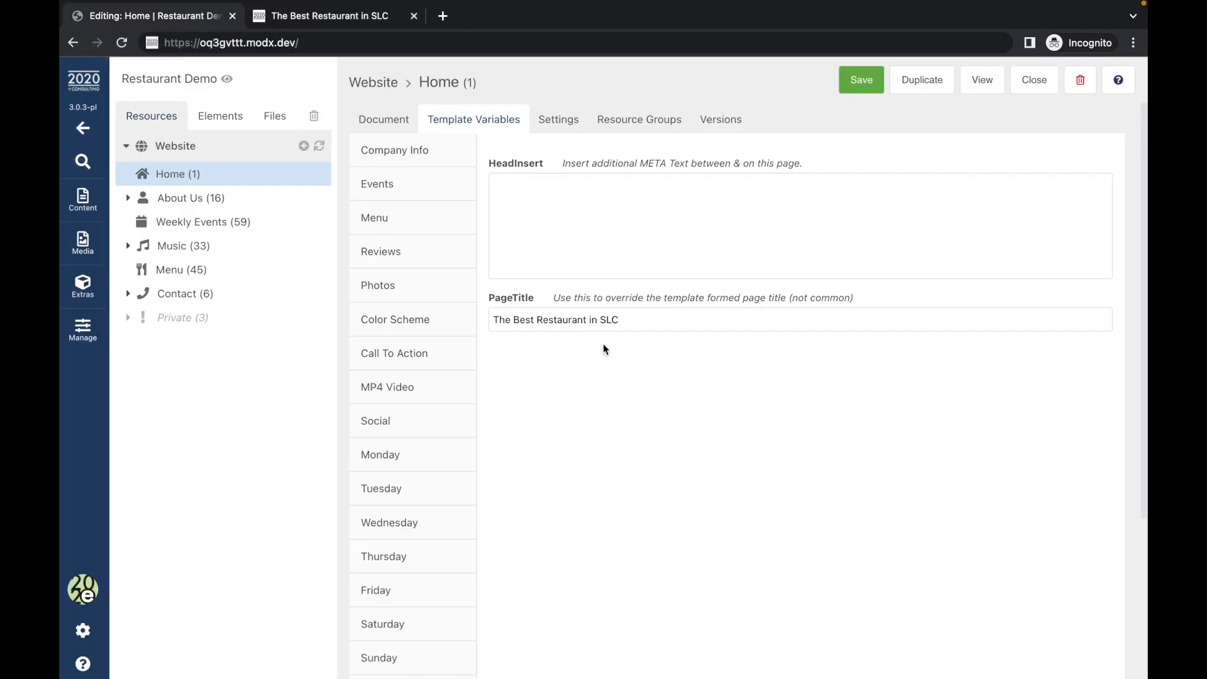
{"action": "triple_click", "coordinate": [642, 321]}
{"action": "key", "text": "ctrl+c"}
{"action": "key", "text": "BackSpace"}
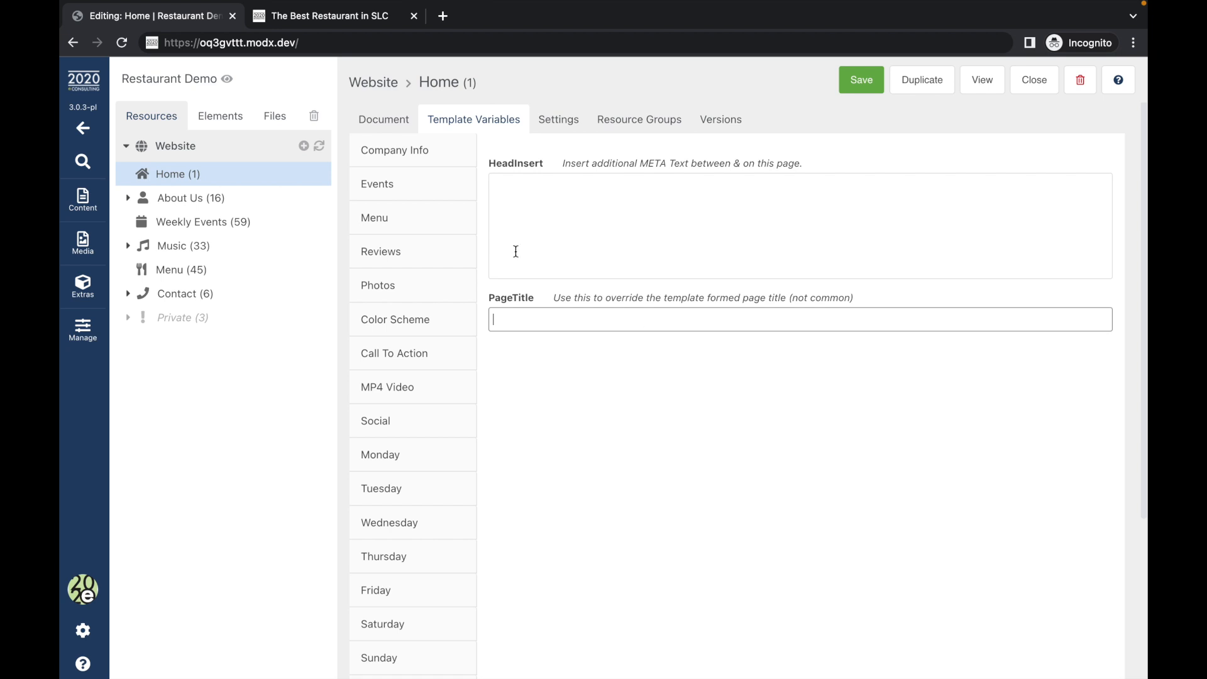
{"action": "left_click", "coordinate": [378, 118]}
{"action": "mouse_move", "coordinate": [387, 224]}
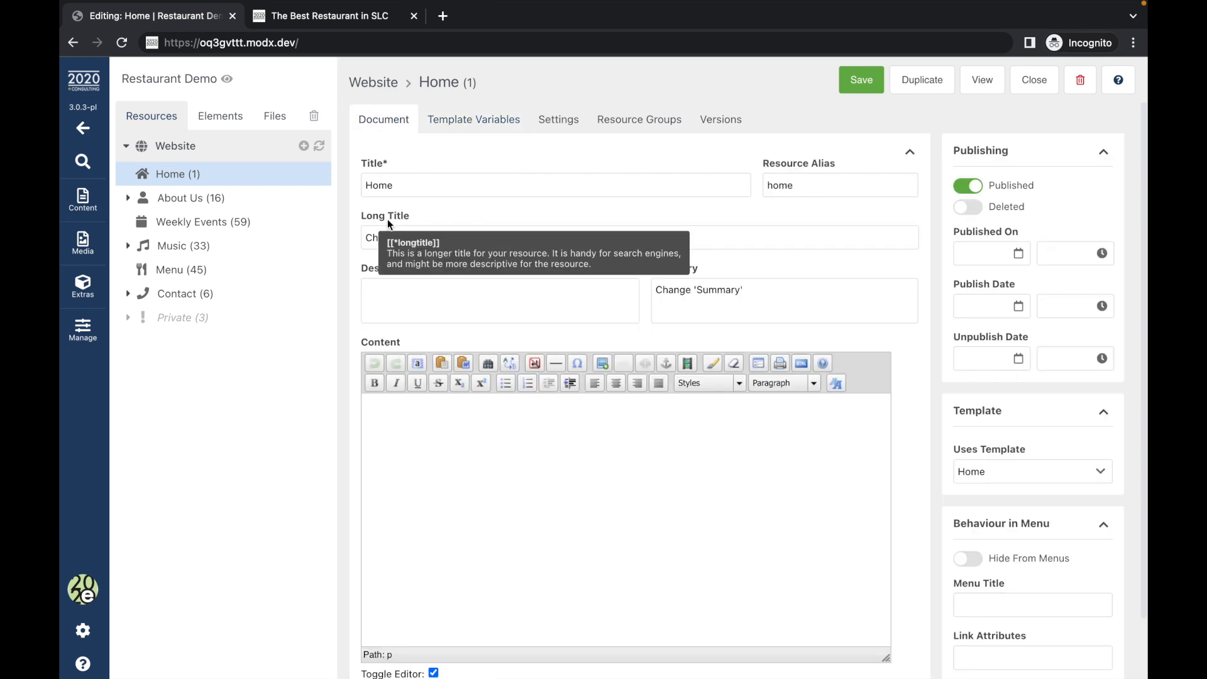
{"action": "triple_click", "coordinate": [493, 237]}
{"action": "key", "text": "ctrl+v"}
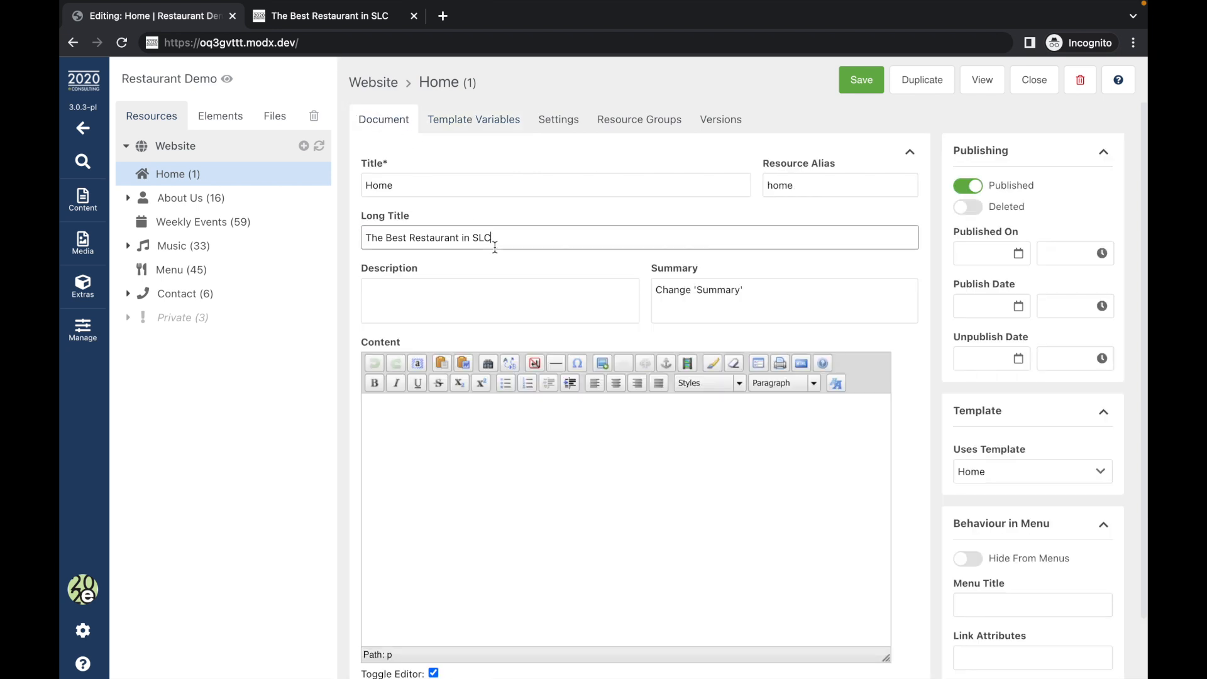
Step: Save the Home page, reload the live site and view its main heading
{"action": "left_click", "coordinate": [861, 80]}
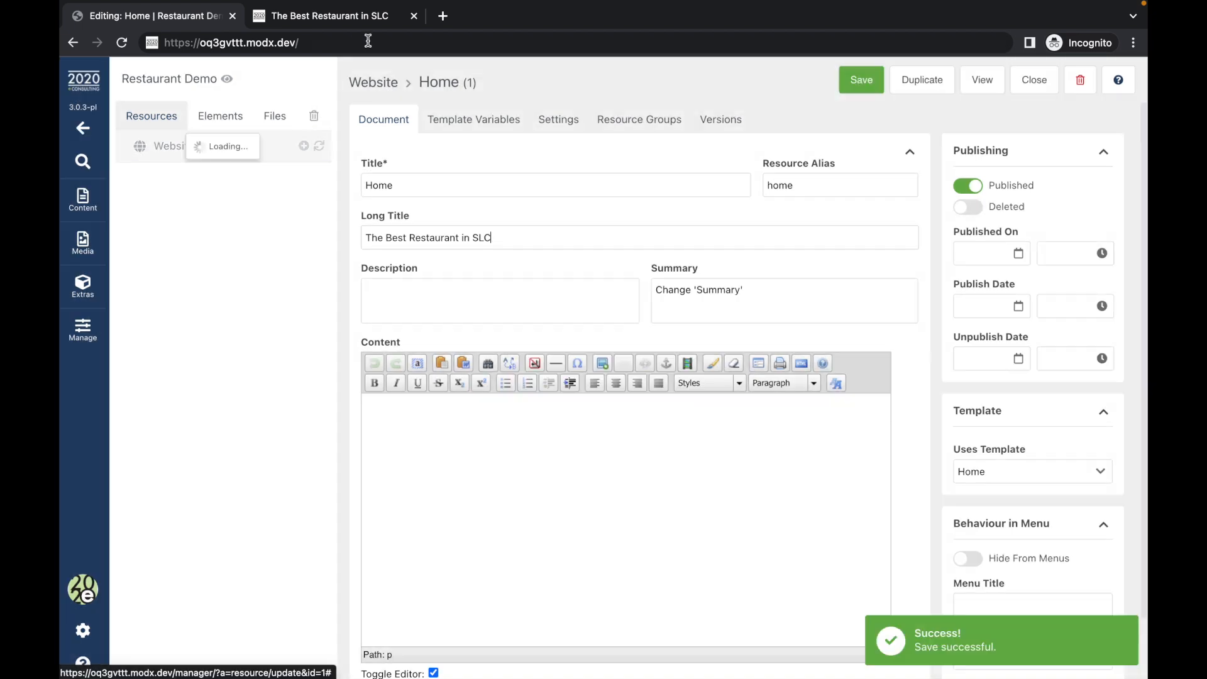
{"action": "left_click", "coordinate": [337, 24]}
{"action": "left_click", "coordinate": [339, 42]}
{"action": "key", "text": "Return"}
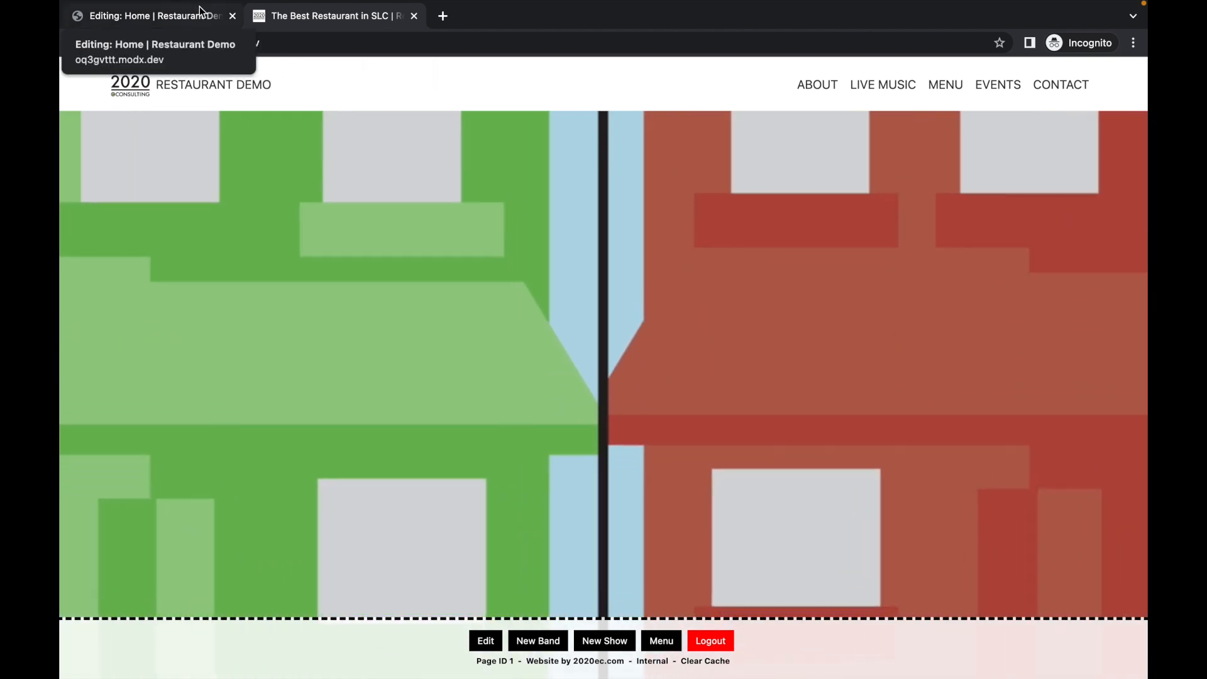
{"action": "scroll", "coordinate": [473, 183], "scroll_direction": "down", "scroll_amount": 8}
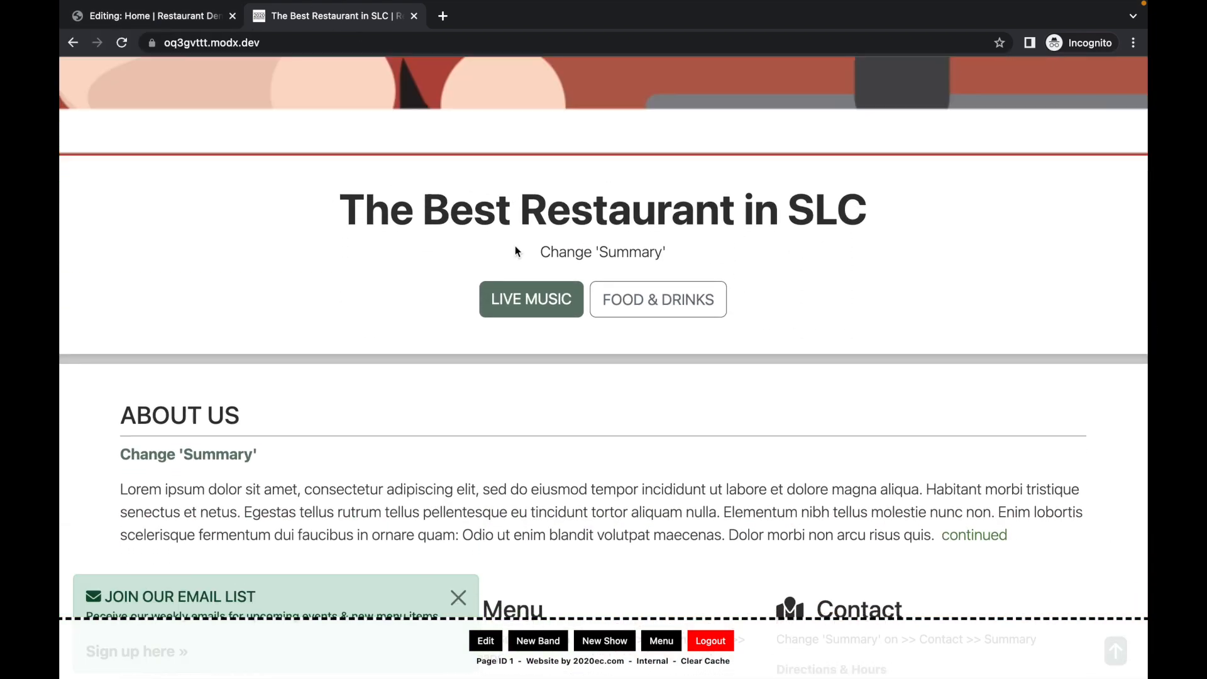
Step: Change the Home page's Summary to "Burgers & Fries", save it and reload the live site
{"action": "left_click", "coordinate": [154, 16]}
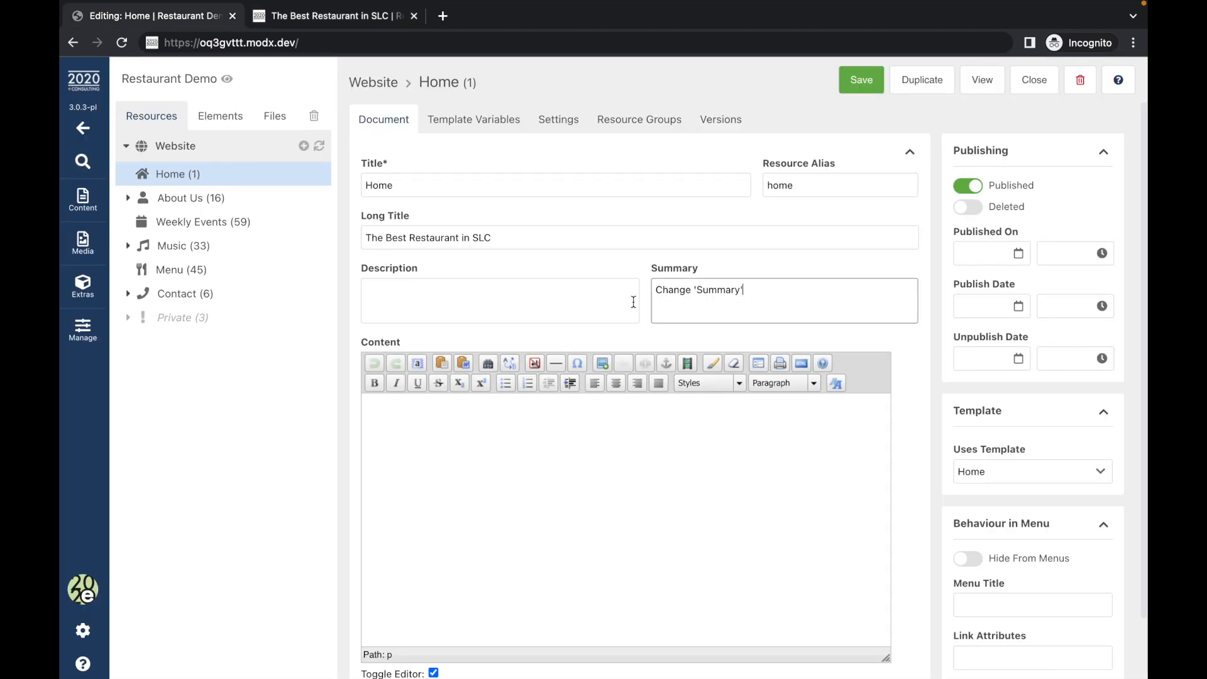
{"action": "key", "text": "super+a"}
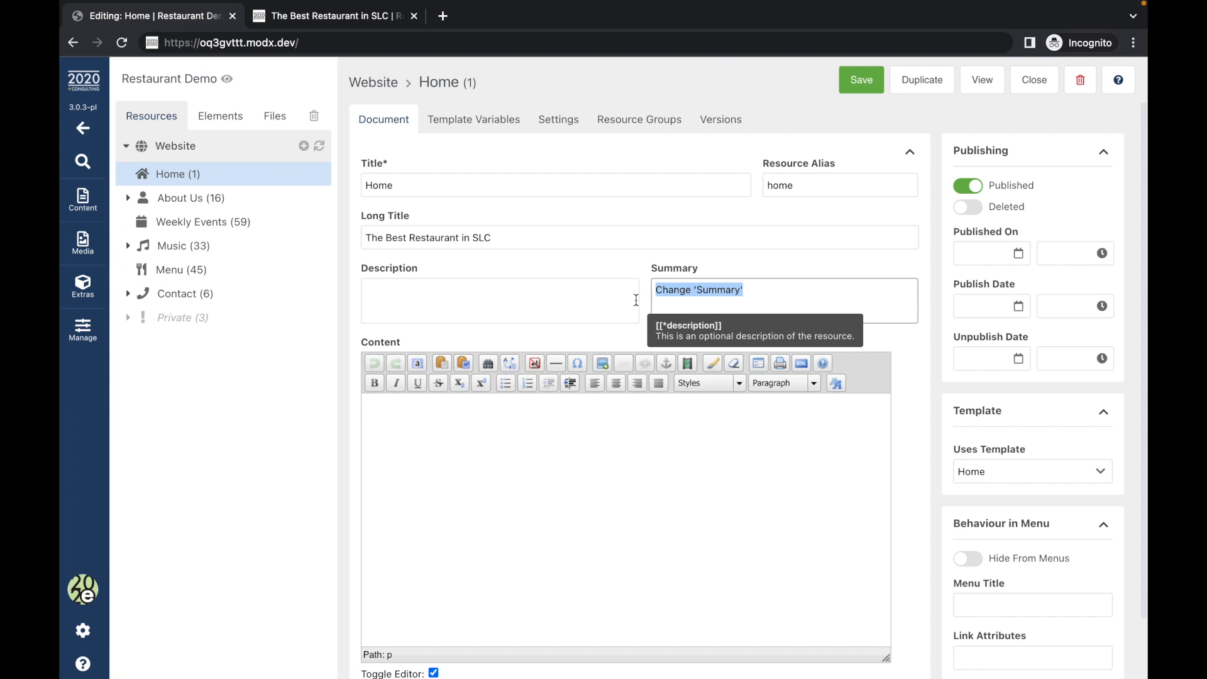
{"action": "type", "text": "Burgers & Fries"}
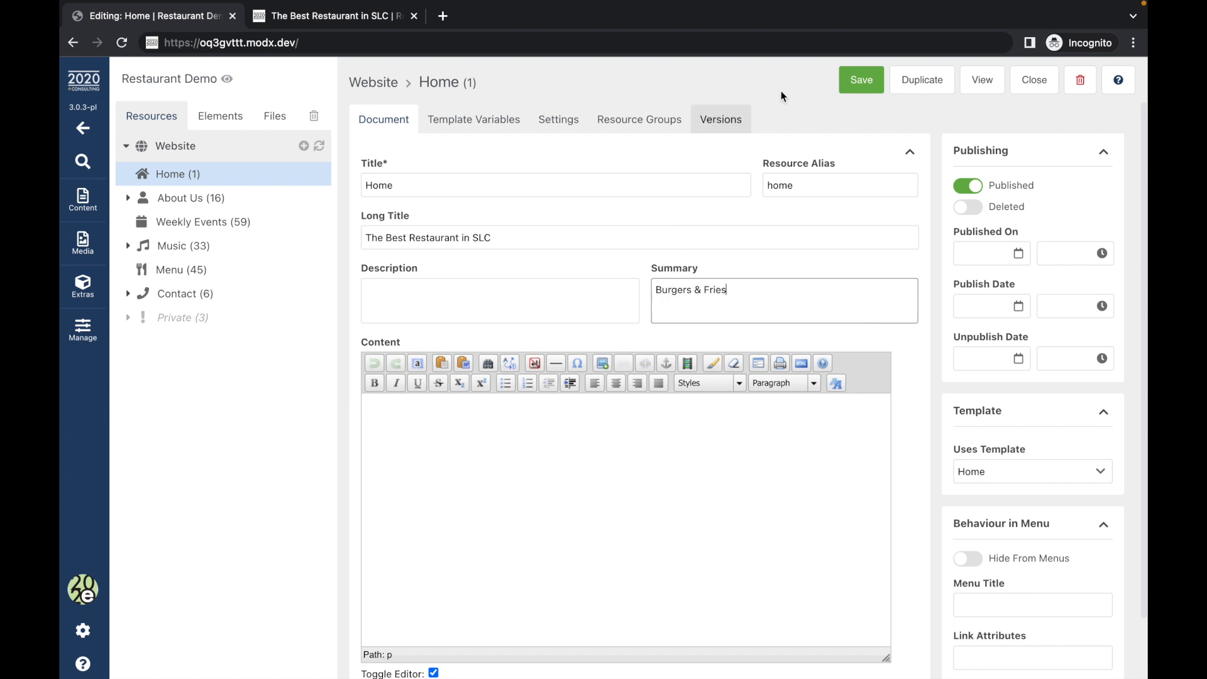
{"action": "left_click", "coordinate": [861, 80]}
{"action": "left_click", "coordinate": [356, 22]}
{"action": "key", "text": "super+r"}
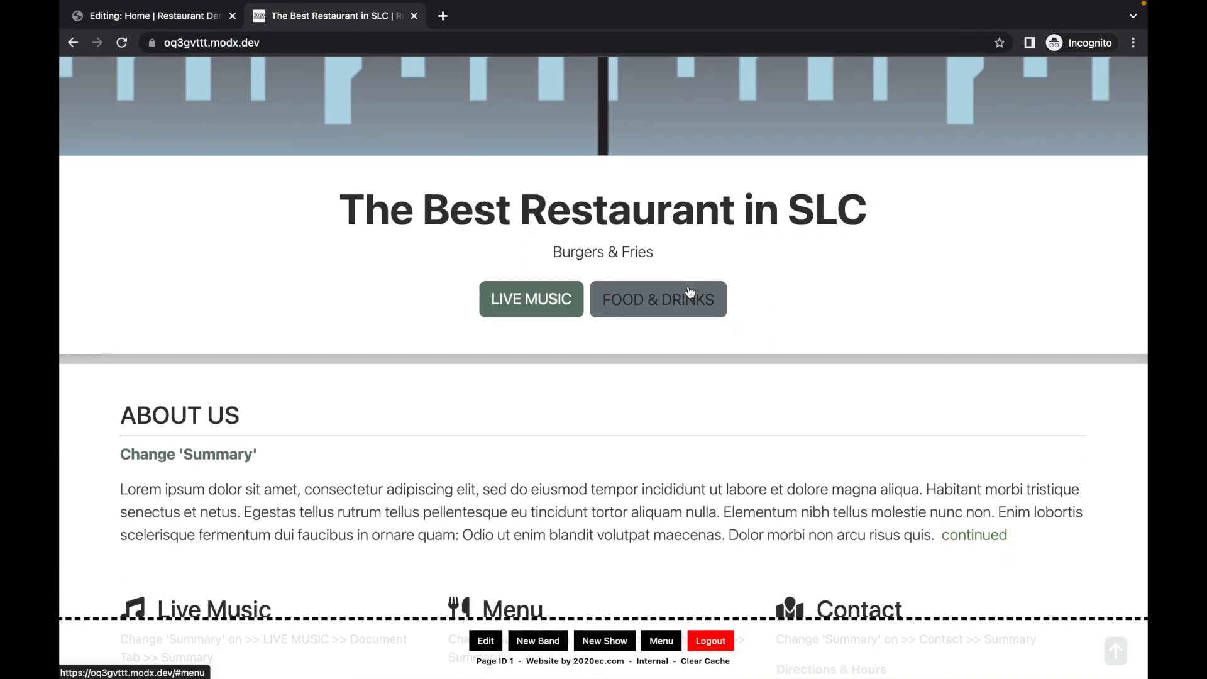
Step: Open the internal site at oq3gvttt.modx.dev/in and view its To Do's list of pages needing completion
{"action": "left_click", "coordinate": [182, 22]}
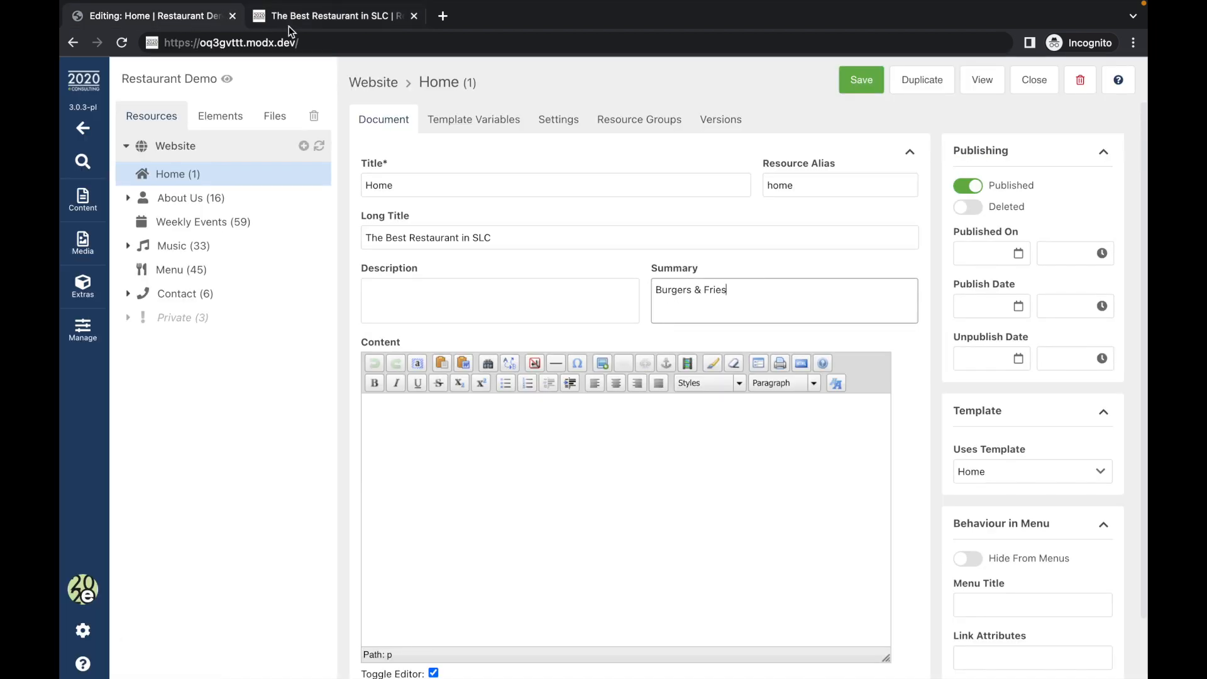
{"action": "left_click", "coordinate": [319, 42]}
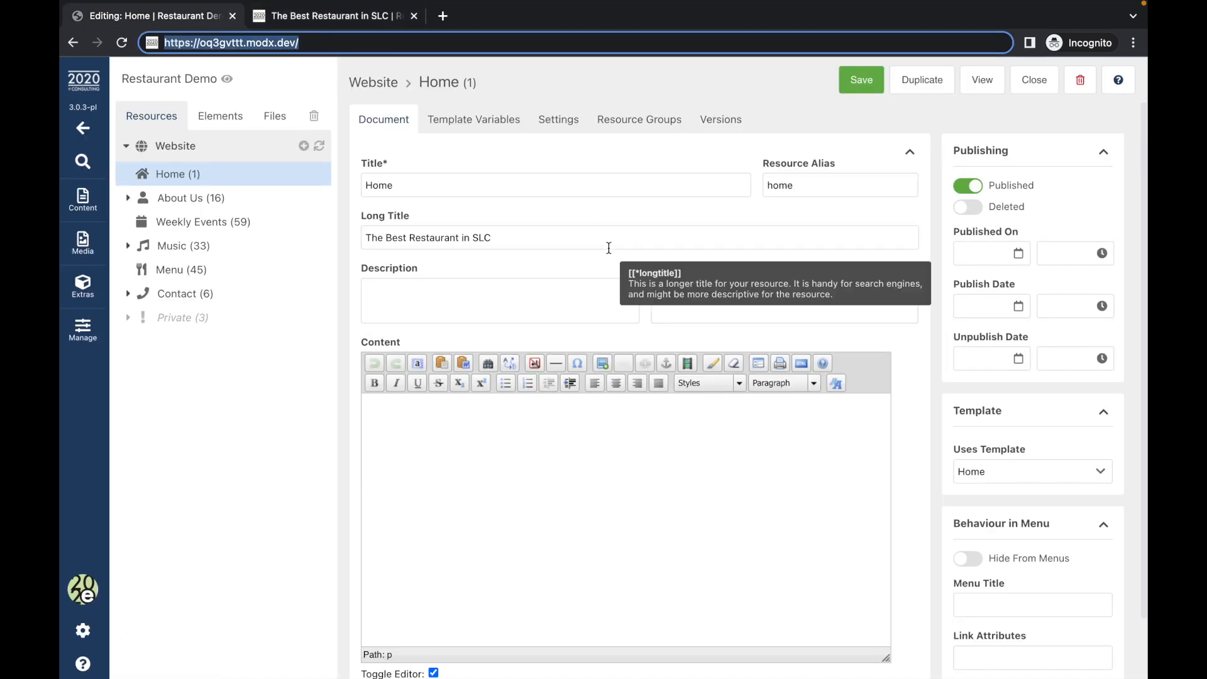
{"action": "key", "text": "Right"}
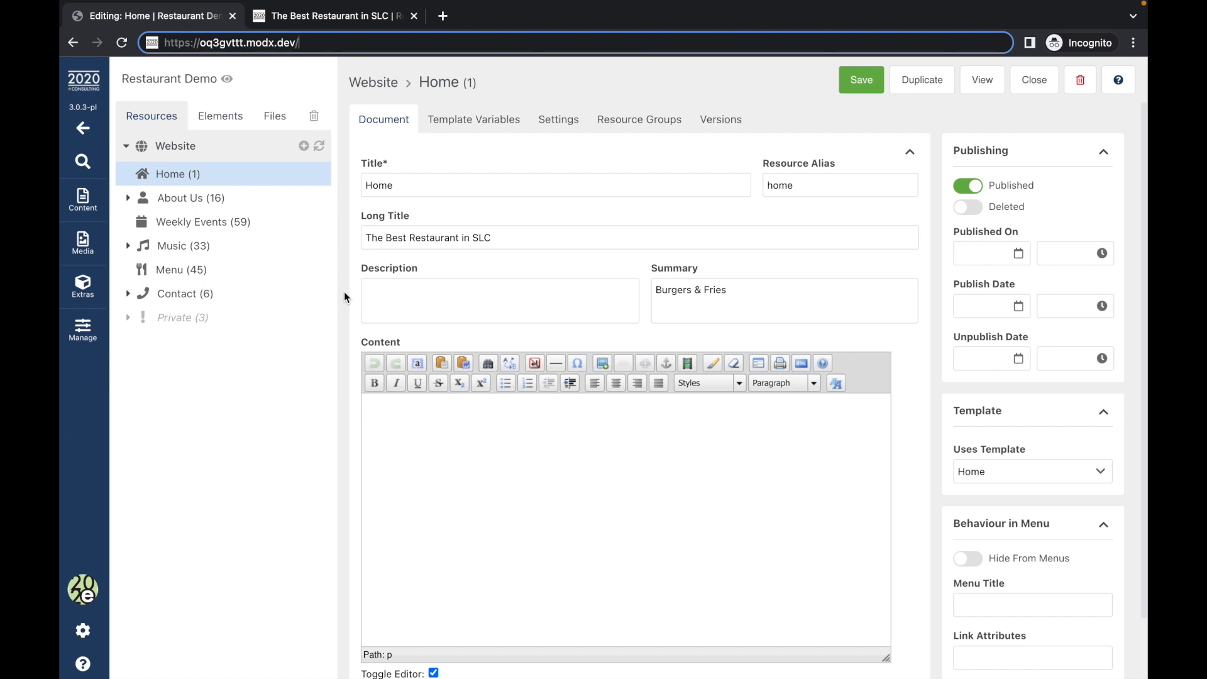
{"action": "type", "text": "in"}
{"action": "key", "text": "Return"}
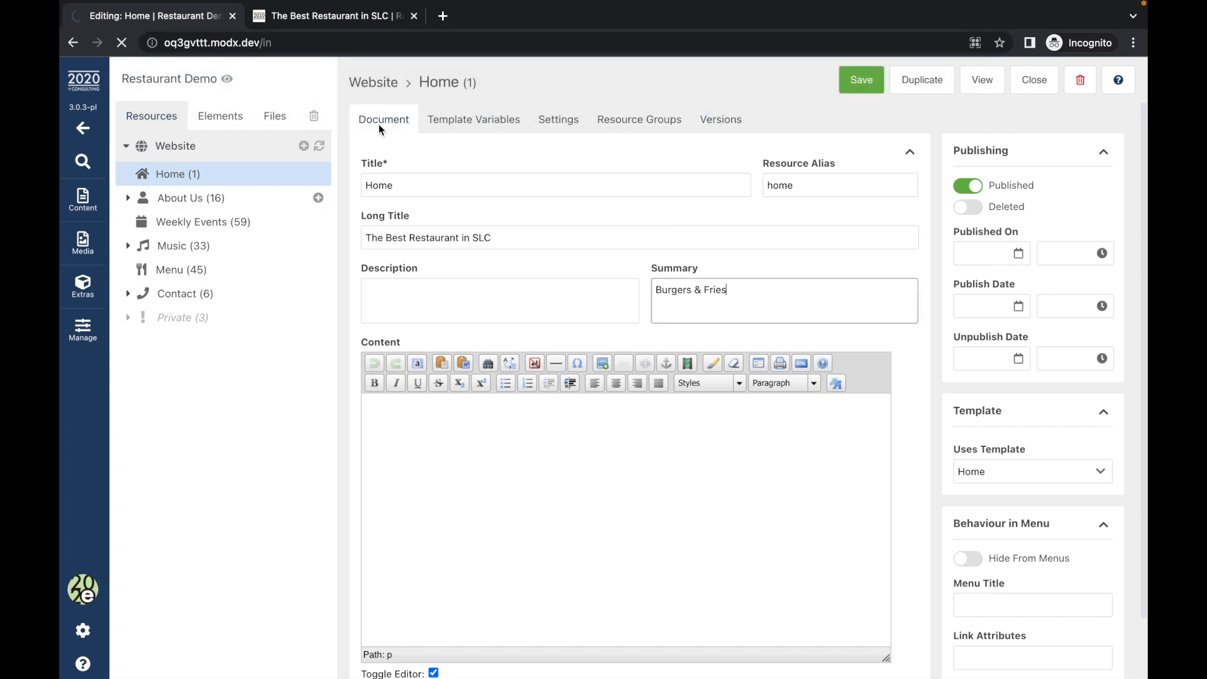
{"action": "scroll", "coordinate": [523, 244], "scroll_direction": "down", "scroll_amount": 1}
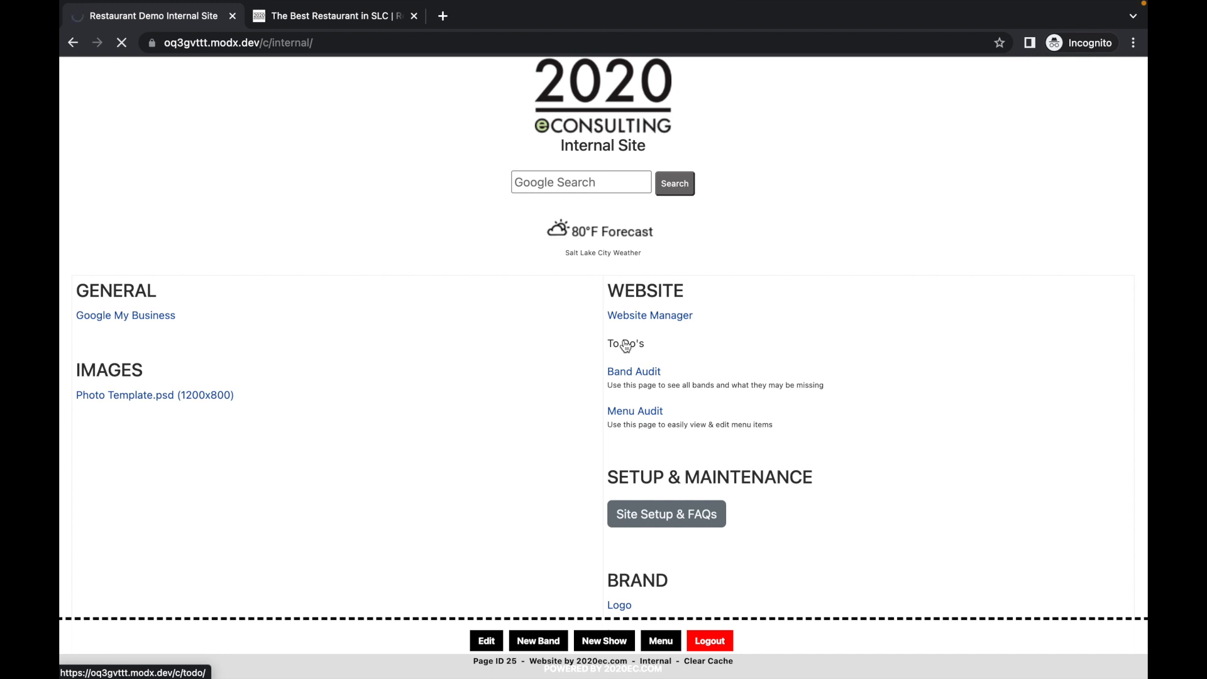
{"action": "scroll", "coordinate": [391, 173], "scroll_direction": "down", "scroll_amount": 3}
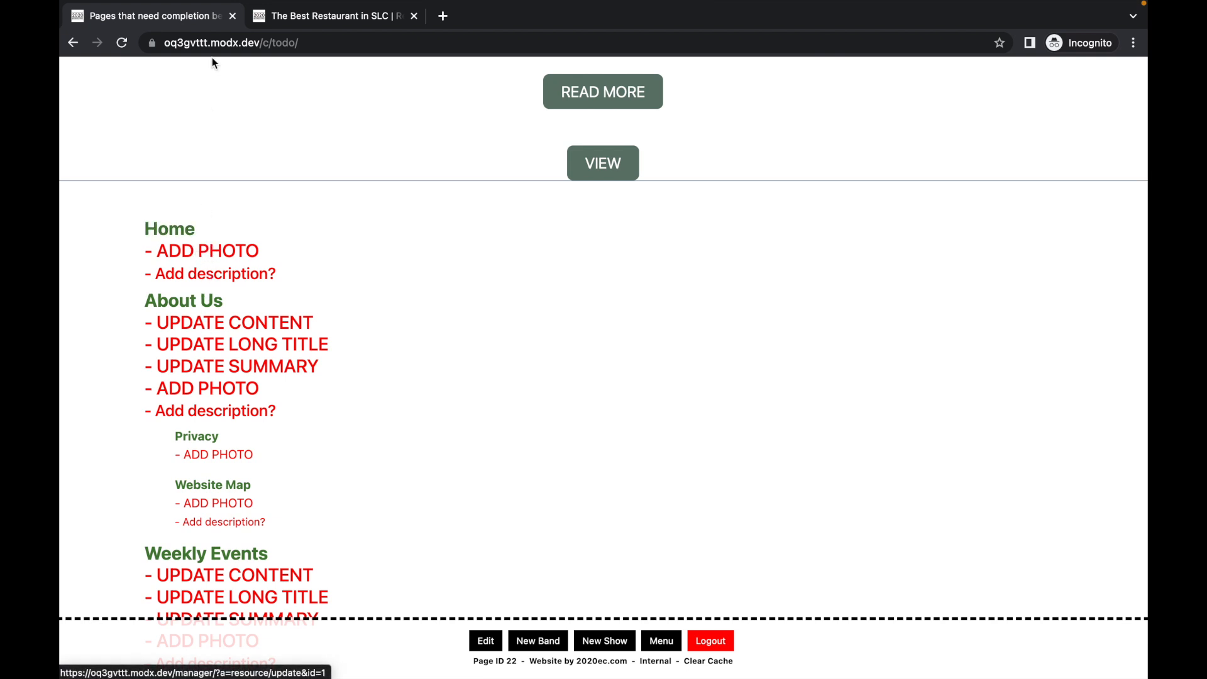
Step: Open the Home page for editing from the to-do list and show its photo template variables
{"action": "left_click", "coordinate": [333, 17]}
{"action": "left_click", "coordinate": [203, 16]}
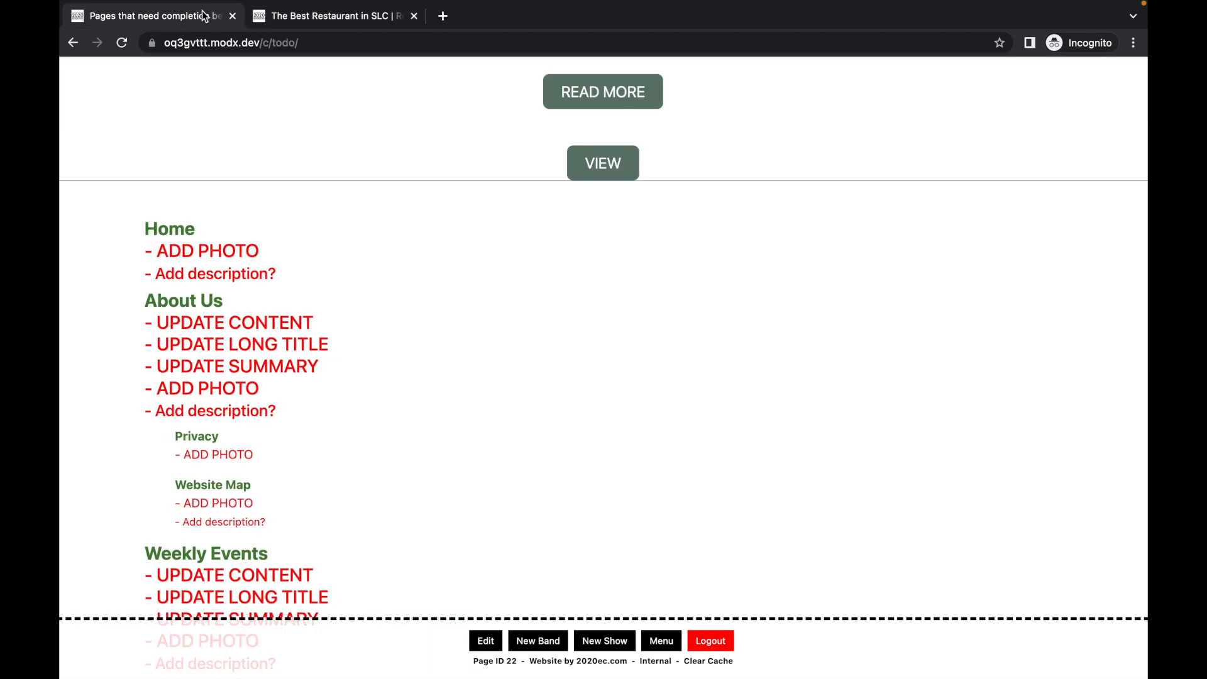
{"action": "left_click", "coordinate": [217, 252]}
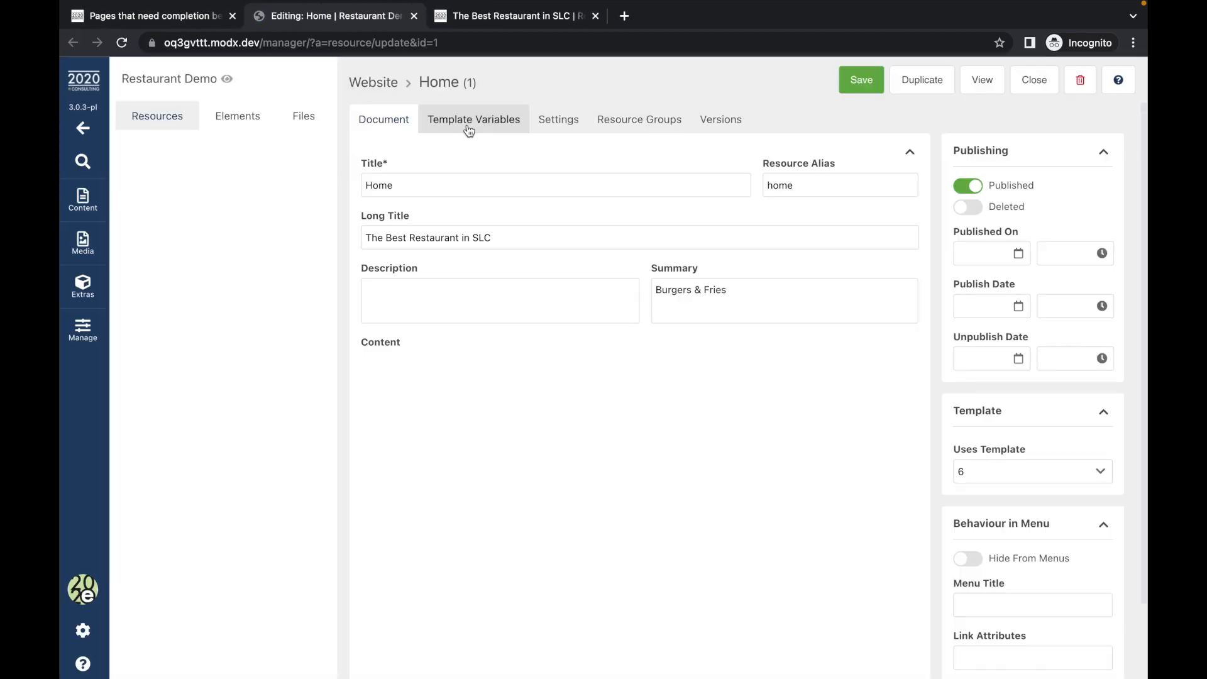
{"action": "left_click", "coordinate": [468, 128]}
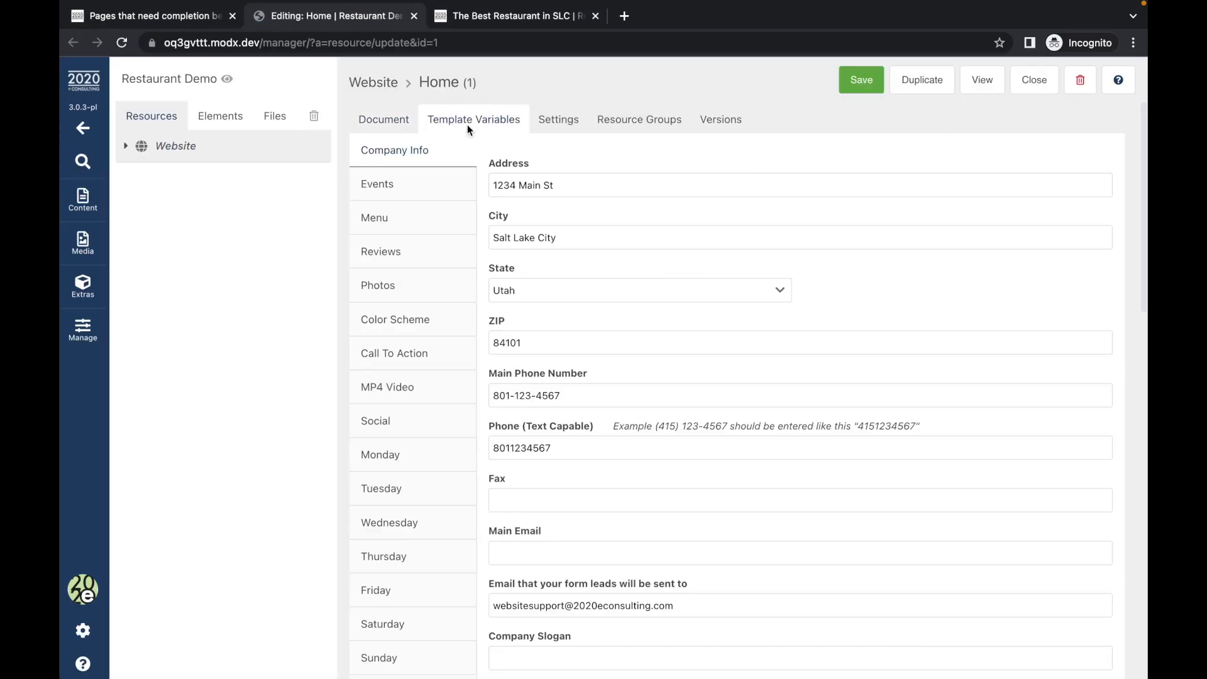
{"action": "left_click", "coordinate": [397, 286]}
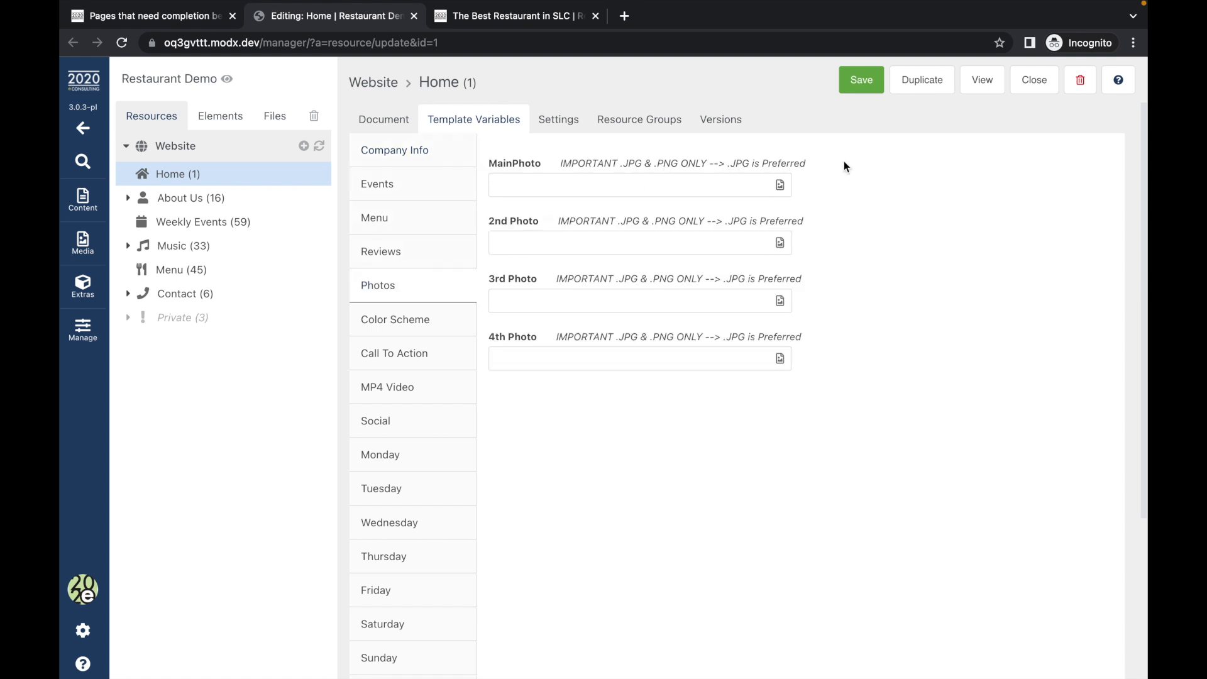
Step: Browse for the MainPhoto image and upload band.jpeg from the DEMO SITE folder into Images/Hero
{"action": "left_click", "coordinate": [769, 186]}
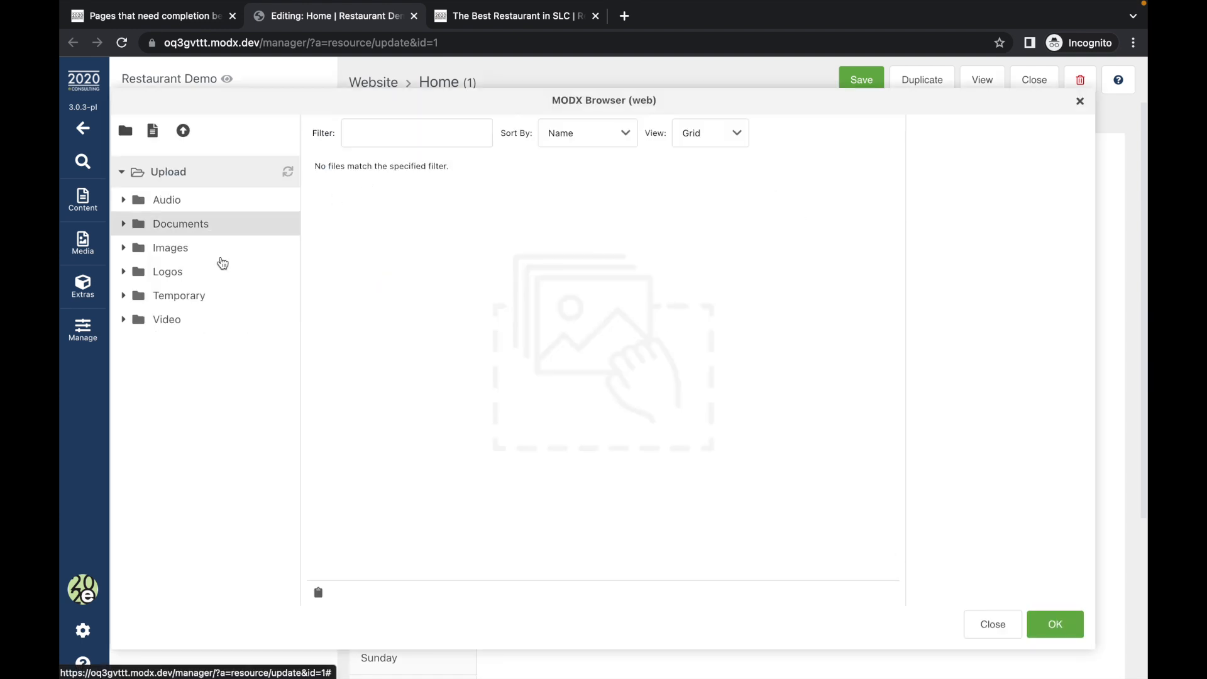
{"action": "left_click", "coordinate": [181, 250]}
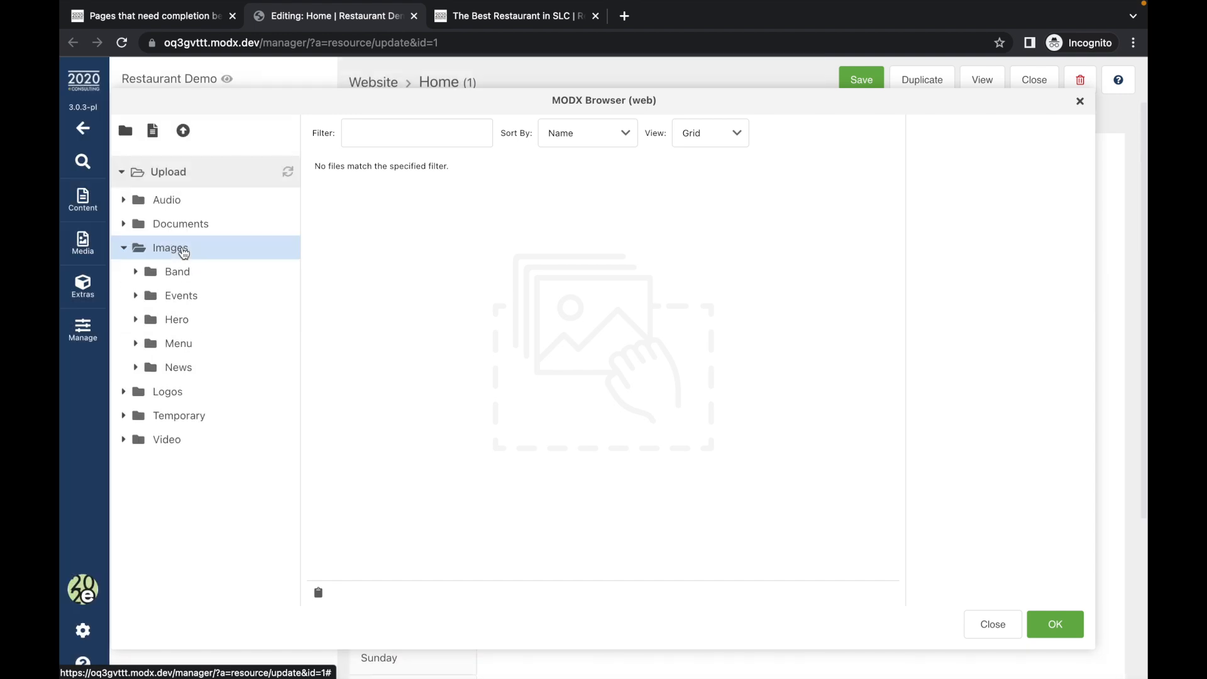
{"action": "left_click", "coordinate": [176, 322]}
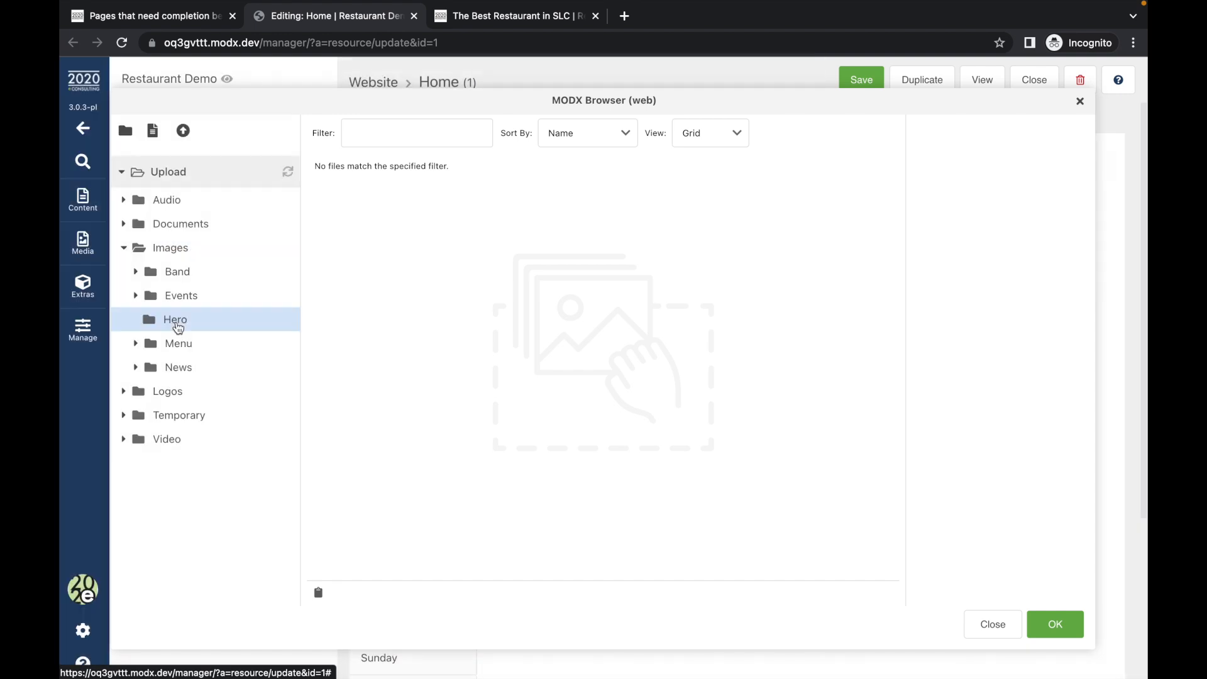
{"action": "right_click", "coordinate": [178, 326]}
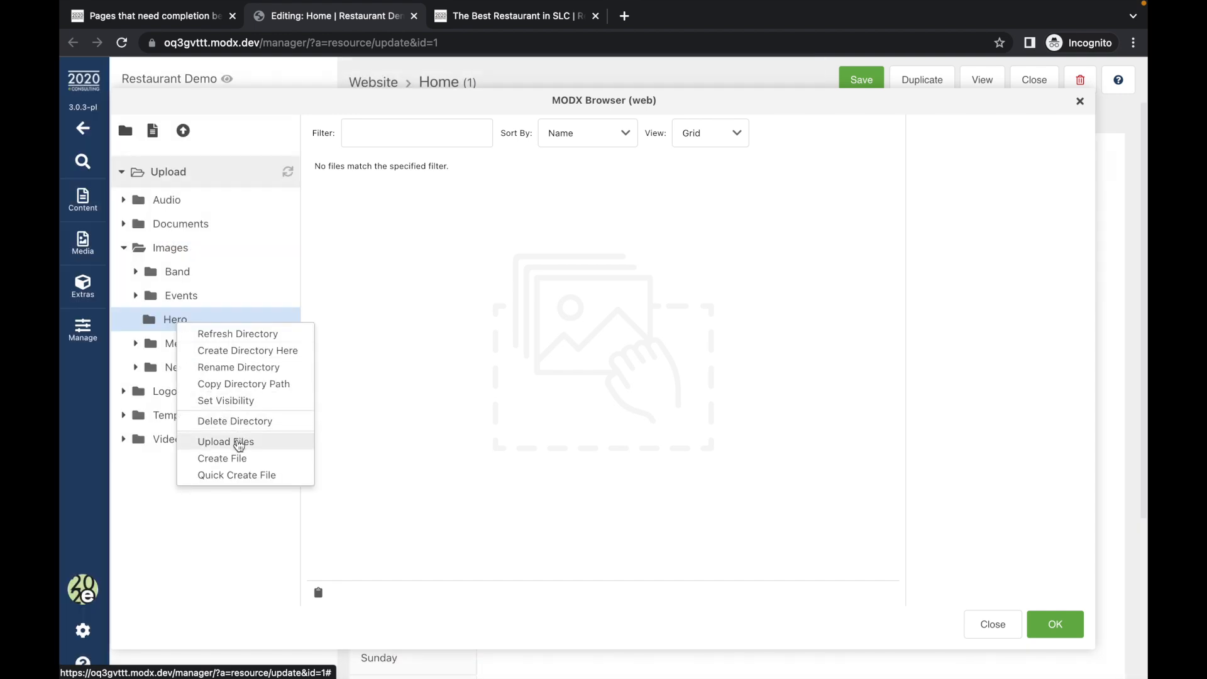
{"action": "left_click", "coordinate": [187, 133]}
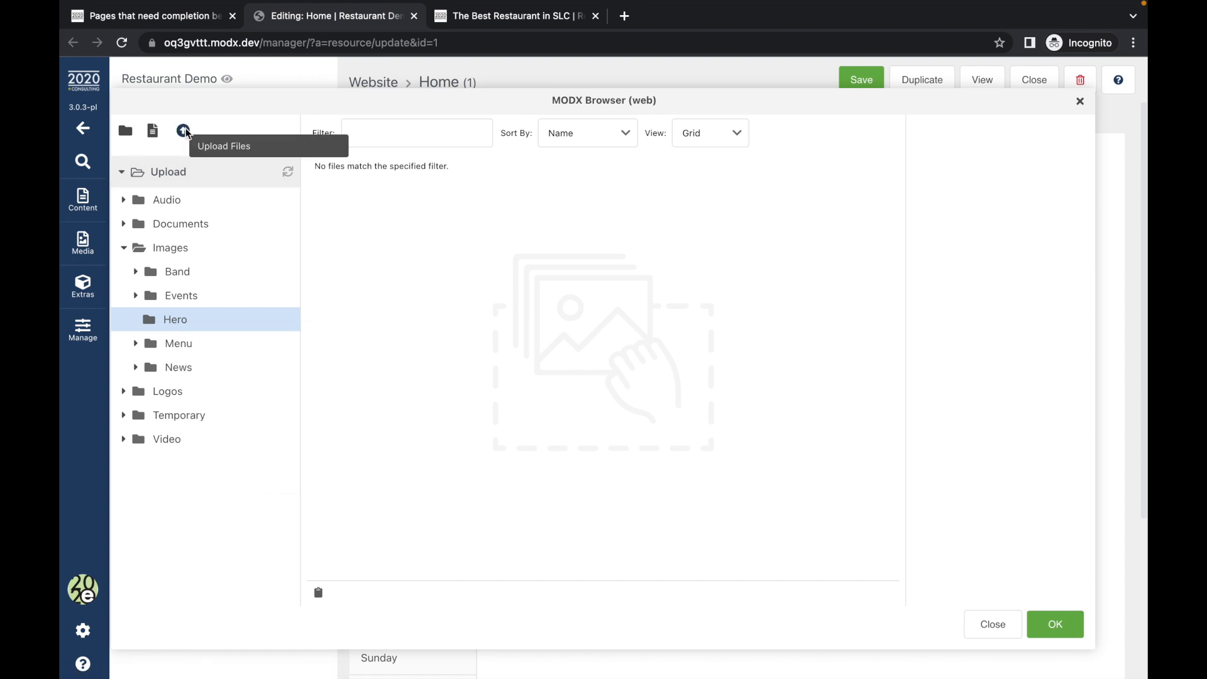
{"action": "left_click", "coordinate": [183, 131]}
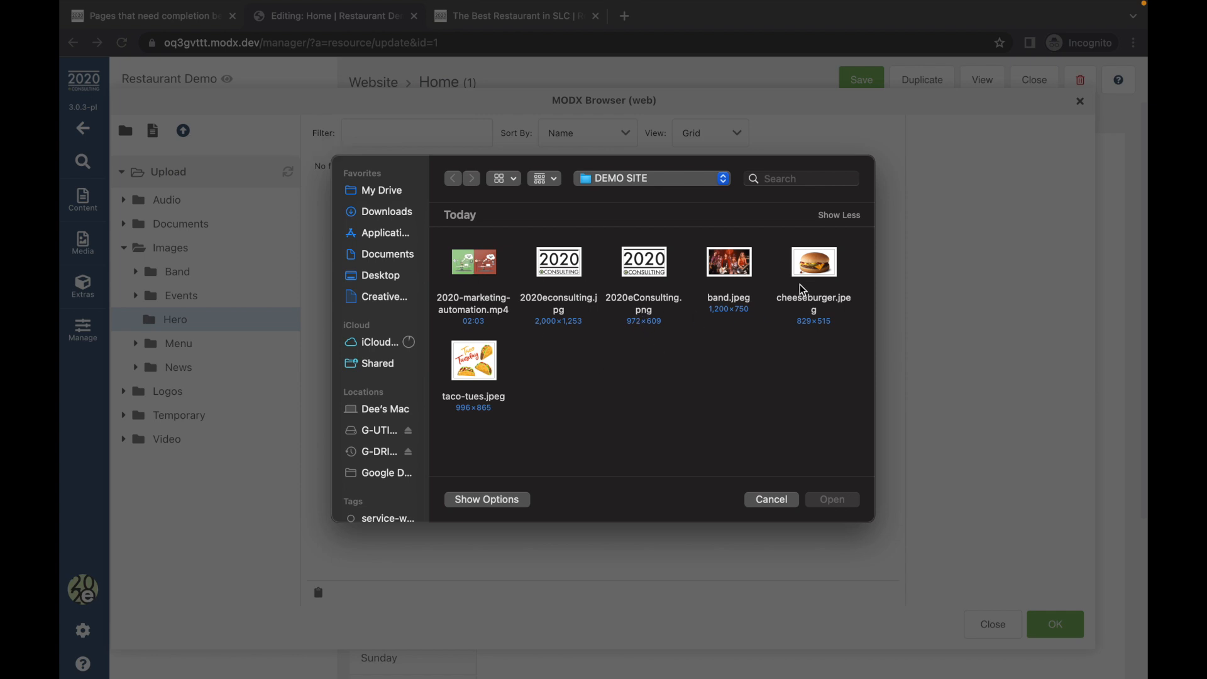
{"action": "left_click", "coordinate": [729, 267]}
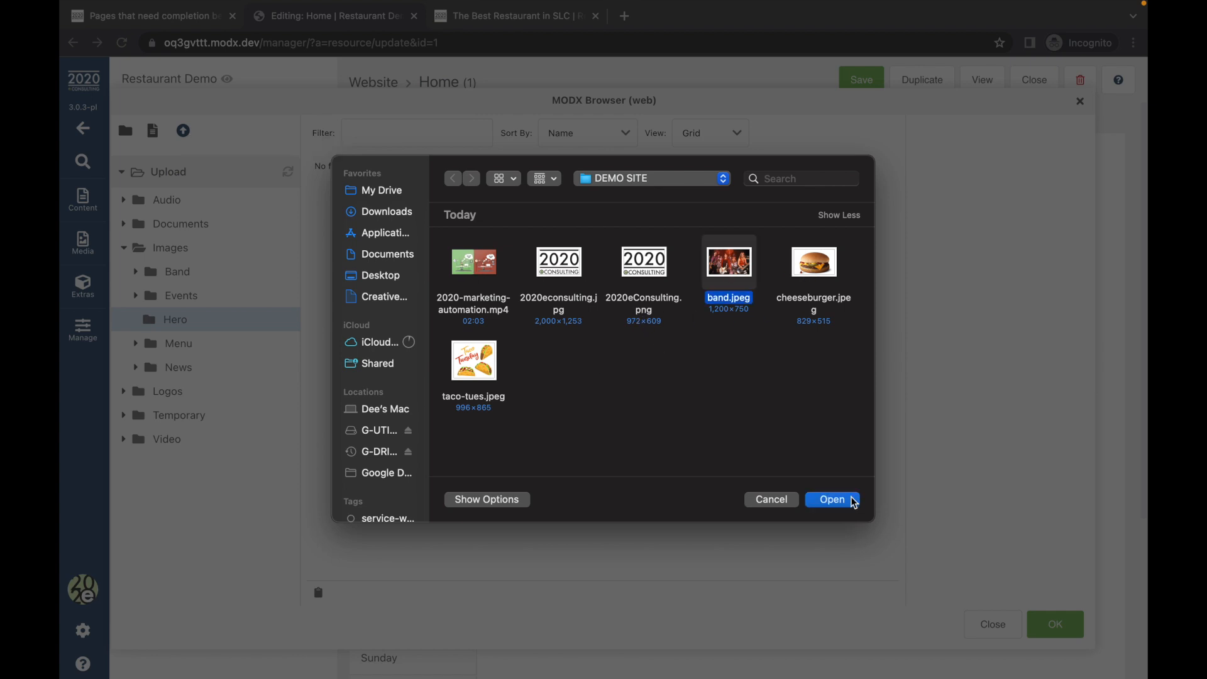
{"action": "left_click", "coordinate": [832, 500]}
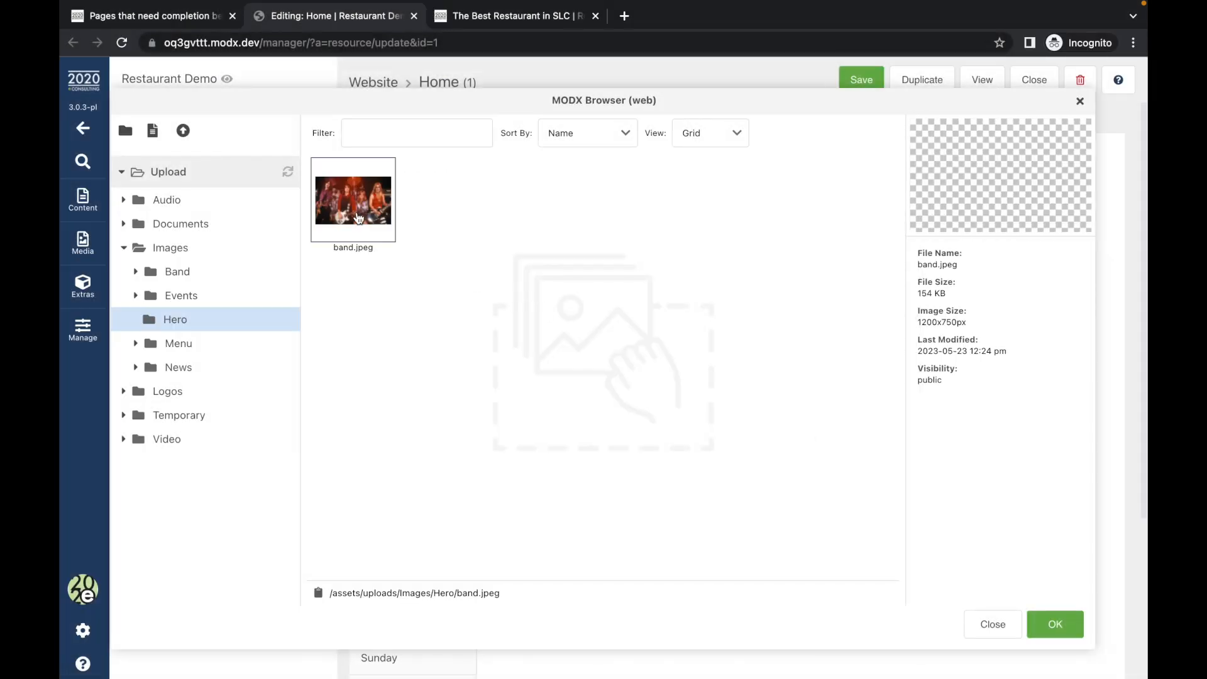
Step: Choose band.jpeg as the Home page's MainPhoto, save the page and reload the live site
{"action": "double_click", "coordinate": [359, 218]}
{"action": "left_click", "coordinate": [861, 80]}
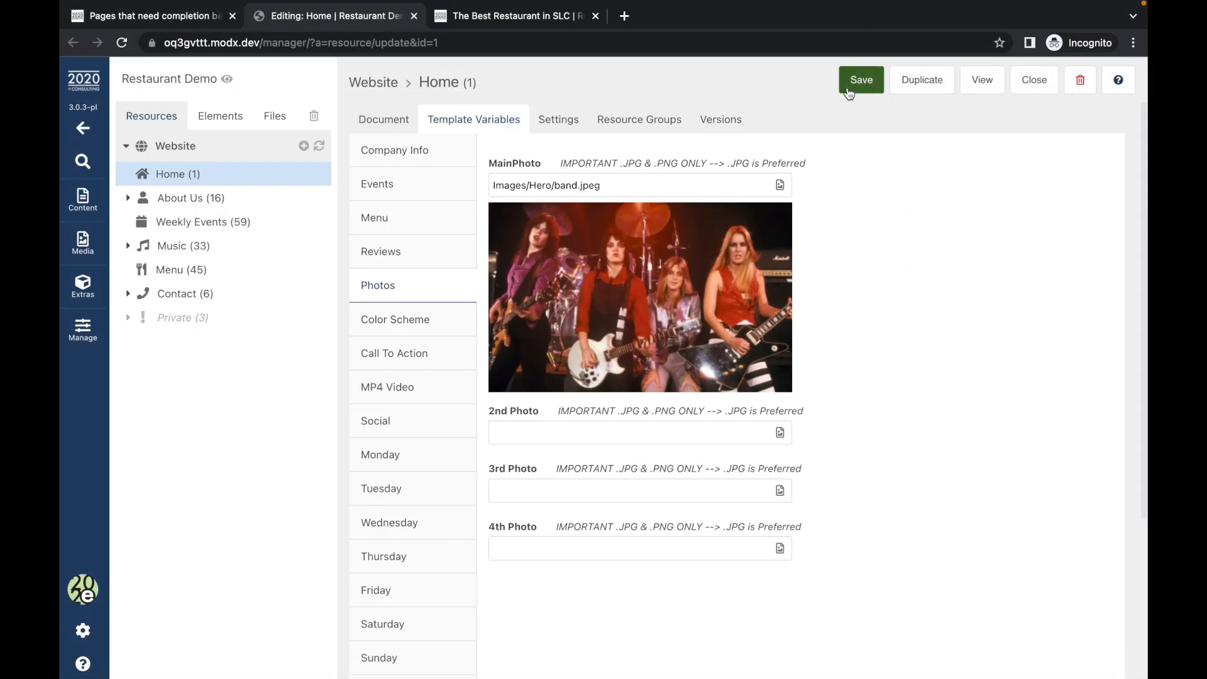
{"action": "left_click", "coordinate": [522, 16]}
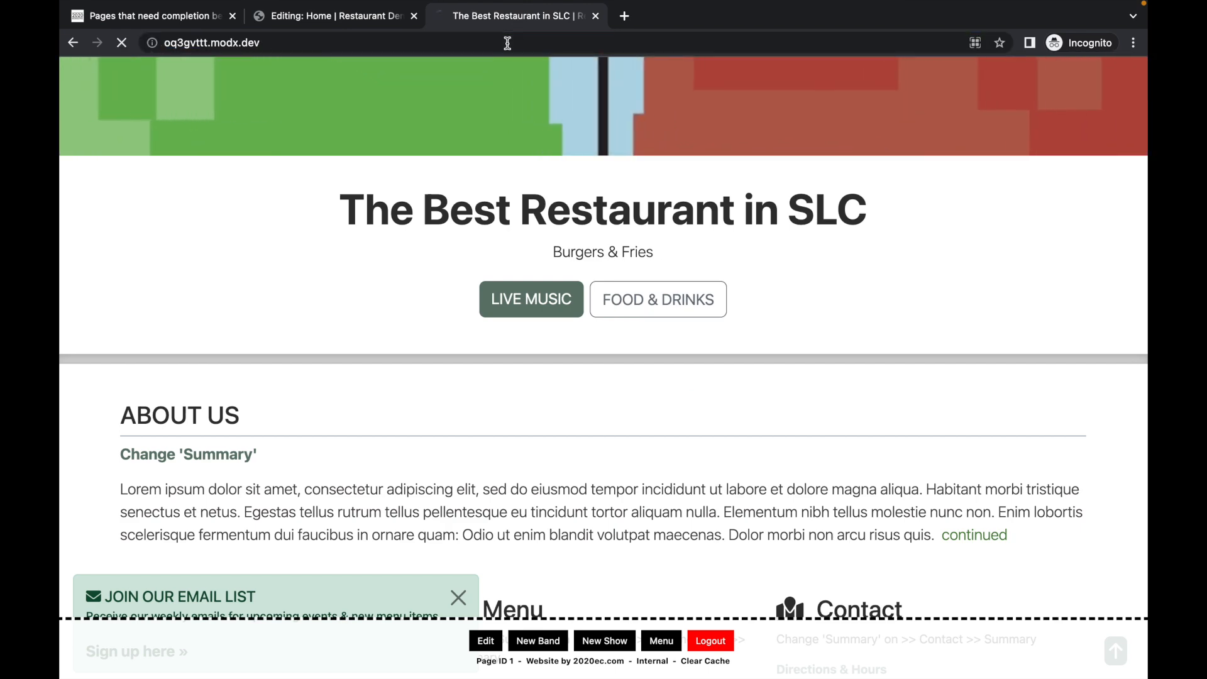
{"action": "key", "text": "super+r"}
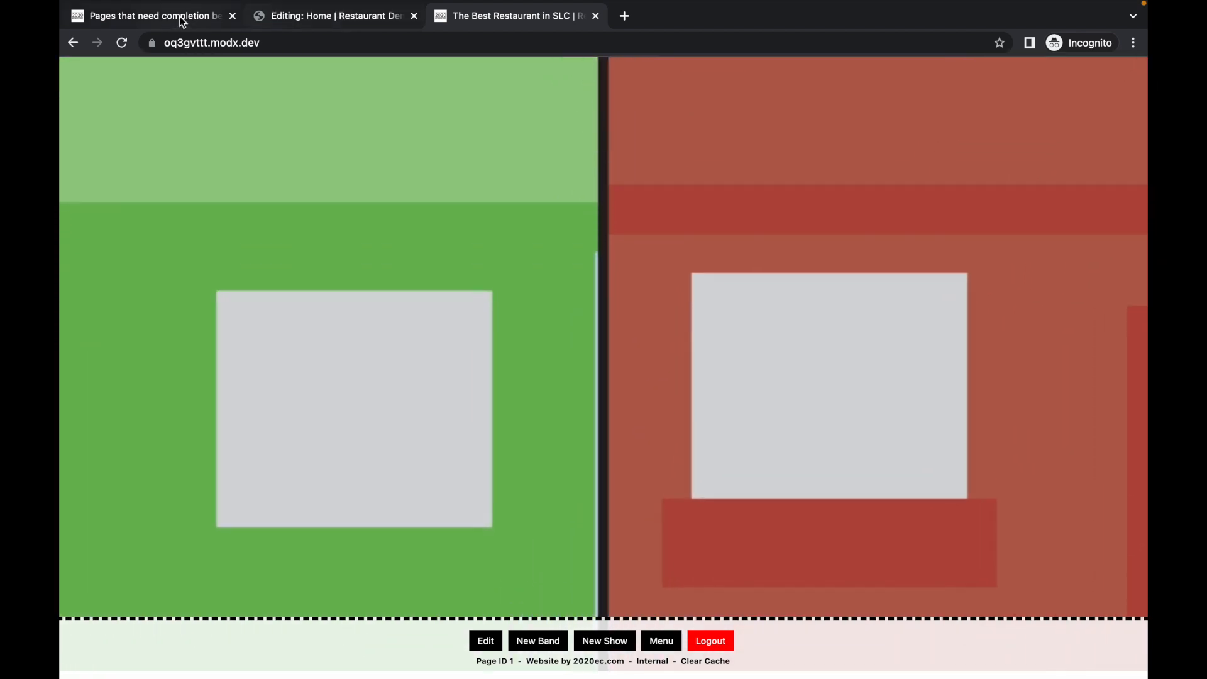
Step: Return to the to-do list and reload it to check the Home page's remaining items
{"action": "left_click", "coordinate": [182, 20]}
{"action": "left_click", "coordinate": [253, 46]}
{"action": "key", "text": "Return"}
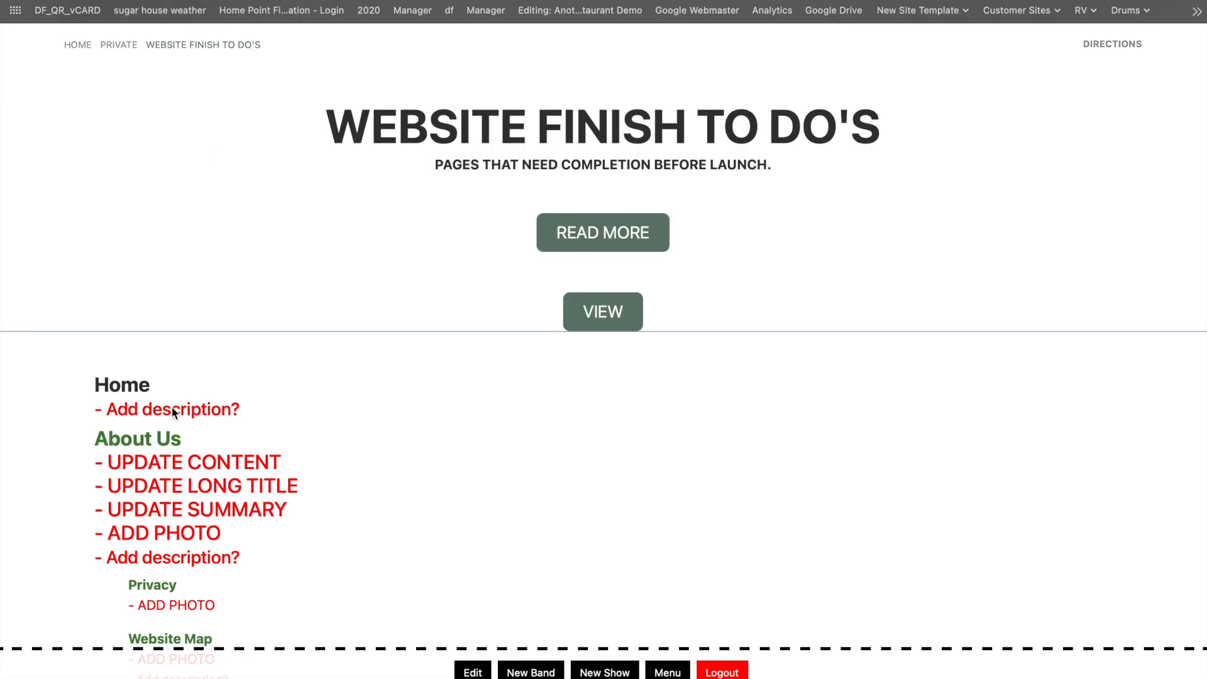
Step: Open the Home page from the to-do list, set its Description to "lihiohoi" and save it
{"action": "key", "text": "super+t"}
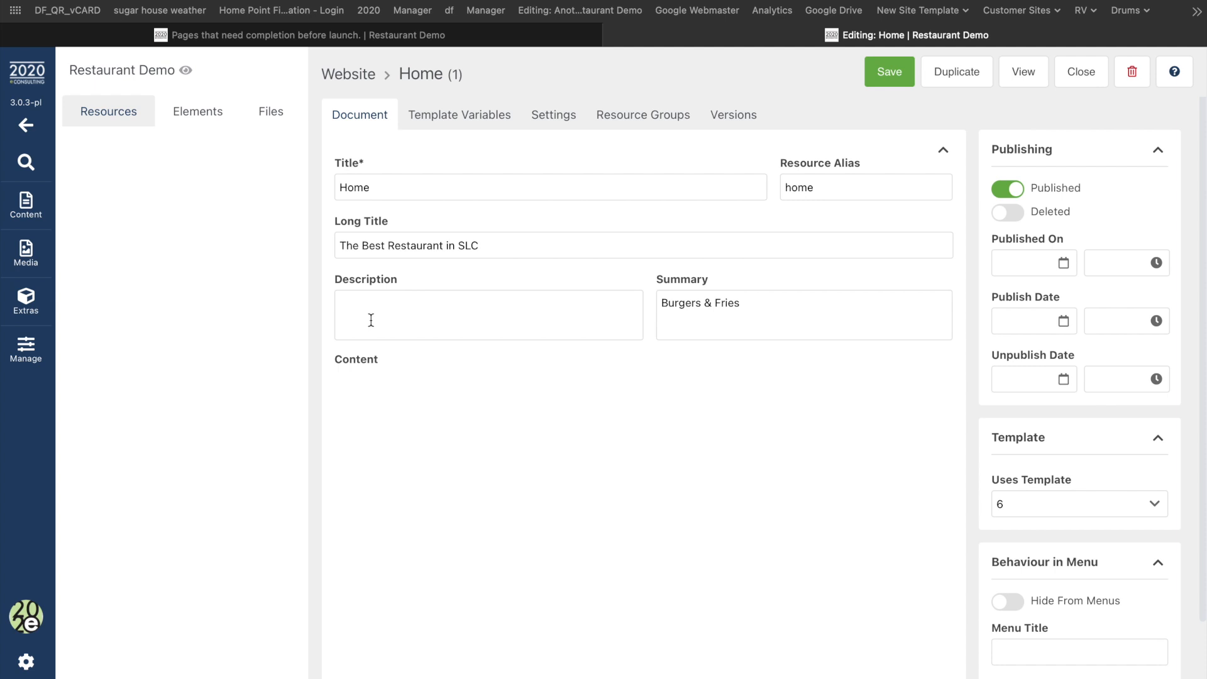
{"action": "left_click", "coordinate": [371, 320]}
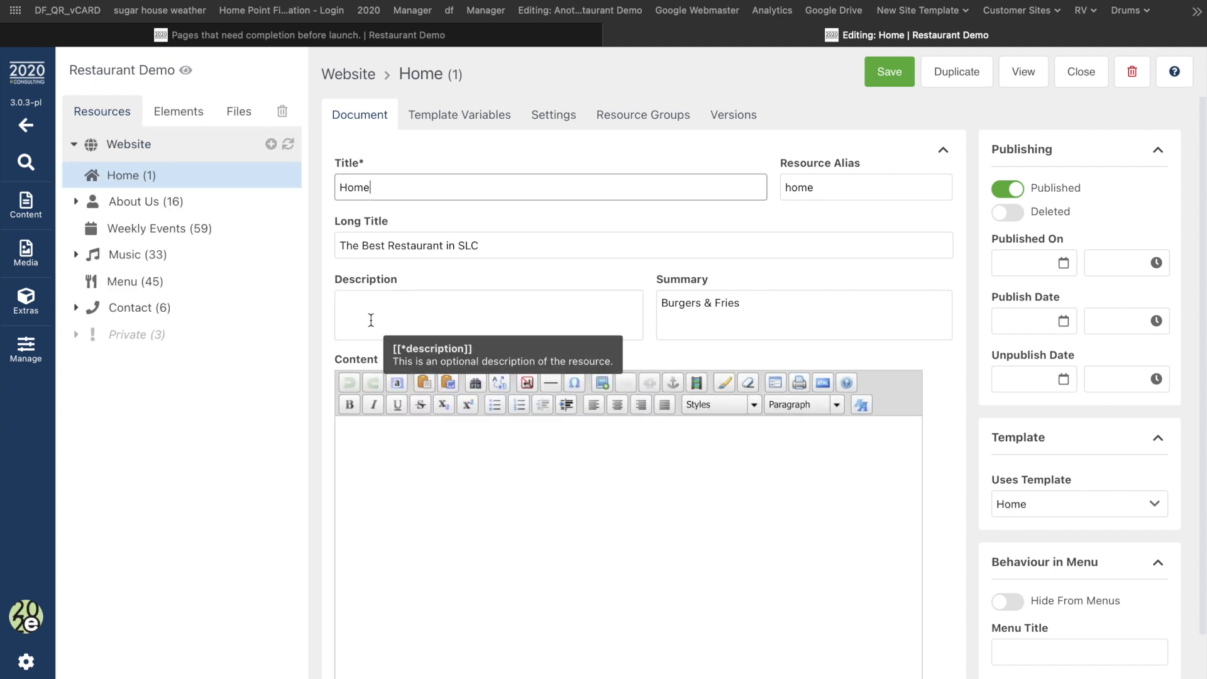
{"action": "type", "text": "gugoi"}
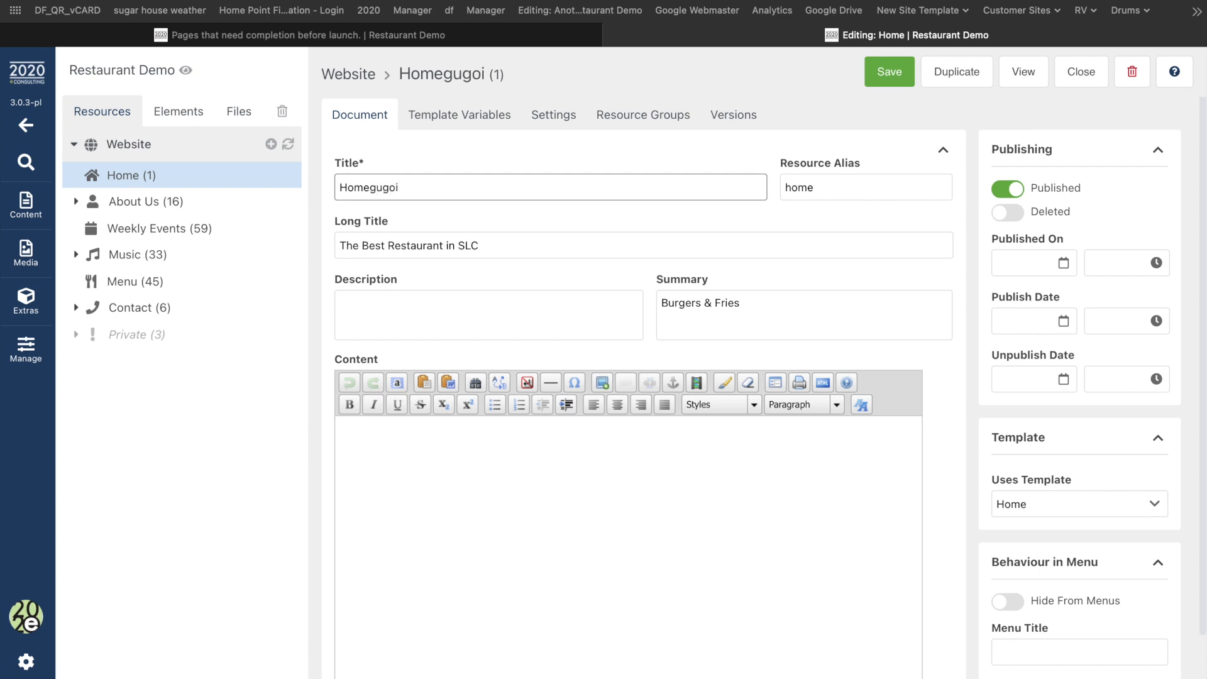
{"action": "left_click", "coordinate": [391, 326]}
{"action": "type", "text": "lihio"}
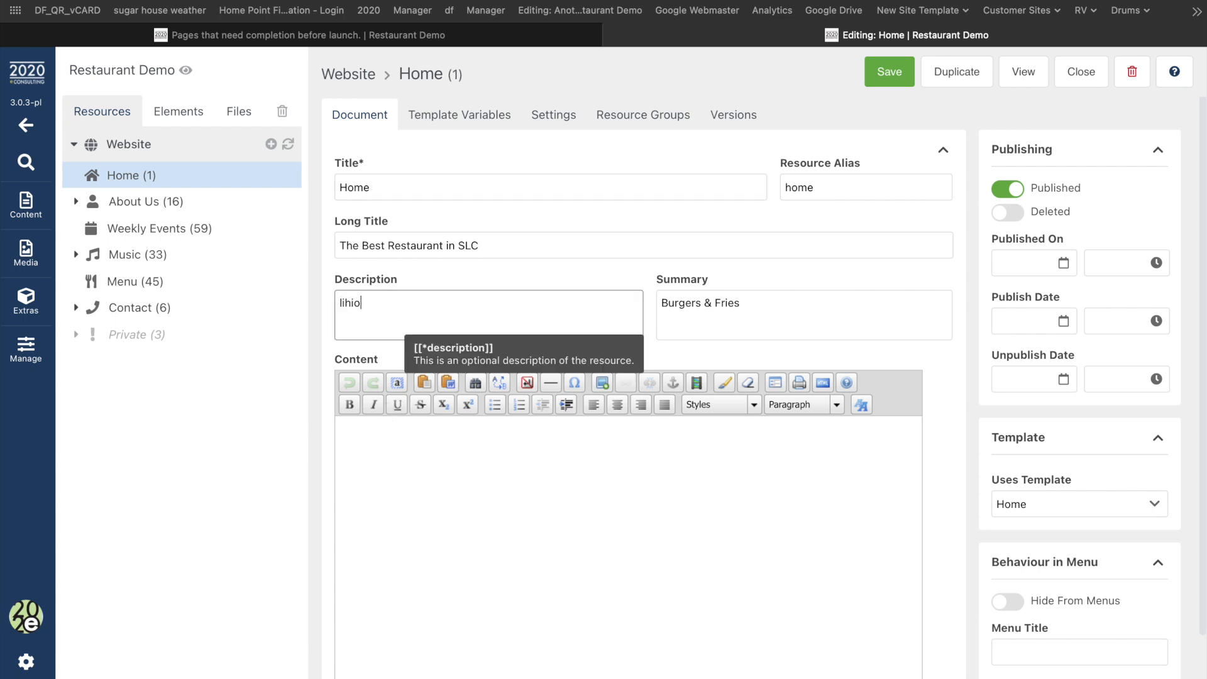
{"action": "left_click", "coordinate": [898, 61]}
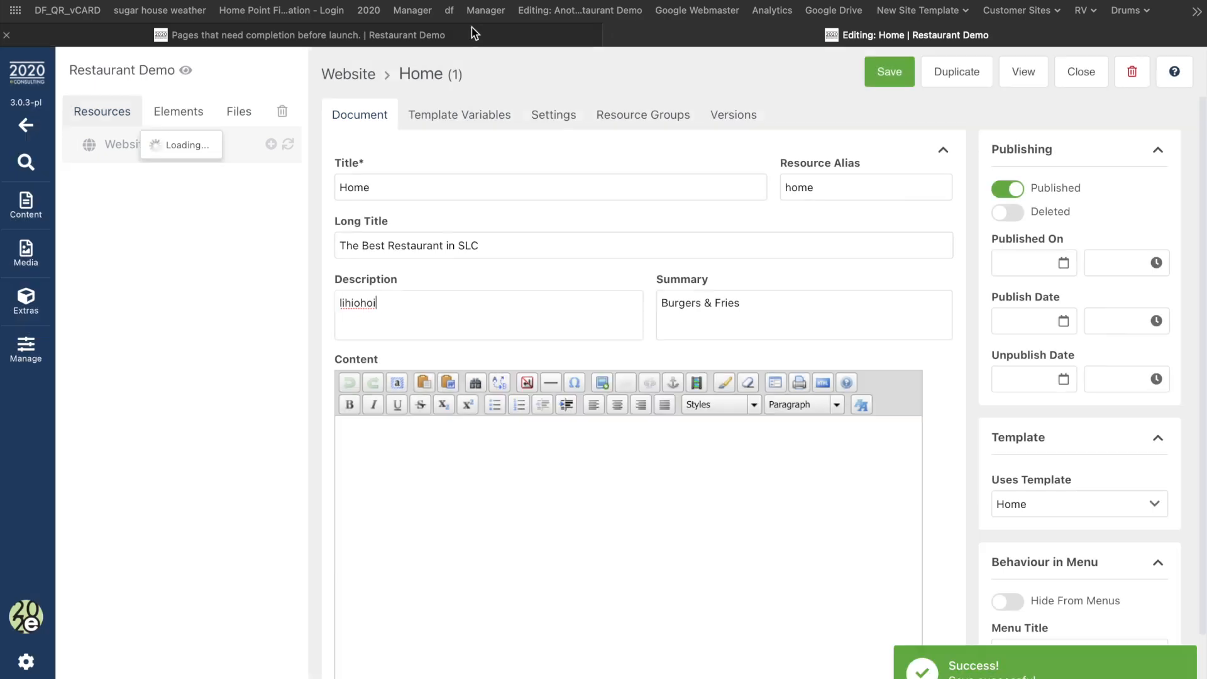
Step: Reload the to-do list after the description change and review the Home and About Us entries
{"action": "left_click", "coordinate": [471, 28]}
{"action": "left_click", "coordinate": [566, 2]}
{"action": "key", "text": "Return"}
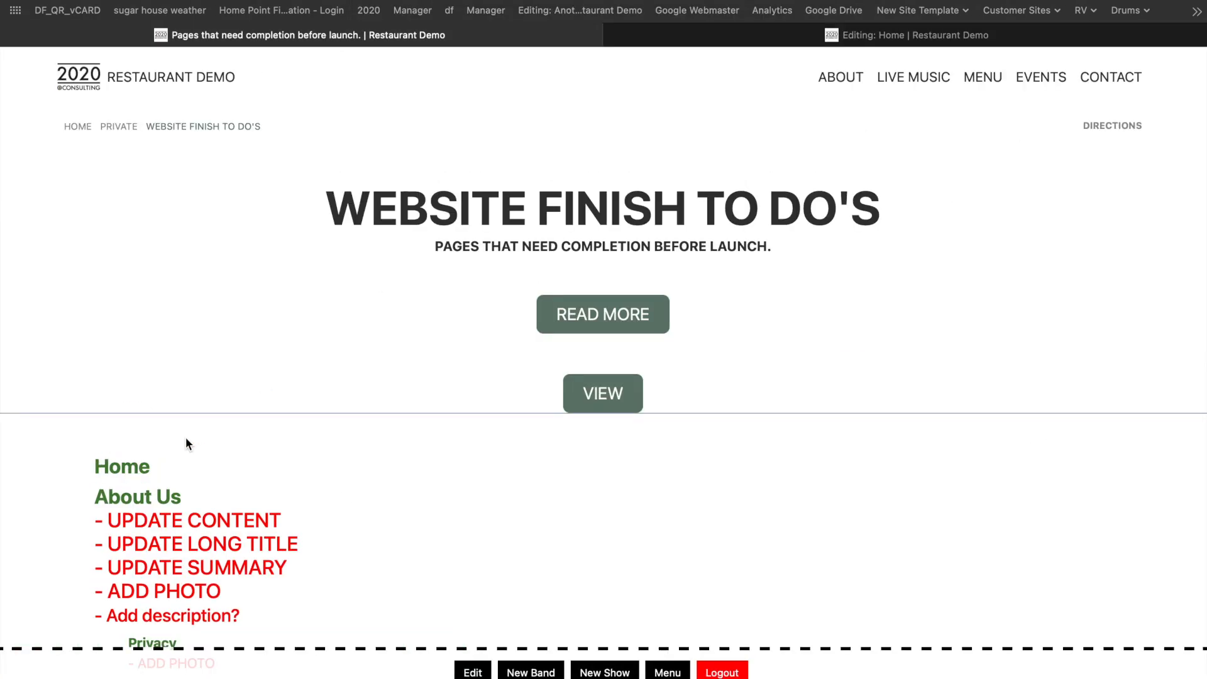
{"action": "scroll", "coordinate": [369, 313], "scroll_direction": "down", "scroll_amount": 5}
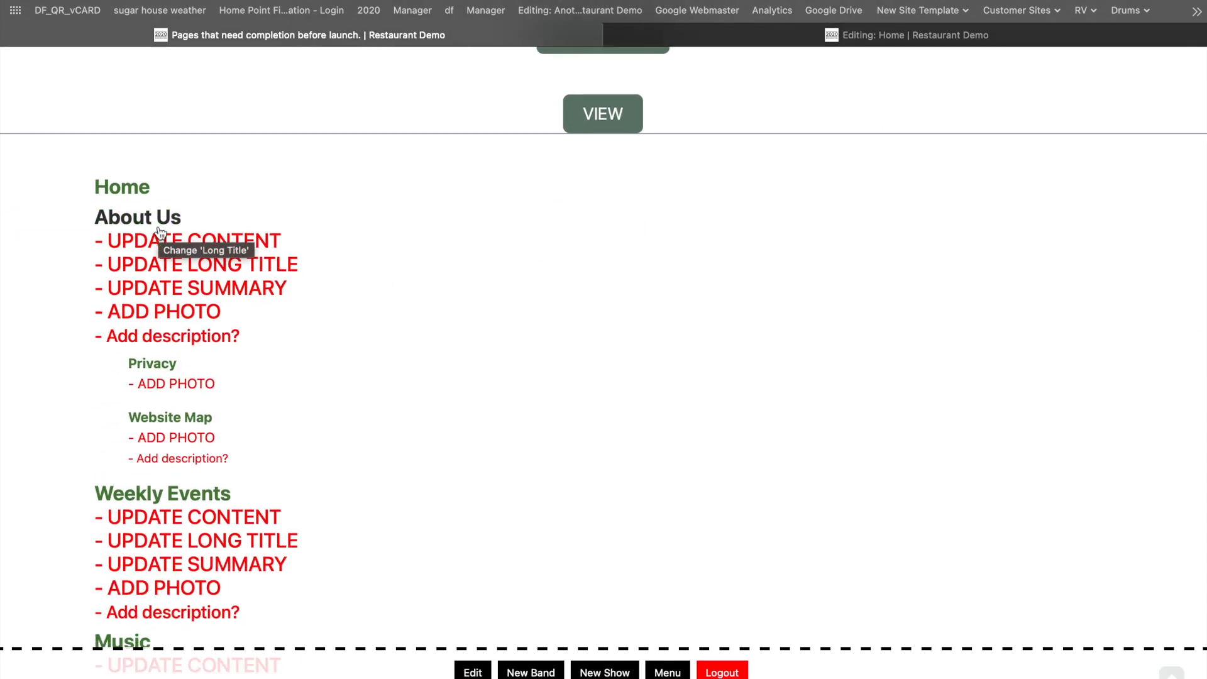
Step: Open the About Us page for editing from the to-do list and examine its placeholder content and fields
{"action": "left_click", "coordinate": [212, 234]}
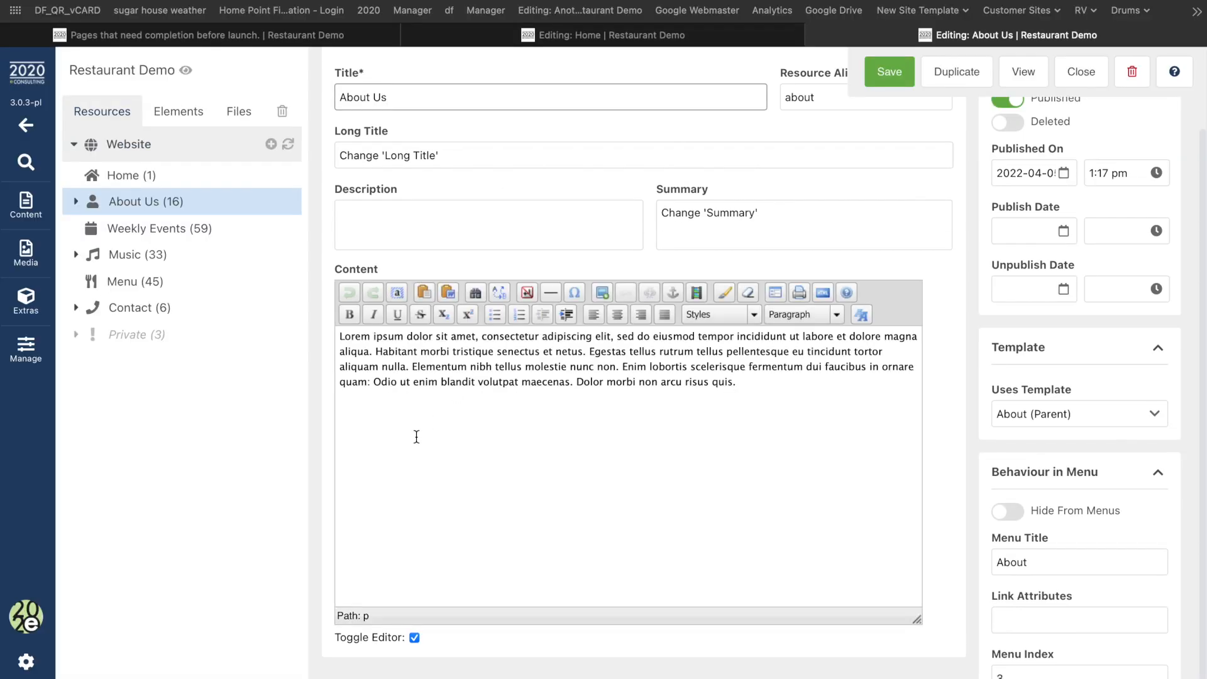
{"action": "double_click", "coordinate": [572, 367]}
{"action": "key", "text": "super+a"}
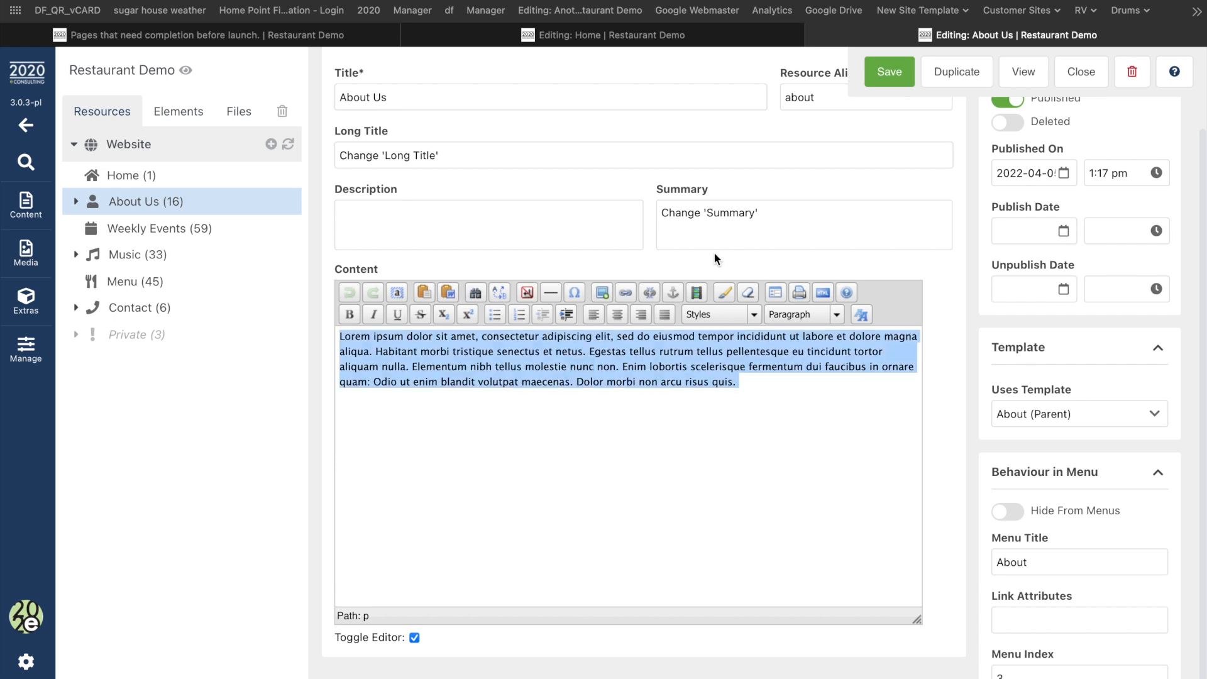
{"action": "scroll", "coordinate": [415, 156], "scroll_direction": "up", "scroll_amount": 3}
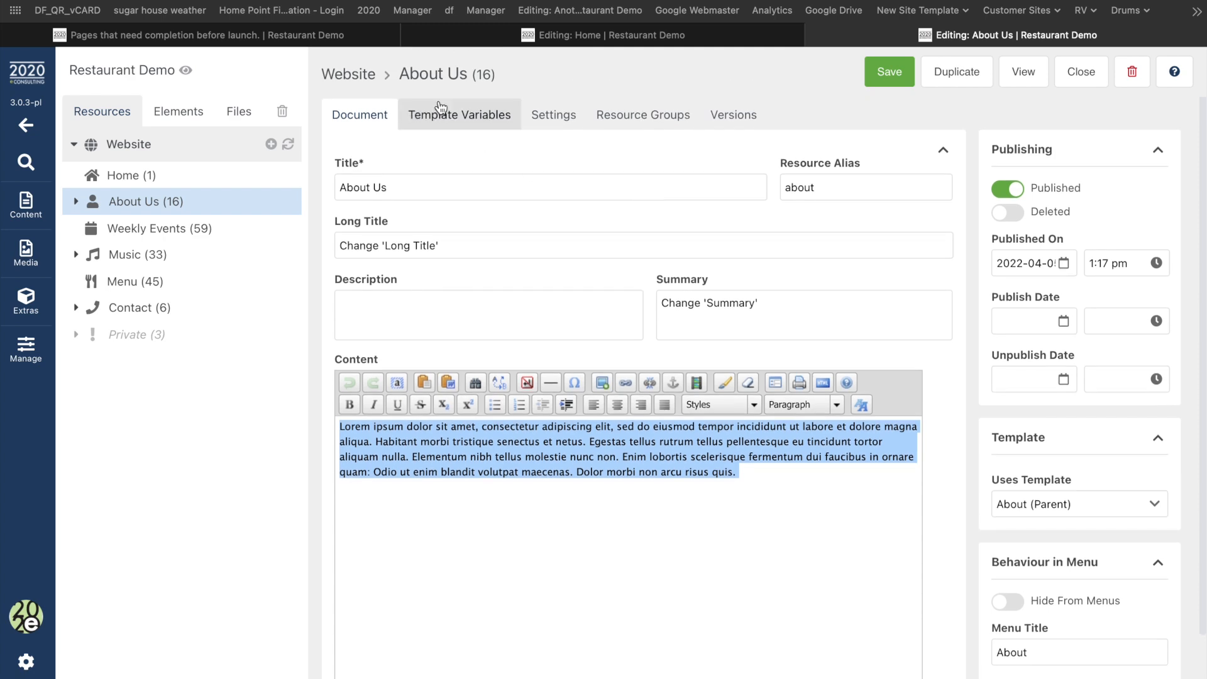
Step: Go back to the to-do list and examine the outstanding items from About Us through Contact
{"action": "left_click", "coordinate": [295, 36]}
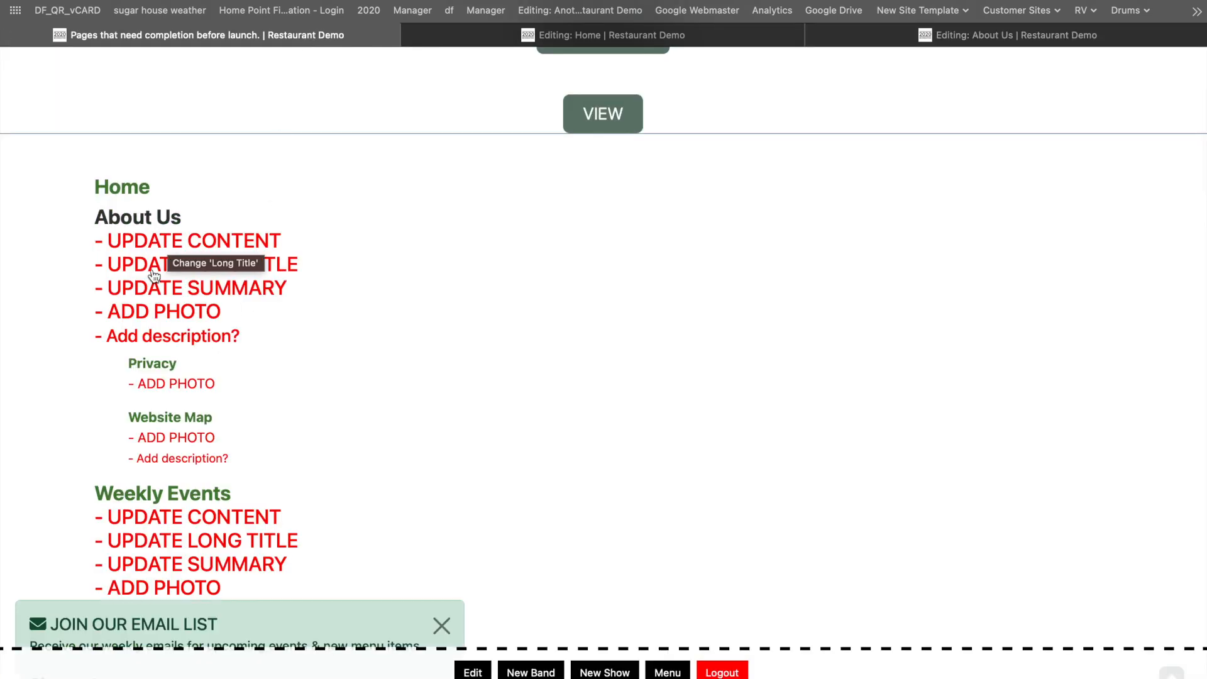
{"action": "scroll", "coordinate": [163, 264], "scroll_direction": "down", "scroll_amount": 3}
{"action": "scroll", "coordinate": [174, 165], "scroll_direction": "down", "scroll_amount": 8}
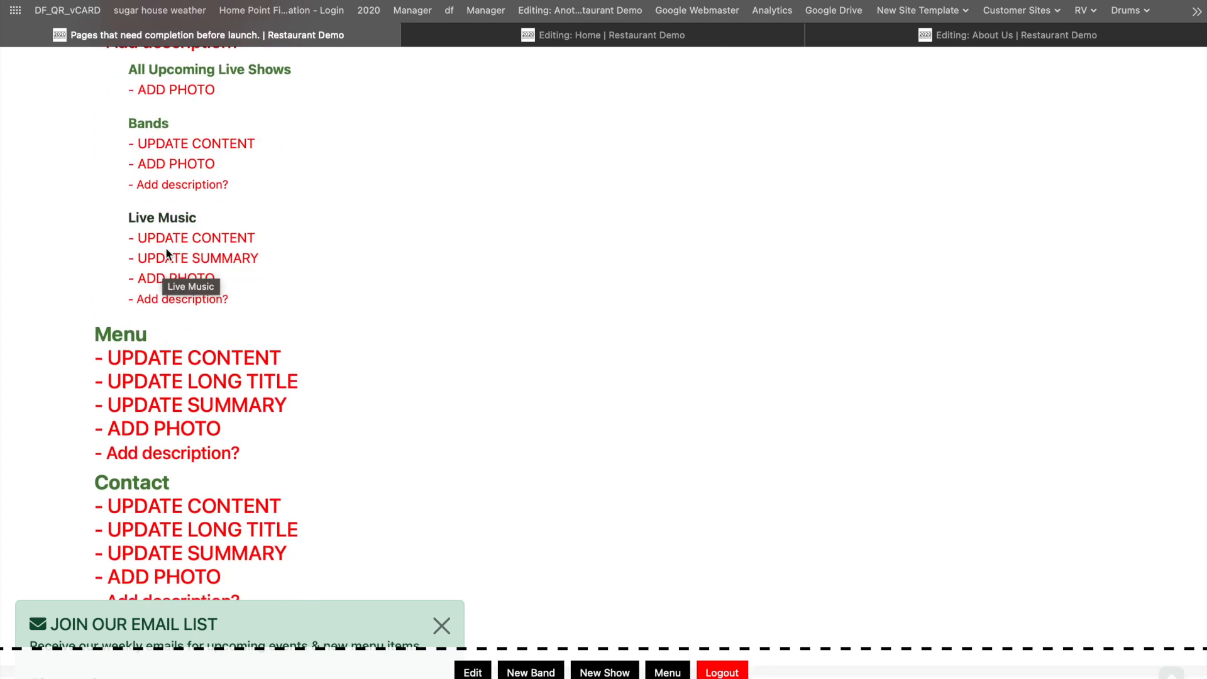
{"action": "left_click", "coordinate": [167, 386]}
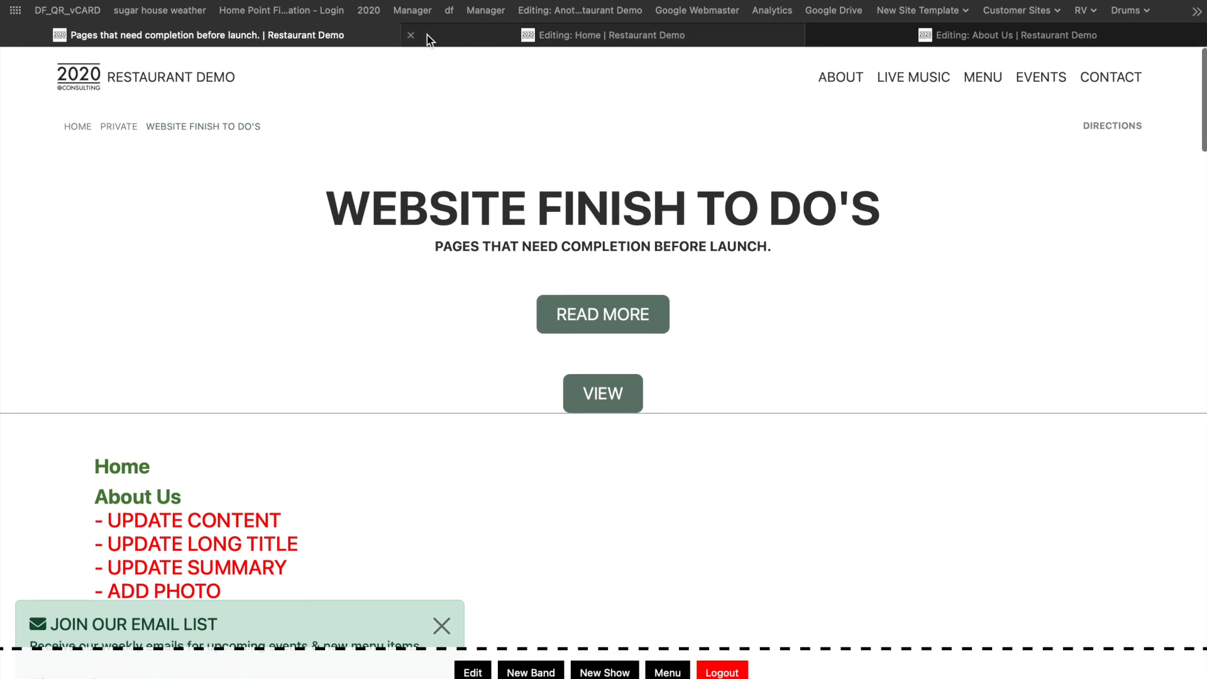
{"action": "scroll", "coordinate": [280, 257], "scroll_direction": "down", "scroll_amount": 10}
{"action": "scroll", "coordinate": [281, 257], "scroll_direction": "down", "scroll_amount": 1}
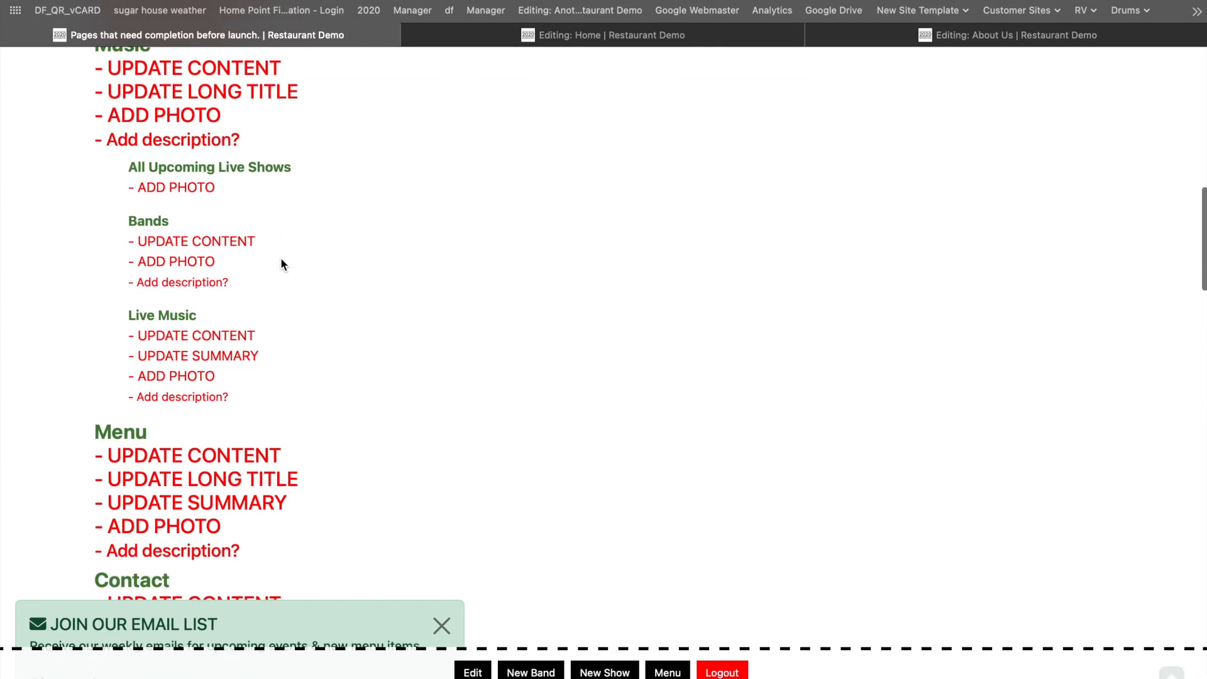
{"action": "scroll", "coordinate": [281, 257], "scroll_direction": "up", "scroll_amount": 1}
{"action": "scroll", "coordinate": [281, 260], "scroll_direction": "down", "scroll_amount": 5}
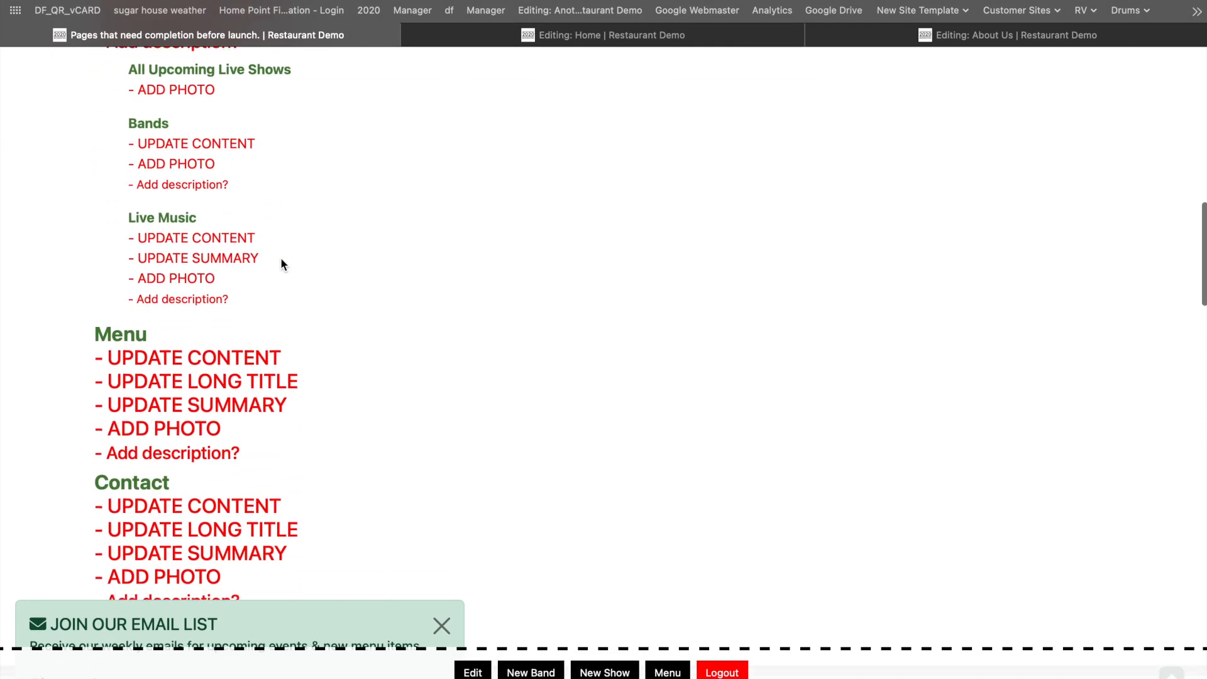
Step: Open the Menu page from the to-do list, inspect its document fields and Long Title, and view the page live
{"action": "key", "text": "super+t"}
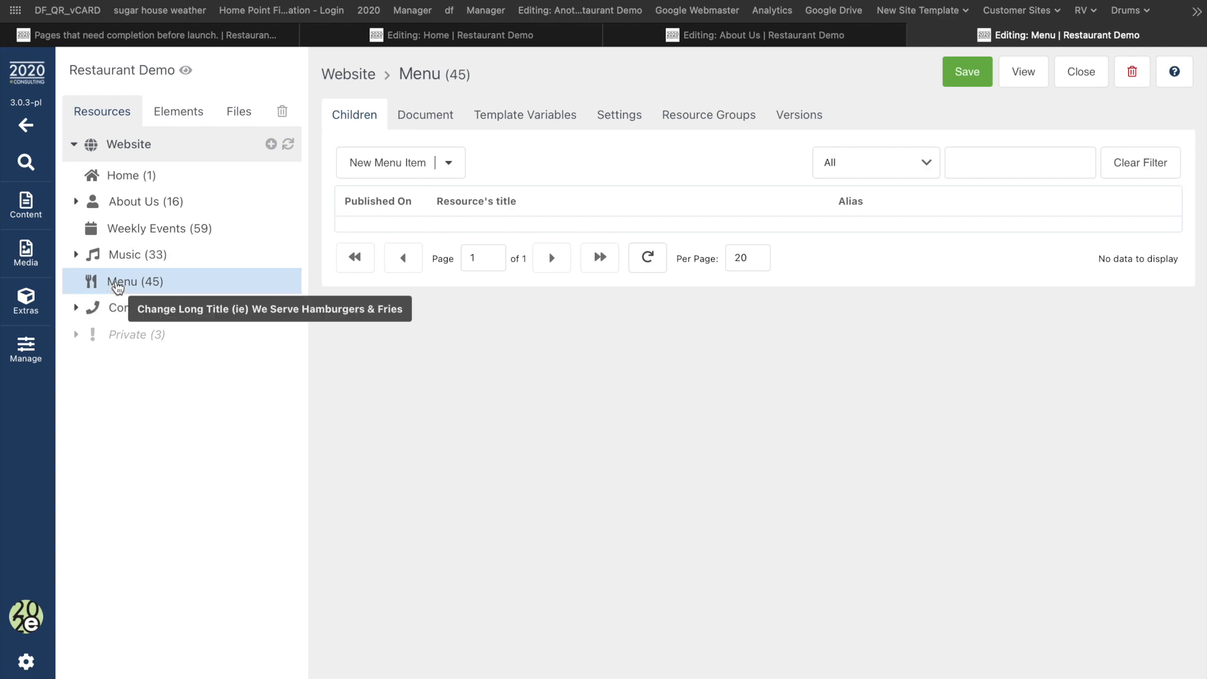
{"action": "left_click", "coordinate": [425, 118]}
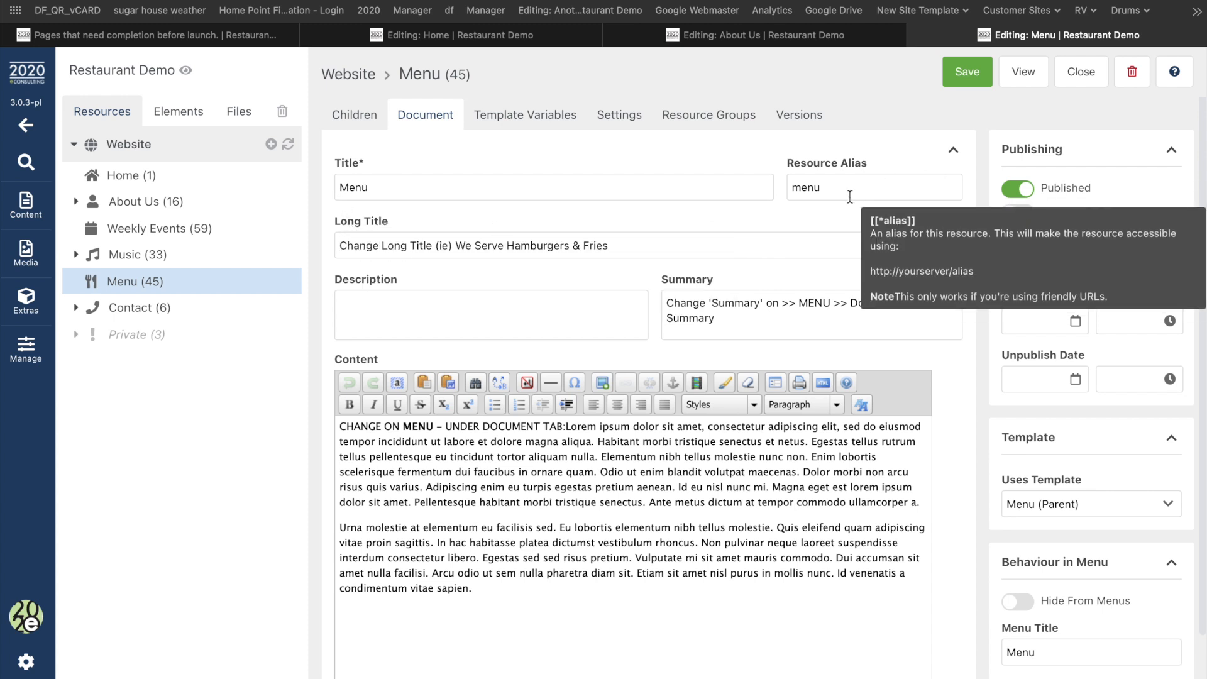
{"action": "double_click", "coordinate": [359, 238]}
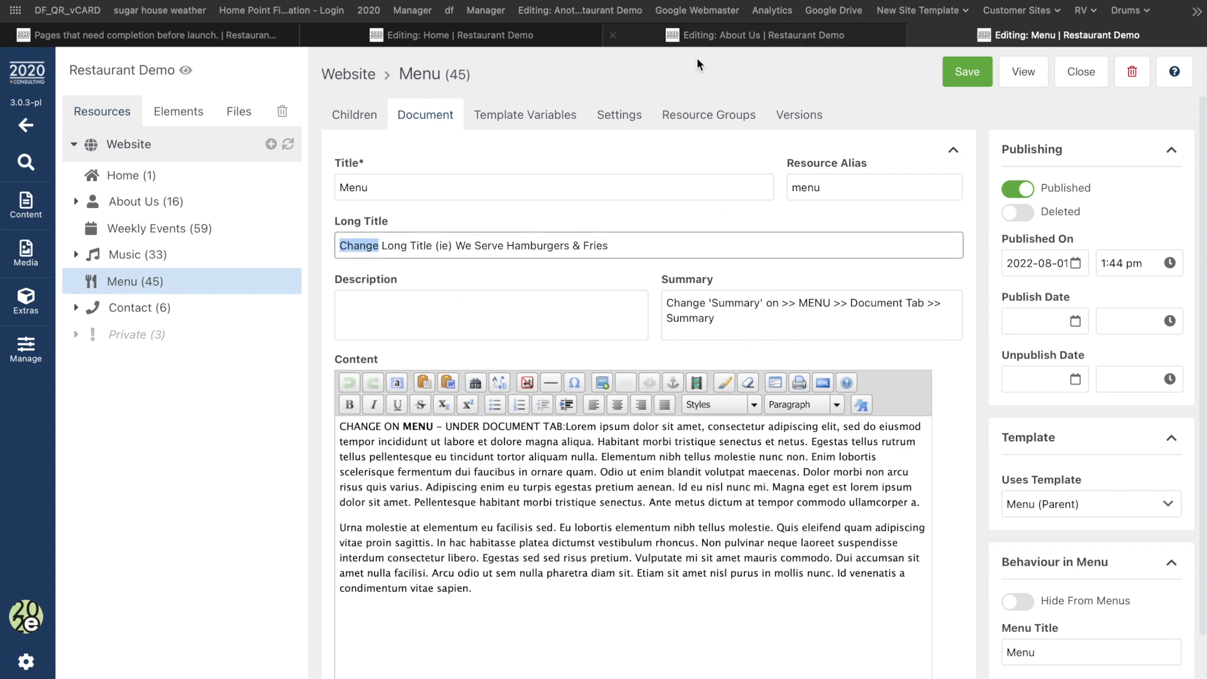
{"action": "left_click", "coordinate": [1023, 74]}
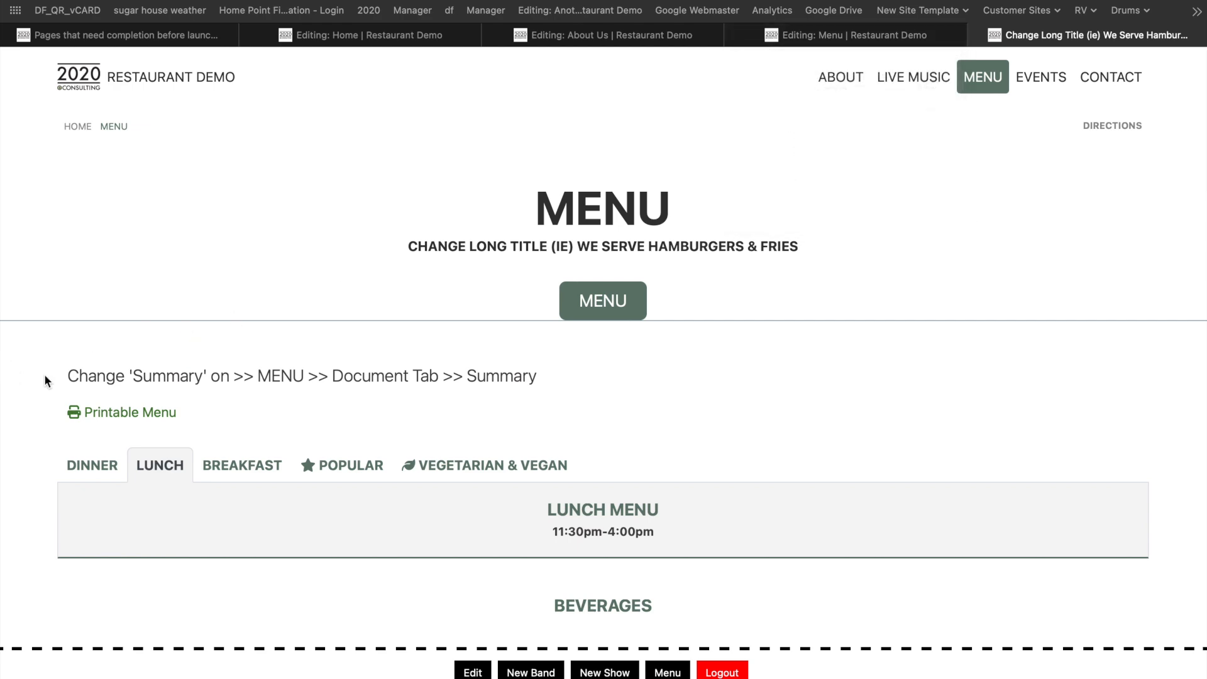
Step: Shorten the Menu page's Long Title to "We Serve Hamburgers & Fries", set its Summary to "Best burgers in SLC", and save
{"action": "left_click", "coordinate": [813, 44]}
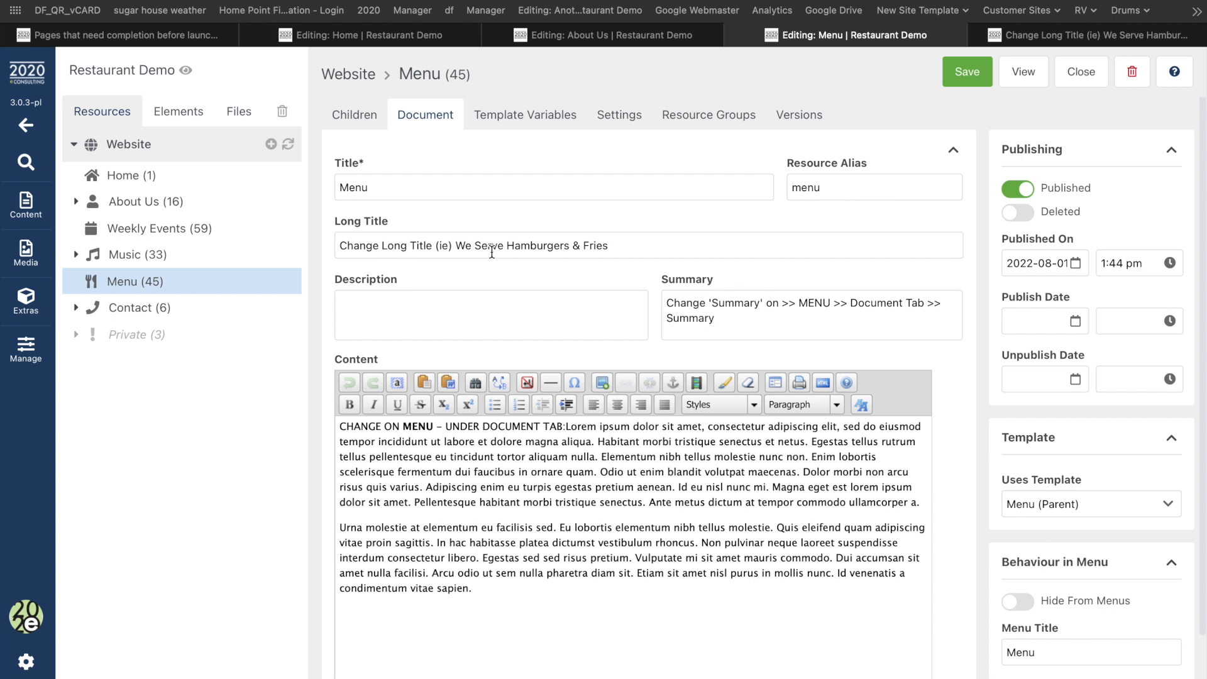
{"action": "left_click_drag", "start_coordinate": [459, 247], "coordinate": [249, 204]}
{"action": "key", "text": "BackSpace"}
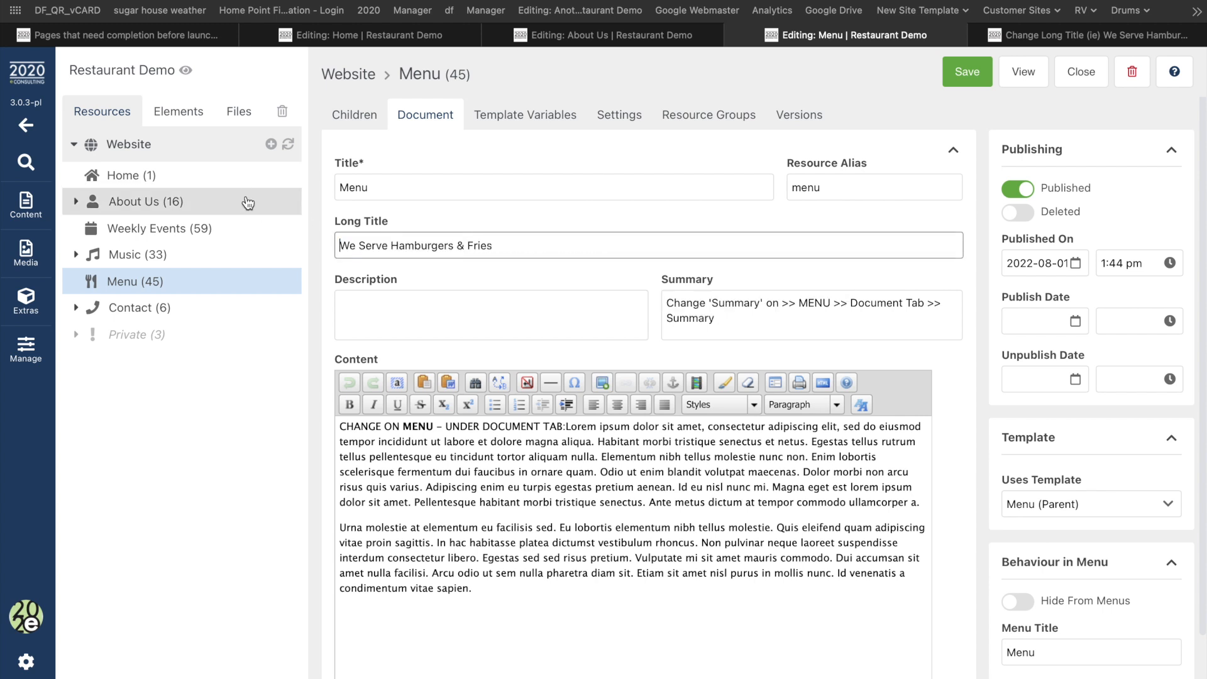
{"action": "left_click", "coordinate": [716, 310]}
{"action": "triple_click", "coordinate": [716, 310]}
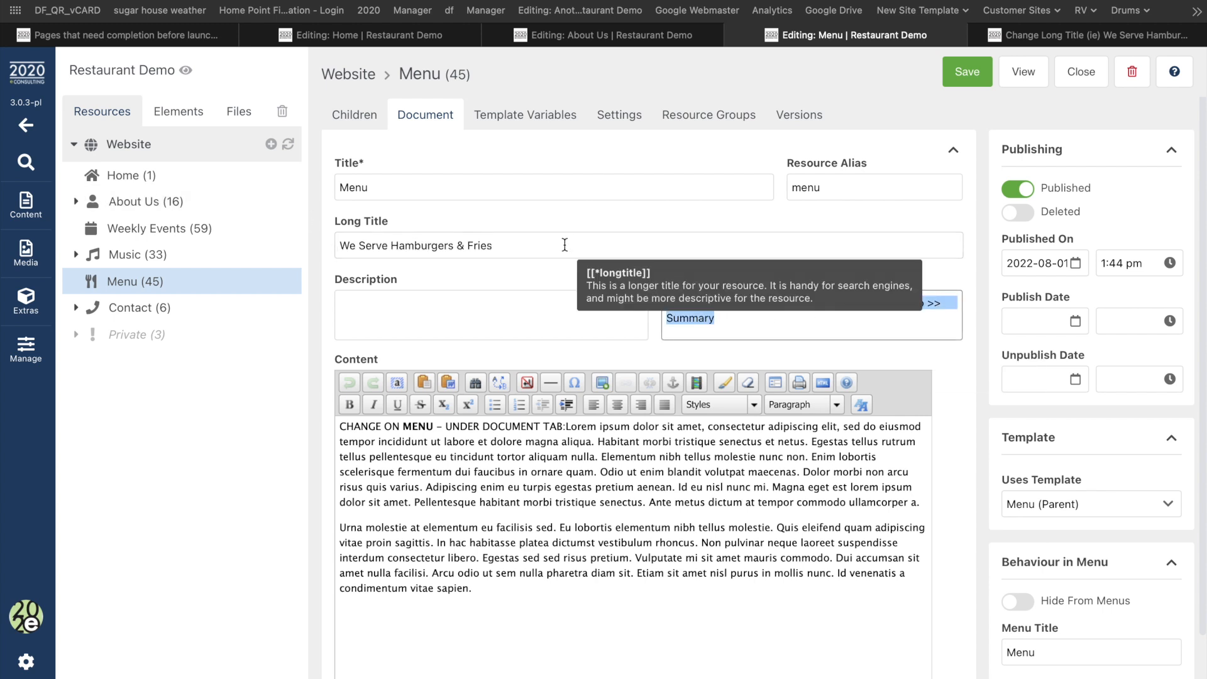
{"action": "type", "text": "Best t"}
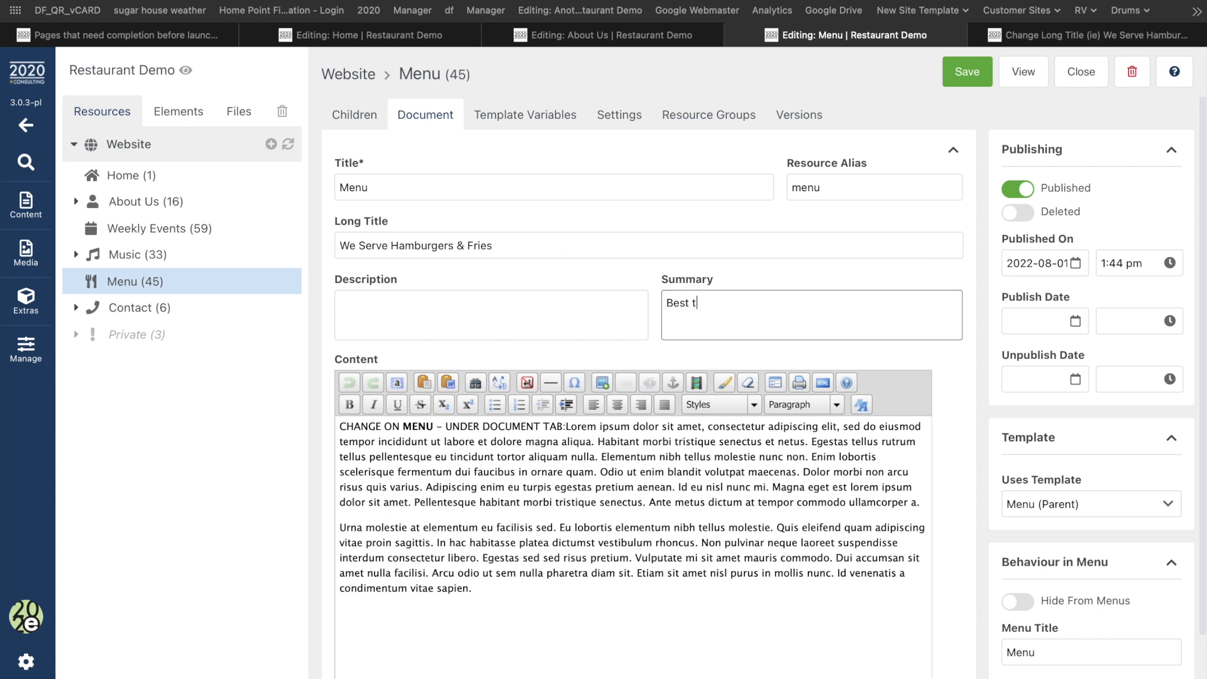
{"action": "type", "text": "burgers n"}
{"action": "left_click", "coordinate": [967, 71]}
Step: Replace all of the Menu page's placeholder content with "Blah" and save the page
{"action": "triple_click", "coordinate": [445, 426]}
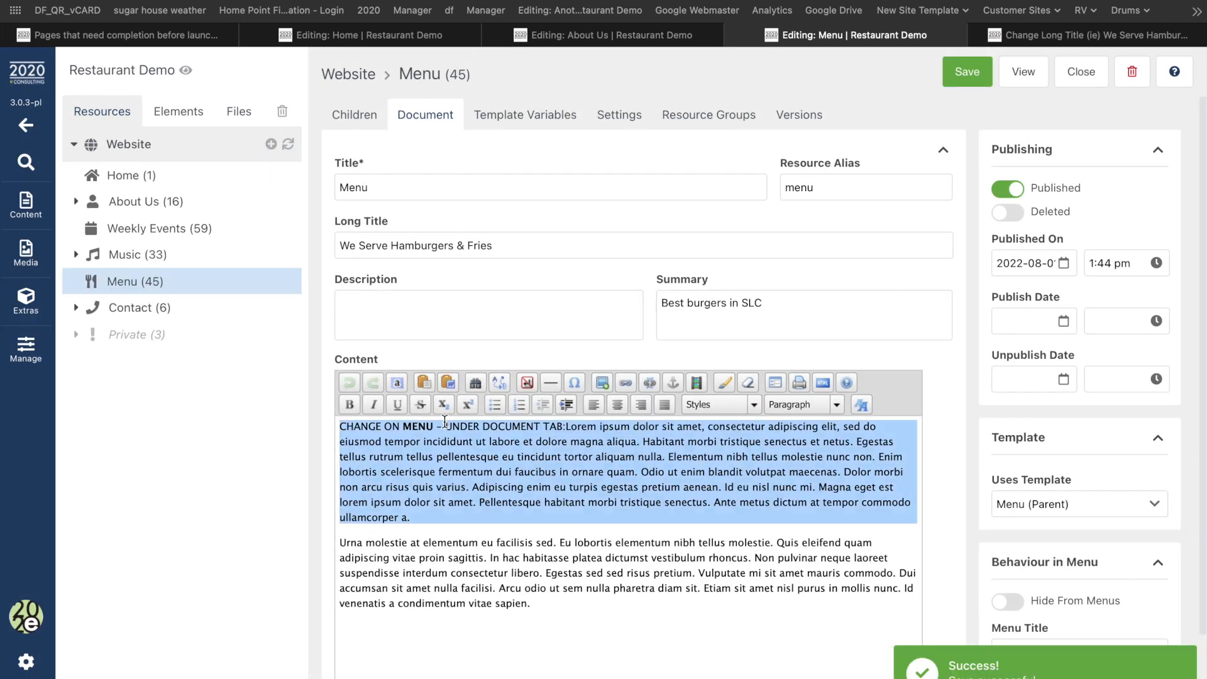
{"action": "key", "text": "super+a"}
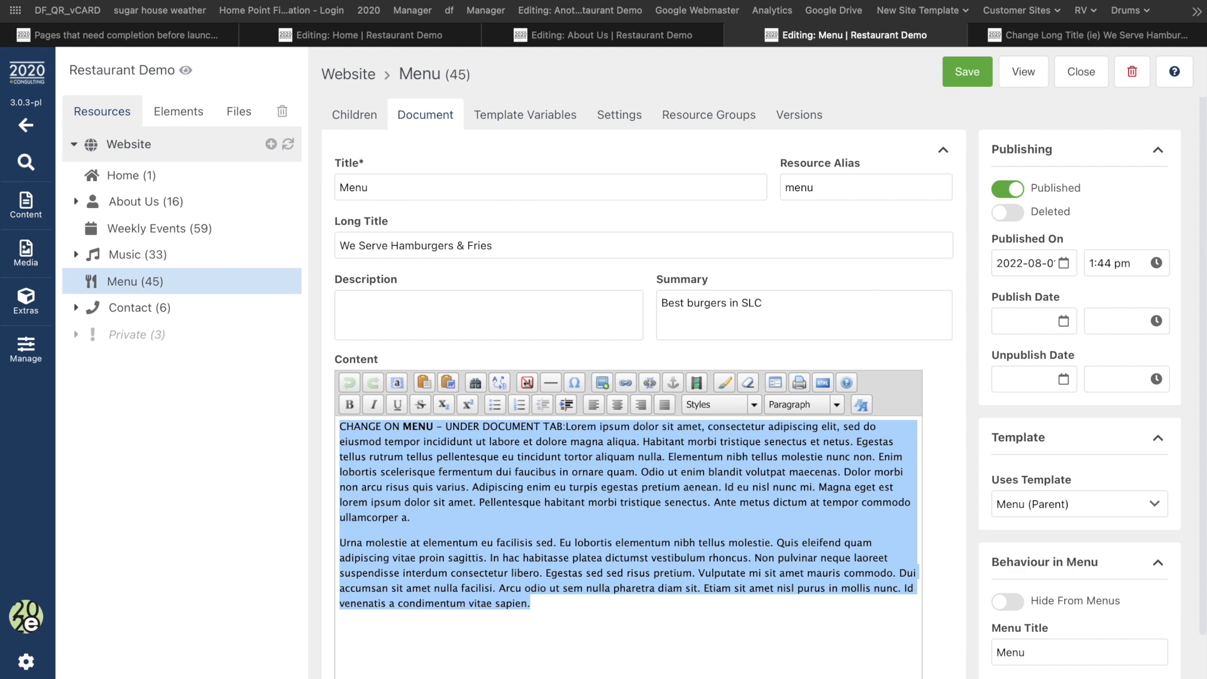
{"action": "type", "text": "Blaf"}
{"action": "key", "text": "BackSpace"}
{"action": "type", "text": "h"}
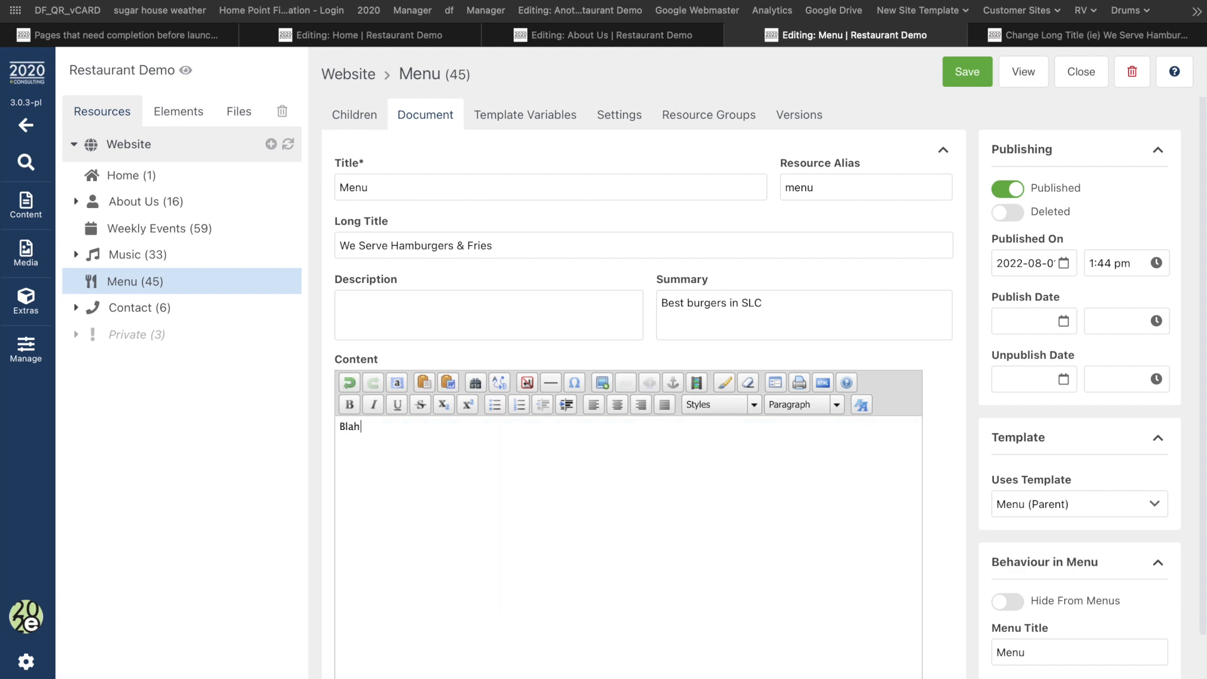
{"action": "left_click", "coordinate": [968, 71]}
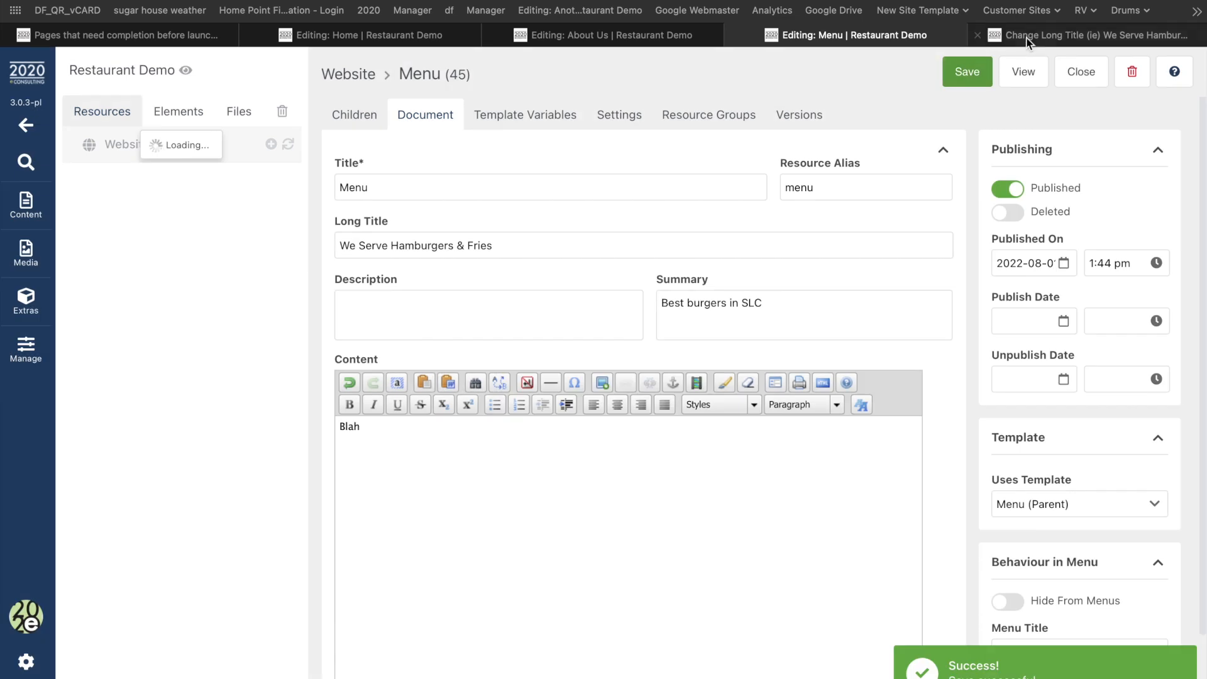
Step: Reload the live Menu page and review its updated text and the dinner, lunch, breakfast, popular, and vegetarian & vegan sections
{"action": "left_click", "coordinate": [1028, 36]}
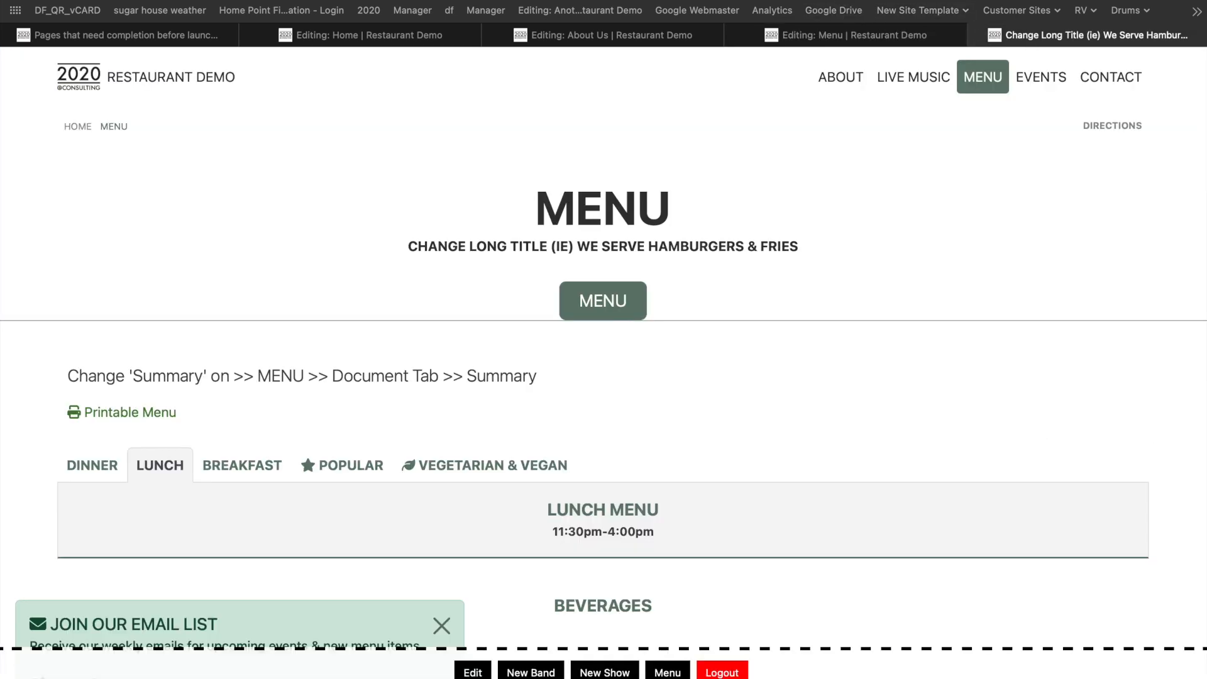
{"action": "key", "text": "super+r"}
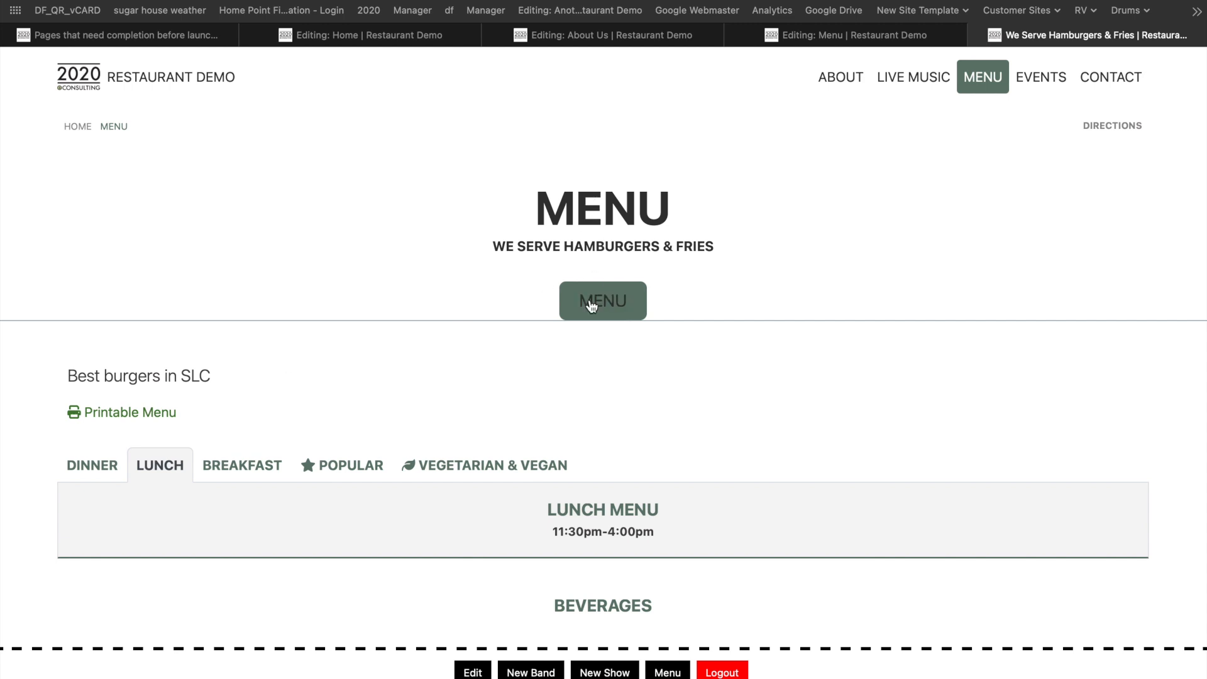
{"action": "scroll", "coordinate": [587, 304], "scroll_direction": "down", "scroll_amount": 5}
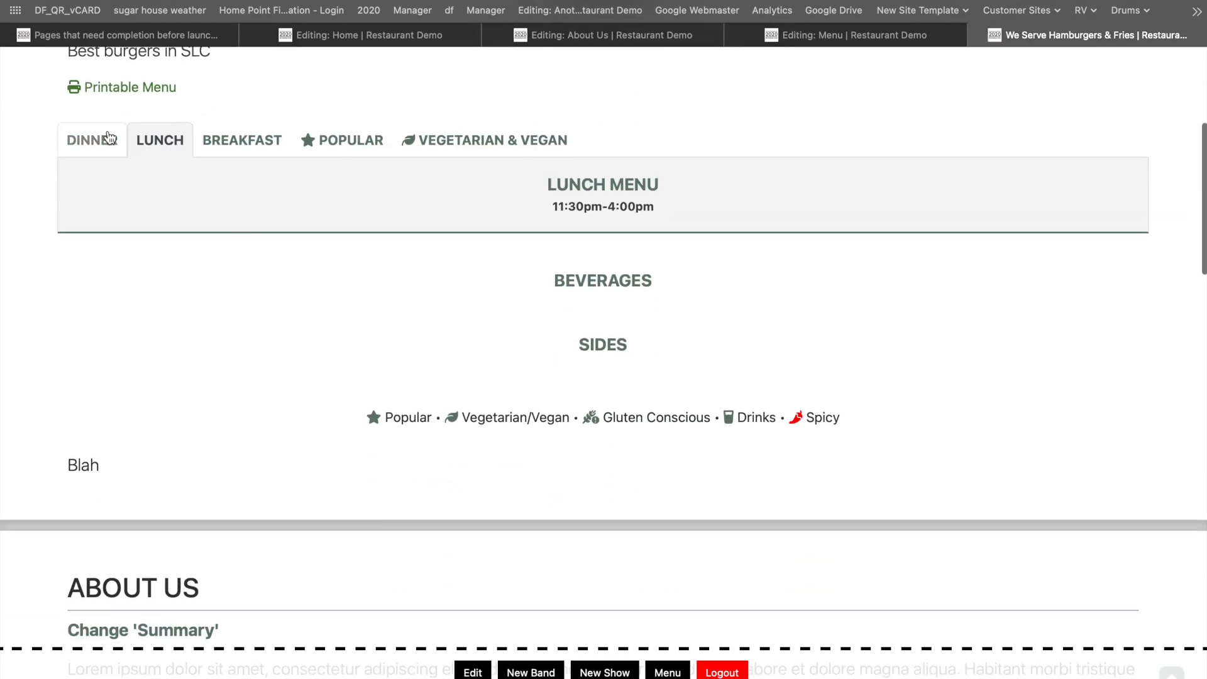
{"action": "left_click", "coordinate": [109, 137]}
{"action": "left_click", "coordinate": [169, 82]}
{"action": "left_click", "coordinate": [254, 81]}
{"action": "left_click", "coordinate": [331, 77]}
{"action": "left_click", "coordinate": [471, 79]}
{"action": "left_click", "coordinate": [90, 82]}
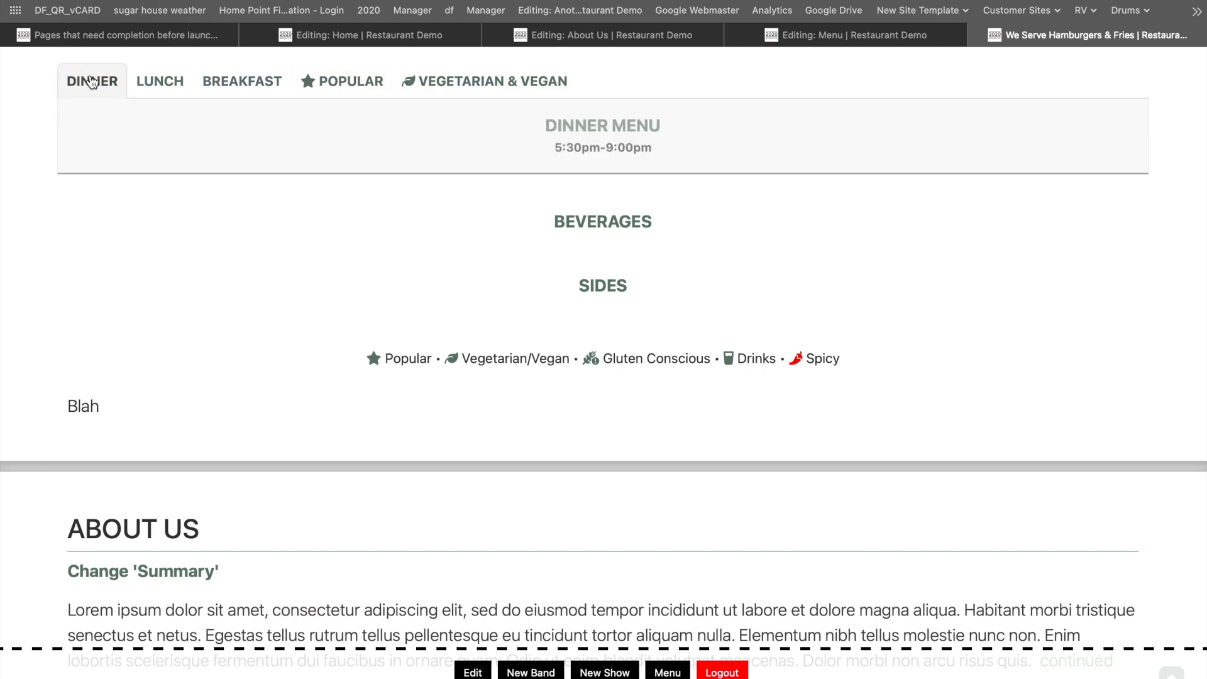
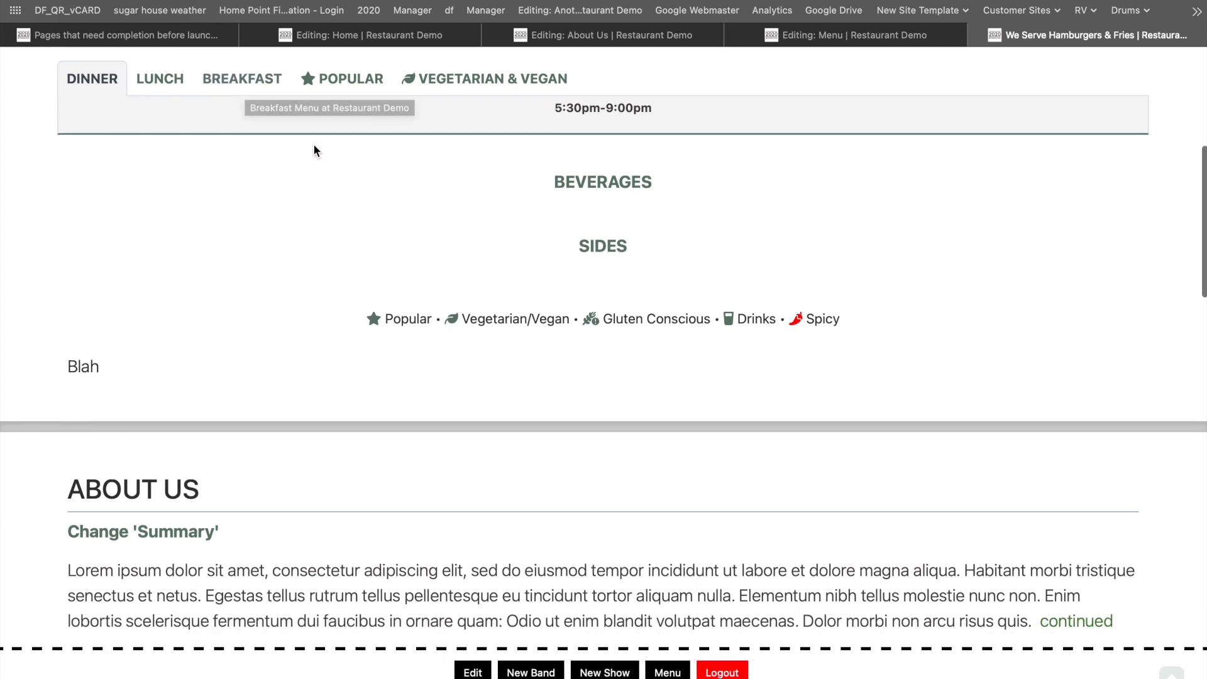
{"action": "scroll", "coordinate": [430, 148], "scroll_direction": "up", "scroll_amount": 3}
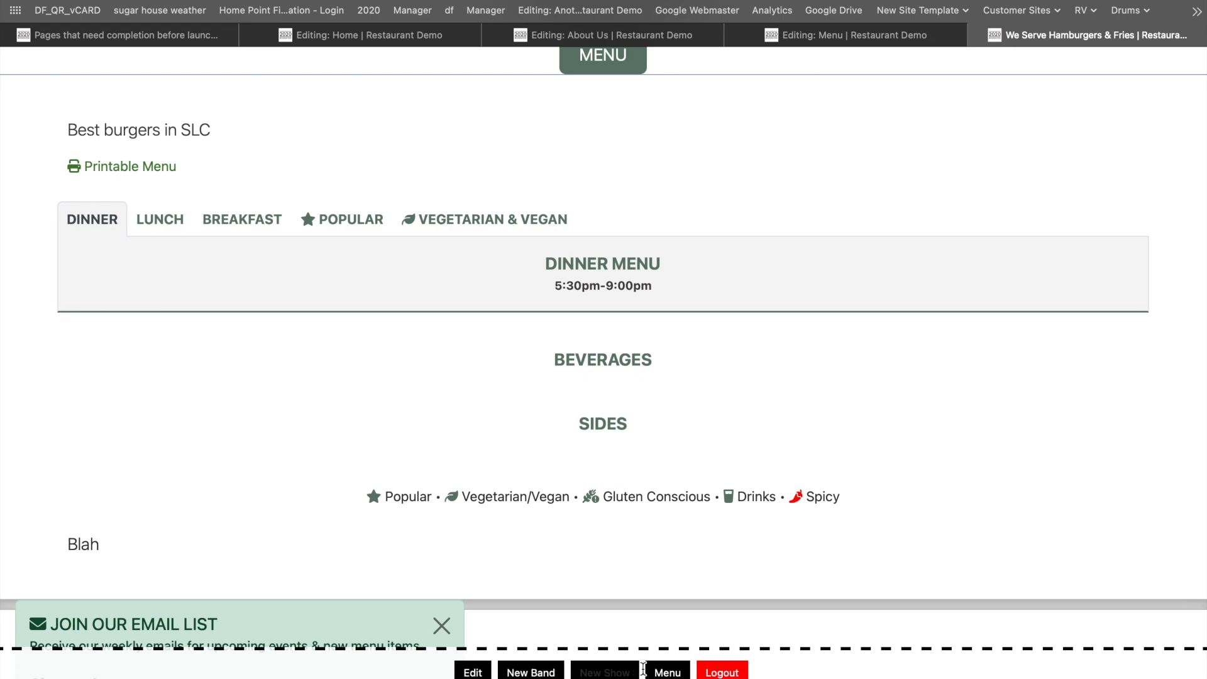
Step: Go from the live page to the Menu page's child items and create a new menu item titled "Burger"
{"action": "left_click", "coordinate": [667, 672]}
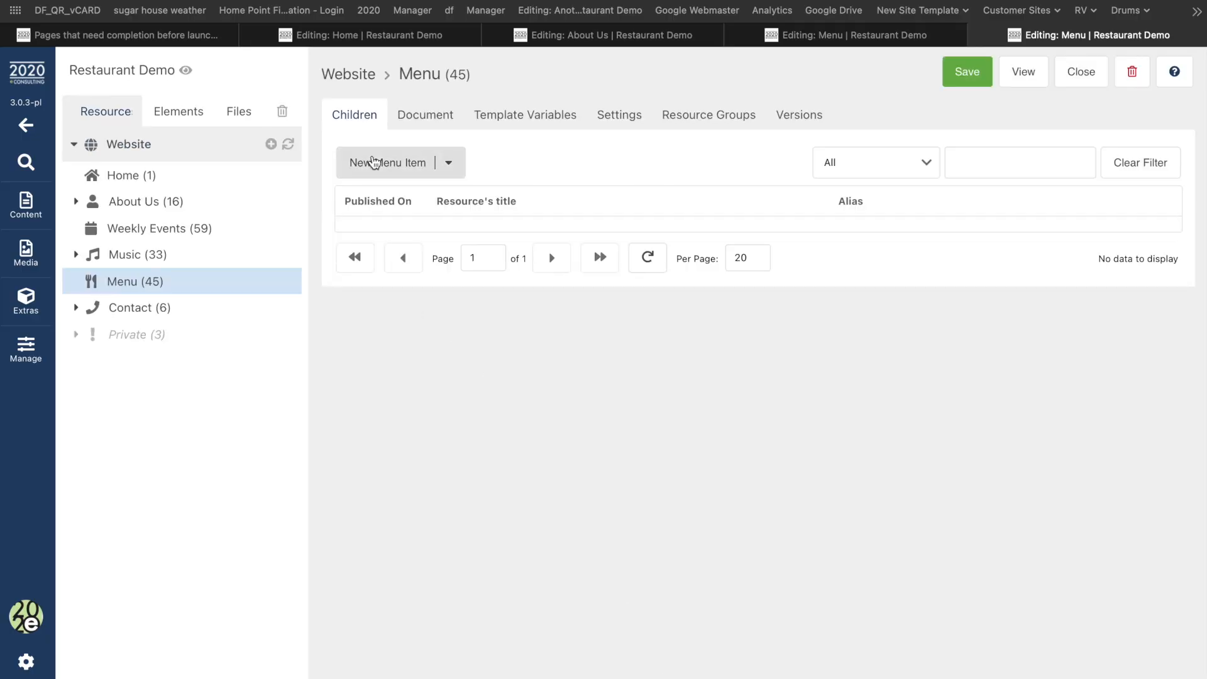
{"action": "left_click", "coordinate": [374, 163]}
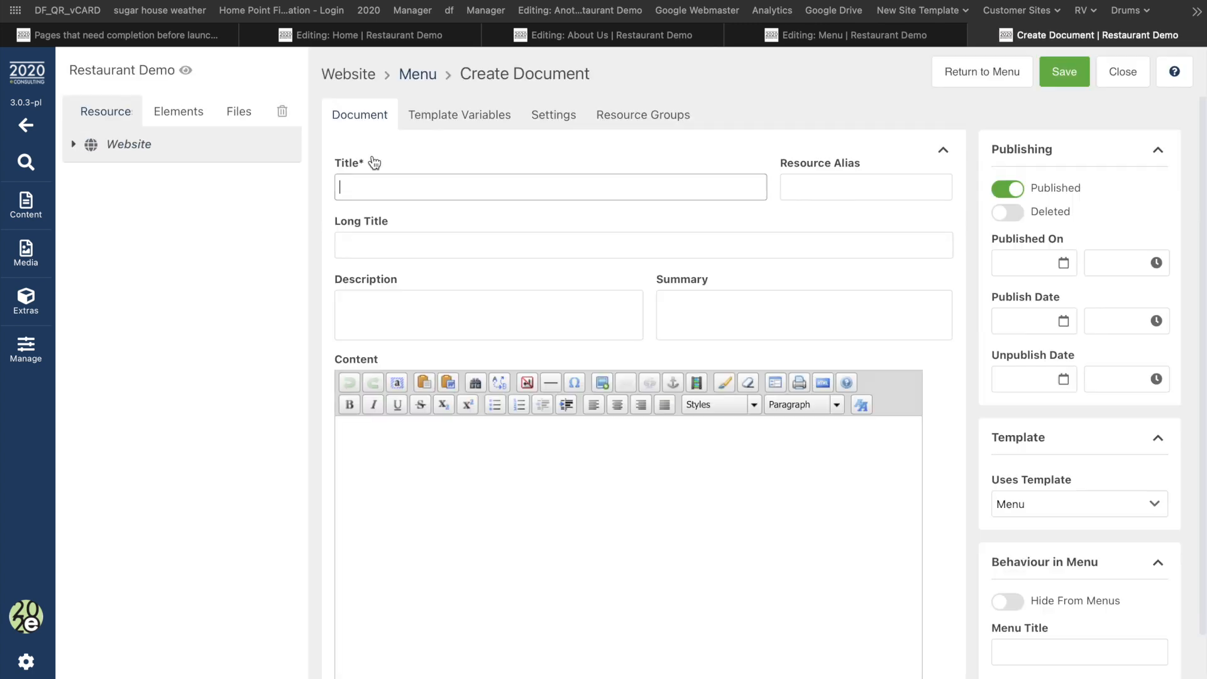
{"action": "type", "text": "Chee"}
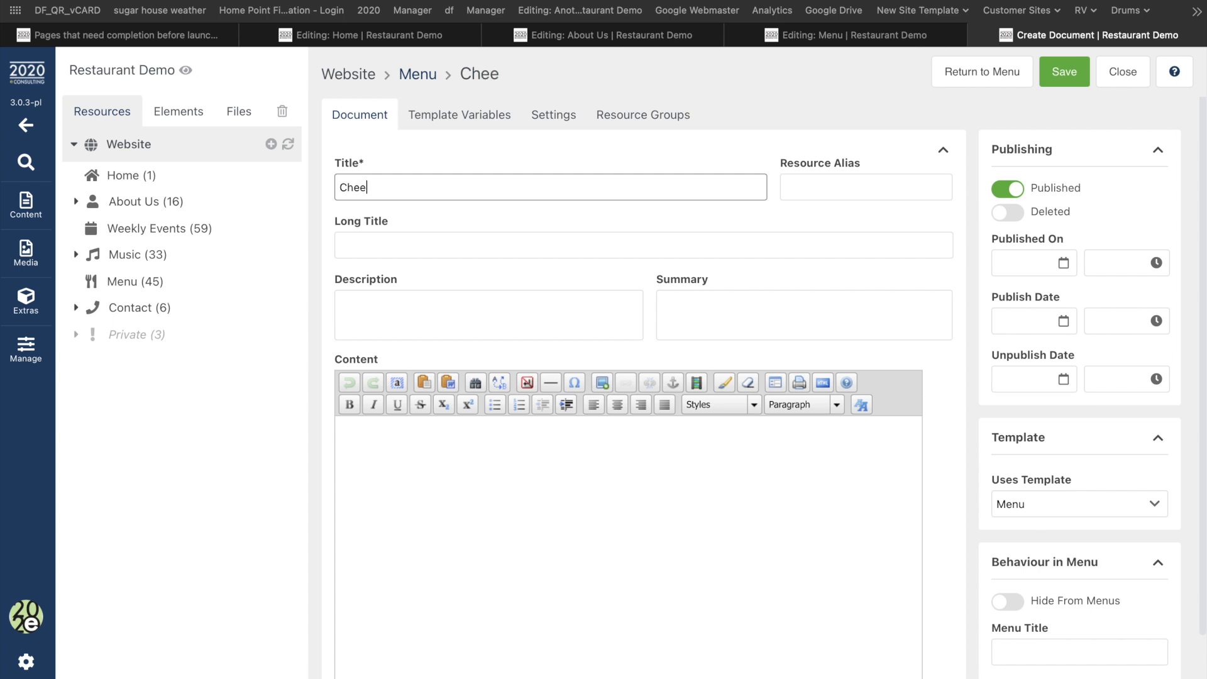
{"action": "type", "text": "seburger"}
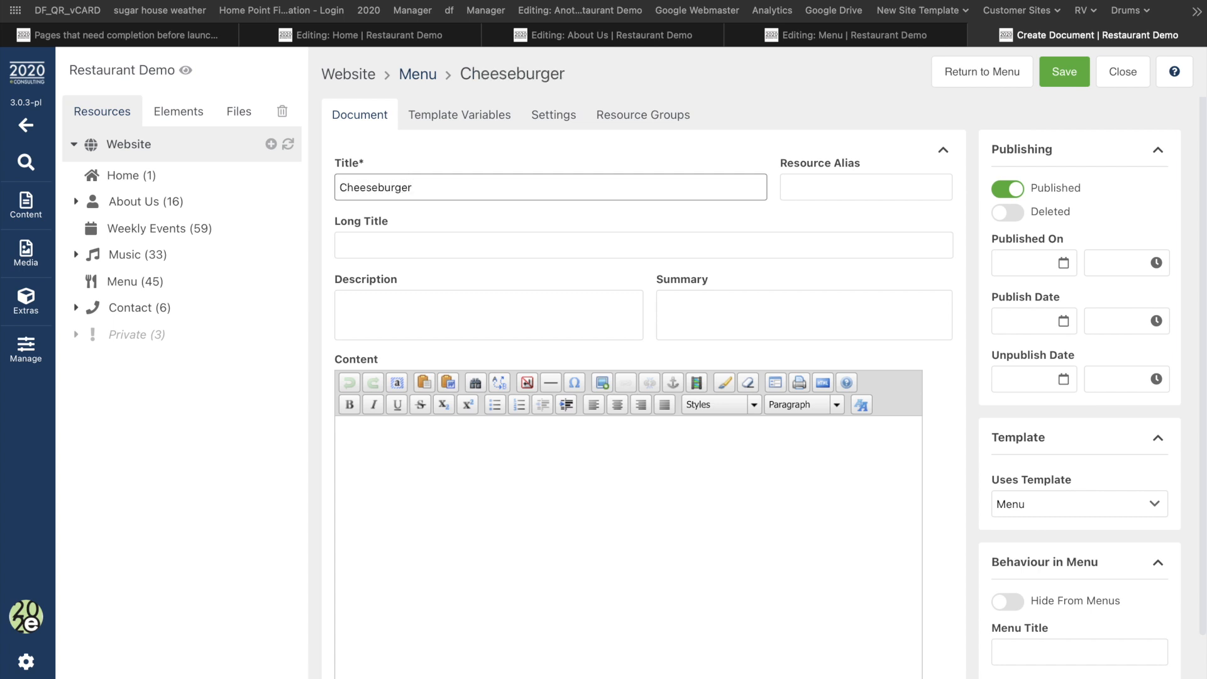
{"action": "key", "text": "super+a"}
{"action": "type", "text": "Burger"}
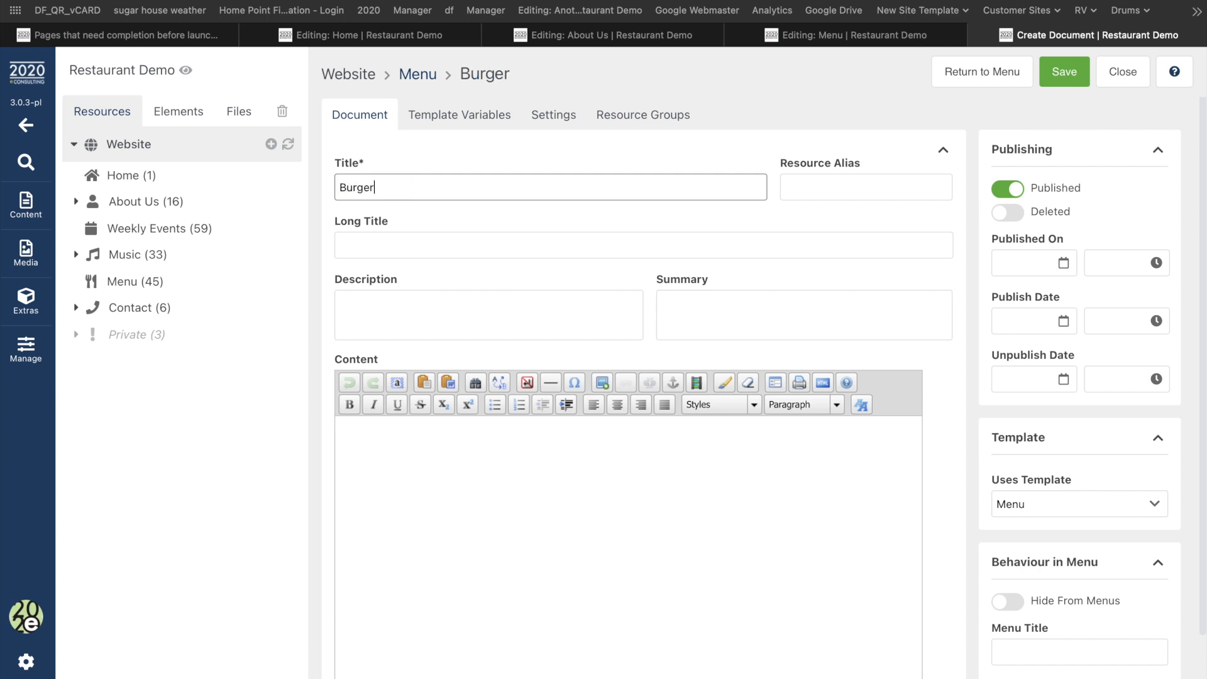
Step: Set the Burger item's food category to Main-Burger and its meal availability to Dinner and Lunch
{"action": "left_click", "coordinate": [446, 114]}
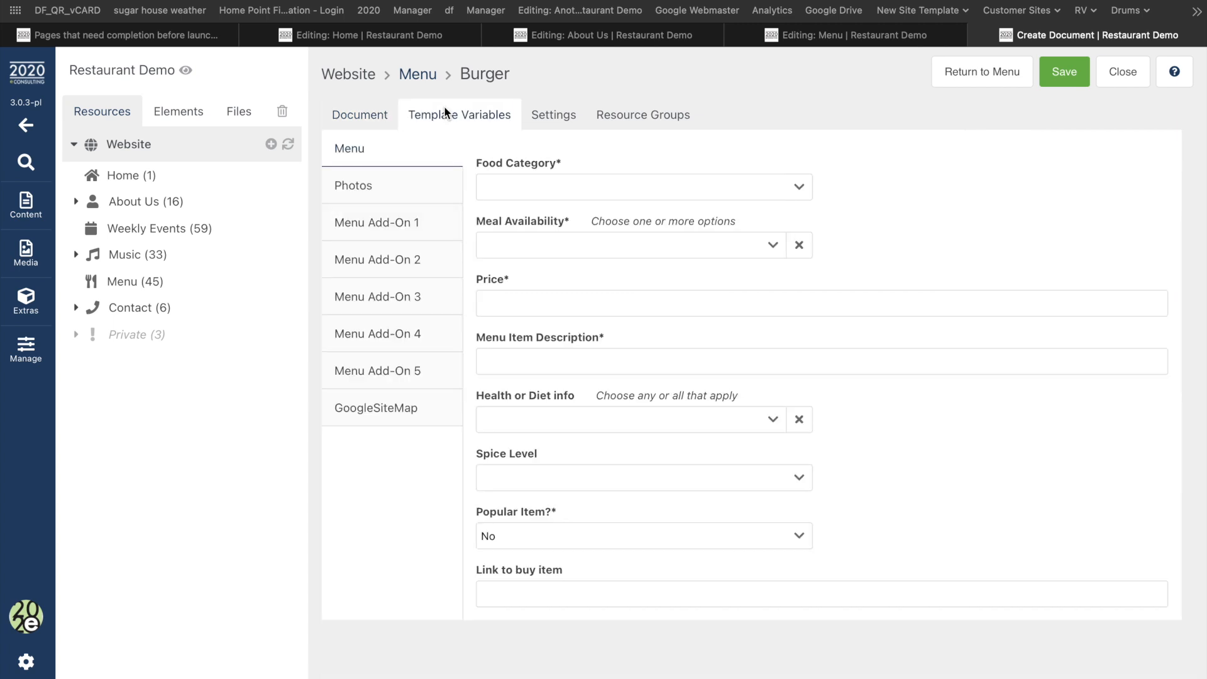
{"action": "left_click", "coordinate": [582, 192]}
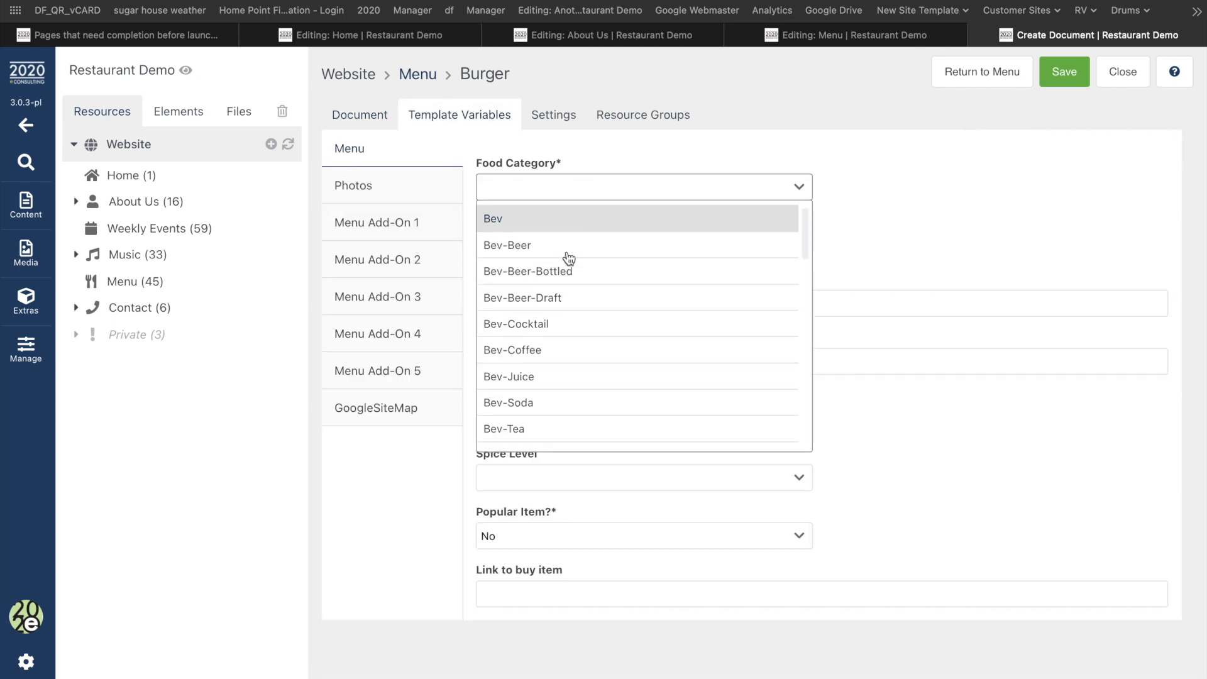
{"action": "scroll", "coordinate": [568, 256], "scroll_direction": "down", "scroll_amount": 5}
{"action": "scroll", "coordinate": [569, 258], "scroll_direction": "up", "scroll_amount": 5}
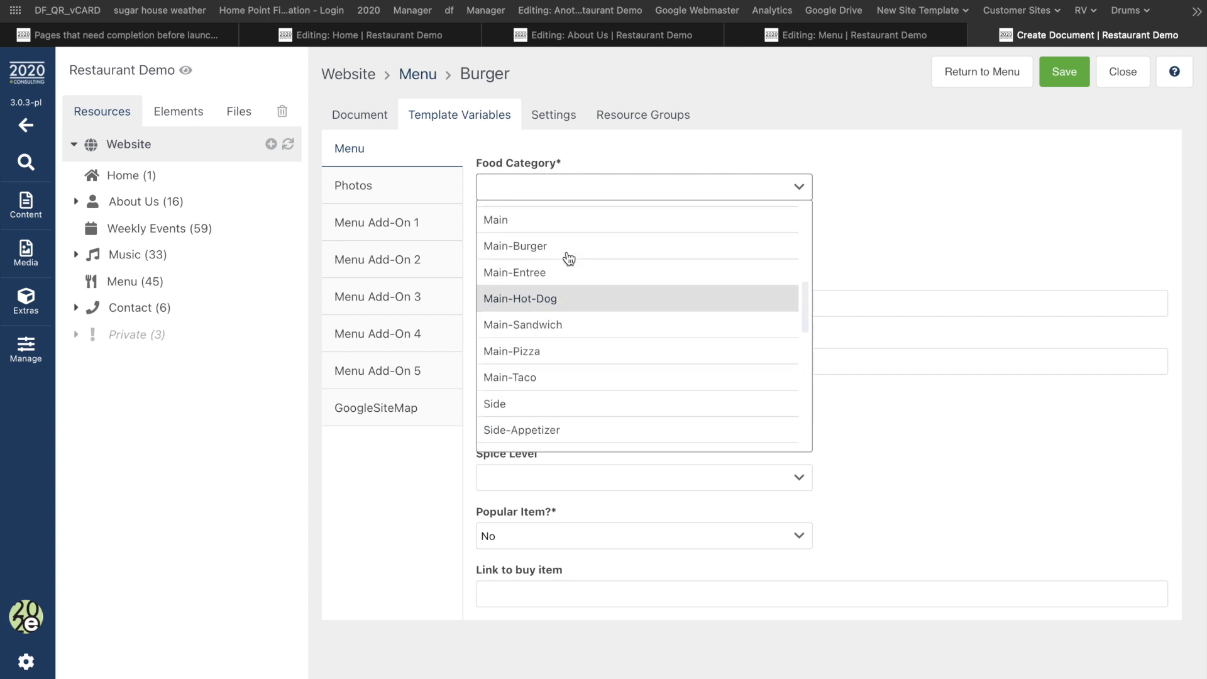
{"action": "left_click", "coordinate": [549, 318]}
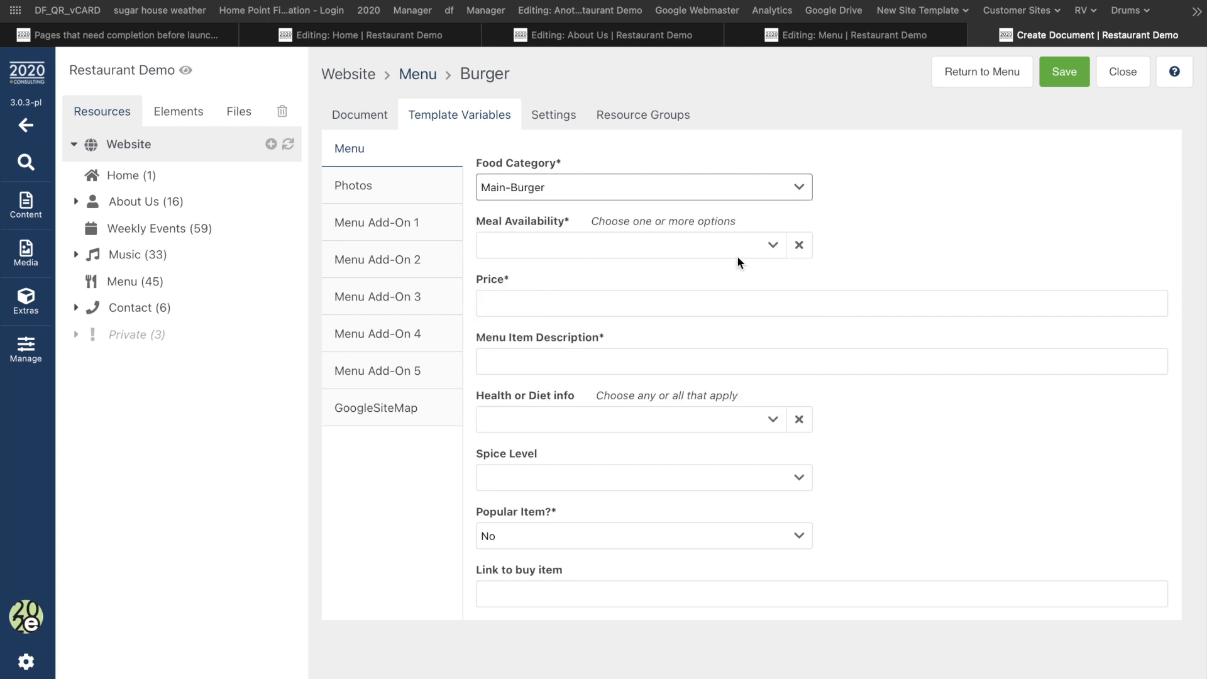
{"action": "left_click", "coordinate": [772, 246]}
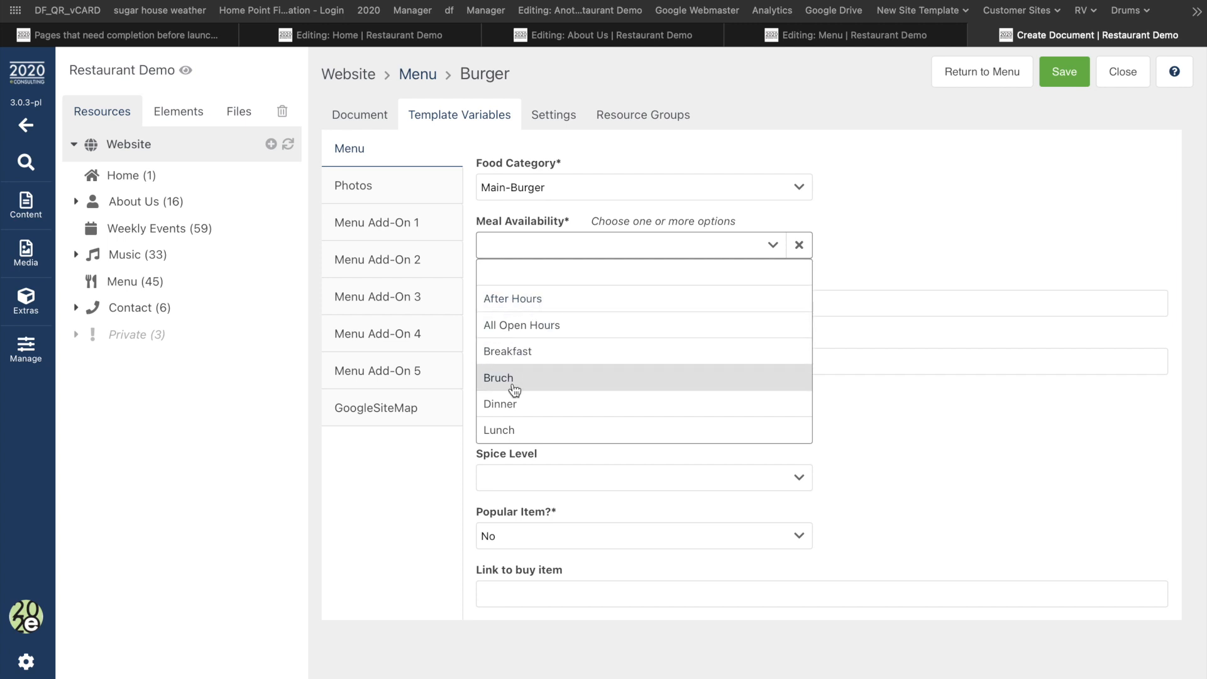
{"action": "left_click", "coordinate": [518, 415]}
{"action": "left_click", "coordinate": [523, 402]}
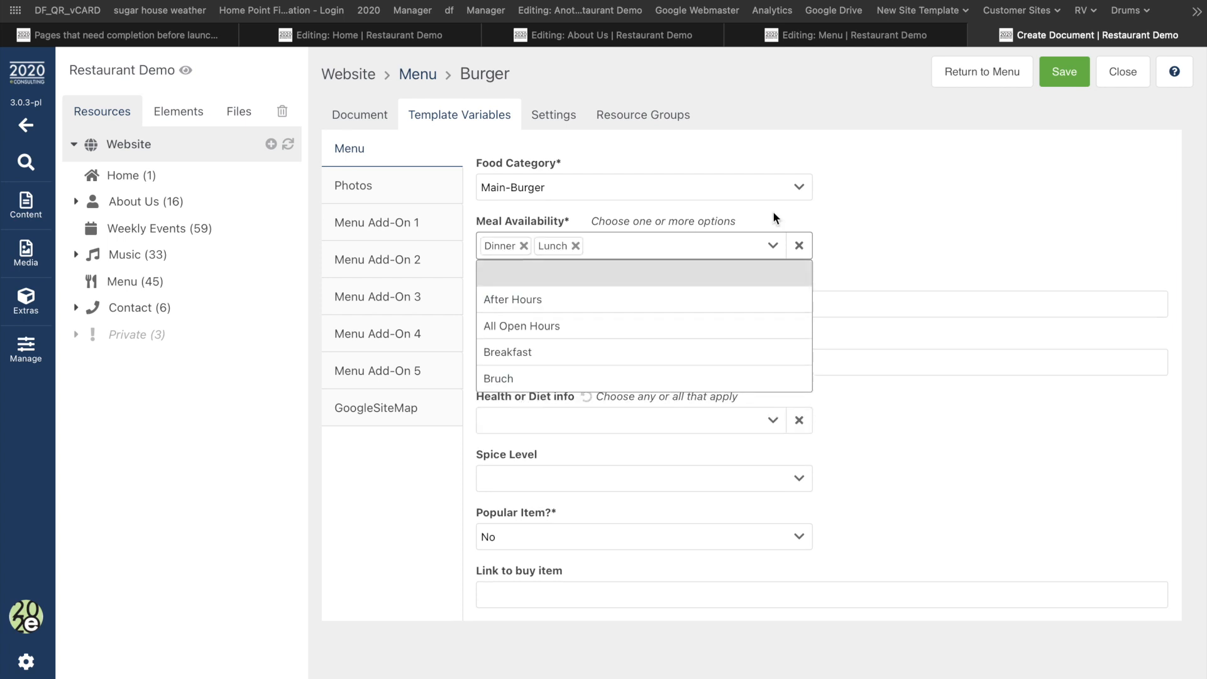
Step: Try to save the Burger item and fill in its required price of 10 and the menu item description "1/4lb burger"
{"action": "left_click", "coordinate": [1063, 75]}
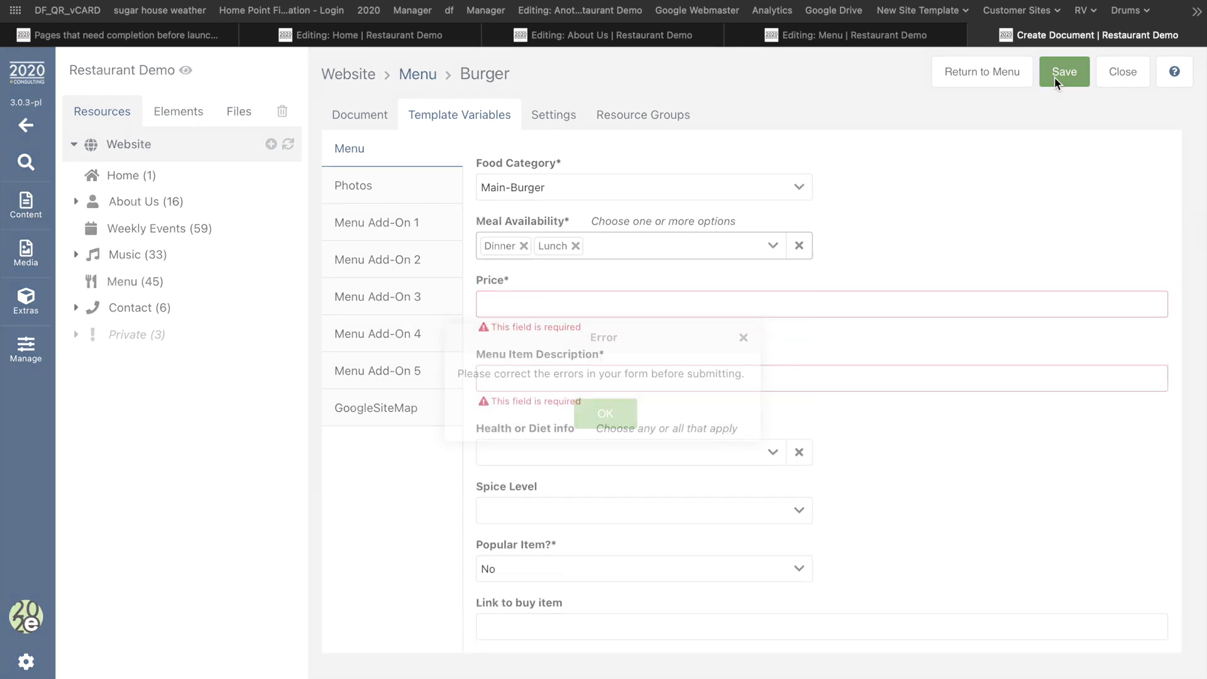
{"action": "left_click", "coordinate": [607, 415]}
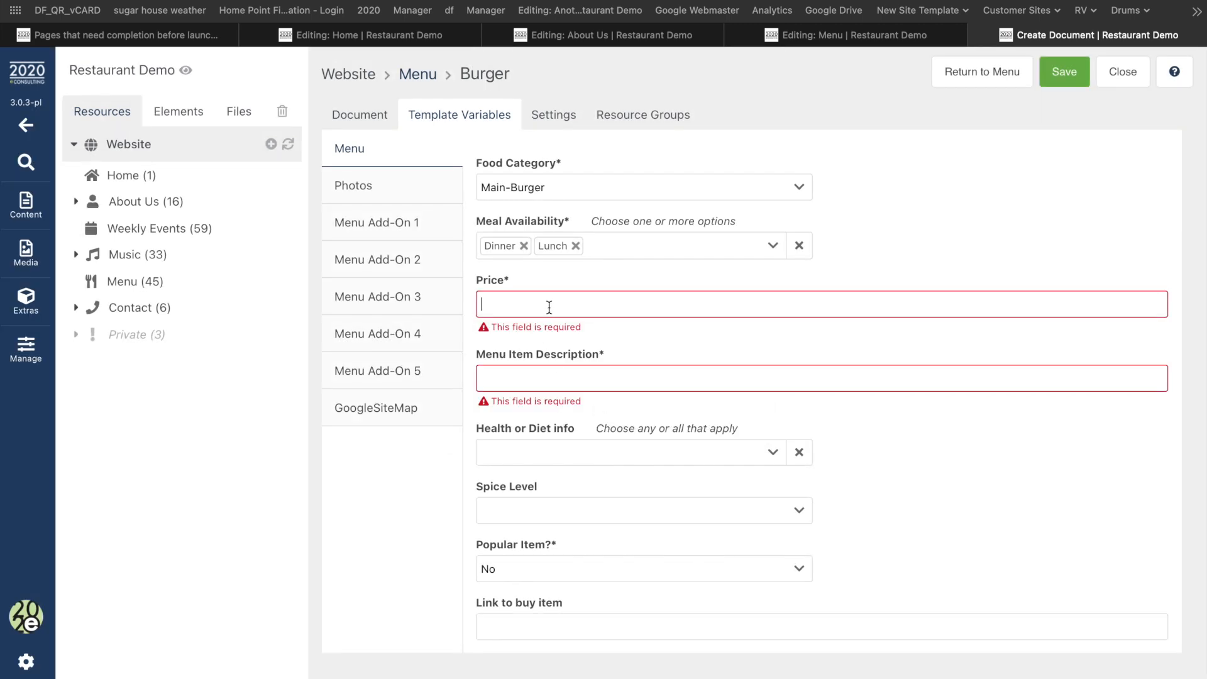
{"action": "type", "text": "10"}
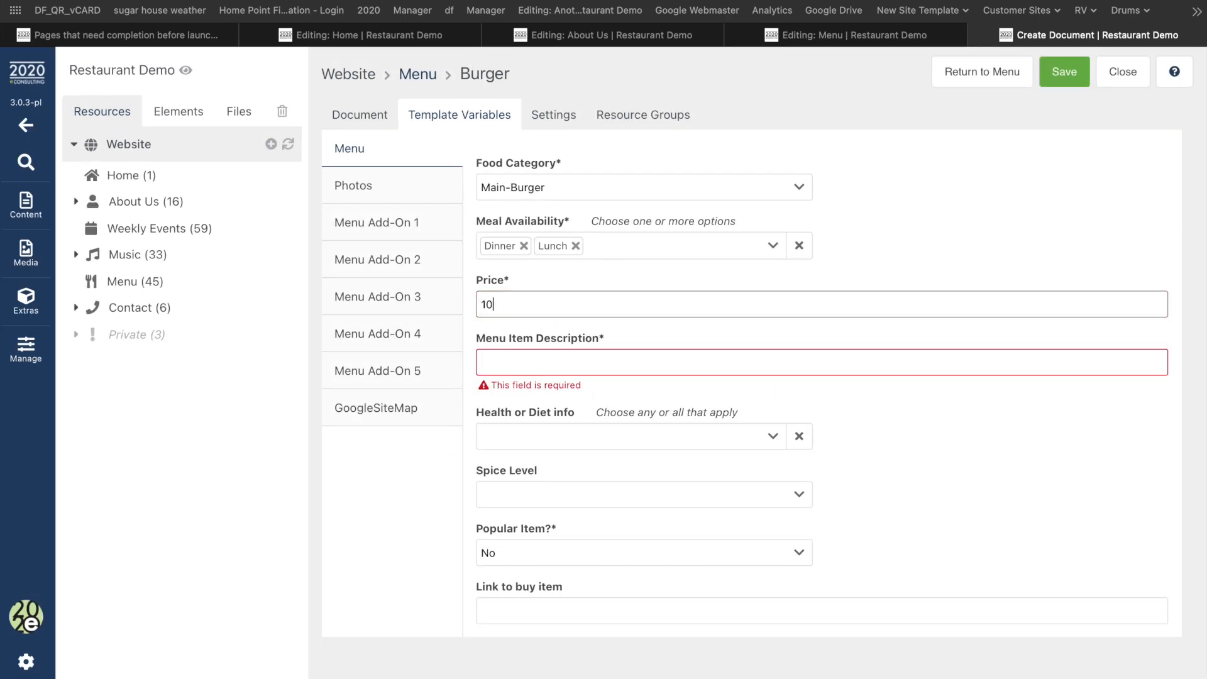
{"action": "left_click", "coordinate": [498, 374]}
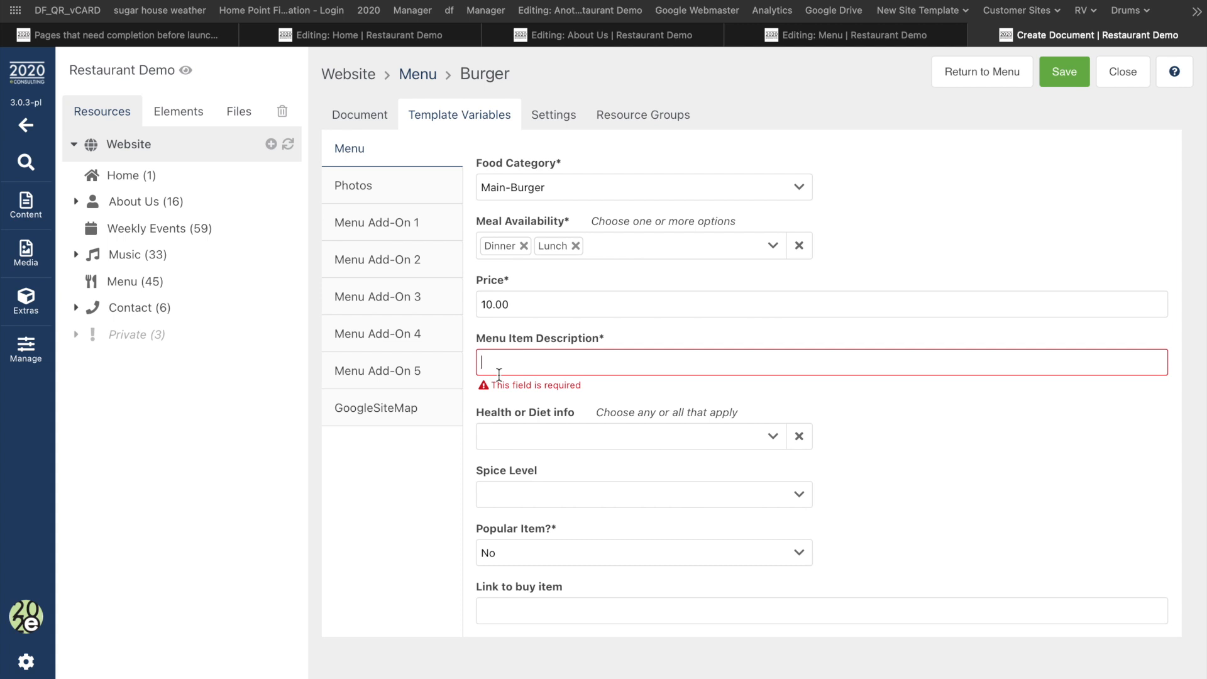
{"action": "type", "text": "1/4lb burger"}
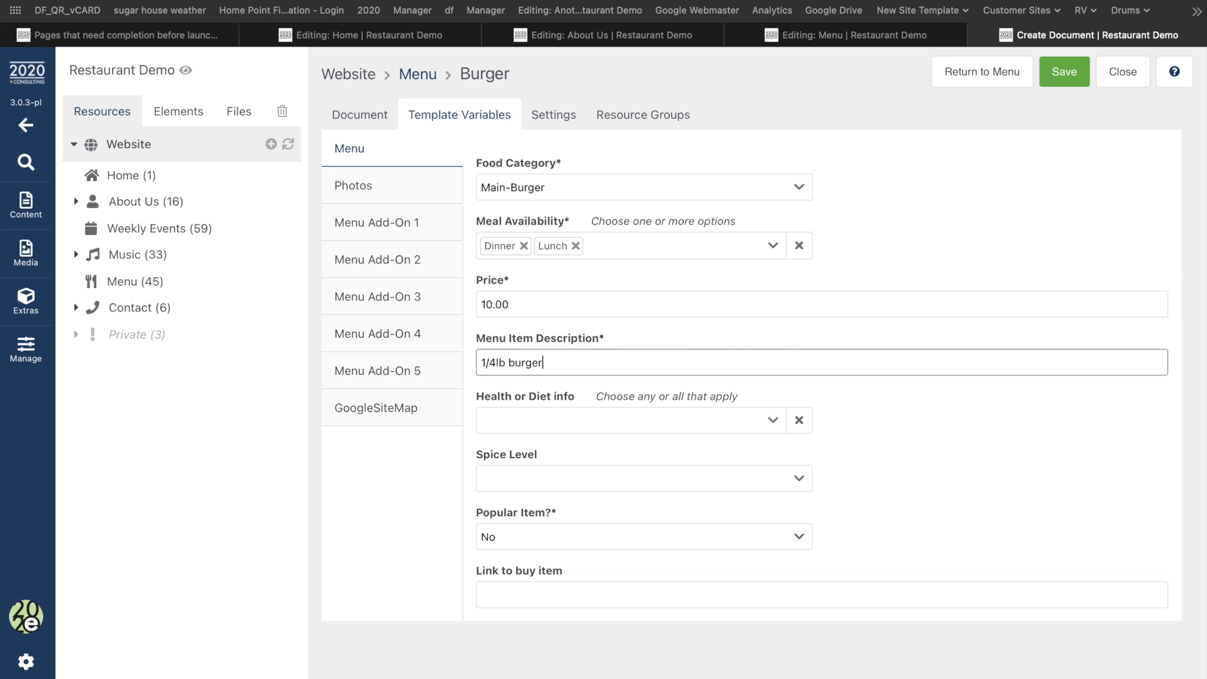
Step: Mark the Burger item's health or diet info as "Vegetarian upon request"
{"action": "left_click", "coordinate": [534, 412]}
{"action": "left_click", "coordinate": [773, 420]}
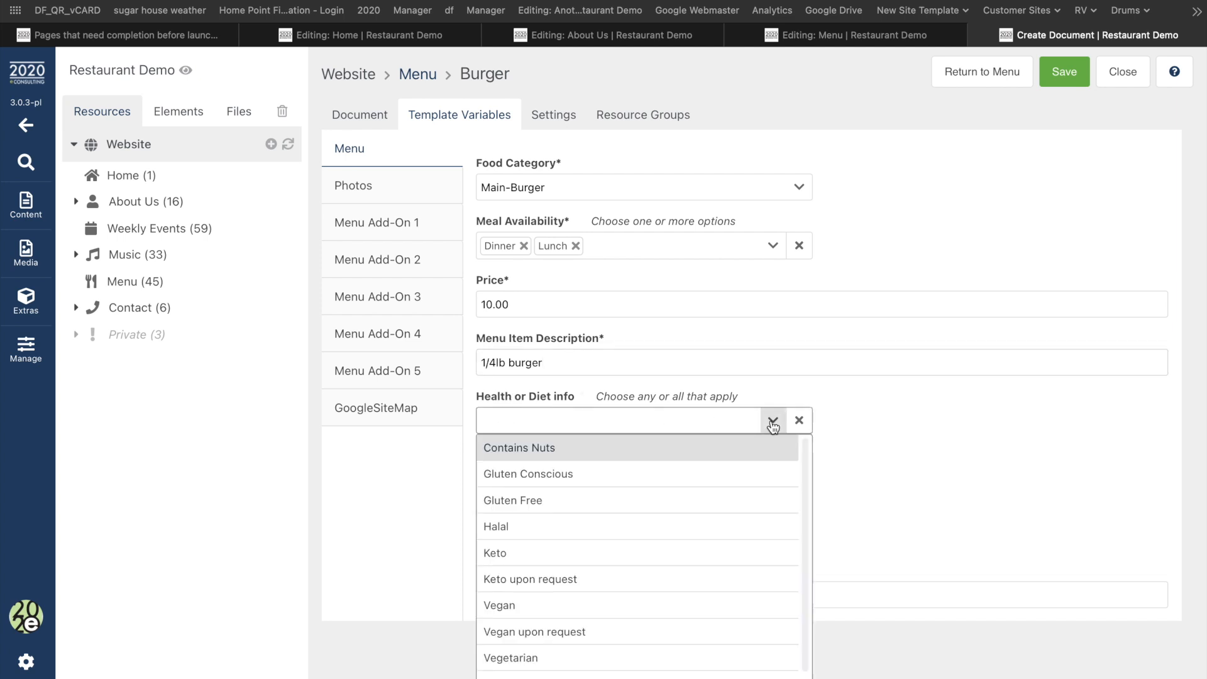
{"action": "scroll", "coordinate": [596, 594], "scroll_direction": "down", "scroll_amount": 1}
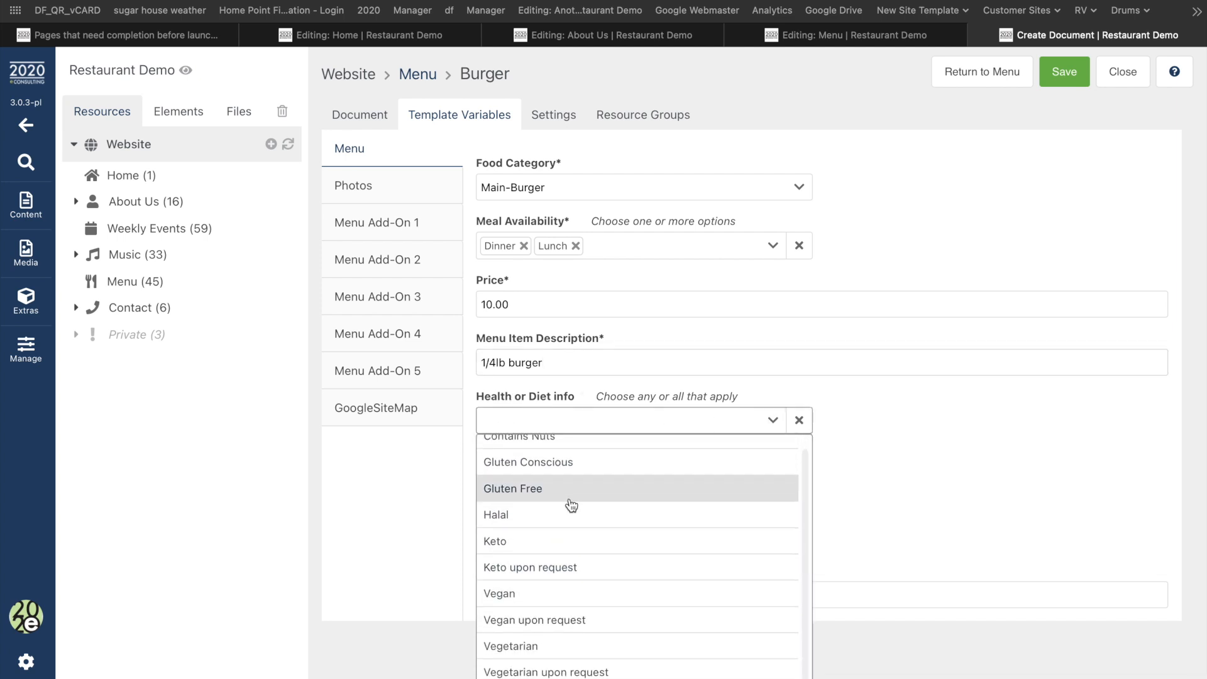
{"action": "scroll", "coordinate": [569, 503], "scroll_direction": "up", "scroll_amount": 1}
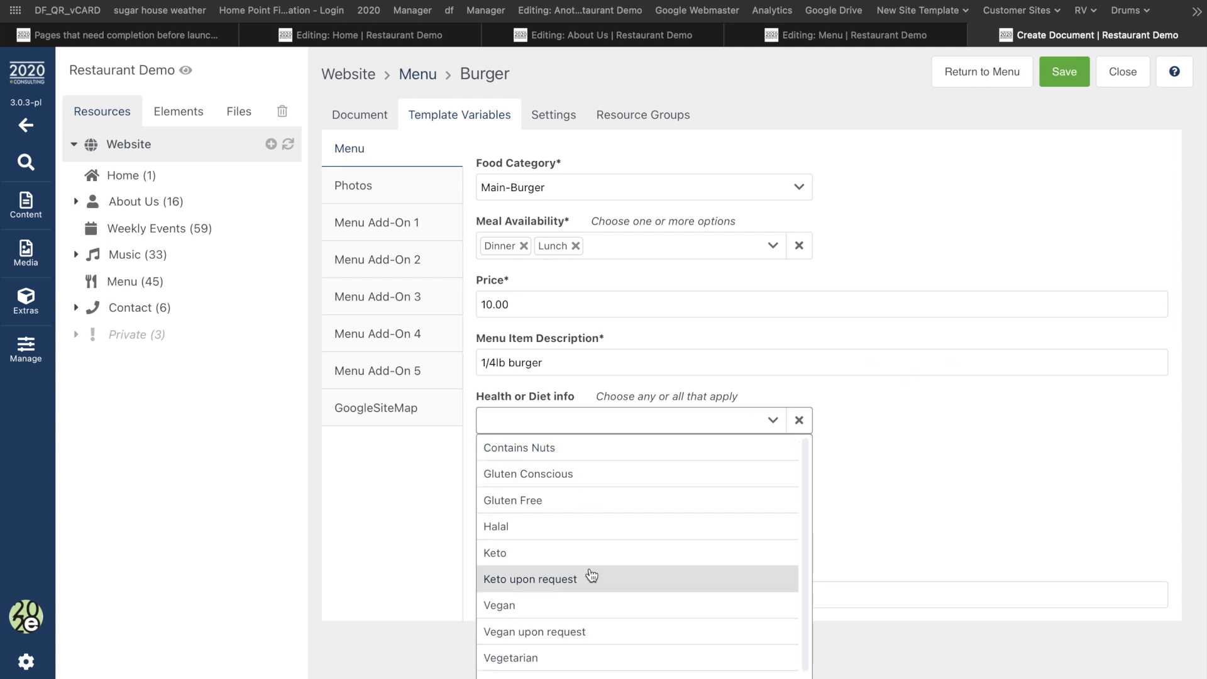
{"action": "scroll", "coordinate": [585, 666], "scroll_direction": "down", "scroll_amount": 1}
{"action": "left_click", "coordinate": [585, 672]}
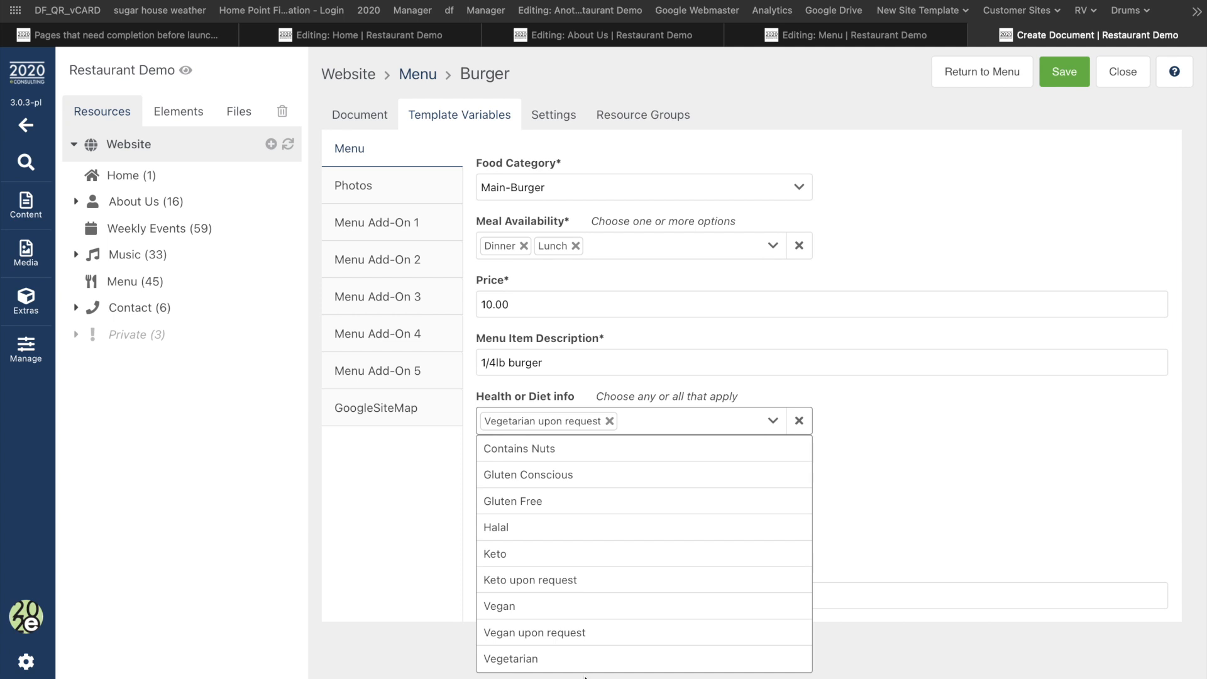
{"action": "left_click", "coordinate": [812, 371]}
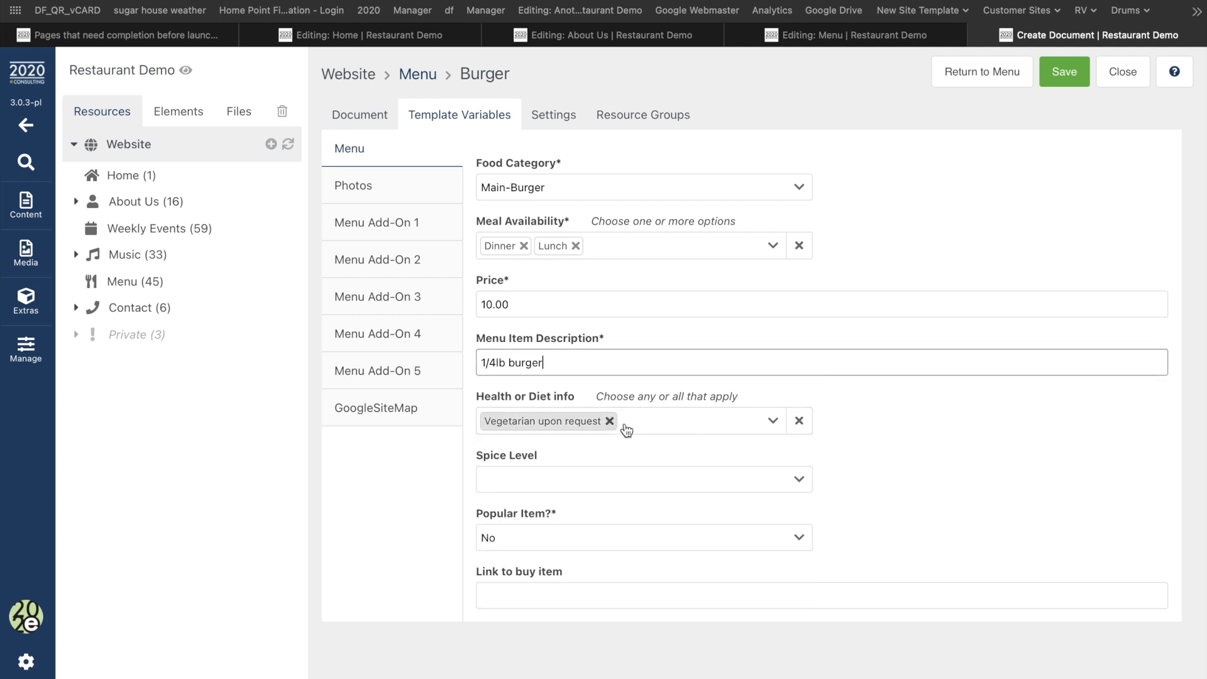
Step: Add "Vegan upon request" to the Burger item's health or diet info and set Popular Item to Yes
{"action": "left_click", "coordinate": [772, 420]}
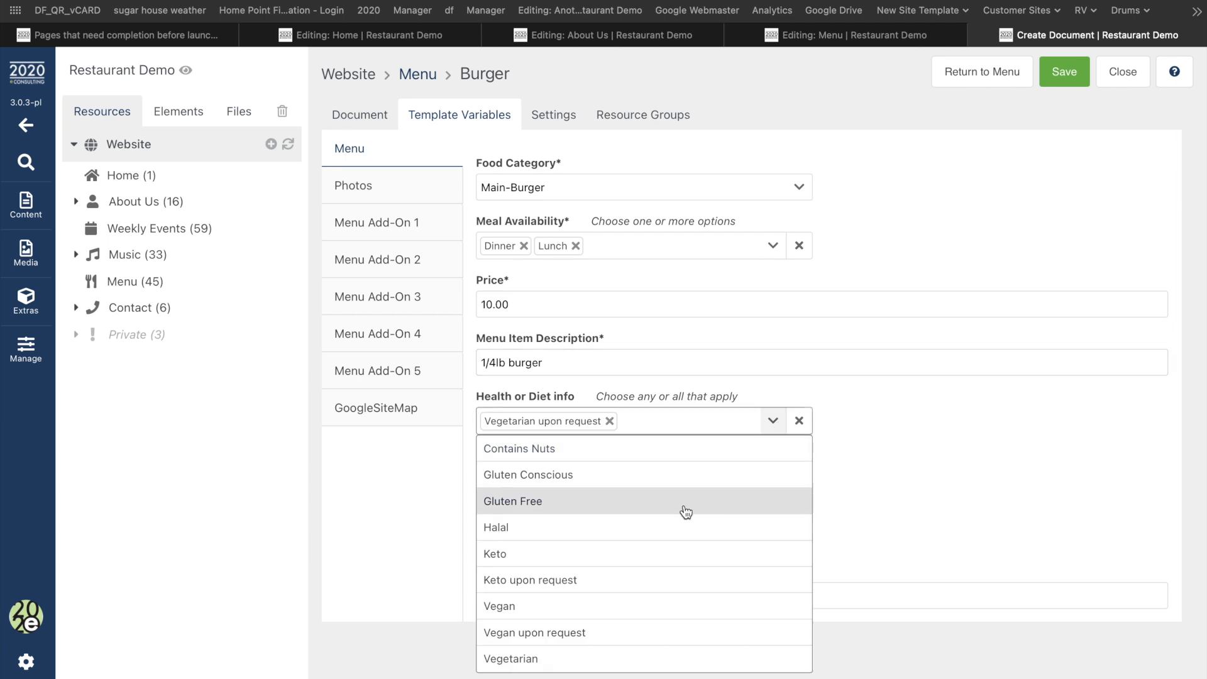
{"action": "left_click", "coordinate": [623, 634]}
{"action": "left_click", "coordinate": [922, 387]}
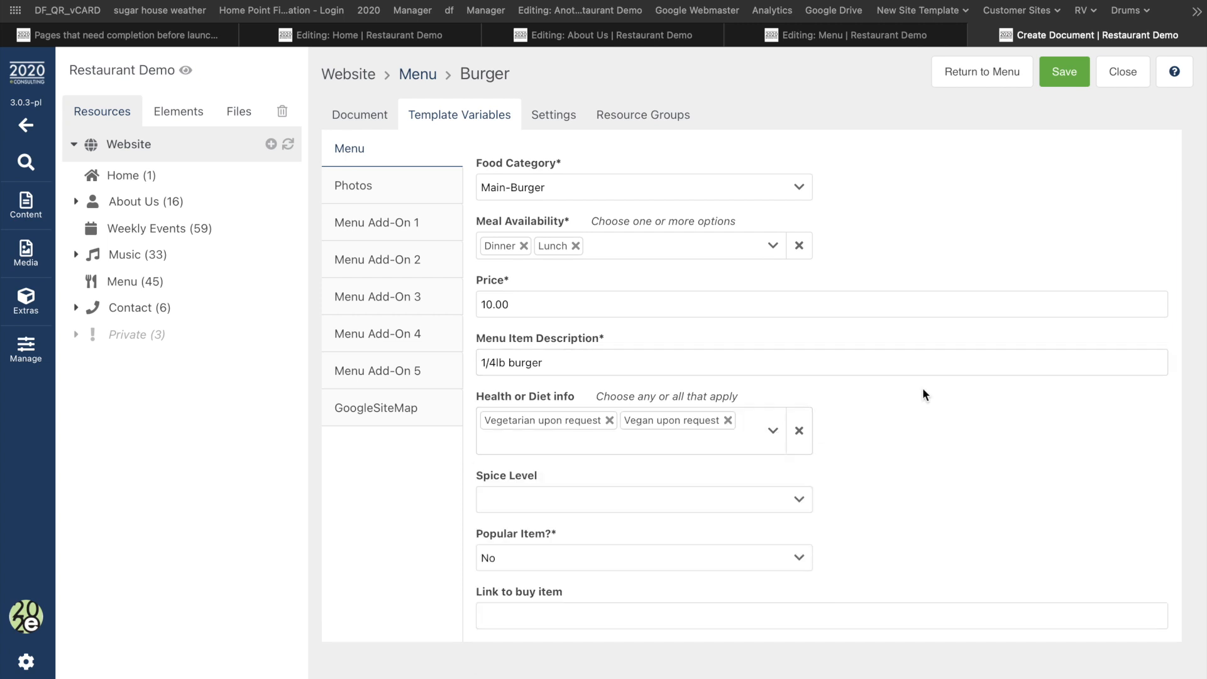
{"action": "left_click", "coordinate": [799, 499]}
{"action": "left_click", "coordinate": [928, 433]}
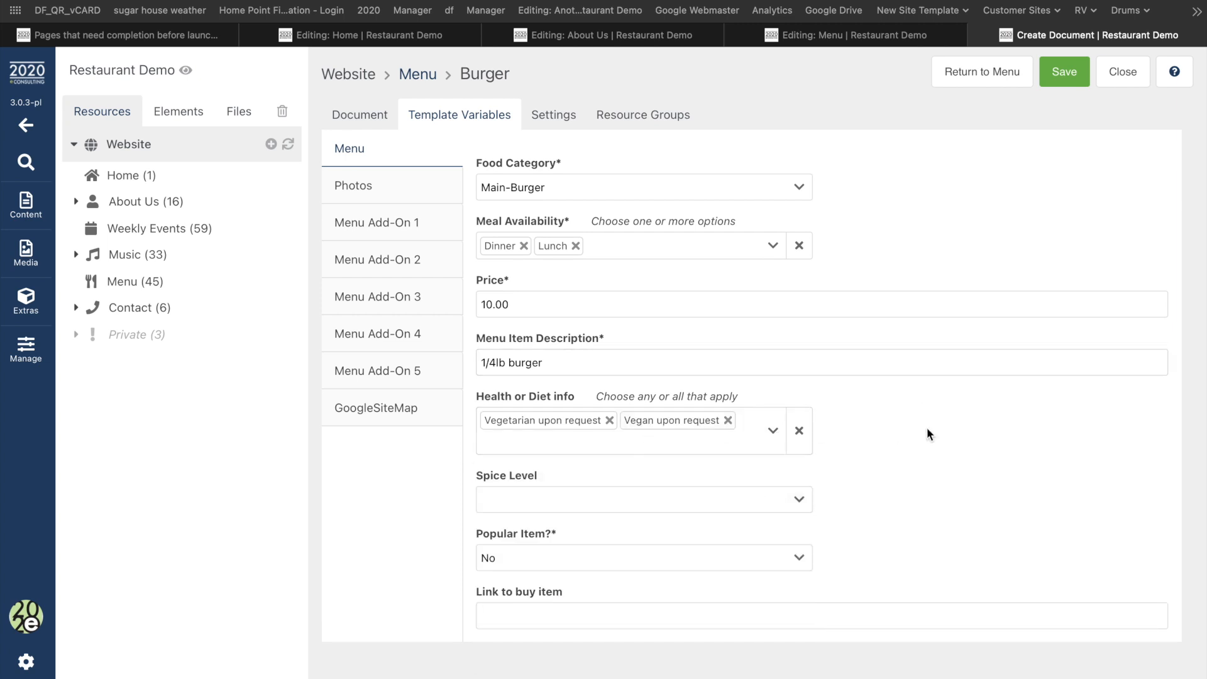
{"action": "left_click", "coordinate": [779, 557]}
{"action": "left_click", "coordinate": [677, 637]}
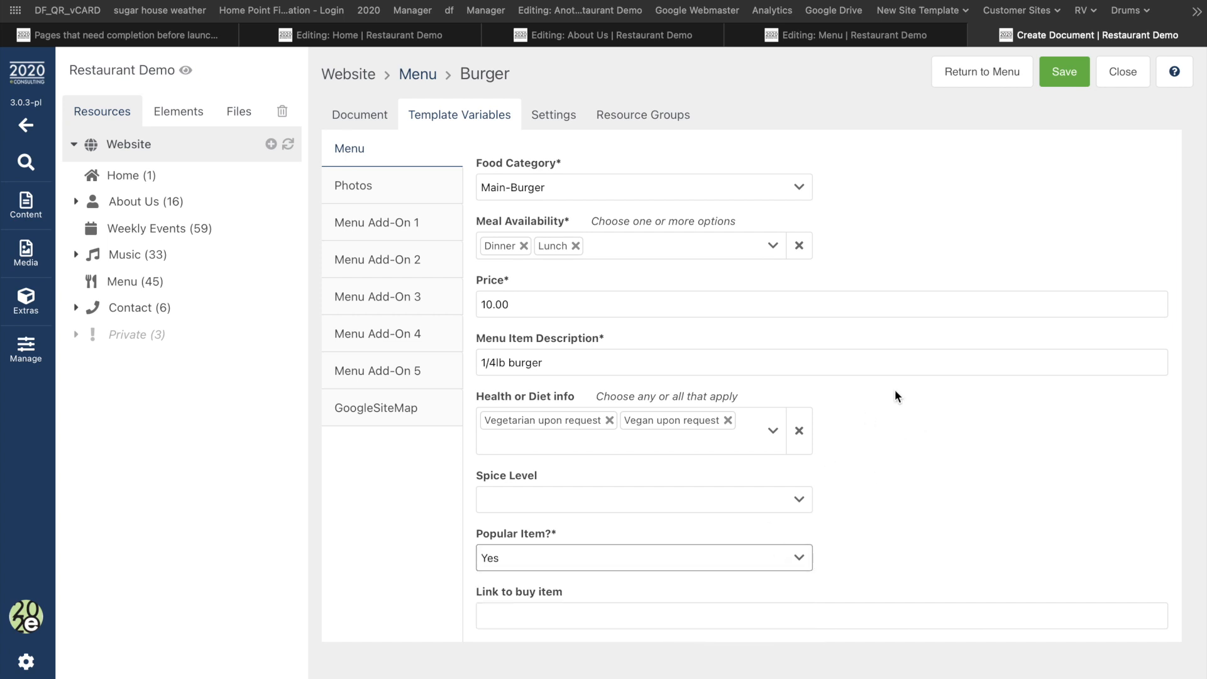
Step: Upload cheeseburger.jpeg from the DEMO SITE folder into Images/Menu and set it as the Burger item's MainPhoto
{"action": "left_click", "coordinate": [340, 200]}
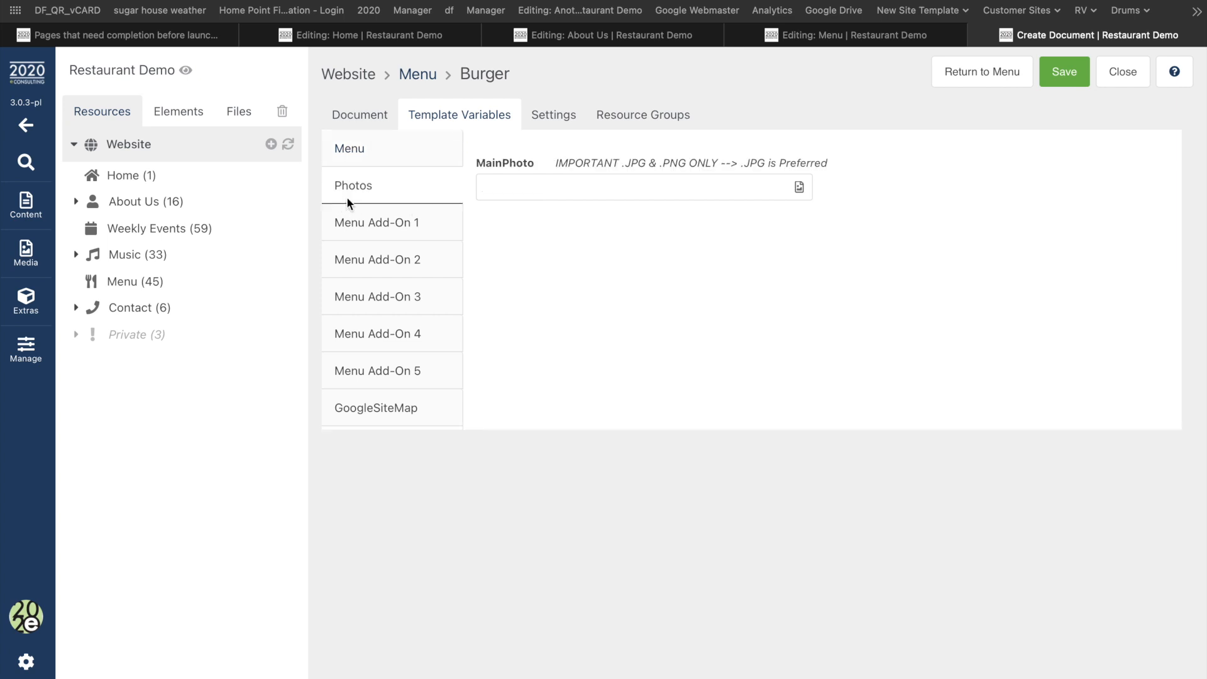
{"action": "left_click", "coordinate": [800, 187]}
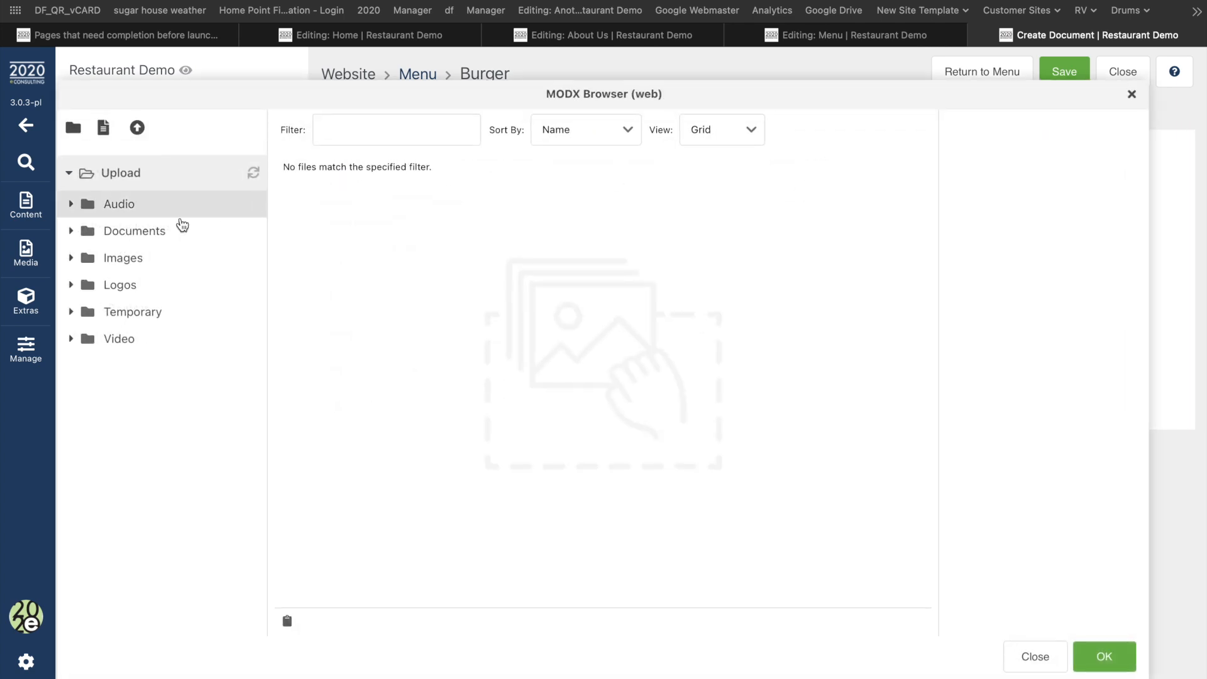
{"action": "left_click", "coordinate": [137, 261]}
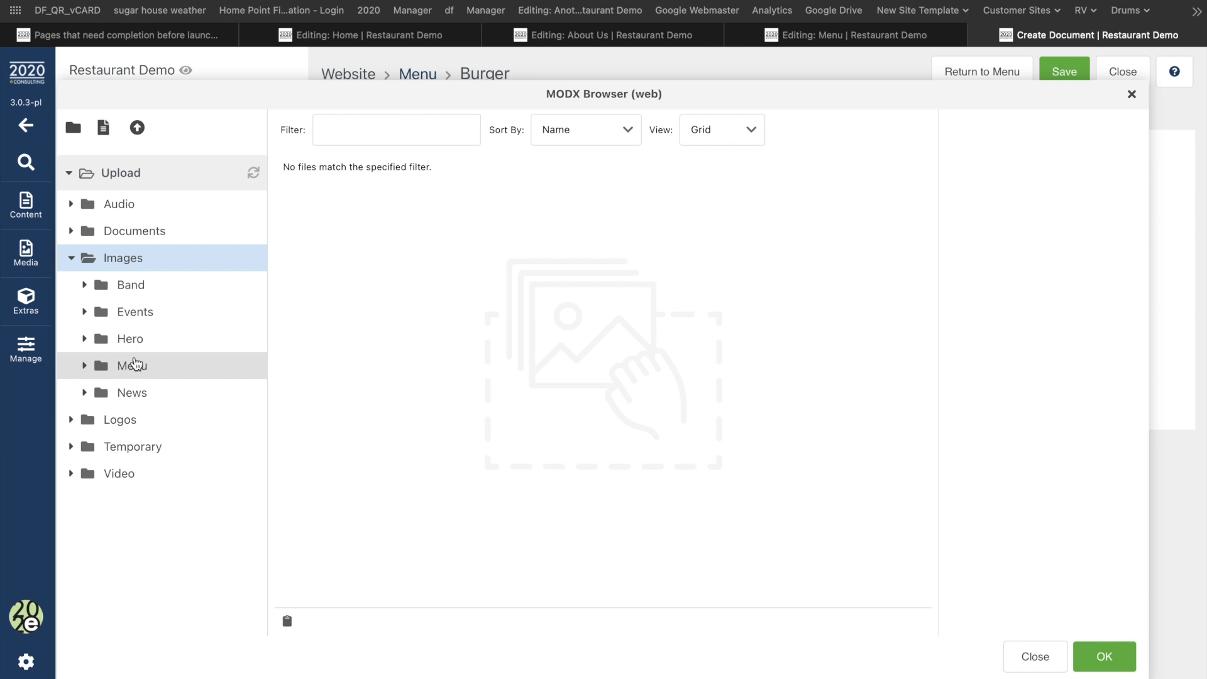
{"action": "left_click", "coordinate": [137, 370]}
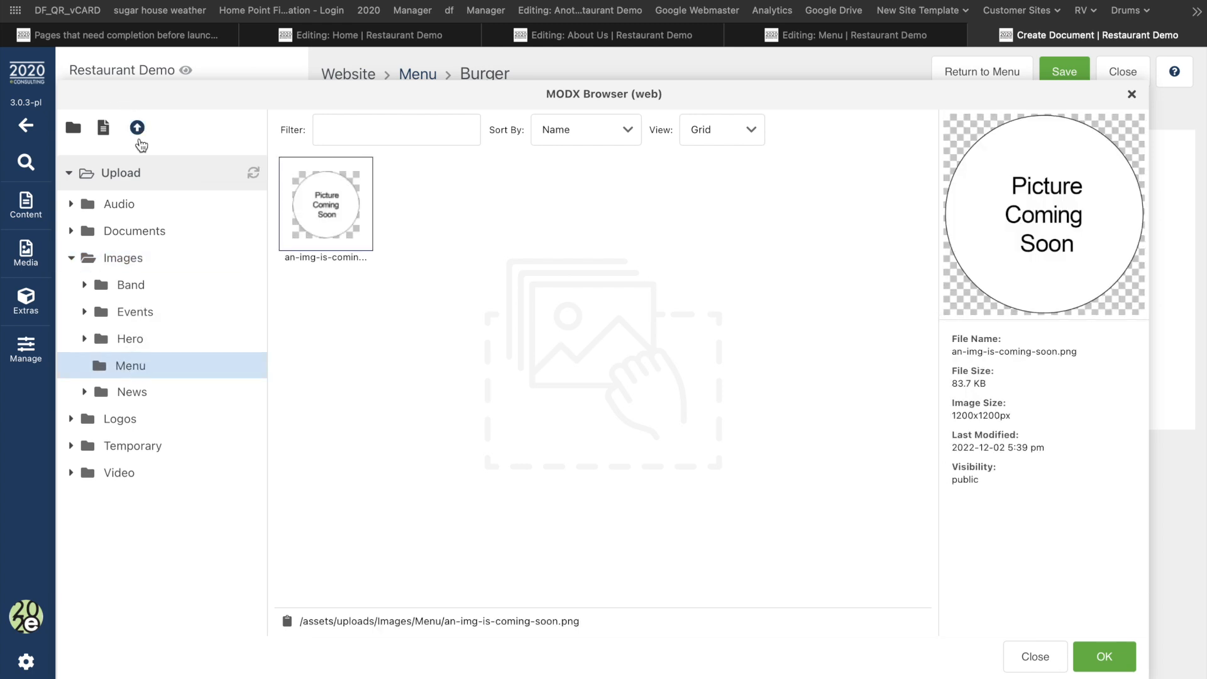
{"action": "left_click", "coordinate": [137, 128]}
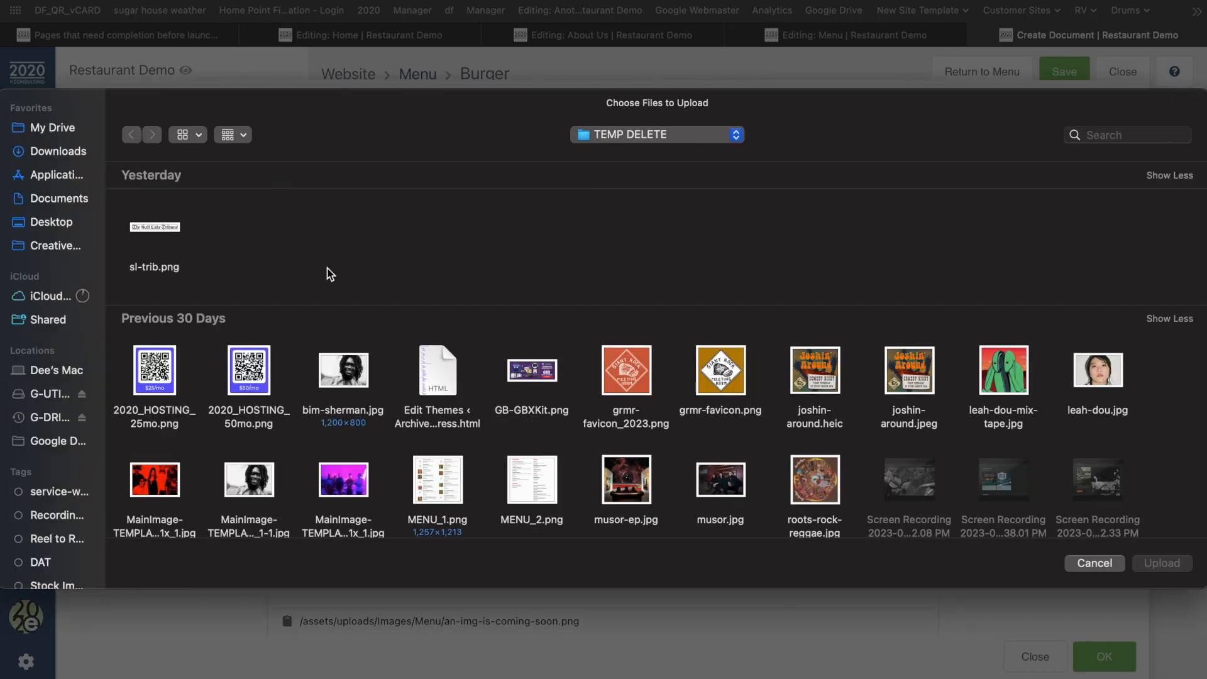
{"action": "left_click", "coordinate": [620, 141]}
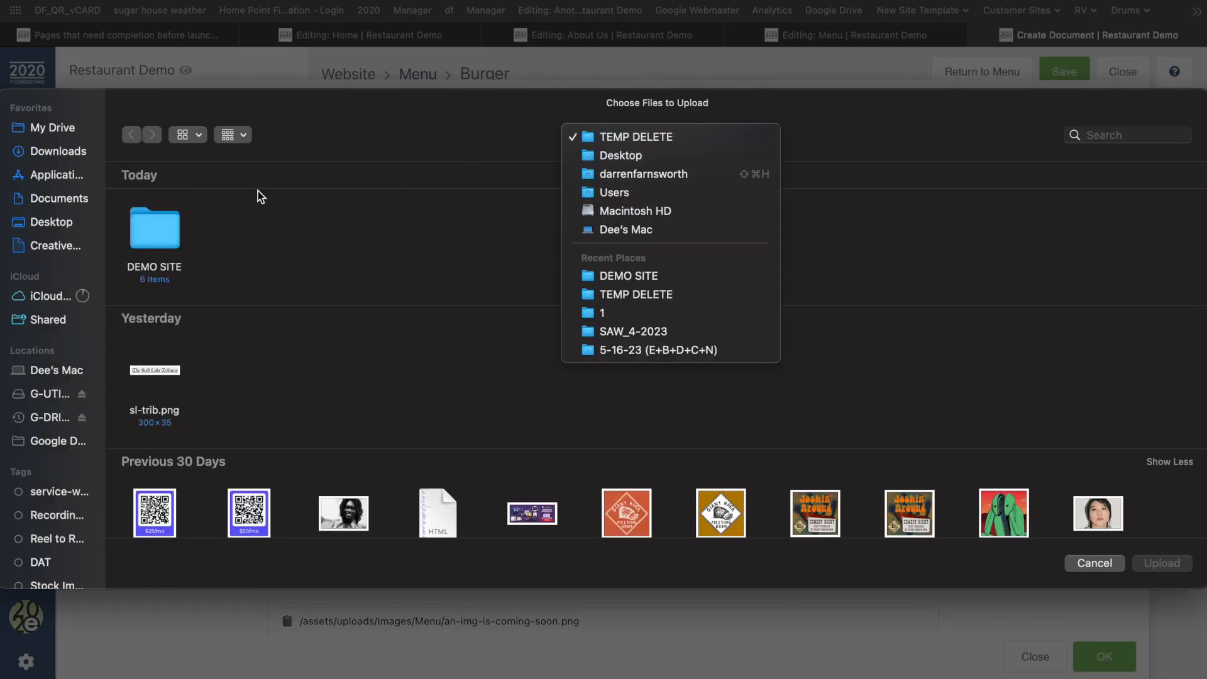
{"action": "left_click", "coordinate": [170, 238]}
{"action": "double_click", "coordinate": [170, 238]}
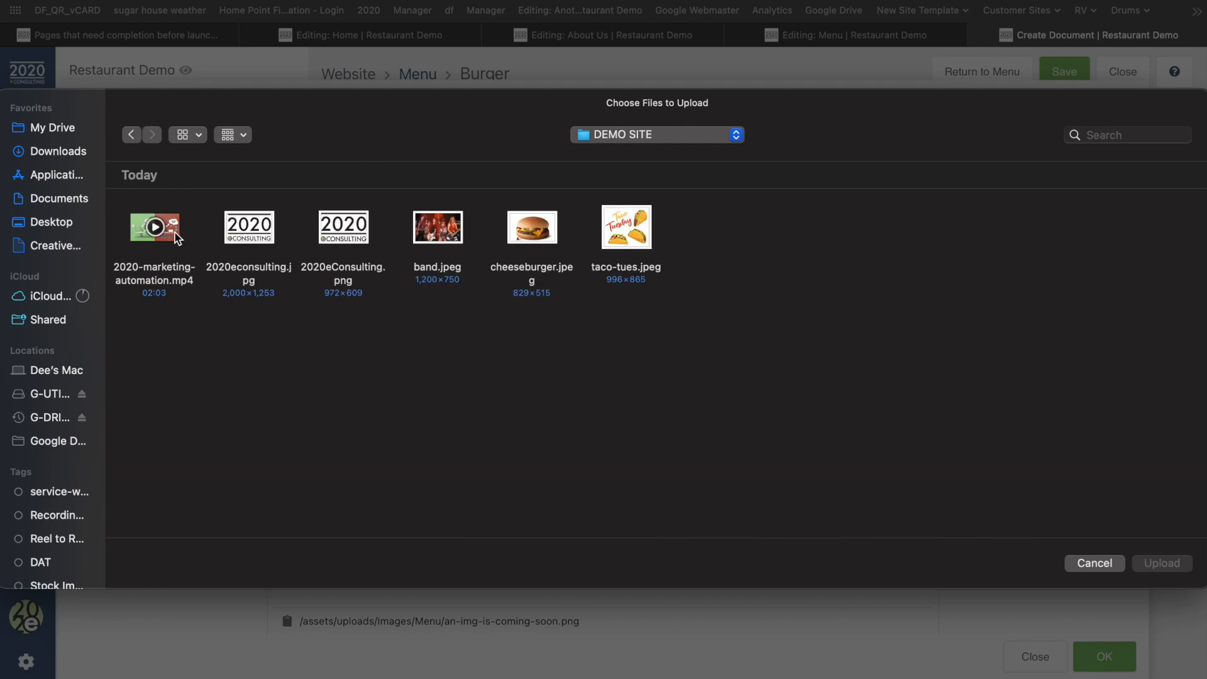
{"action": "left_click", "coordinate": [527, 230]}
{"action": "double_click", "coordinate": [527, 231]}
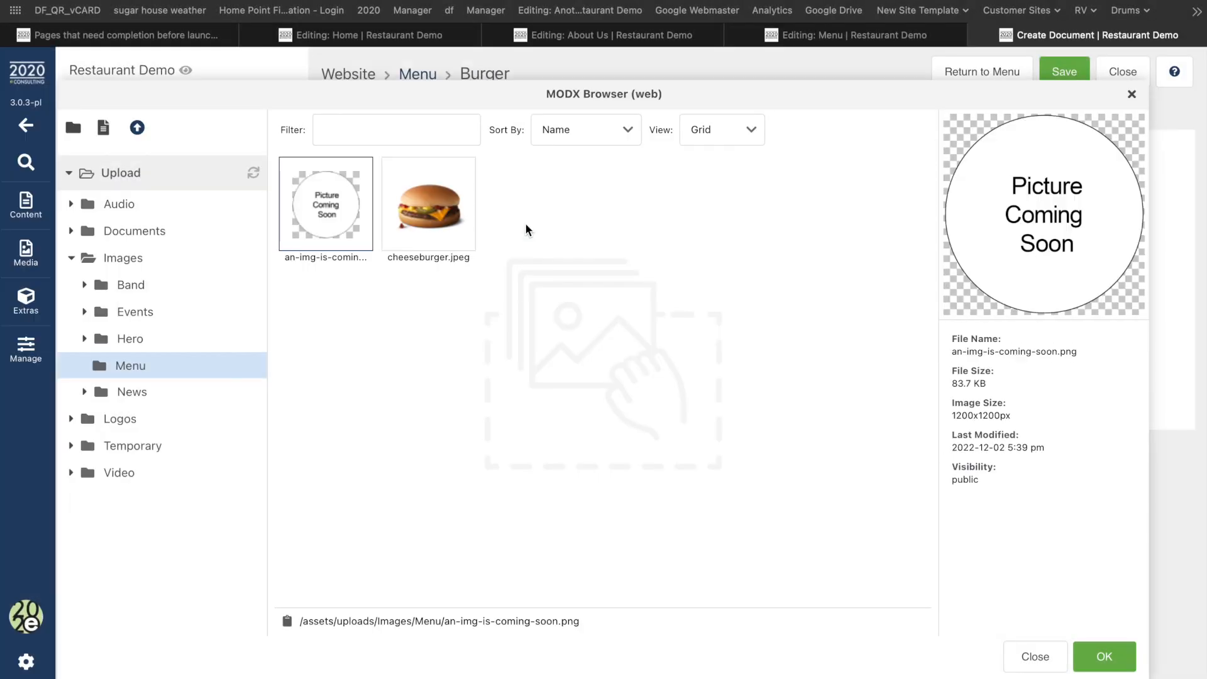
{"action": "double_click", "coordinate": [447, 219]}
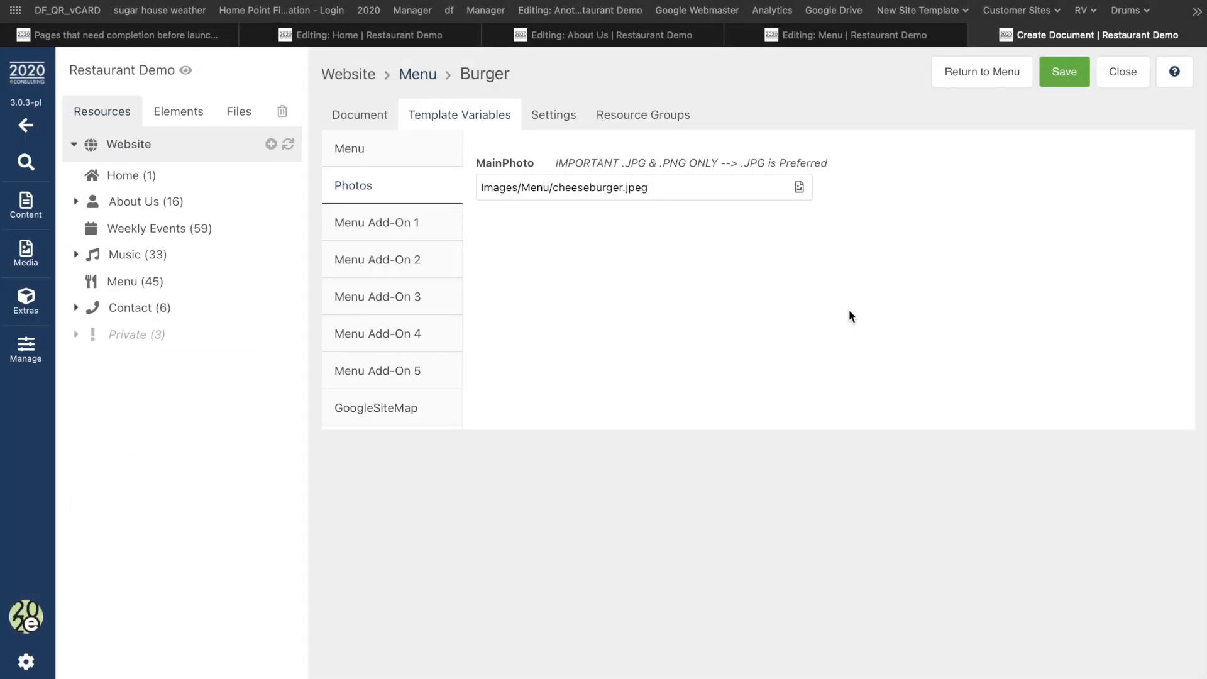
Step: Fill in the Burger item's first menu add-on as "Cheese" with an extra cost of 1
{"action": "left_click", "coordinate": [379, 211]}
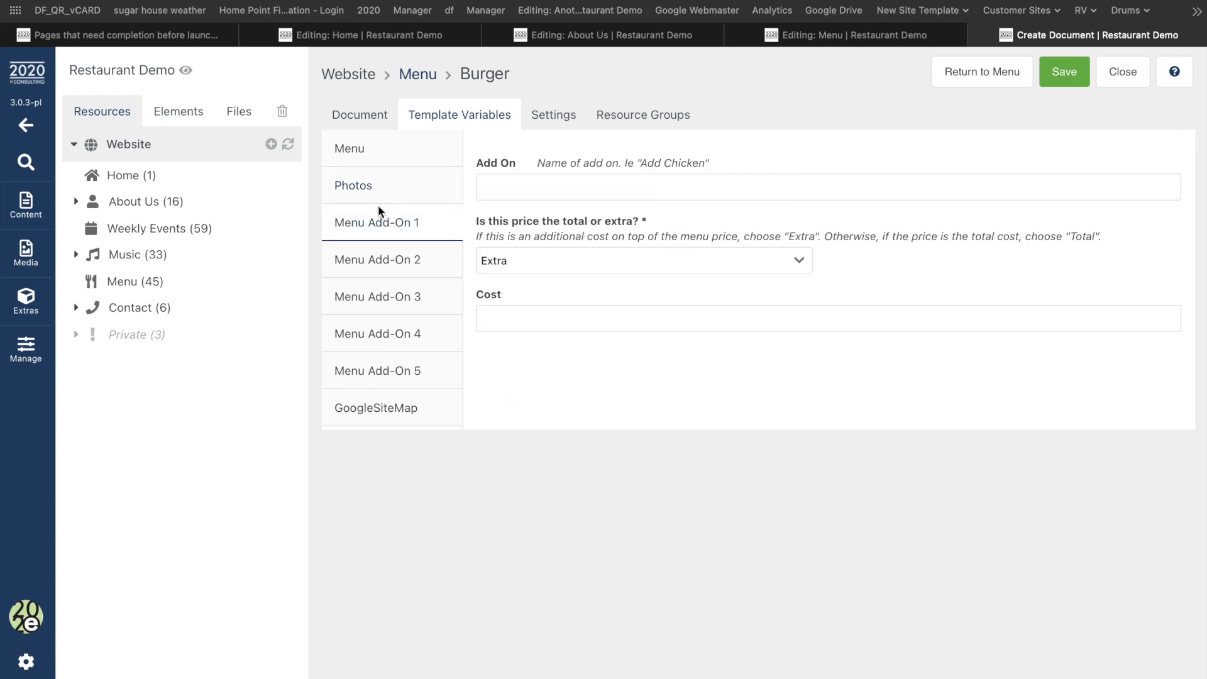
{"action": "left_click", "coordinate": [535, 187]}
{"action": "type", "text": "Cheese"}
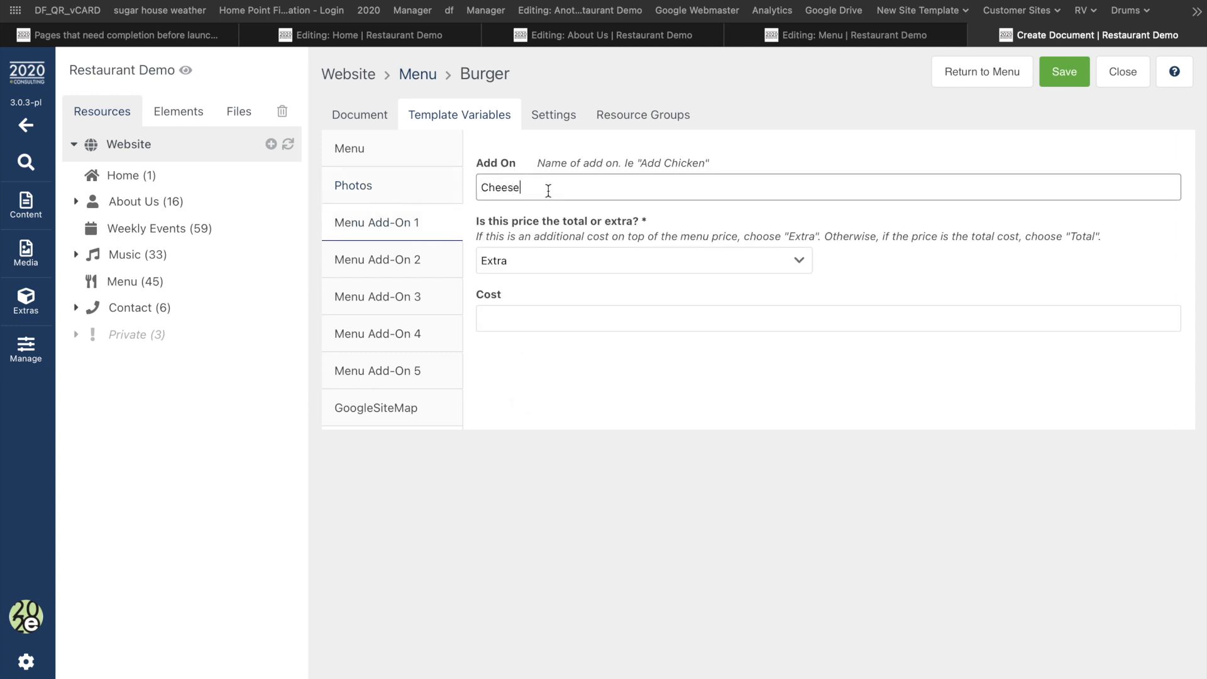
{"action": "left_click", "coordinate": [532, 307]}
{"action": "type", "text": "1"}
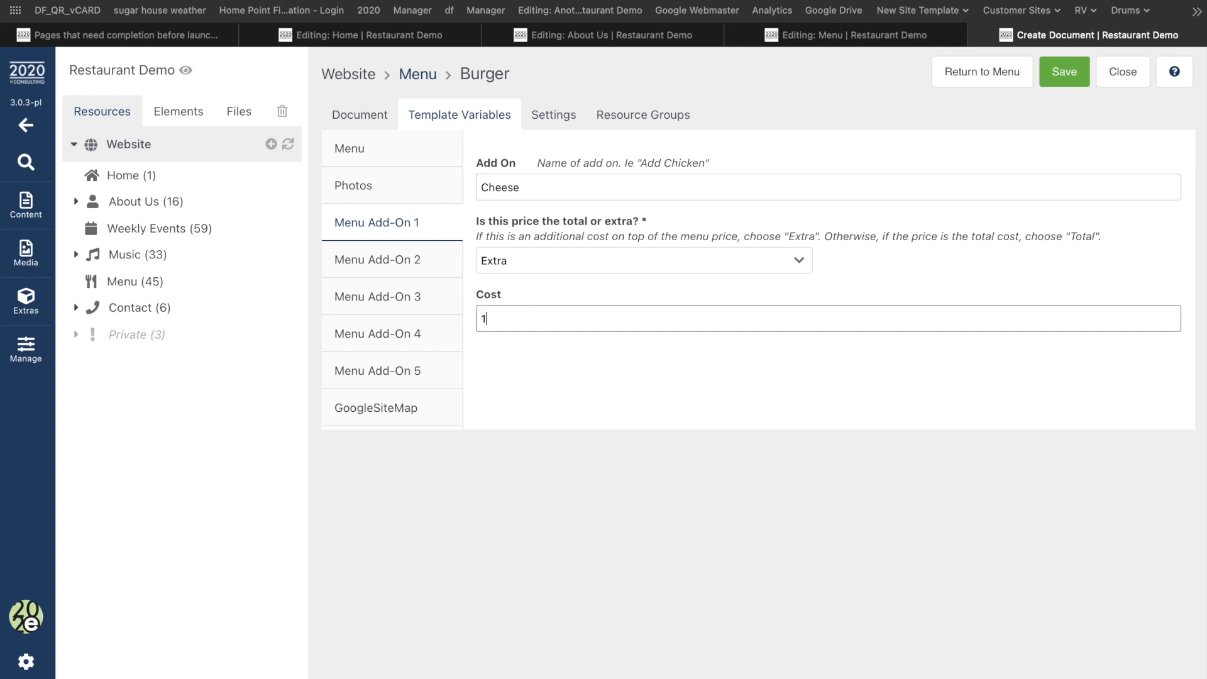
Step: Fill in the second menu add-on as "Bacon" with an extra cost of 4, and save the Burger item
{"action": "left_click", "coordinate": [409, 259]}
{"action": "left_click", "coordinate": [518, 187]}
{"action": "type", "text": "Bacon"}
{"action": "left_click", "coordinate": [577, 327]}
{"action": "type", "text": "4"}
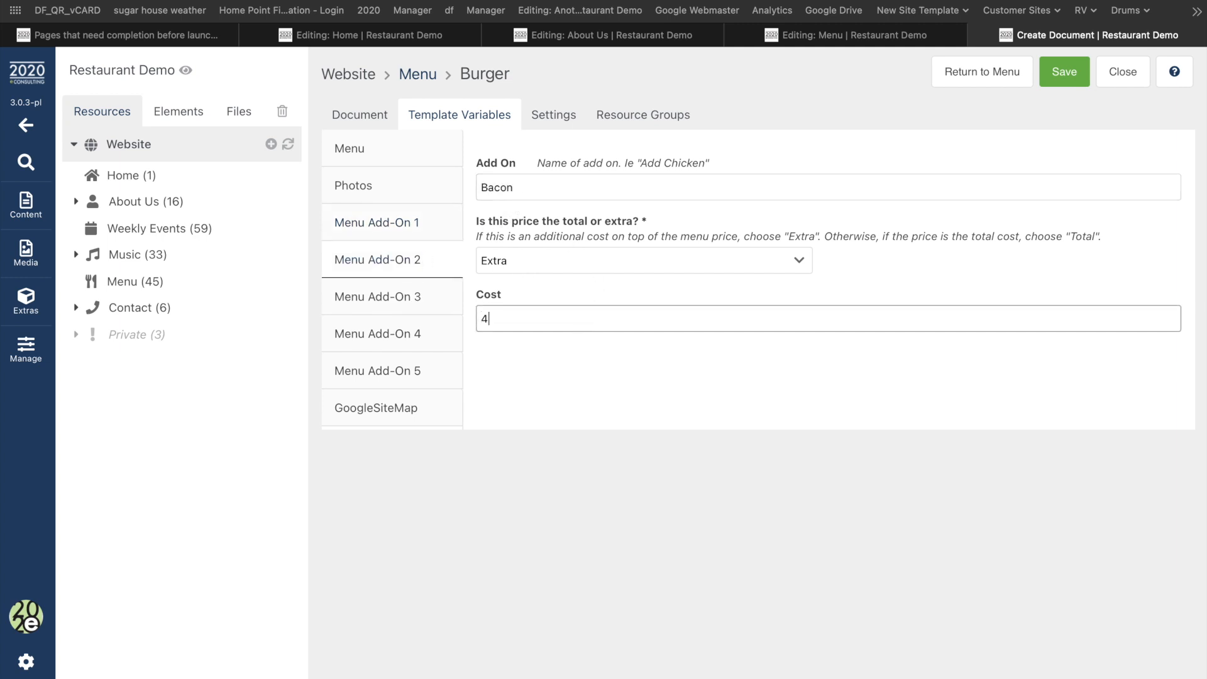
{"action": "left_click", "coordinate": [1058, 75]}
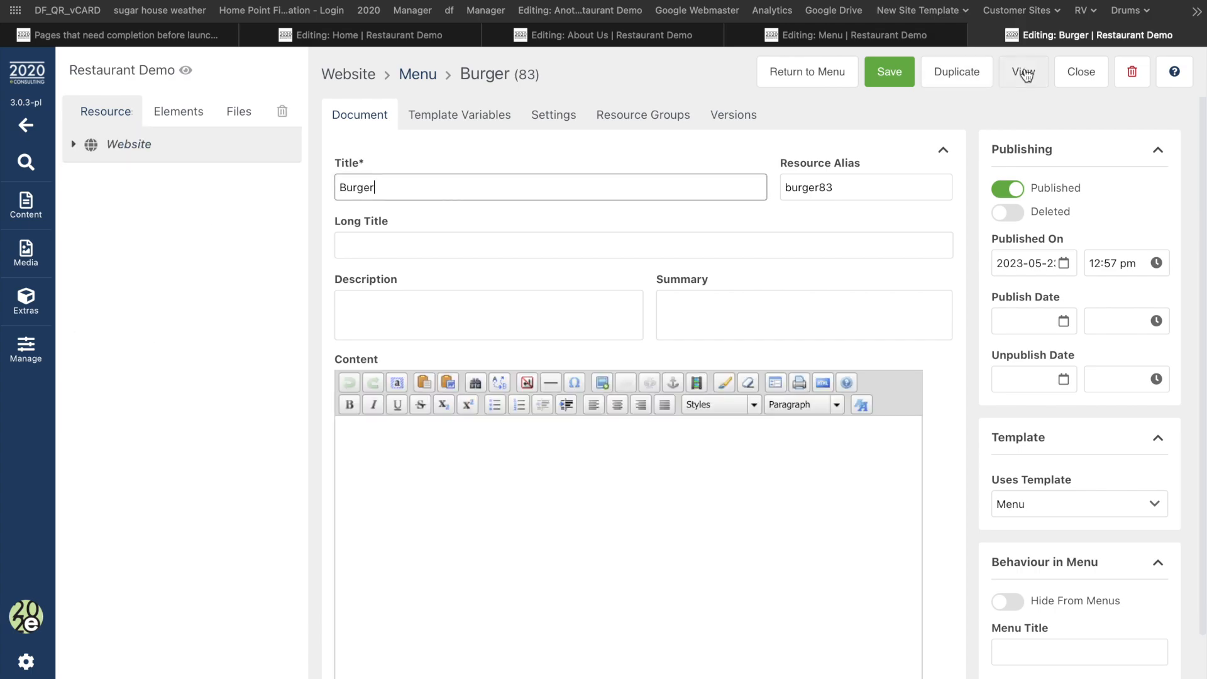
Step: View the live Burger page and check the item's listing in the Dinner, Lunch and Breakfast menus
{"action": "left_click", "coordinate": [1023, 71]}
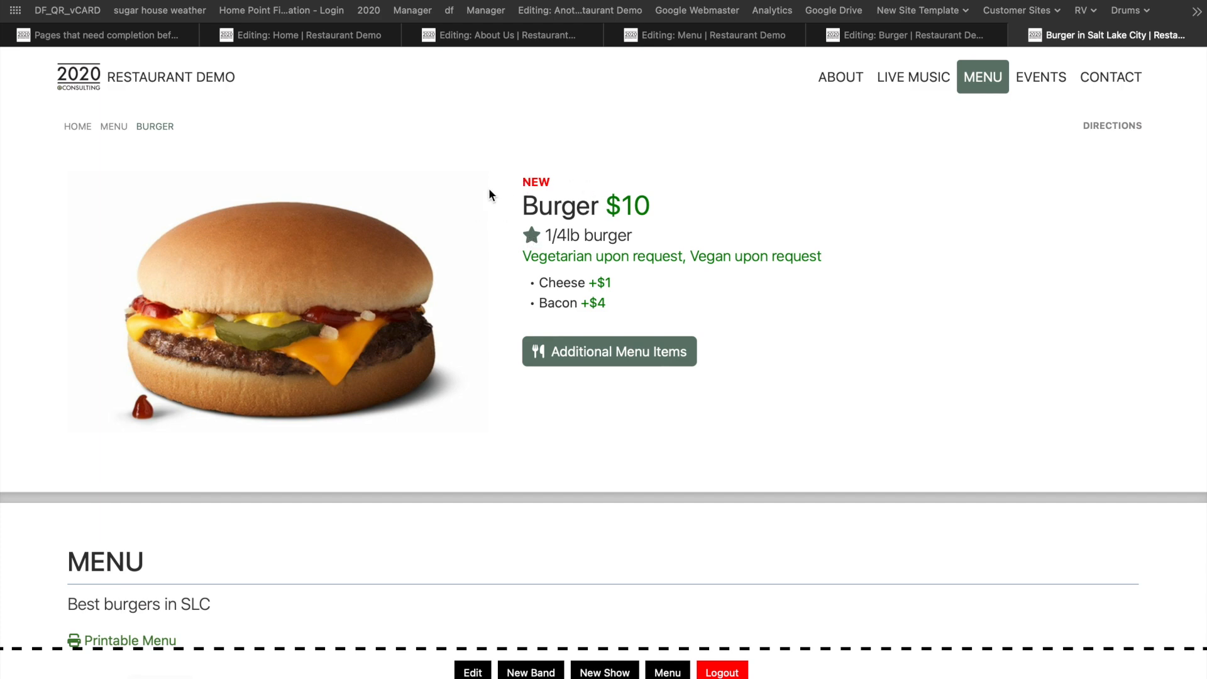
{"action": "left_click_drag", "start_coordinate": [525, 239], "coordinate": [548, 236]}
{"action": "scroll", "coordinate": [670, 245], "scroll_direction": "down", "scroll_amount": 3}
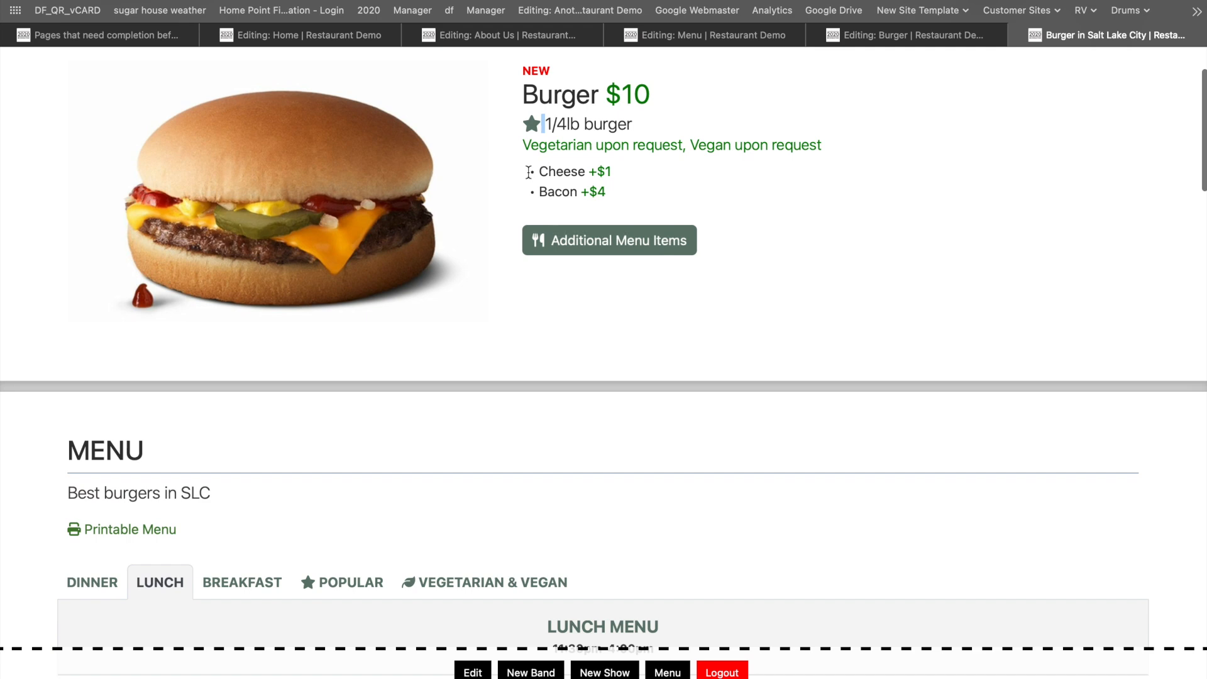
{"action": "scroll", "coordinate": [421, 274], "scroll_direction": "down", "scroll_amount": 10}
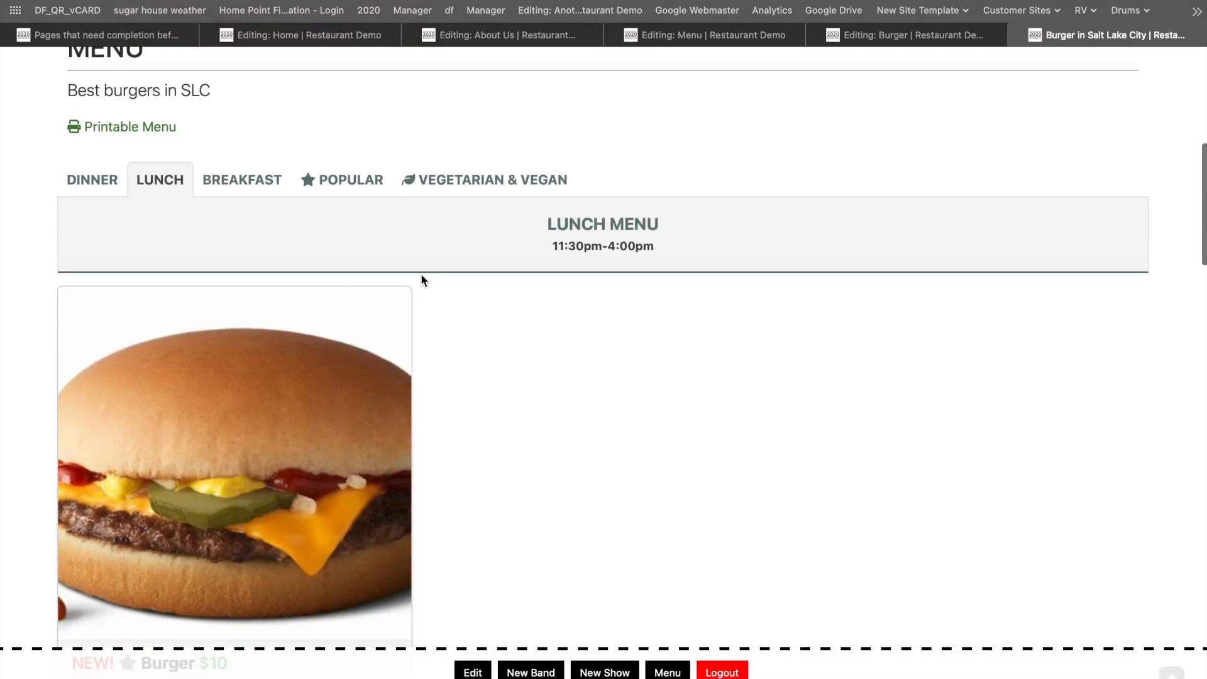
{"action": "scroll", "coordinate": [428, 308], "scroll_direction": "up", "scroll_amount": 3}
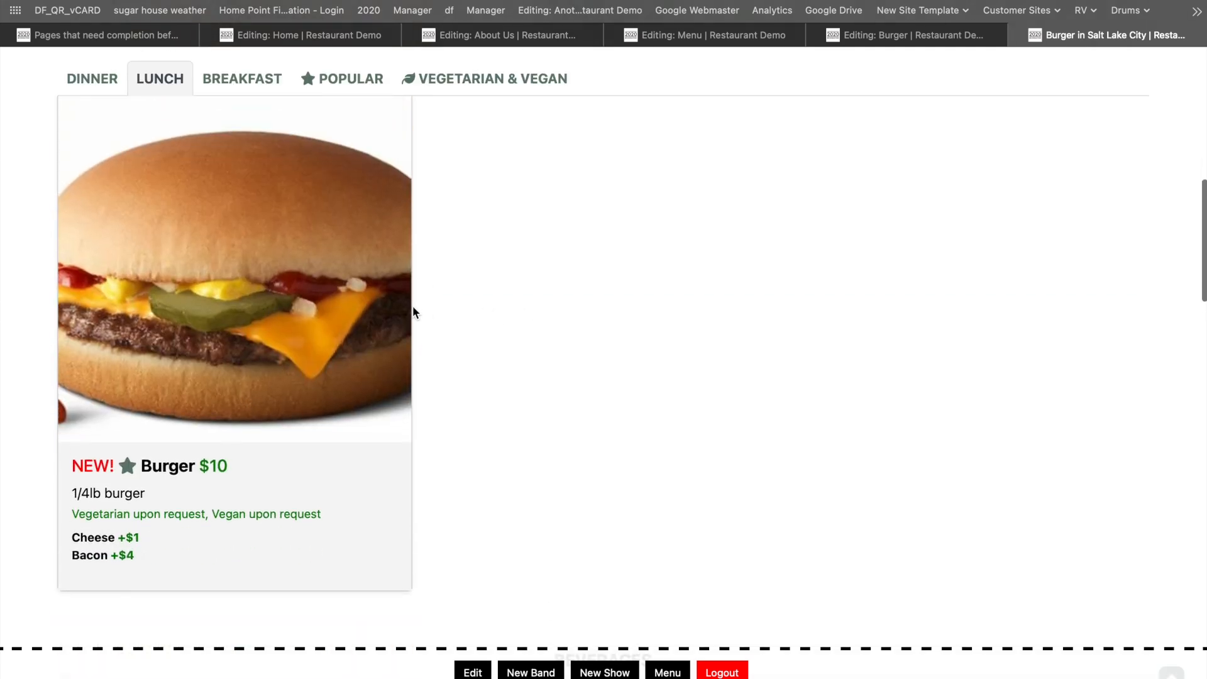
{"action": "left_click", "coordinate": [95, 79]}
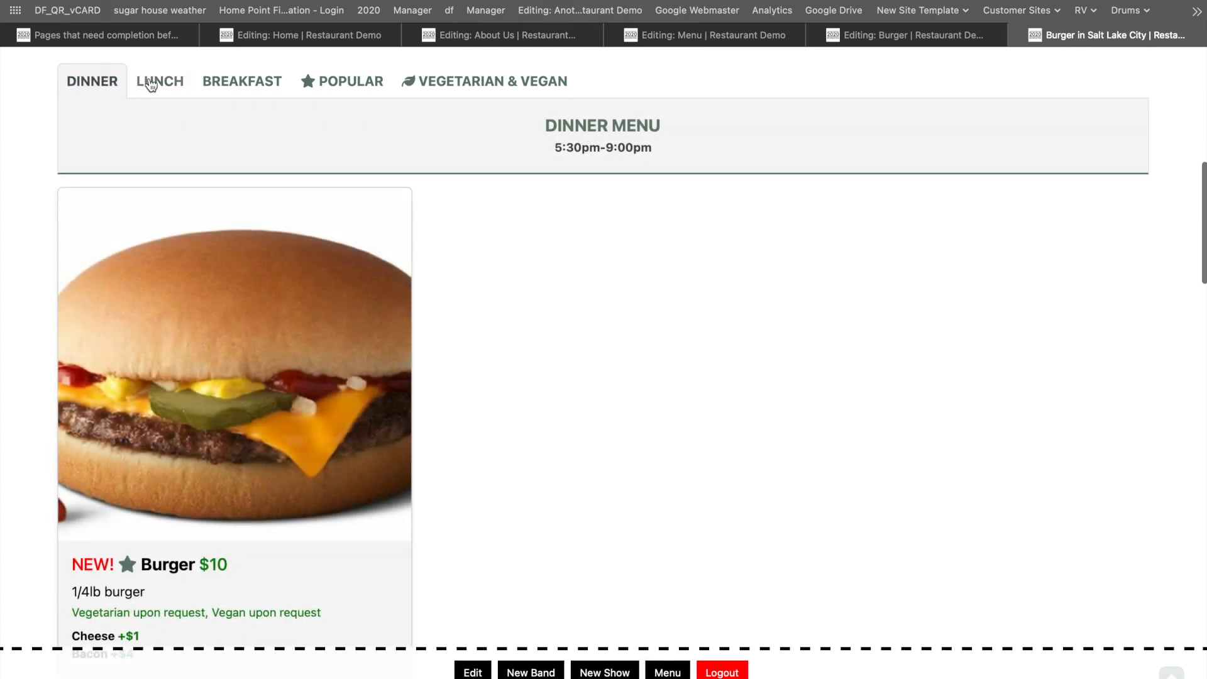
{"action": "left_click", "coordinate": [158, 84]}
{"action": "left_click", "coordinate": [230, 85]}
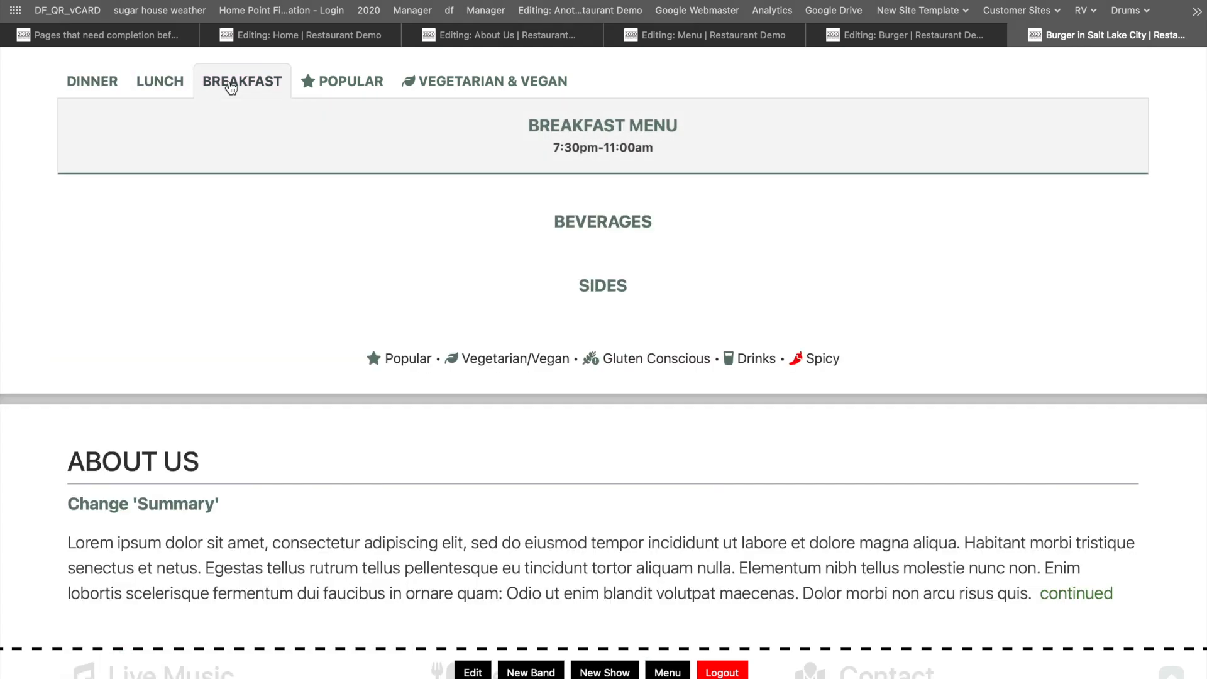
Step: Change the Burger item's meal availability to only All Open Hours, removing Dinner and Lunch, and save it
{"action": "left_click", "coordinate": [920, 37]}
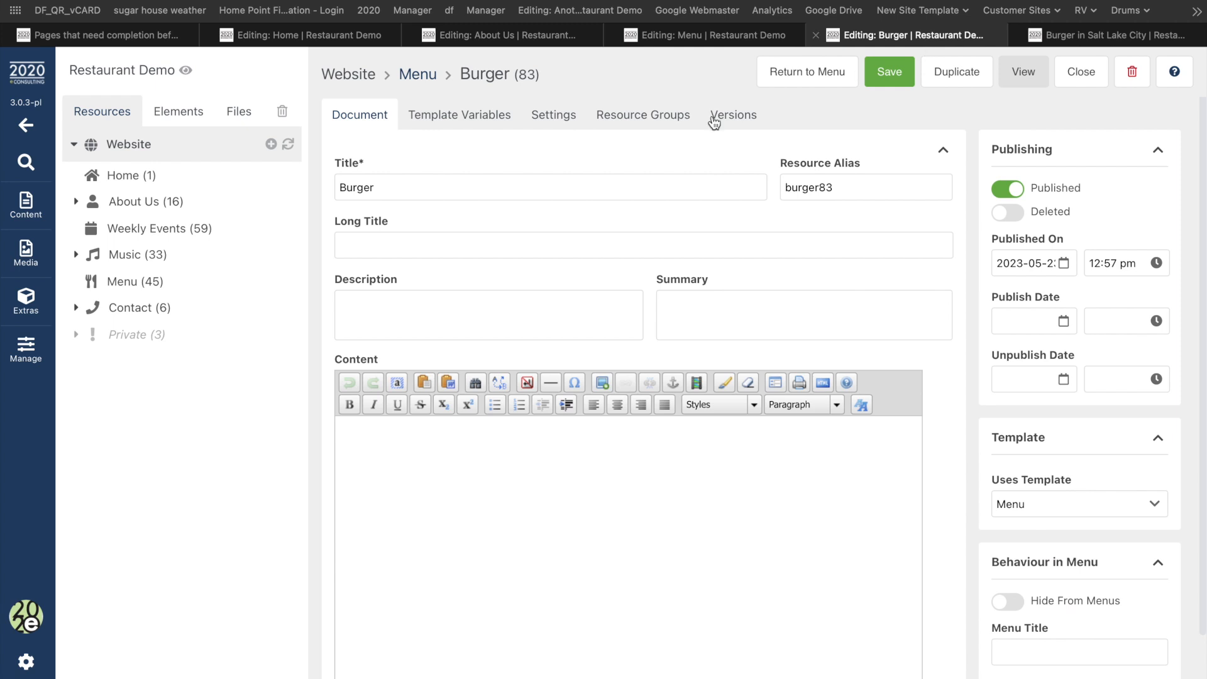
{"action": "left_click", "coordinate": [478, 121]}
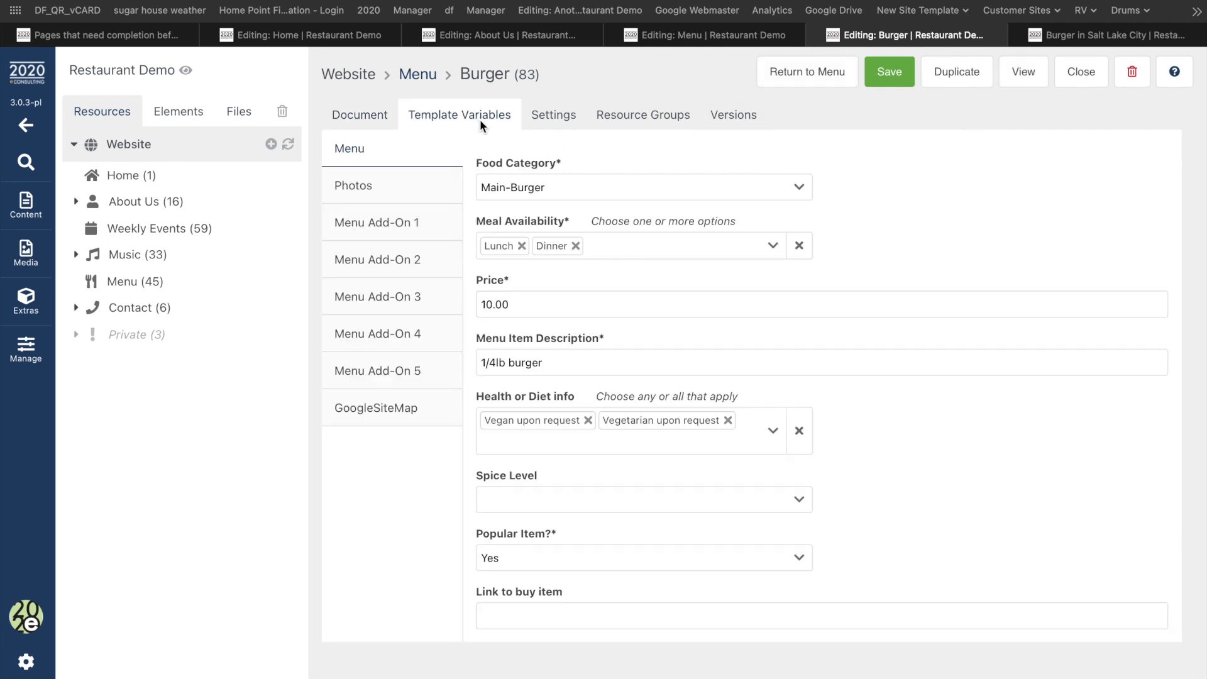
{"action": "left_click", "coordinate": [773, 250]}
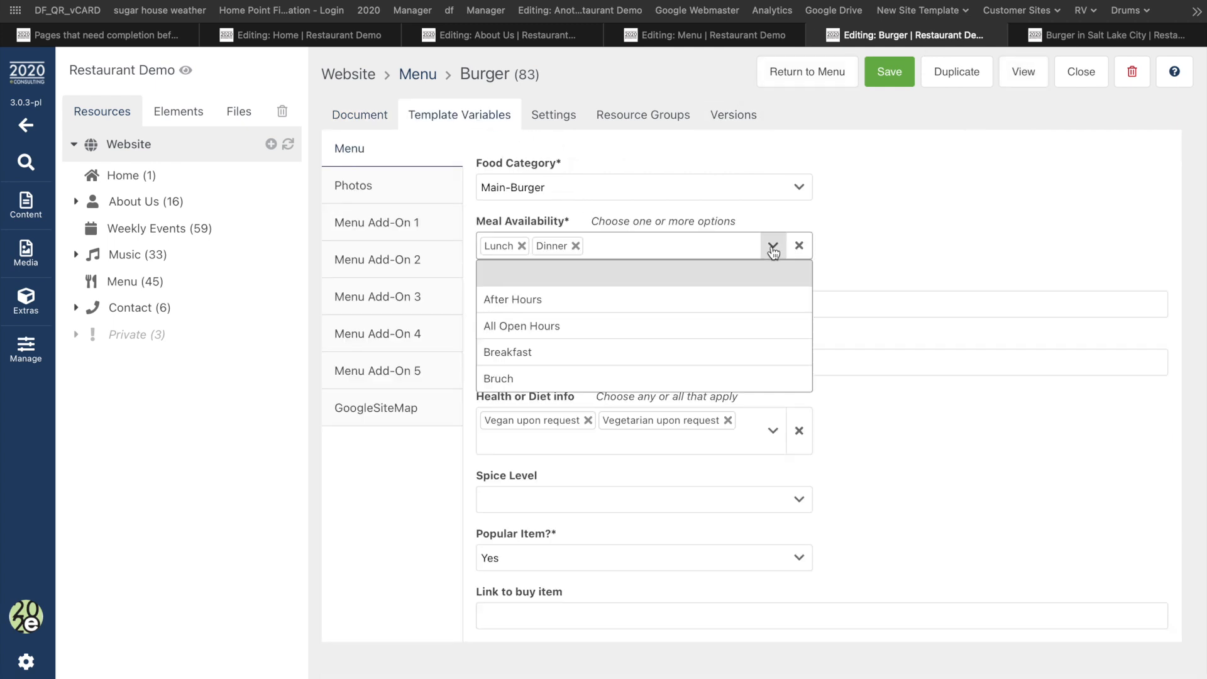
{"action": "left_click", "coordinate": [598, 329]}
{"action": "left_click", "coordinate": [575, 246]}
{"action": "left_click", "coordinate": [521, 246]}
{"action": "left_click", "coordinate": [889, 72]}
Step: Refresh the live page and check the Burger listing and its NEW label in the Breakfast menu
{"action": "left_click", "coordinate": [1069, 34]}
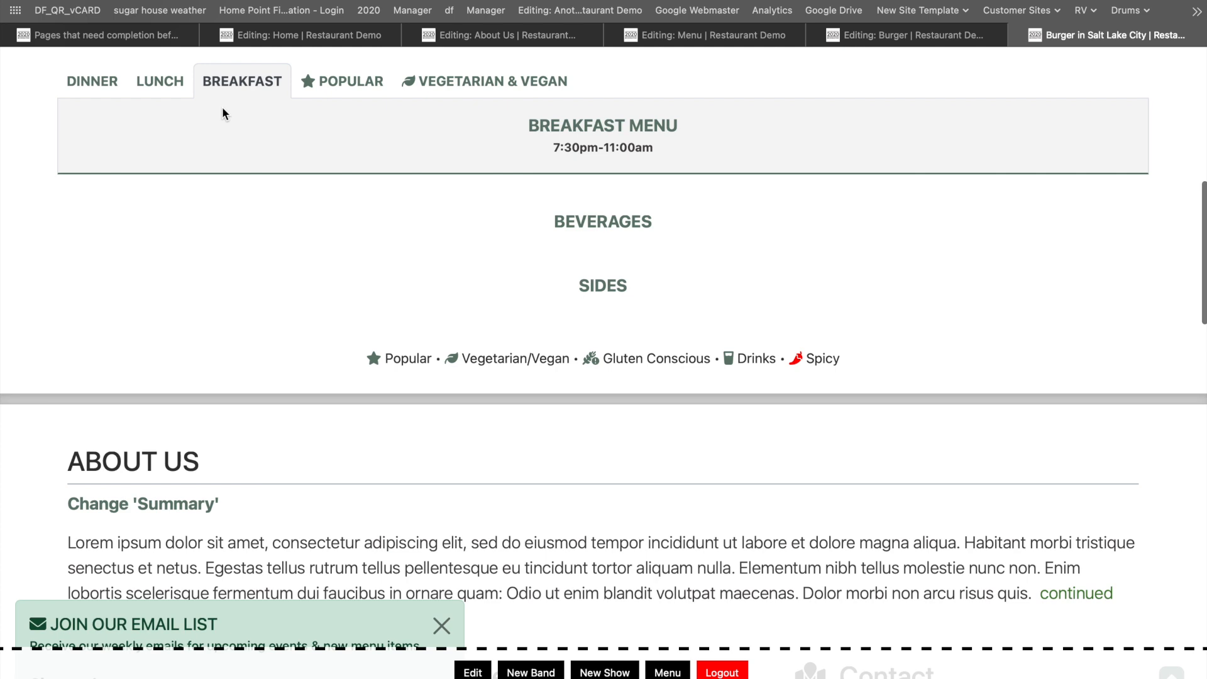
{"action": "key", "text": "super+r"}
{"action": "left_click", "coordinate": [236, 88]}
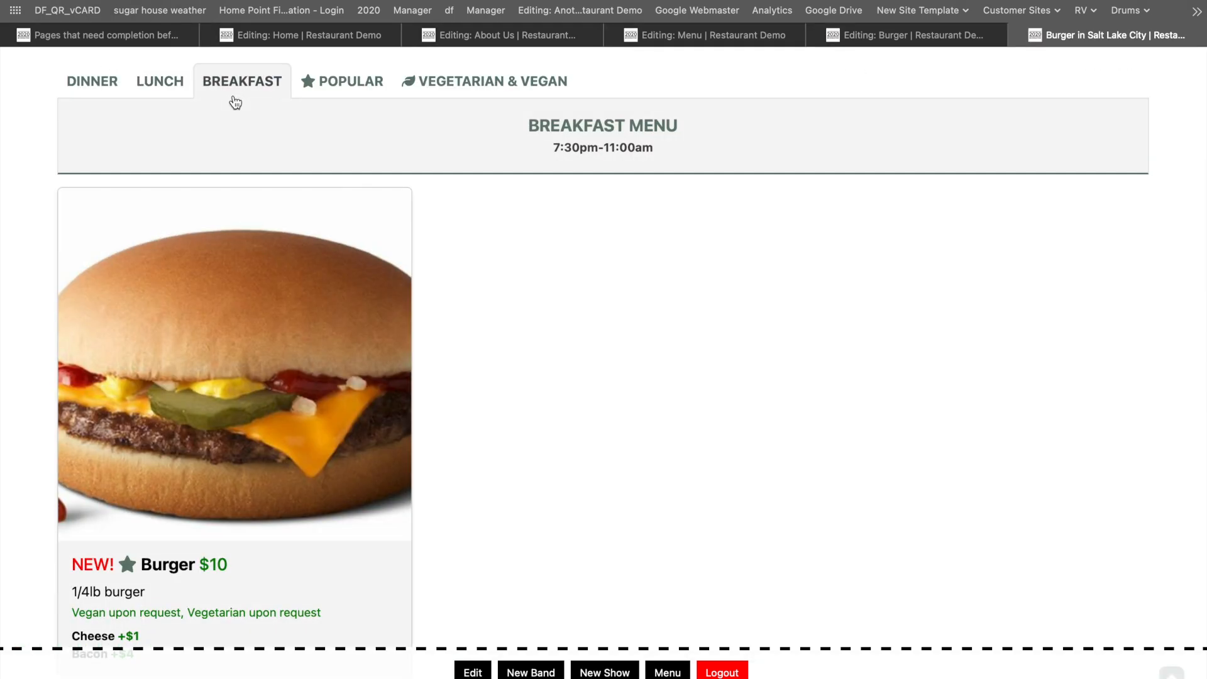
{"action": "left_click", "coordinate": [911, 39]}
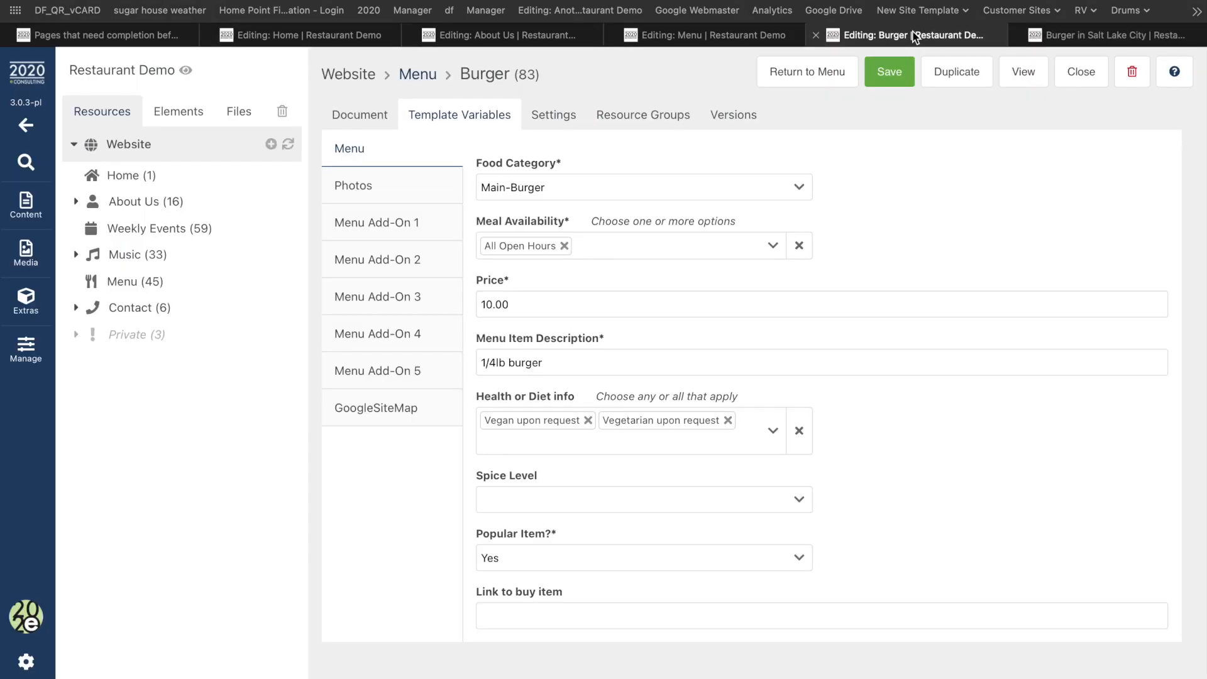
{"action": "left_click", "coordinate": [1102, 35]}
{"action": "scroll", "coordinate": [560, 199], "scroll_direction": "down", "scroll_amount": 3}
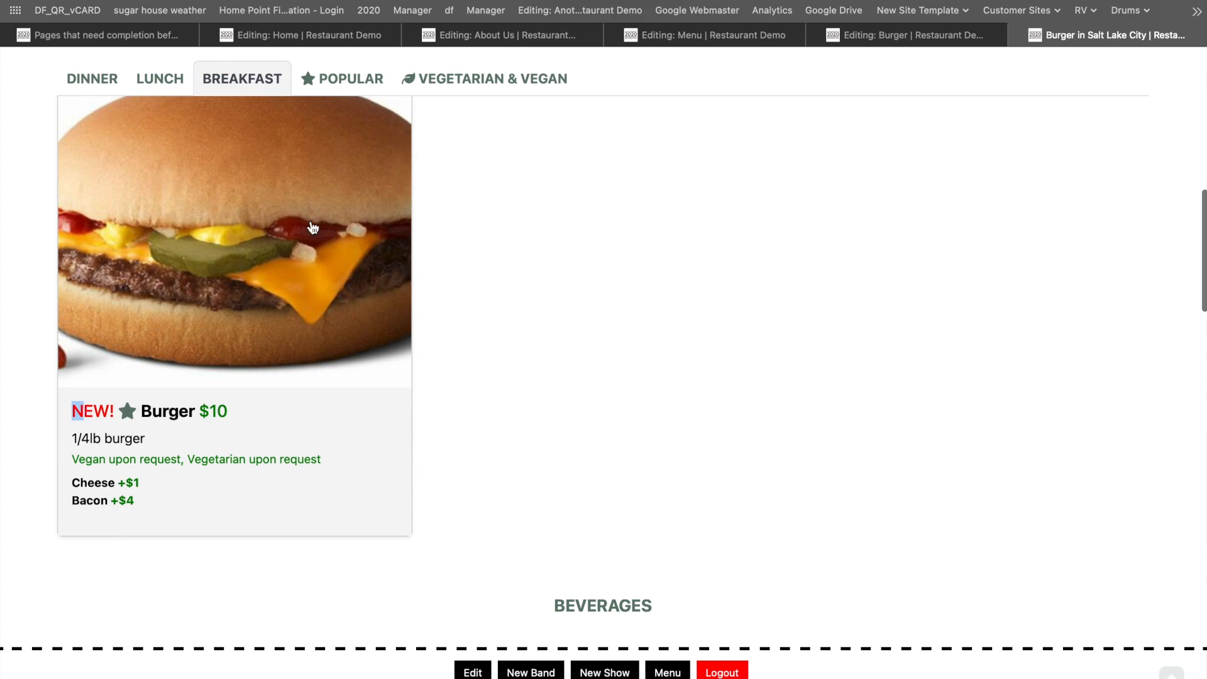
Step: Change the year of the Burger item's Published On date to 2021 and save the item
{"action": "left_click", "coordinate": [890, 41]}
{"action": "left_click", "coordinate": [358, 117]}
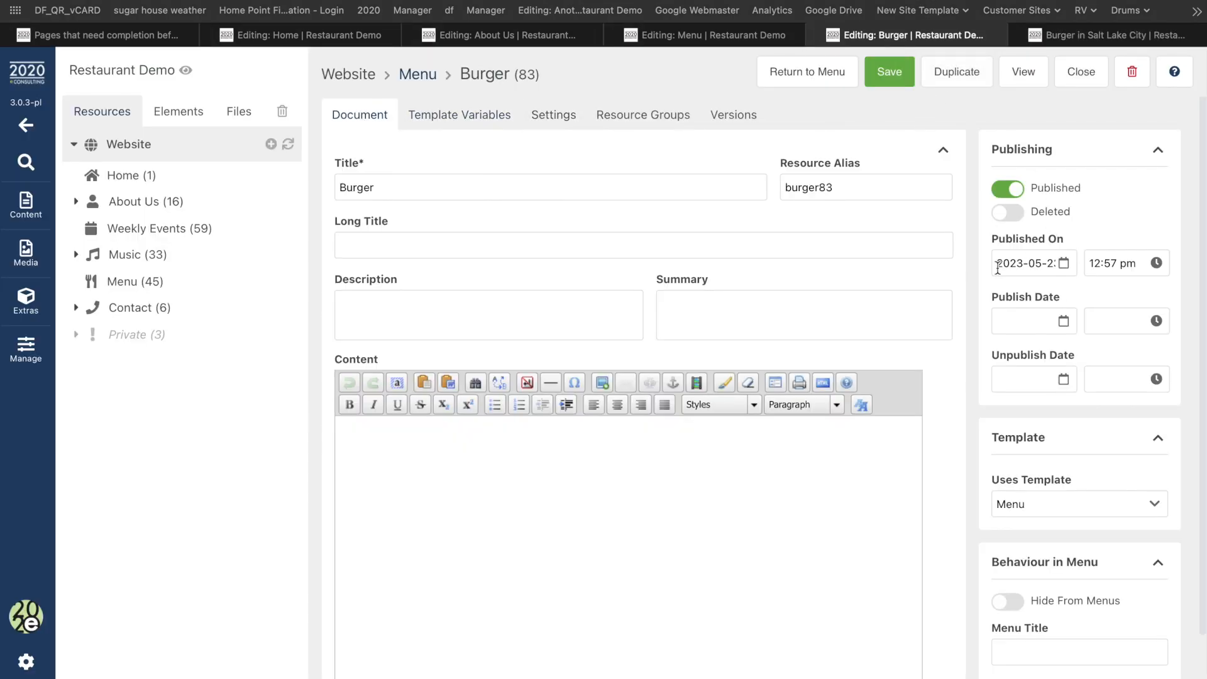
{"action": "left_click", "coordinate": [1028, 262]}
{"action": "key", "text": "BackSpace"}
{"action": "type", "text": "1"}
{"action": "left_click", "coordinate": [889, 71]}
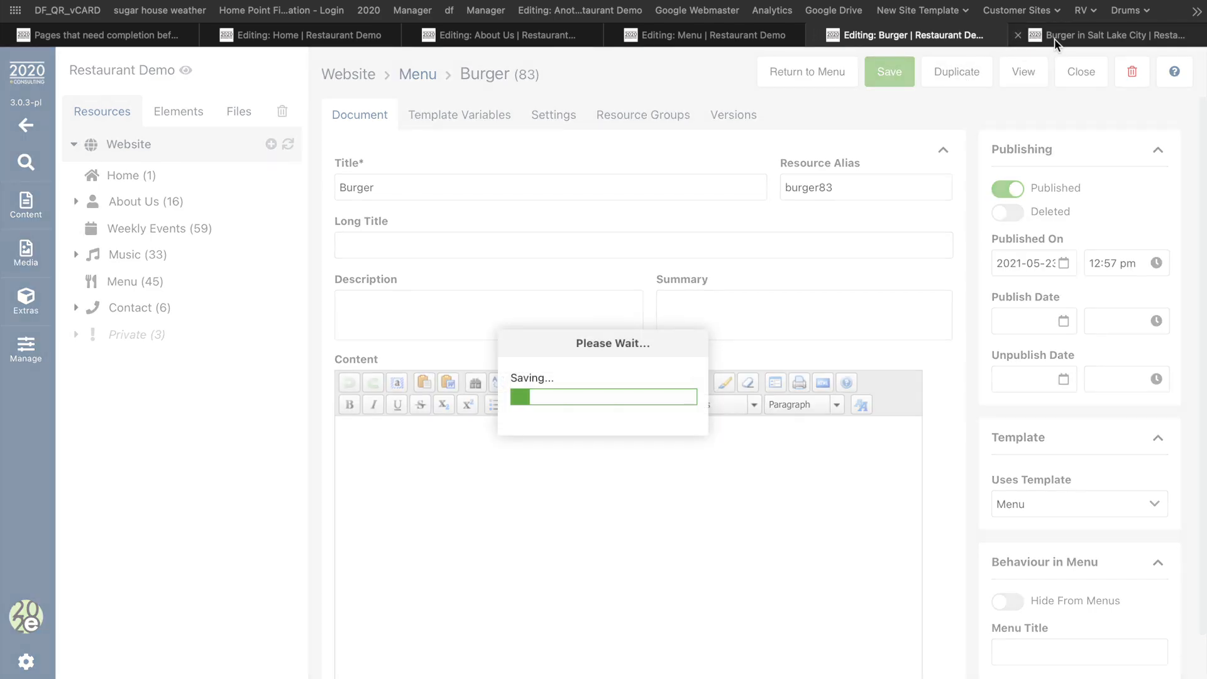
Step: Refresh the live menu to check the NEW label on the Burger listing, and return to the item's editor
{"action": "left_click", "coordinate": [1054, 40]}
{"action": "key", "text": "super+l"}
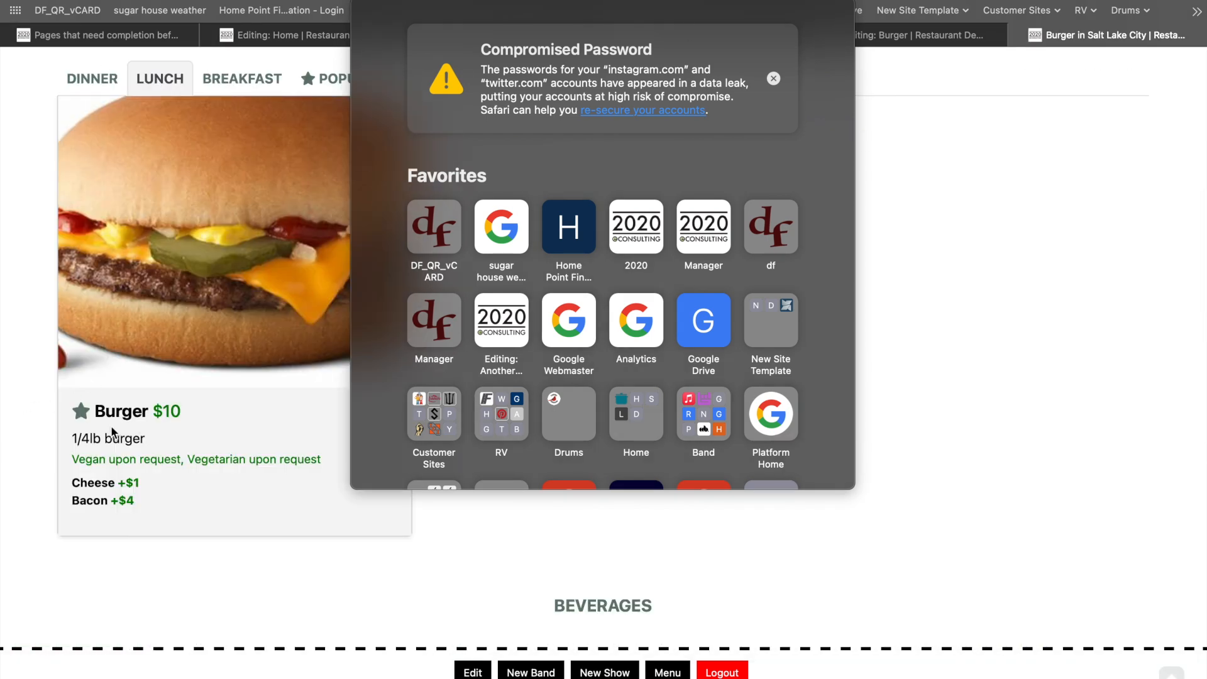
{"action": "left_click", "coordinate": [140, 425]}
{"action": "left_click", "coordinate": [897, 26]}
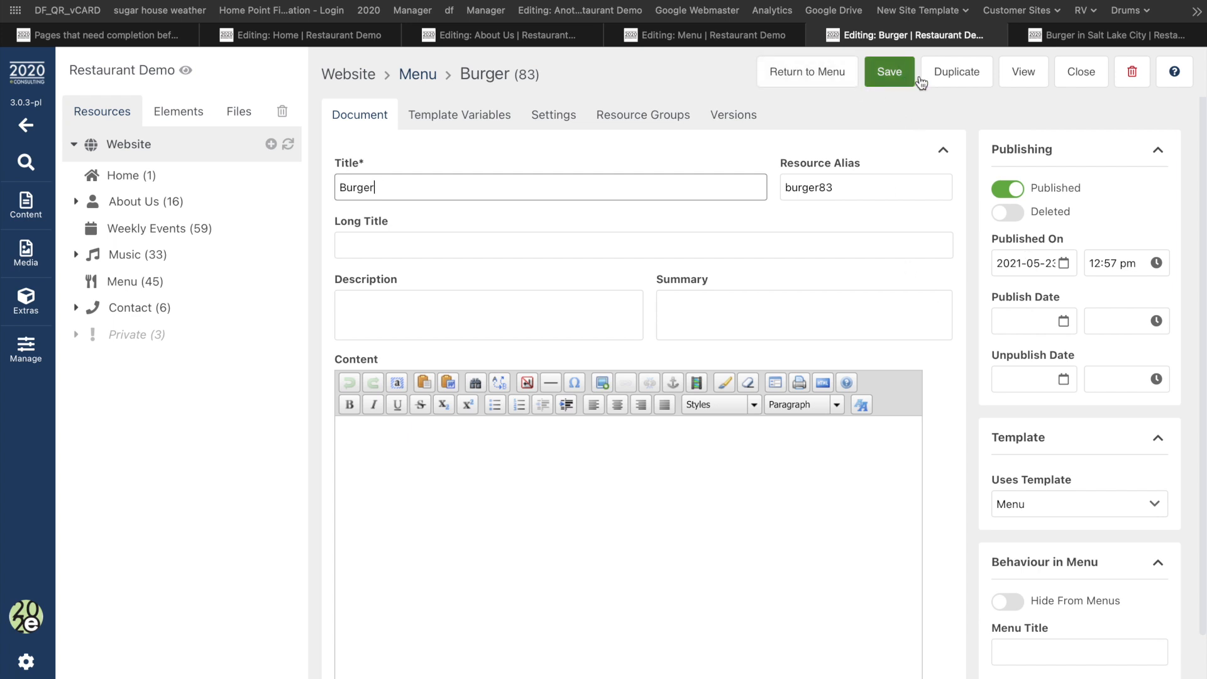
Step: Duplicate the Burger item as a new menu item named BLT, preserving its published status and redirecting to the duplicate
{"action": "left_click", "coordinate": [959, 84]}
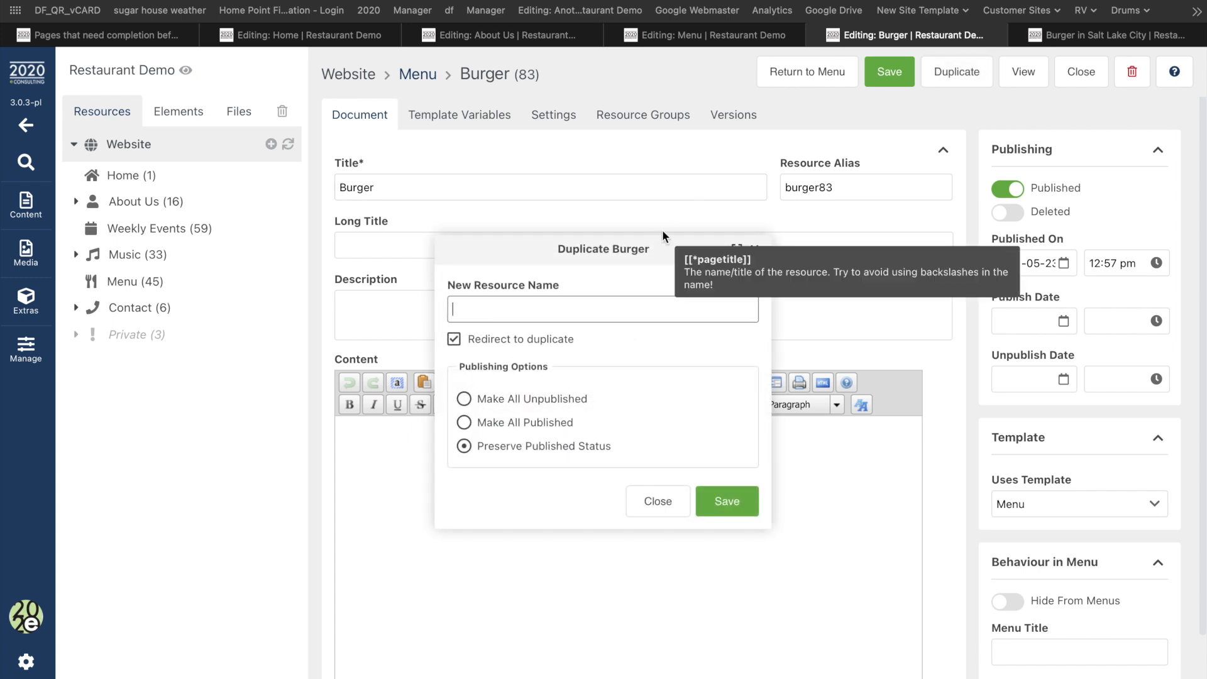
{"action": "type", "text": "Chee"}
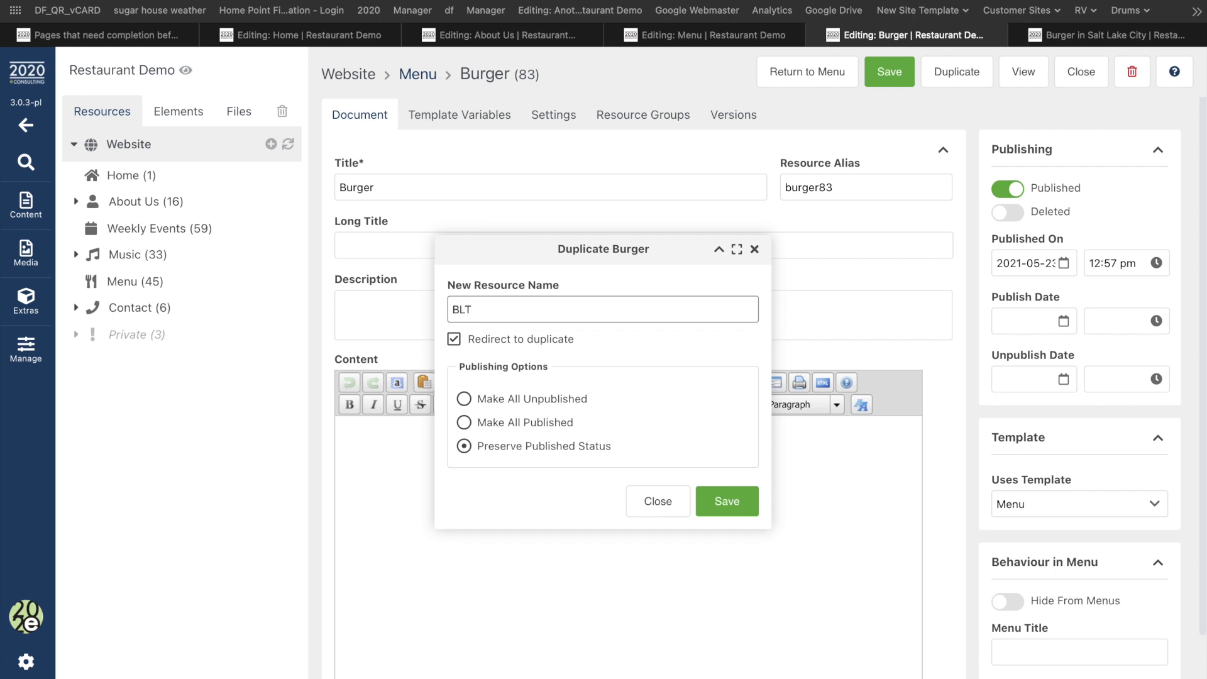
{"action": "left_click", "coordinate": [727, 503]}
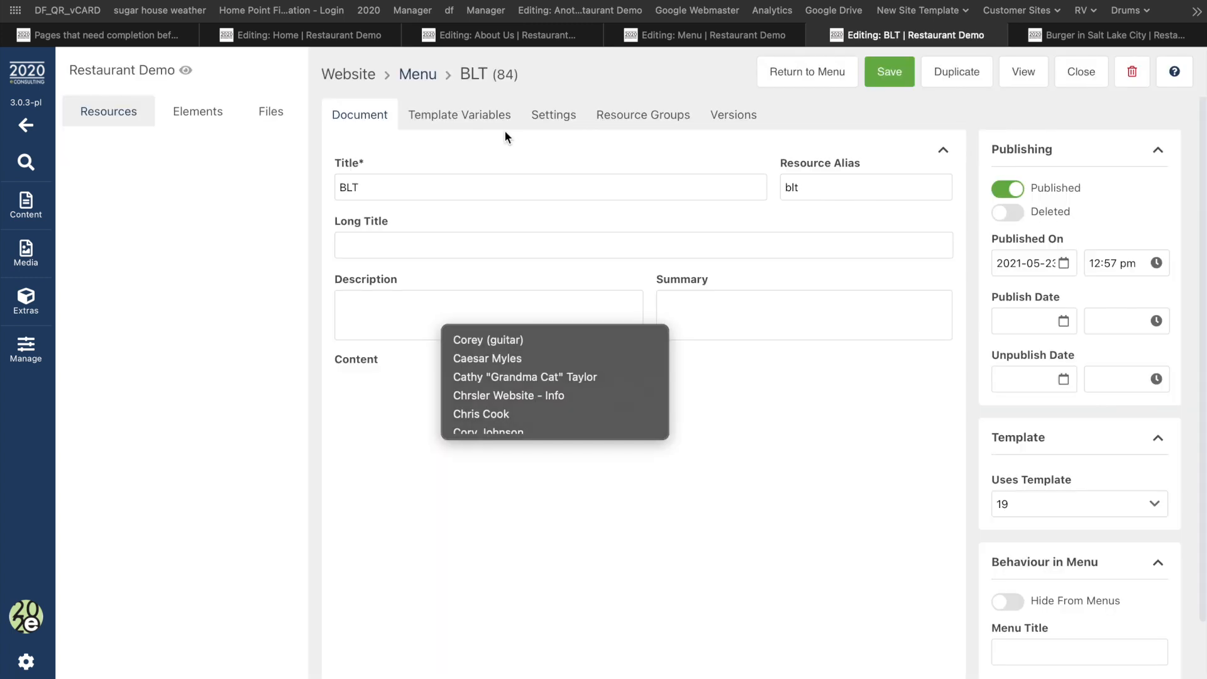
Step: Change the BLT item's meal availability to only Dinner, removing All Open Hours
{"action": "left_click", "coordinate": [480, 115]}
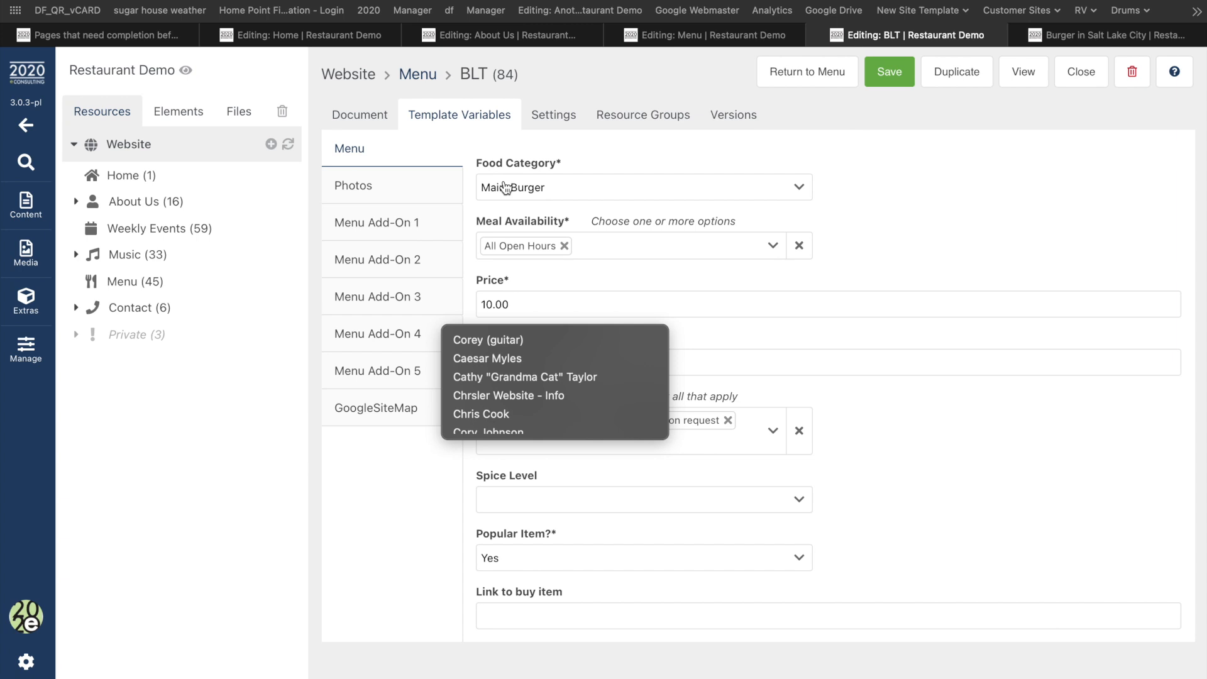
{"action": "left_click", "coordinate": [562, 249]}
{"action": "left_click", "coordinate": [563, 246]}
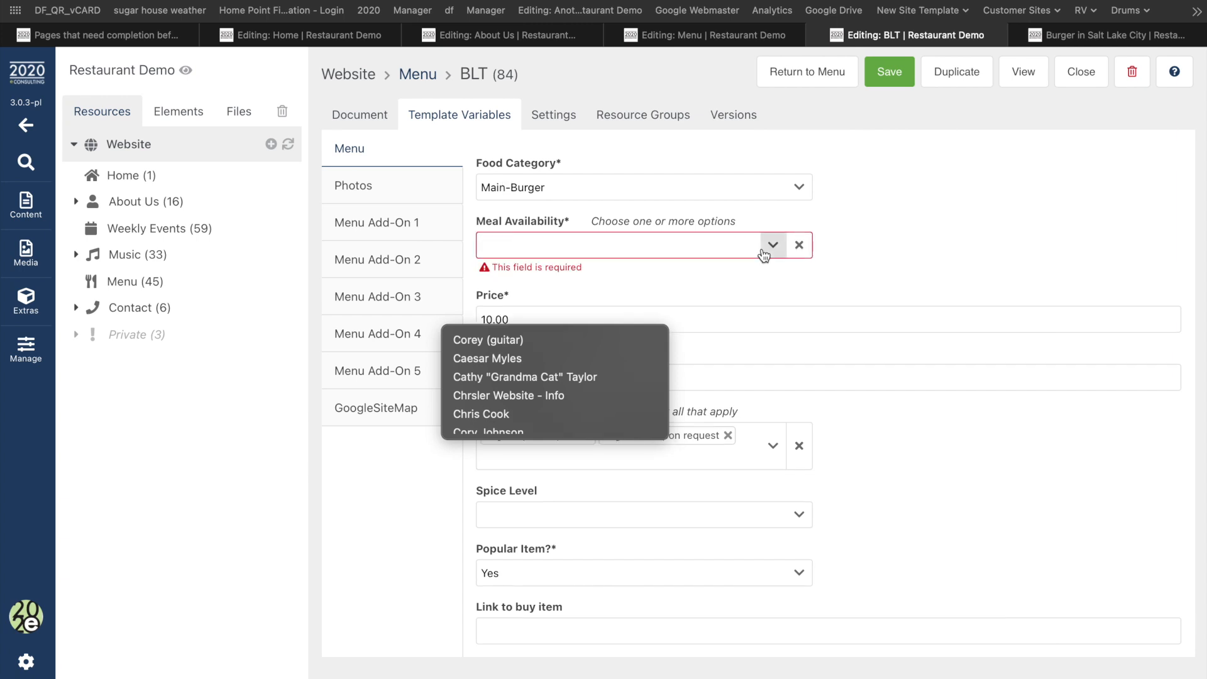
{"action": "left_click", "coordinate": [772, 245]}
{"action": "left_click", "coordinate": [525, 401]}
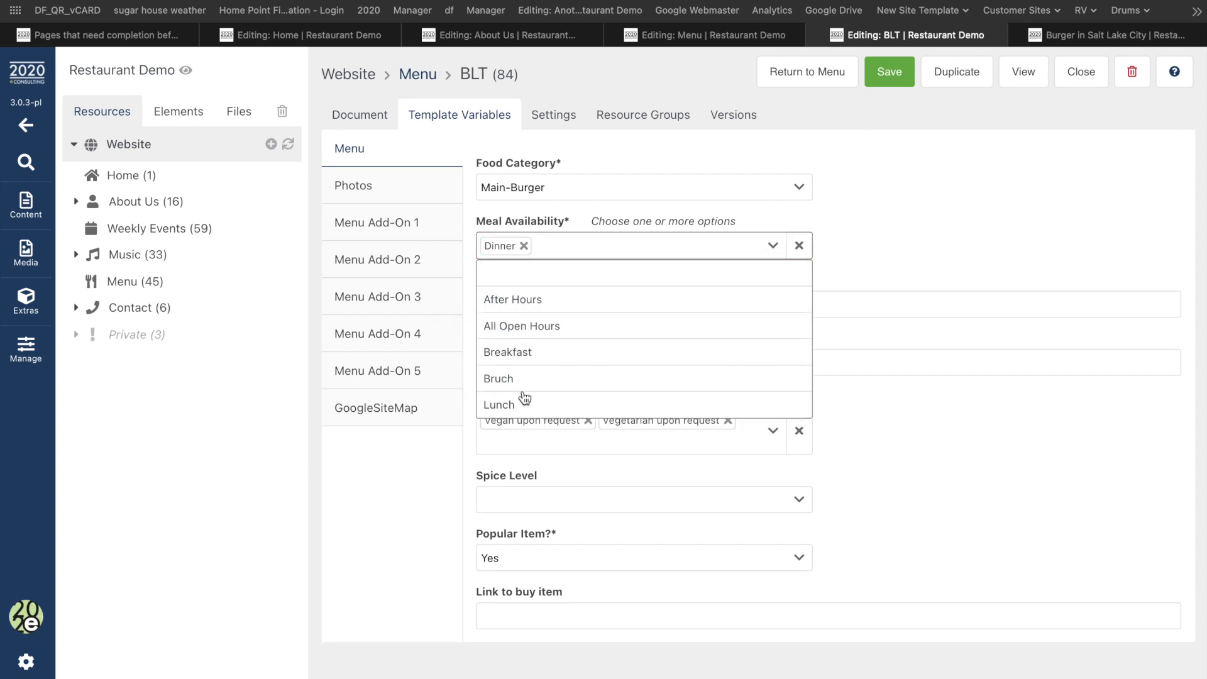
{"action": "left_click", "coordinate": [950, 281]}
Step: Set the BLT's price to 12.00 and its menu item description to "1/4lb burger with bacon lettuce & tomato"
{"action": "left_click", "coordinate": [489, 303]}
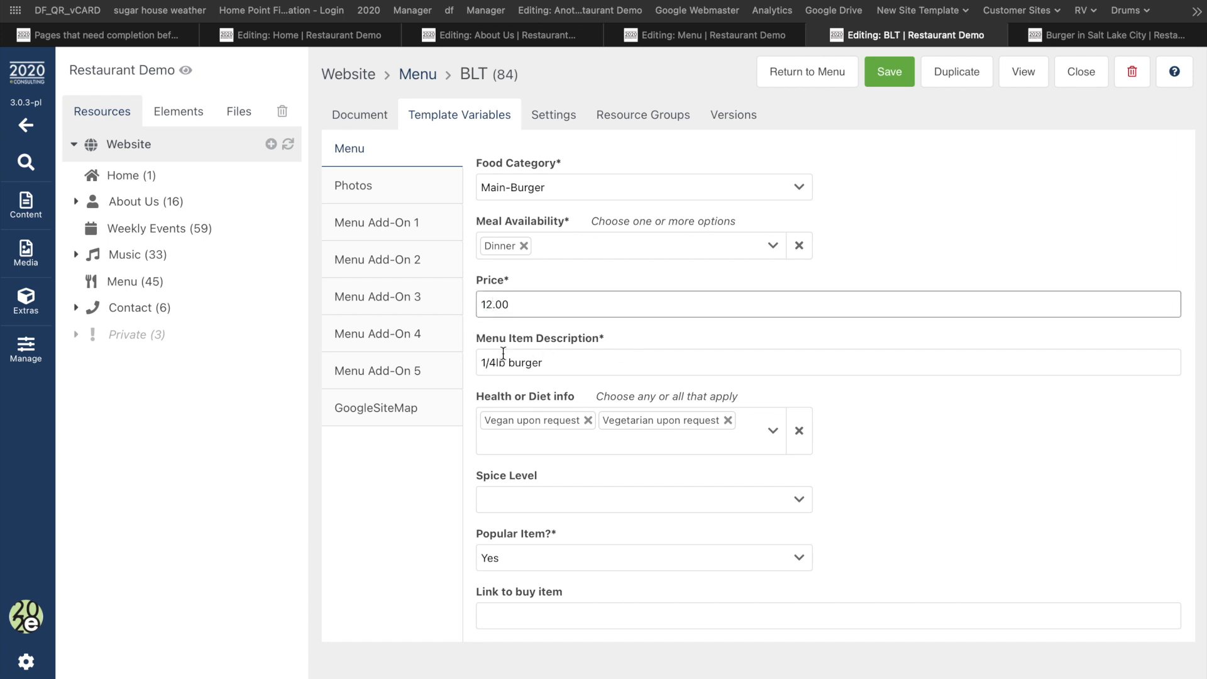
{"action": "left_click", "coordinate": [586, 357]}
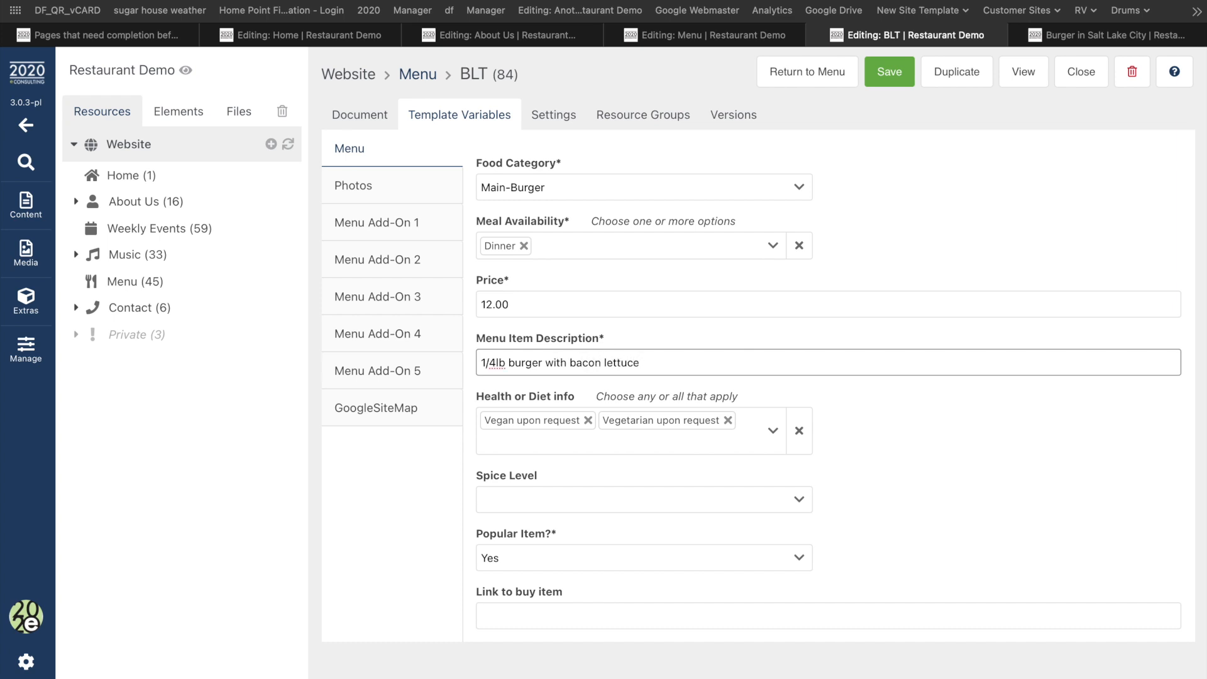
{"action": "type", "text": "with bacon lettuce & ttomato"}
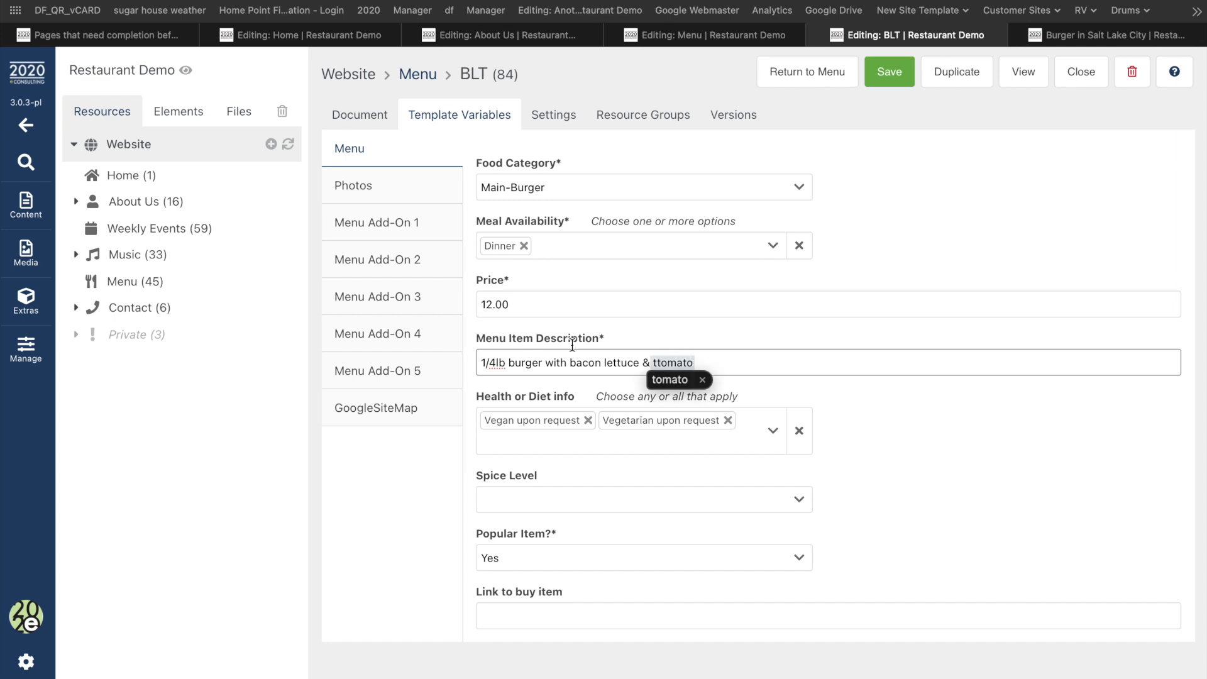
Step: Clear the name and cost of the BLT's second menu add-on and save the item
{"action": "left_click", "coordinate": [432, 225]}
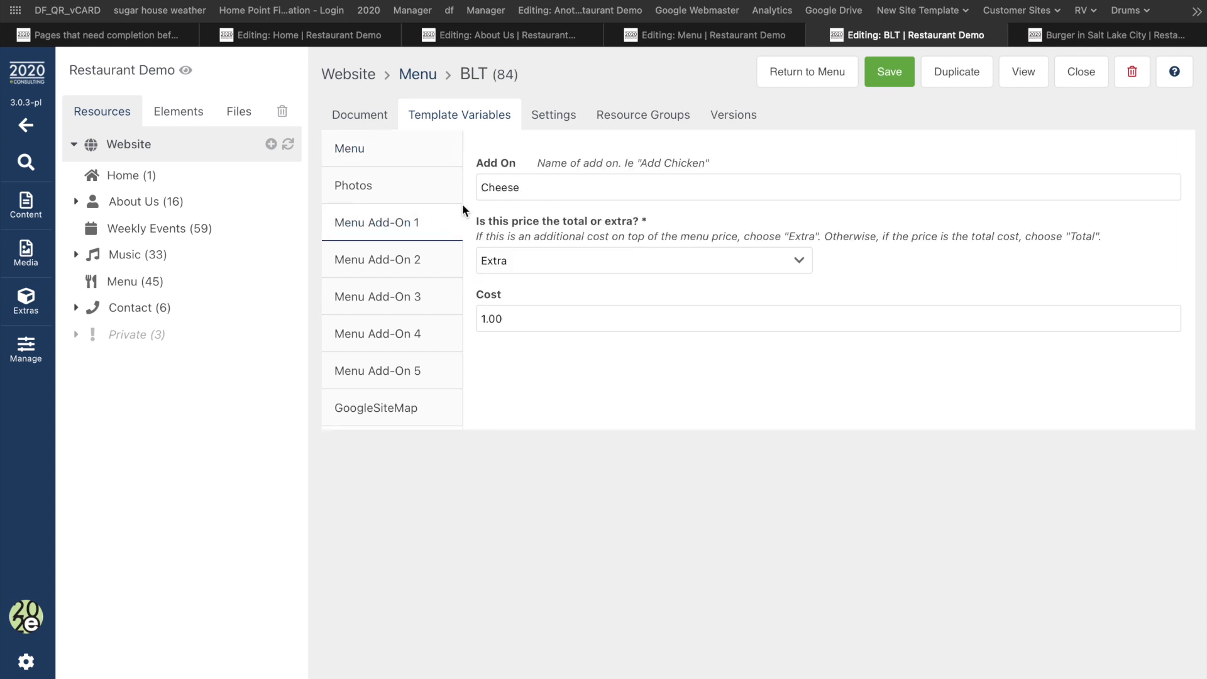
{"action": "left_click", "coordinate": [420, 255]}
{"action": "left_click_drag", "start_coordinate": [521, 188], "coordinate": [350, 185]}
{"action": "key", "text": "BackSpace"}
{"action": "left_click_drag", "start_coordinate": [527, 318], "coordinate": [464, 318]}
{"action": "key", "text": "BackSpace"}
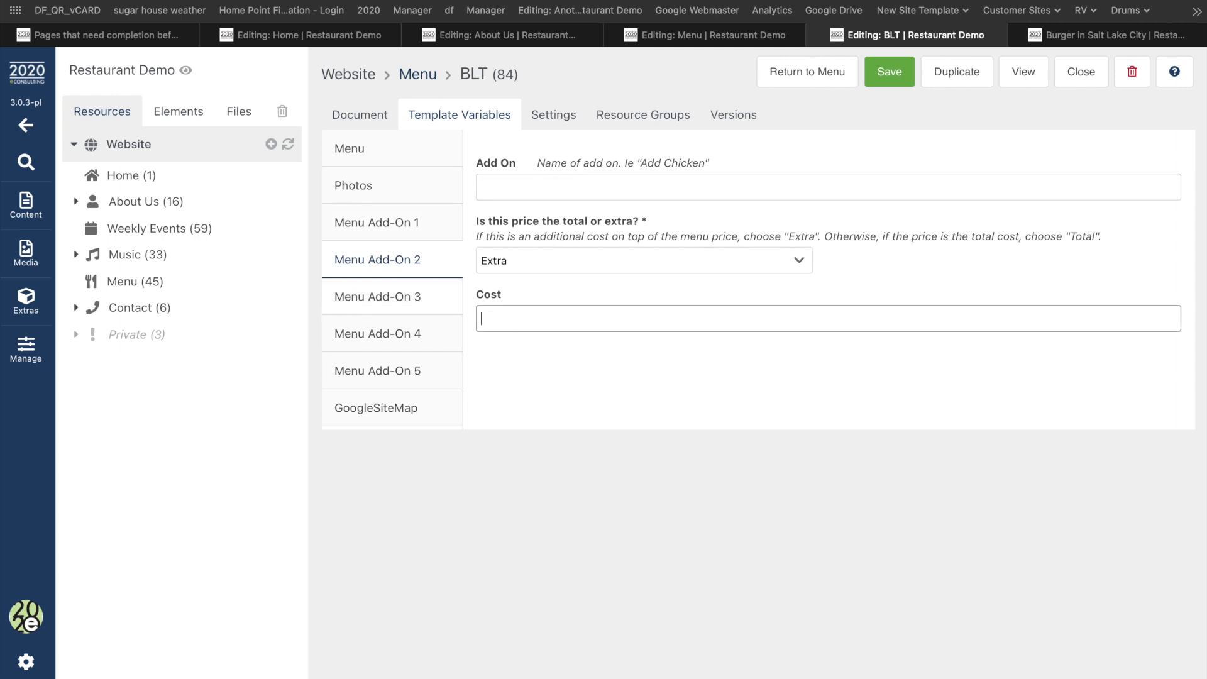
{"action": "left_click", "coordinate": [887, 73]}
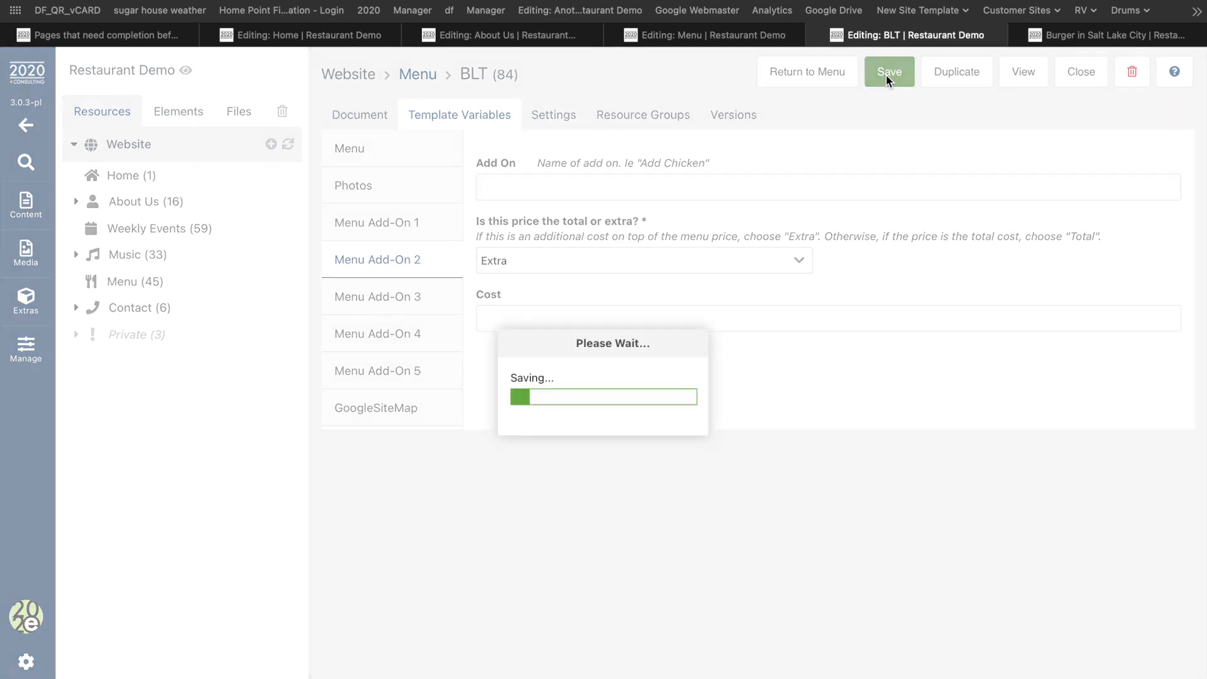
Step: Review the live restaurant menu page, comparing the items in the Lunch and Dinner sections
{"action": "left_click", "coordinate": [1047, 35]}
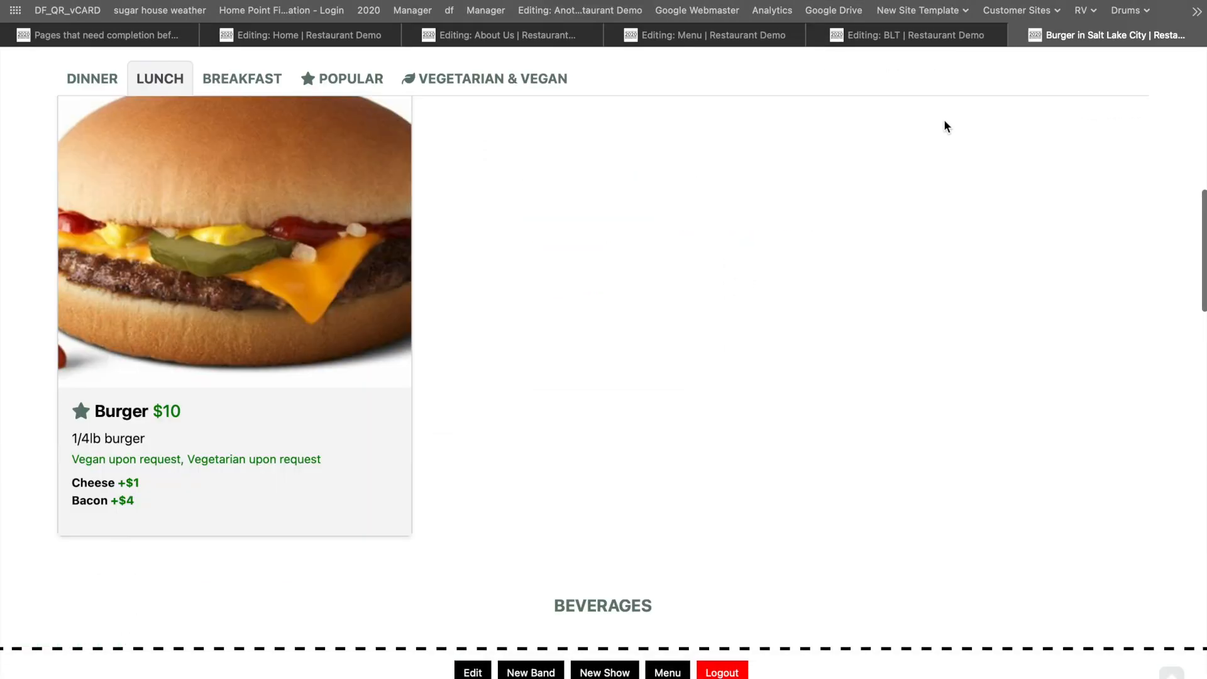
{"action": "scroll", "coordinate": [781, 305], "scroll_direction": "up", "scroll_amount": 10}
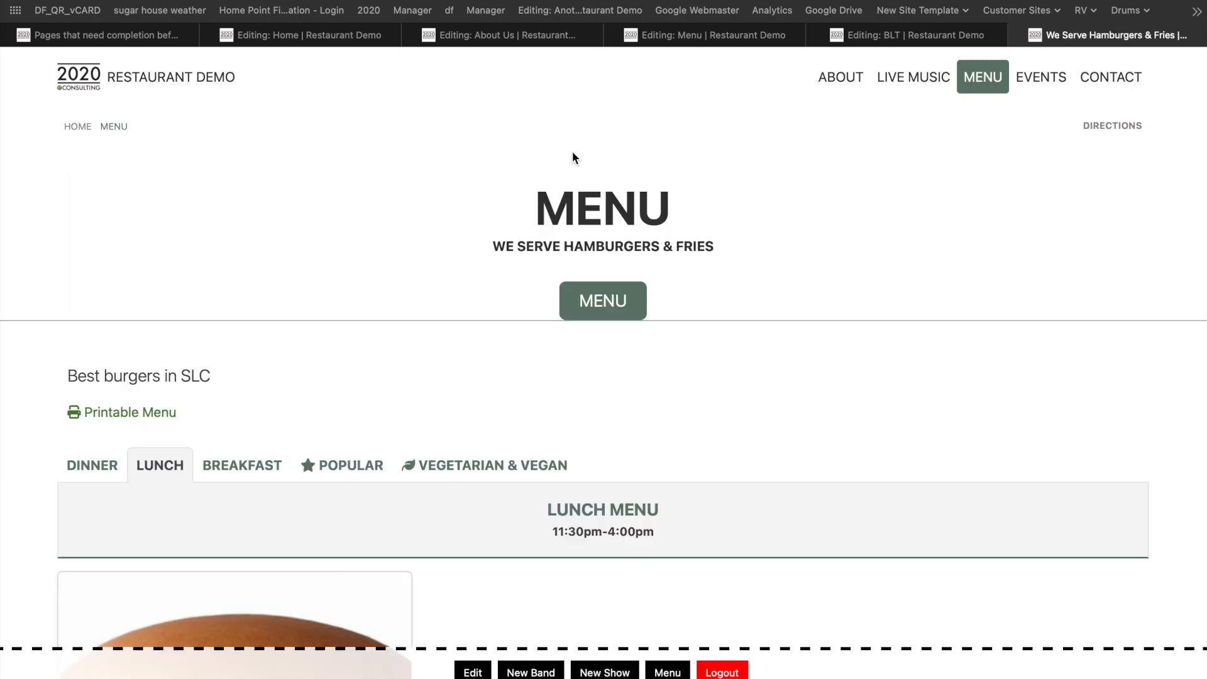
{"action": "scroll", "coordinate": [572, 157], "scroll_direction": "down", "scroll_amount": 6}
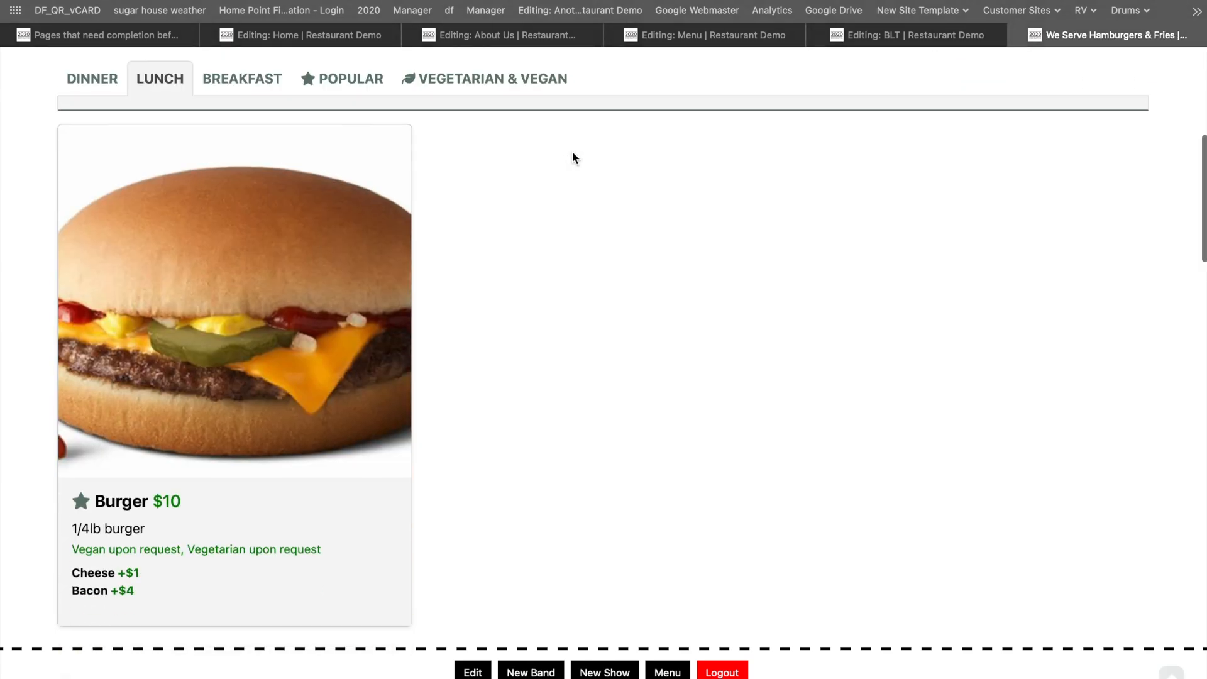
{"action": "scroll", "coordinate": [572, 157], "scroll_direction": "up", "scroll_amount": 2}
{"action": "scroll", "coordinate": [447, 232], "scroll_direction": "down", "scroll_amount": 2}
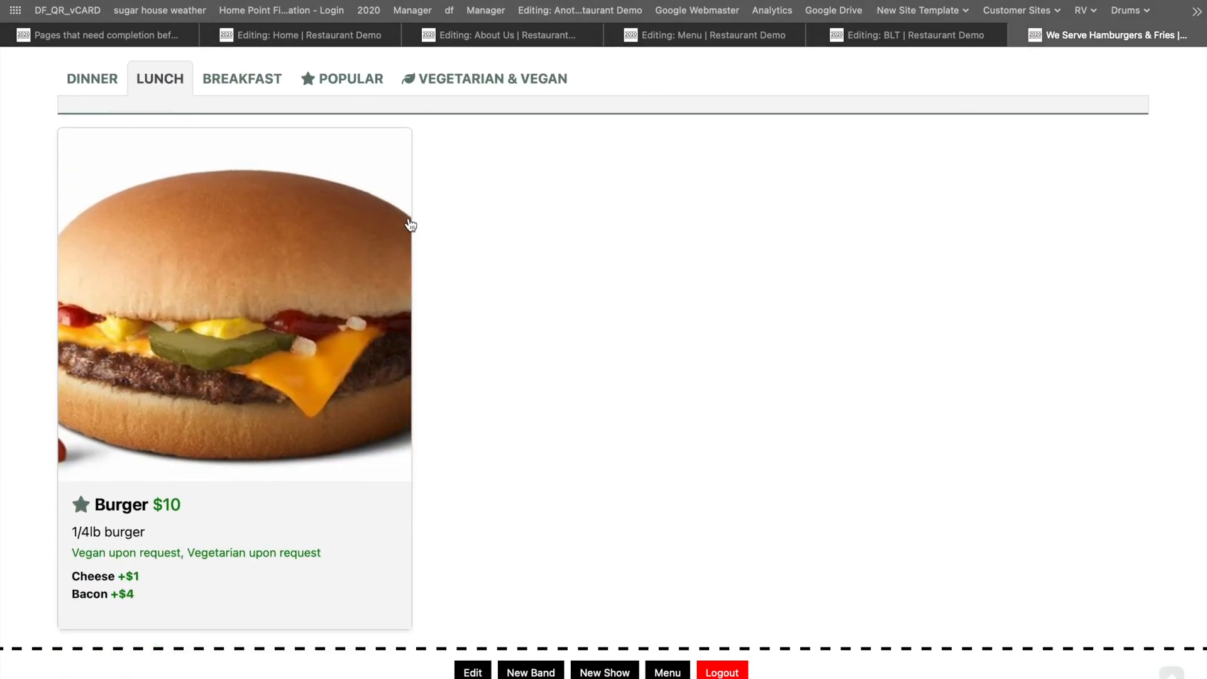
{"action": "left_click", "coordinate": [104, 83]}
{"action": "scroll", "coordinate": [253, 255], "scroll_direction": "down", "scroll_amount": 2}
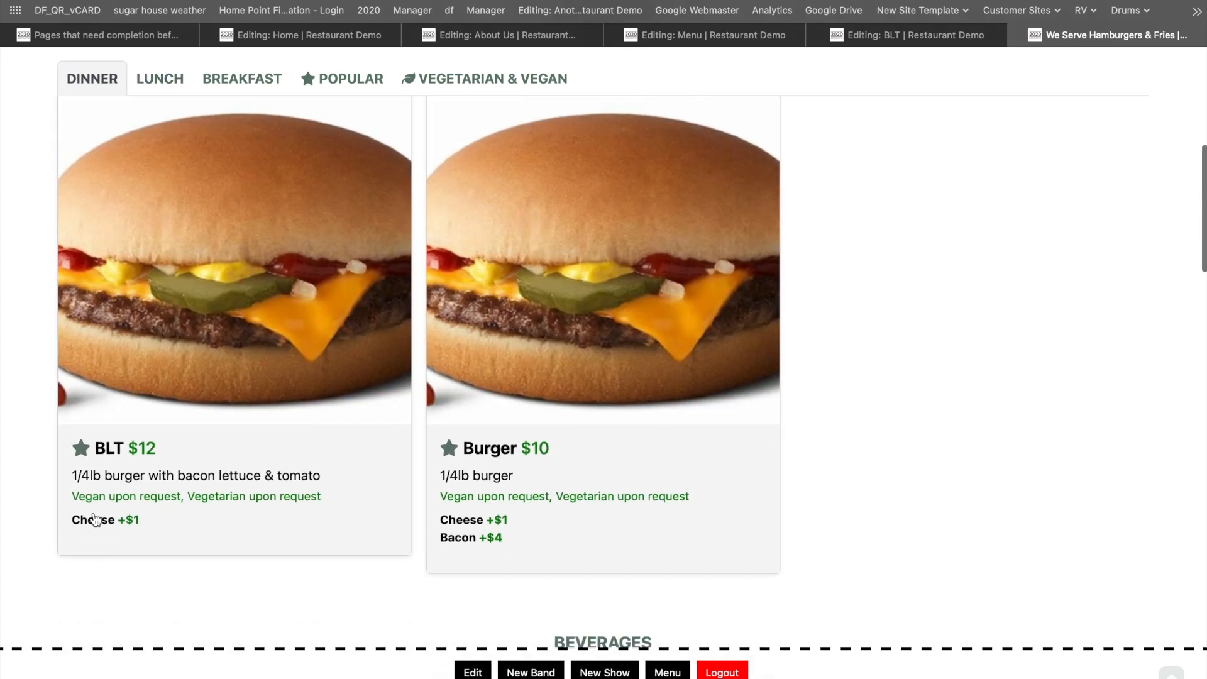
{"action": "scroll", "coordinate": [533, 377], "scroll_direction": "up", "scroll_amount": 2}
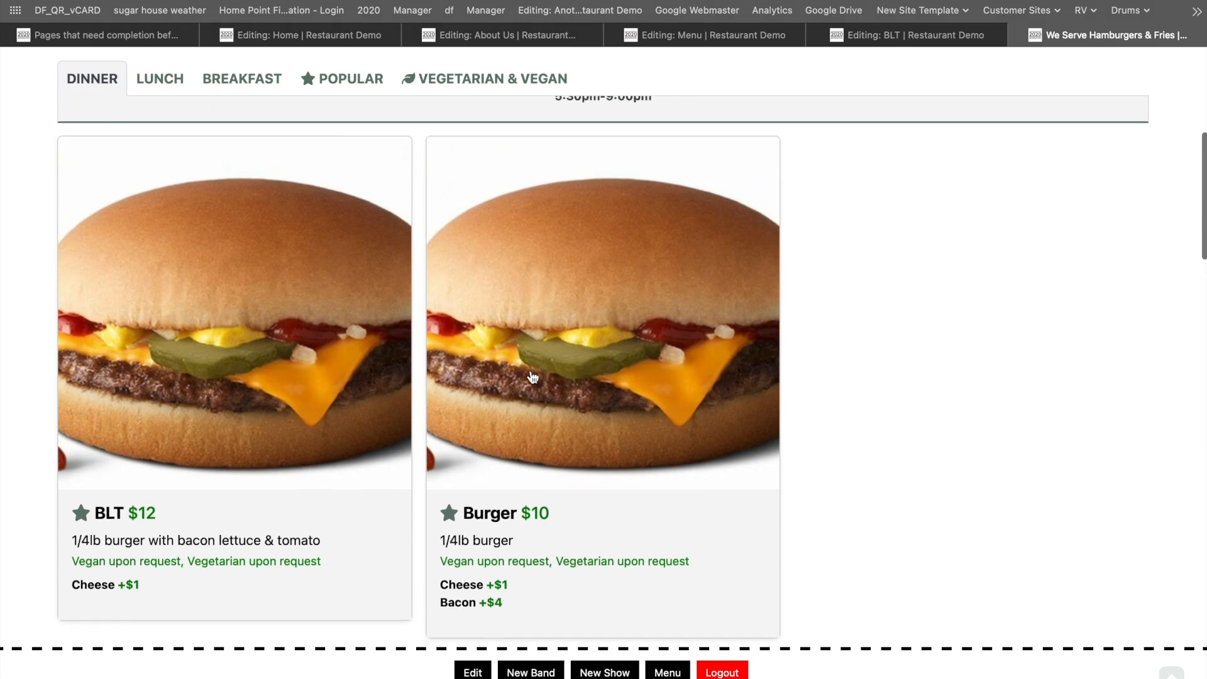
{"action": "scroll", "coordinate": [533, 377], "scroll_direction": "up", "scroll_amount": 2}
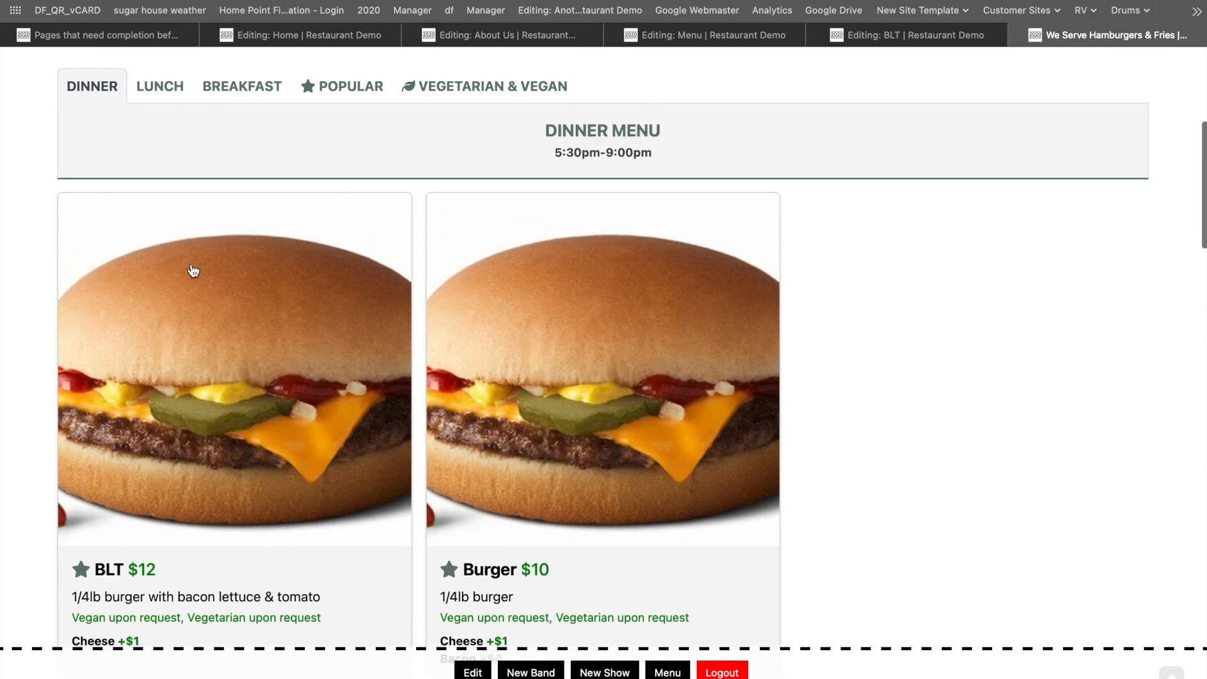
Step: Go back to the Menu resource's list of items and unpublish the BLT item
{"action": "left_click", "coordinate": [905, 29]}
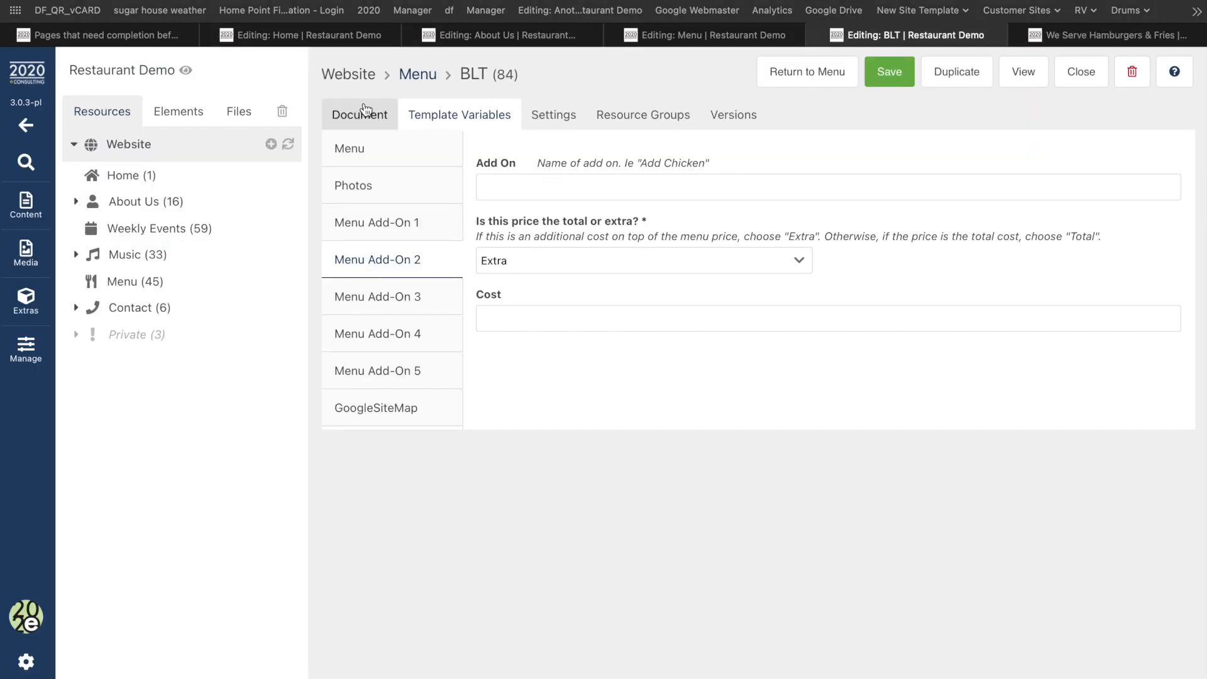
{"action": "left_click", "coordinate": [814, 76]}
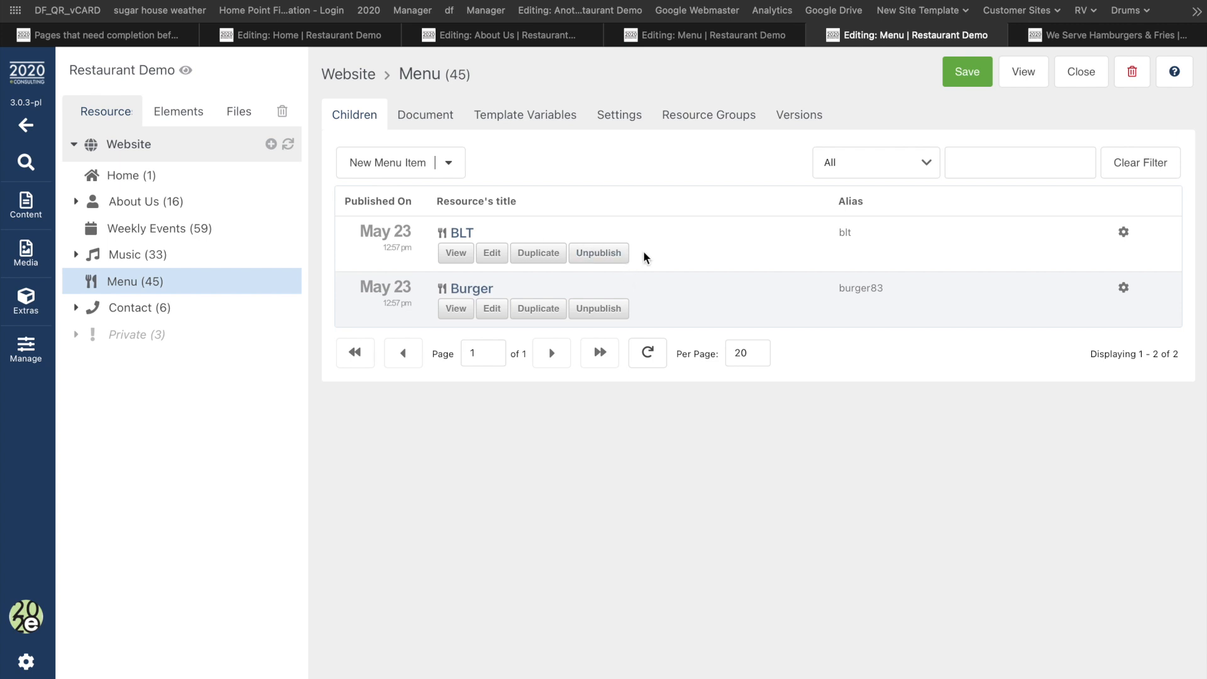
{"action": "left_click", "coordinate": [593, 253]}
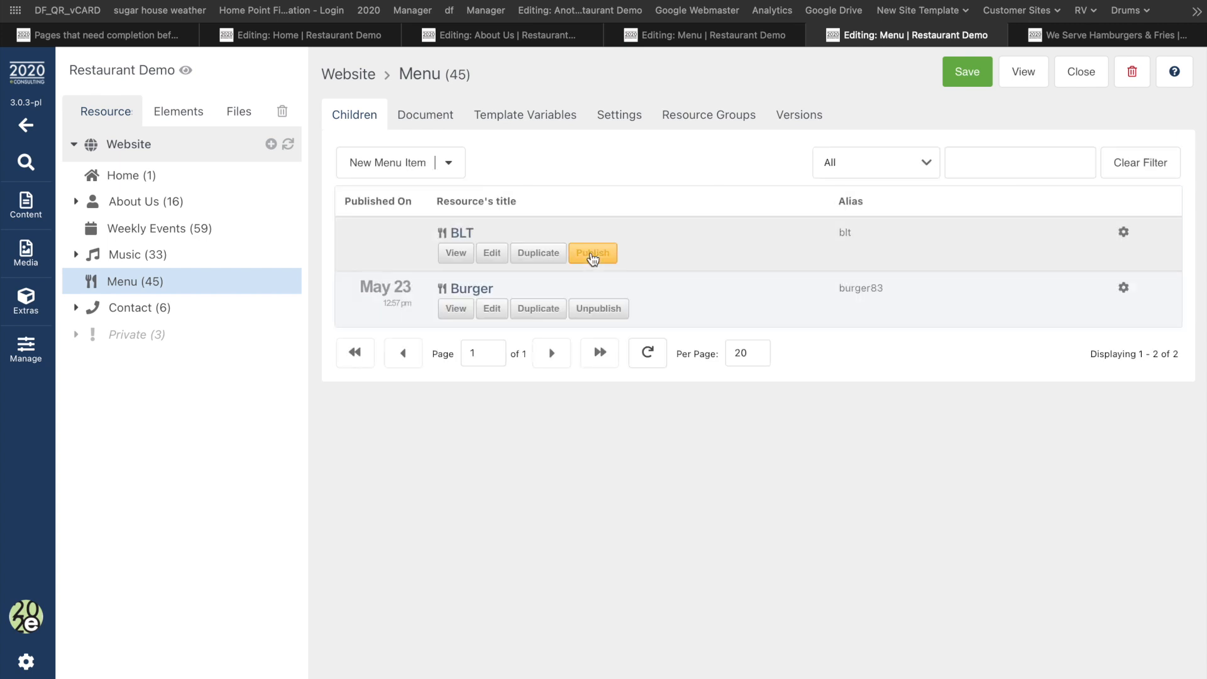
Step: Check the Dinner section of the live menu page for the unpublished BLT item
{"action": "left_click", "coordinate": [1086, 36]}
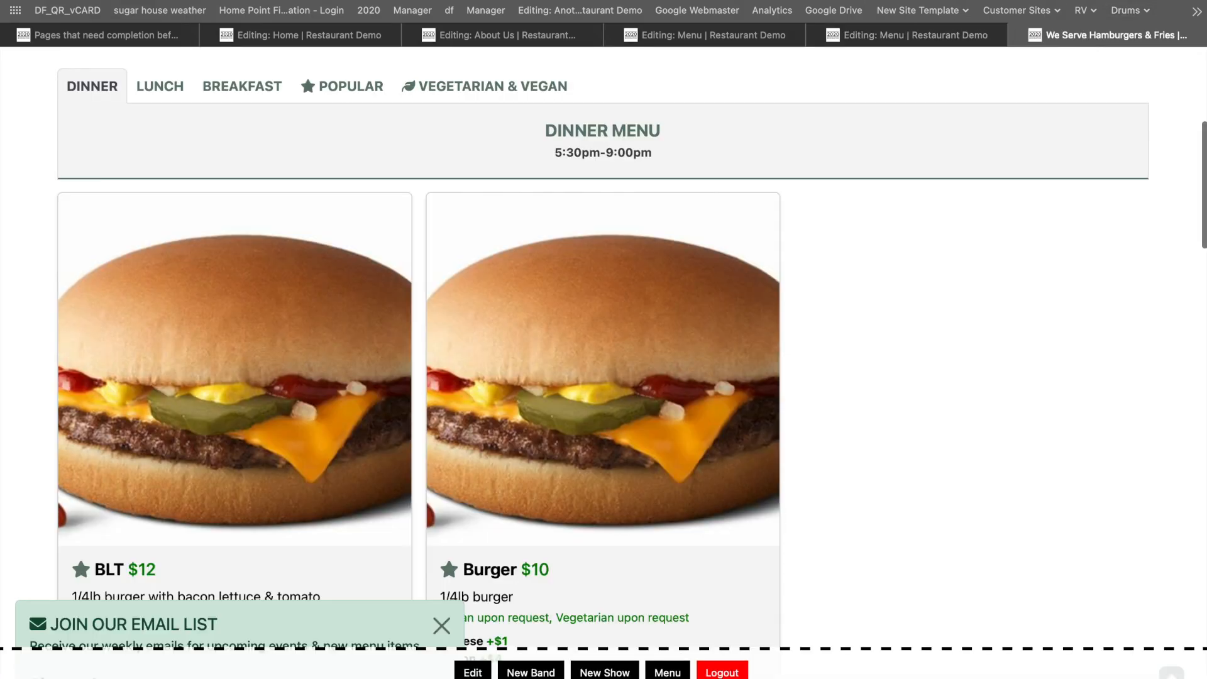
{"action": "left_click", "coordinate": [160, 99]}
{"action": "left_click", "coordinate": [78, 101]}
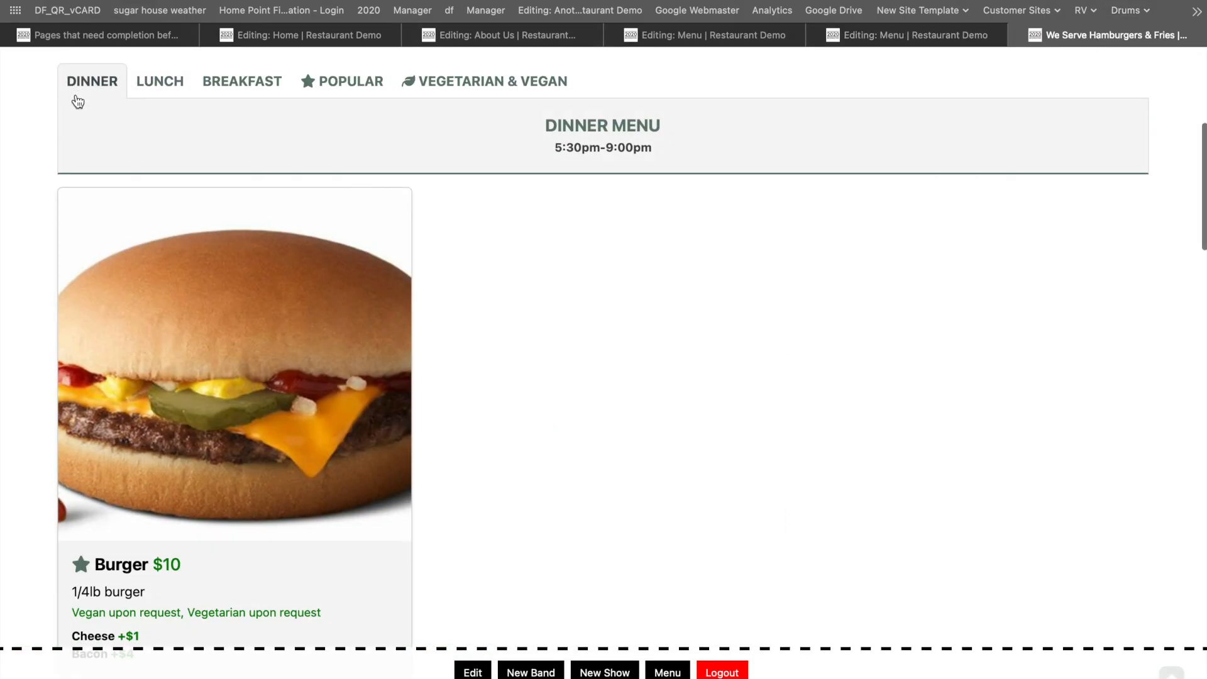
Step: Open the BLT item, set it to published with a Published On date of 2023-05-23, and save it
{"action": "left_click", "coordinate": [886, 37]}
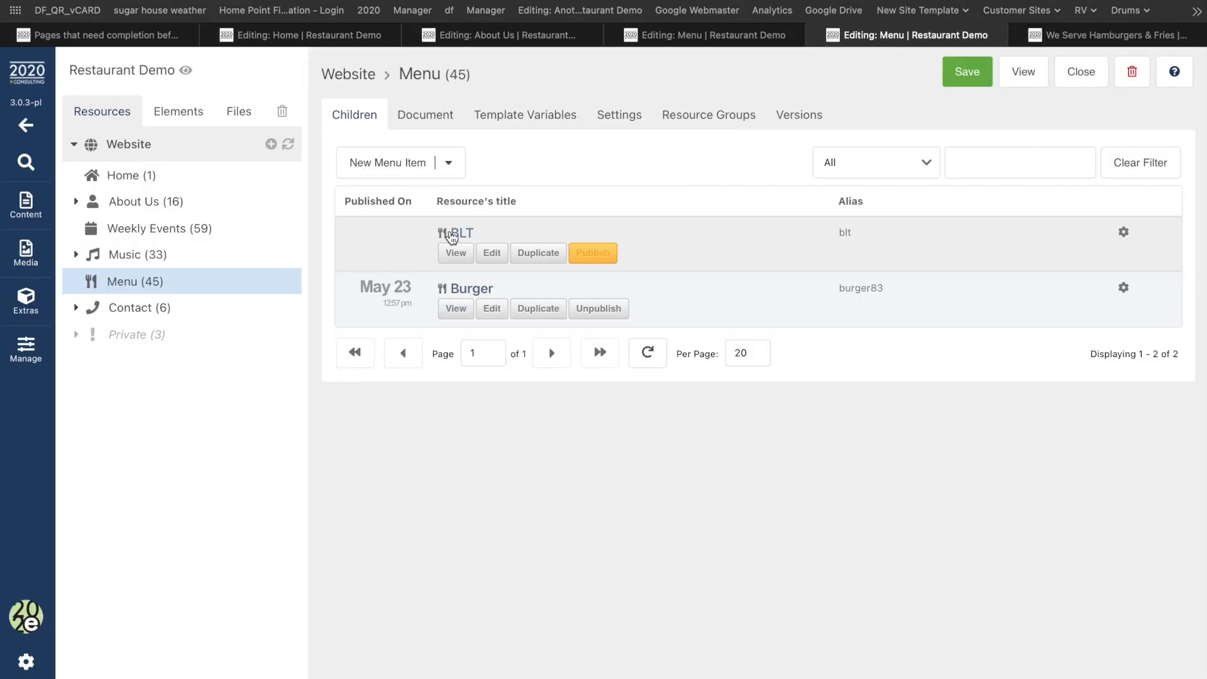
{"action": "left_click", "coordinate": [452, 235]}
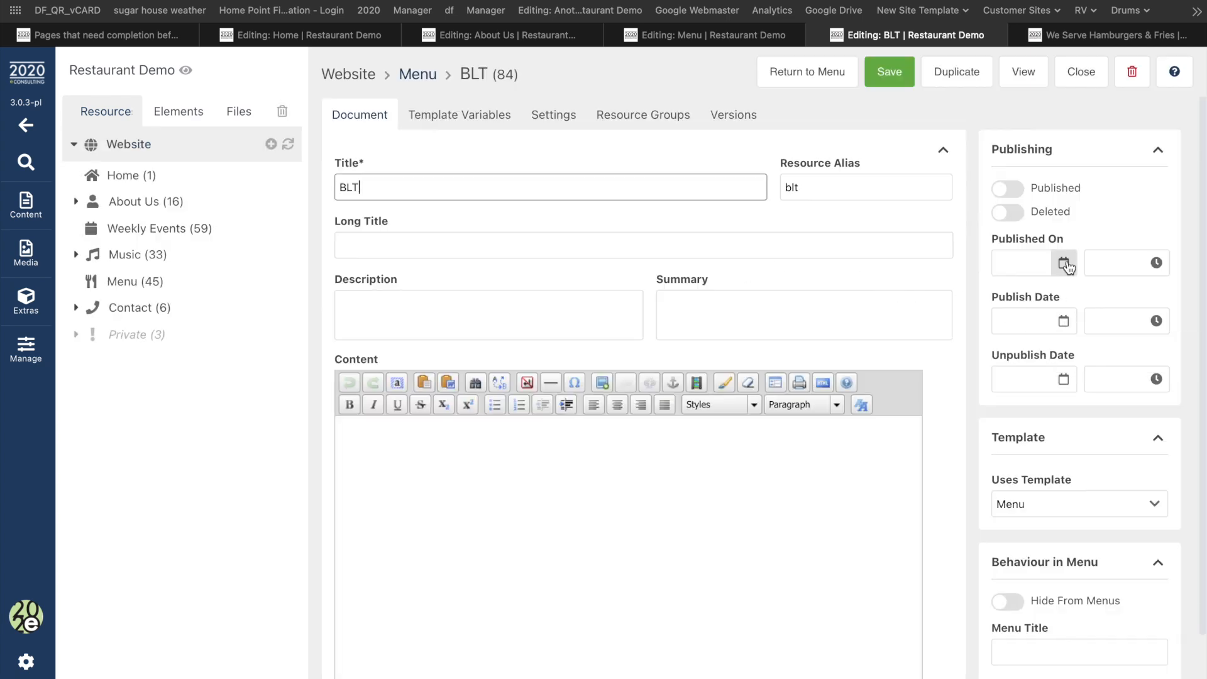
{"action": "left_click", "coordinate": [1011, 190]}
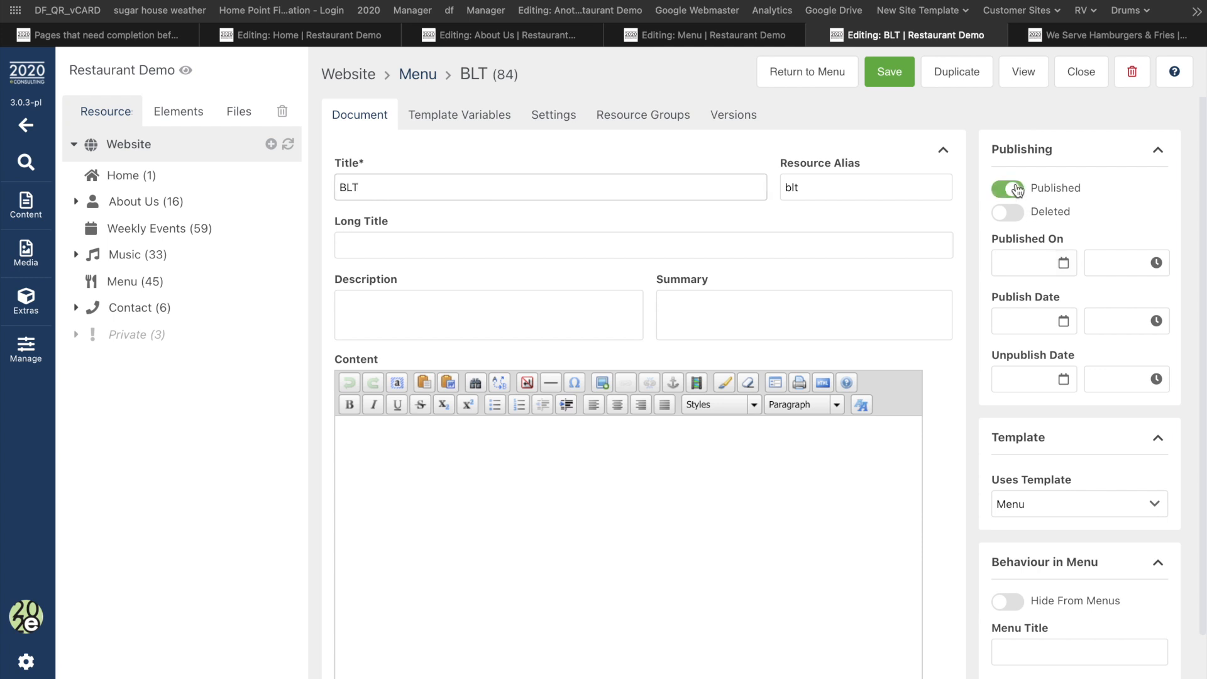
{"action": "left_click", "coordinate": [1064, 262]}
{"action": "left_click", "coordinate": [1051, 381]}
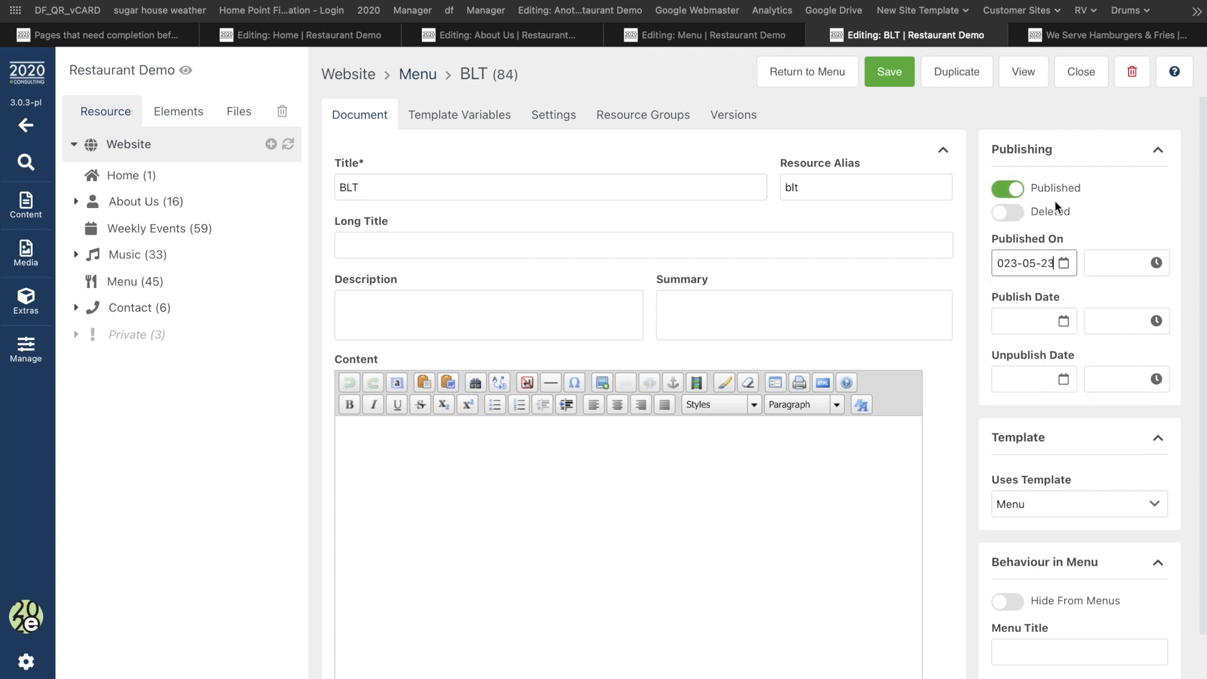
{"action": "left_click", "coordinate": [904, 63]}
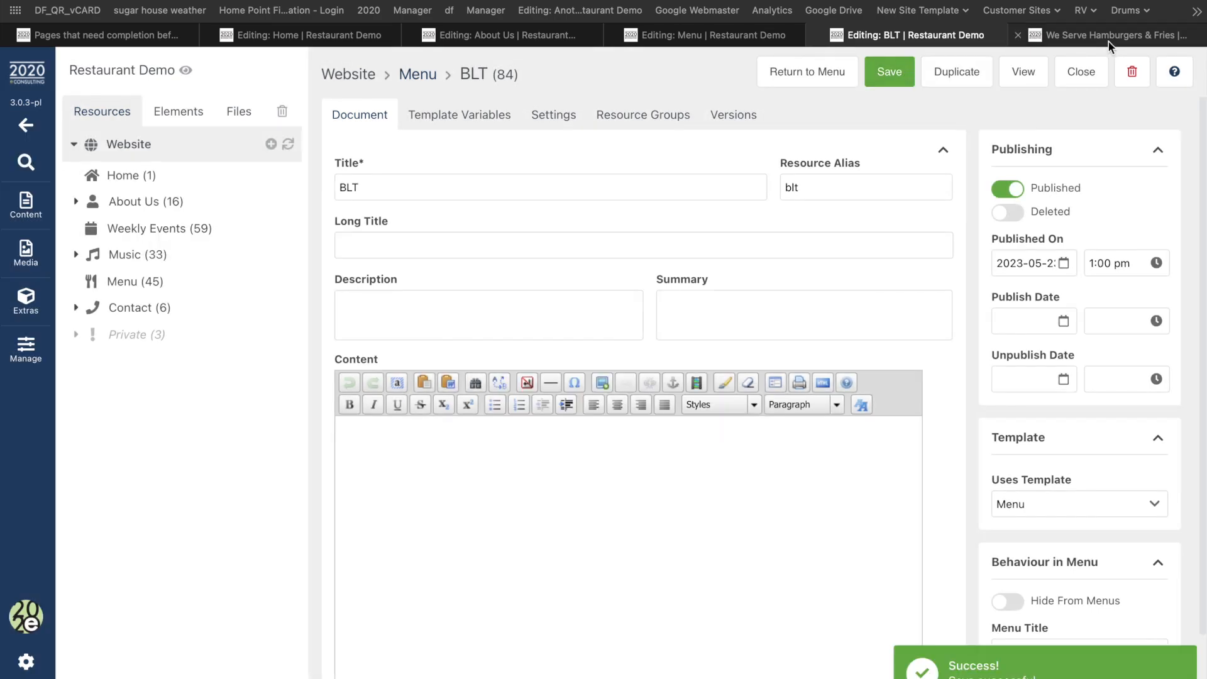
Step: Reload the live menu page and check how the republished BLT appears in the Dinner section
{"action": "left_click", "coordinate": [1082, 37]}
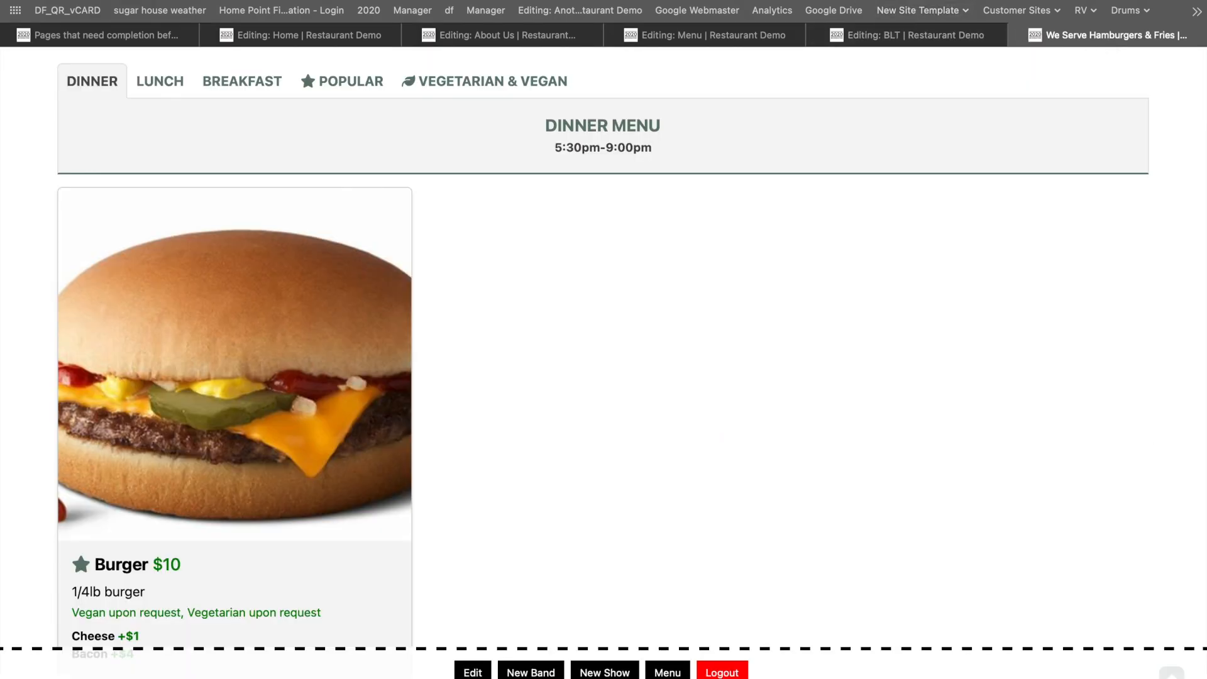
{"action": "key", "text": "super+r"}
{"action": "left_click", "coordinate": [113, 94]}
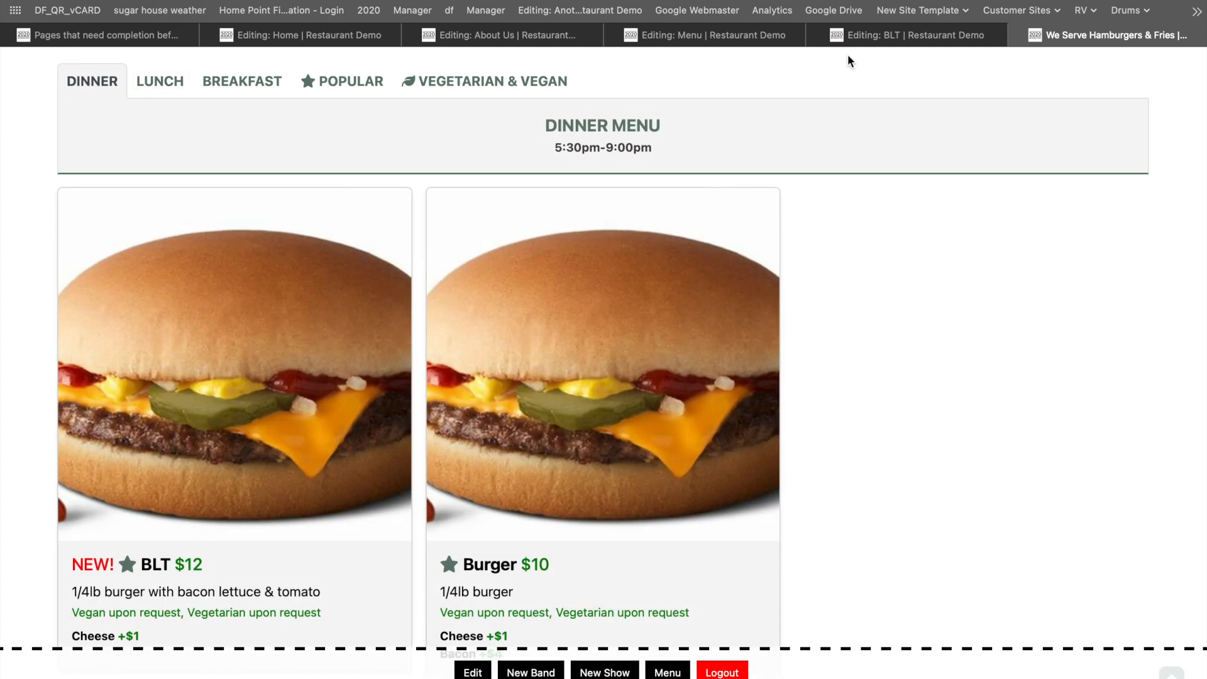
Step: Turn off the BLT item's published status and set its Publish Date to 2023-05-24
{"action": "left_click", "coordinate": [871, 39]}
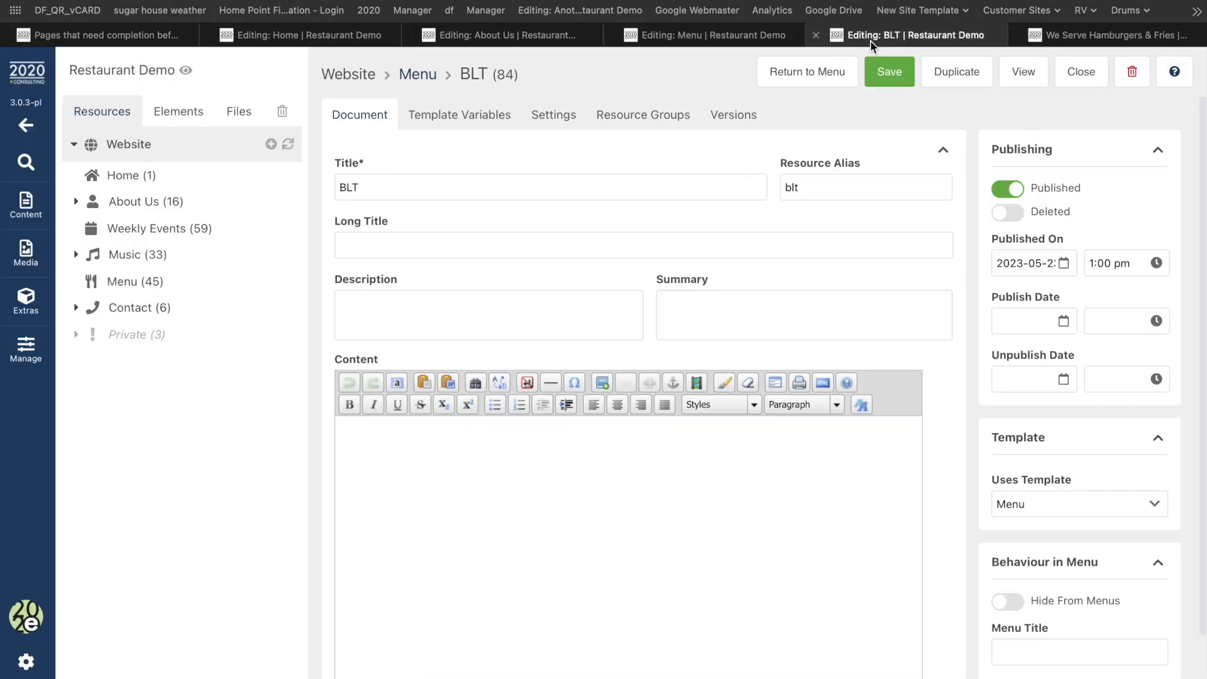
{"action": "left_click", "coordinate": [1008, 188]}
{"action": "left_click", "coordinate": [1041, 264]}
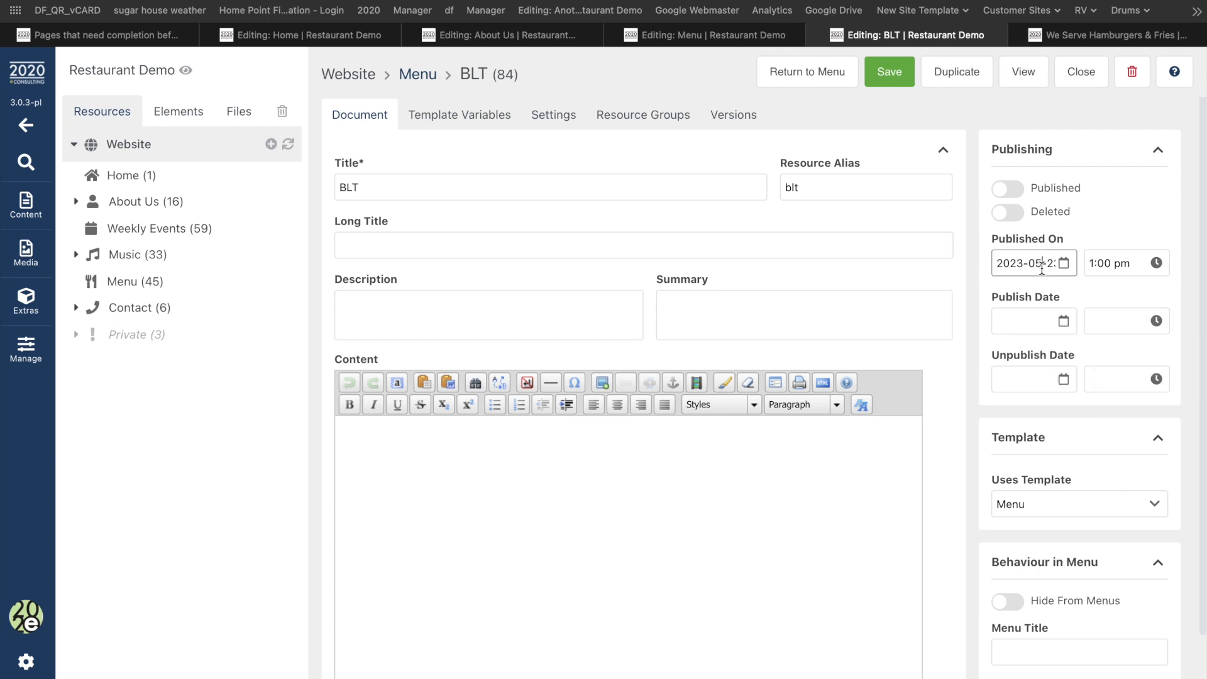
{"action": "left_click", "coordinate": [1062, 321]}
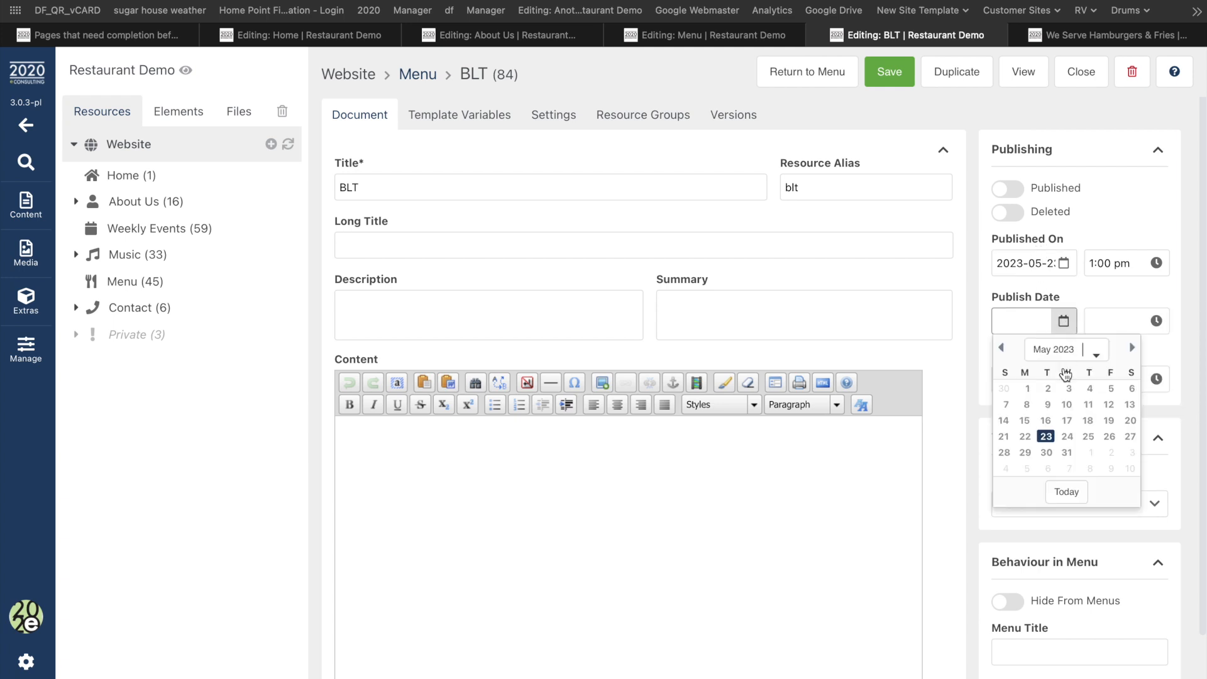
{"action": "left_click", "coordinate": [1066, 436]}
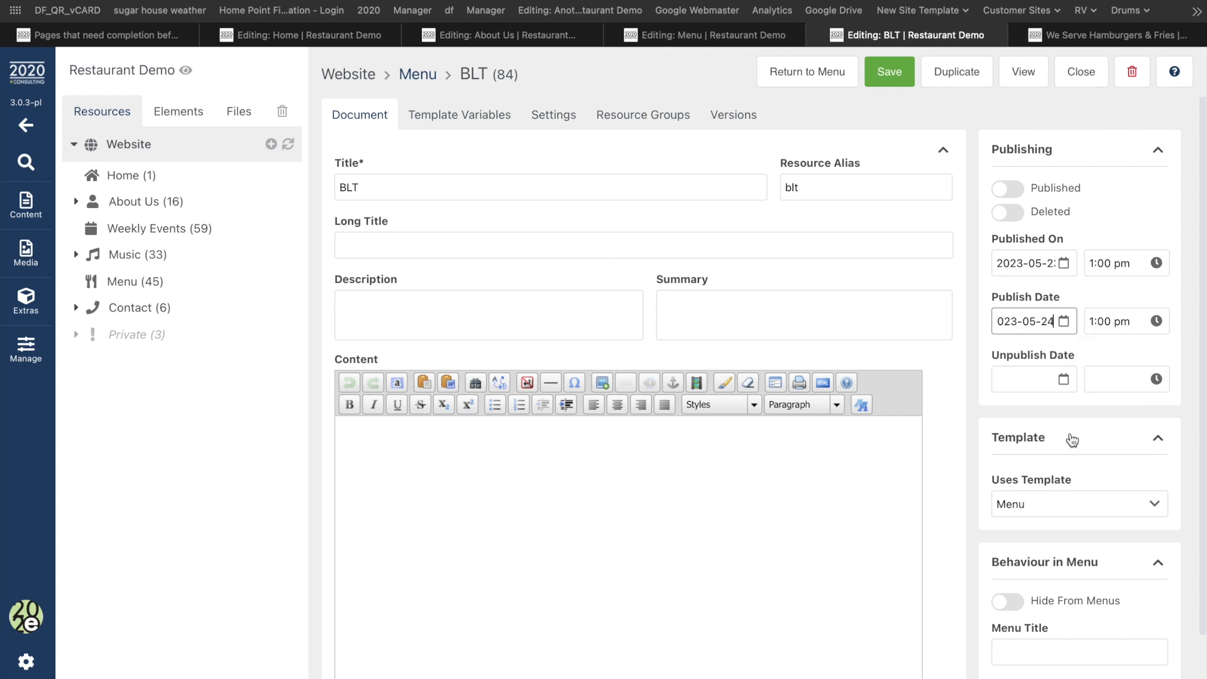
Step: Set the BLT item's Unpublish Date to 2023-05-25 and save the item
{"action": "left_click", "coordinate": [1063, 379]}
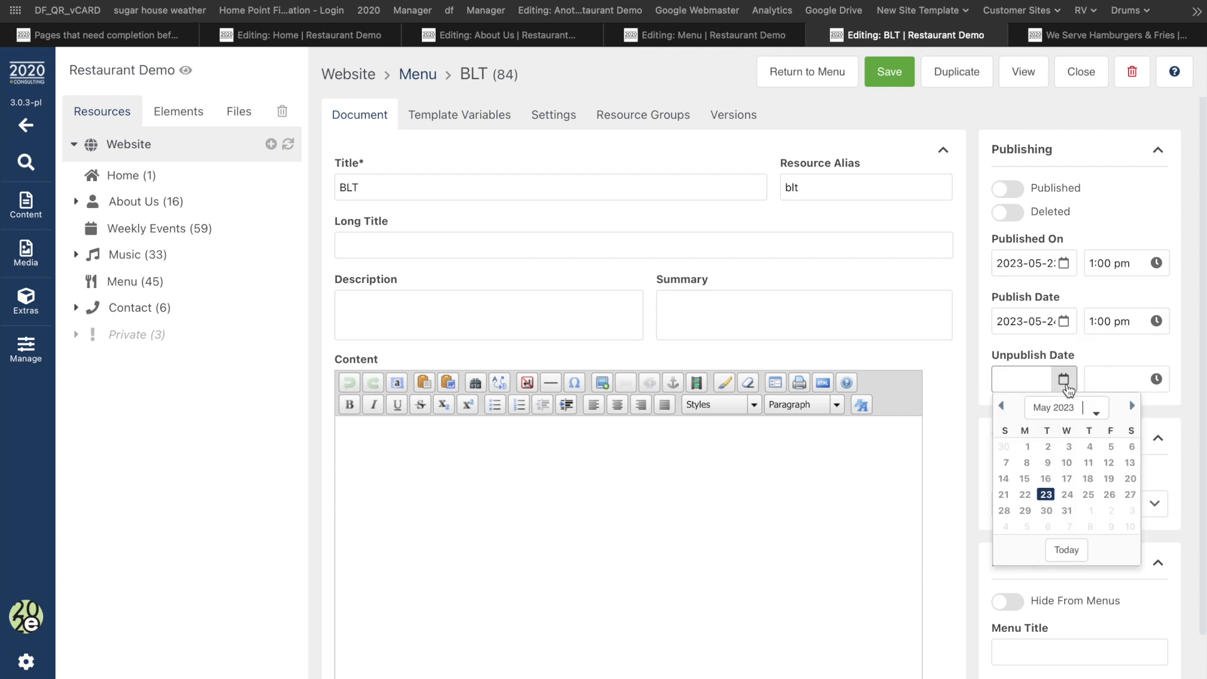
{"action": "left_click", "coordinate": [1088, 494]}
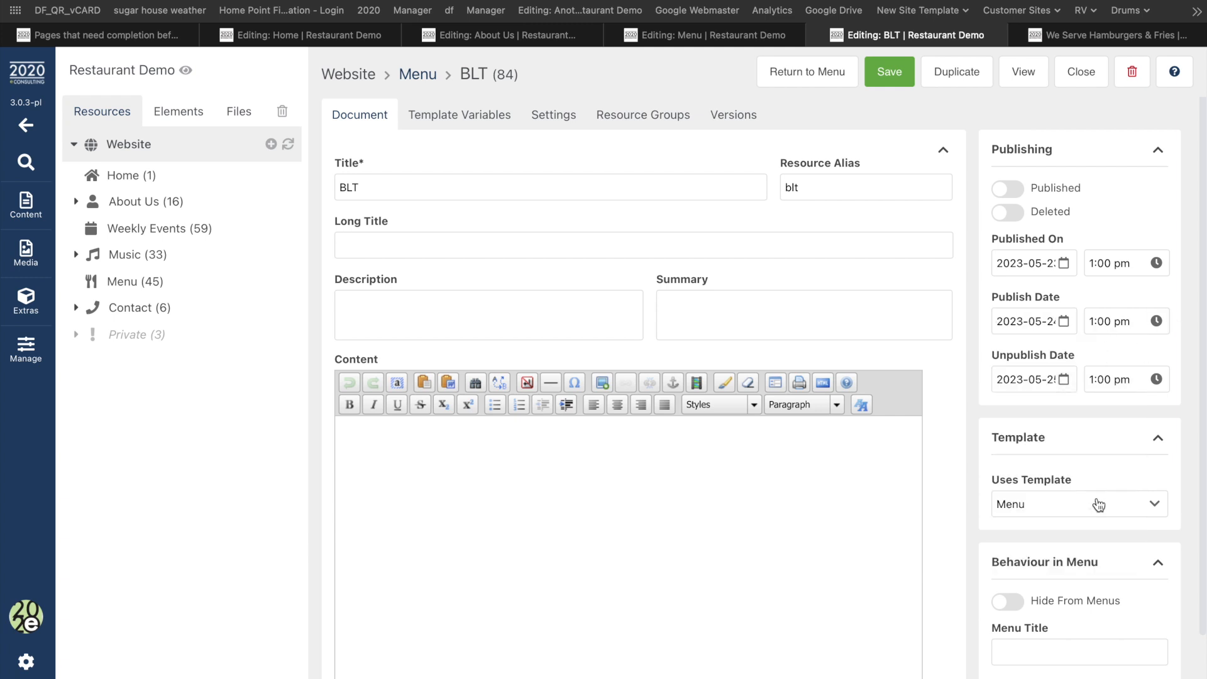
{"action": "left_click", "coordinate": [1040, 271]}
{"action": "left_click", "coordinate": [890, 71]}
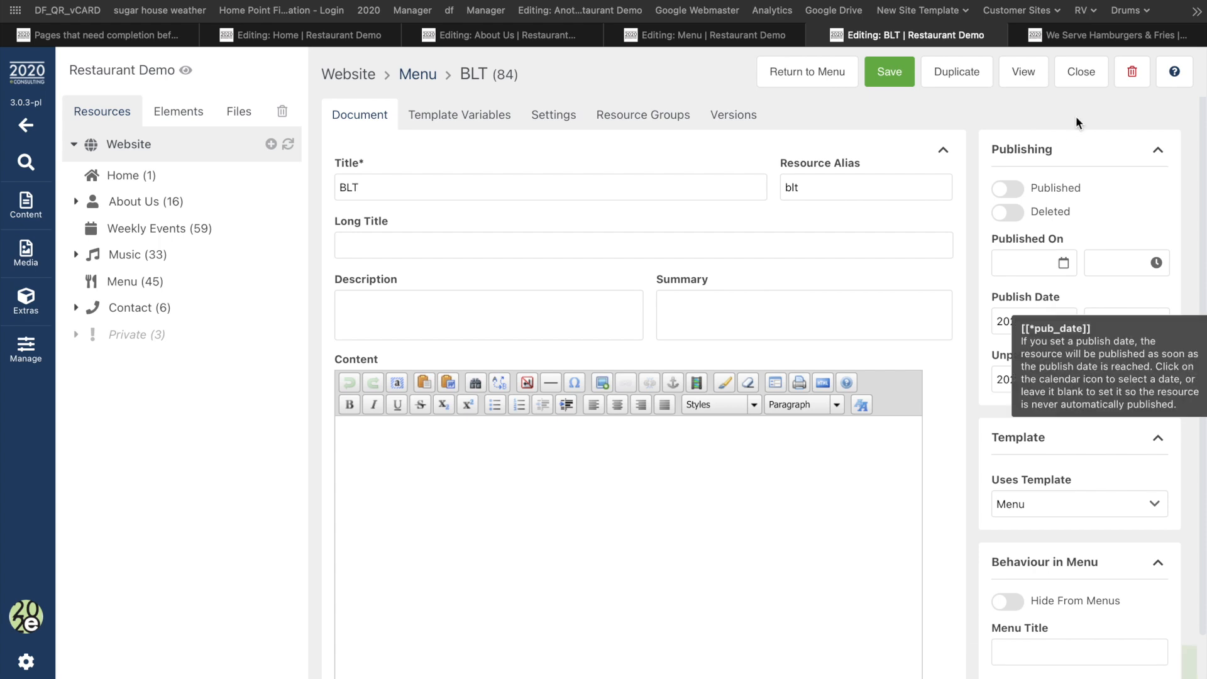
Step: Reload the live menu page and check the items listed in the Lunch section
{"action": "left_click", "coordinate": [1073, 31]}
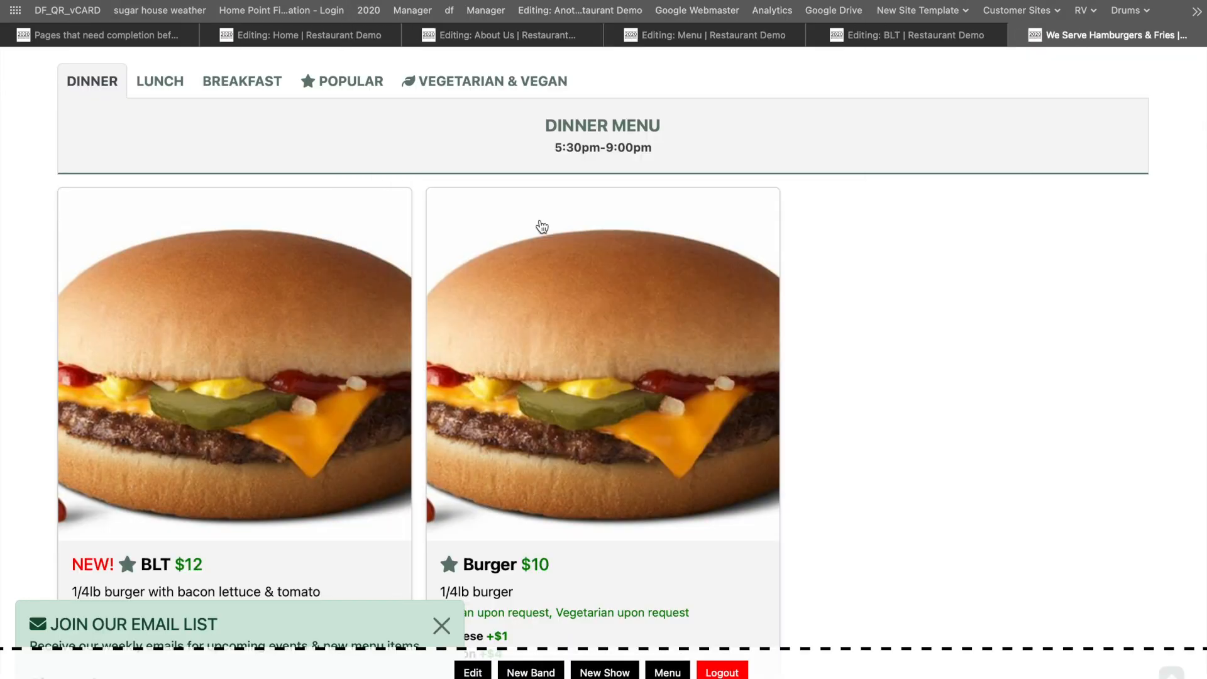
{"action": "key", "text": "super+r"}
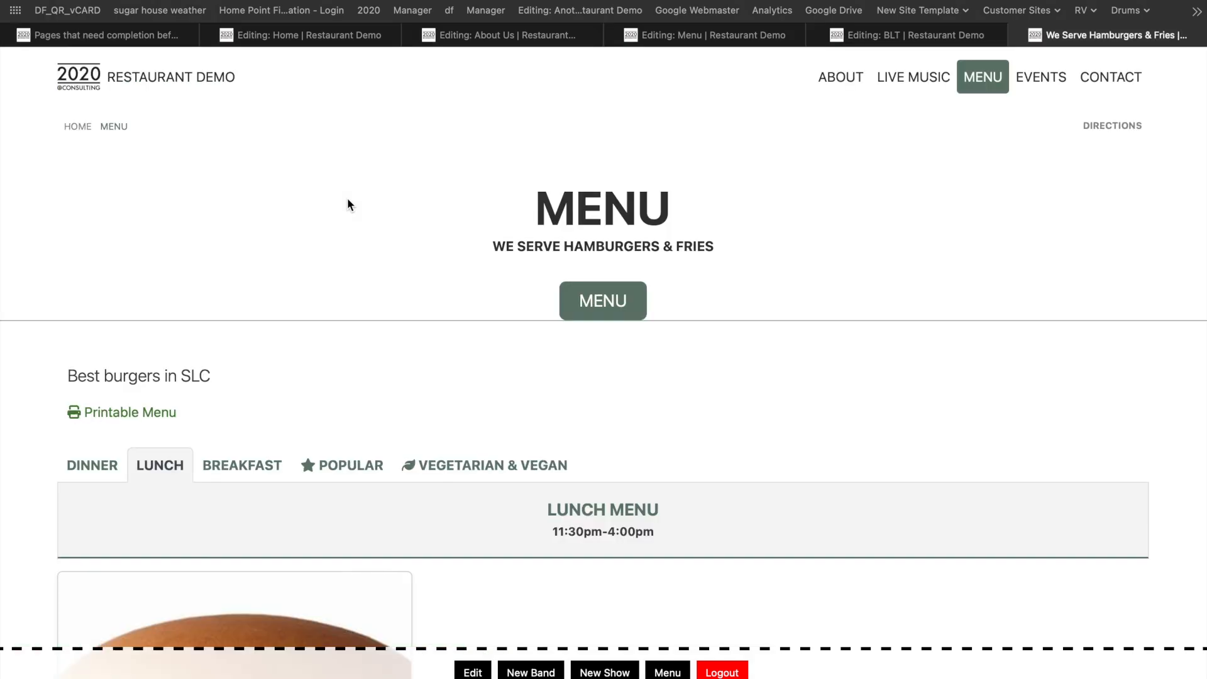
{"action": "scroll", "coordinate": [315, 200], "scroll_direction": "down", "scroll_amount": 3}
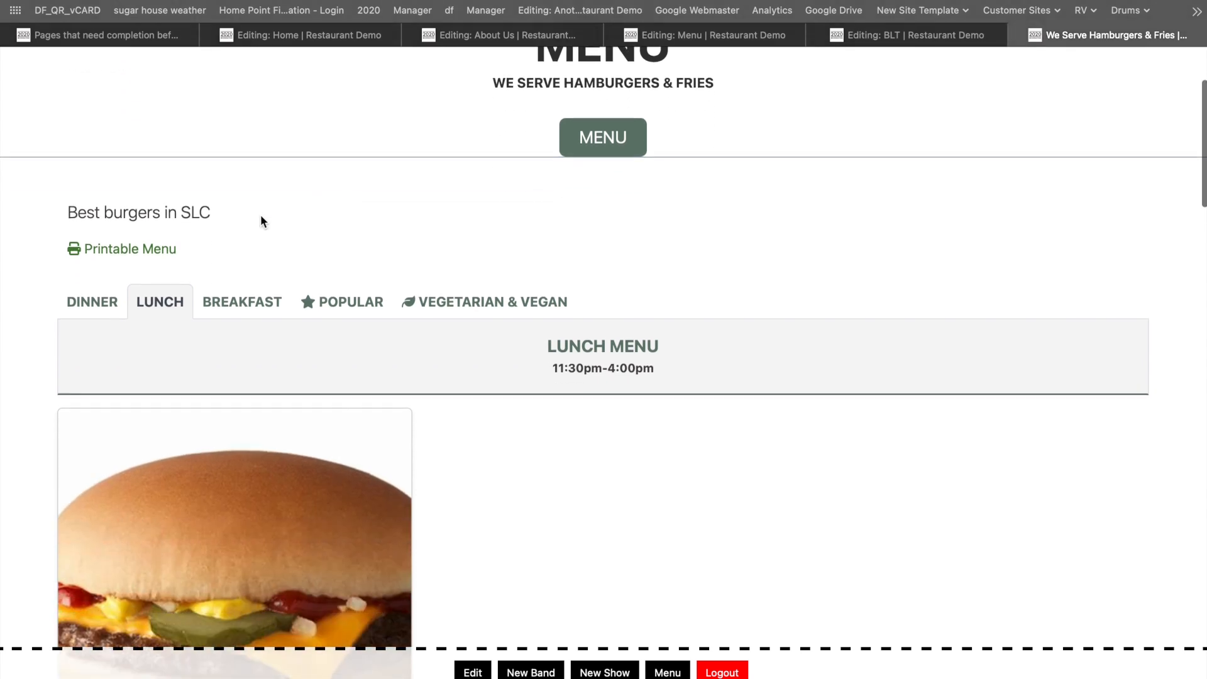
{"action": "scroll", "coordinate": [202, 239], "scroll_direction": "down", "scroll_amount": 2}
{"action": "scroll", "coordinate": [209, 248], "scroll_direction": "down", "scroll_amount": 2}
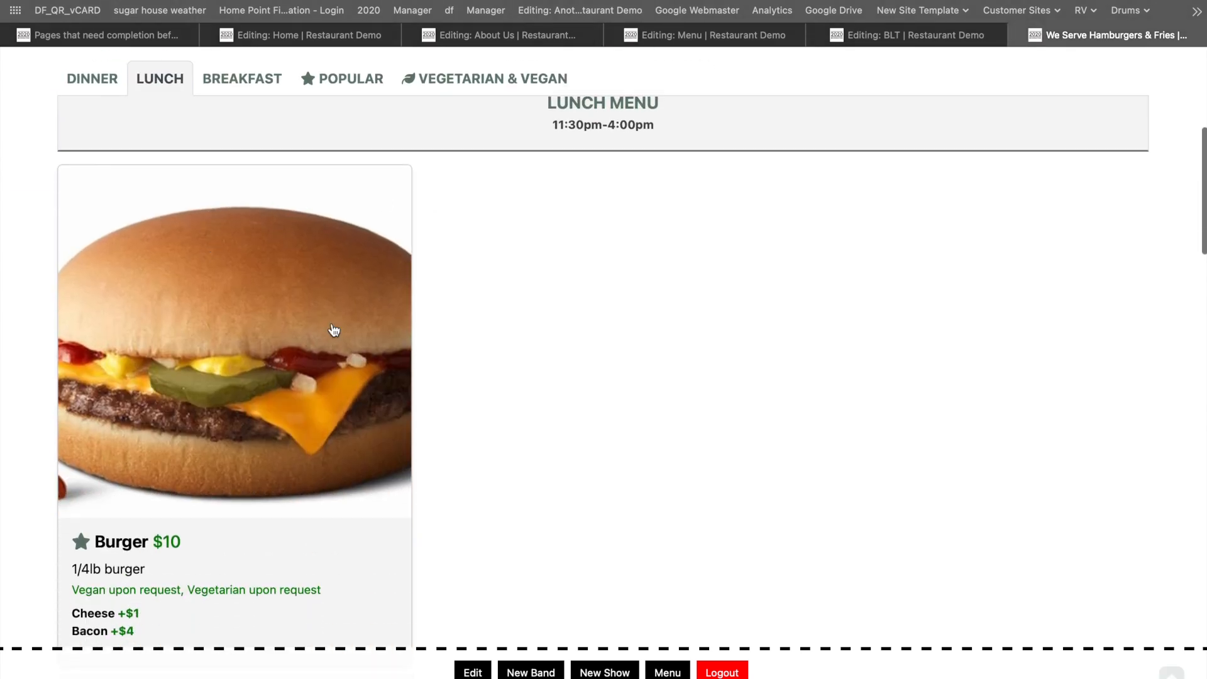
Step: Return to the Menu resource's item list, and check the live page's Vegetarian & Vegan and Popular sections
{"action": "left_click", "coordinate": [962, 37]}
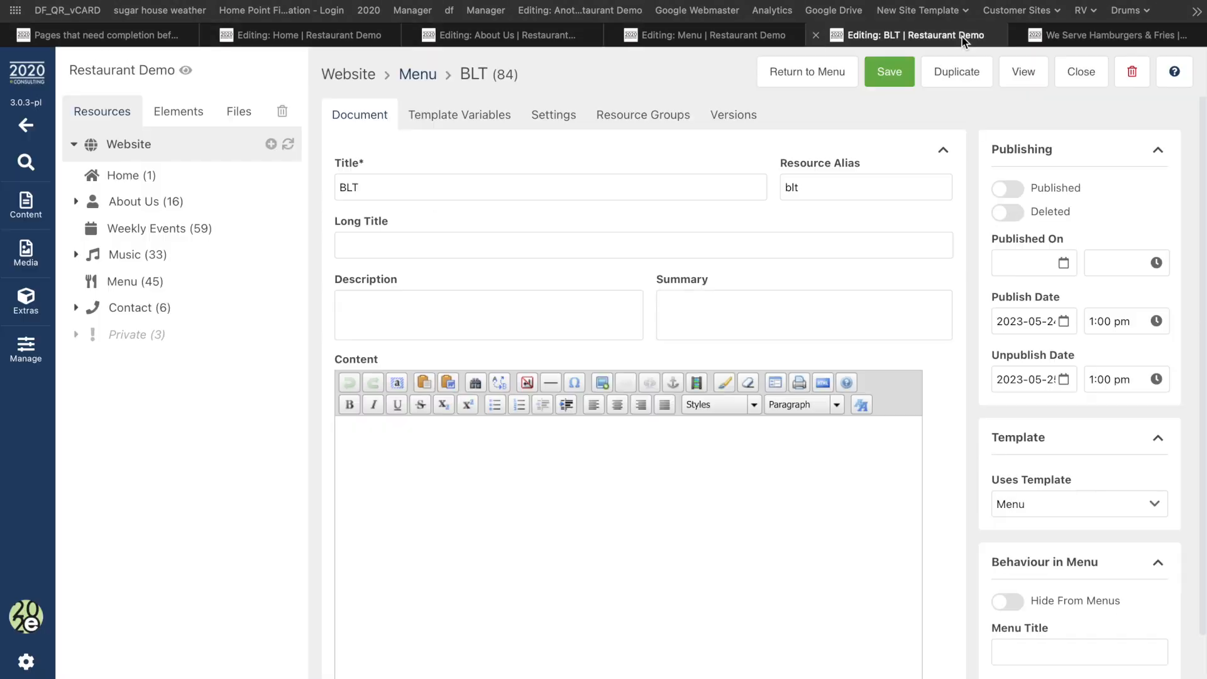
{"action": "left_click", "coordinate": [808, 72]}
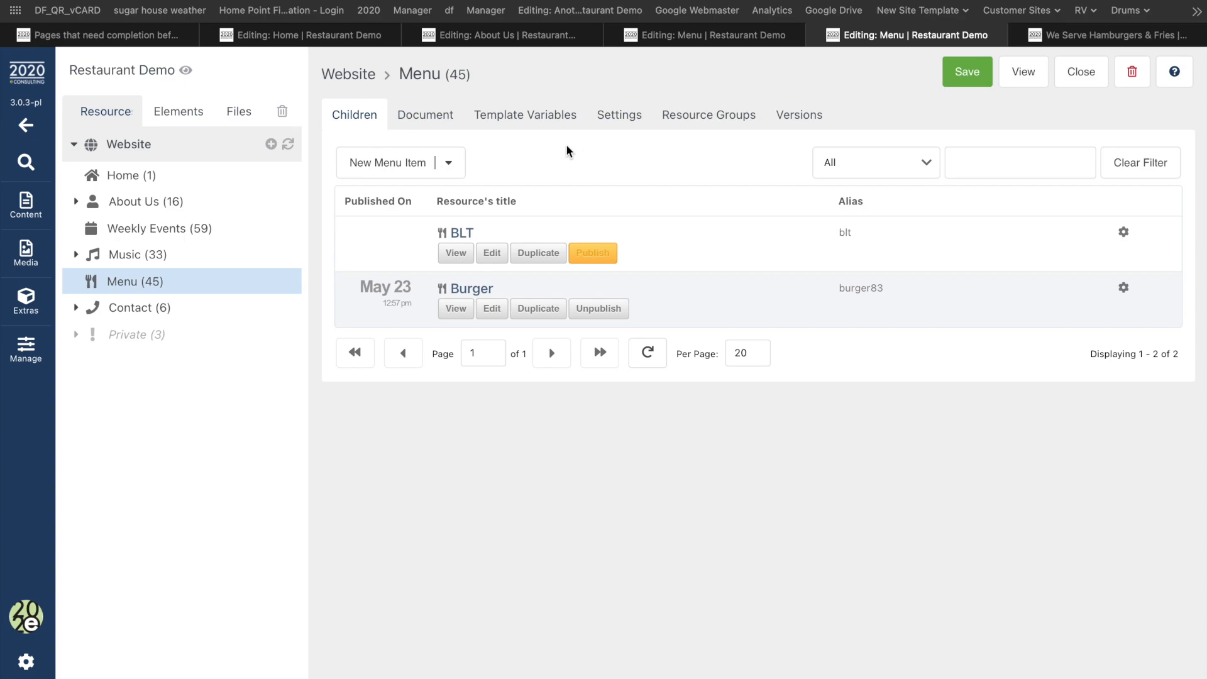
{"action": "left_click", "coordinate": [1125, 35]}
{"action": "scroll", "coordinate": [613, 216], "scroll_direction": "up", "scroll_amount": 2}
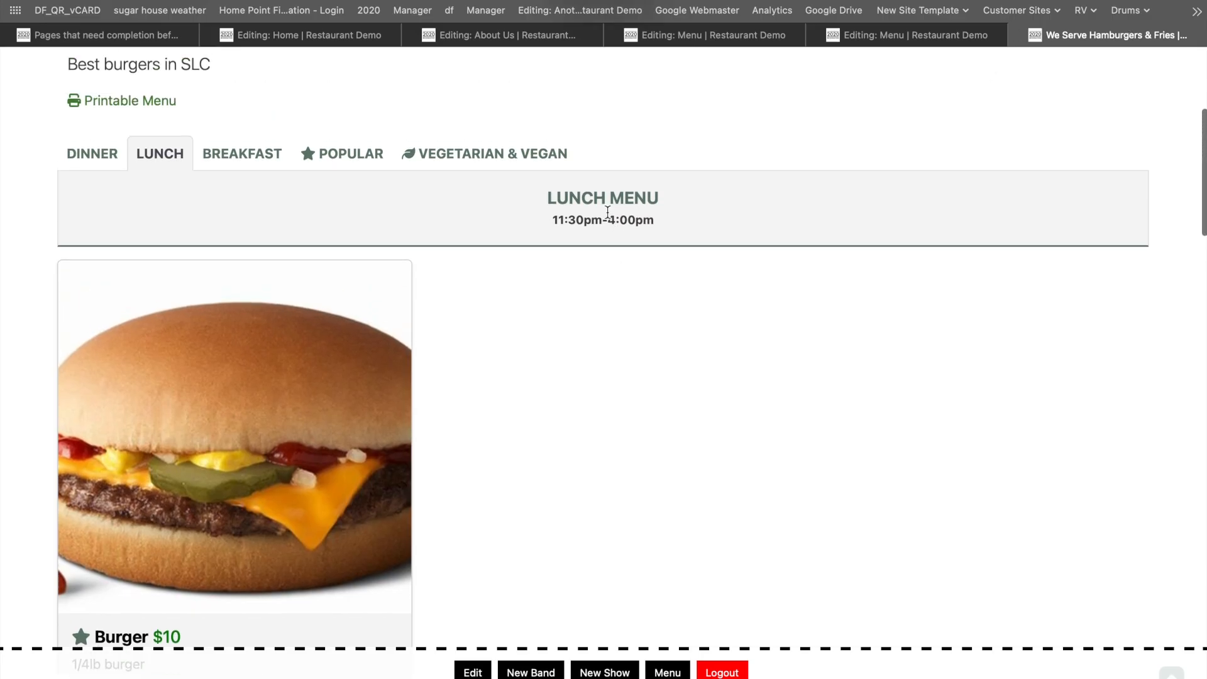
{"action": "left_click", "coordinate": [463, 153]}
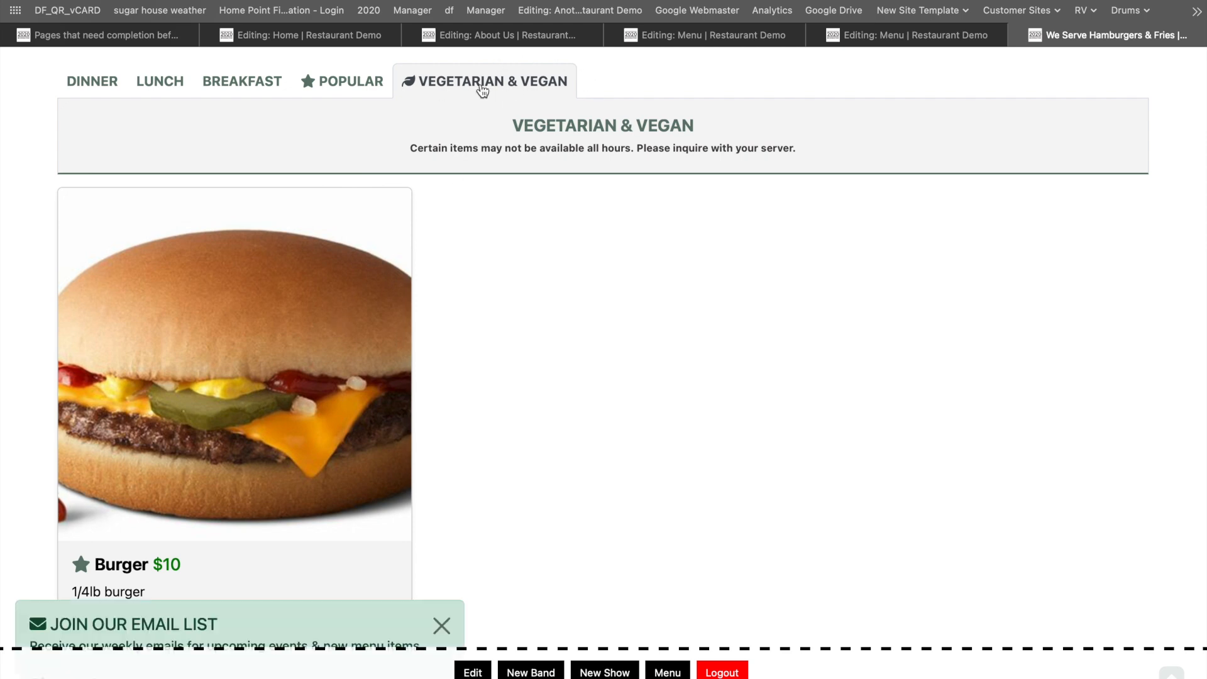
{"action": "left_click", "coordinate": [334, 95]}
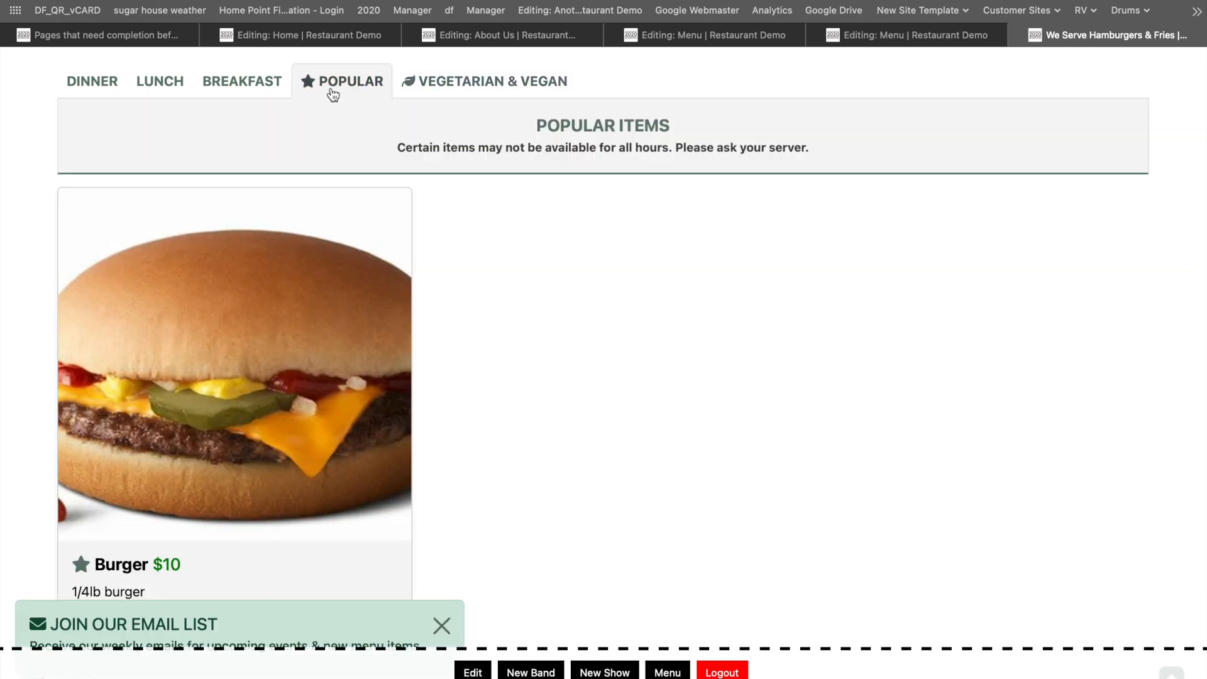
Step: Create a new event under the Weekly Events resource and title it Taco Tuesday
{"action": "scroll", "coordinate": [488, 197], "scroll_direction": "down", "scroll_amount": 7}
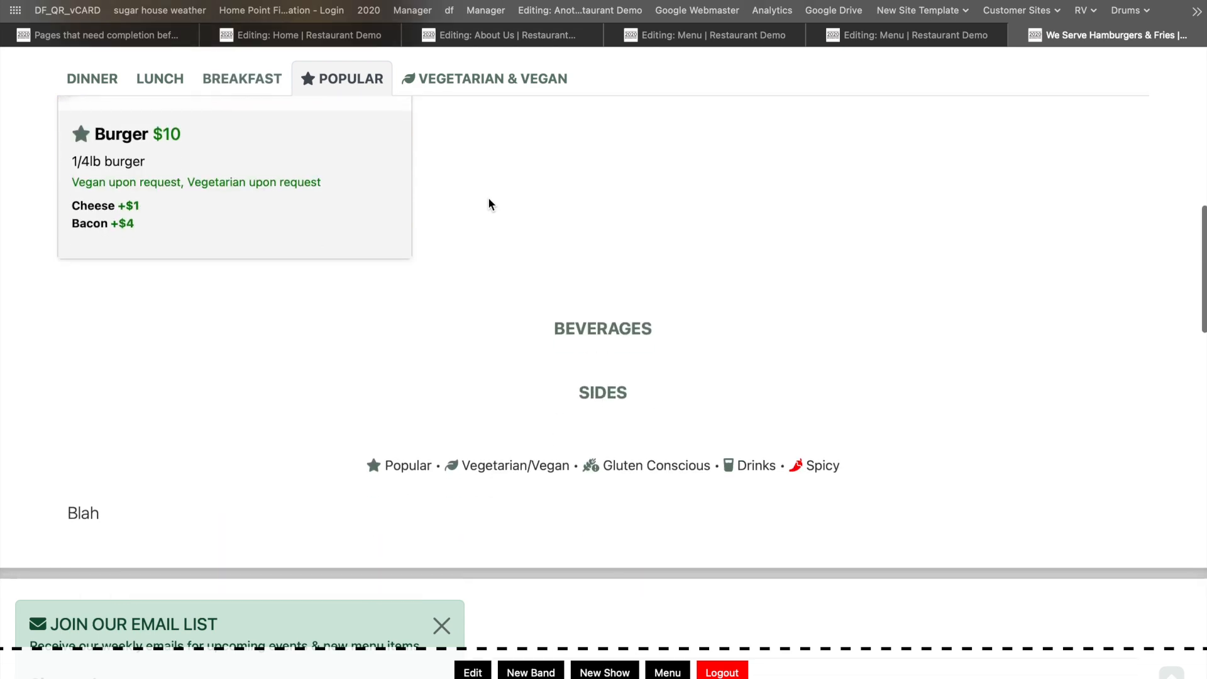
{"action": "left_click", "coordinate": [859, 39]}
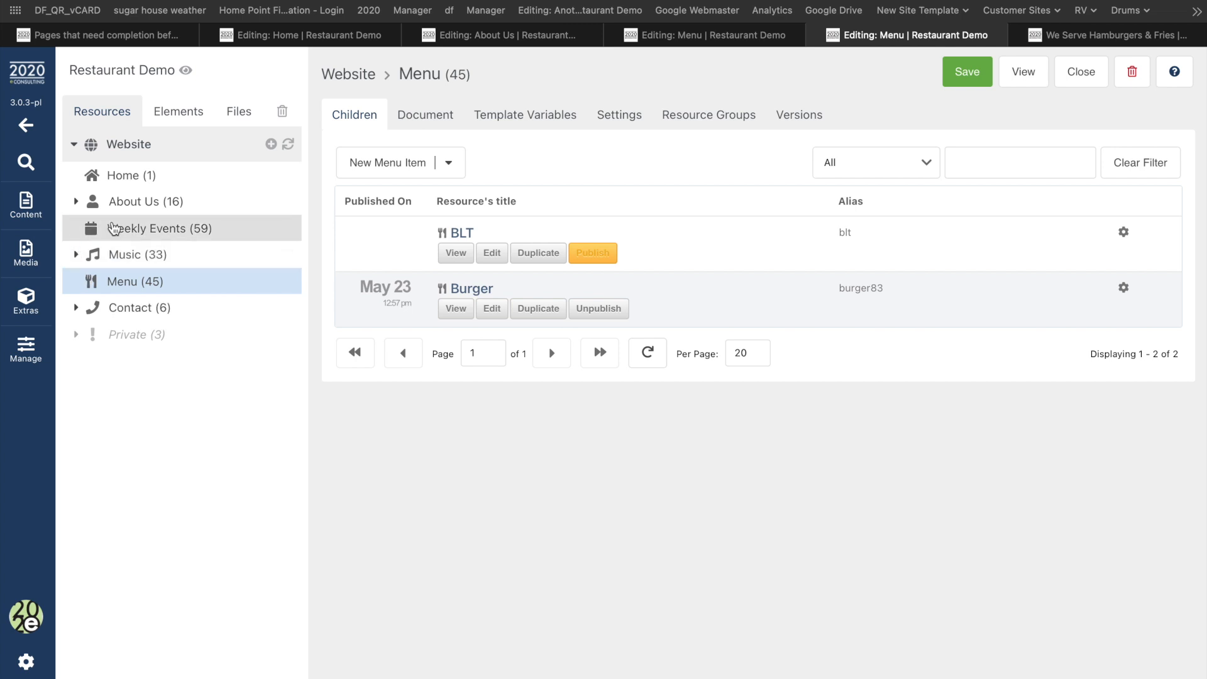
{"action": "left_click", "coordinate": [114, 229]}
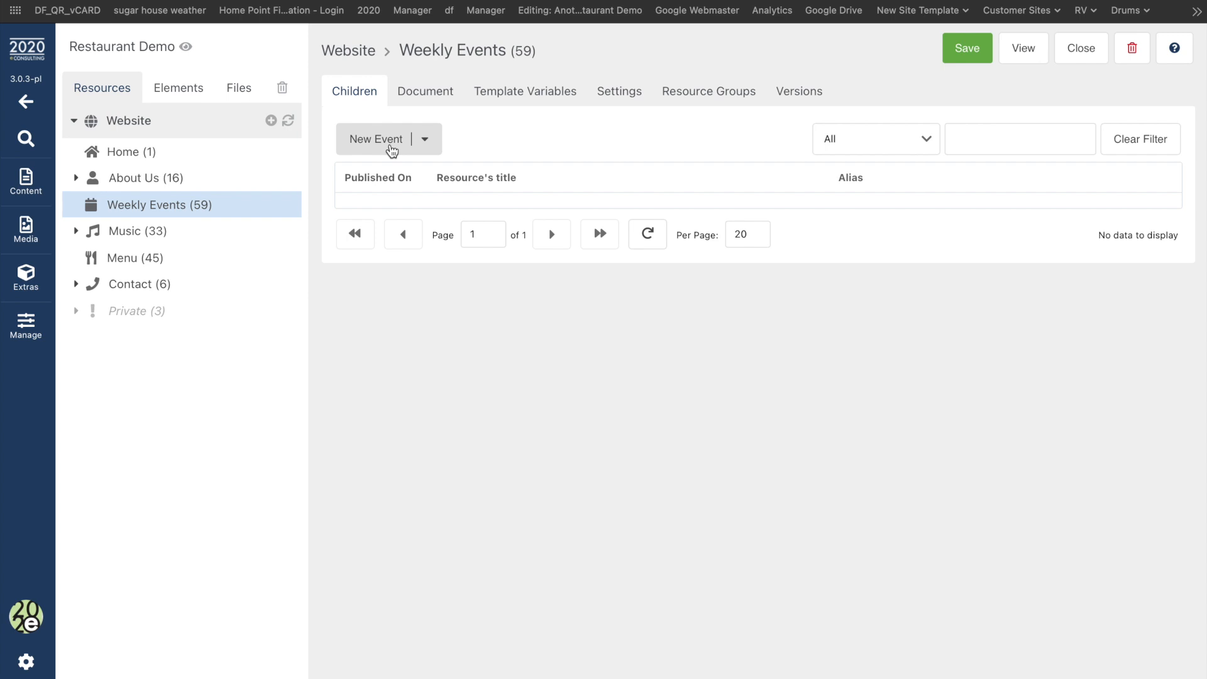
{"action": "left_click", "coordinate": [378, 138]}
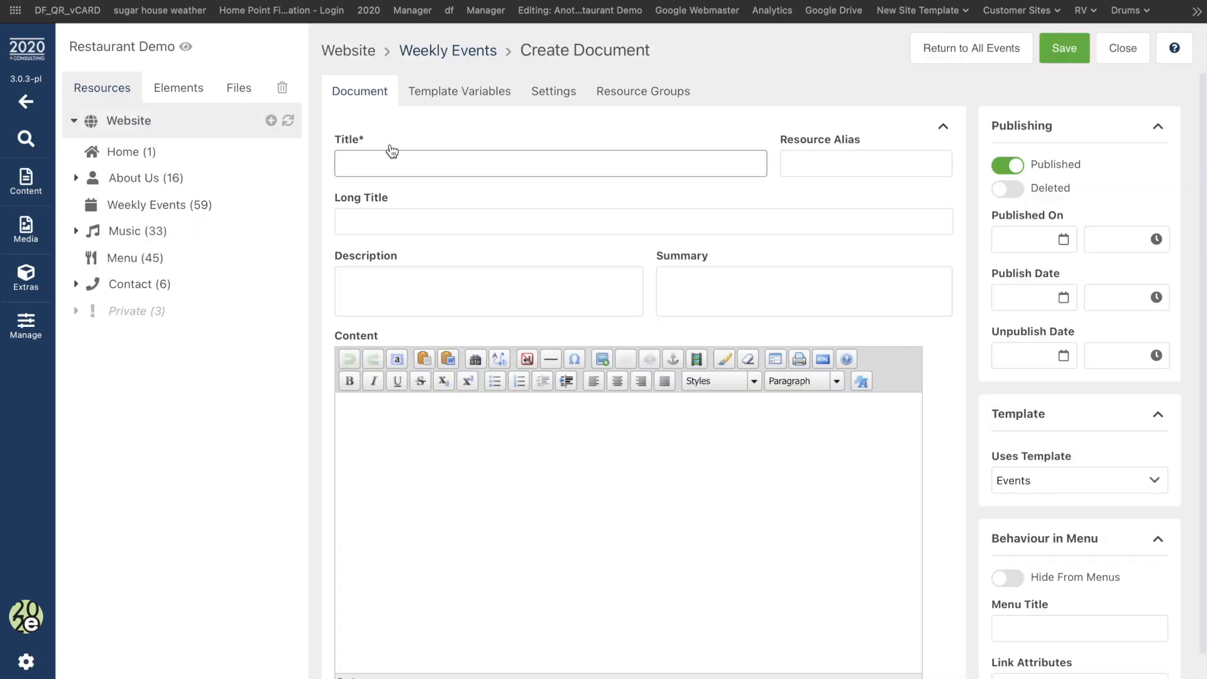
{"action": "type", "text": "Taco Tuesday"}
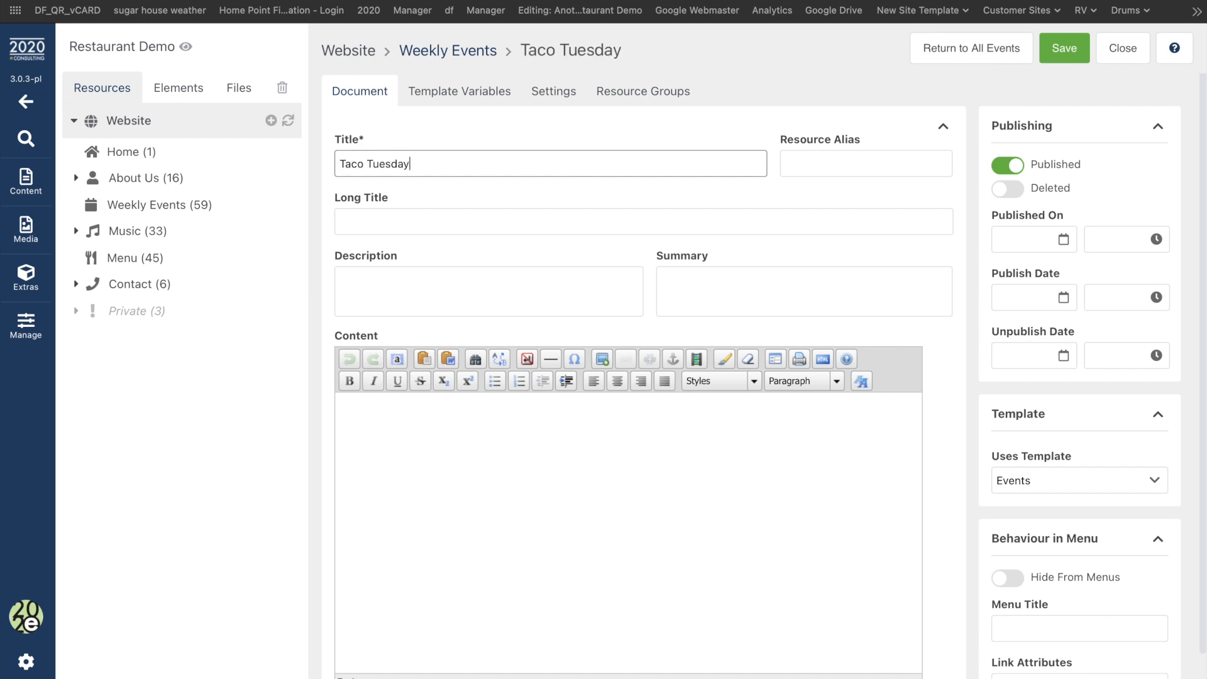
Step: Set the Taco Tuesday event's Day of the Week to Tuesday
{"action": "left_click", "coordinate": [456, 105]}
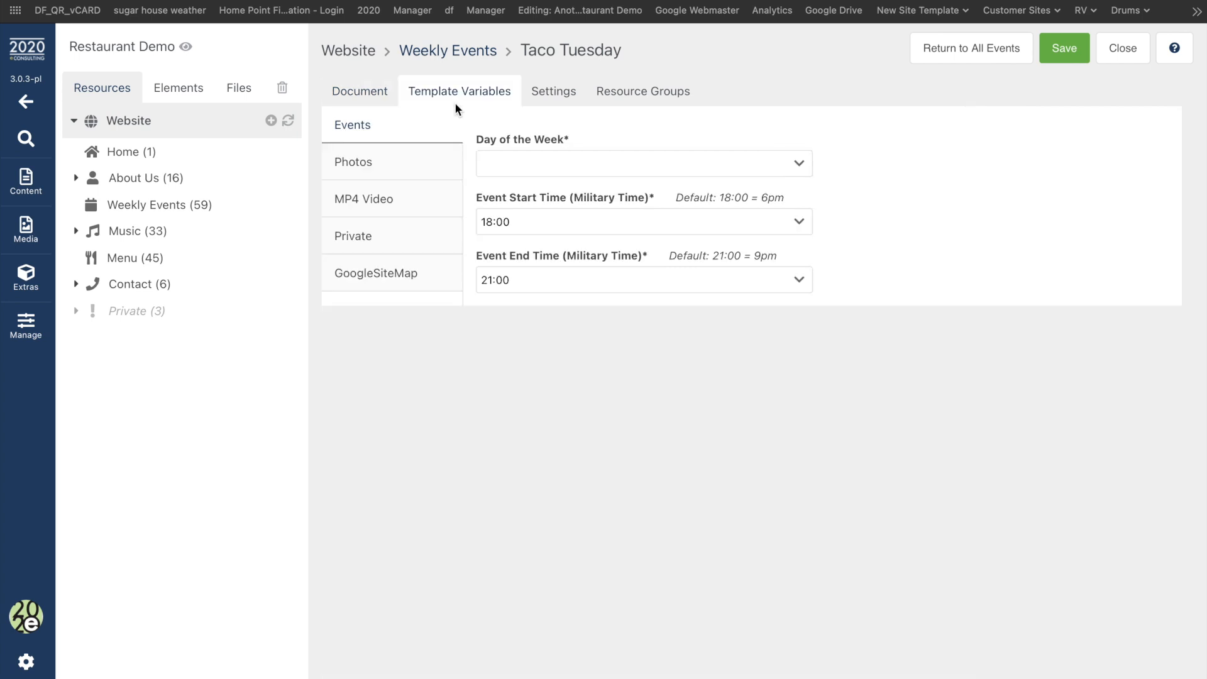
{"action": "left_click", "coordinate": [756, 167]}
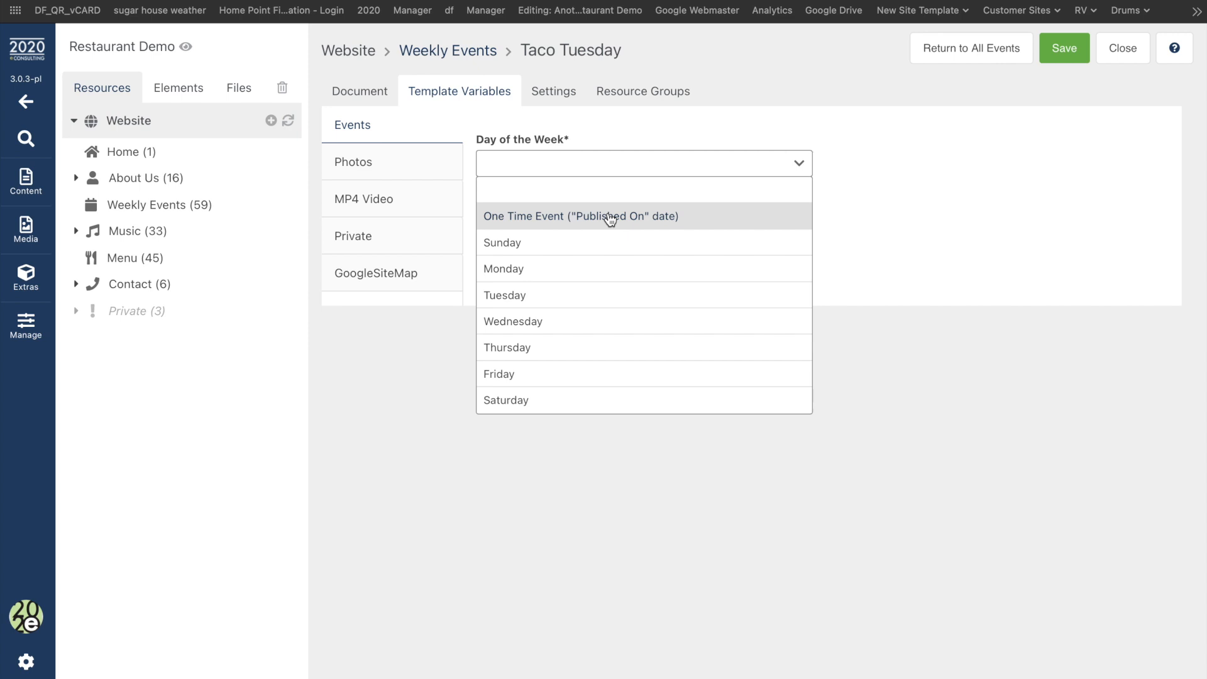
{"action": "left_click", "coordinate": [546, 303]}
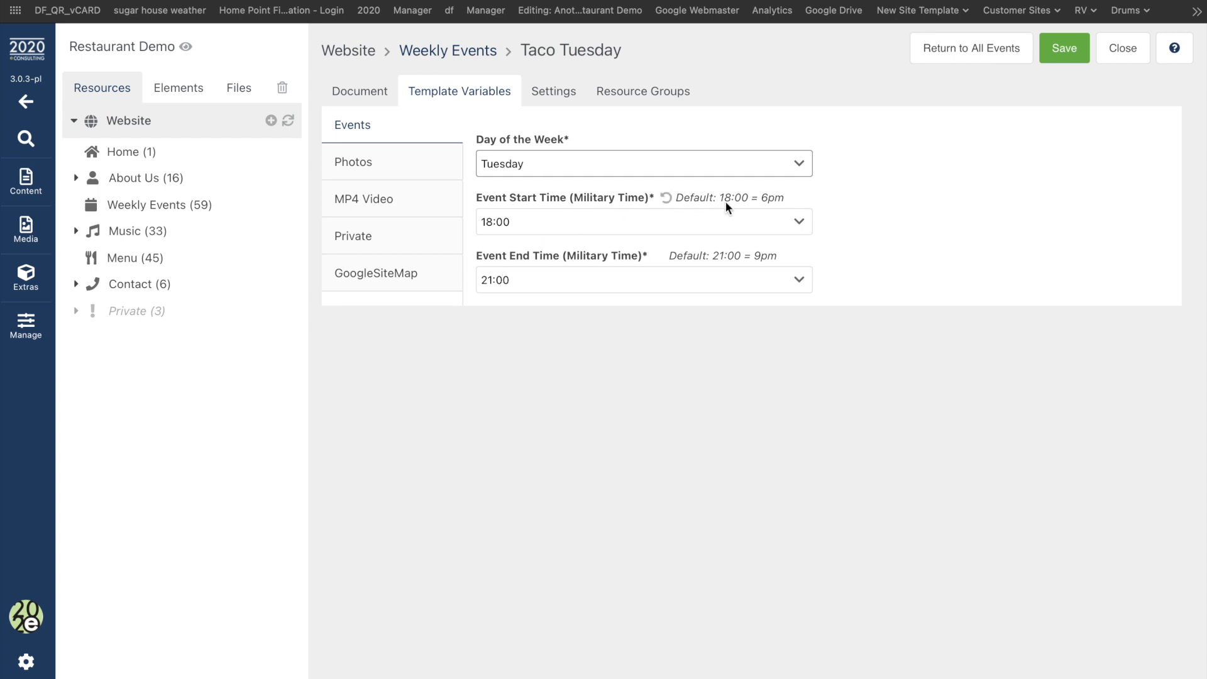
Step: Upload taco-tues.jpeg into the Images/Events folder and set it as the event's MainPhoto
{"action": "left_click", "coordinate": [385, 166]}
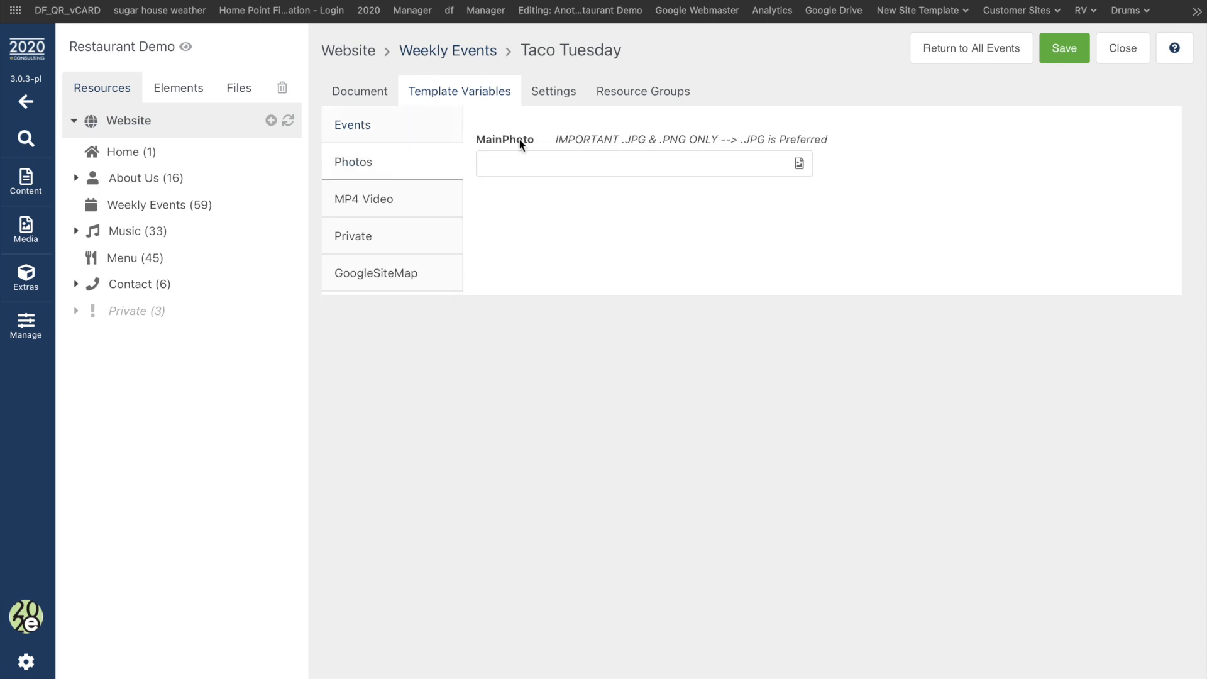
{"action": "left_click", "coordinate": [808, 164]}
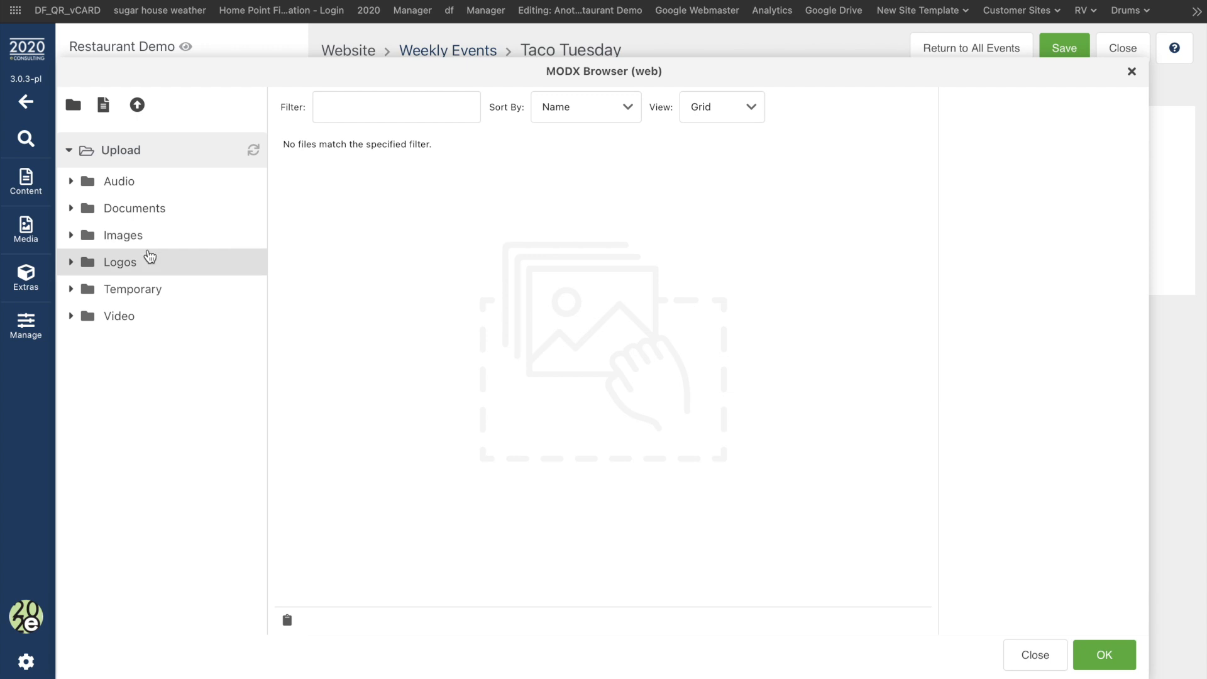
{"action": "left_click", "coordinate": [145, 245]}
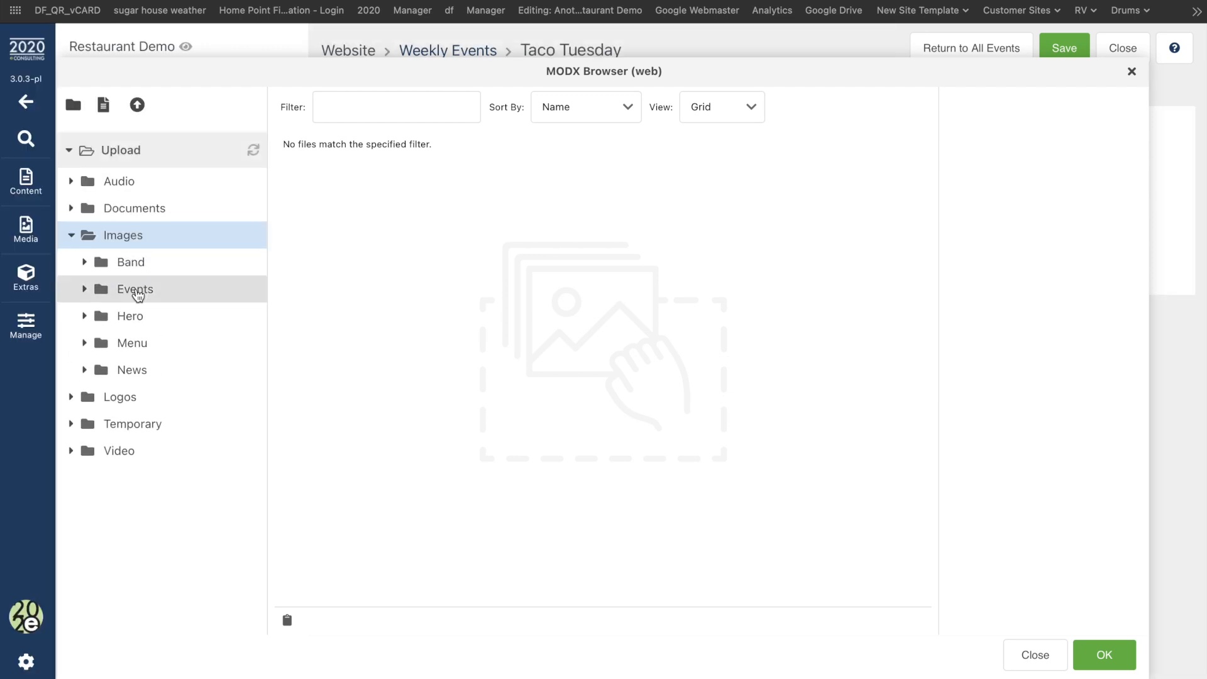
{"action": "left_click", "coordinate": [136, 291]}
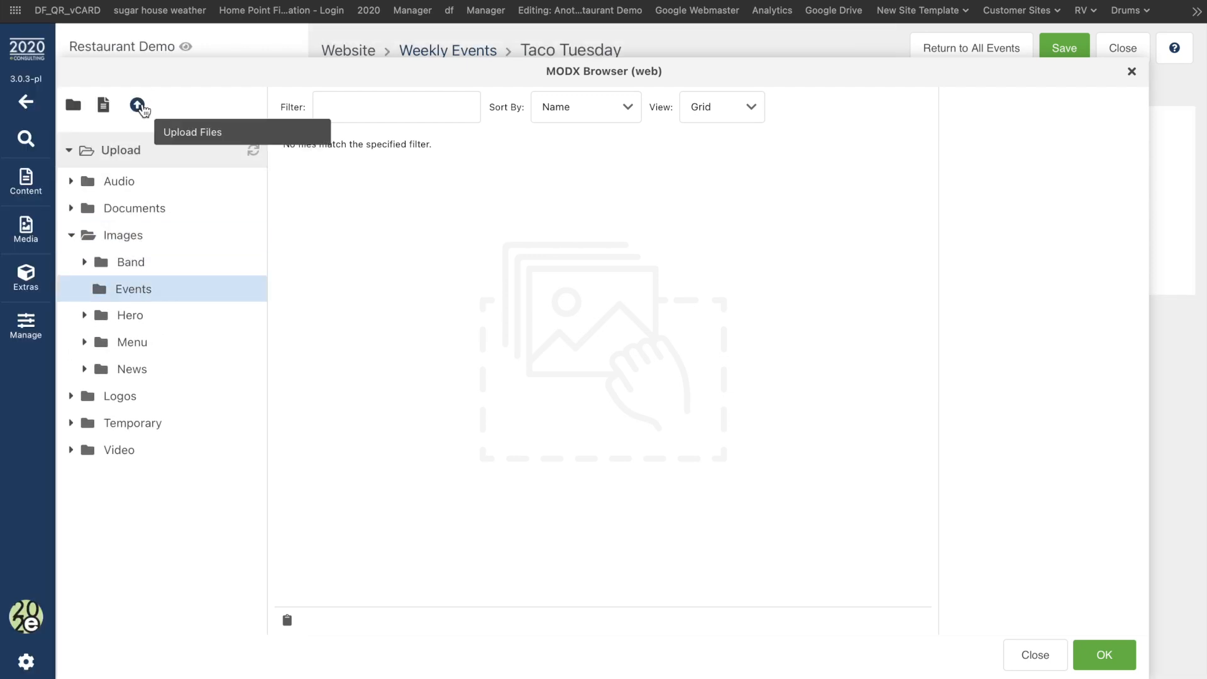
{"action": "left_click", "coordinate": [138, 105]}
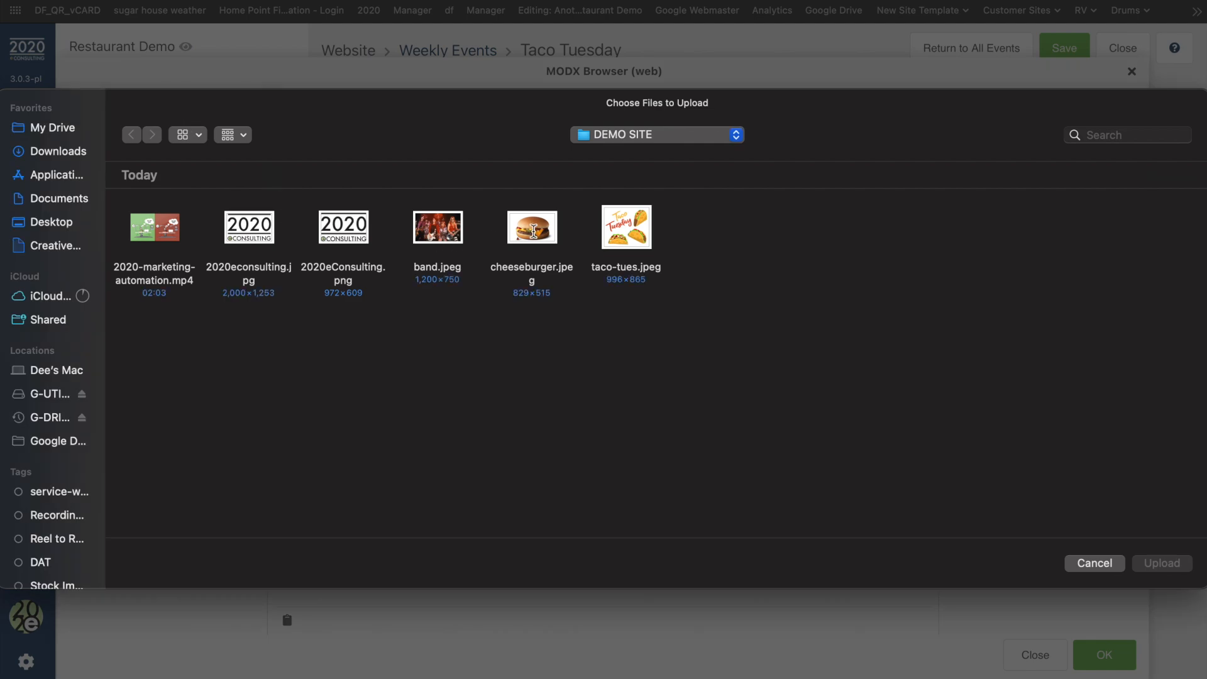
{"action": "double_click", "coordinate": [626, 229]}
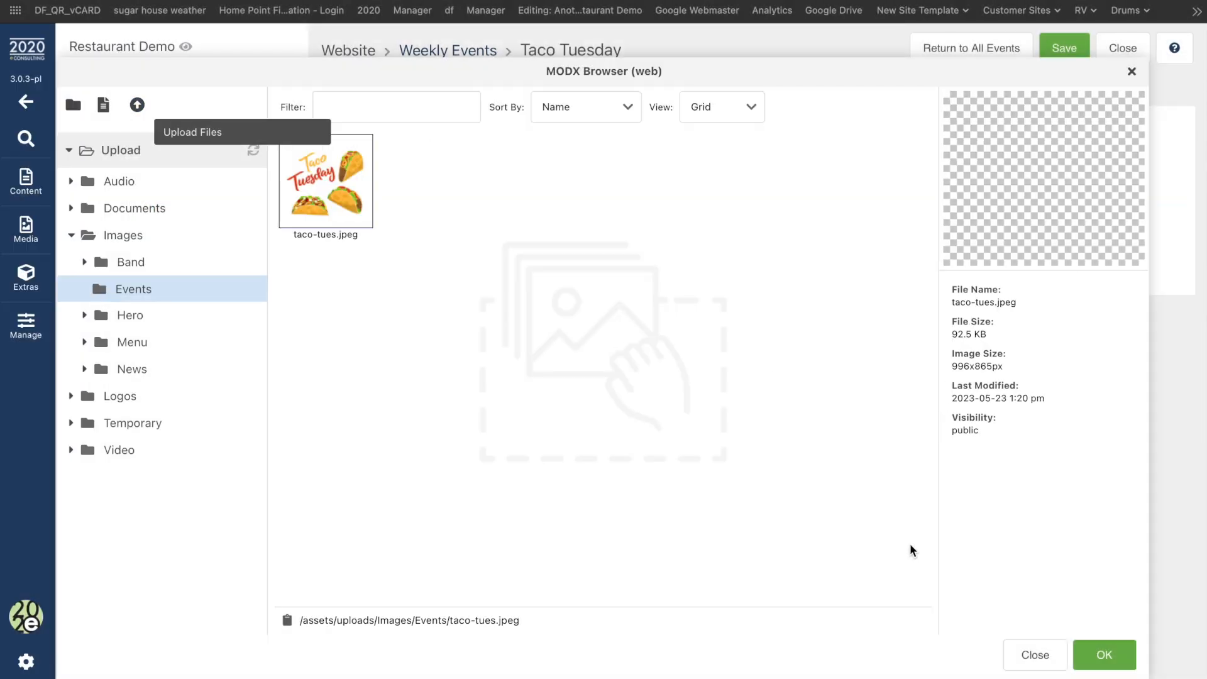
{"action": "double_click", "coordinate": [319, 200]}
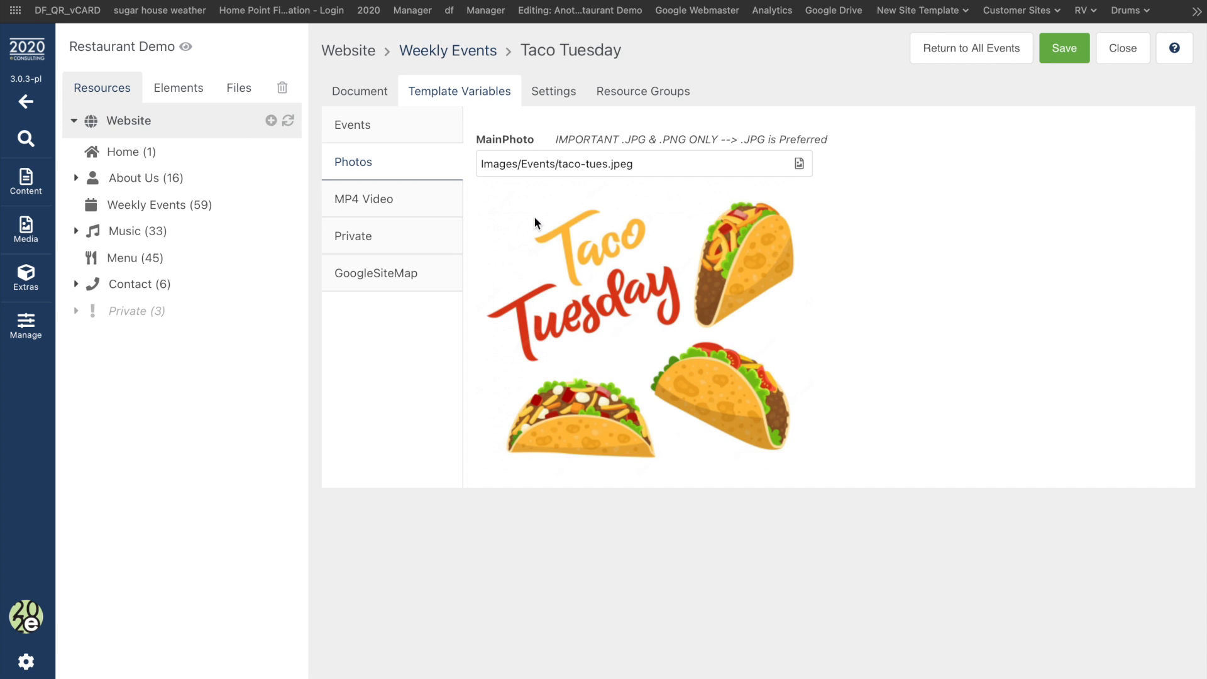
Step: Save the Taco Tuesday event and view its live page down to the Weekly Events section
{"action": "left_click", "coordinate": [1072, 40]}
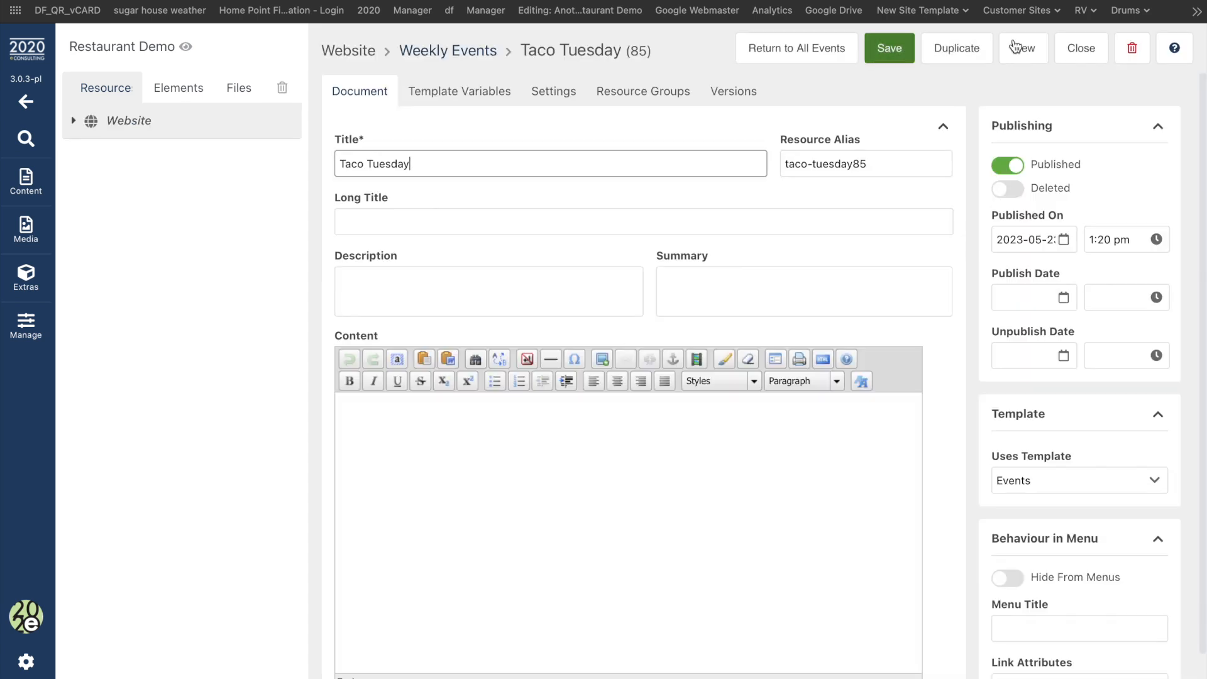
{"action": "left_click", "coordinate": [1019, 43]}
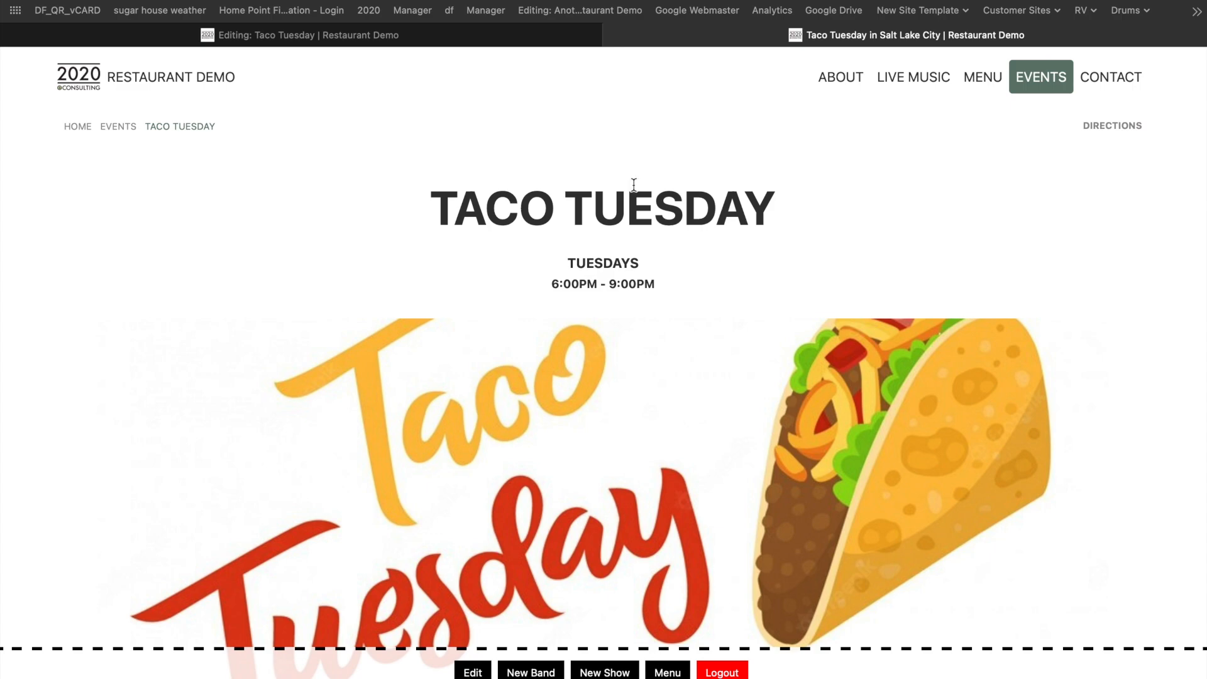
{"action": "scroll", "coordinate": [633, 185], "scroll_direction": "down", "scroll_amount": 2}
{"action": "scroll", "coordinate": [633, 184], "scroll_direction": "down", "scroll_amount": 1}
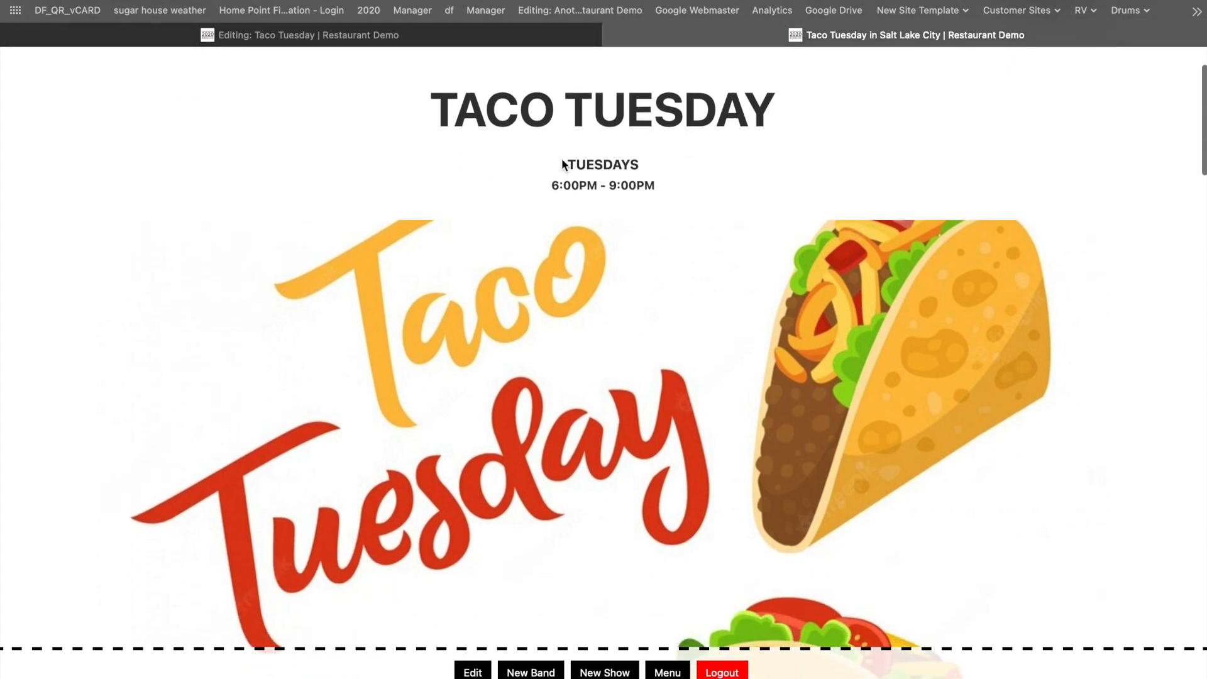
{"action": "scroll", "coordinate": [598, 181], "scroll_direction": "down", "scroll_amount": 15}
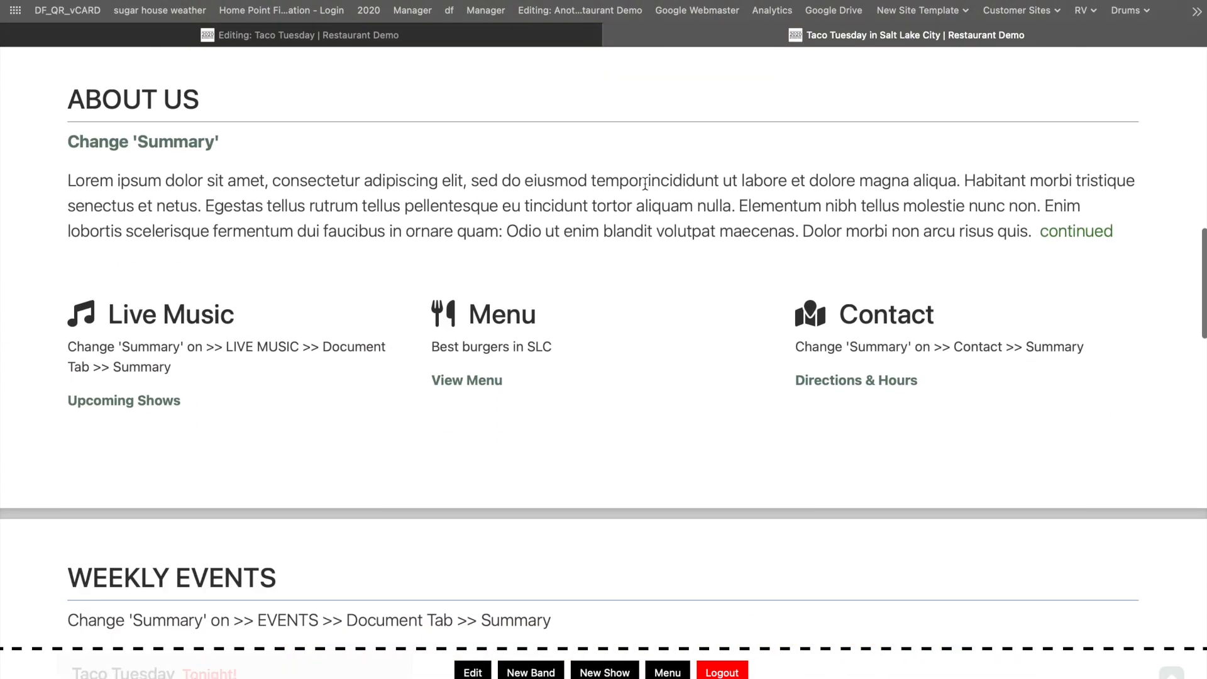
{"action": "scroll", "coordinate": [535, 186], "scroll_direction": "down", "scroll_amount": 7}
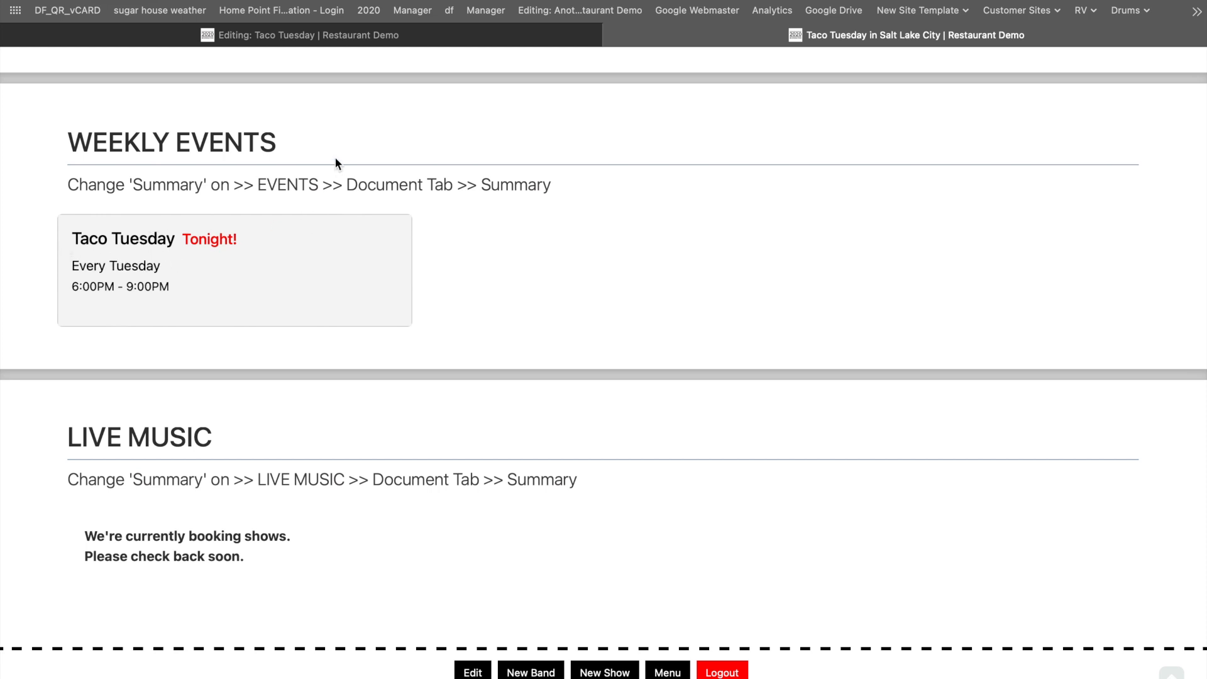
Step: Set the Home resource's Event layout to Image and save the resource
{"action": "left_click", "coordinate": [367, 30]}
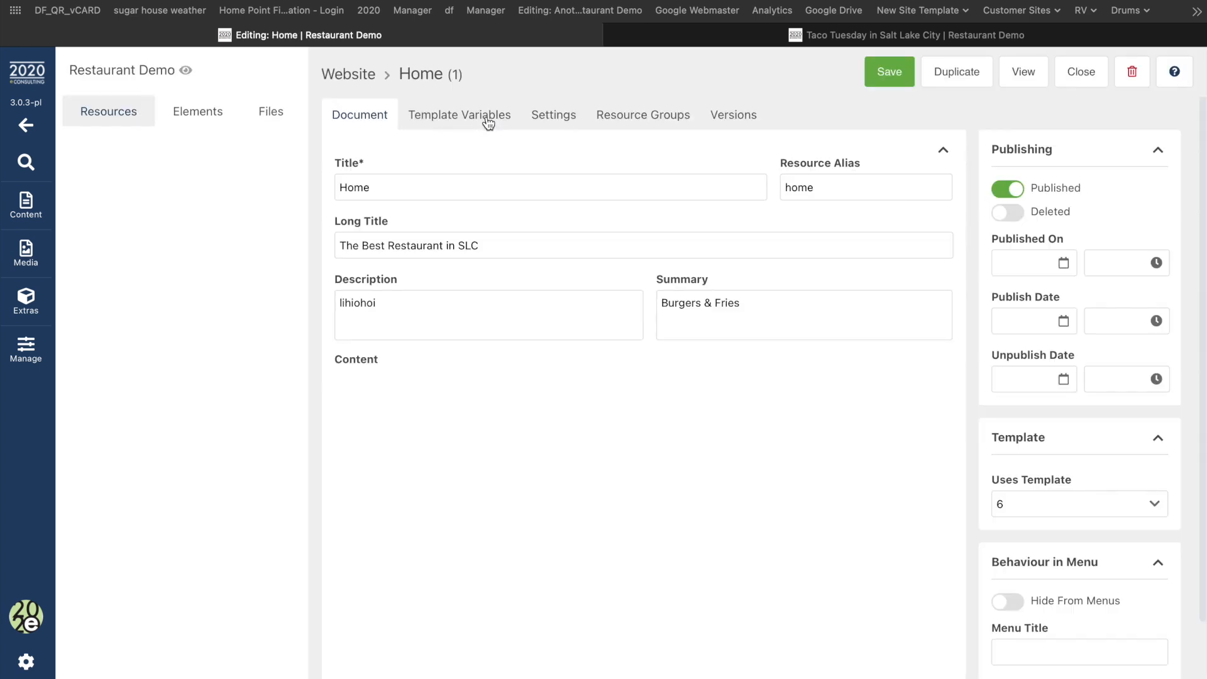
{"action": "left_click", "coordinate": [487, 122]}
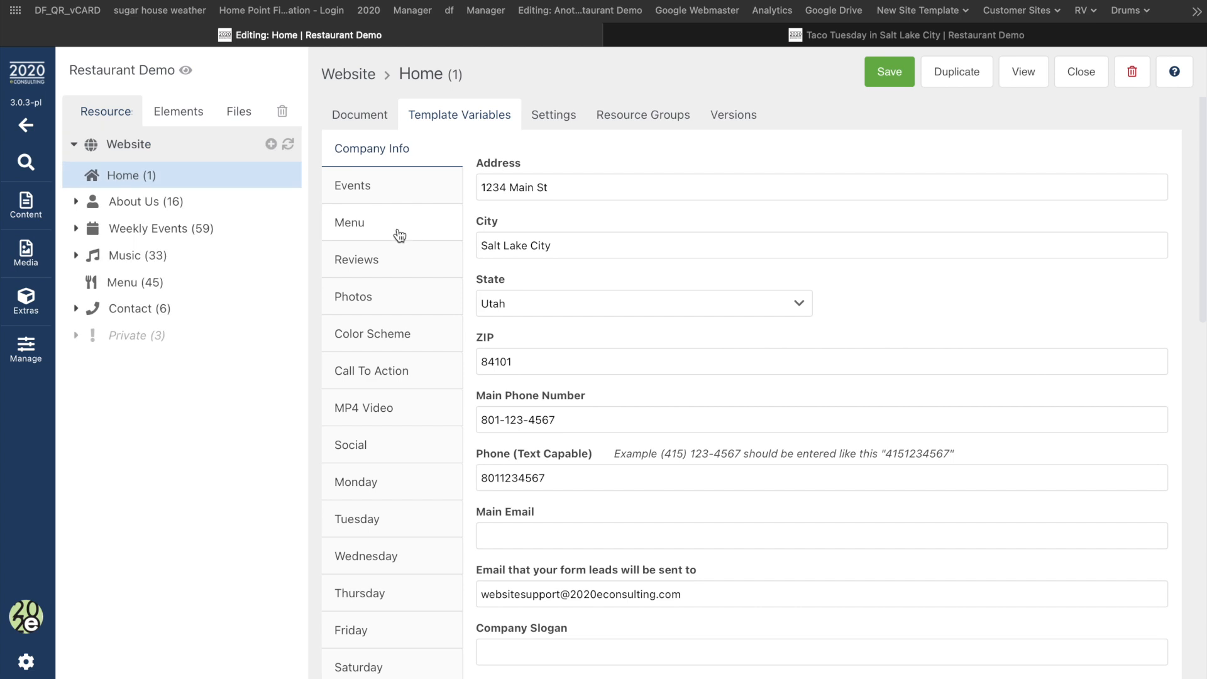
{"action": "left_click", "coordinate": [402, 187]}
{"action": "left_click", "coordinate": [519, 194]}
{"action": "left_click", "coordinate": [516, 270]}
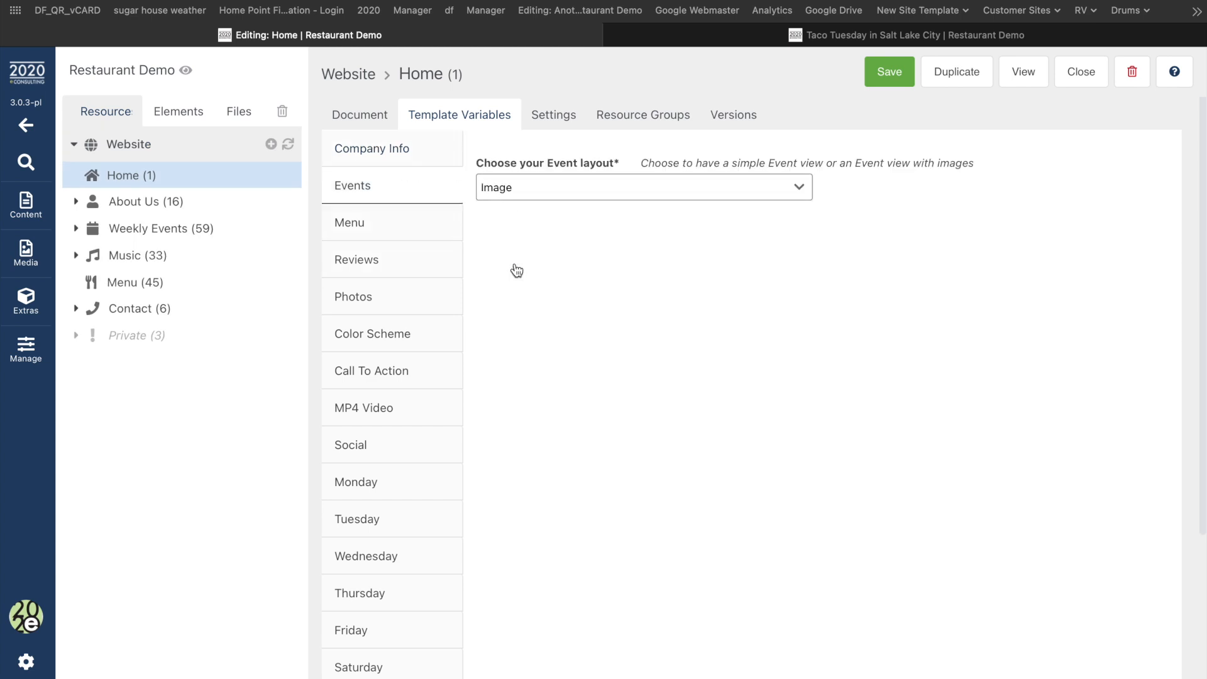
{"action": "left_click", "coordinate": [888, 82]}
Step: Reload the live Taco Tuesday page and check the event card in its Weekly Events section
{"action": "left_click", "coordinate": [824, 39]}
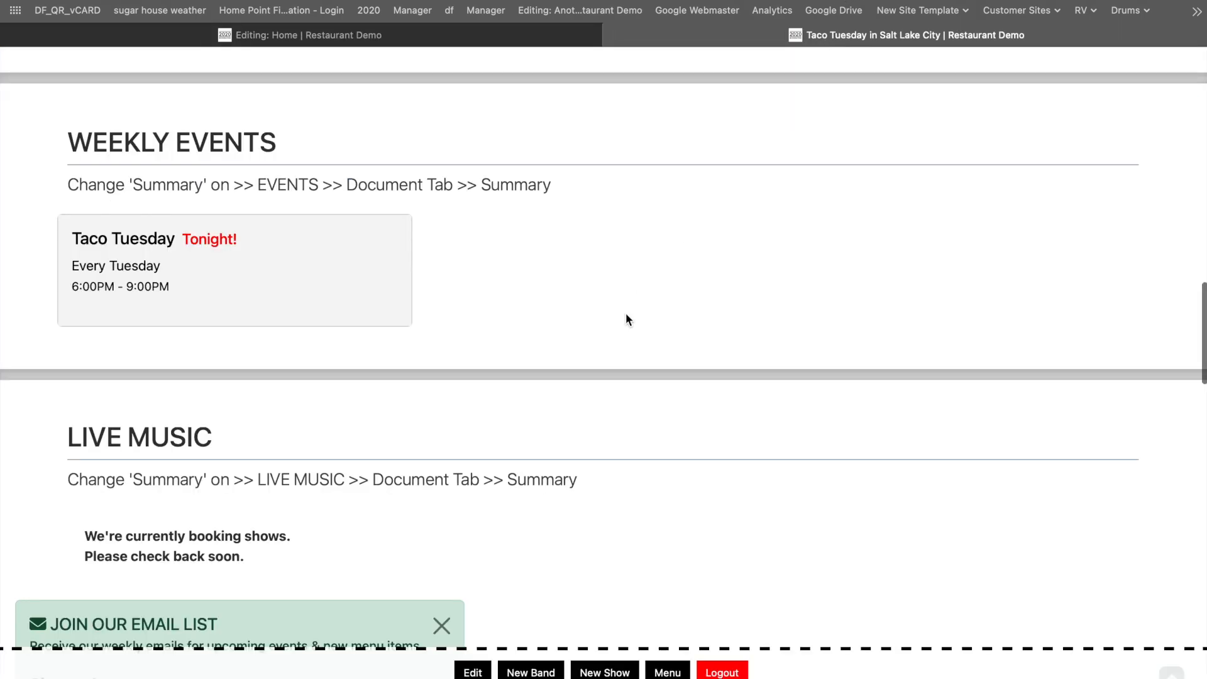
{"action": "key", "text": "super+r"}
{"action": "scroll", "coordinate": [629, 320], "scroll_direction": "down", "scroll_amount": 3}
{"action": "scroll", "coordinate": [626, 319], "scroll_direction": "down", "scroll_amount": 1}
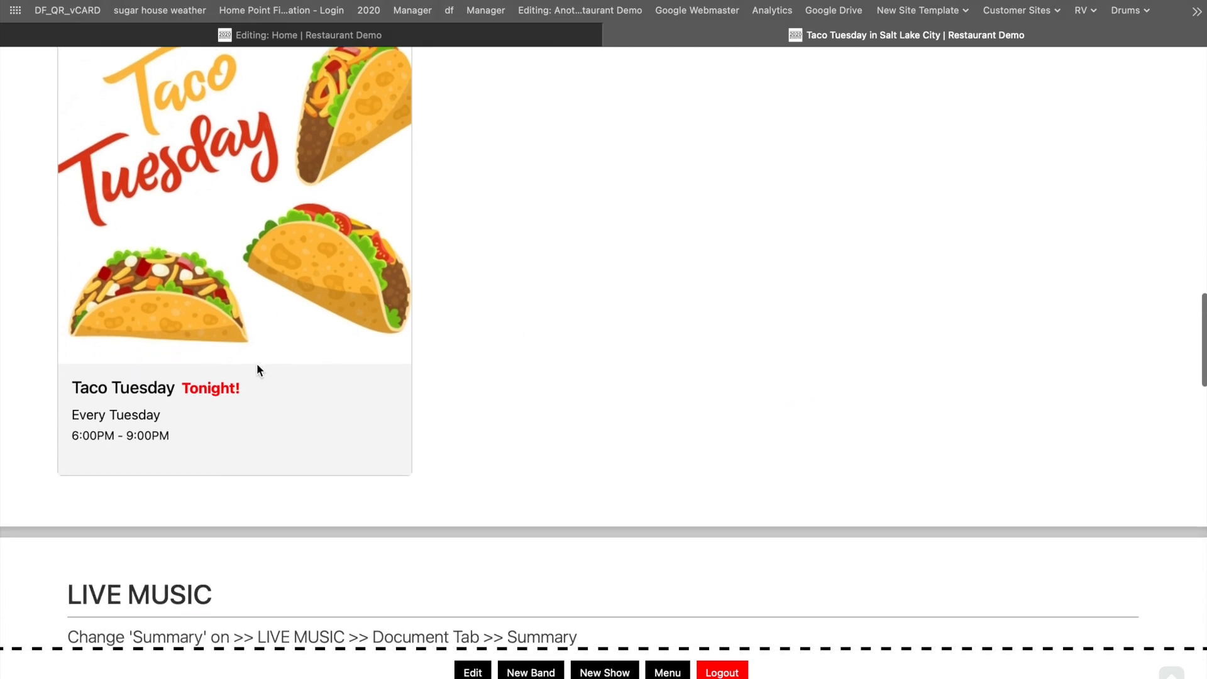
{"action": "scroll", "coordinate": [237, 389], "scroll_direction": "up", "scroll_amount": 2}
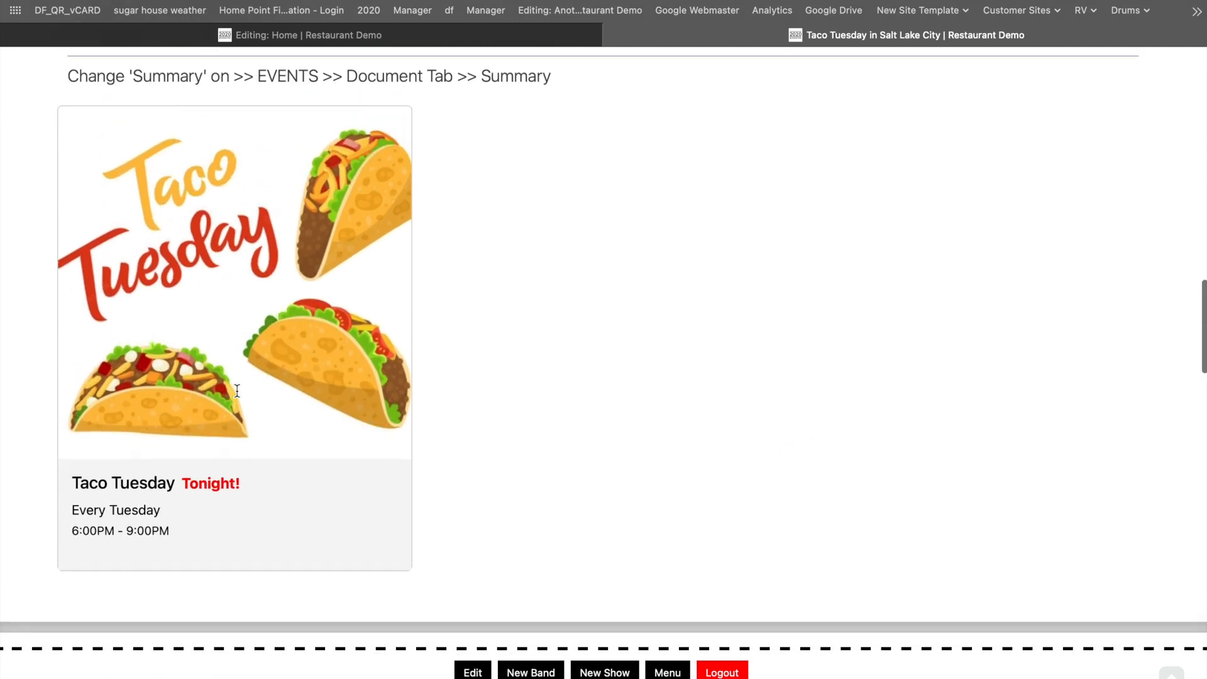
{"action": "scroll", "coordinate": [300, 293], "scroll_direction": "up", "scroll_amount": 20}
{"action": "scroll", "coordinate": [352, 150], "scroll_direction": "up", "scroll_amount": 4}
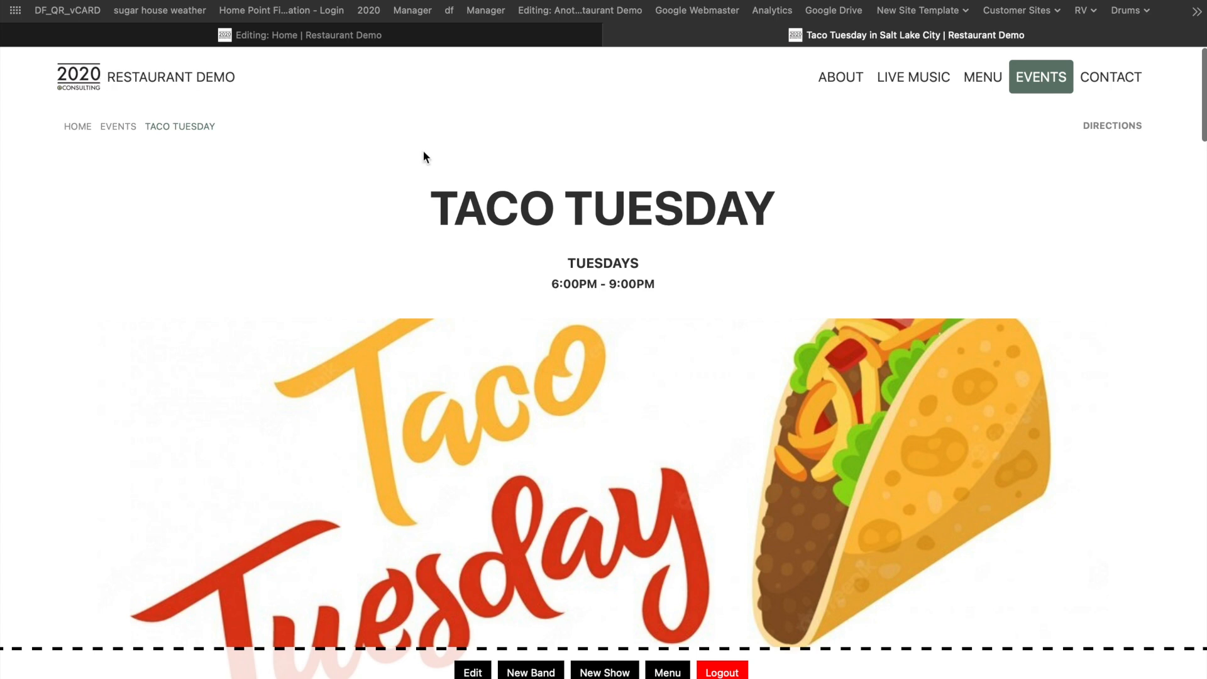
Step: Go back to the live home page and check how its Weekly Events section displays the event
{"action": "key", "text": "super+["}
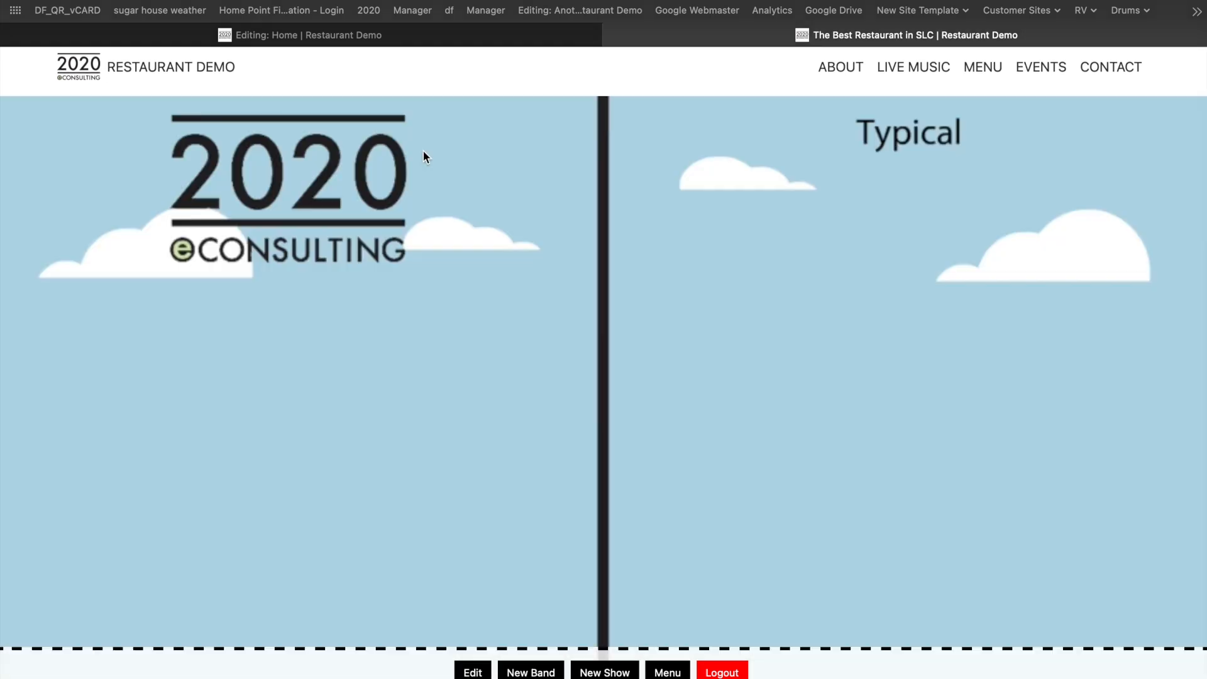
{"action": "scroll", "coordinate": [424, 150], "scroll_direction": "down", "scroll_amount": 12}
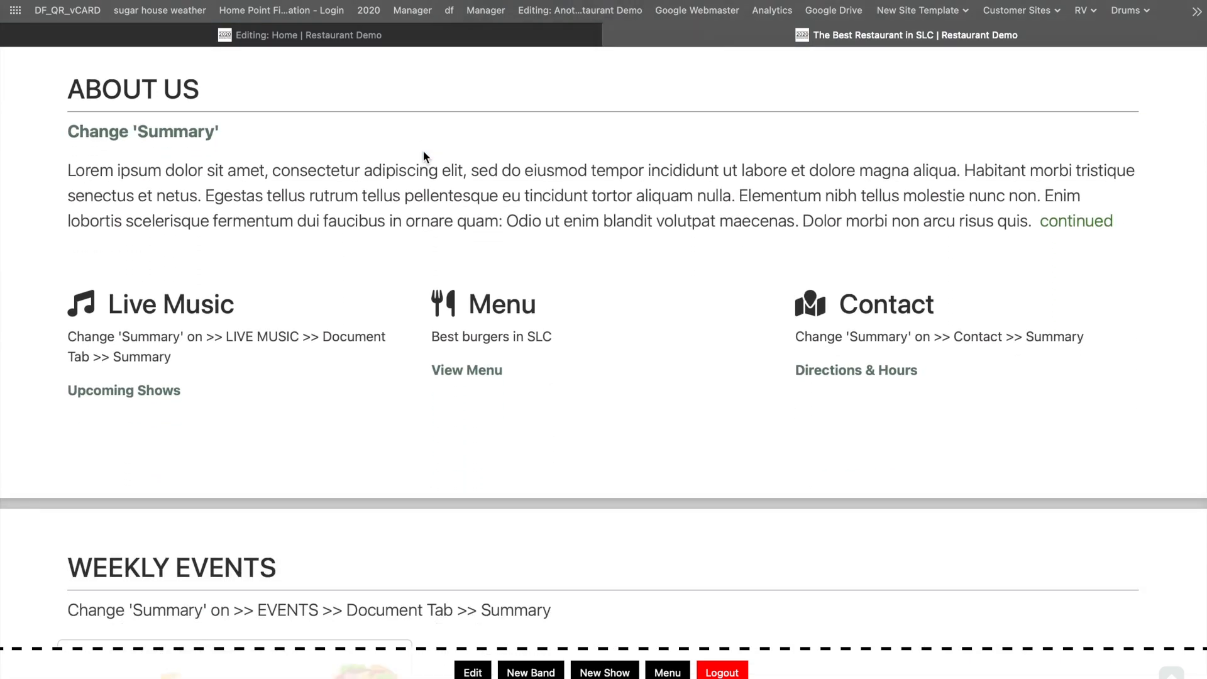
{"action": "scroll", "coordinate": [423, 153], "scroll_direction": "down", "scroll_amount": 9}
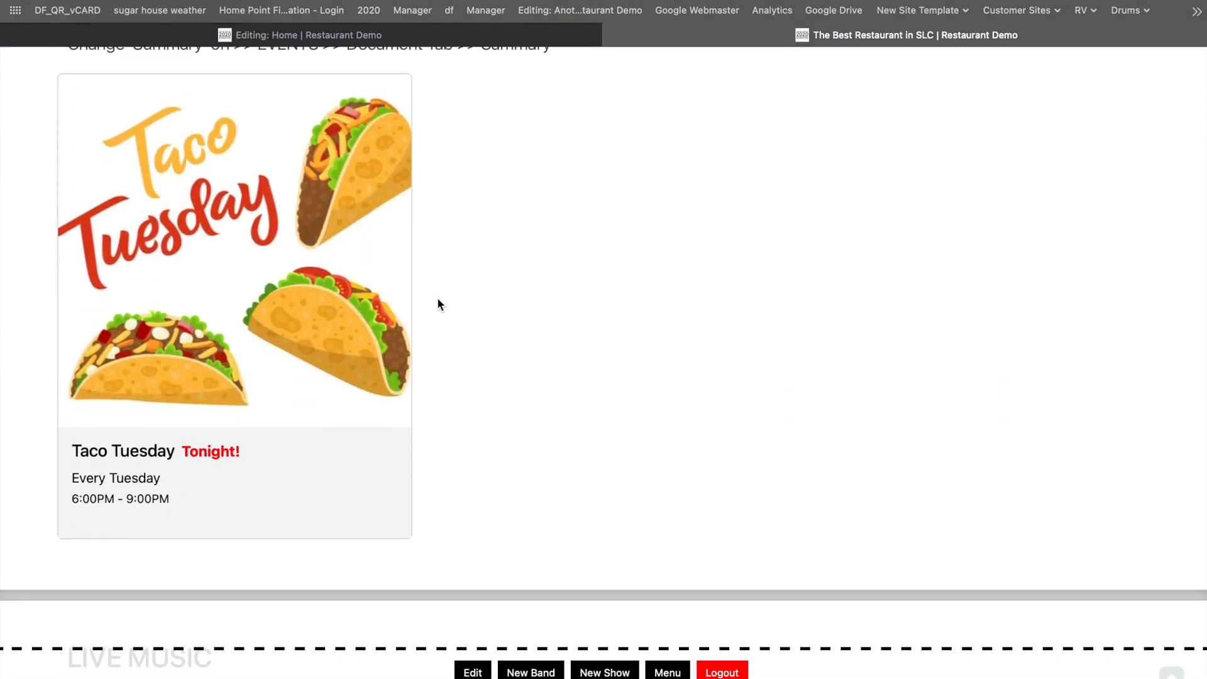
Step: Open the Weekly Events resource, close the editor, and look over the beginning of the live home page
{"action": "left_click", "coordinate": [404, 41]}
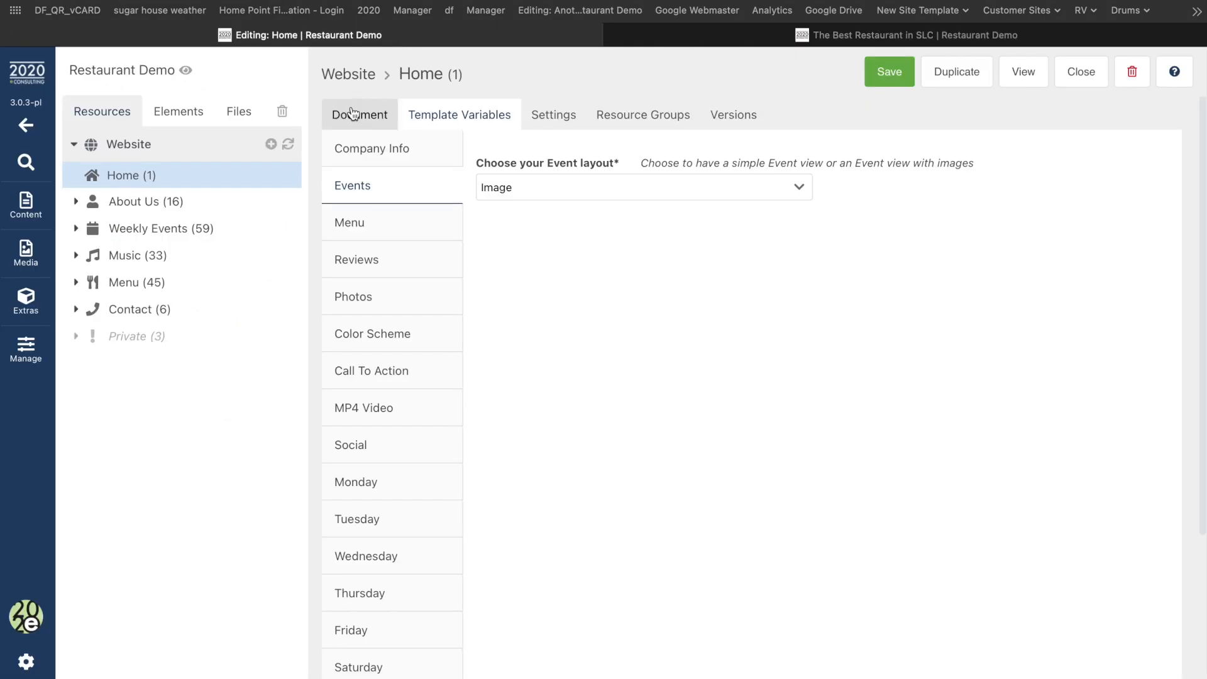
{"action": "left_click", "coordinate": [144, 229]}
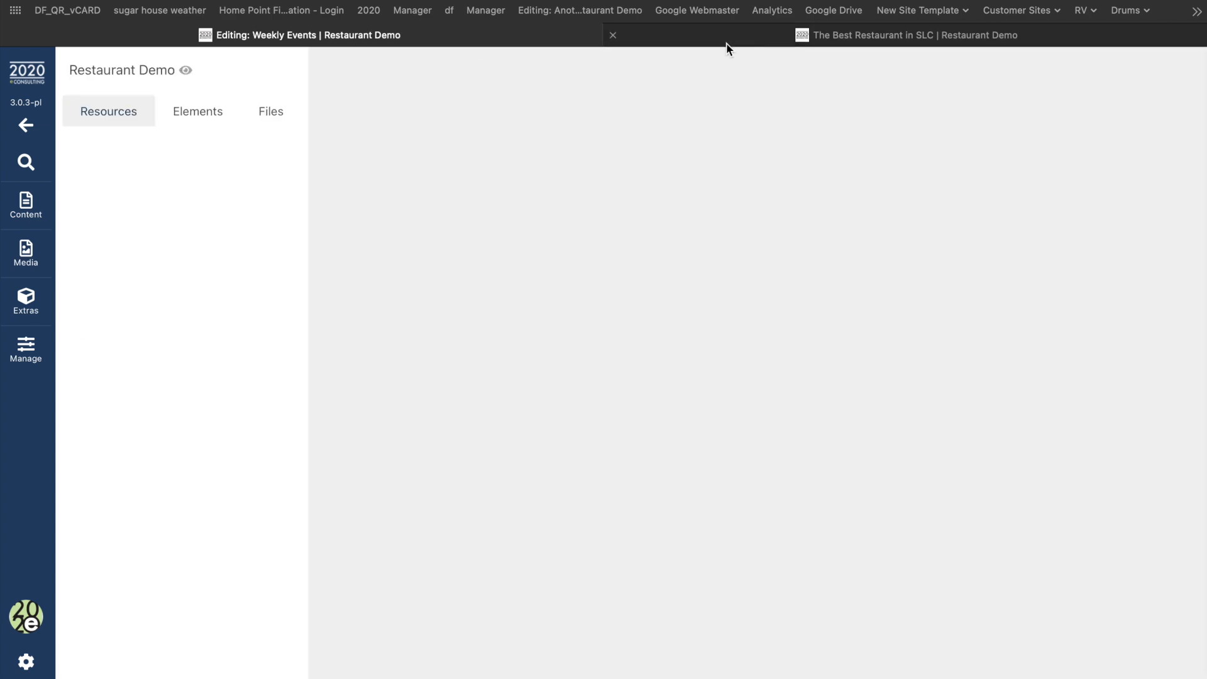
{"action": "left_click", "coordinate": [726, 46]}
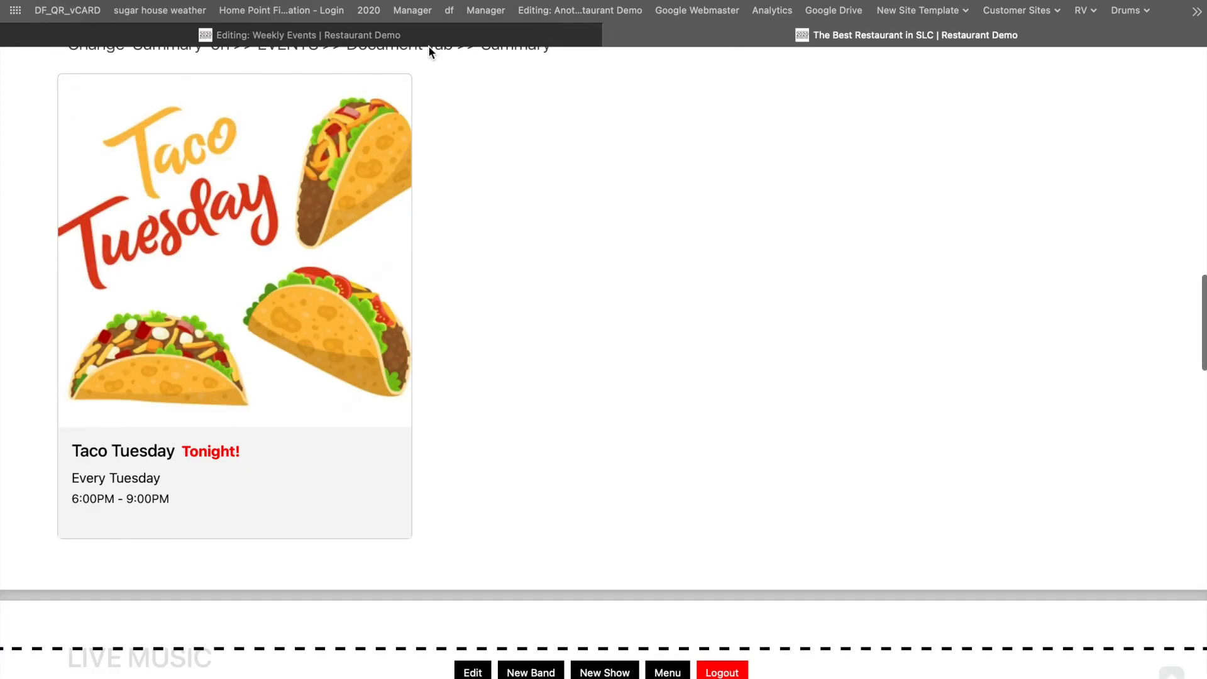
{"action": "left_click", "coordinate": [8, 37]}
{"action": "scroll", "coordinate": [548, 177], "scroll_direction": "up", "scroll_amount": 20}
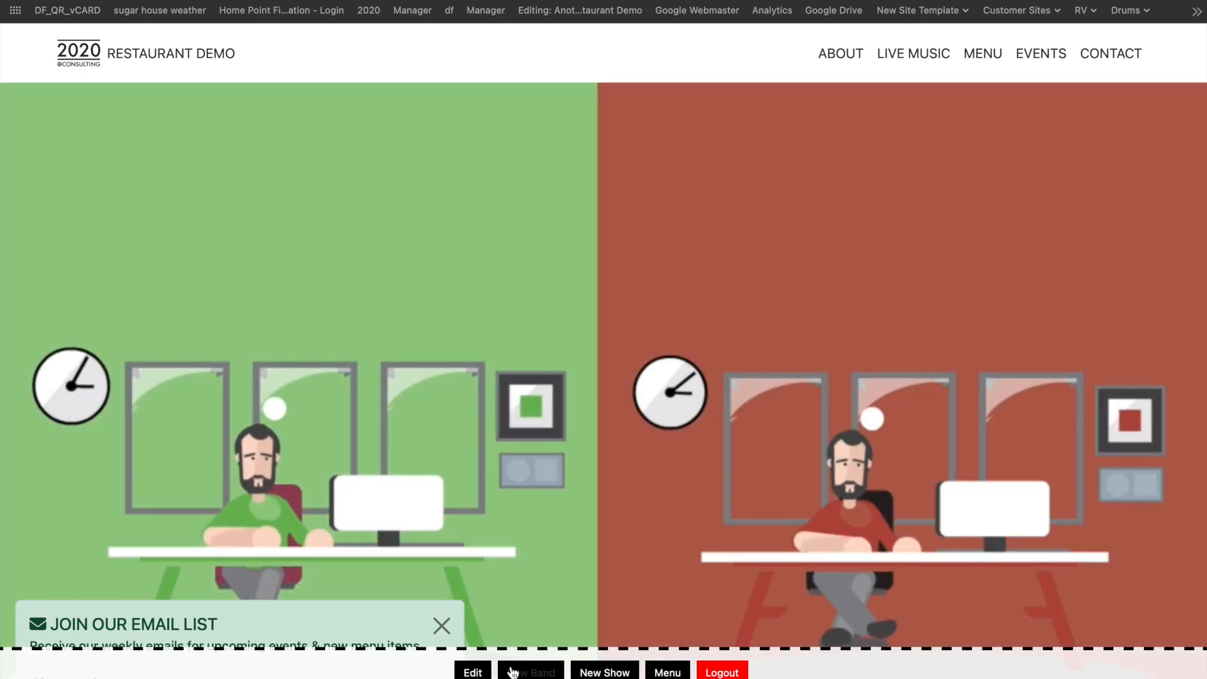
{"action": "scroll", "coordinate": [581, 436], "scroll_direction": "down", "scroll_amount": 3}
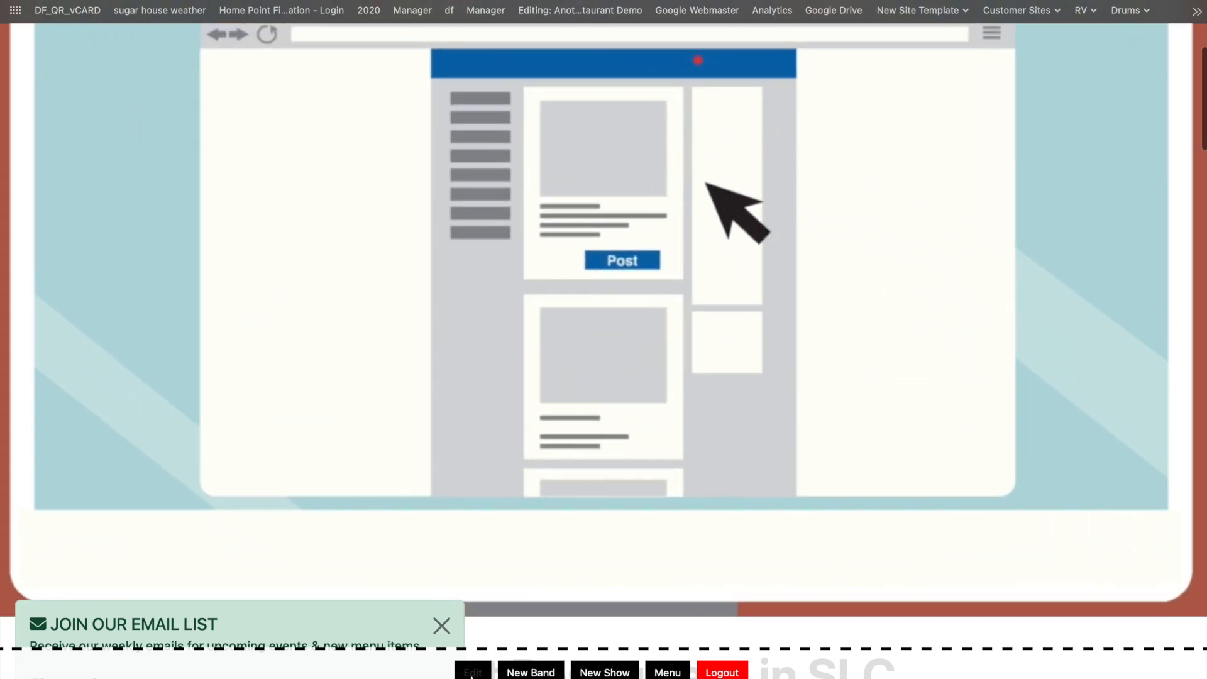
Step: Create a new event under Weekly Events titled "Margarita Special"
{"action": "left_click", "coordinate": [472, 672]}
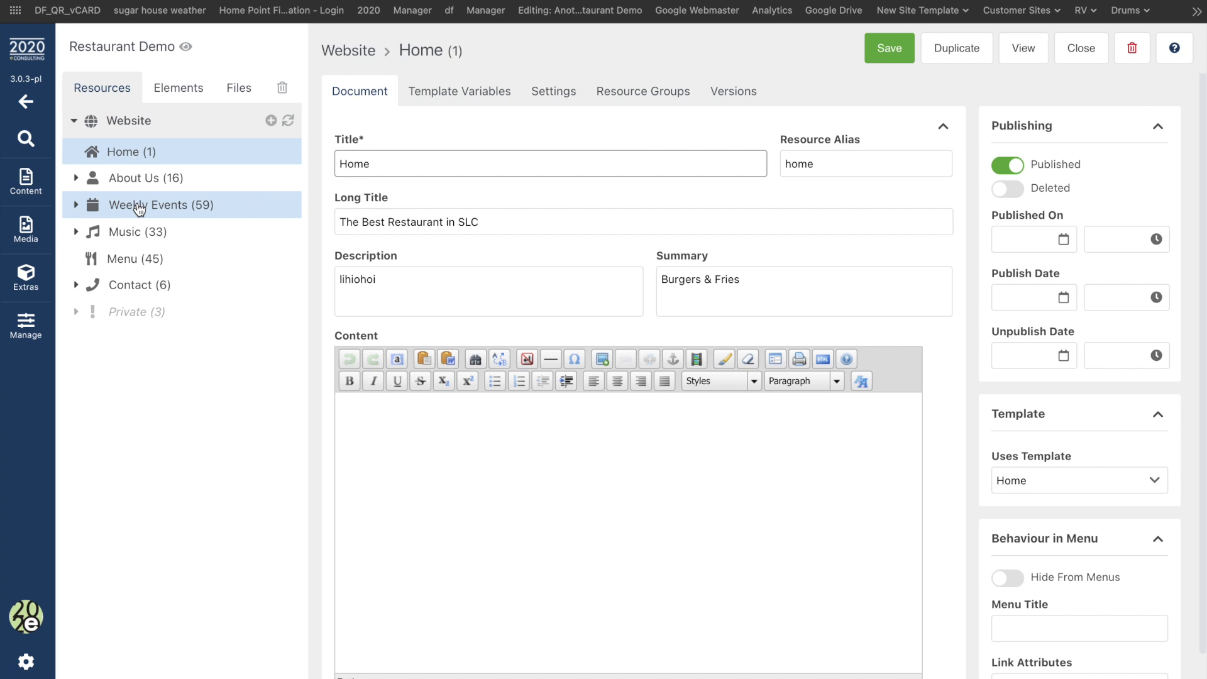
{"action": "left_click", "coordinate": [140, 207]}
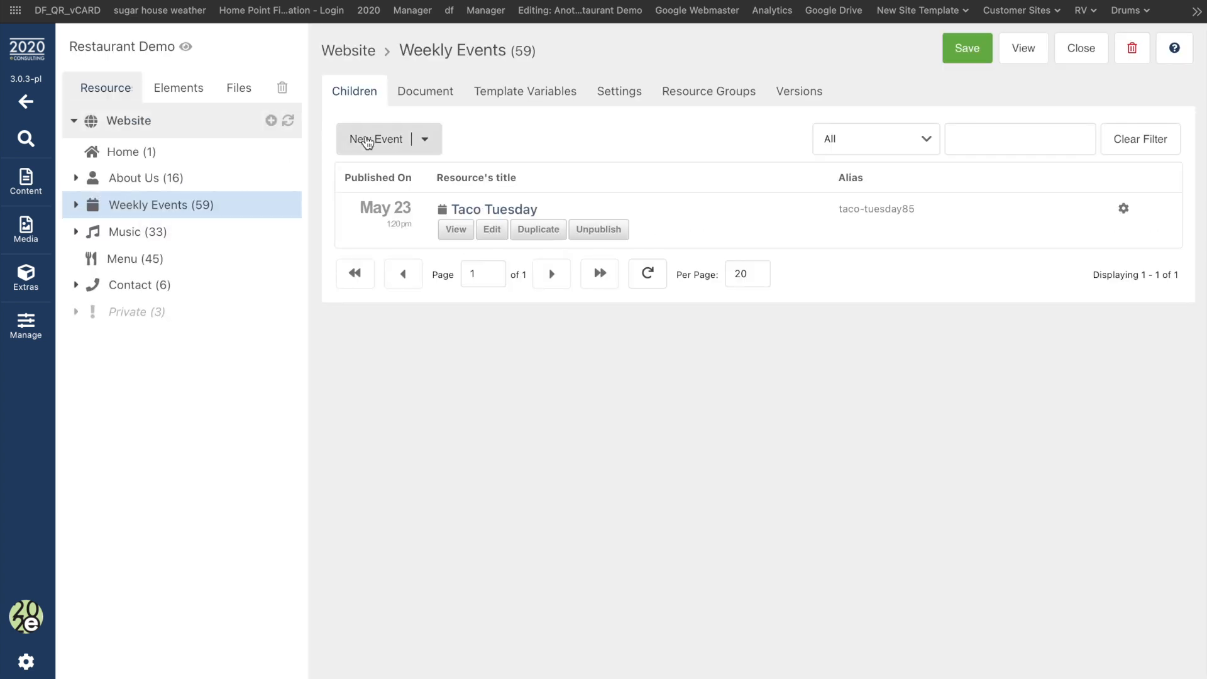
{"action": "left_click", "coordinate": [368, 139]}
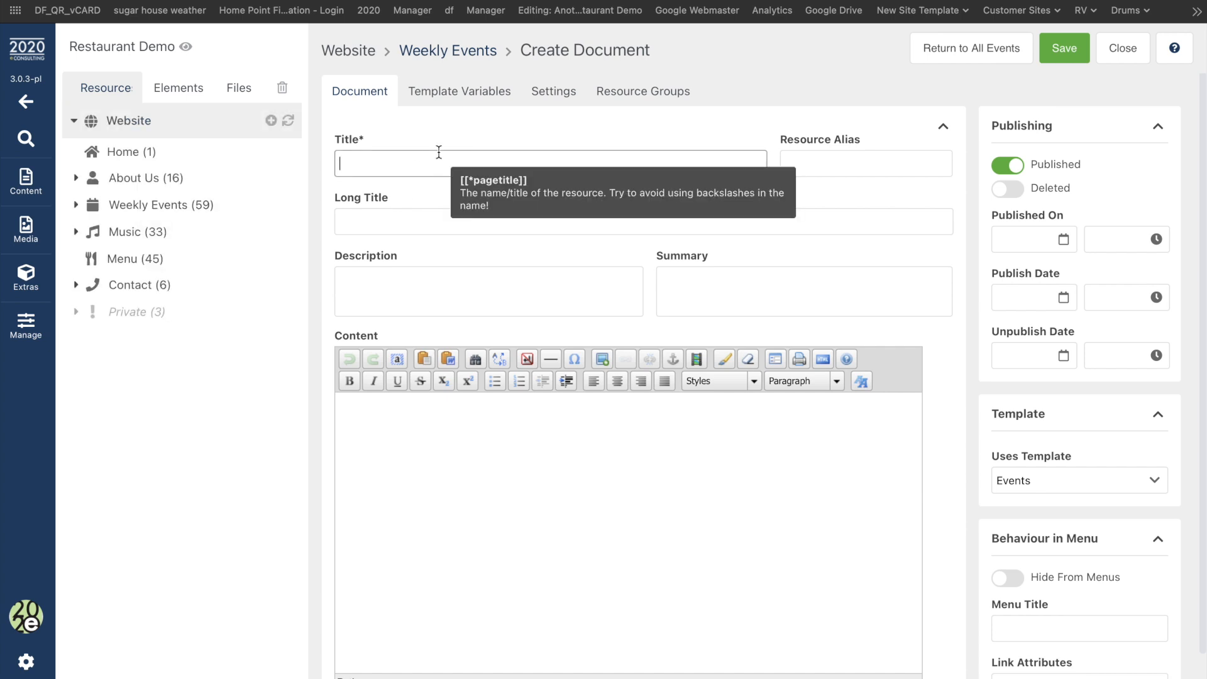
{"action": "type", "text": "Margarita Special"}
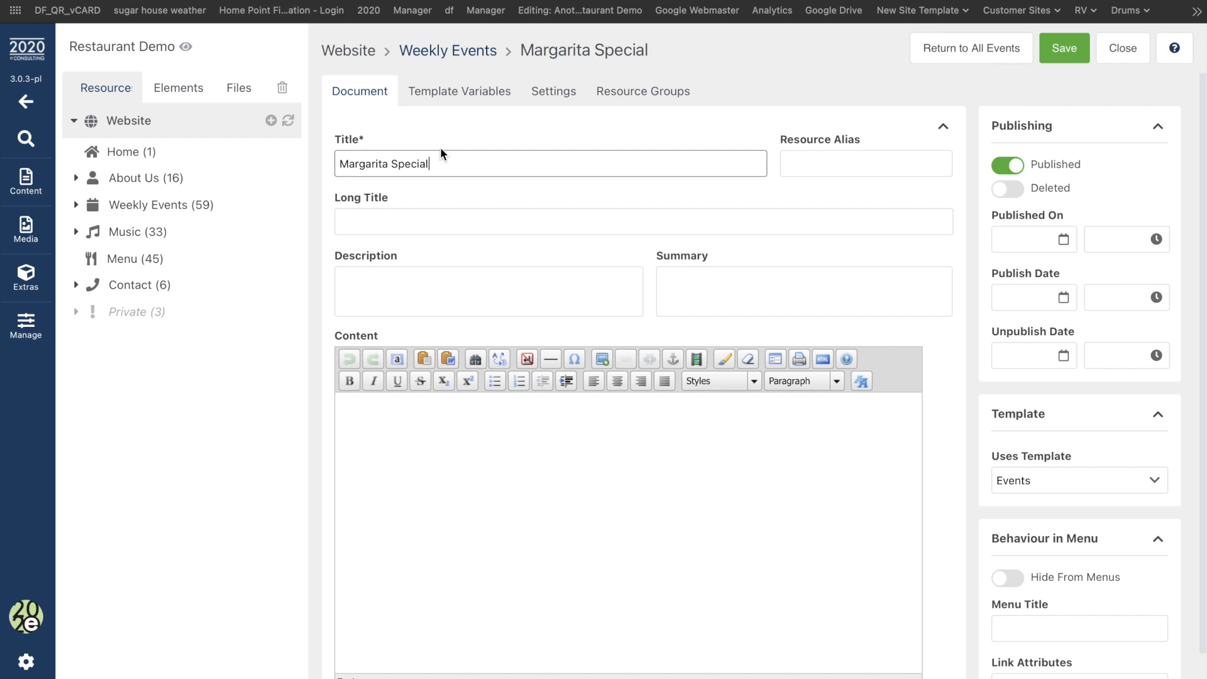
Step: Set the Margarita Special's Day of the Week to One Time Event ("Published On" date) and look over the start time choices
{"action": "left_click", "coordinate": [443, 99]}
{"action": "left_click", "coordinate": [567, 160]}
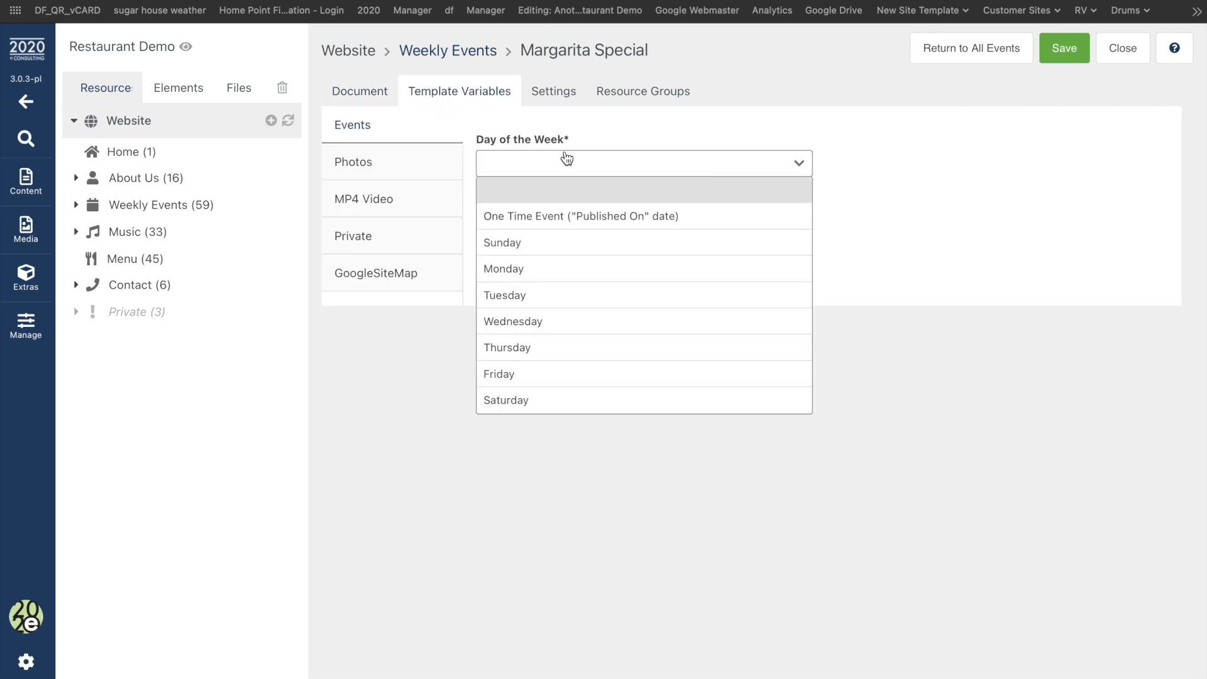
{"action": "left_click", "coordinate": [550, 217]}
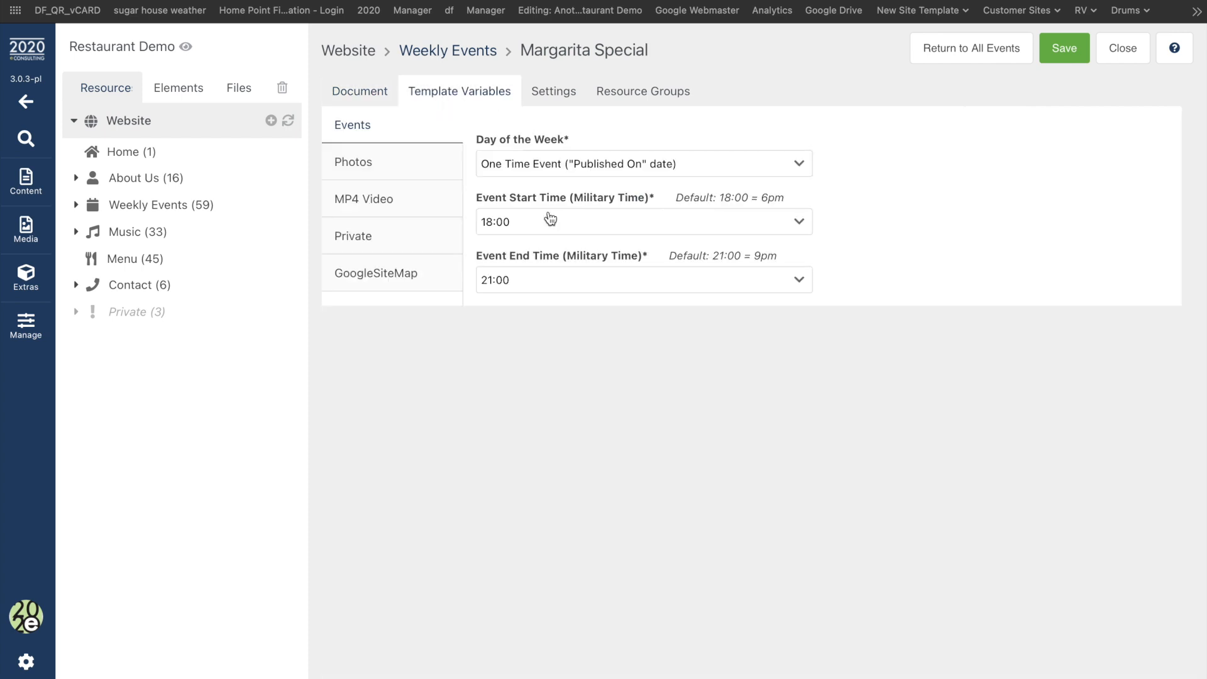
{"action": "left_click", "coordinate": [605, 225]}
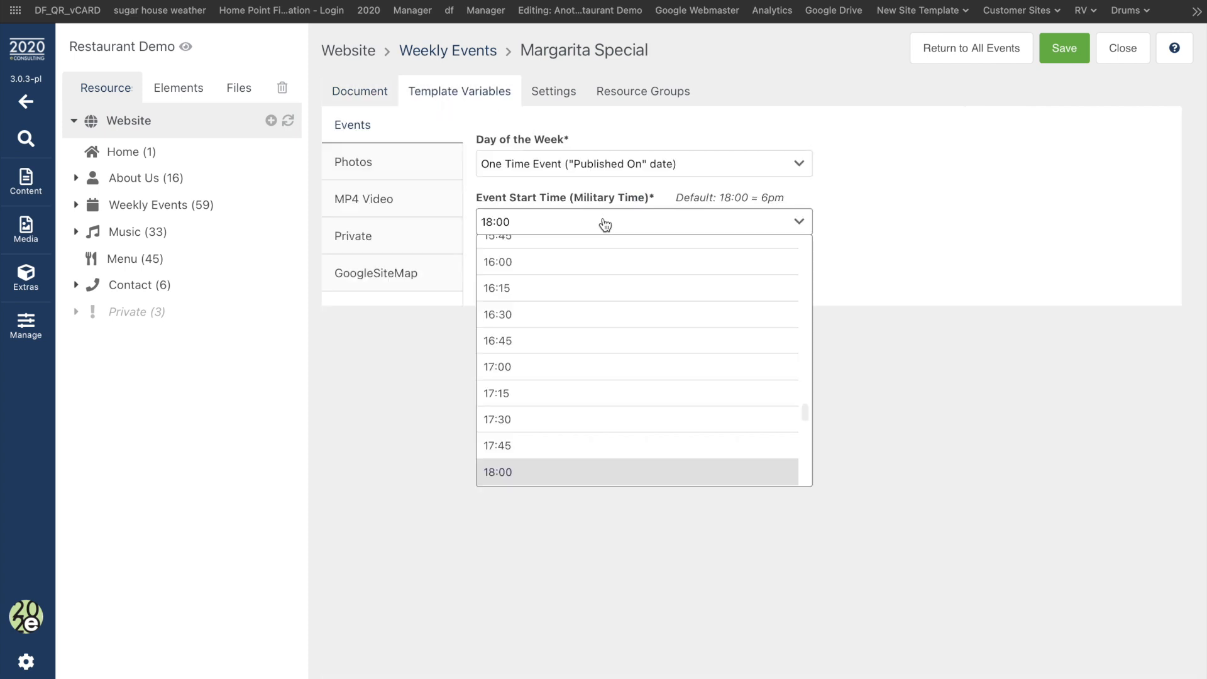
{"action": "left_click", "coordinate": [809, 187]}
Step: Set the event's MainPhoto to band.jpeg from the Images/Hero folder
{"action": "left_click", "coordinate": [418, 162]}
{"action": "left_click", "coordinate": [801, 163]}
{"action": "left_click", "coordinate": [121, 211]}
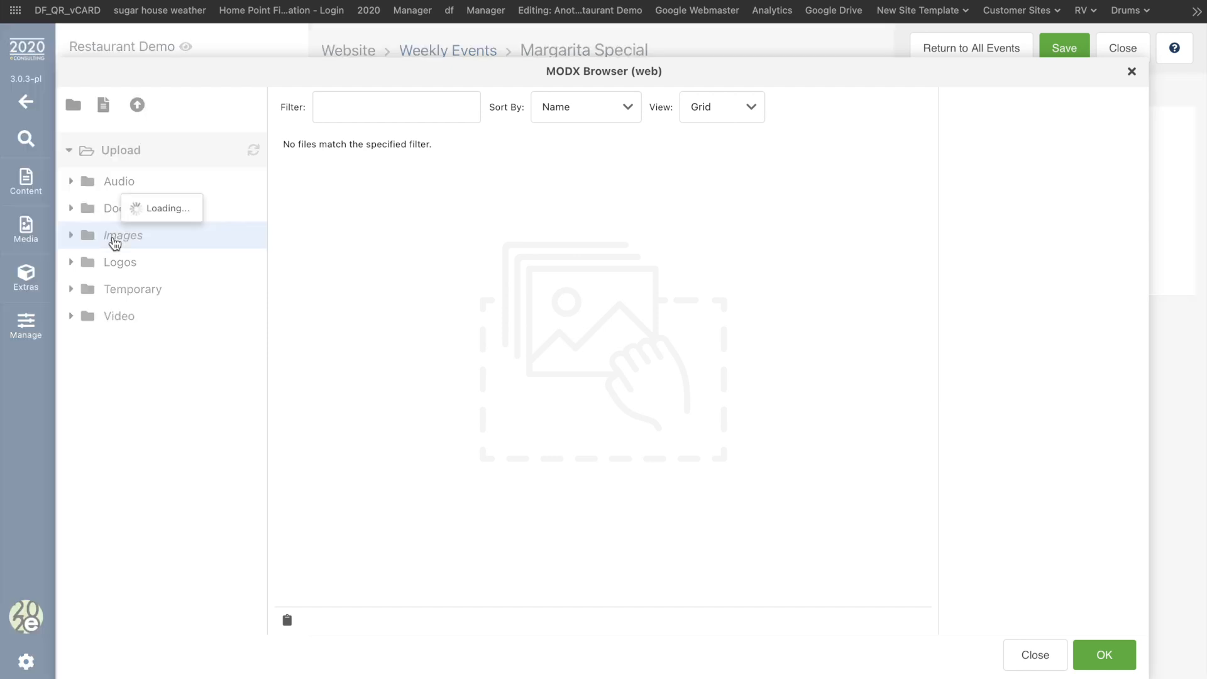
{"action": "left_click", "coordinate": [115, 243]}
{"action": "left_click", "coordinate": [134, 293]}
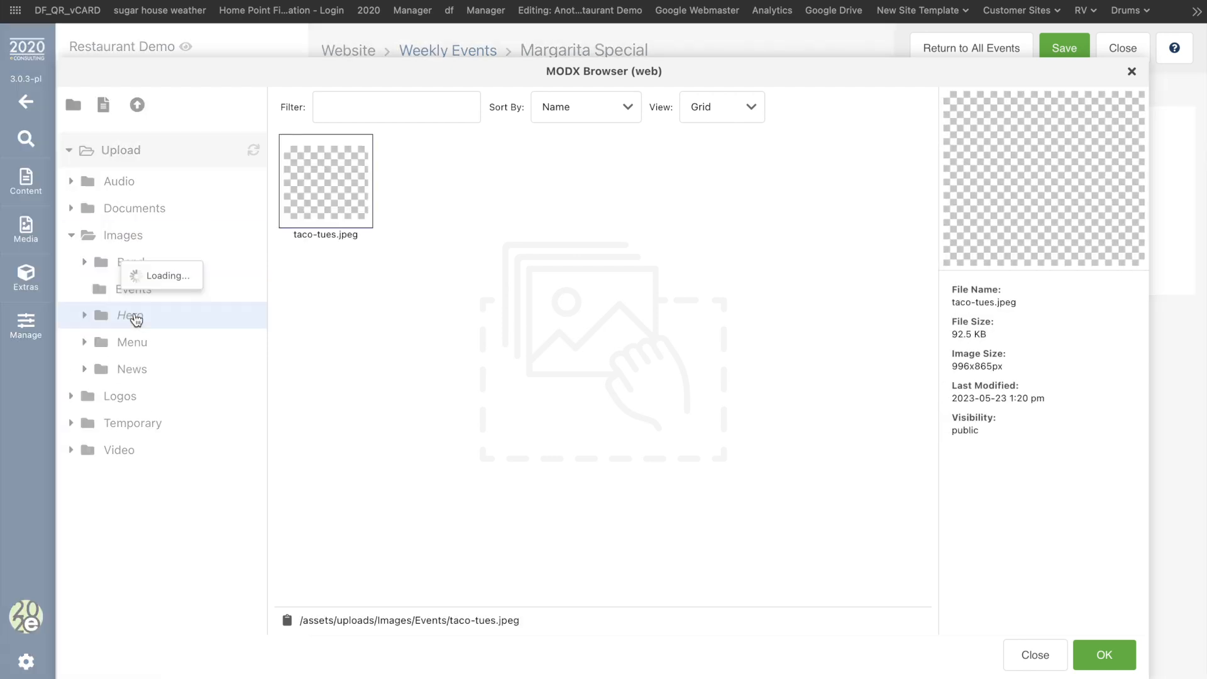
{"action": "double_click", "coordinate": [340, 164]}
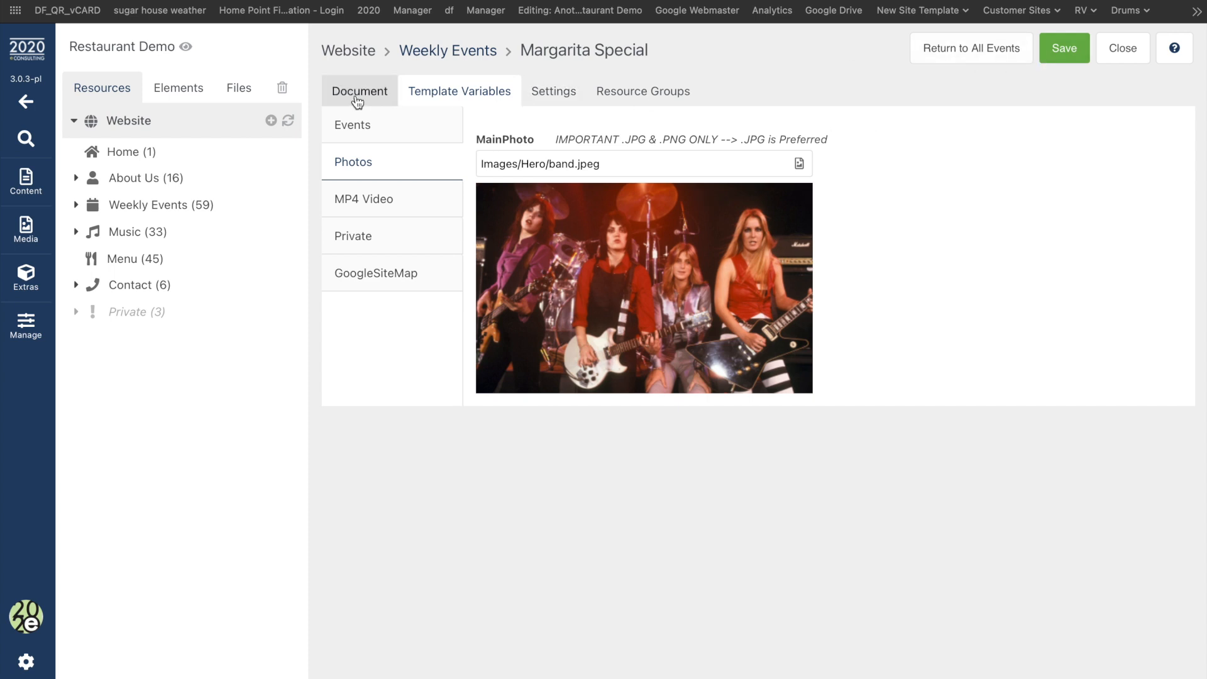
Step: Set the Margarita Special's Published On date to June 1, 2023 and save the event
{"action": "left_click", "coordinate": [365, 128]}
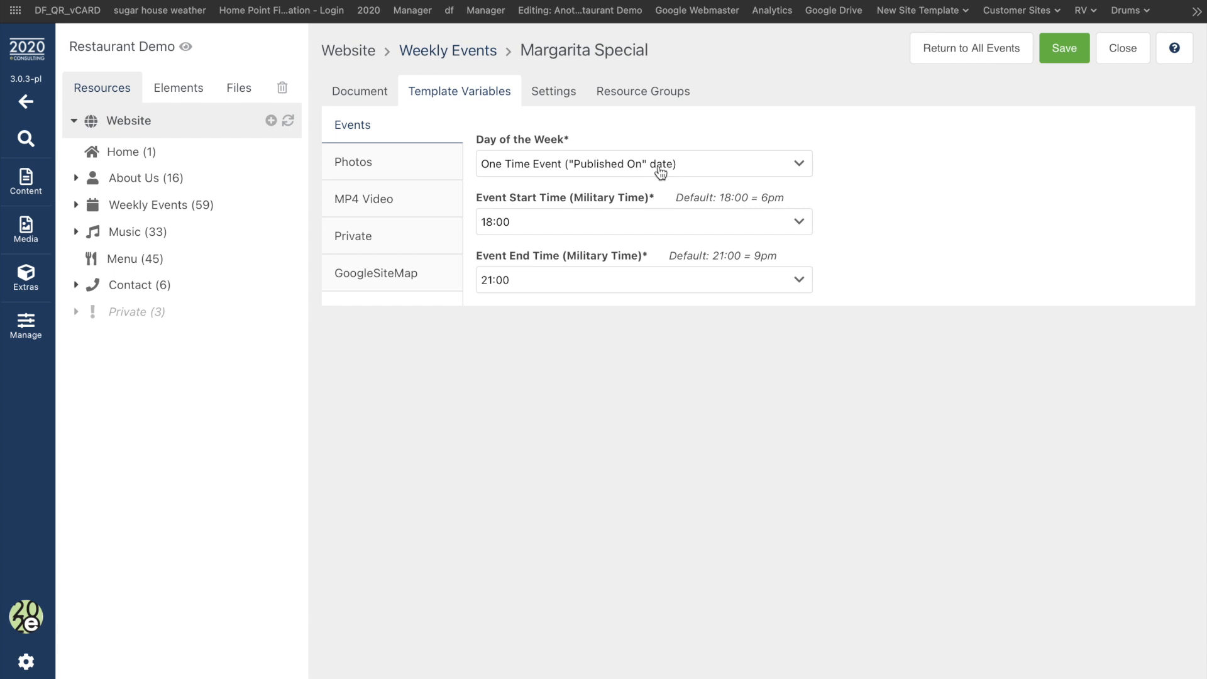
{"action": "left_click", "coordinate": [390, 87]}
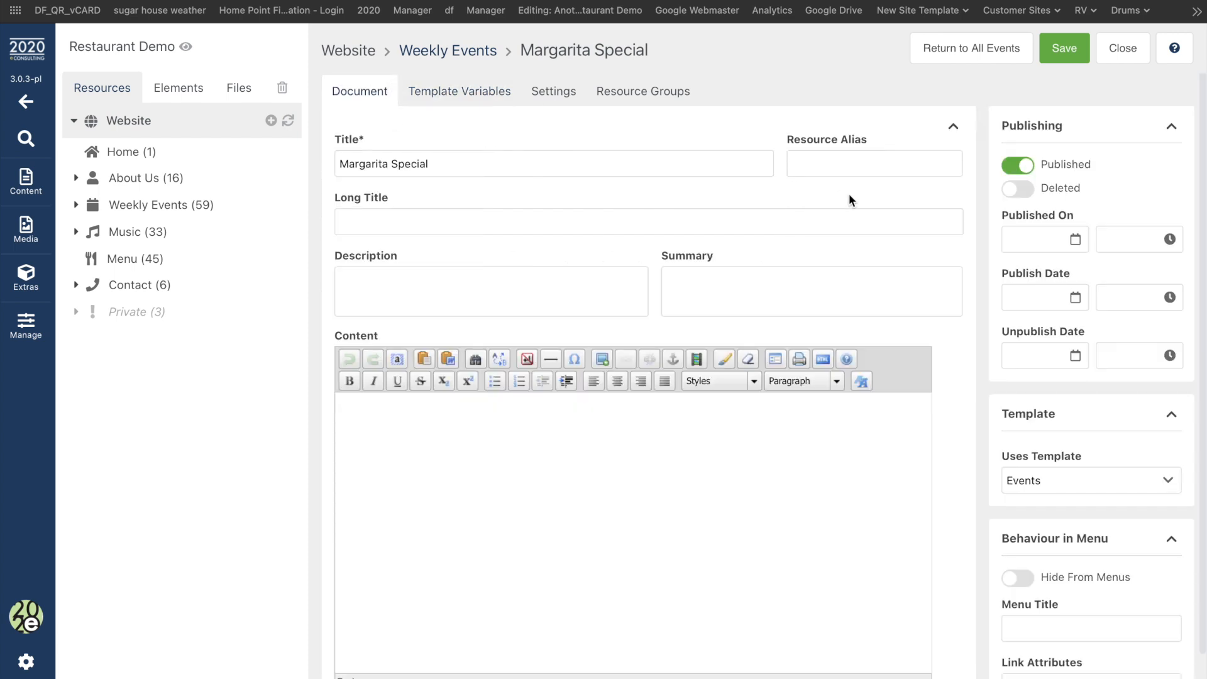
{"action": "left_click", "coordinate": [1076, 240]}
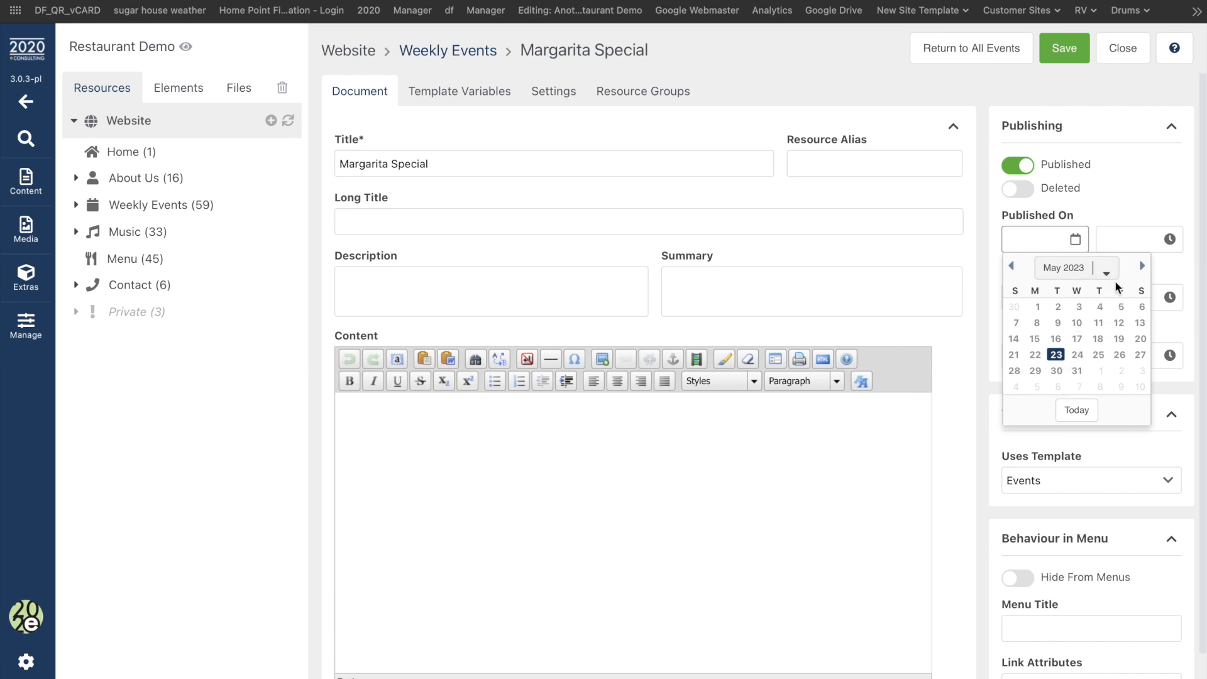
{"action": "left_click", "coordinate": [1141, 266]}
{"action": "left_click", "coordinate": [1100, 307]}
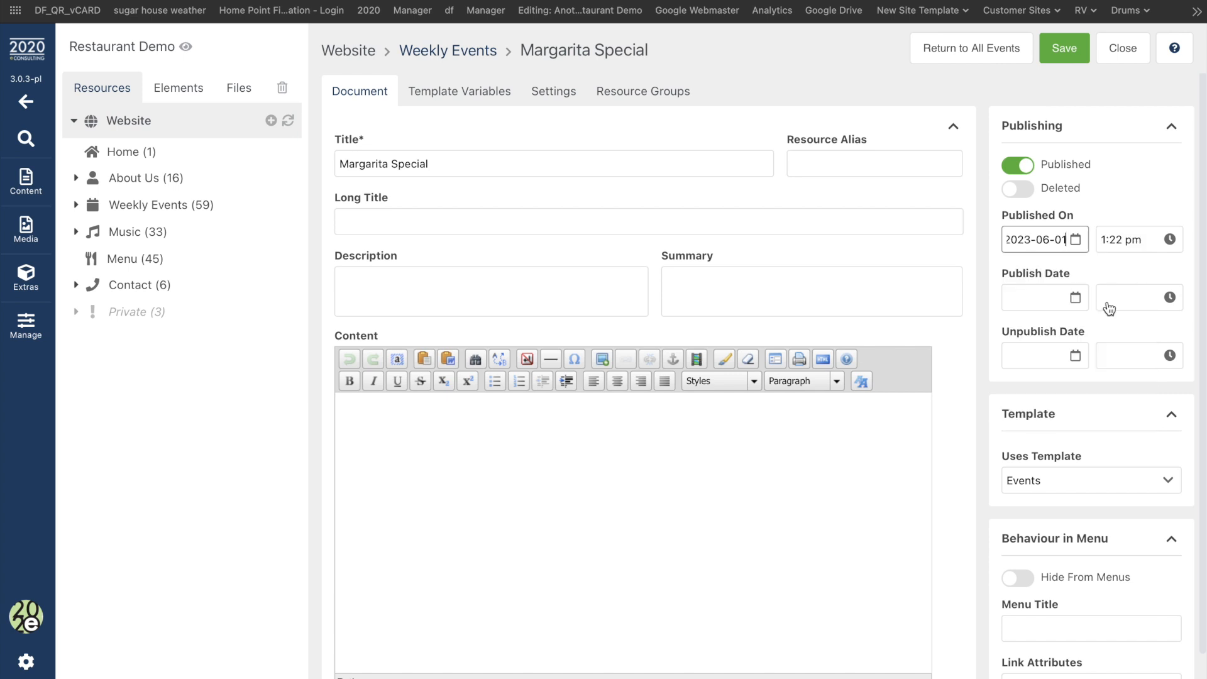
{"action": "left_click", "coordinate": [1065, 44]}
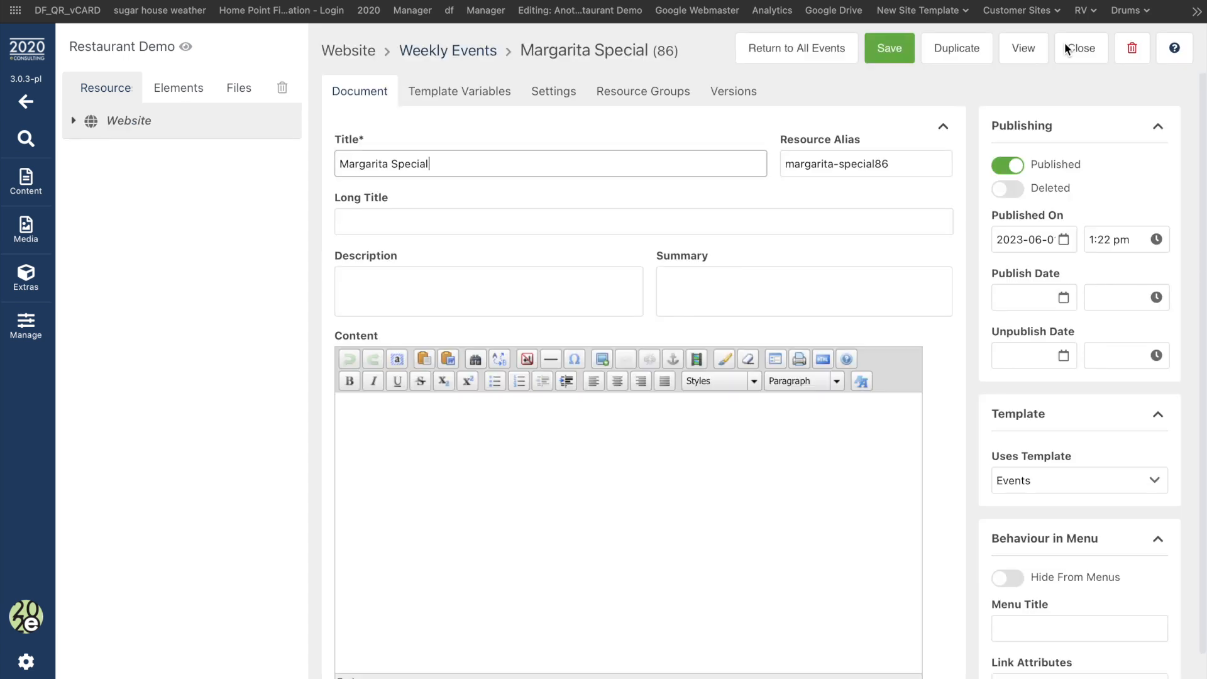
Step: View the live Margarita Special page and check the event cards in its Weekly Events section
{"action": "left_click", "coordinate": [1023, 48]}
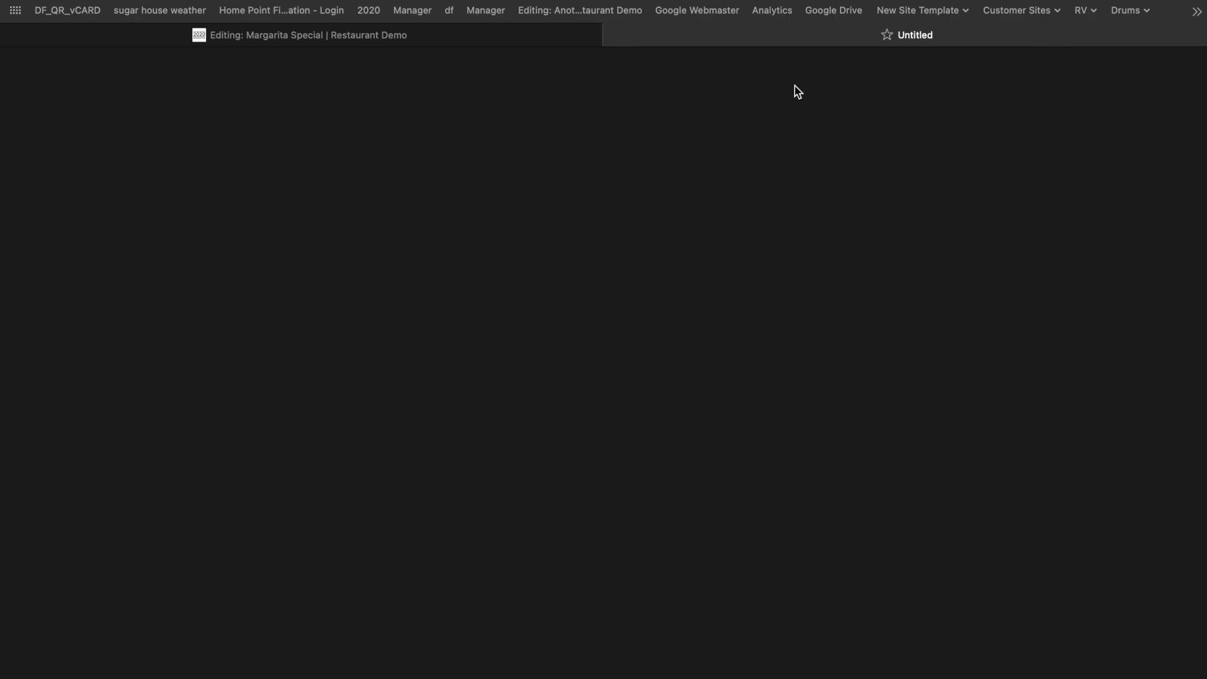
{"action": "scroll", "coordinate": [794, 85], "scroll_direction": "down", "scroll_amount": 1}
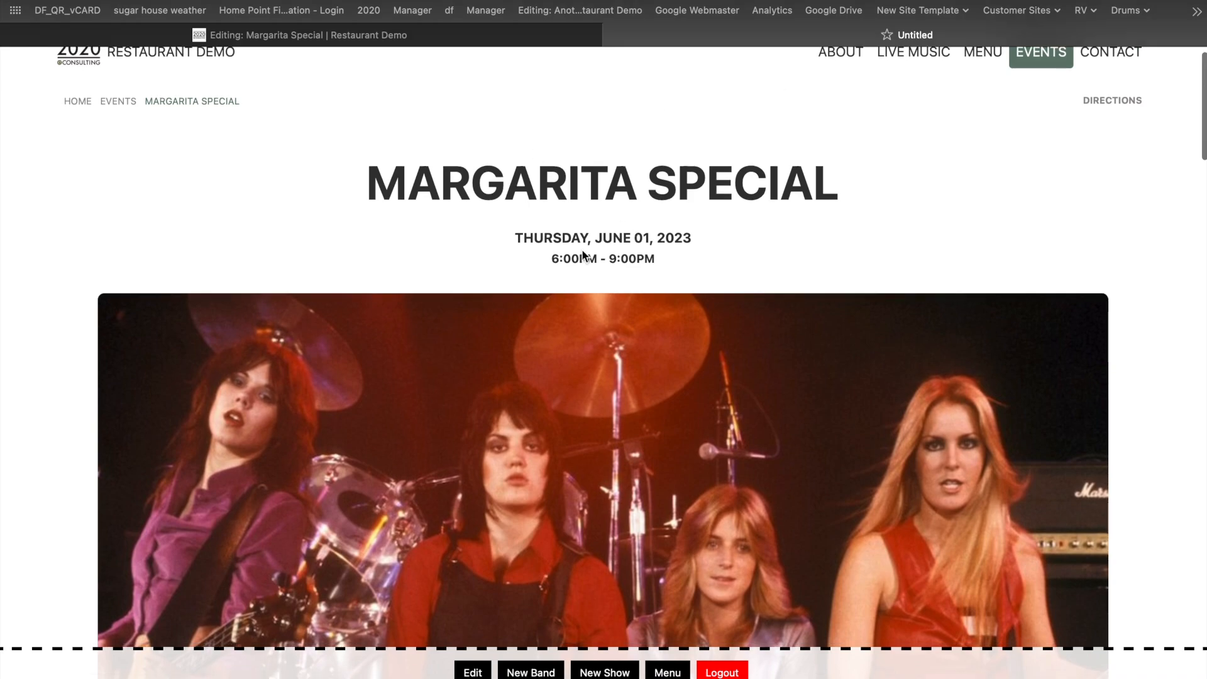
{"action": "scroll", "coordinate": [641, 244], "scroll_direction": "down", "scroll_amount": 15}
{"action": "scroll", "coordinate": [643, 245], "scroll_direction": "down", "scroll_amount": 5}
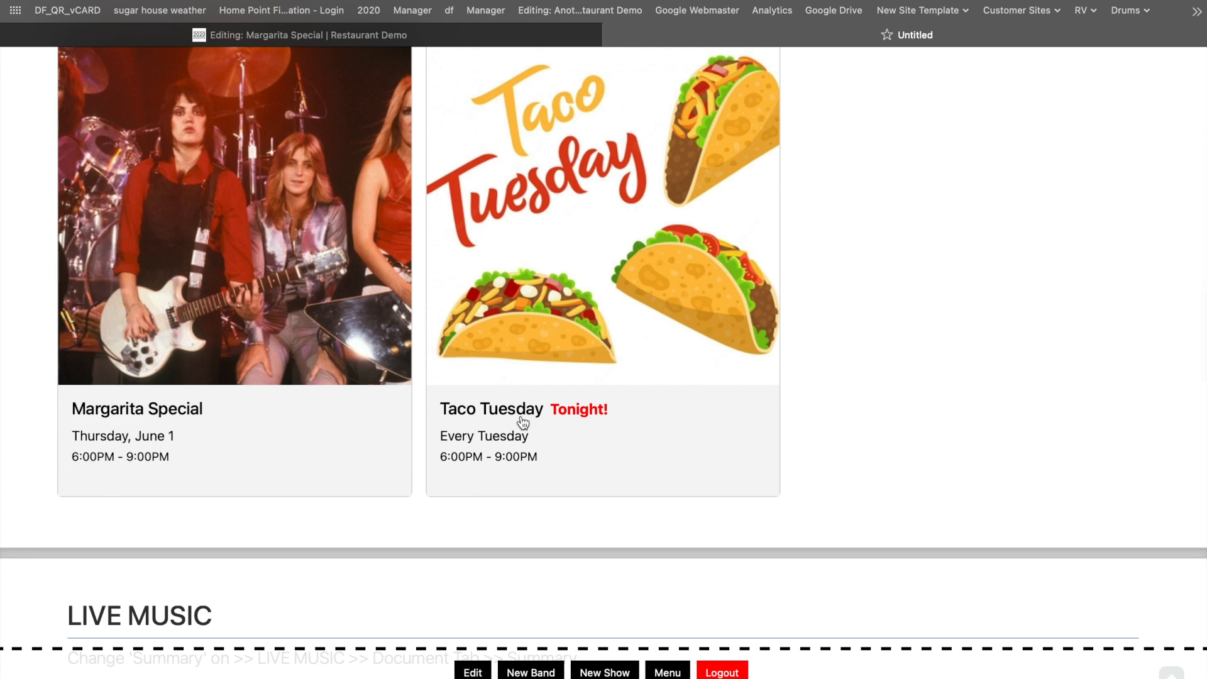
Step: Change the Margarita Special's Published On date to today, 2023-05-23, and save the event
{"action": "left_click", "coordinate": [379, 33]}
{"action": "left_click", "coordinate": [1063, 264]}
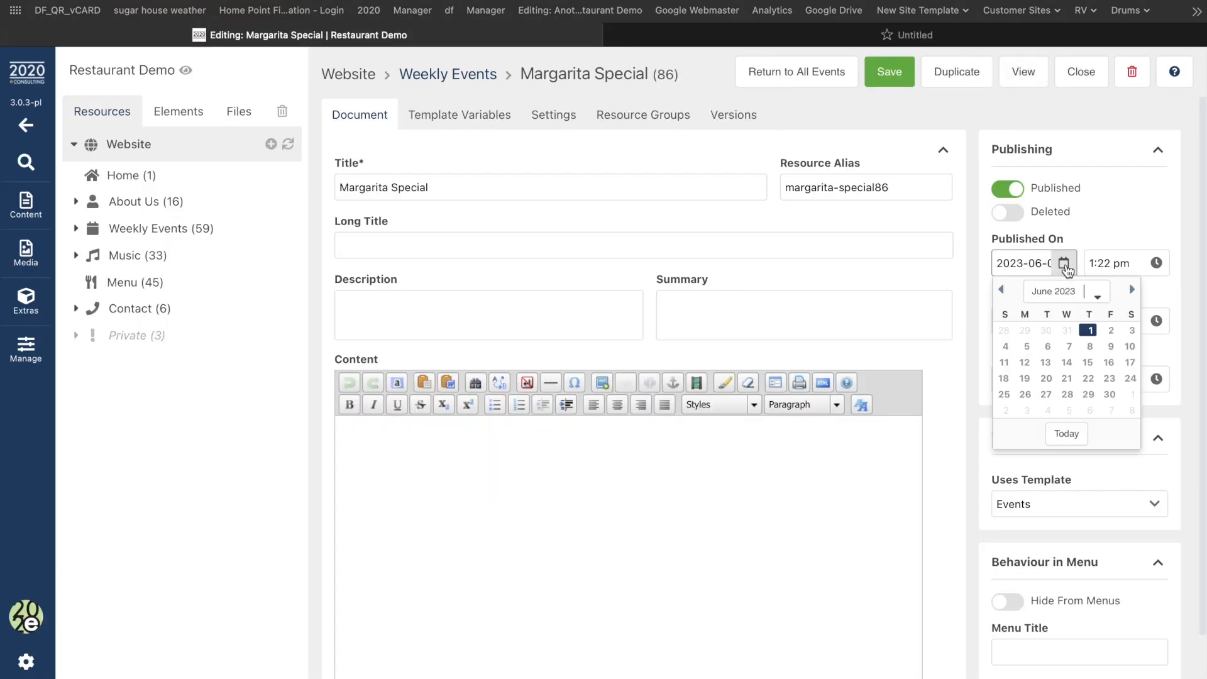
{"action": "left_click", "coordinate": [1067, 433]}
{"action": "left_click", "coordinate": [889, 71]}
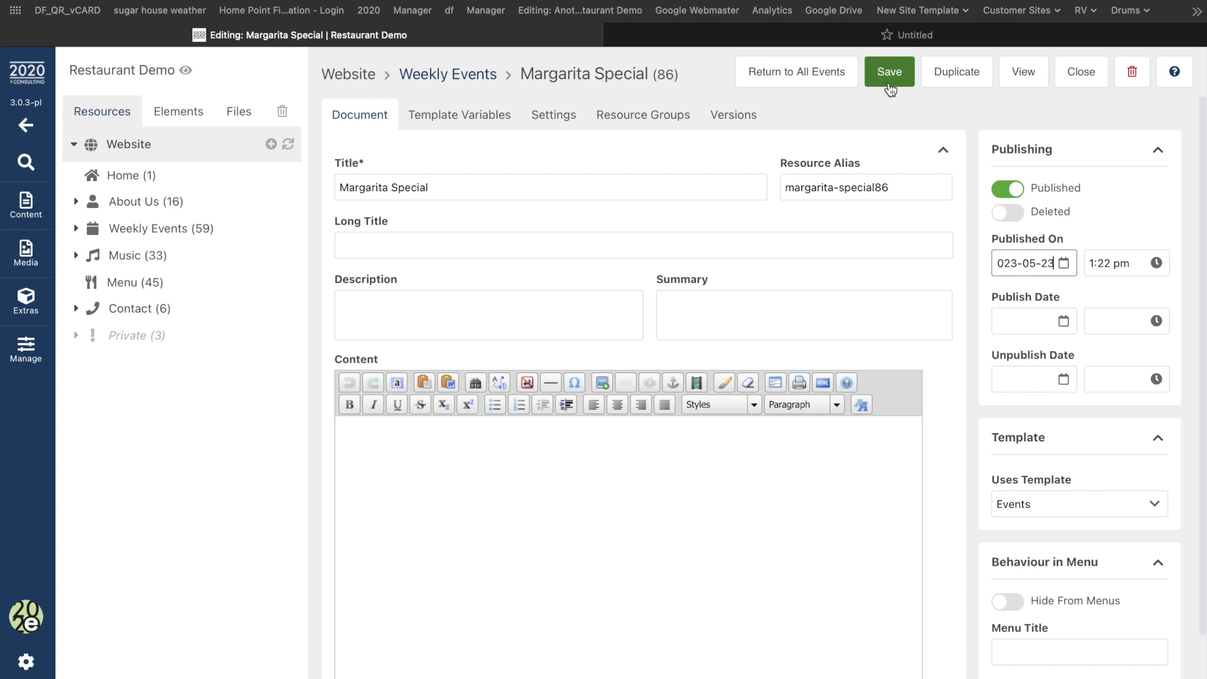
Step: Go to the live home page and check the Margarita Special card in its Weekly Events section
{"action": "left_click", "coordinate": [782, 30]}
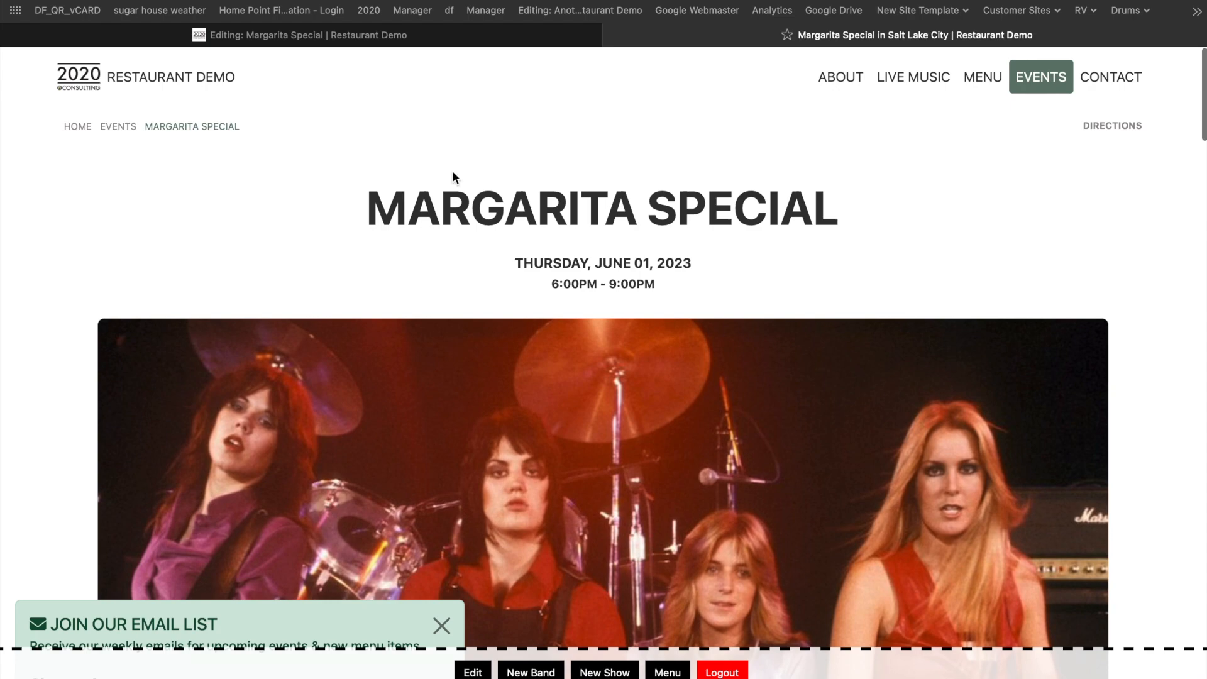
{"action": "scroll", "coordinate": [452, 172], "scroll_direction": "down", "scroll_amount": 16}
{"action": "scroll", "coordinate": [453, 172], "scroll_direction": "down", "scroll_amount": 7}
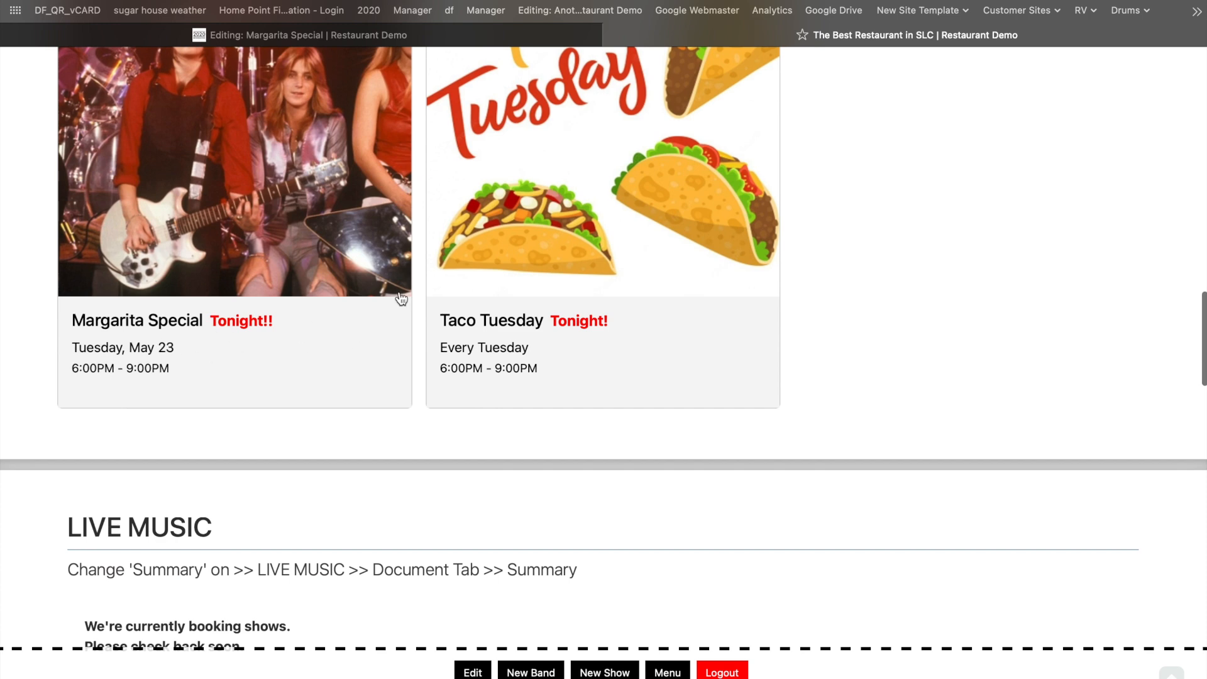
Step: Set the Margarita Special's Event Start Time to 11:45
{"action": "left_click", "coordinate": [457, 28]}
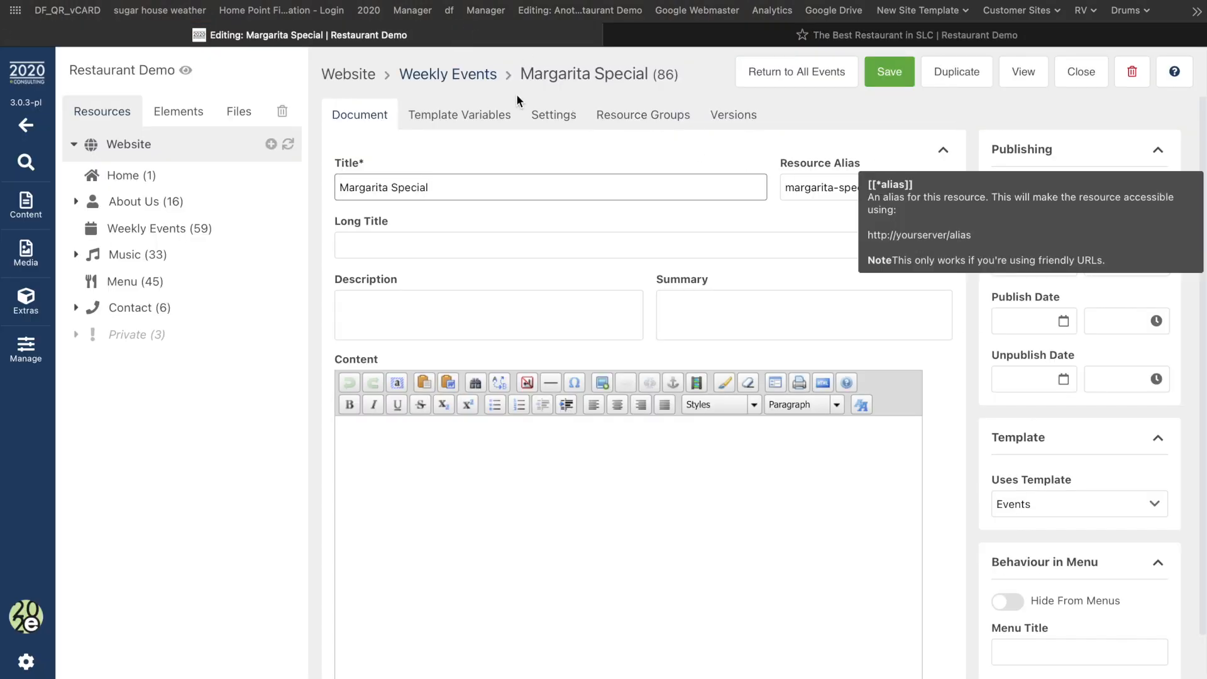
{"action": "left_click", "coordinate": [456, 117]}
{"action": "left_click", "coordinate": [798, 246]}
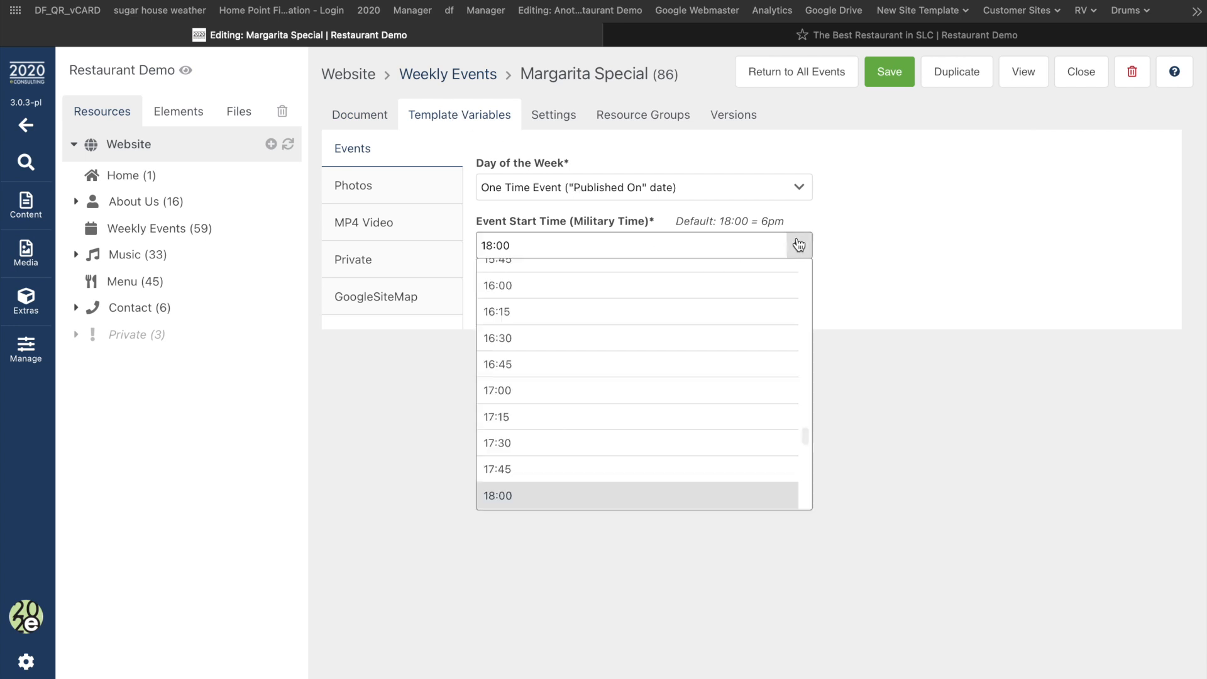
{"action": "scroll", "coordinate": [575, 307], "scroll_direction": "up", "scroll_amount": 5}
{"action": "scroll", "coordinate": [573, 304], "scroll_direction": "up", "scroll_amount": 2}
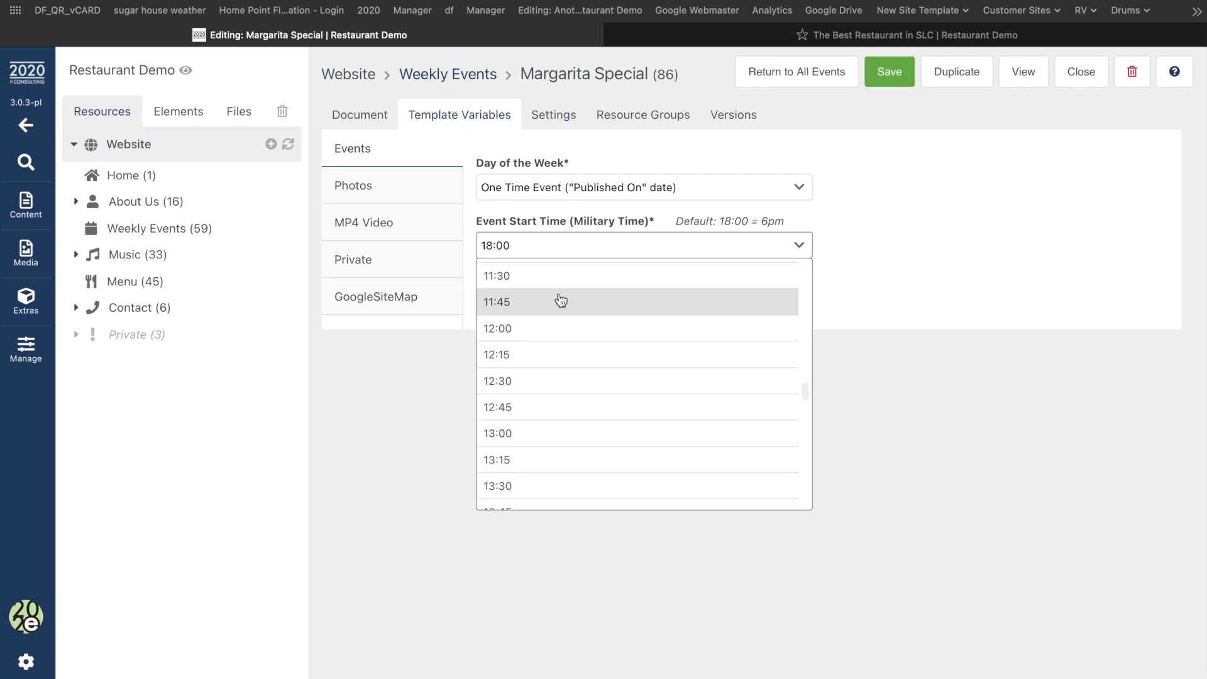
{"action": "left_click", "coordinate": [559, 299]}
Step: Set the Margarita Special's Event End Time to 13:00 and save the event
{"action": "left_click", "coordinate": [573, 305]}
{"action": "scroll", "coordinate": [552, 359], "scroll_direction": "up", "scroll_amount": 6}
{"action": "scroll", "coordinate": [548, 357], "scroll_direction": "up", "scroll_amount": 2}
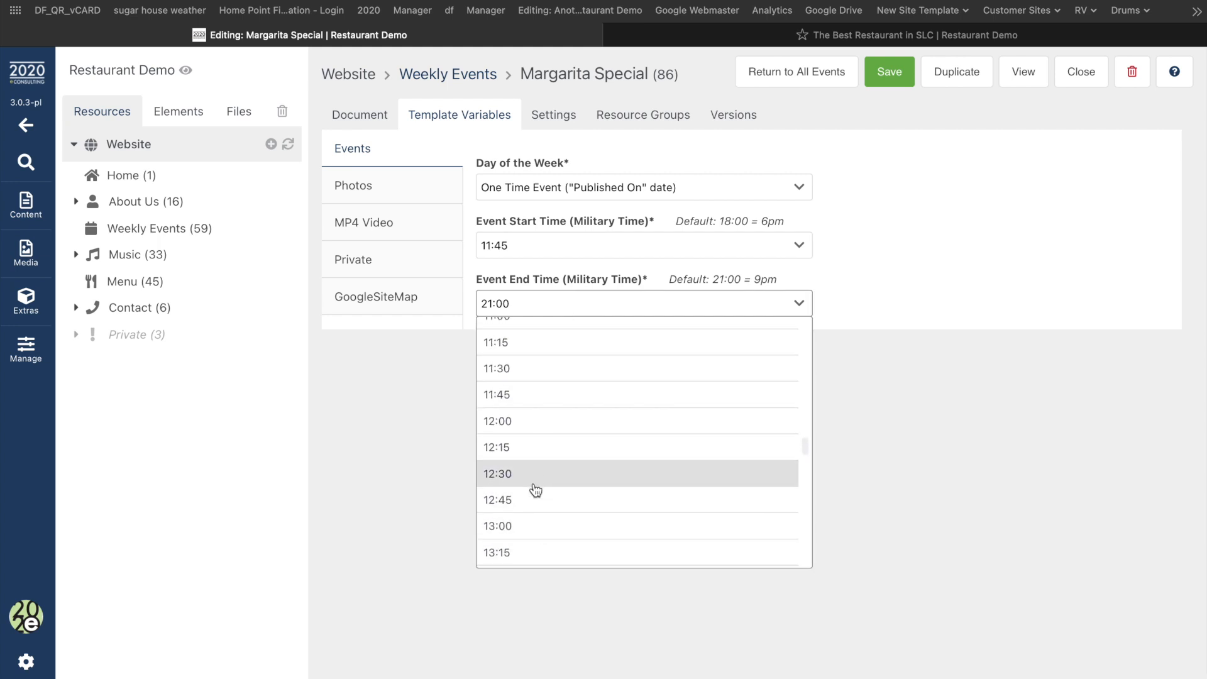
{"action": "left_click", "coordinate": [537, 525]}
{"action": "left_click", "coordinate": [891, 74]}
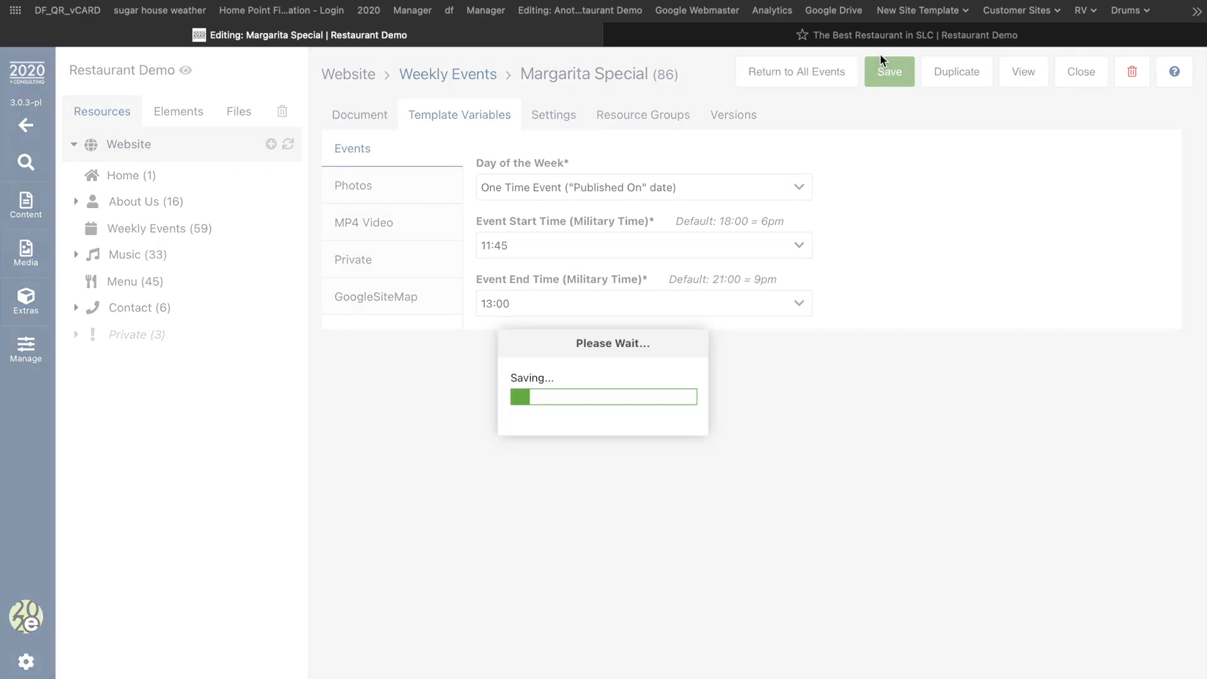
Step: Reload the live home page and check the Margarita Special's new times in the Weekly Events section
{"action": "left_click", "coordinate": [875, 42]}
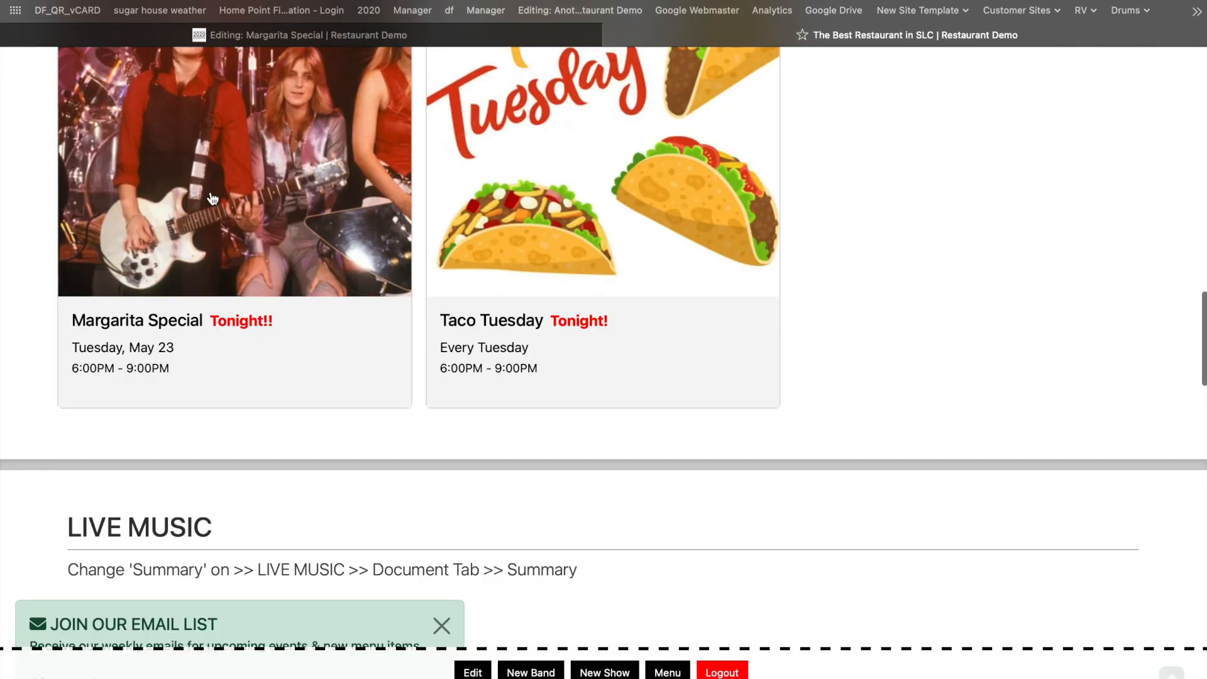
{"action": "scroll", "coordinate": [213, 199], "scroll_direction": "up", "scroll_amount": 15}
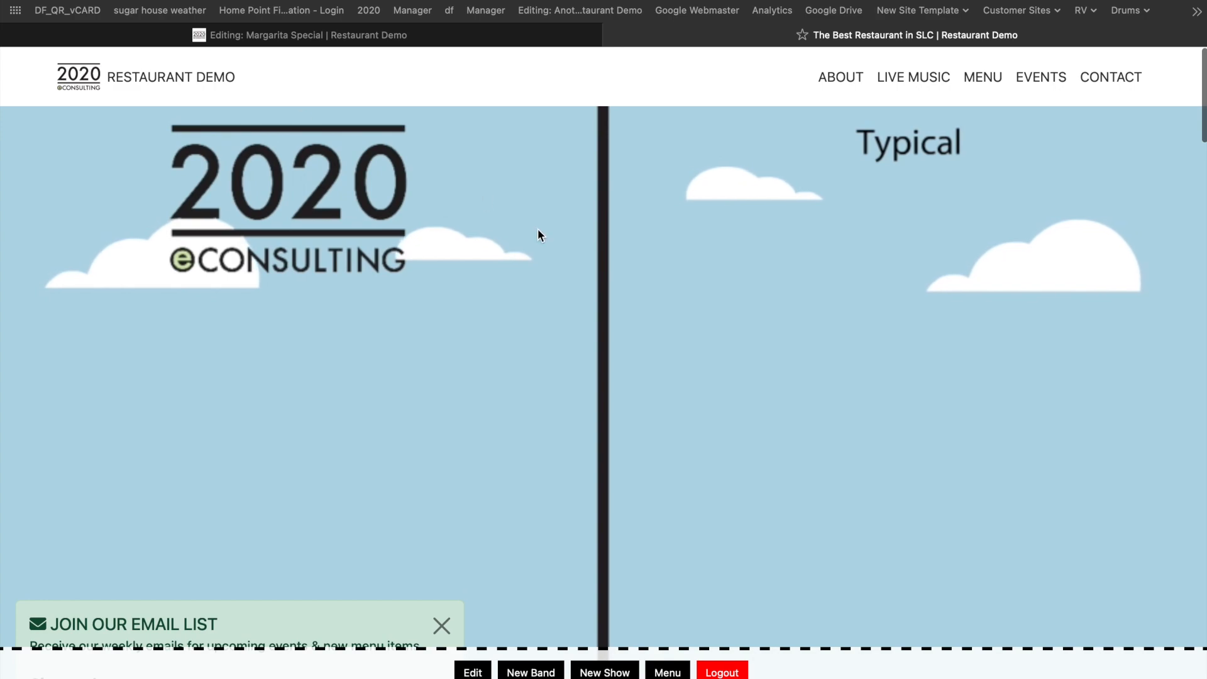
{"action": "scroll", "coordinate": [537, 228], "scroll_direction": "down", "scroll_amount": 8}
{"action": "scroll", "coordinate": [537, 228], "scroll_direction": "down", "scroll_amount": 6}
{"action": "scroll", "coordinate": [537, 228], "scroll_direction": "up", "scroll_amount": 2}
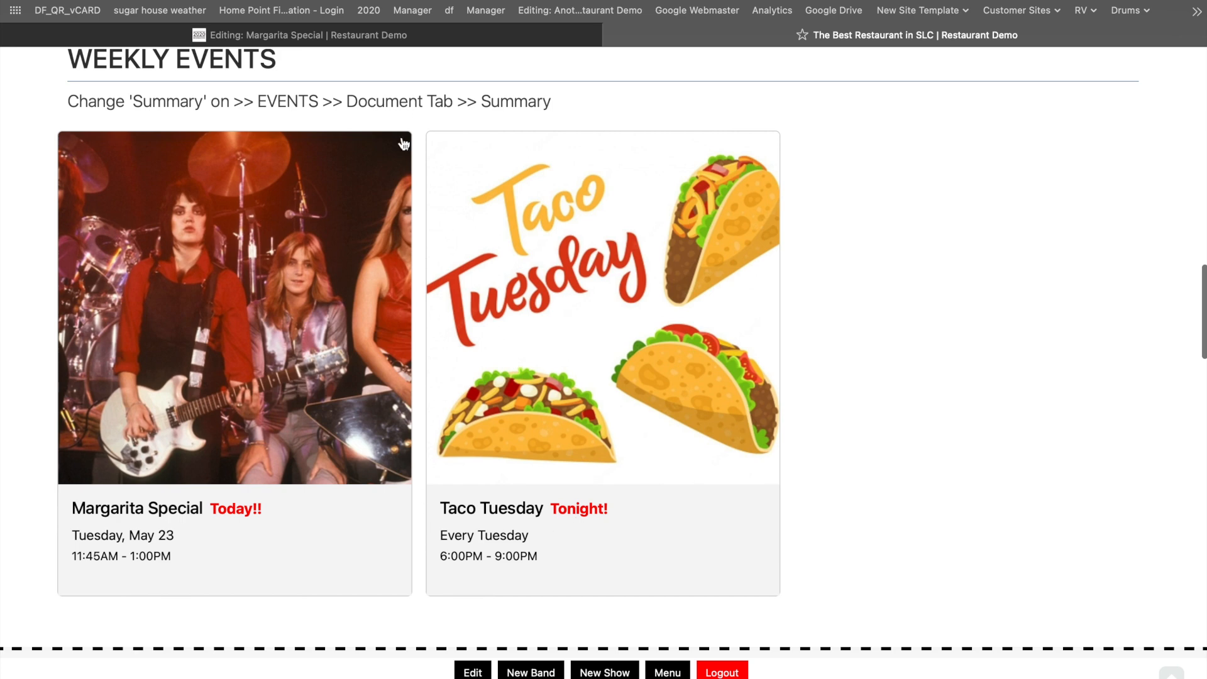
Step: Set the Margarita Special's Published On date to May 22, 2023 and save the event
{"action": "left_click", "coordinate": [415, 46]}
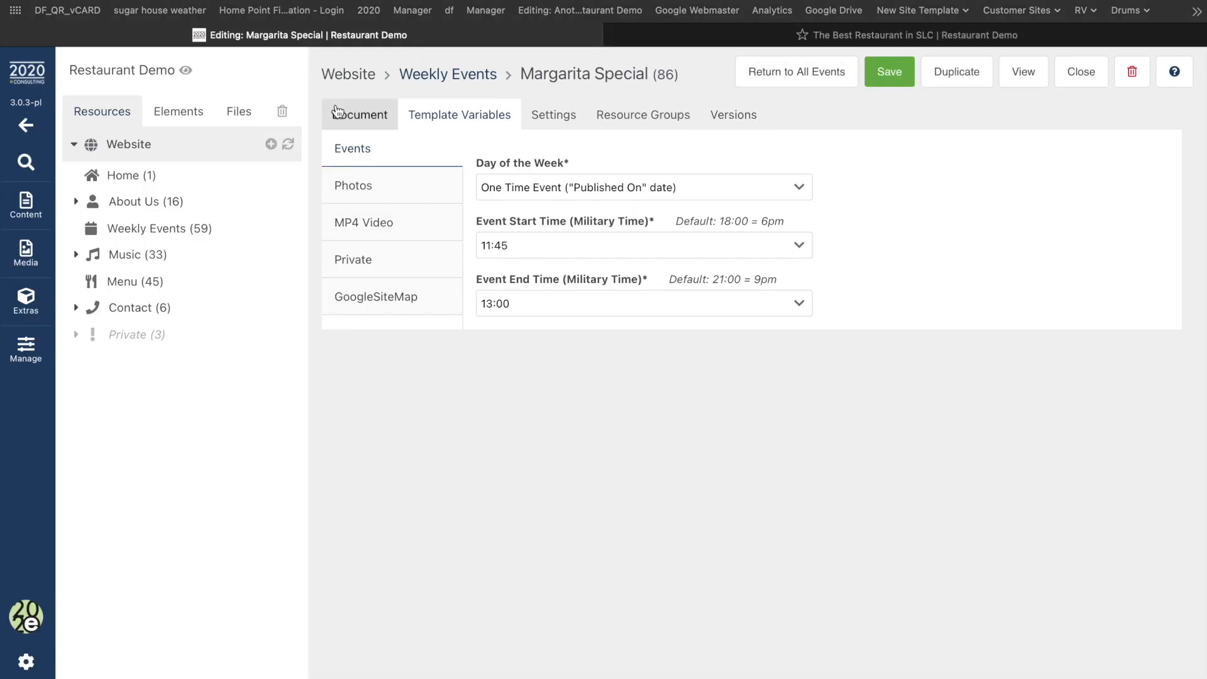
{"action": "left_click", "coordinate": [360, 115]}
{"action": "left_click", "coordinate": [1063, 264]}
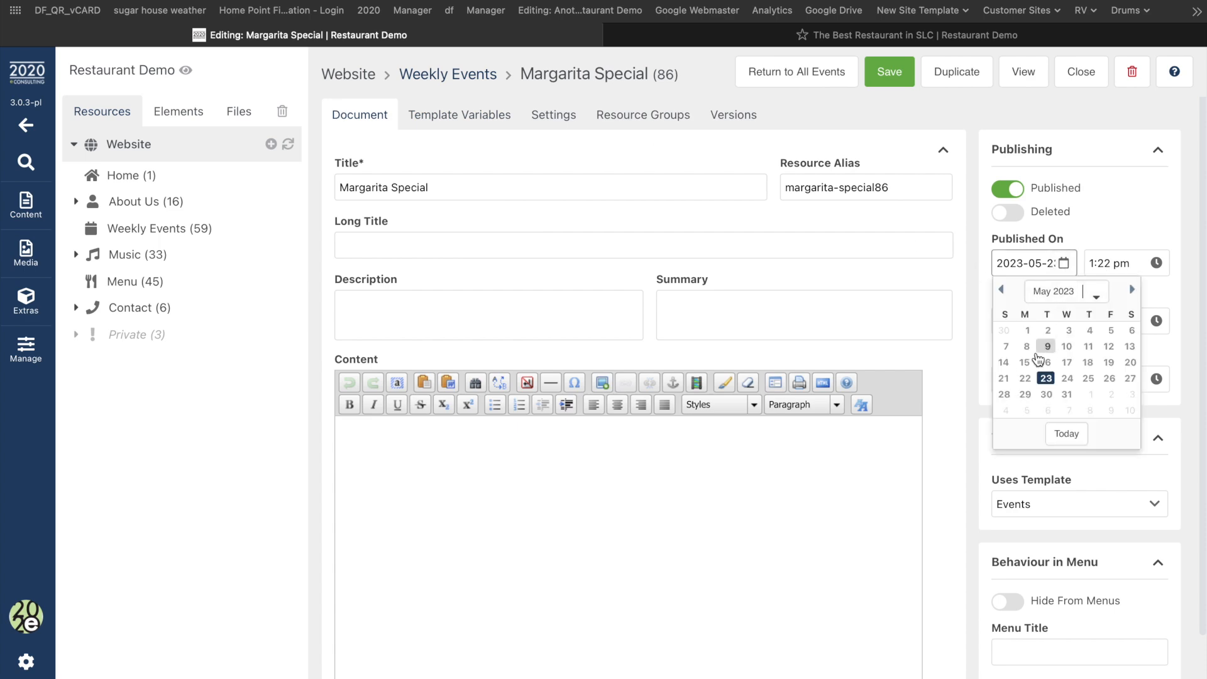
{"action": "left_click", "coordinate": [1024, 378]}
{"action": "left_click", "coordinate": [889, 72]}
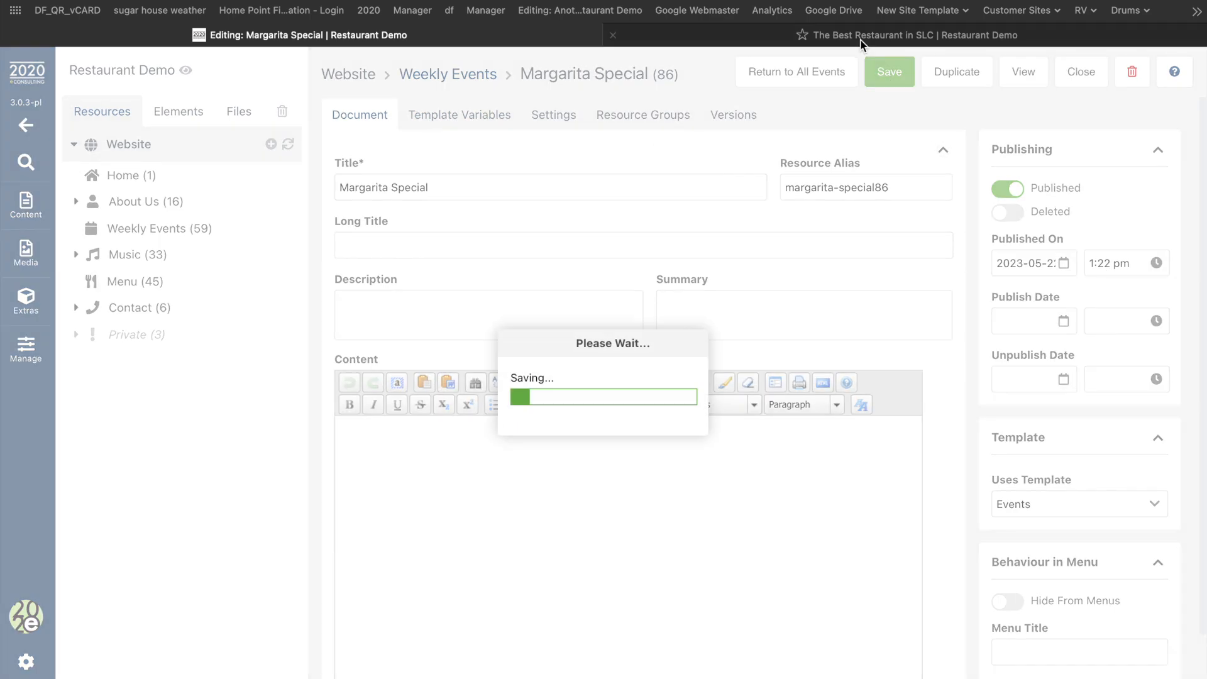
Step: Reload the live home page, check which events its Weekly Events section shows, and return to the Margarita Special editor
{"action": "left_click", "coordinate": [654, 35]}
{"action": "key", "text": "super+r"}
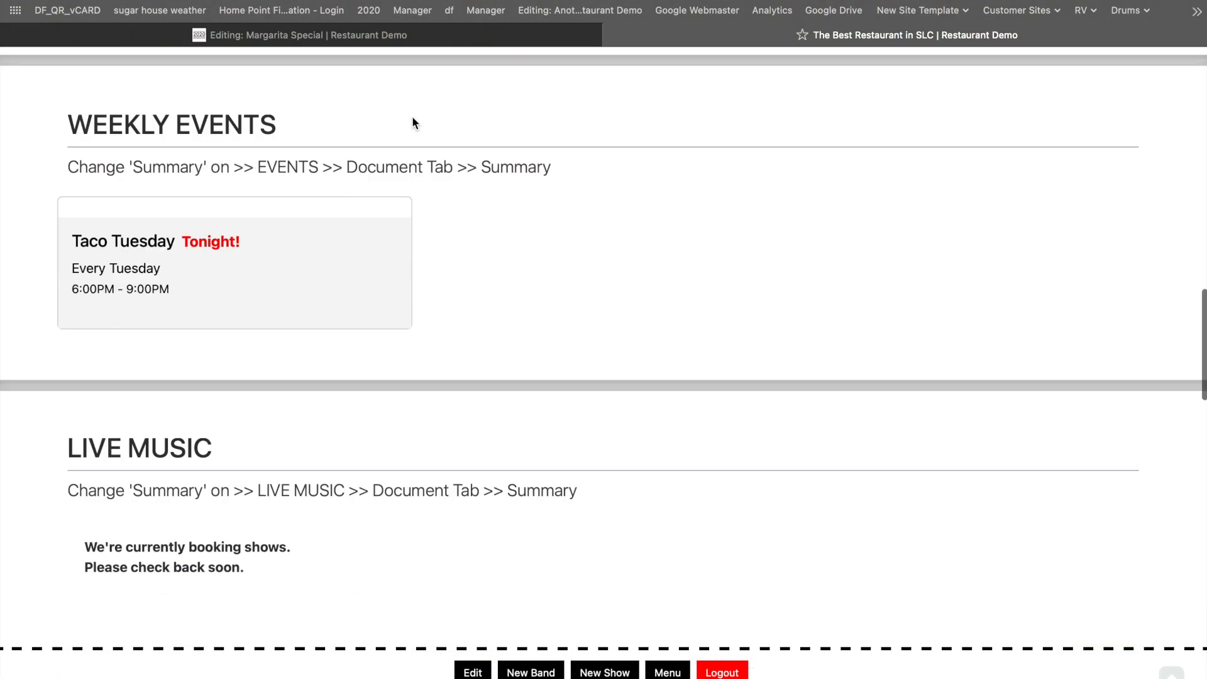
{"action": "left_click", "coordinate": [450, 44]}
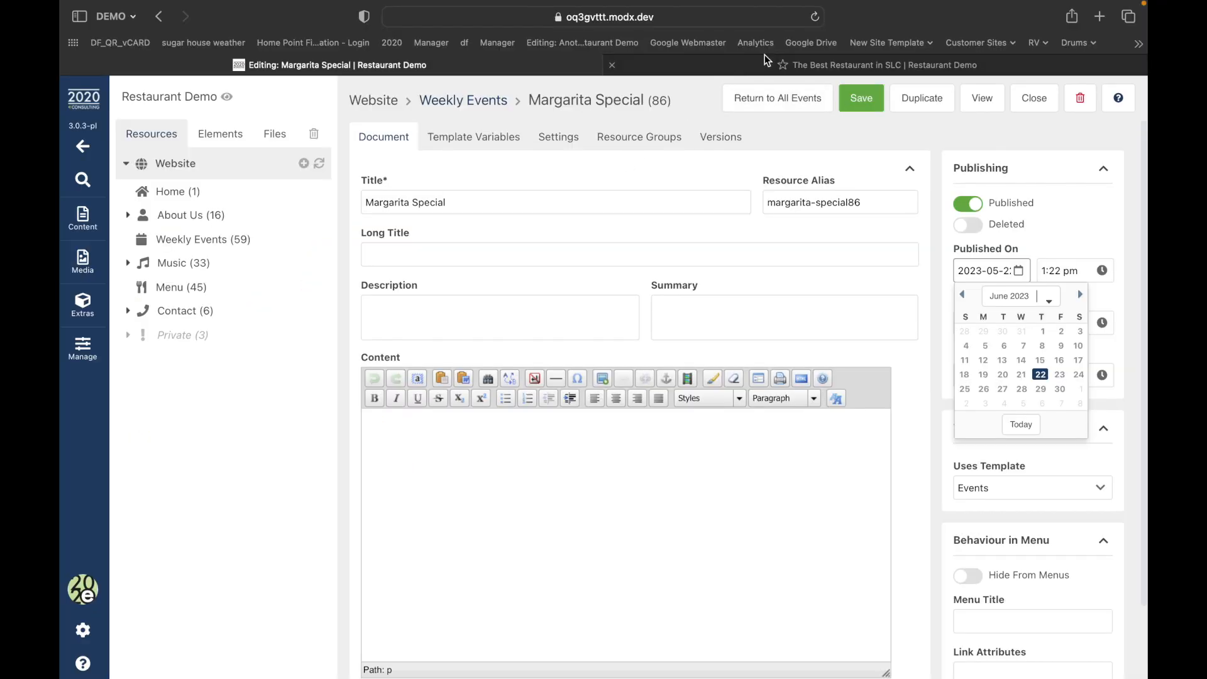
Step: Look over the event listings and the Live Music section on the live home page
{"action": "left_click", "coordinate": [764, 54]}
{"action": "scroll", "coordinate": [579, 220], "scroll_direction": "down", "scroll_amount": 5}
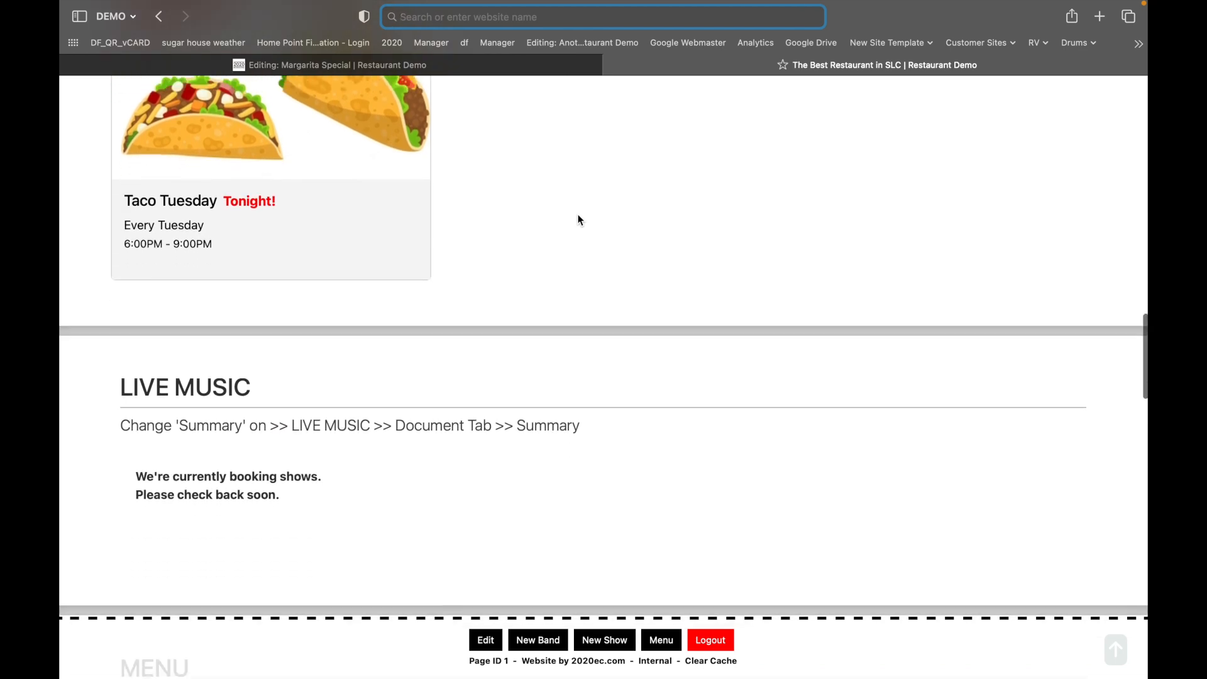
{"action": "scroll", "coordinate": [579, 216], "scroll_direction": "up", "scroll_amount": 8}
{"action": "scroll", "coordinate": [578, 216], "scroll_direction": "down", "scroll_amount": 10}
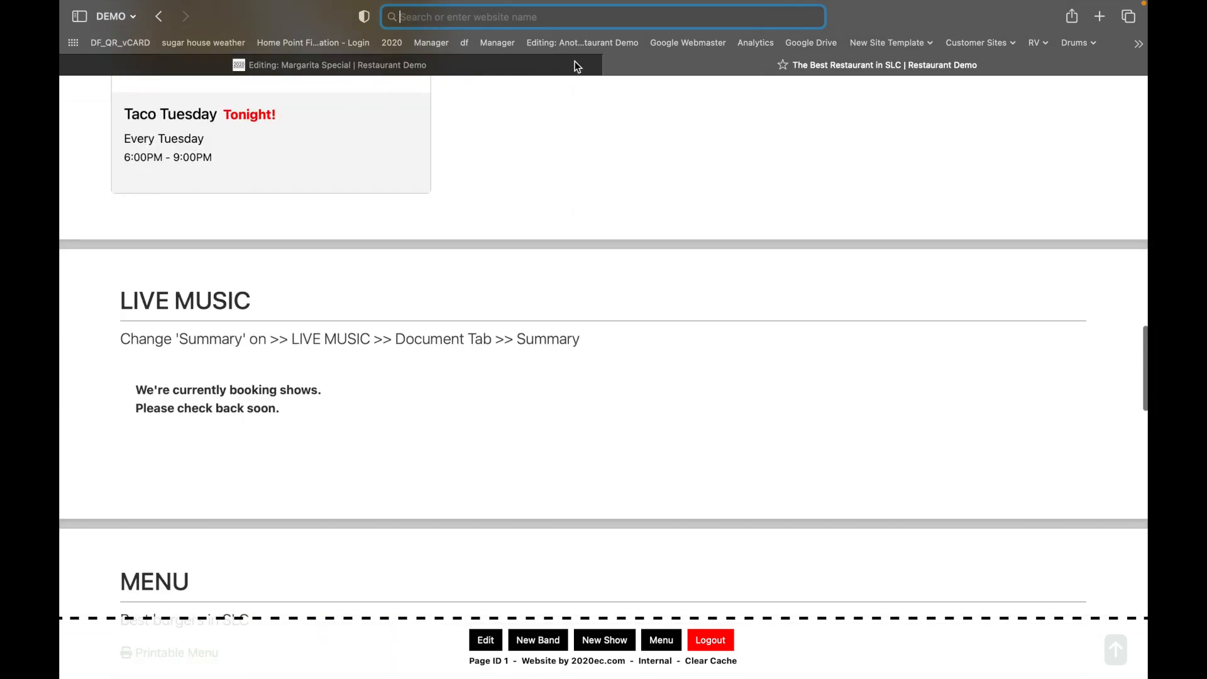
{"action": "left_click", "coordinate": [531, 58]}
{"action": "left_click", "coordinate": [674, 15]}
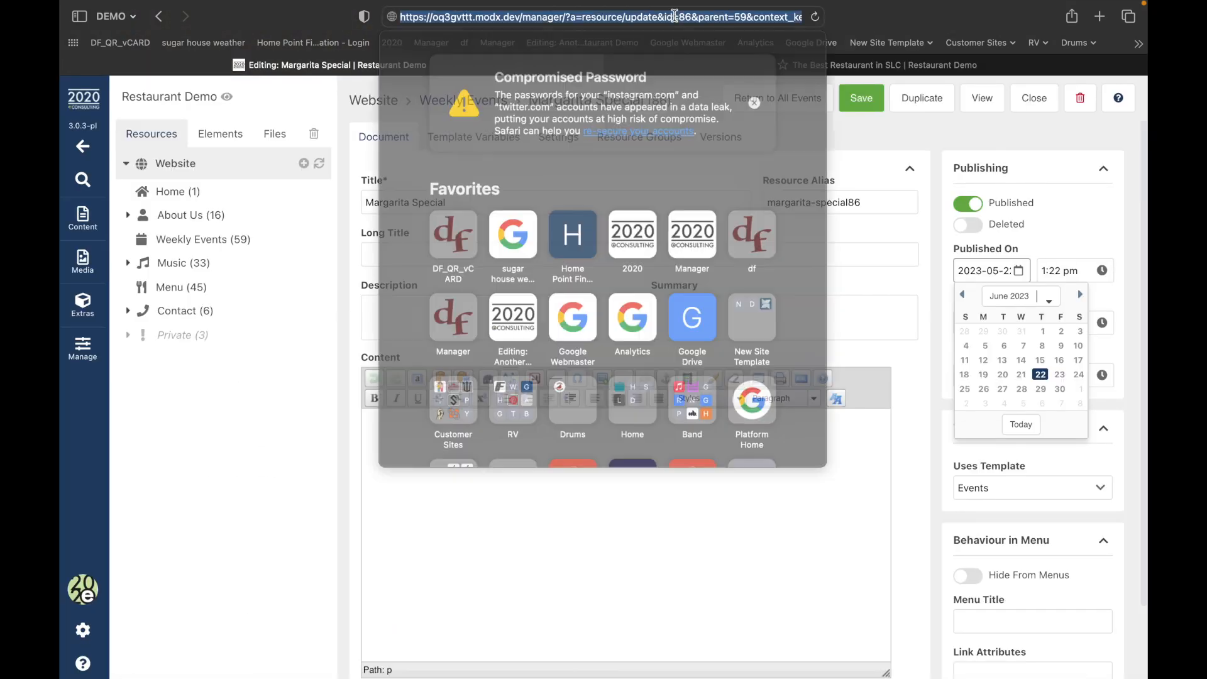
{"action": "left_click", "coordinate": [668, 13]}
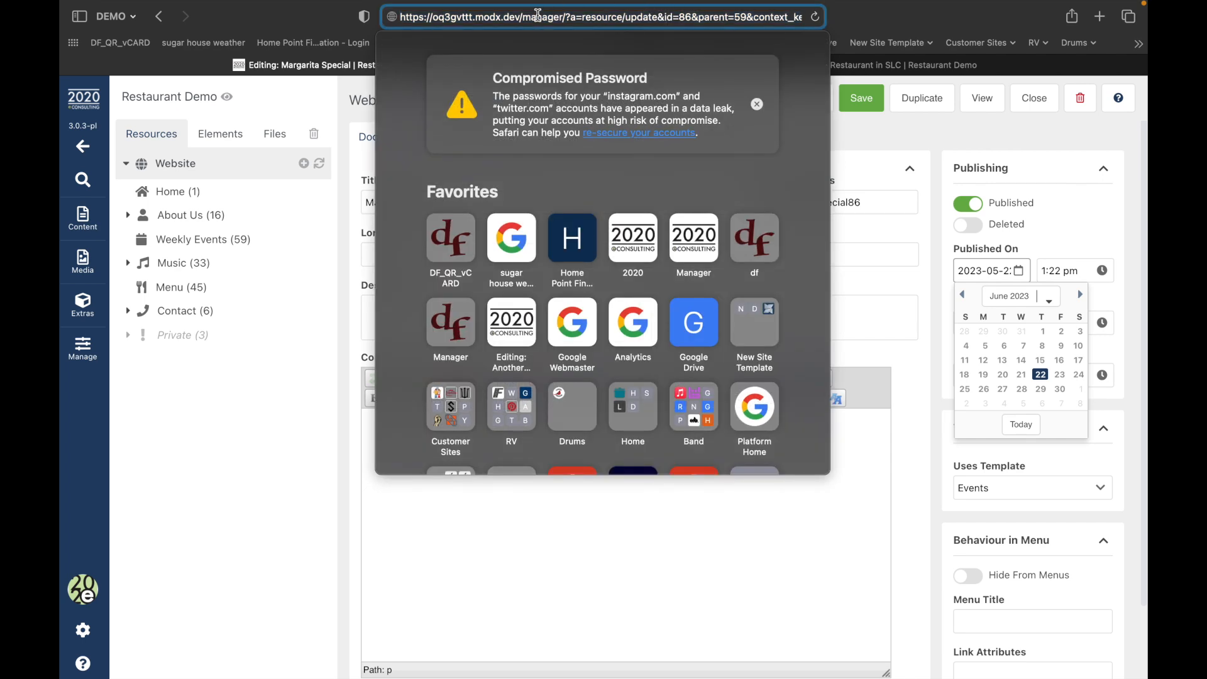
{"action": "key", "text": "Escape"}
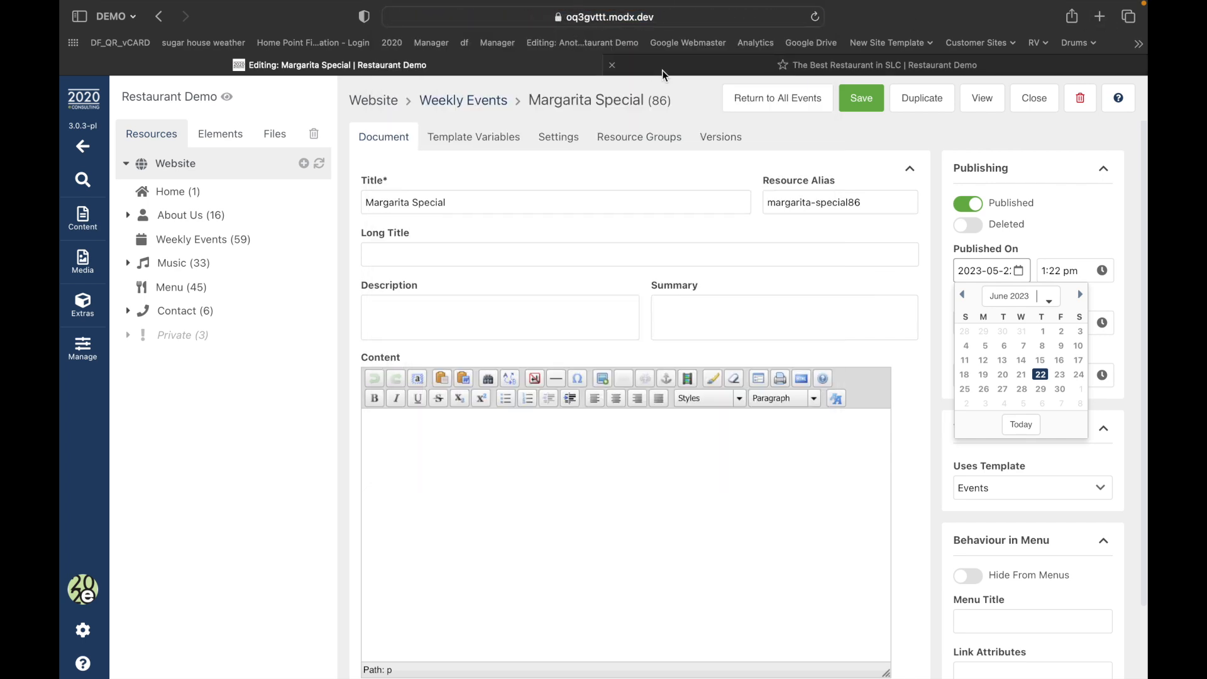
Step: Close the live home page and load the site address ending in /in in place of the Margarita Special editor
{"action": "left_click", "coordinate": [662, 70]}
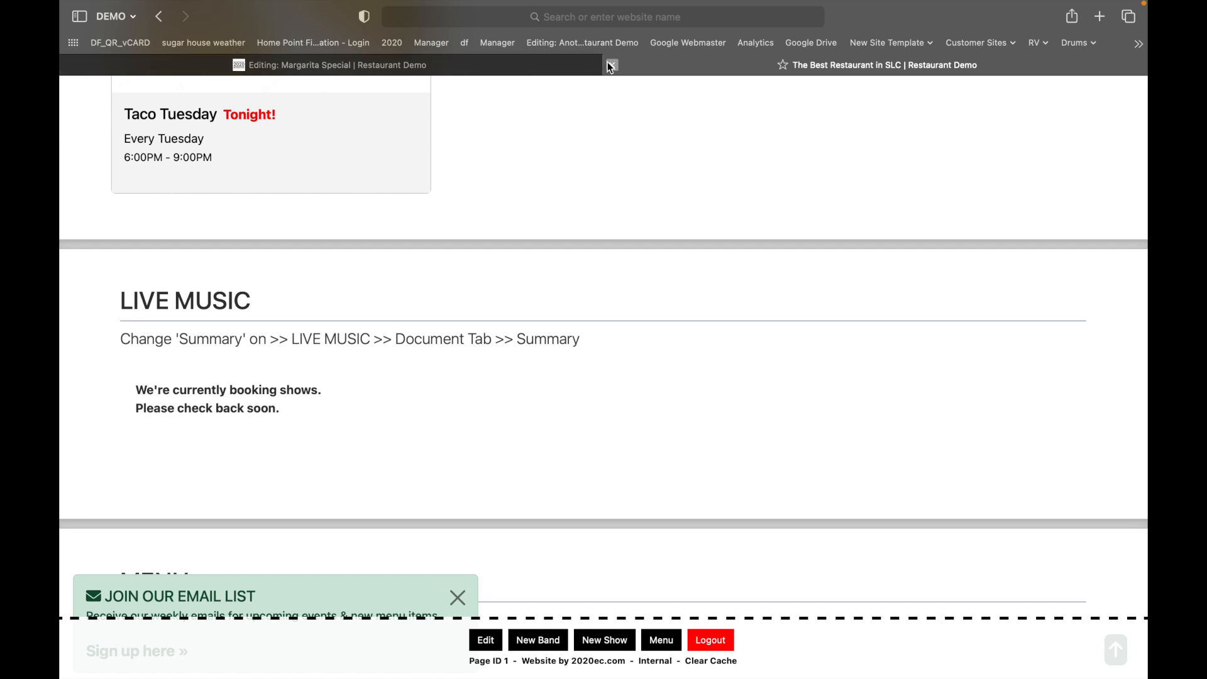
{"action": "left_click", "coordinate": [607, 62]}
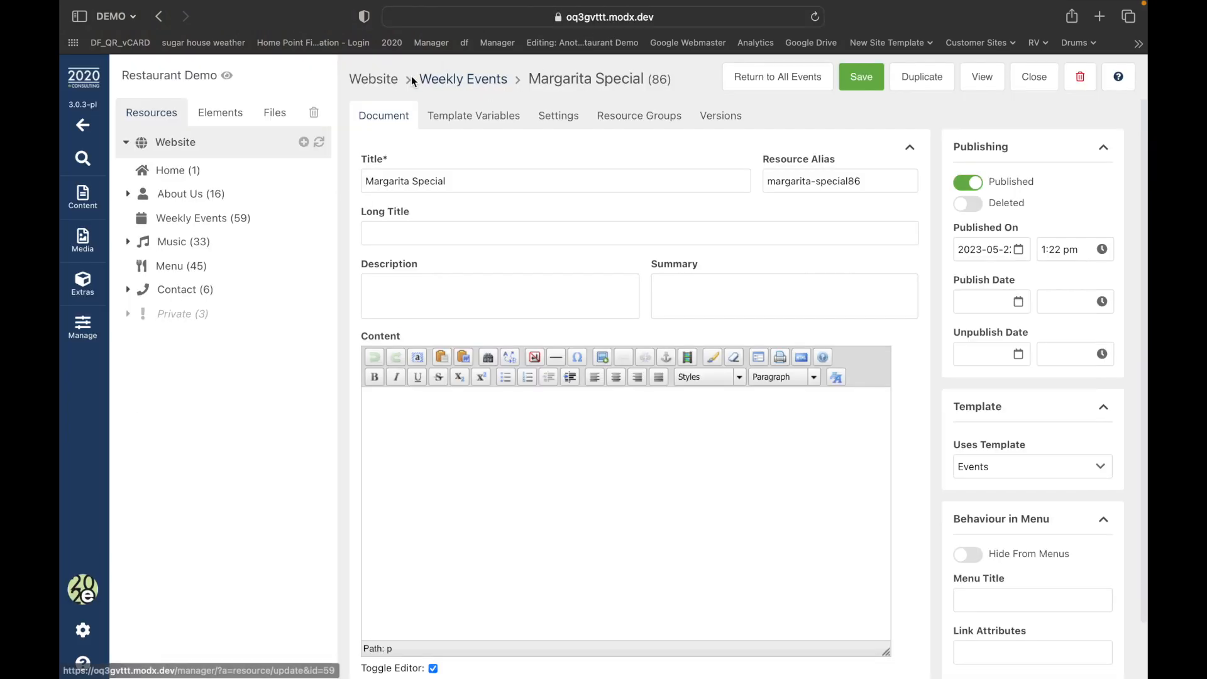
{"action": "left_click", "coordinate": [607, 18]}
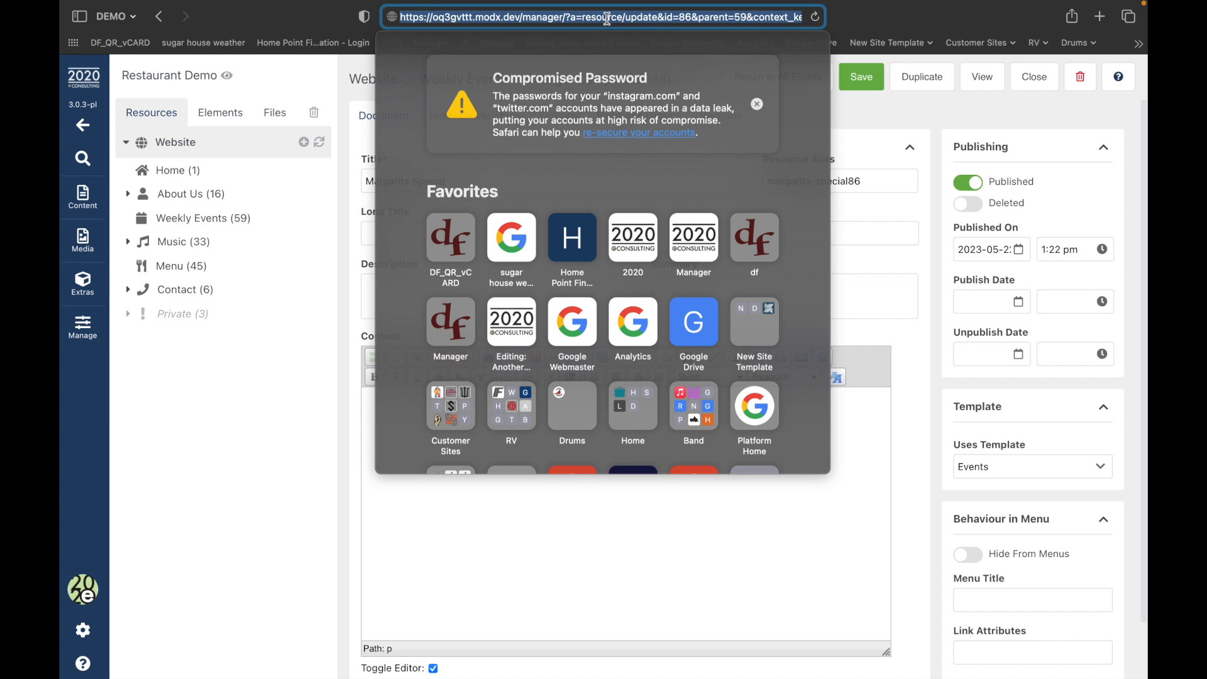
{"action": "left_click", "coordinate": [574, 18]}
{"action": "left_click_drag", "start_coordinate": [525, 14], "coordinate": [1105, 42]}
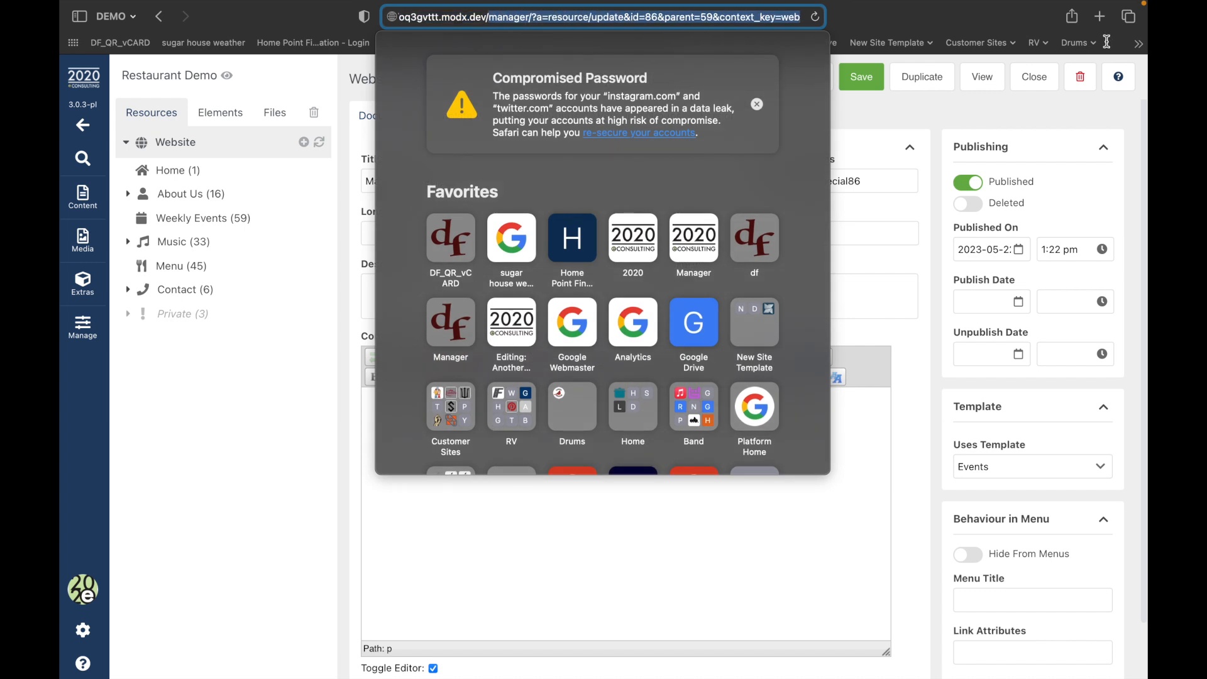
{"action": "type", "text": "/in"}
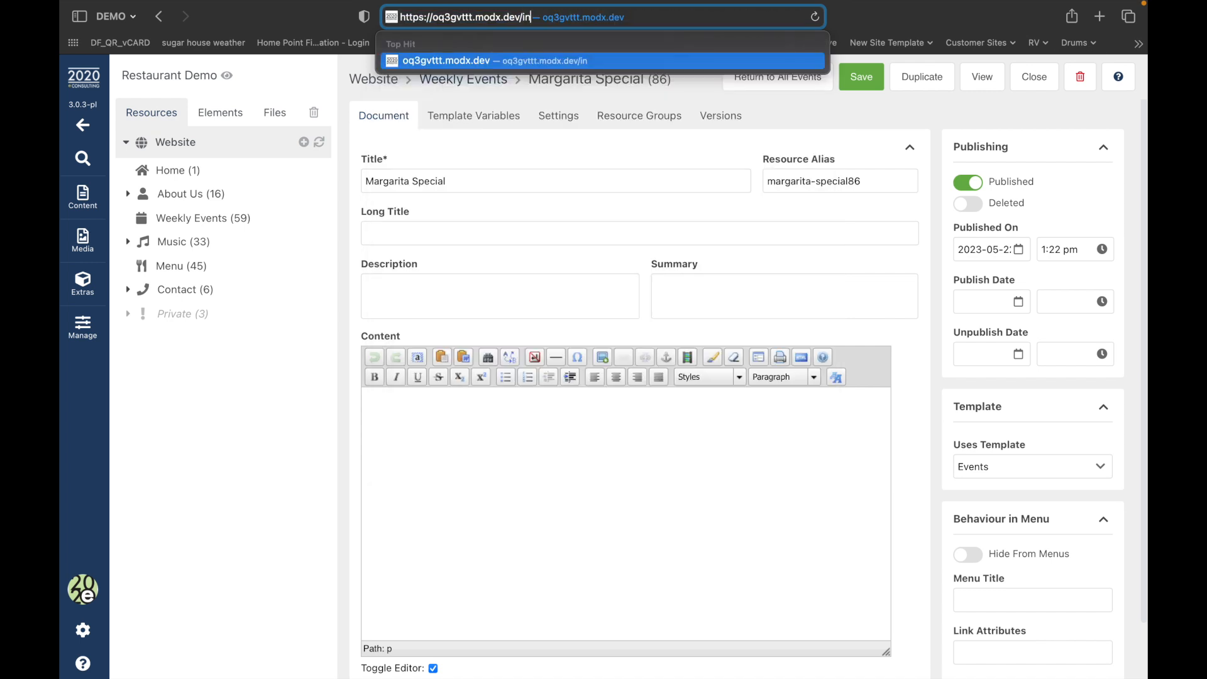
{"action": "key", "text": "Return"}
Step: Open the list of pages needing completion before launch and follow the Margarita Special's missing-description link in a new tab
{"action": "left_click", "coordinate": [636, 380]}
{"action": "scroll", "coordinate": [385, 104], "scroll_direction": "down", "scroll_amount": 5}
{"action": "scroll", "coordinate": [385, 104], "scroll_direction": "down", "scroll_amount": 4}
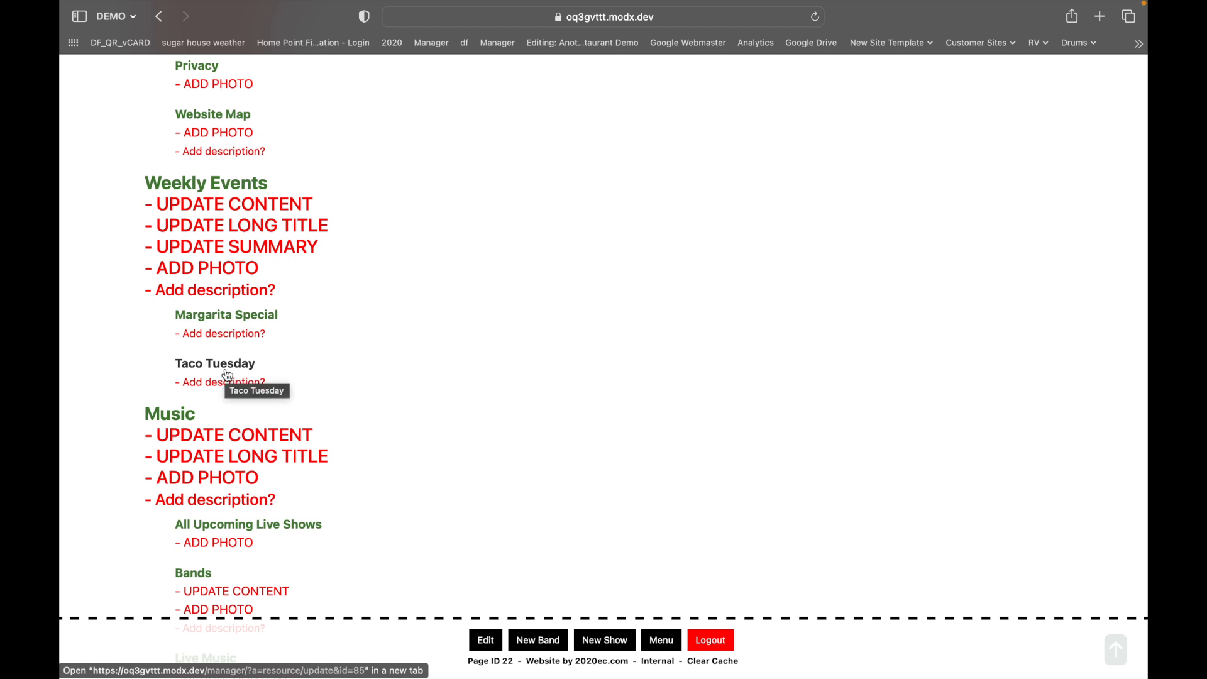
{"action": "left_click", "coordinate": [233, 334], "text": "super"}
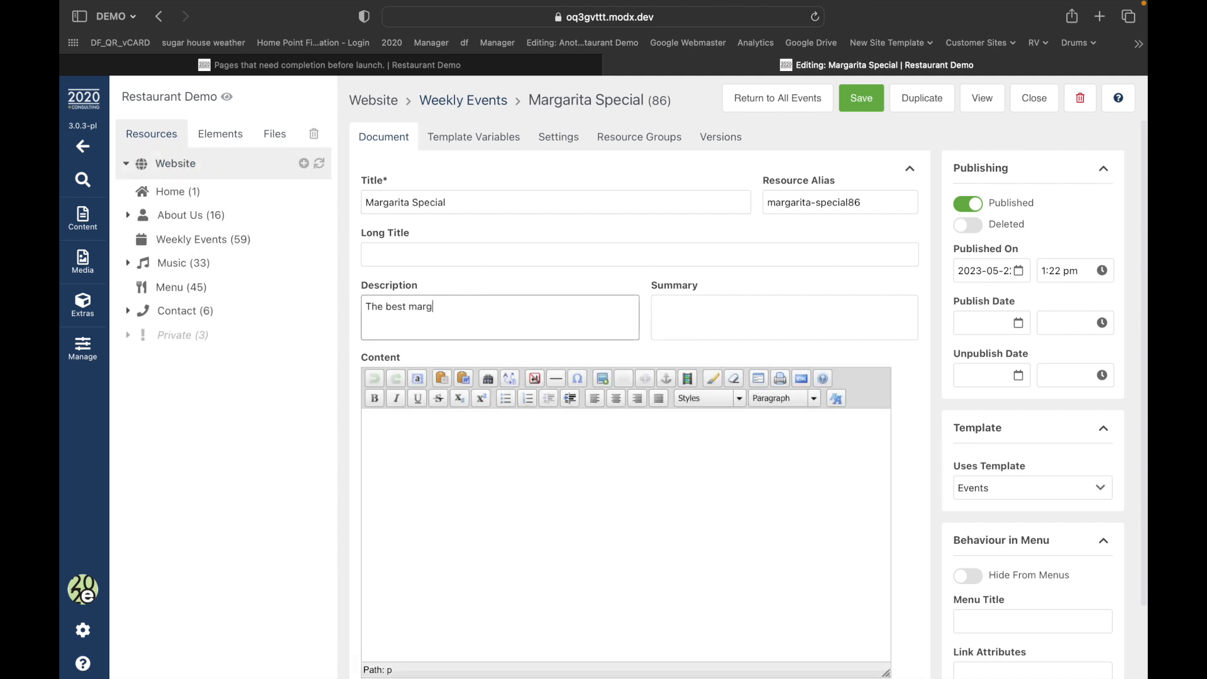
Step: Enter "The best margaritas in town!" as the Margarita Special's description
{"action": "key", "text": "BackSpace"}
{"action": "type", "text": "as in town!"}
{"action": "left_click", "coordinate": [479, 307]}
{"action": "key", "text": "BackSpace"}
{"action": "type", "text": "tas in town!"}
Step: Fill the Margarita Special's content with three short paragraphs of random placeholder text and save the event
{"action": "left_click", "coordinate": [570, 486]}
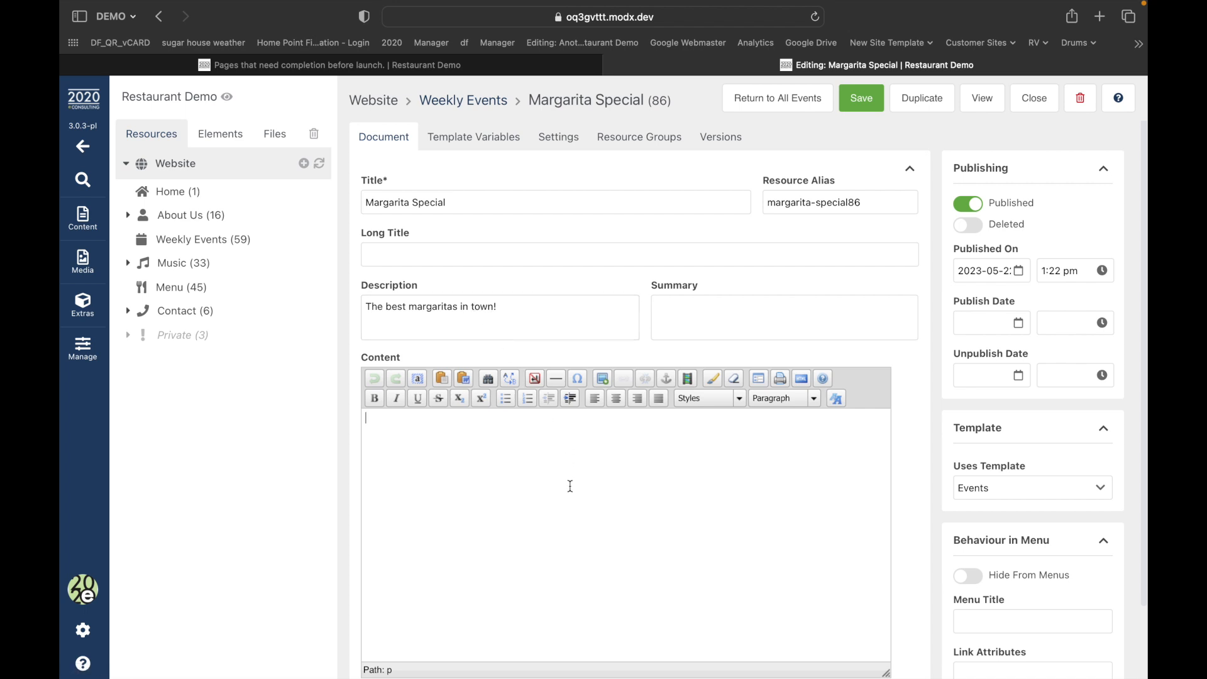
{"action": "type", "text": "shfiahsfahfihf\\adf"}
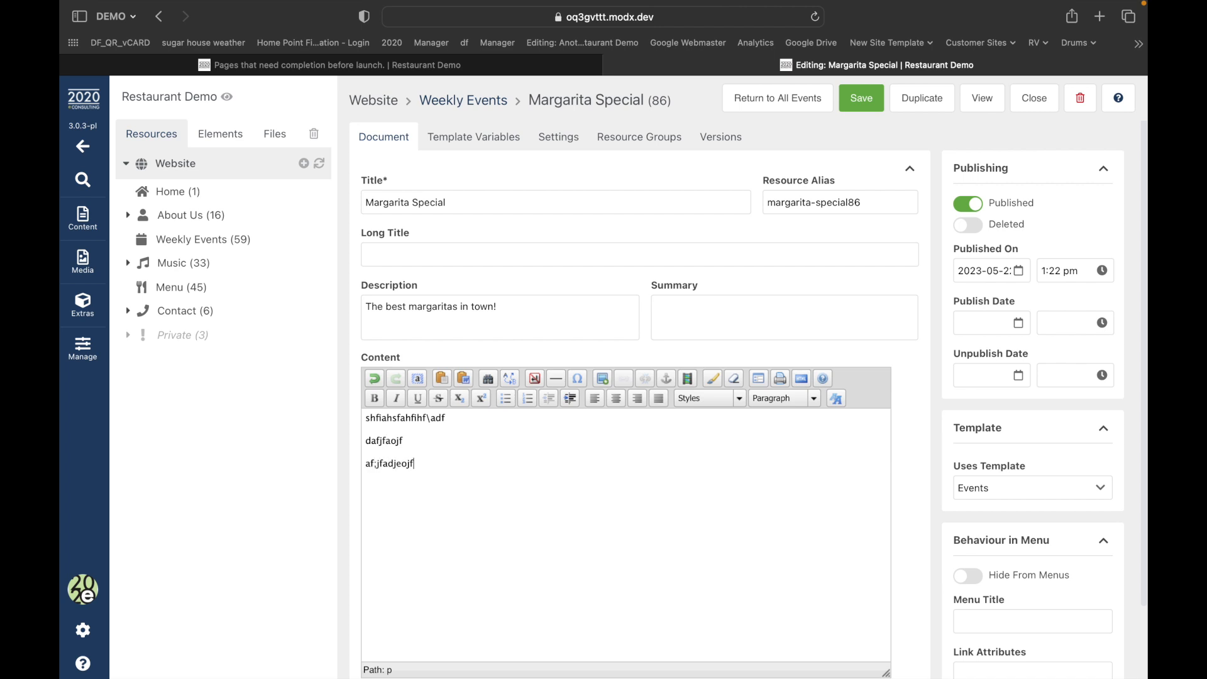
{"action": "left_click", "coordinate": [870, 99]}
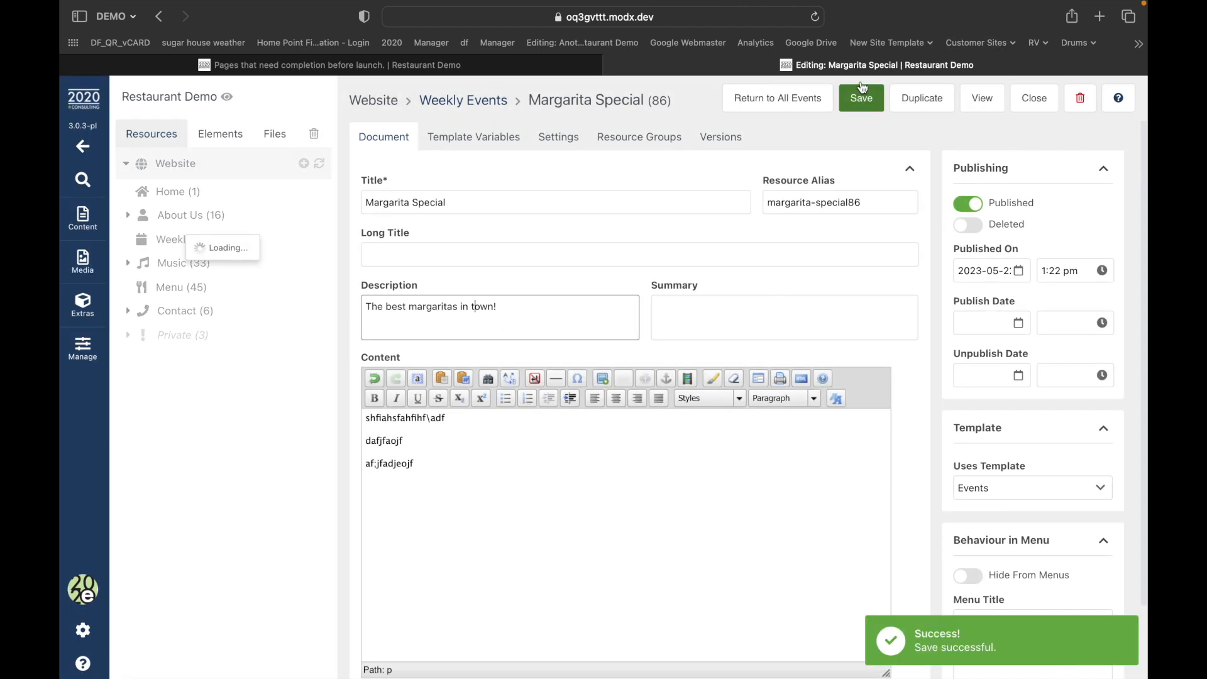
Step: View the live Margarita Special page and check its body content and its date and time heading
{"action": "left_click", "coordinate": [979, 97]}
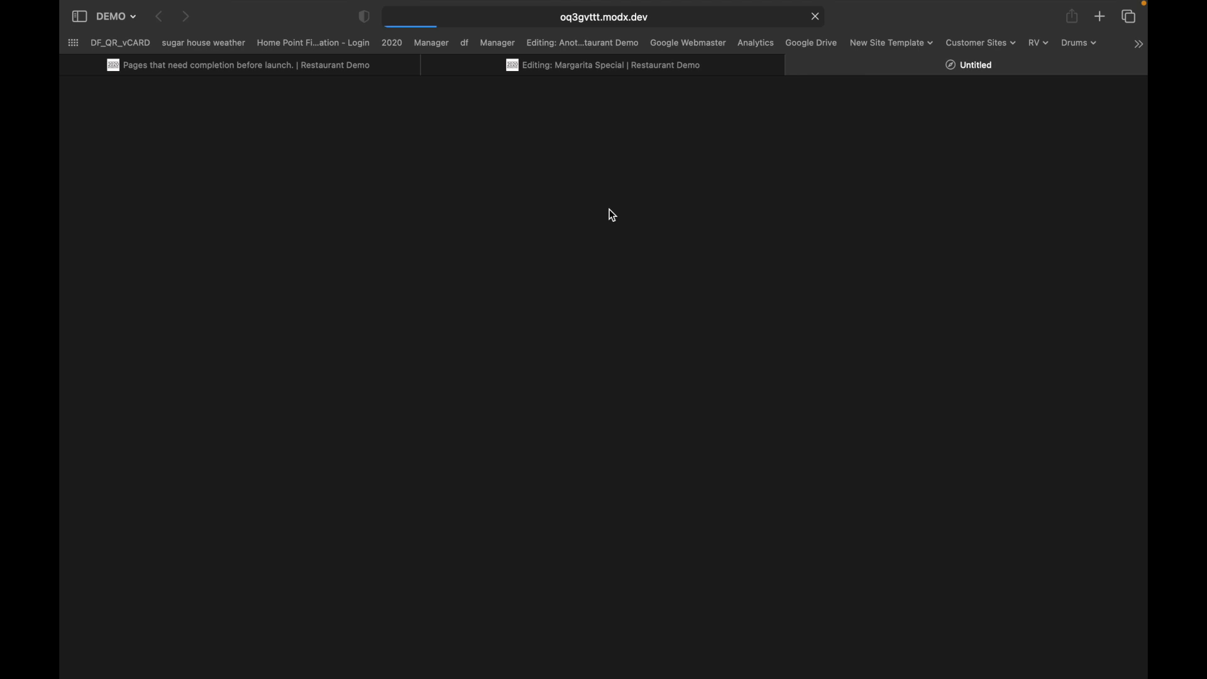
{"action": "scroll", "coordinate": [609, 215], "scroll_direction": "down", "scroll_amount": 10}
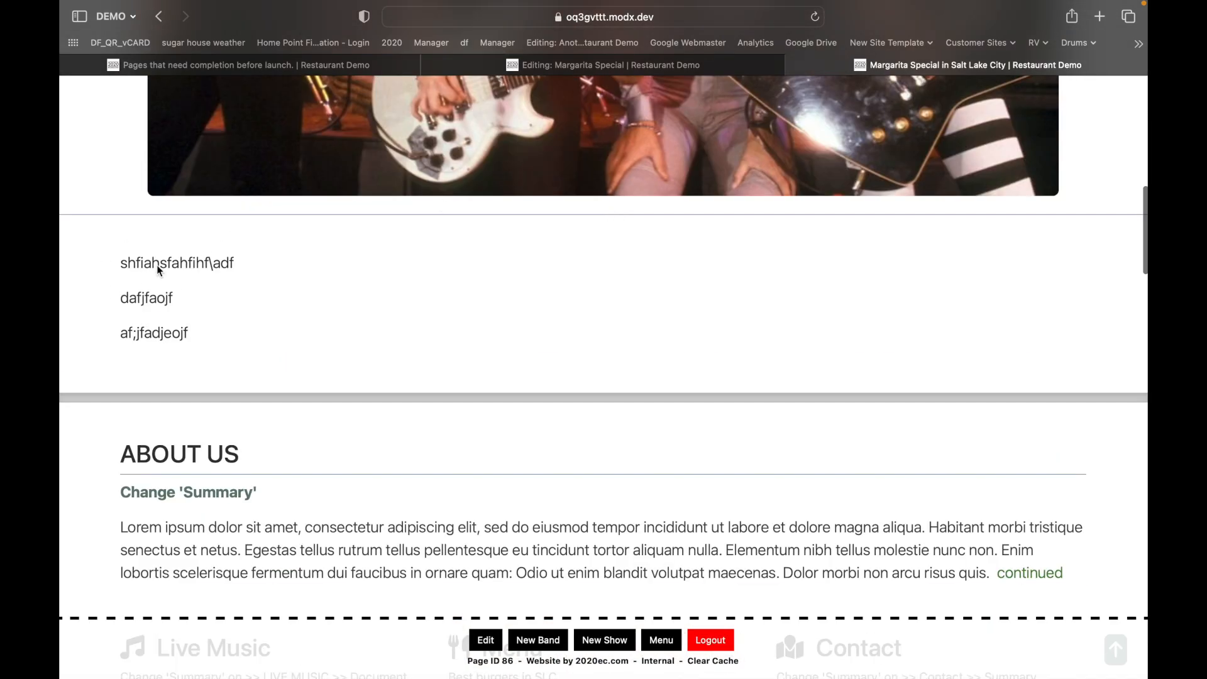
{"action": "left_click", "coordinate": [1116, 649]}
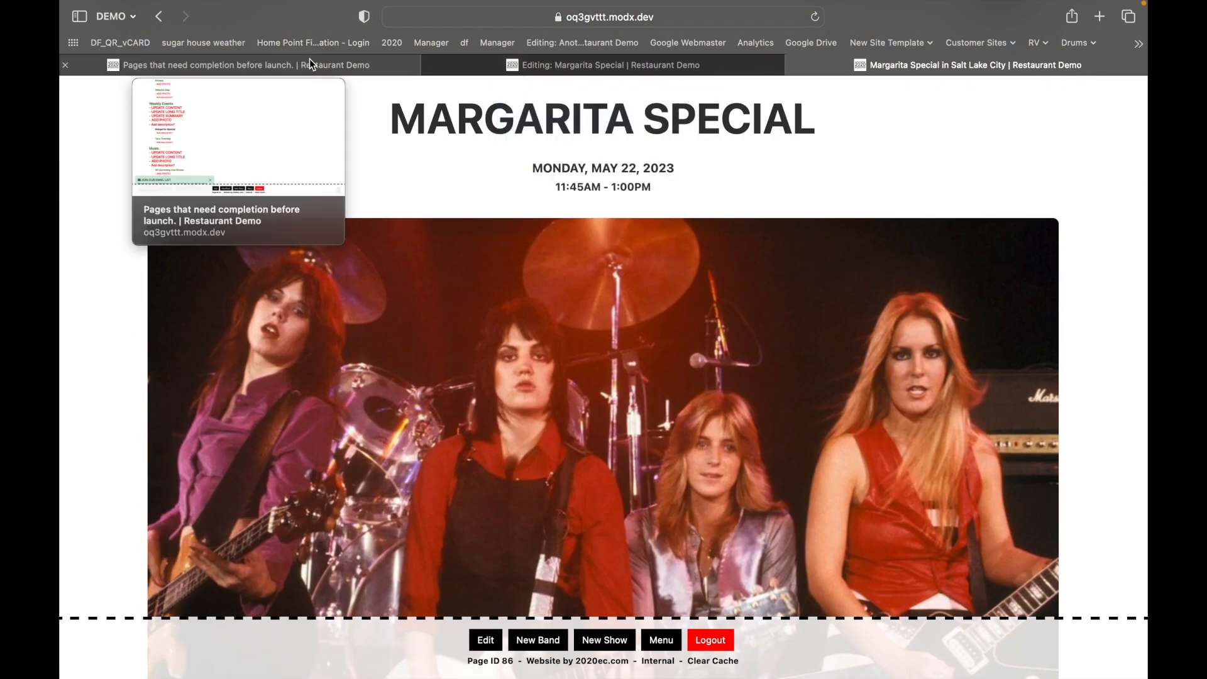
Step: Reload the list of pages needing completion and check the remaining items for Margarita Special and Weekly Events
{"action": "left_click", "coordinate": [245, 64]}
{"action": "left_click", "coordinate": [704, 23]}
{"action": "key", "text": "Return"}
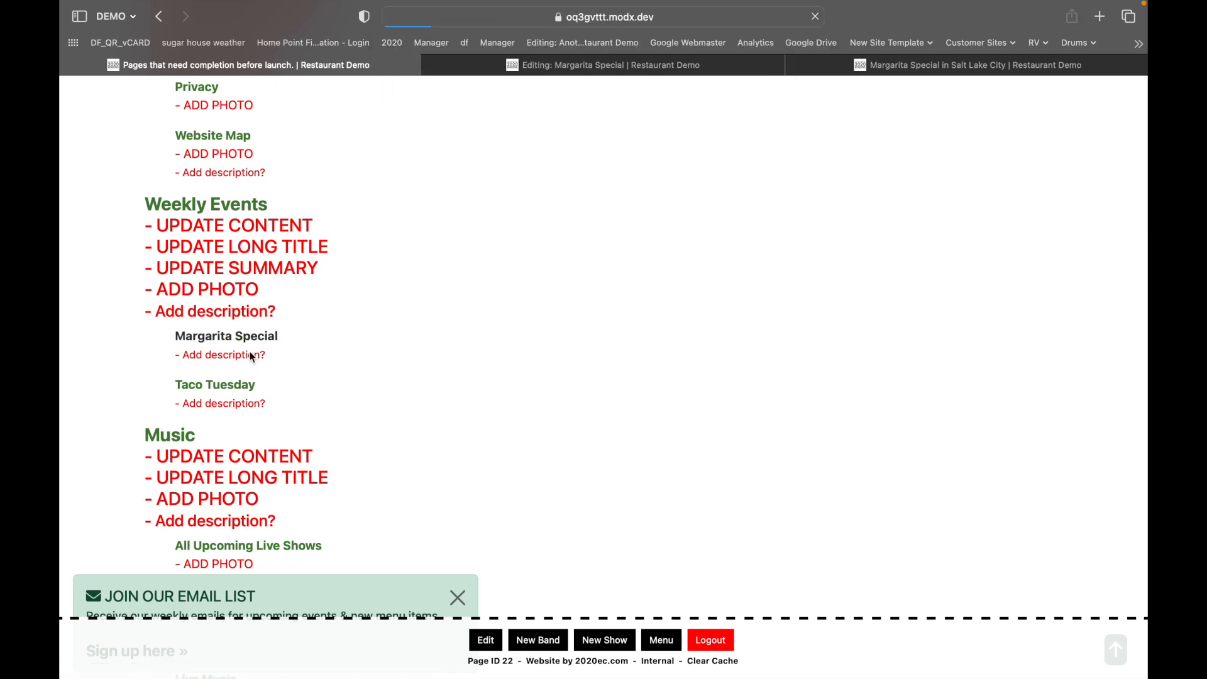
{"action": "scroll", "coordinate": [292, 326], "scroll_direction": "down", "scroll_amount": 5}
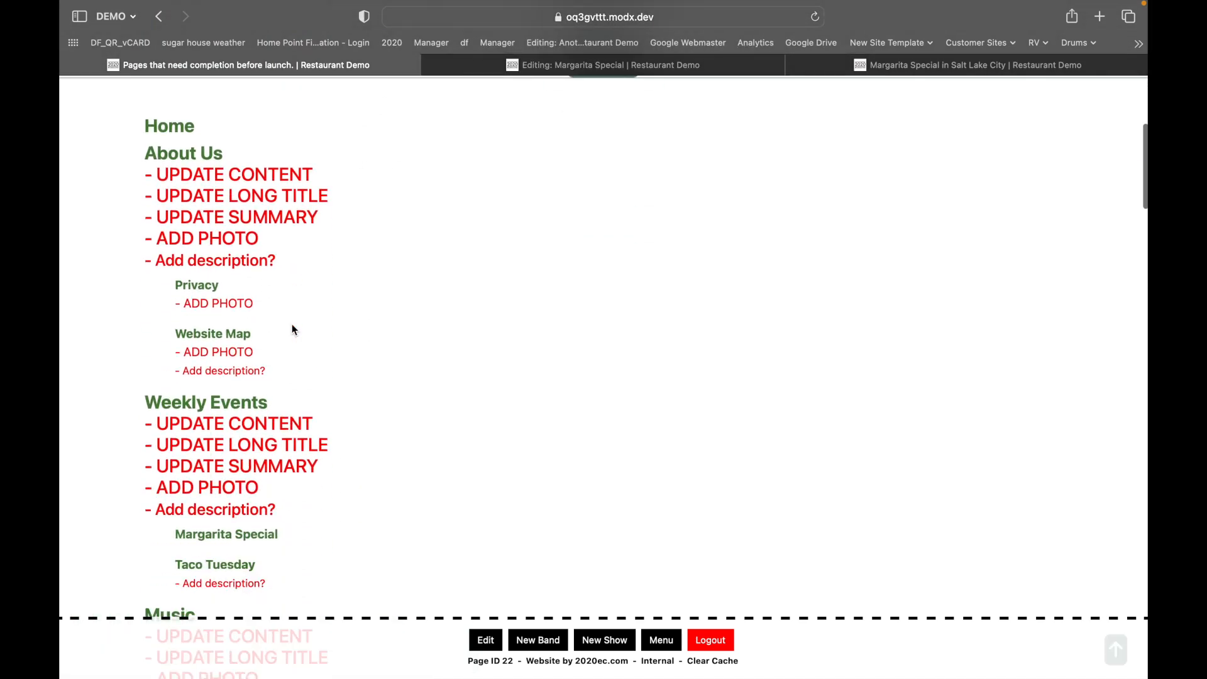
{"action": "scroll", "coordinate": [276, 369], "scroll_direction": "down", "scroll_amount": 3}
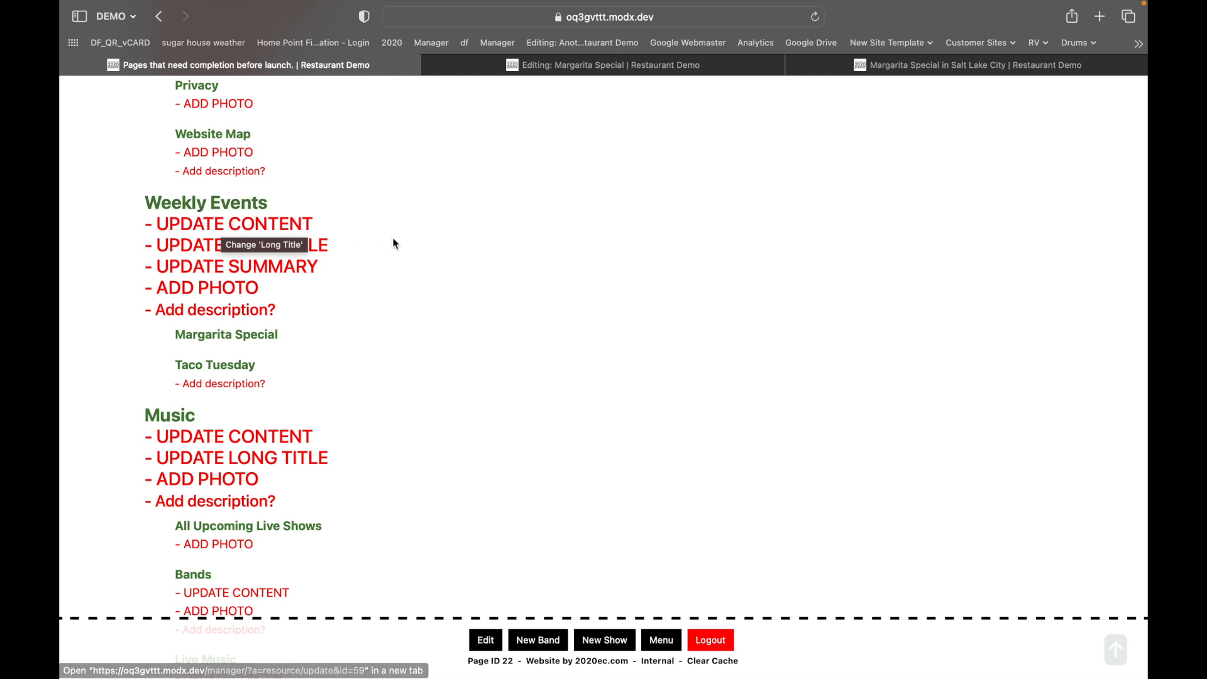
Step: Open the Weekly Events page for editing in a new tab and select the placeholder content among its document fields
{"action": "left_click", "coordinate": [235, 297], "text": "super"}
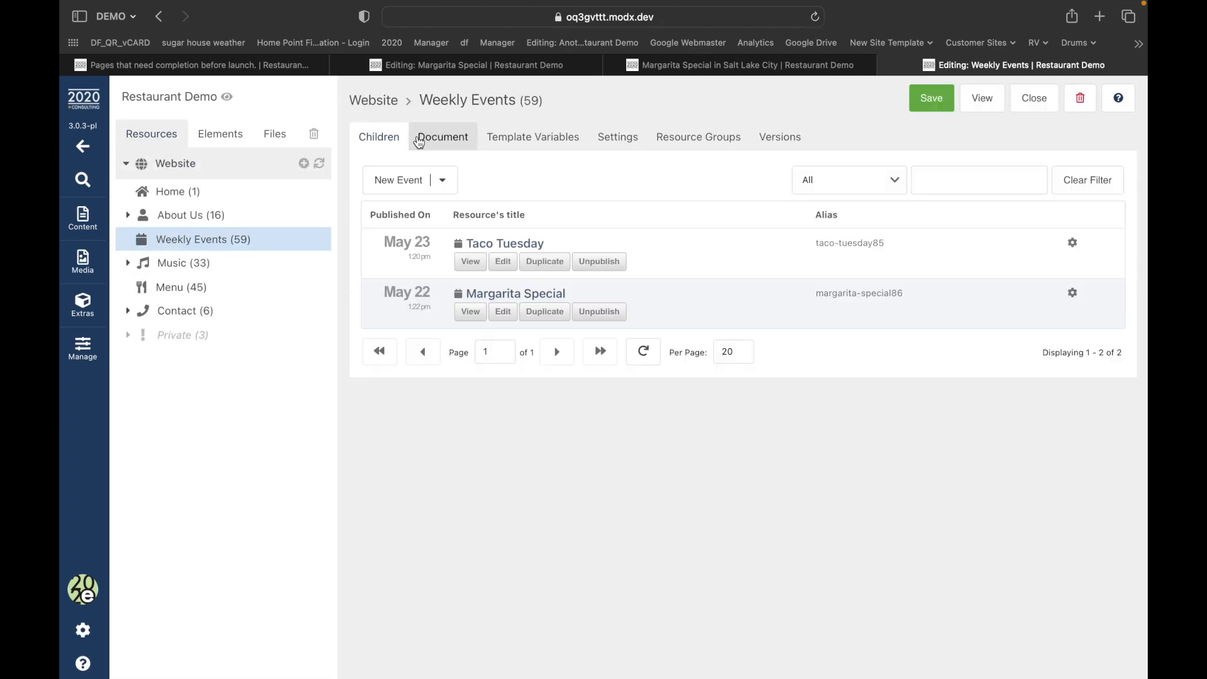
{"action": "left_click", "coordinate": [418, 142]}
{"action": "triple_click", "coordinate": [538, 446]}
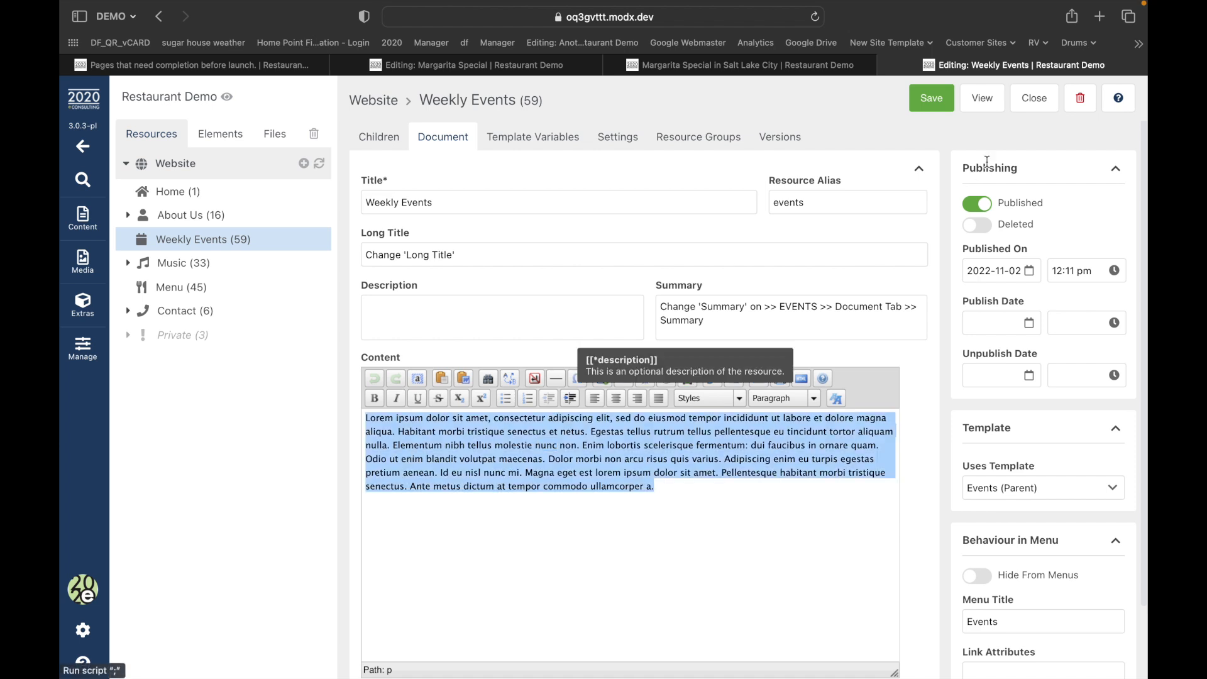
Step: View the live Weekly Events page and check where its summary, long title and content placeholders appear
{"action": "left_click", "coordinate": [982, 99]}
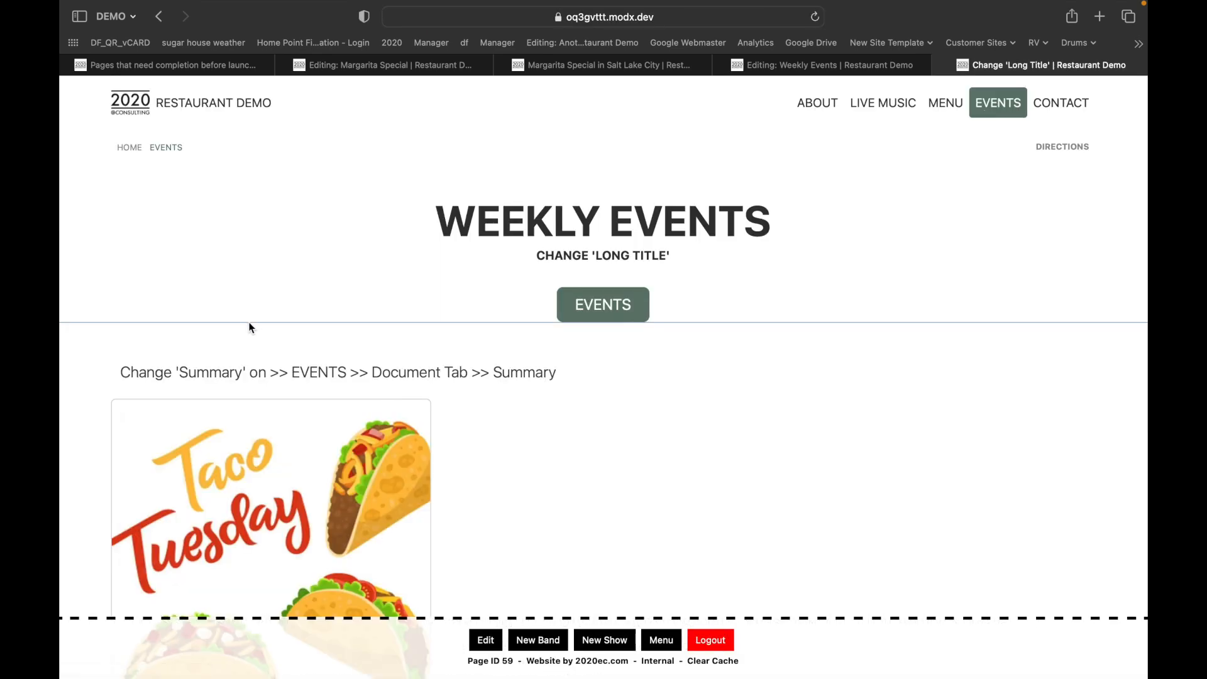
{"action": "left_click_drag", "start_coordinate": [146, 363], "coordinate": [479, 361]}
{"action": "scroll", "coordinate": [480, 361], "scroll_direction": "down", "scroll_amount": 1}
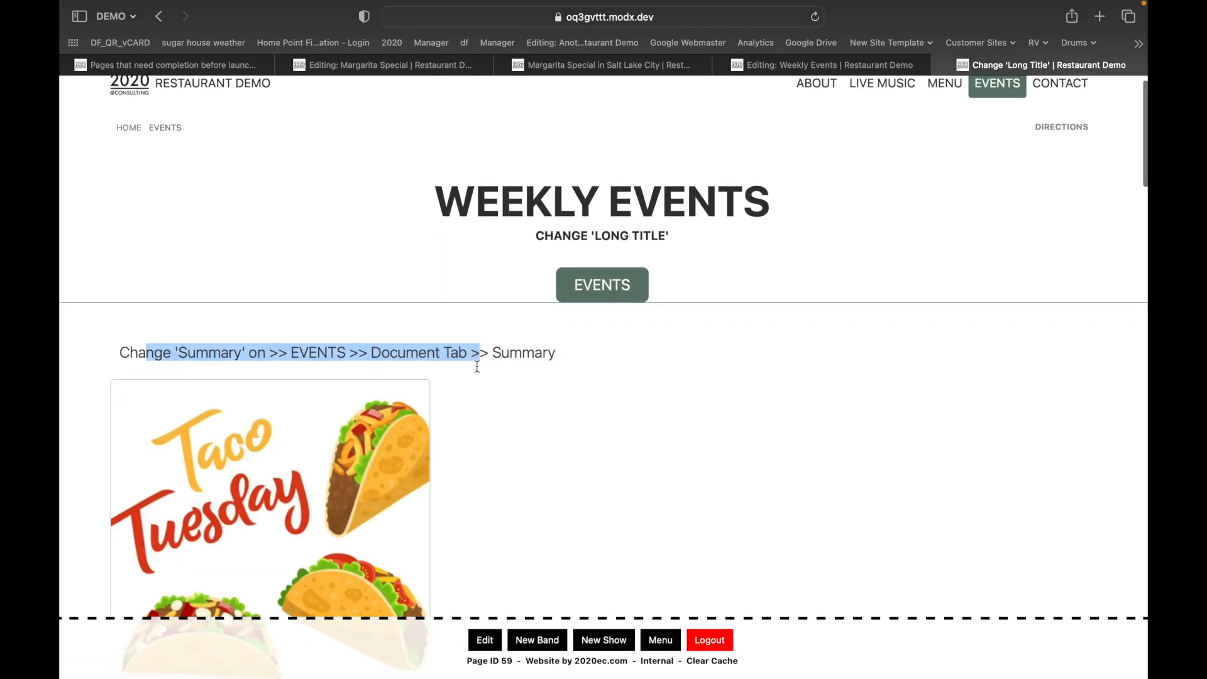
{"action": "left_click_drag", "start_coordinate": [530, 239], "coordinate": [697, 235]}
{"action": "scroll", "coordinate": [697, 235], "scroll_direction": "down", "scroll_amount": 10}
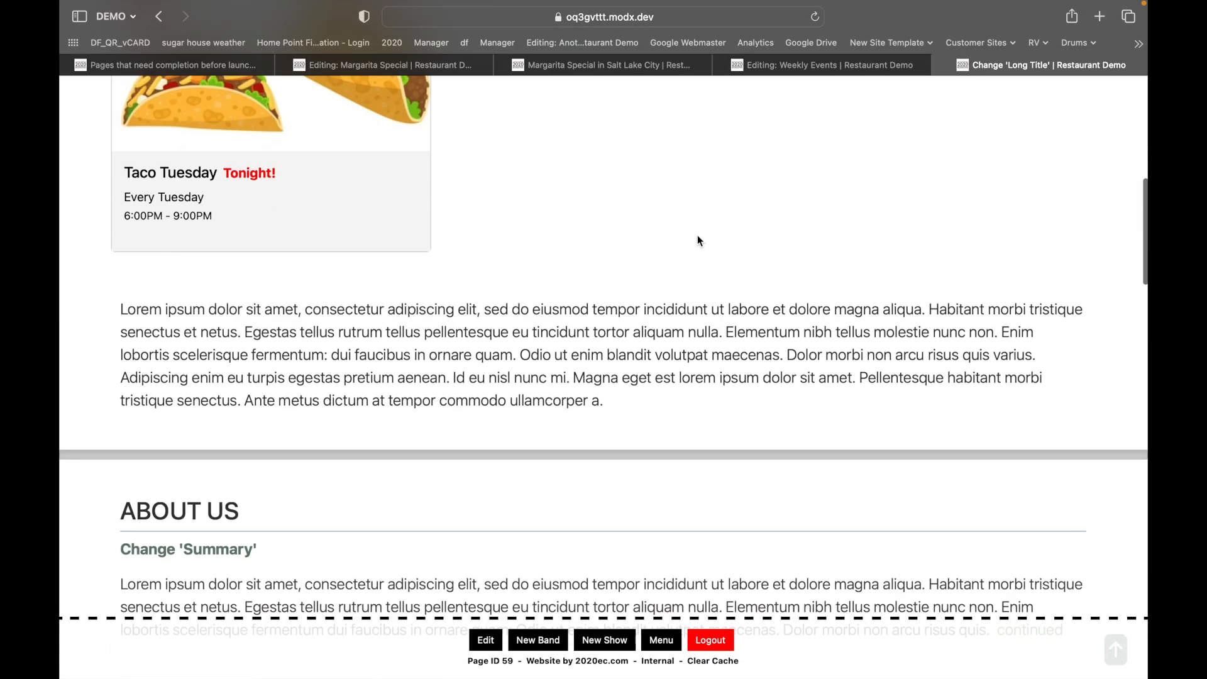
Step: Return to the Weekly Events editor and delete all of its placeholder content
{"action": "left_click", "coordinate": [791, 61]}
{"action": "left_click", "coordinate": [541, 501]}
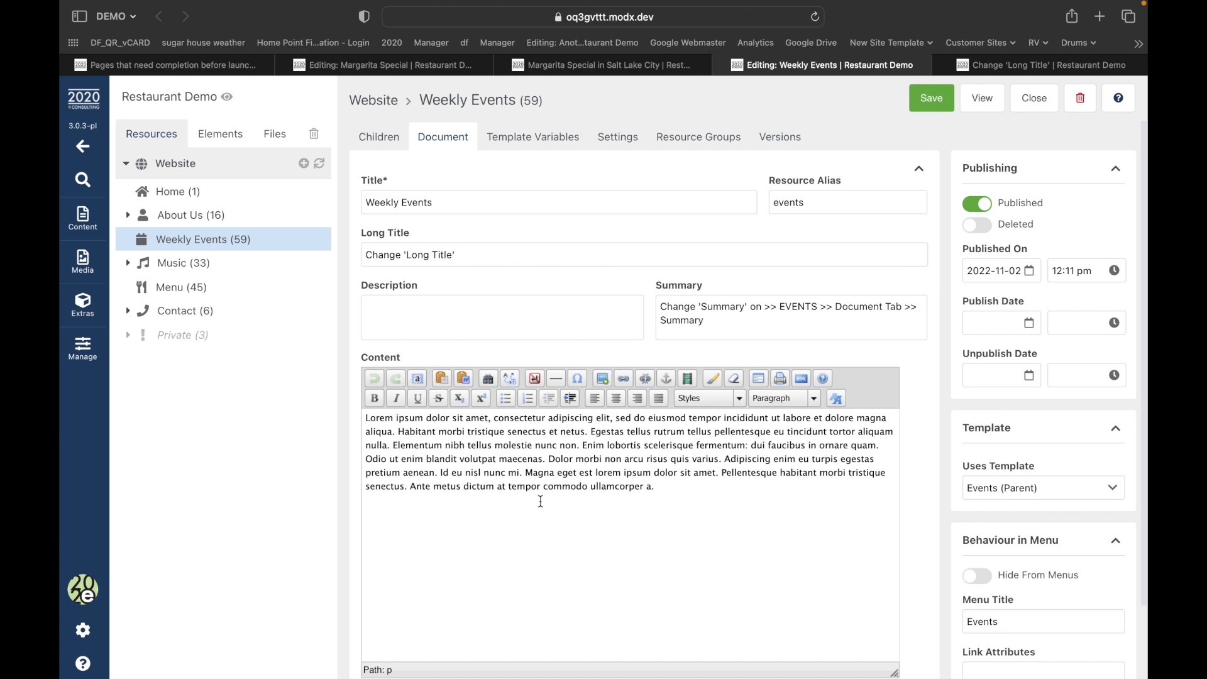
{"action": "key", "text": "super+a"}
{"action": "key", "text": "BackSpace"}
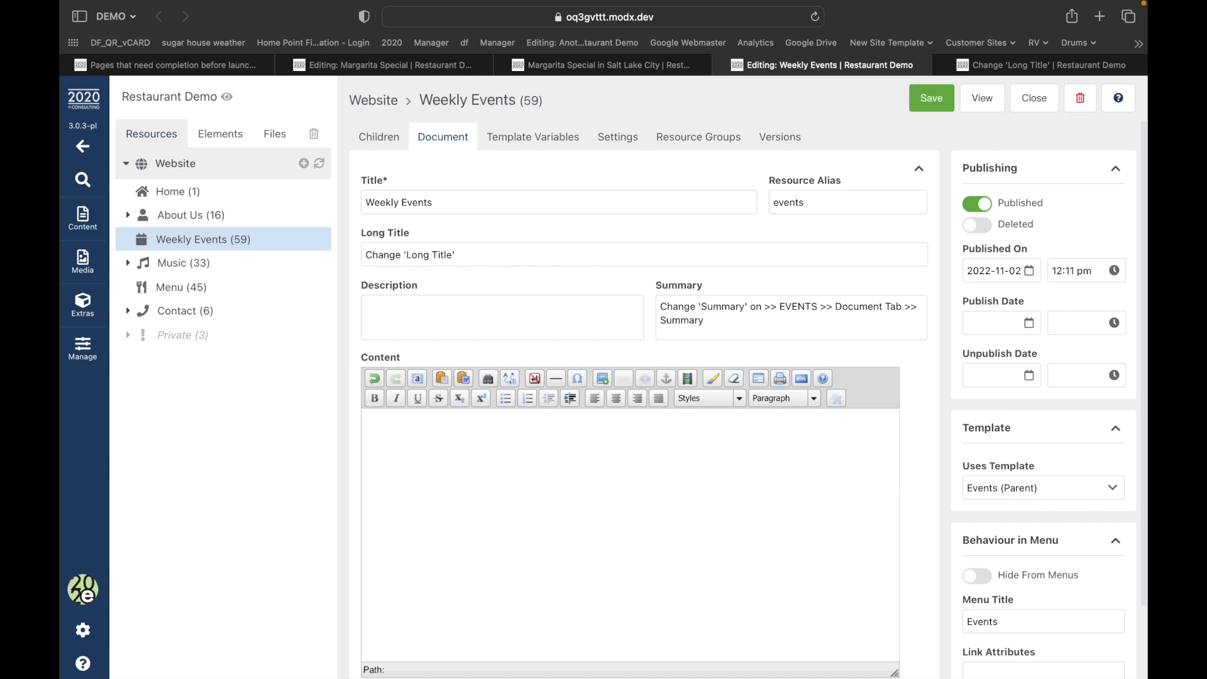
Step: Replace the Weekly Events summary with "Events & Specials" and save the page
{"action": "triple_click", "coordinate": [736, 323]}
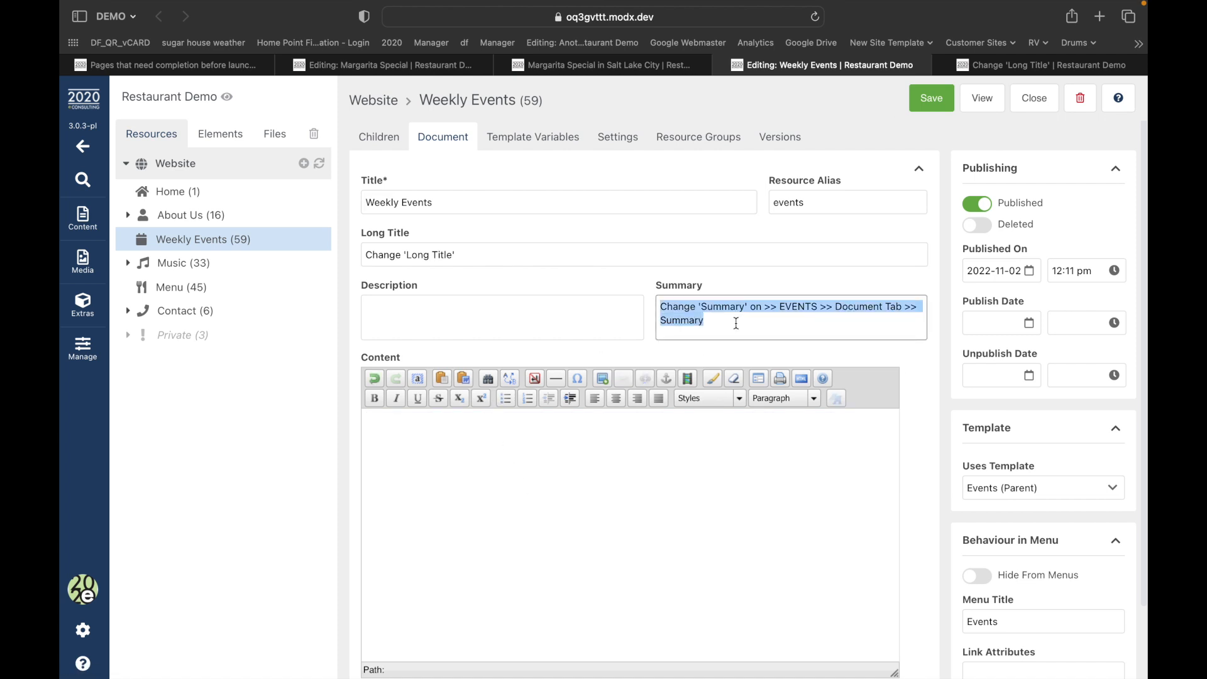
{"action": "type", "text": "Weekly Events & Specials"}
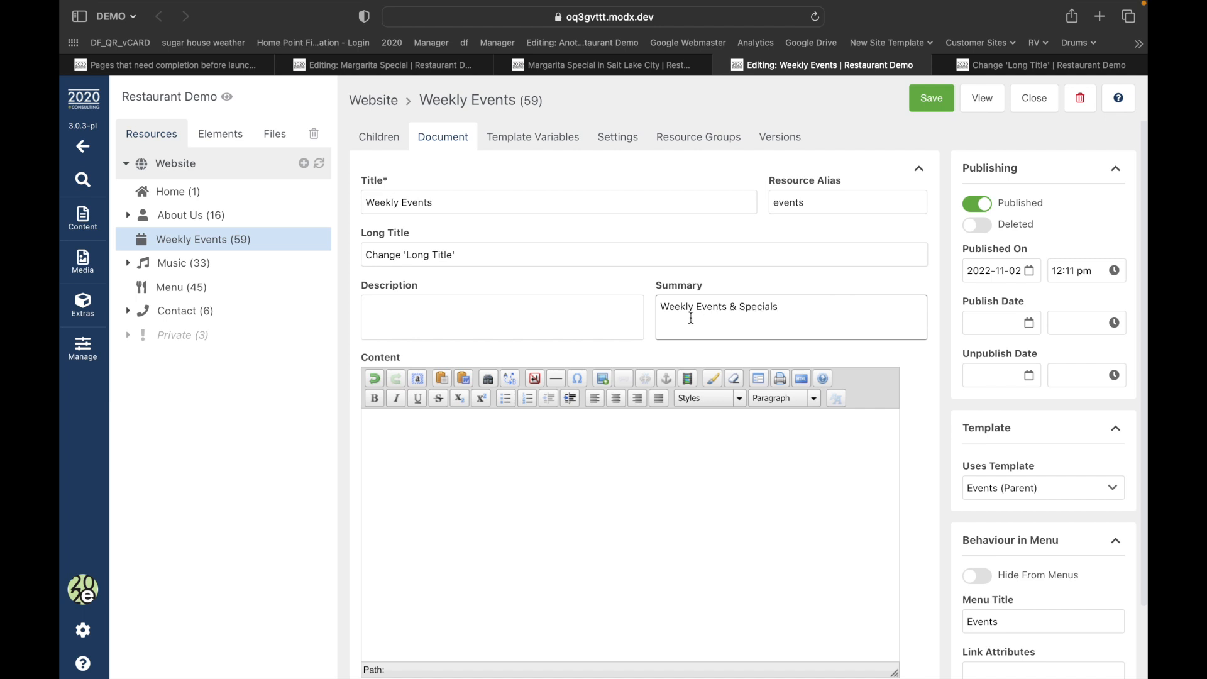
{"action": "left_click_drag", "start_coordinate": [696, 309], "coordinate": [579, 288]}
{"action": "key", "text": "BackSpace"}
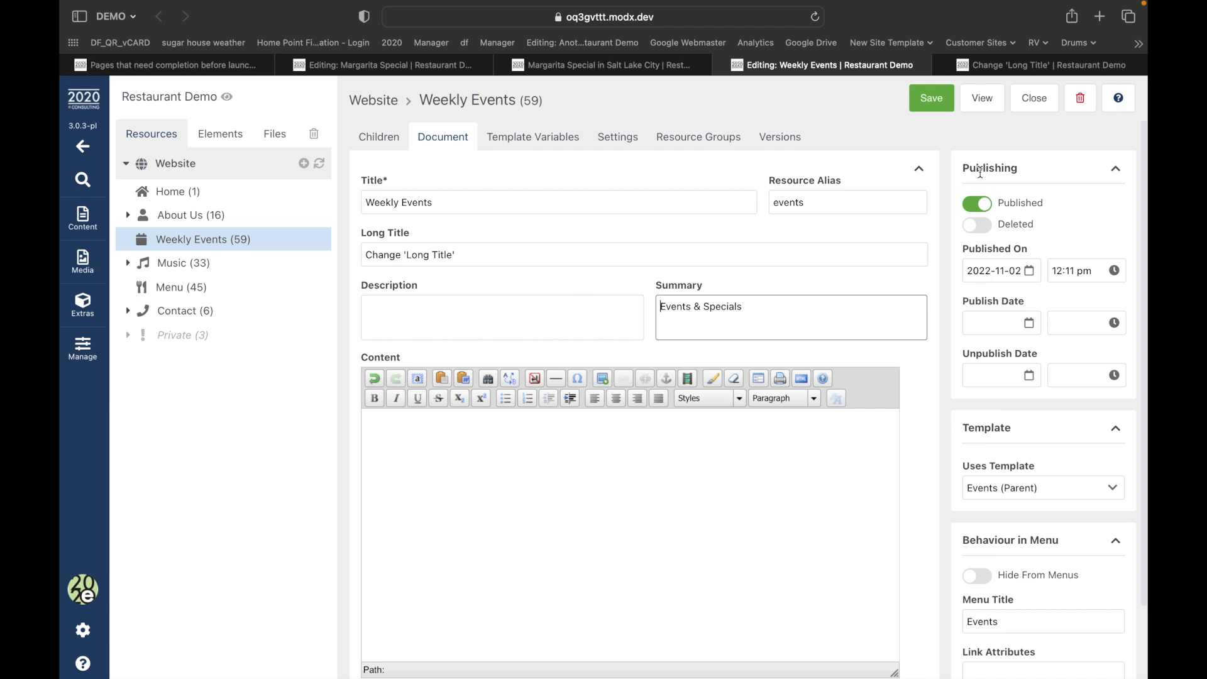
{"action": "left_click", "coordinate": [925, 103]}
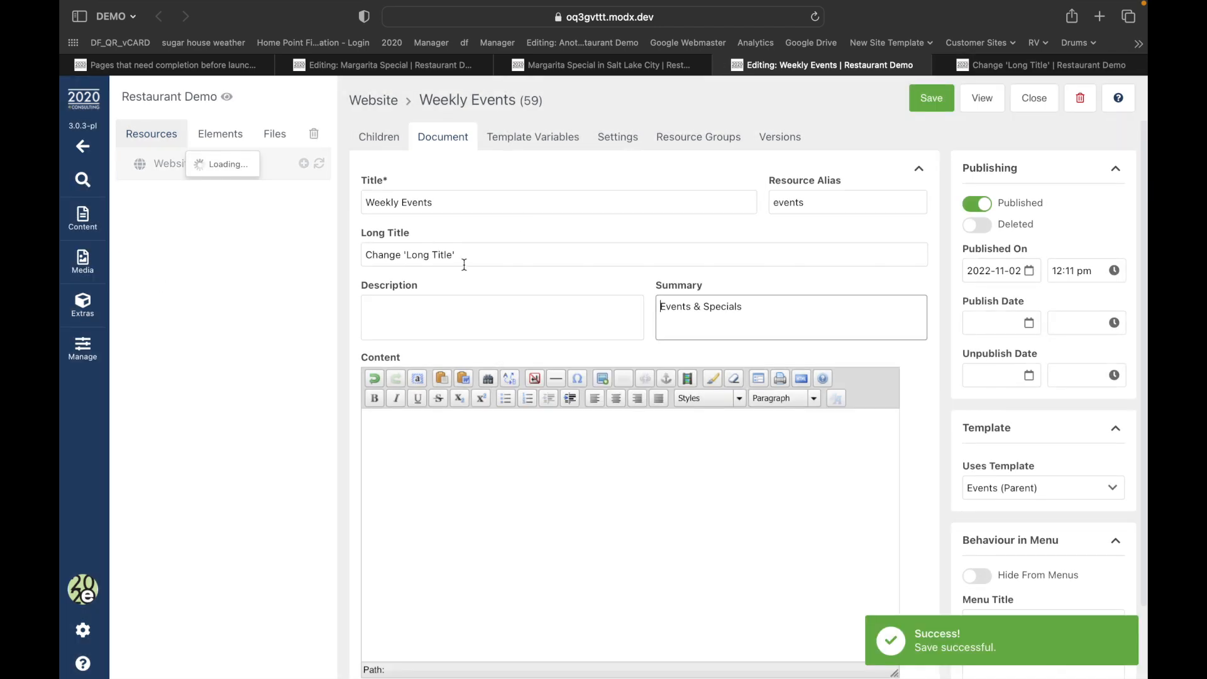
Step: Set the Weekly Events Long Title to "Events in Salt Lake City", save, and reload the live page to check it
{"action": "left_click", "coordinate": [474, 257]}
{"action": "key", "text": "super+a"}
{"action": "type", "text": "Eventt"}
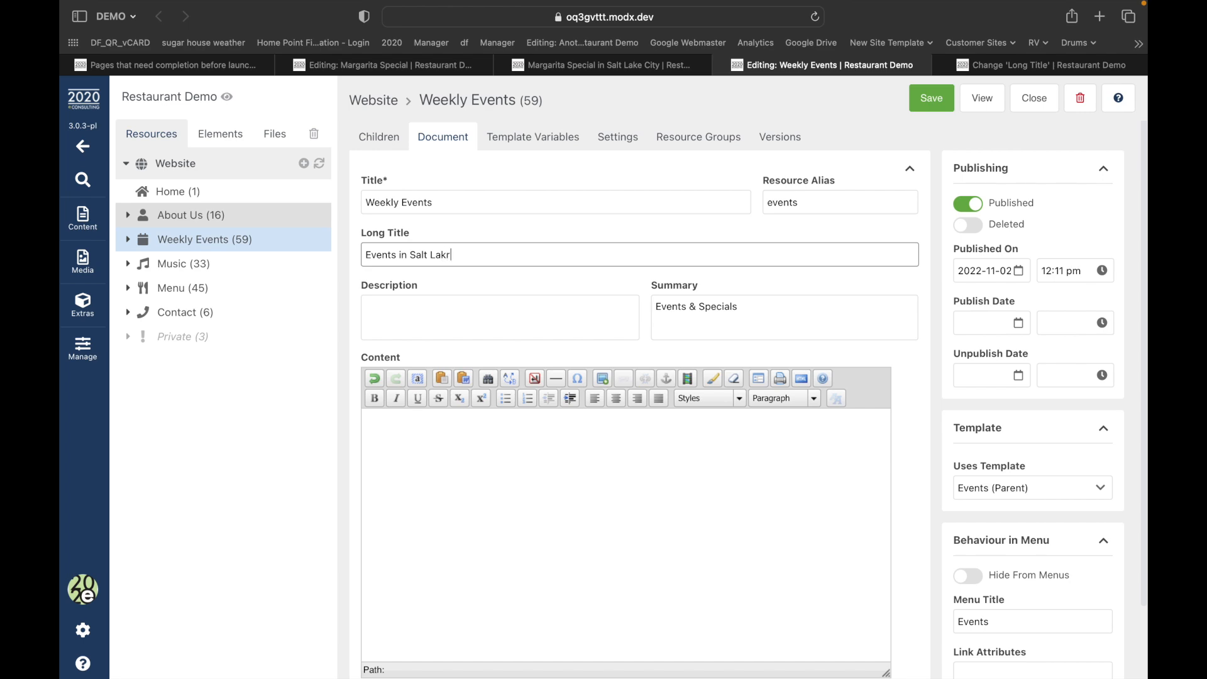
{"action": "left_click", "coordinate": [931, 98]}
{"action": "left_click", "coordinate": [981, 65]}
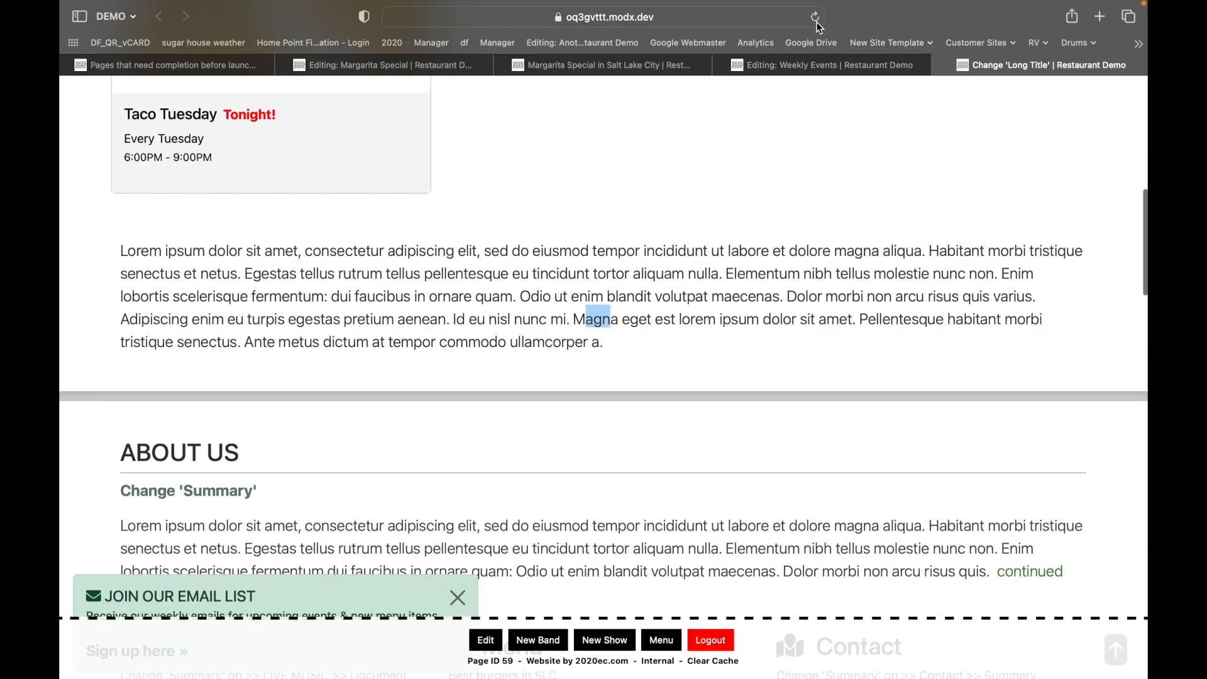
{"action": "key", "text": "super+r"}
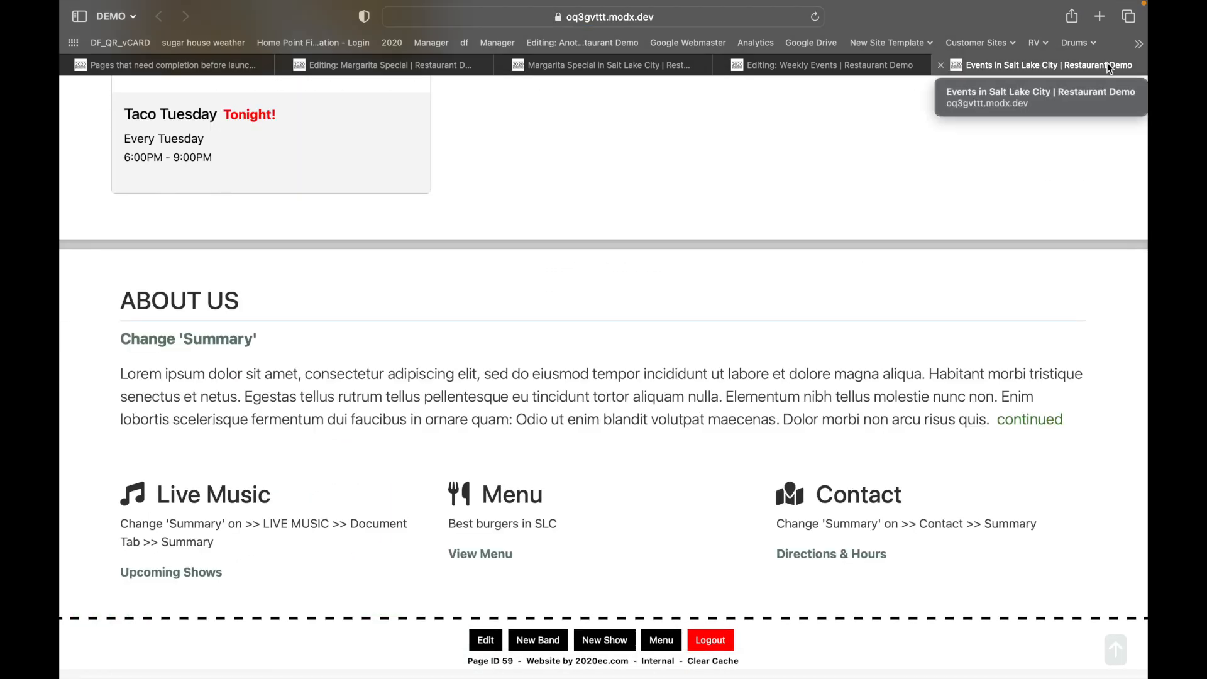
Step: Check the long title and summary on the live Weekly Events page, and open its Taco Tuesday event
{"action": "scroll", "coordinate": [786, 283], "scroll_direction": "up", "scroll_amount": 10}
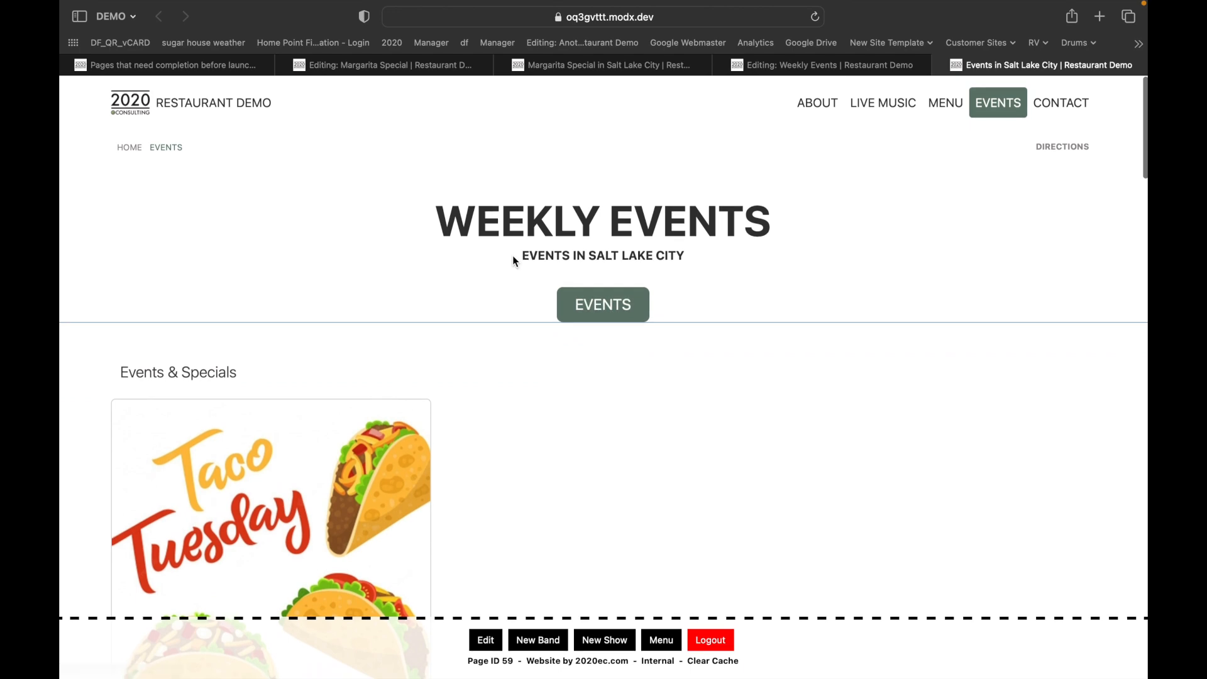
{"action": "scroll", "coordinate": [643, 259], "scroll_direction": "down", "scroll_amount": 5}
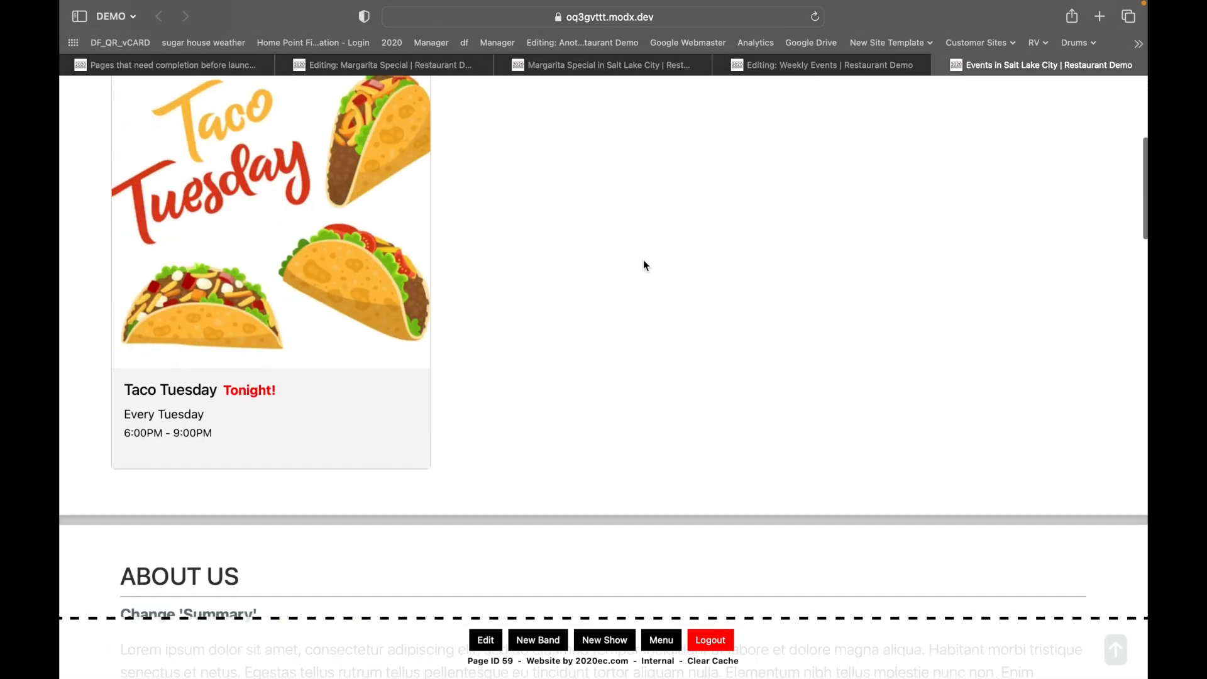
{"action": "scroll", "coordinate": [643, 259], "scroll_direction": "up", "scroll_amount": 2}
{"action": "left_click", "coordinate": [304, 175]}
Step: Reload the pre-launch checklist and review which items remain for Weekly Events
{"action": "left_click", "coordinate": [813, 70]}
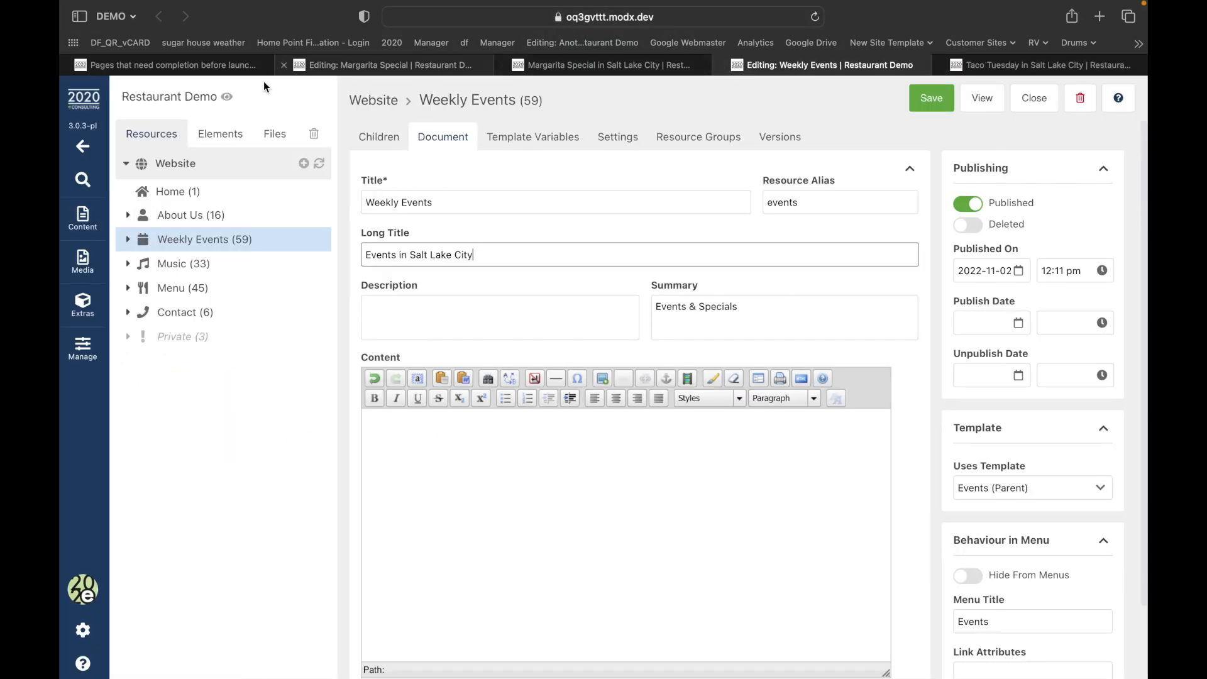
{"action": "left_click", "coordinate": [152, 69]}
{"action": "left_click", "coordinate": [613, 17]}
{"action": "key", "text": "Return"}
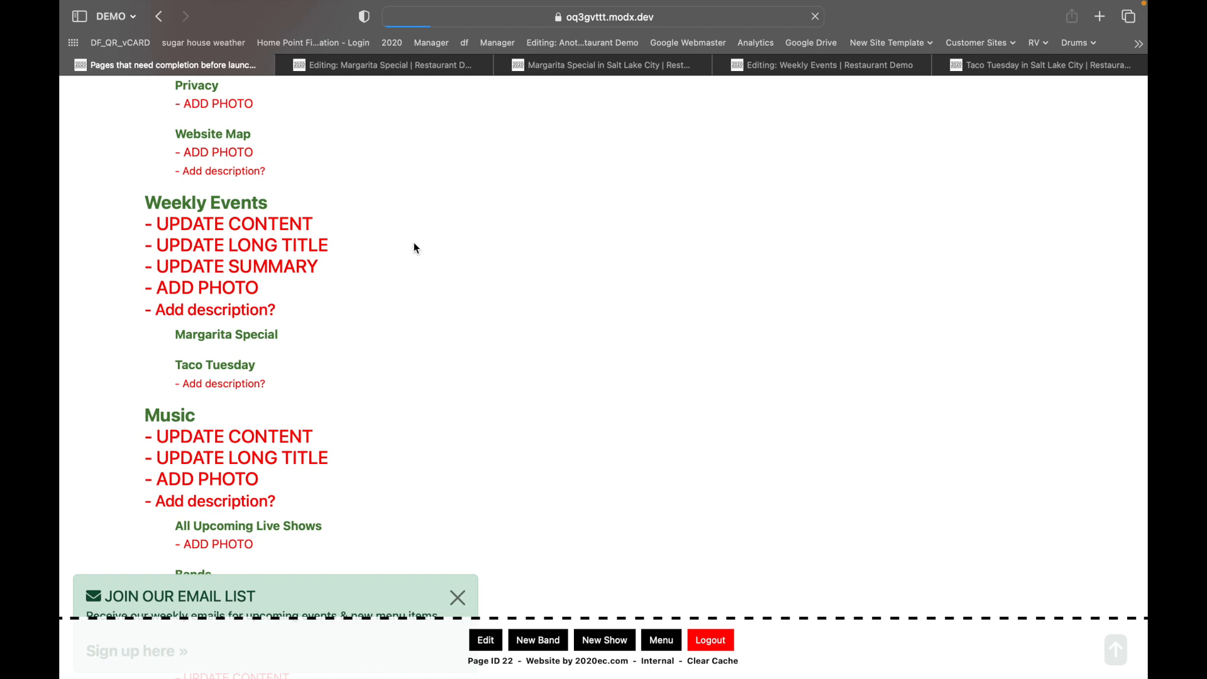
{"action": "scroll", "coordinate": [414, 248], "scroll_direction": "down", "scroll_amount": 7}
{"action": "scroll", "coordinate": [413, 248], "scroll_direction": "down", "scroll_amount": 2}
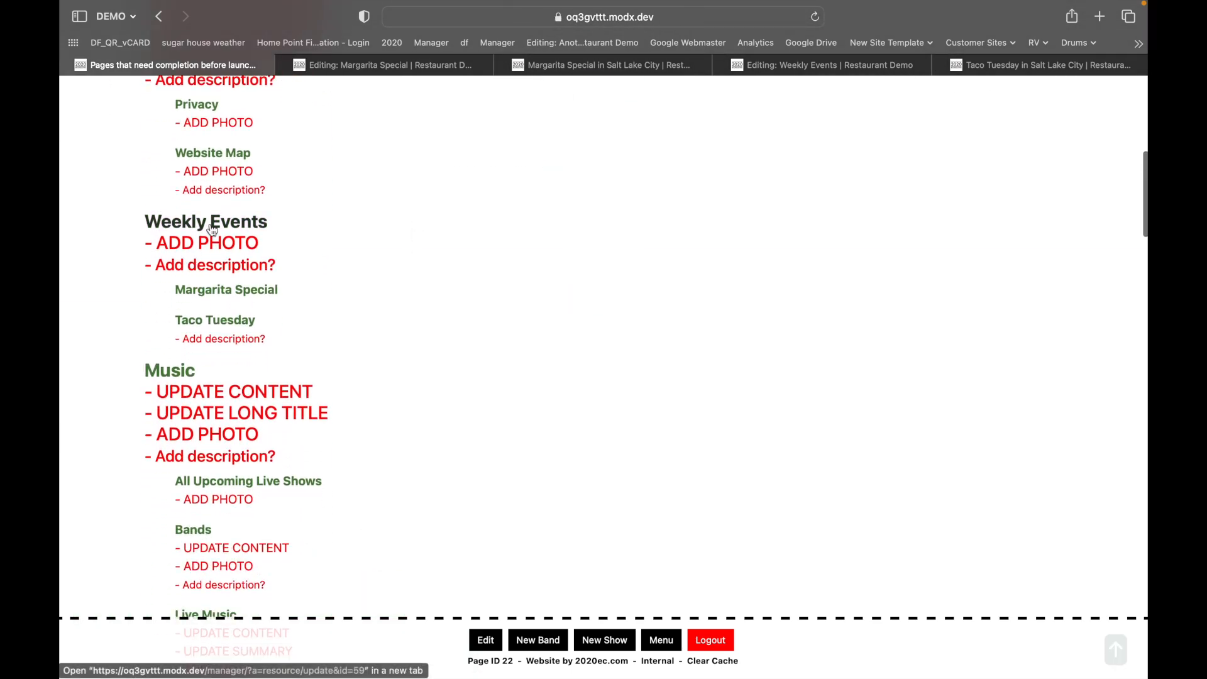
Step: Return to the Weekly Events editor and copy its Long Title, "Events in Salt Lake City", into the Description
{"action": "left_click", "coordinate": [812, 61]}
{"action": "left_click", "coordinate": [493, 307]}
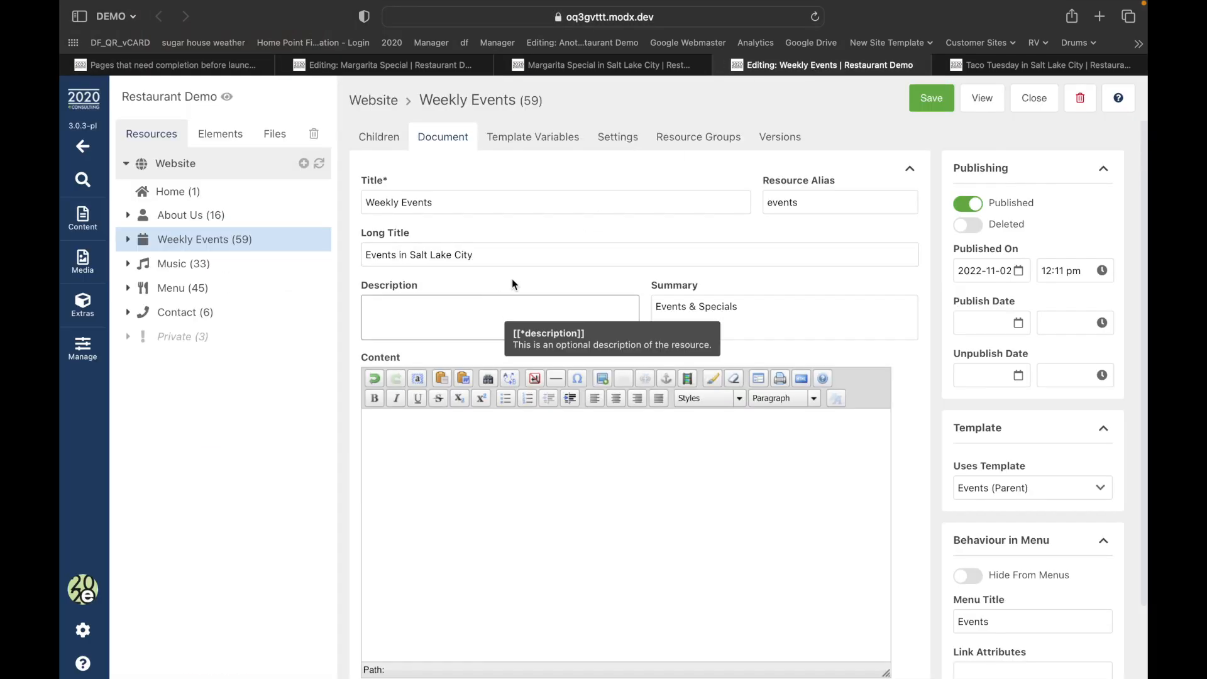
{"action": "triple_click", "coordinate": [507, 254]}
{"action": "key", "text": "super+c"}
{"action": "left_click", "coordinate": [487, 305]}
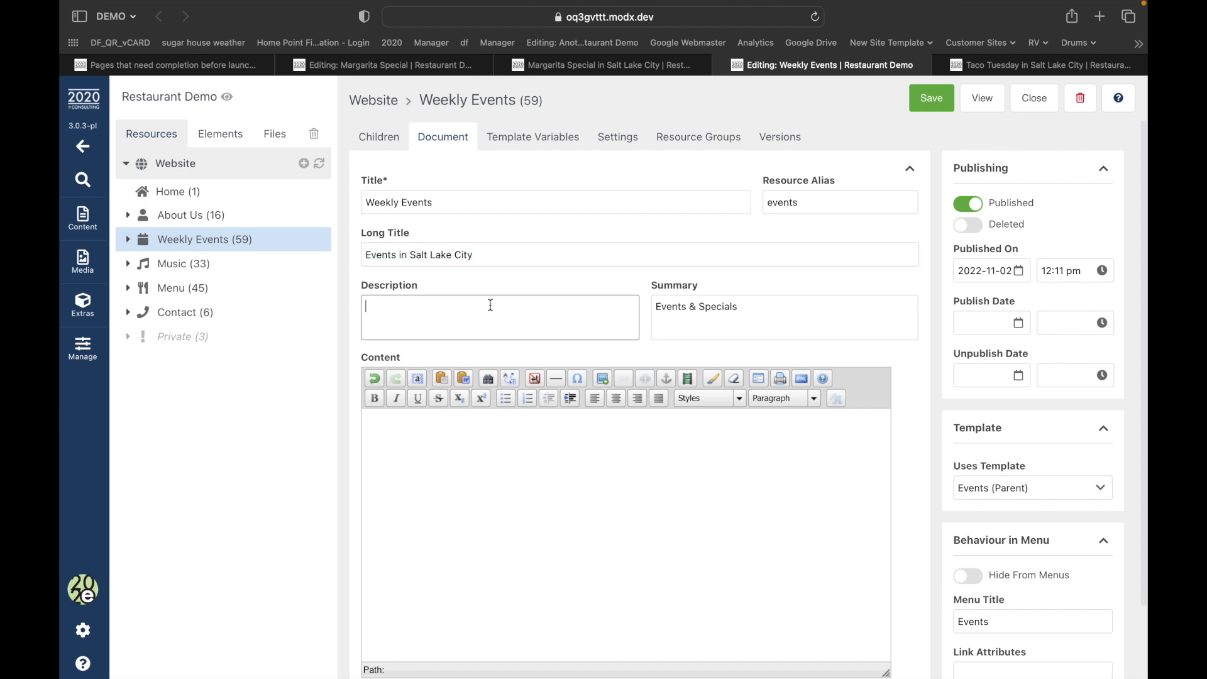
{"action": "key", "text": "super+v"}
Step: Set the Weekly Events MainPhoto to band.jpeg from the Images/Hero folder and save the page
{"action": "left_click", "coordinate": [525, 139]}
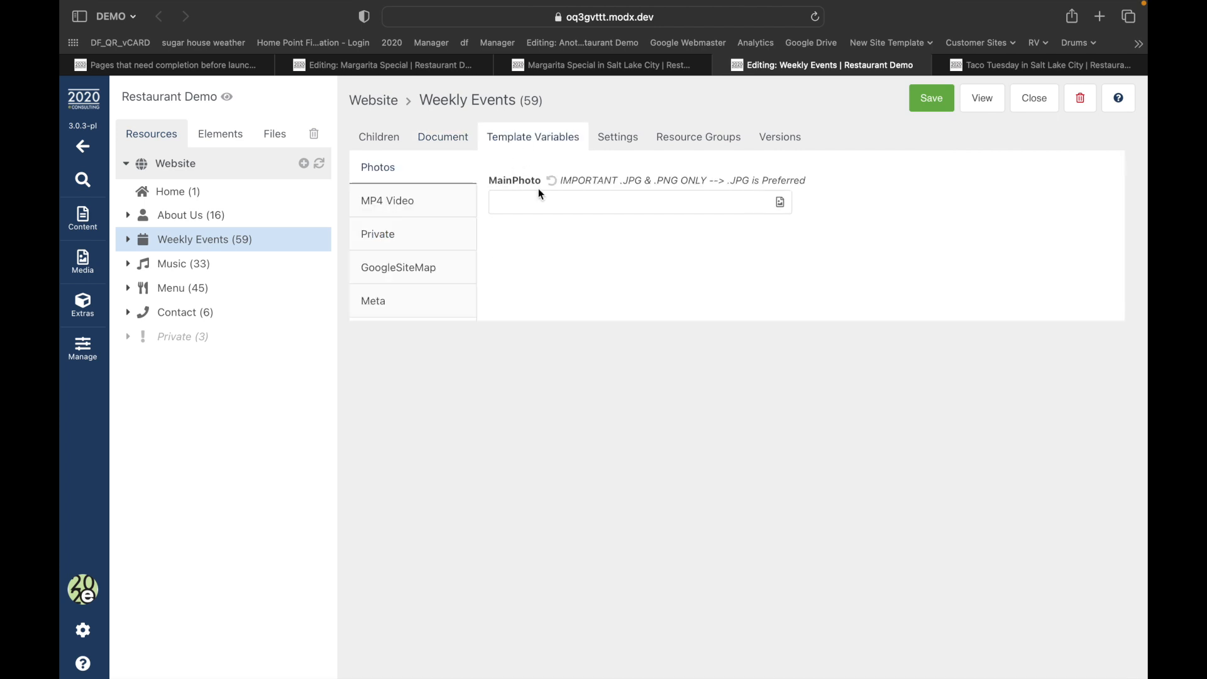
{"action": "left_click", "coordinate": [780, 202]}
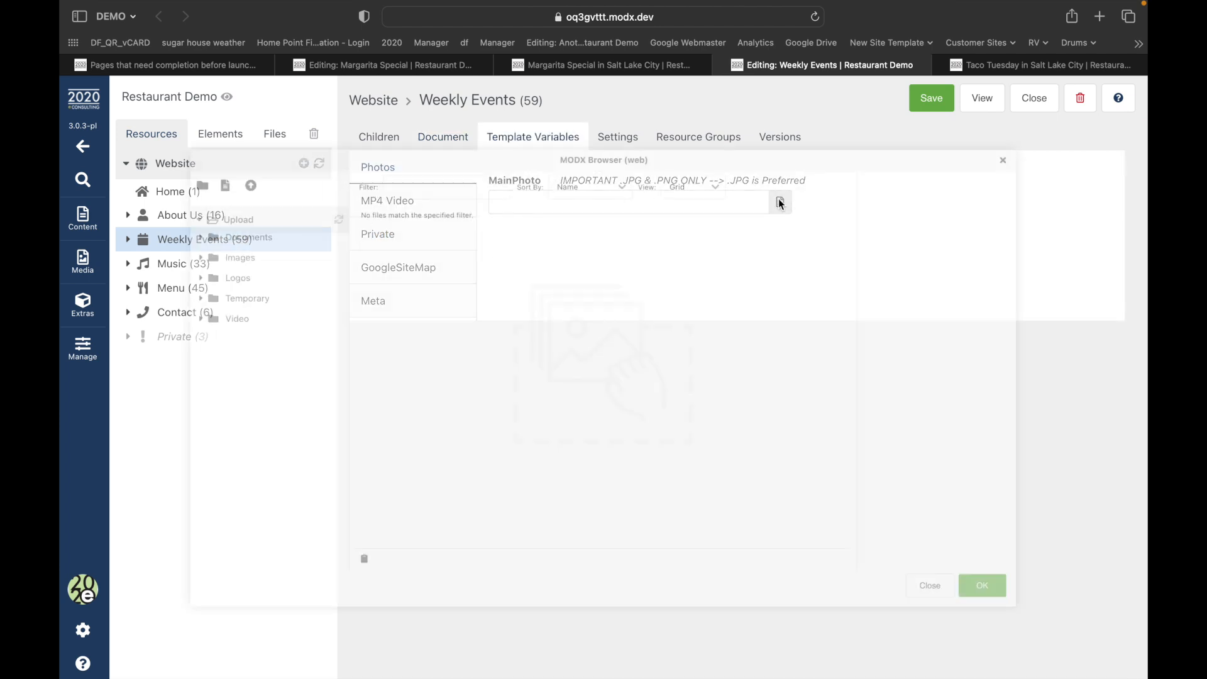
{"action": "left_click", "coordinate": [141, 275]}
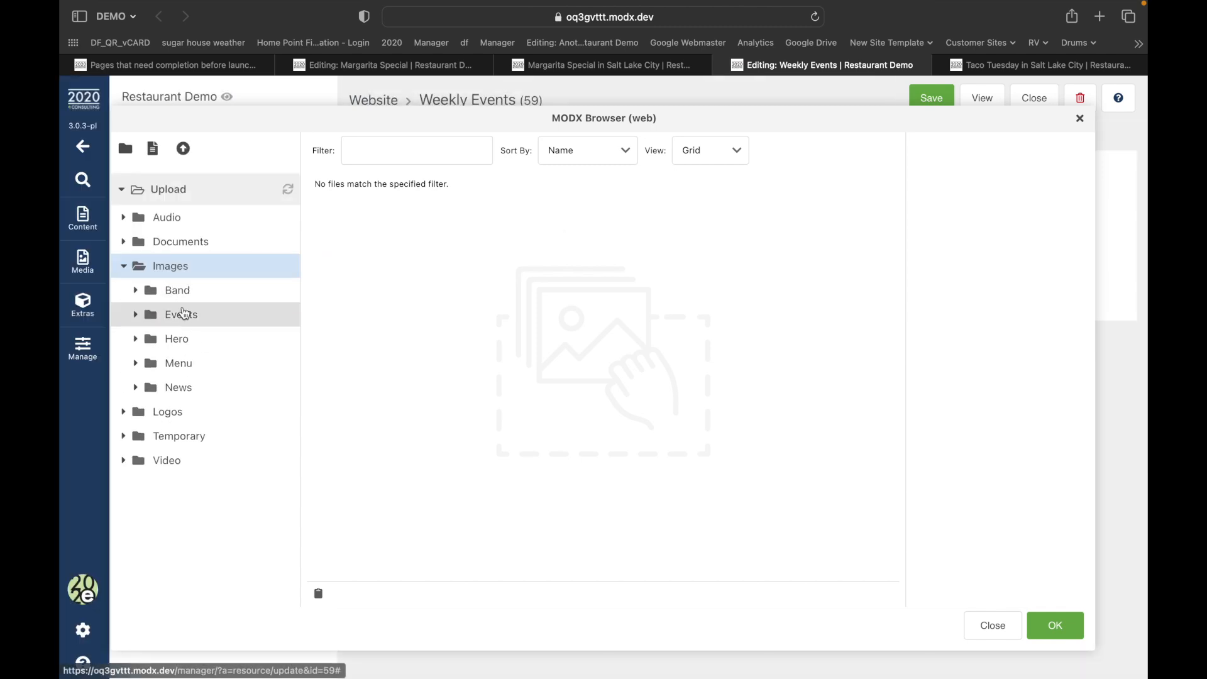
{"action": "left_click", "coordinate": [177, 339]}
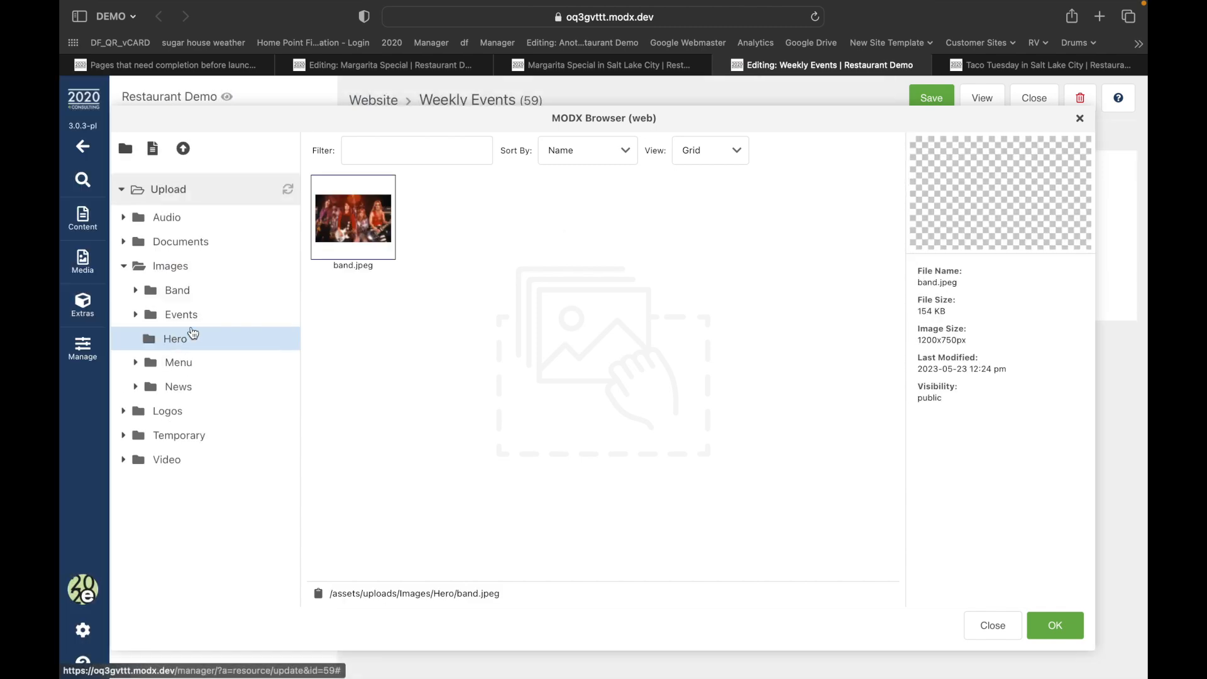
{"action": "double_click", "coordinate": [326, 238]}
{"action": "left_click", "coordinate": [933, 99]}
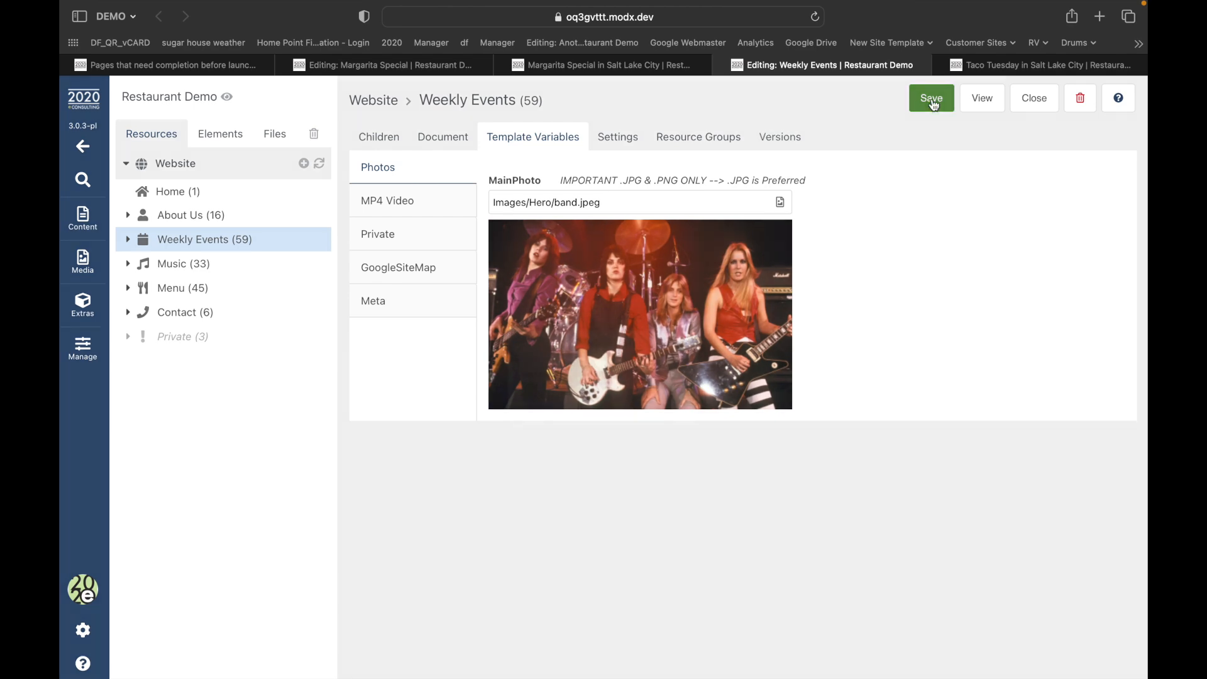
Step: Reload the pre-launch checklist and review the entries for Weekly Events and About Us
{"action": "left_click", "coordinate": [186, 60]}
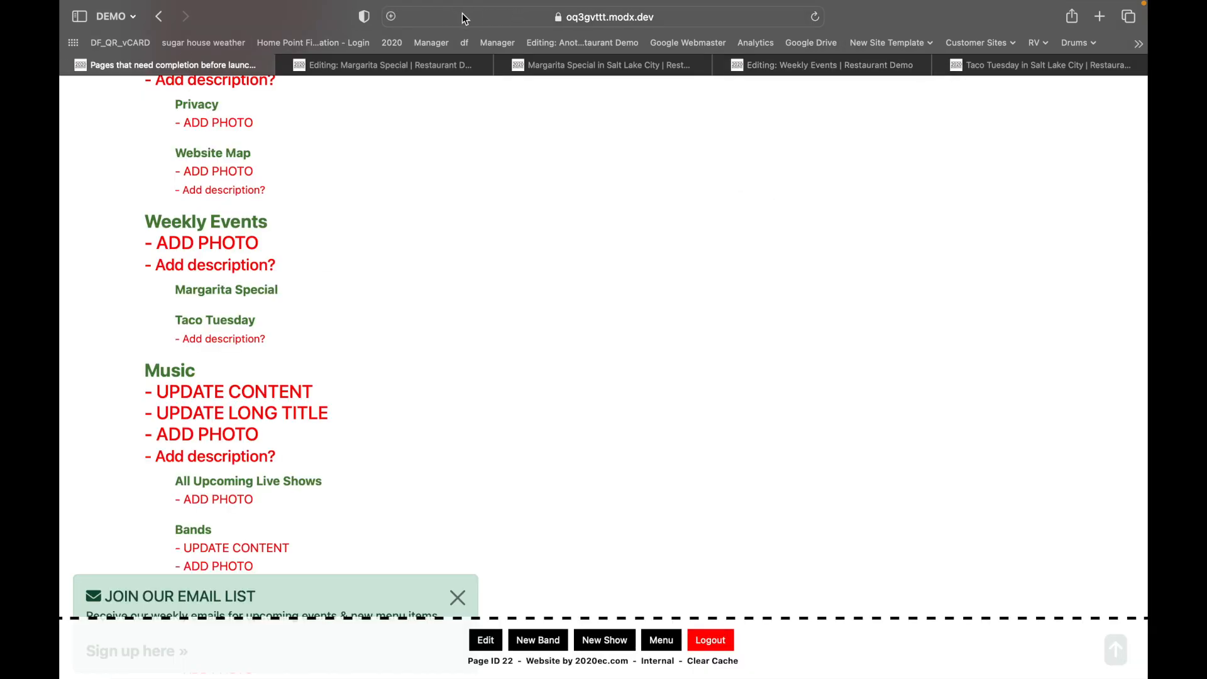
{"action": "left_click", "coordinate": [807, 21]}
{"action": "key", "text": "Return"}
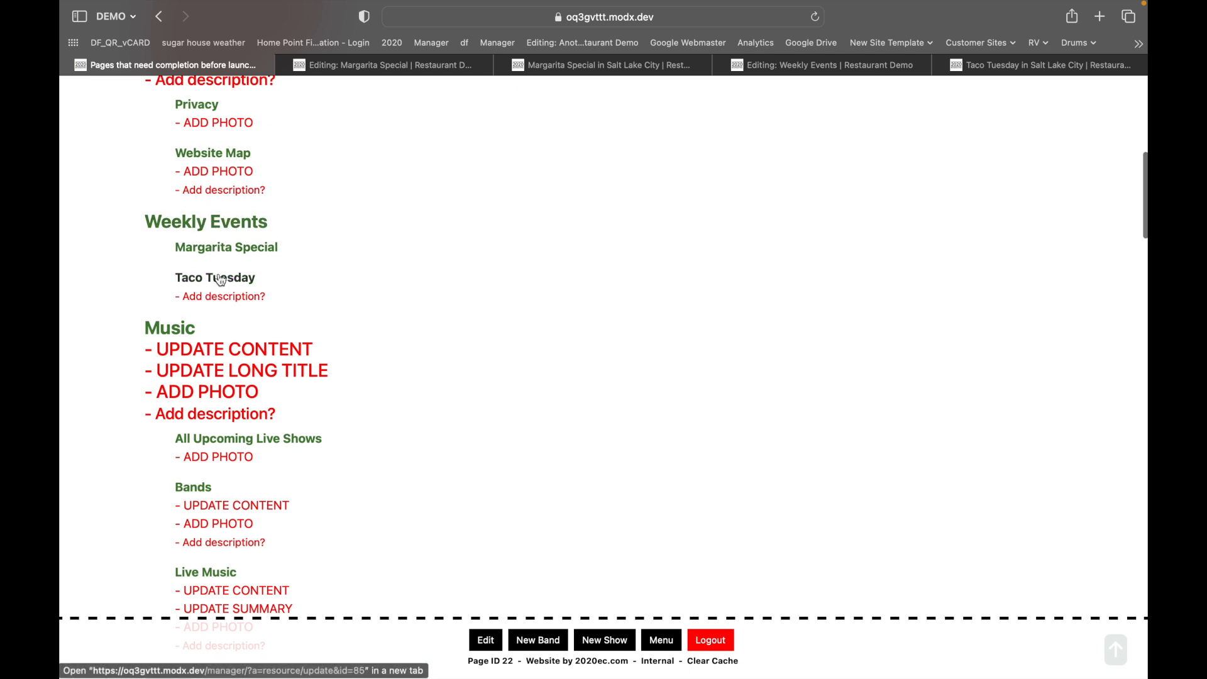
{"action": "scroll", "coordinate": [214, 286], "scroll_direction": "up", "scroll_amount": 5}
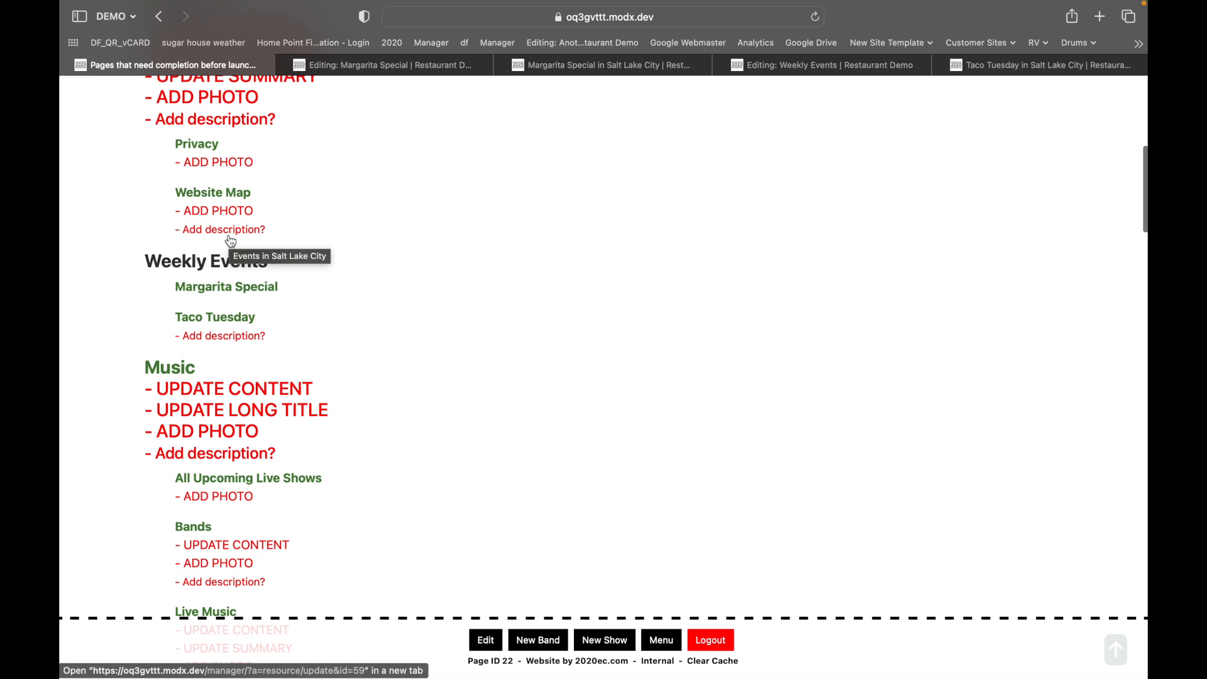
{"action": "scroll", "coordinate": [262, 247], "scroll_direction": "up", "scroll_amount": 2}
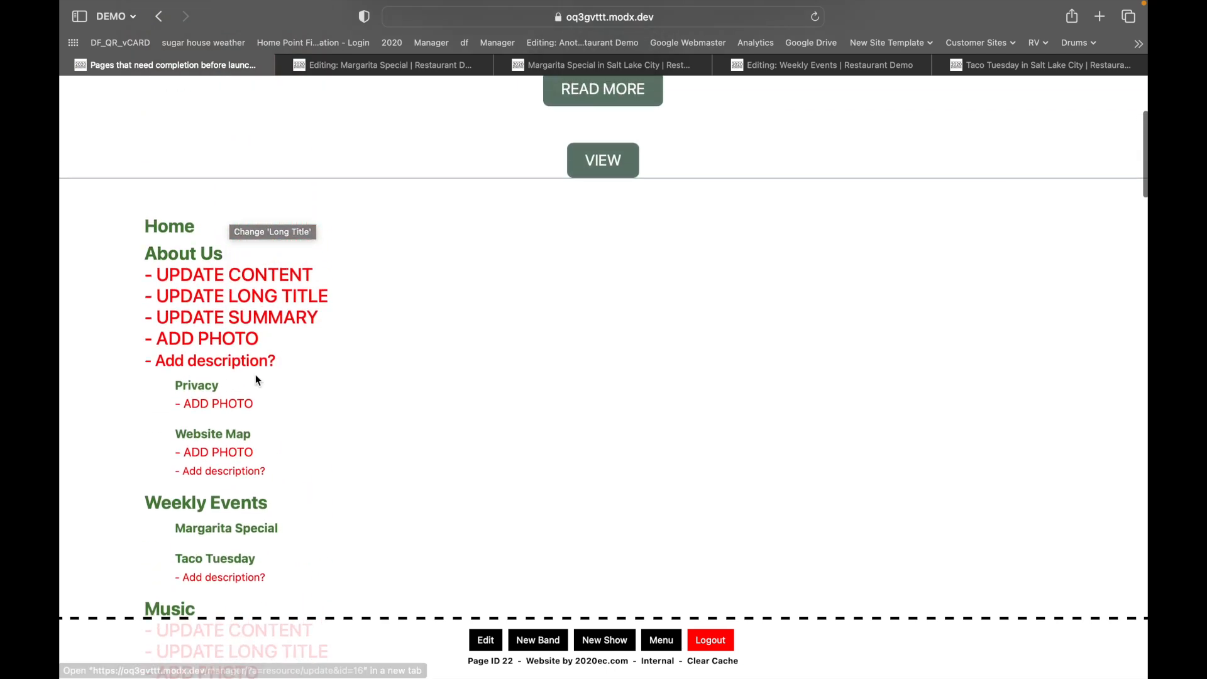
{"action": "scroll", "coordinate": [255, 375], "scroll_direction": "down", "scroll_amount": 1}
{"action": "scroll", "coordinate": [226, 188], "scroll_direction": "down", "scroll_amount": 2}
Step: Open the About Us page for editing from the checklist and delete all of its placeholder content
{"action": "left_click", "coordinate": [227, 131], "text": "super"}
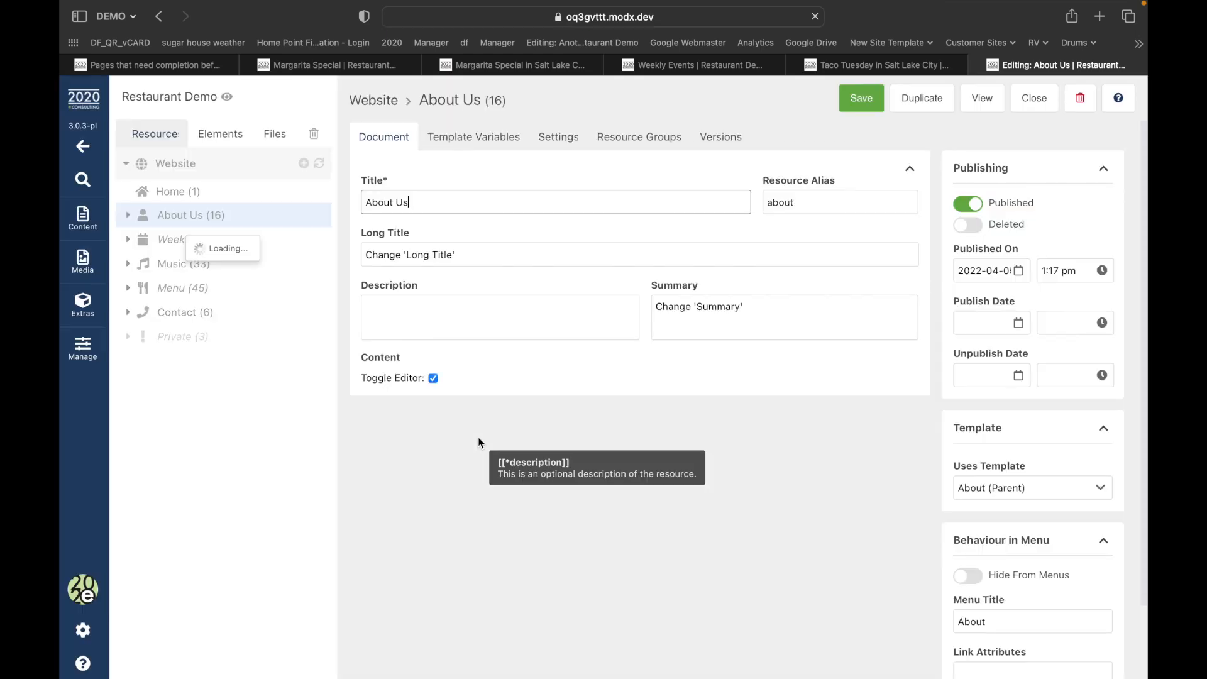
{"action": "key", "text": "super+a"}
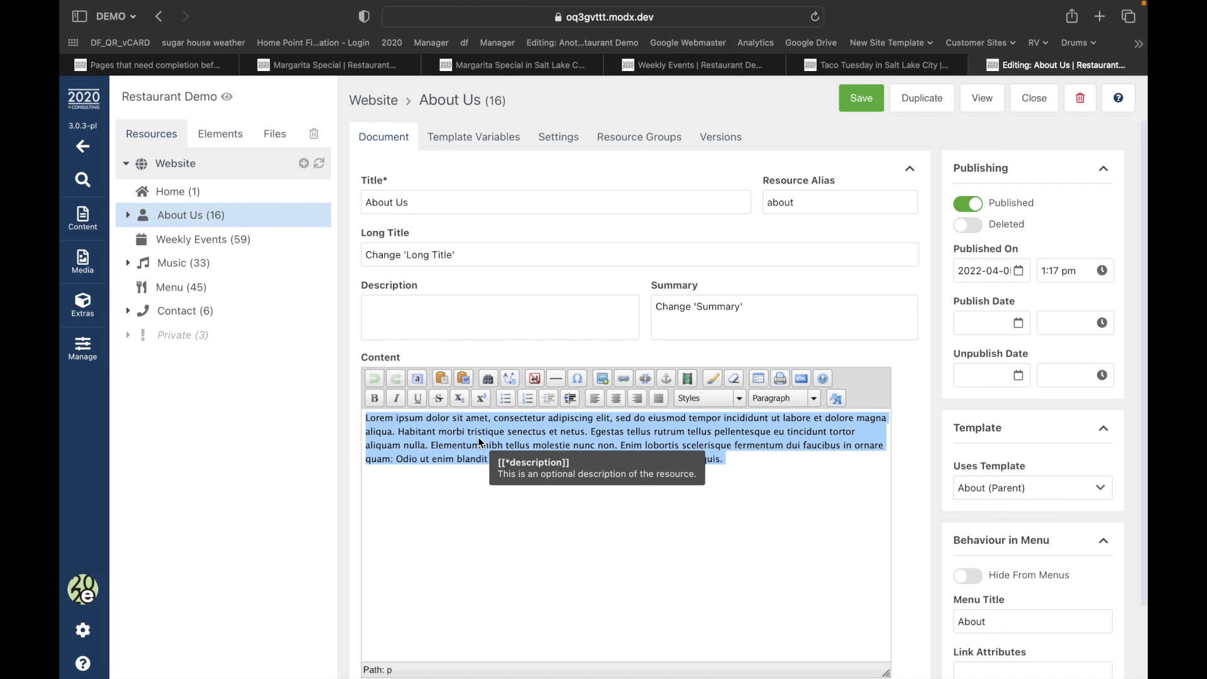
{"action": "key", "text": "BackSpace"}
Step: Set the About Us Summary and Long Title to "About Demo" and the Description to "Demo website", and save
{"action": "triple_click", "coordinate": [710, 306]}
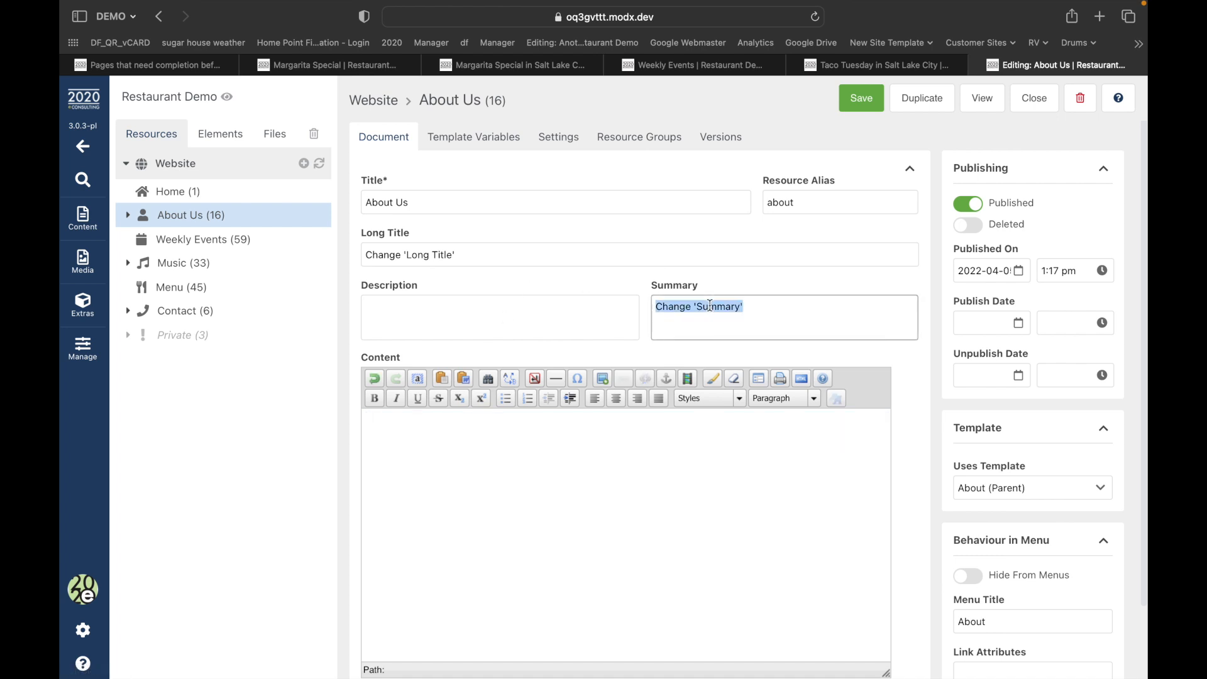
{"action": "type", "text": "About Demo"}
{"action": "left_click", "coordinate": [549, 295]}
{"action": "type", "text": "Demo website"}
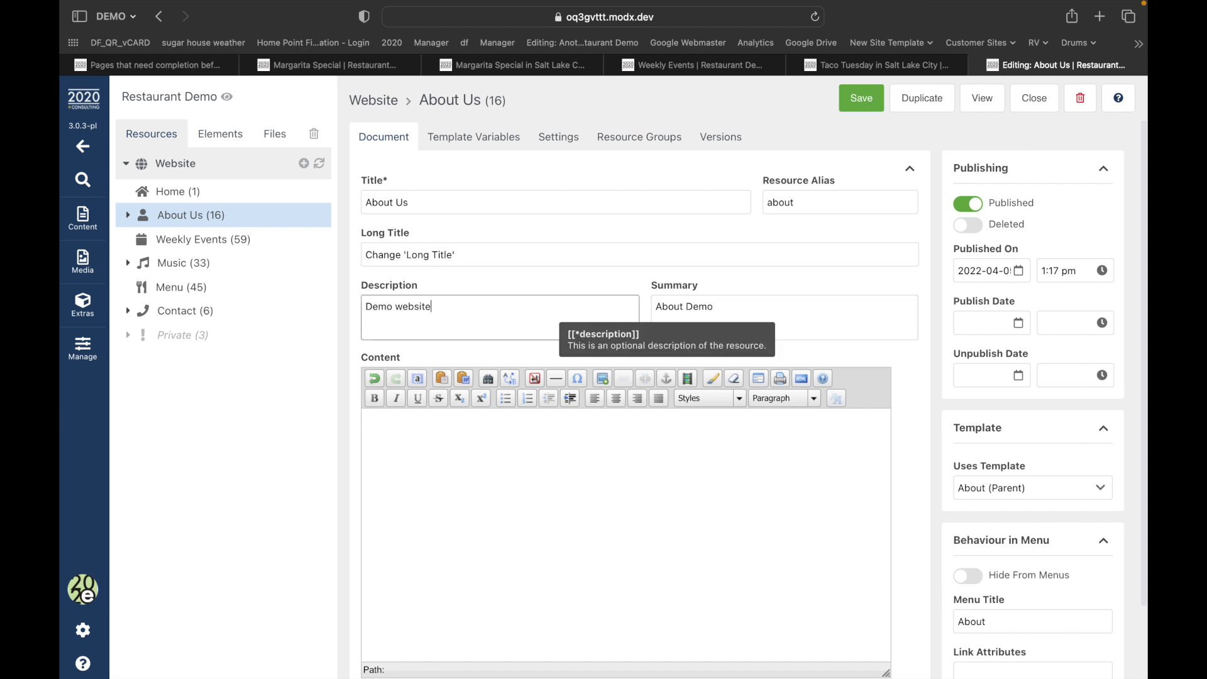
{"action": "triple_click", "coordinate": [570, 252]}
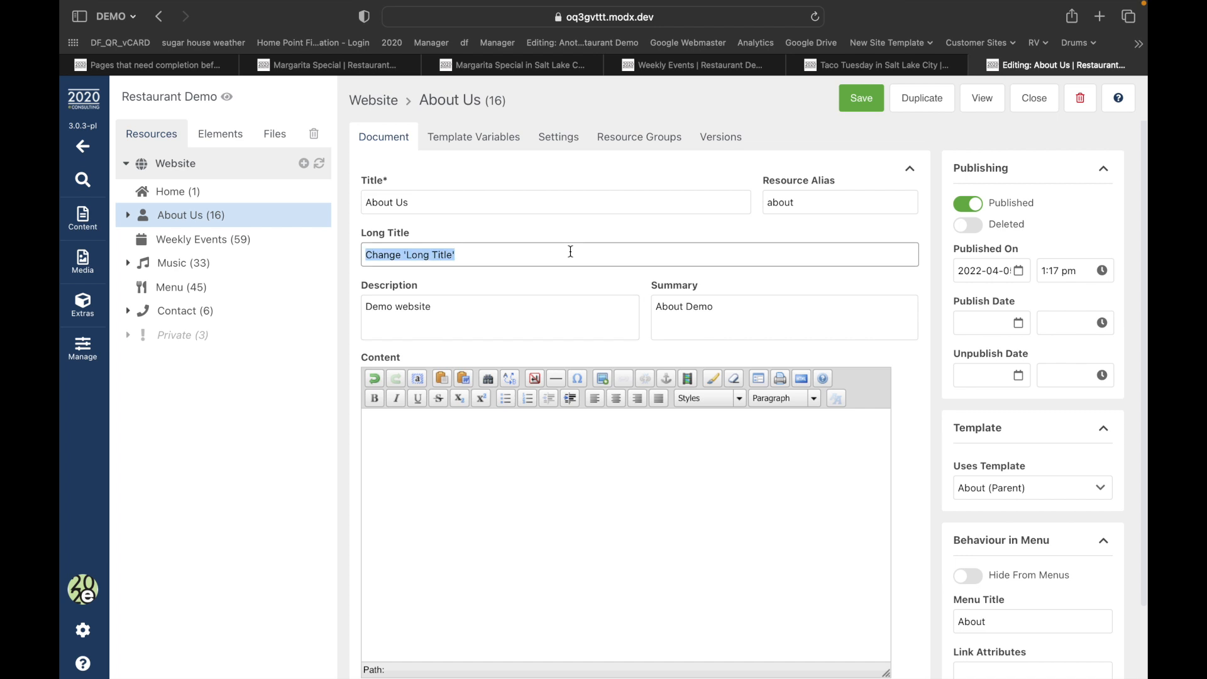
{"action": "type", "text": "About Demo"}
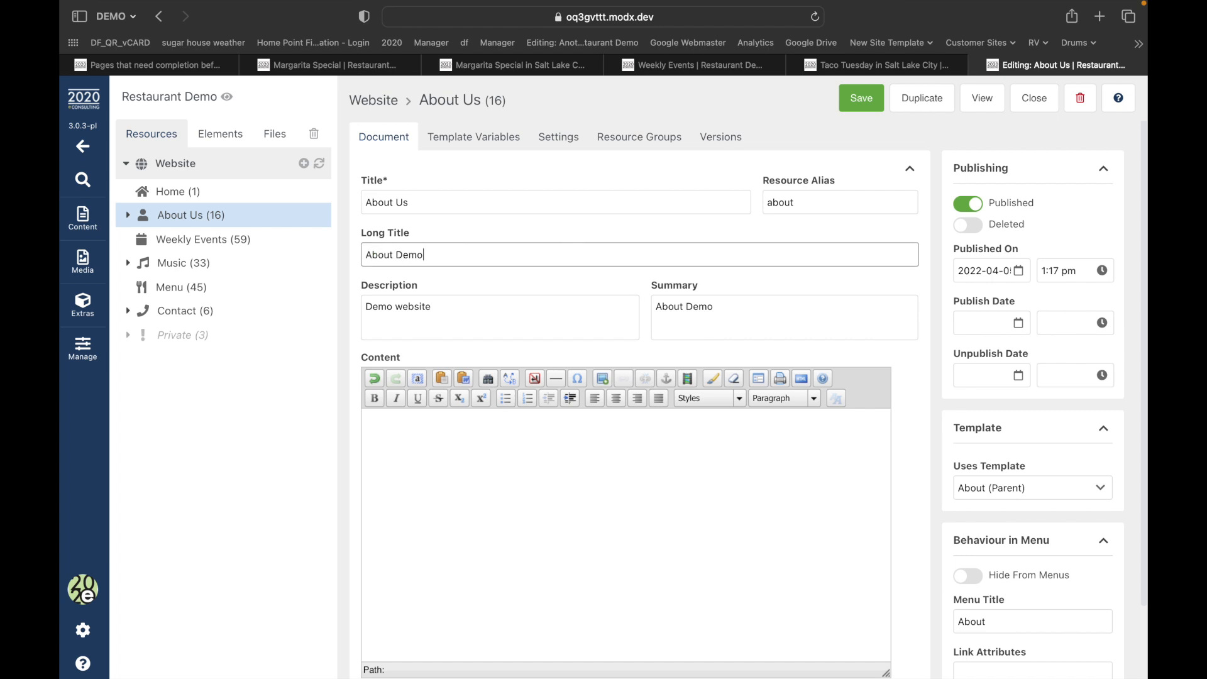
{"action": "left_click", "coordinate": [860, 98]}
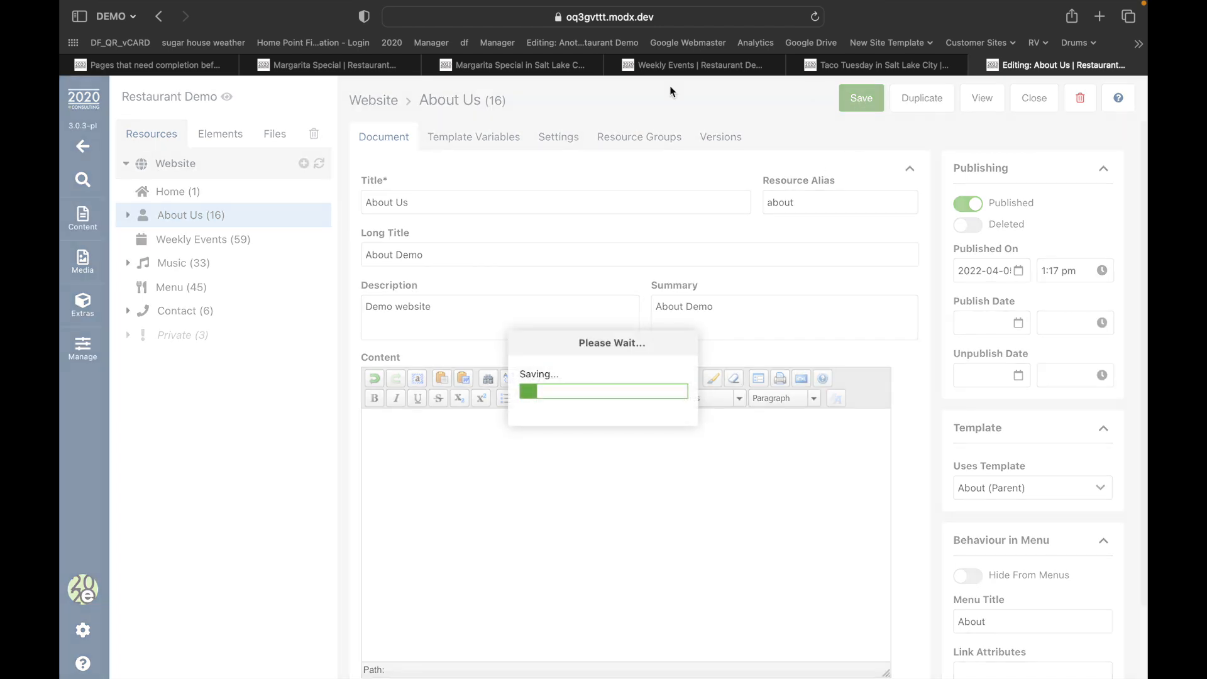
Step: Copy the 2nd Photo path, Temporary/1200x800.jpg, into the About Us MainPhoto and save the page
{"action": "left_click", "coordinate": [473, 140]}
{"action": "left_click", "coordinate": [636, 261]}
{"action": "triple_click", "coordinate": [636, 261]}
{"action": "key", "text": "super+c"}
{"action": "left_click", "coordinate": [580, 205]}
{"action": "key", "text": "super+v"}
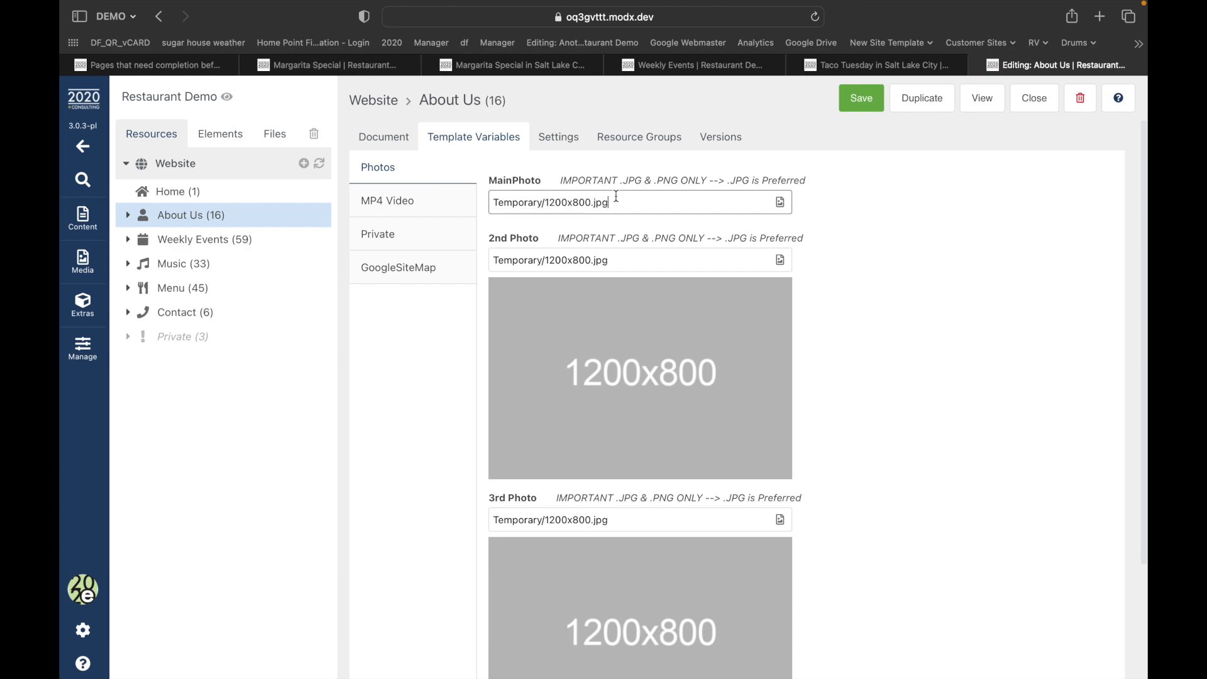
{"action": "left_click", "coordinate": [858, 98]}
Step: Open the live About Us page and look over its title, main photo, summary and photo gallery
{"action": "left_click", "coordinate": [890, 65]}
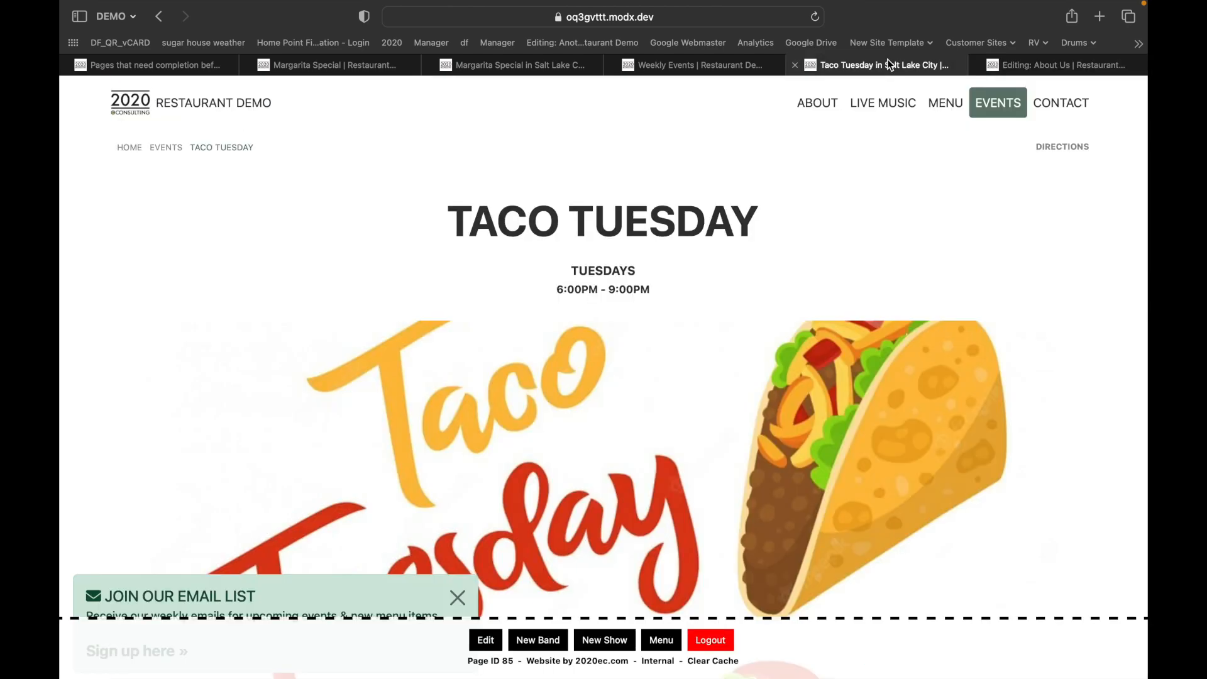
{"action": "left_click", "coordinate": [1065, 68]}
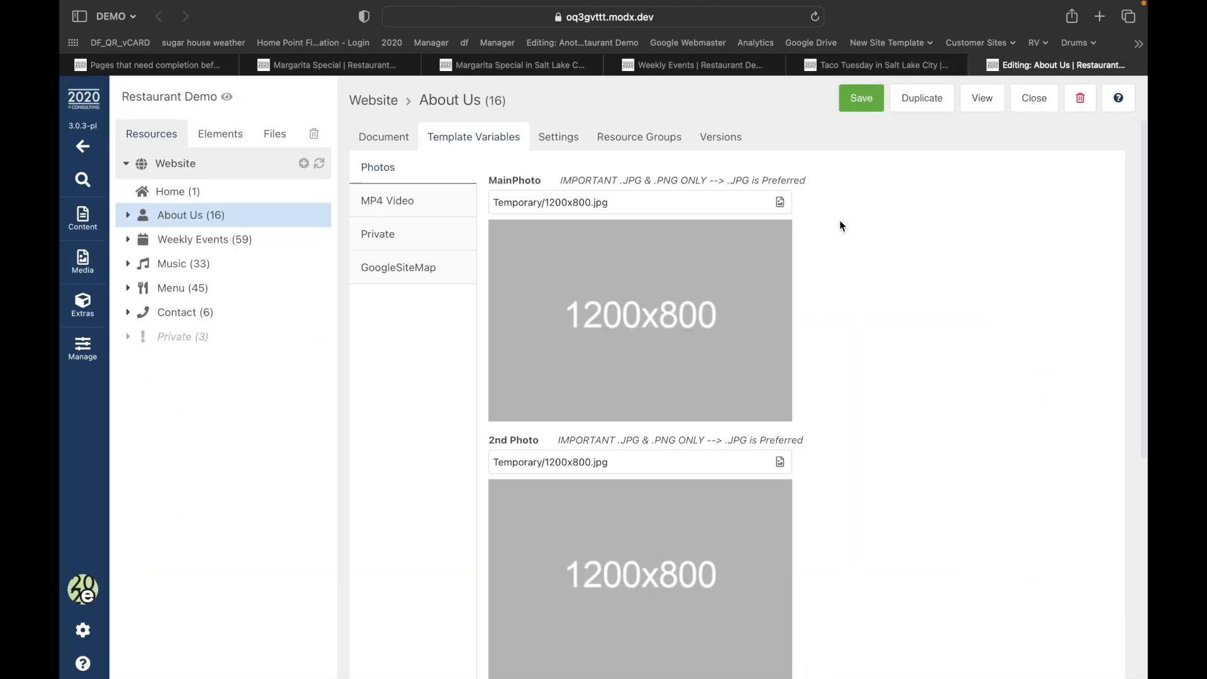
{"action": "left_click", "coordinate": [984, 98]}
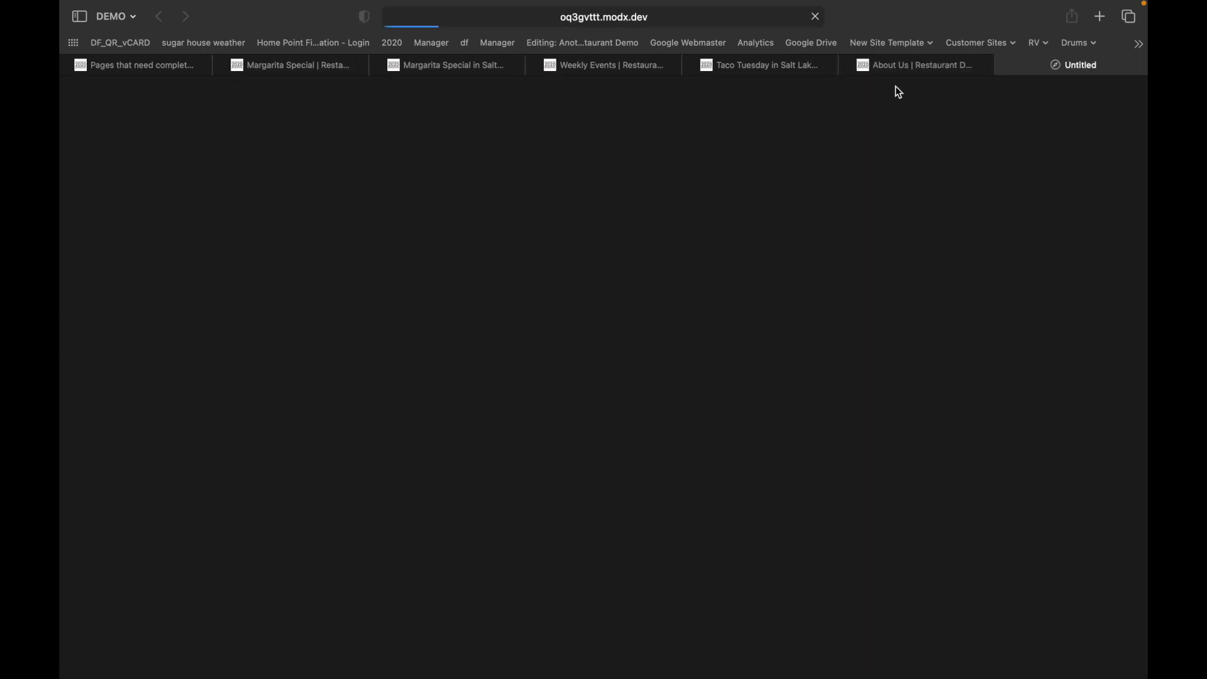
{"action": "scroll", "coordinate": [624, 291], "scroll_direction": "down", "scroll_amount": 2}
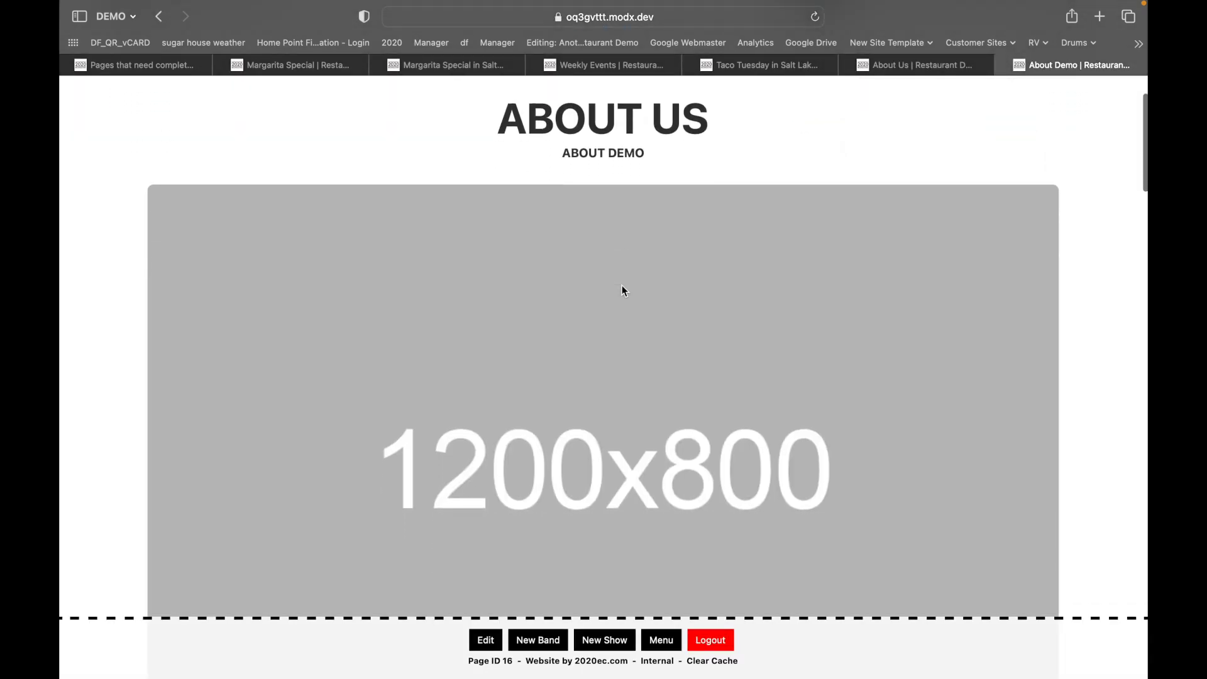
{"action": "scroll", "coordinate": [624, 290], "scroll_direction": "down", "scroll_amount": 6}
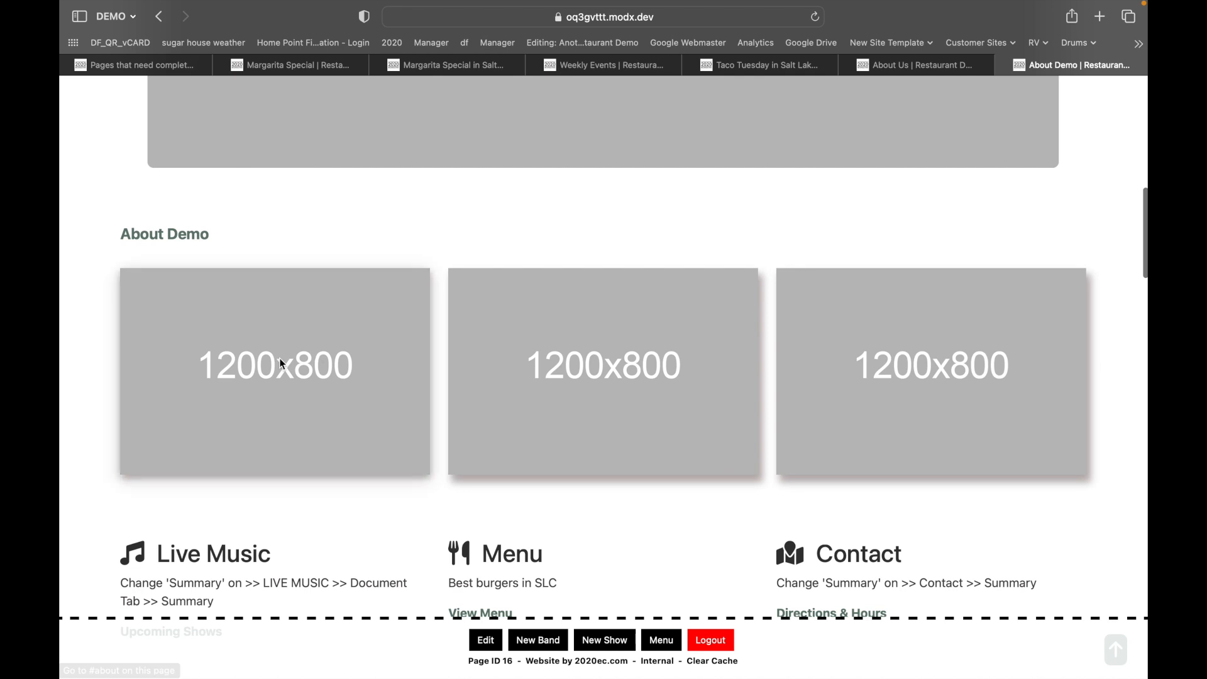
Step: Open the About Us photo gallery at full size, browse its photos and close it
{"action": "left_click", "coordinate": [511, 377]}
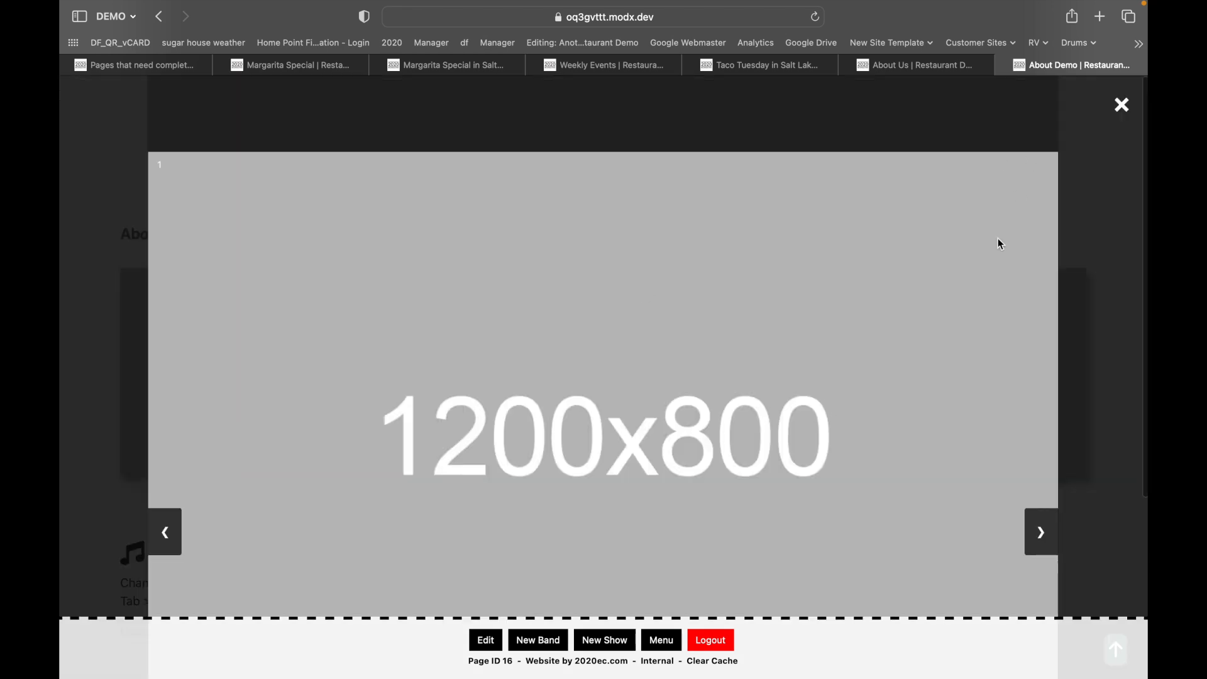
{"action": "left_click", "coordinate": [1031, 269]}
{"action": "left_click", "coordinate": [1029, 266]}
{"action": "left_click", "coordinate": [1029, 266]}
{"action": "left_click", "coordinate": [1024, 186]}
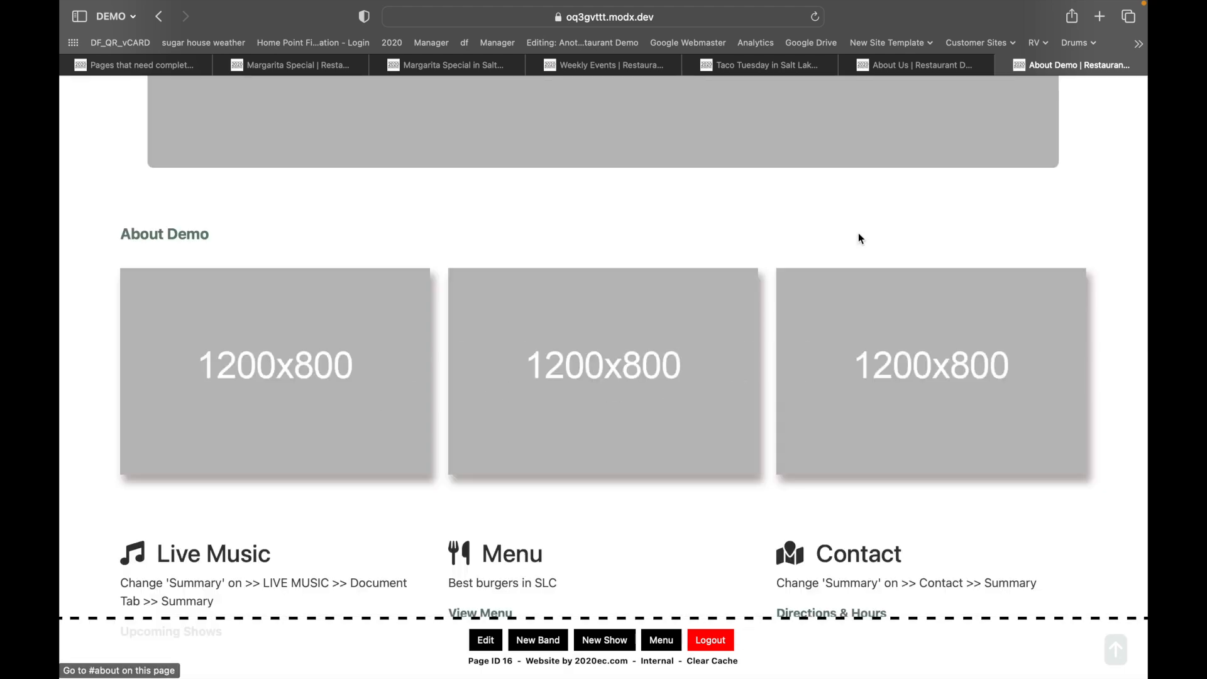
Step: Compare the photos on the live About Us page with the photo slots in its editor
{"action": "scroll", "coordinate": [727, 197], "scroll_direction": "up", "scroll_amount": 4}
{"action": "scroll", "coordinate": [465, 188], "scroll_direction": "down", "scroll_amount": 2}
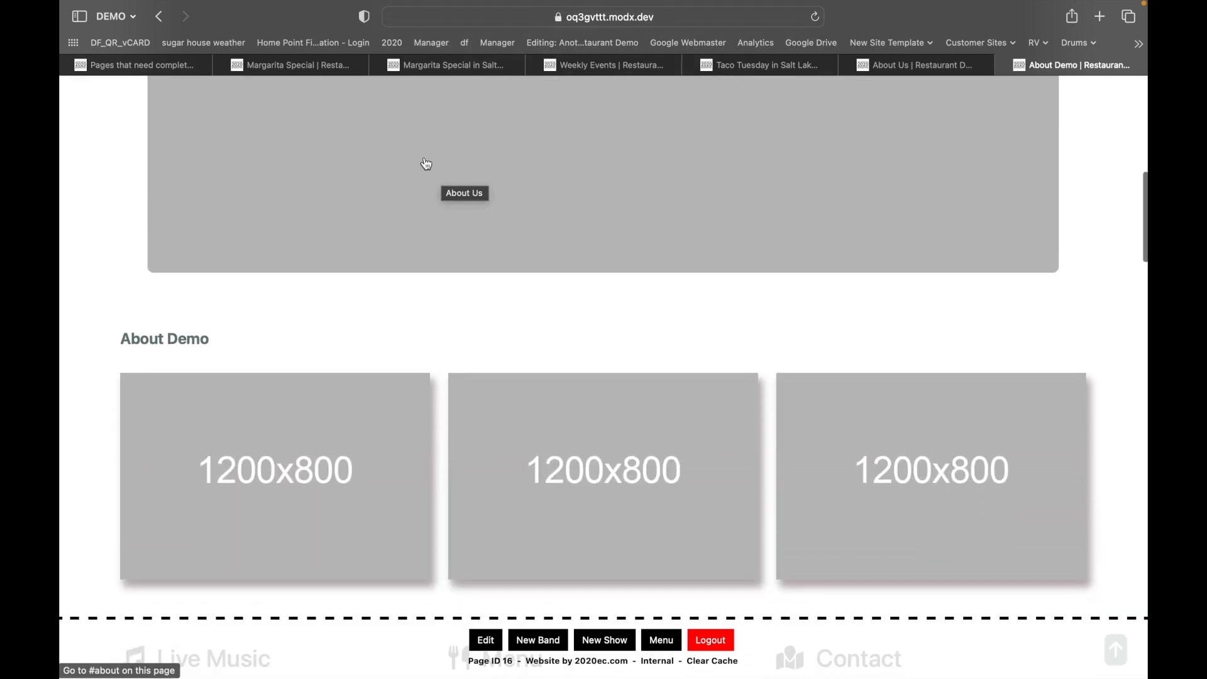
{"action": "scroll", "coordinate": [426, 163], "scroll_direction": "down", "scroll_amount": 1}
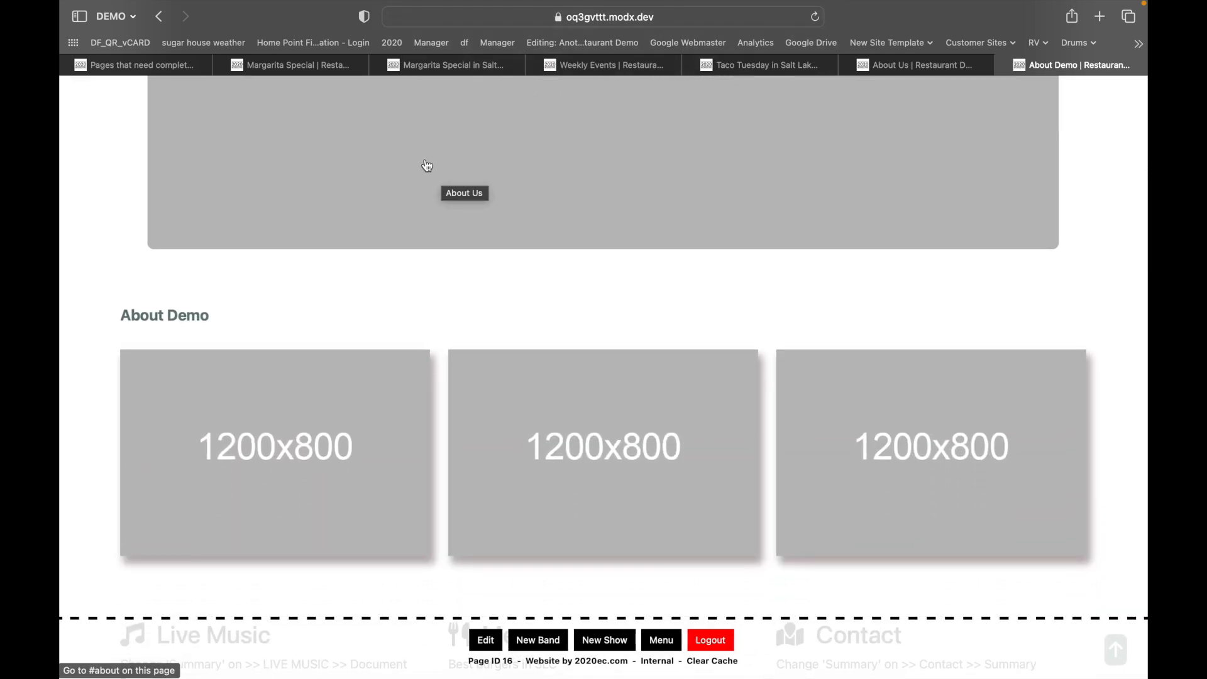
{"action": "left_click", "coordinate": [910, 70]}
{"action": "scroll", "coordinate": [603, 274], "scroll_direction": "down", "scroll_amount": 4}
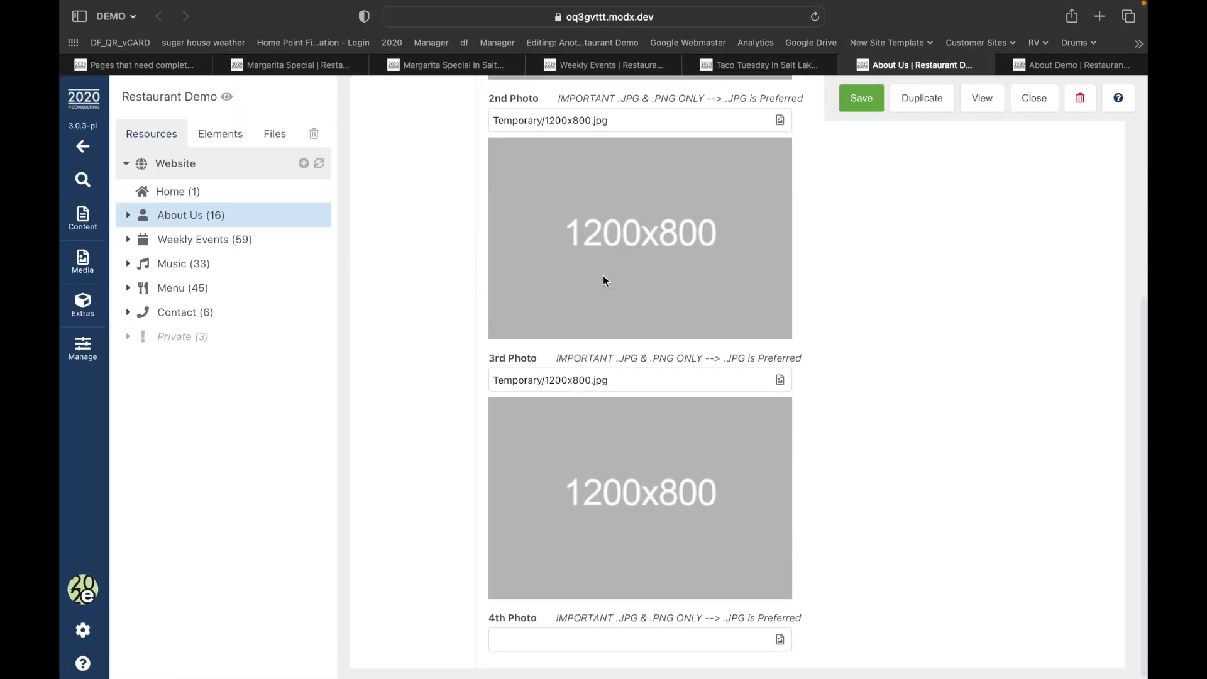
{"action": "scroll", "coordinate": [602, 274], "scroll_direction": "up", "scroll_amount": 6}
{"action": "scroll", "coordinate": [613, 247], "scroll_direction": "down", "scroll_amount": 6}
{"action": "scroll", "coordinate": [817, 166], "scroll_direction": "up", "scroll_amount": 4}
{"action": "left_click", "coordinate": [1047, 66]}
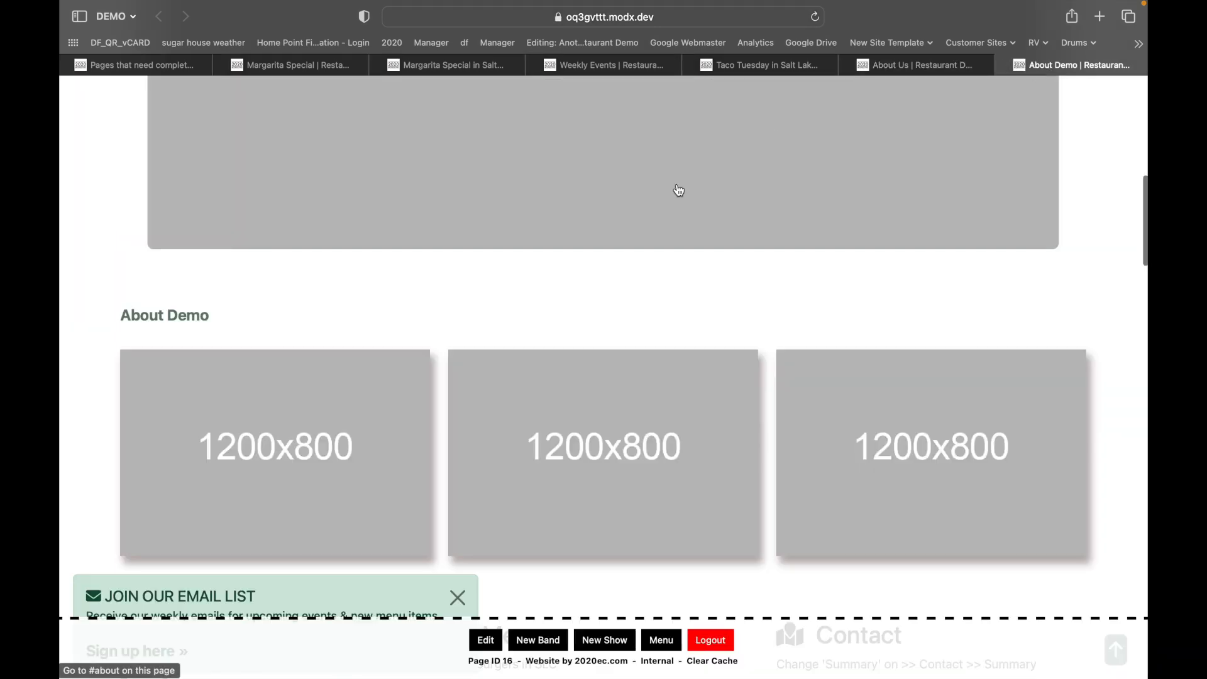
Step: Reload the Website Finish To Do's checklist and look over the pages that still need completion
{"action": "left_click", "coordinate": [150, 69]}
{"action": "left_click", "coordinate": [591, 17]}
{"action": "key", "text": "Return"}
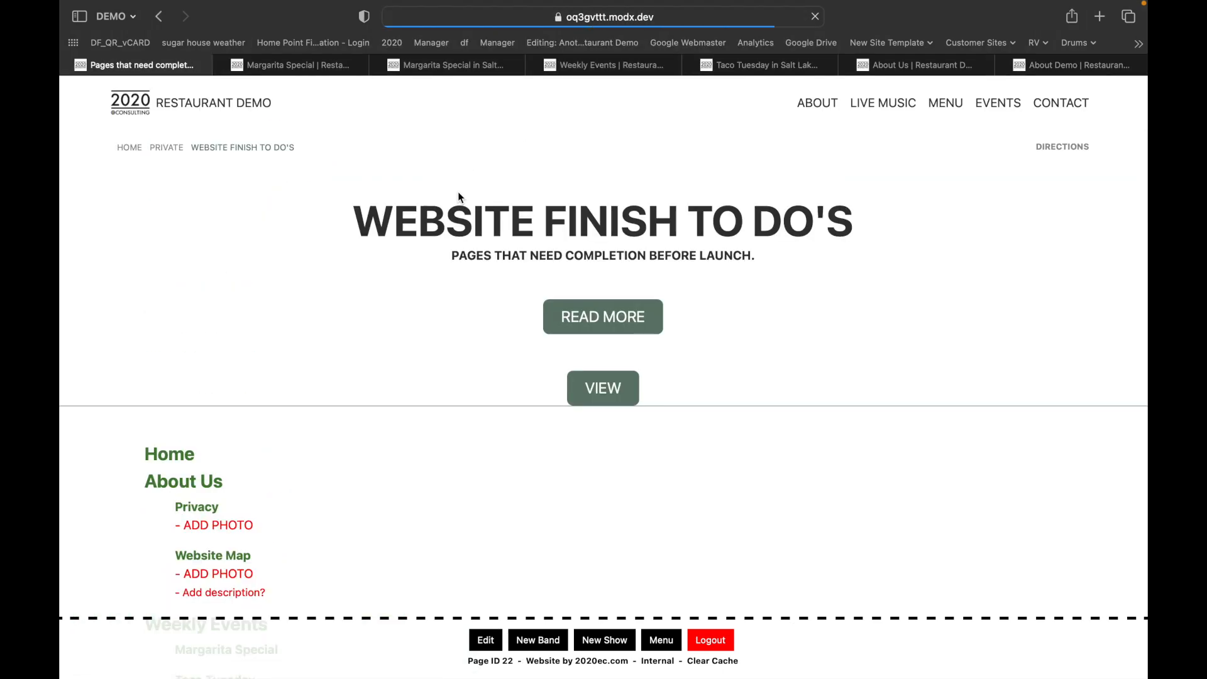
{"action": "scroll", "coordinate": [457, 197], "scroll_direction": "down", "scroll_amount": 10}
{"action": "scroll", "coordinate": [459, 197], "scroll_direction": "up", "scroll_amount": 10}
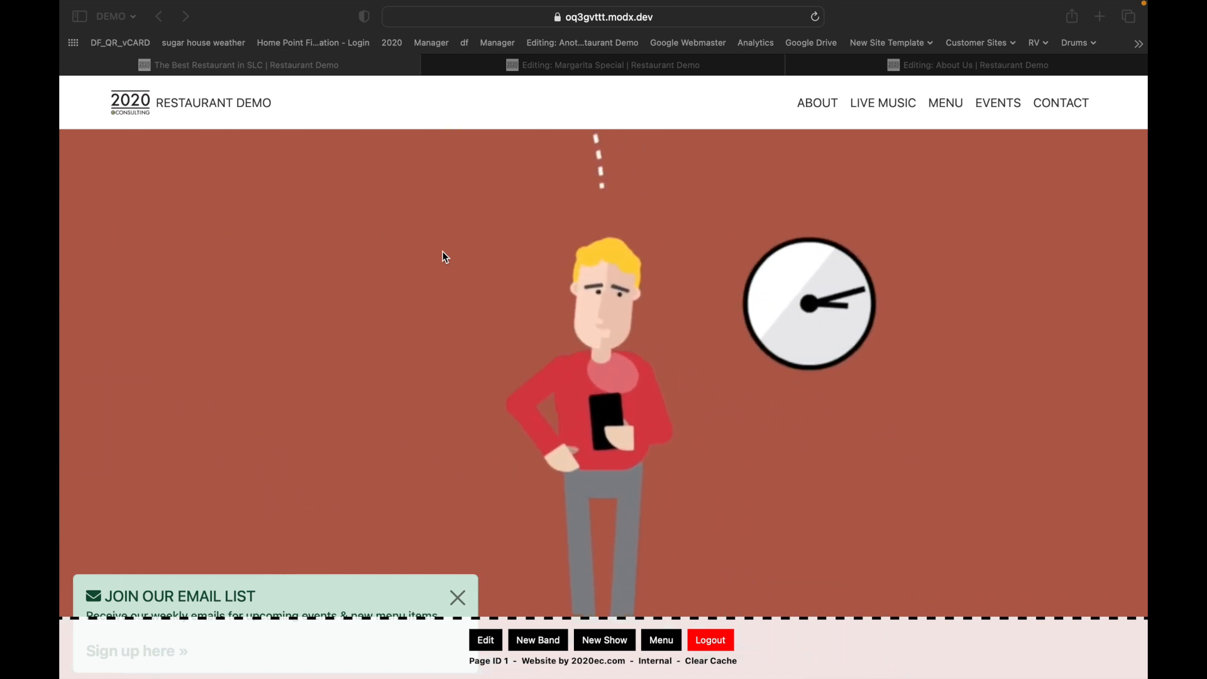
Step: Create a new band page from the live Home page and title it Boys of Rock
{"action": "left_click", "coordinate": [543, 643]}
{"action": "left_click", "coordinate": [545, 643]}
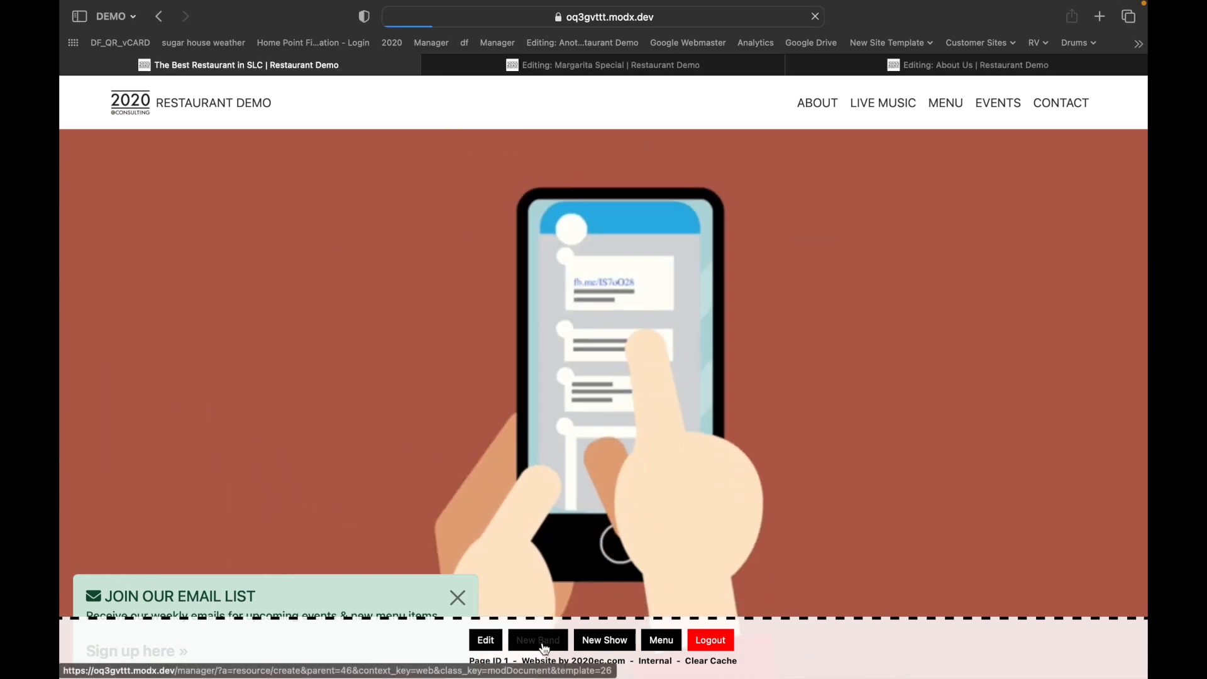
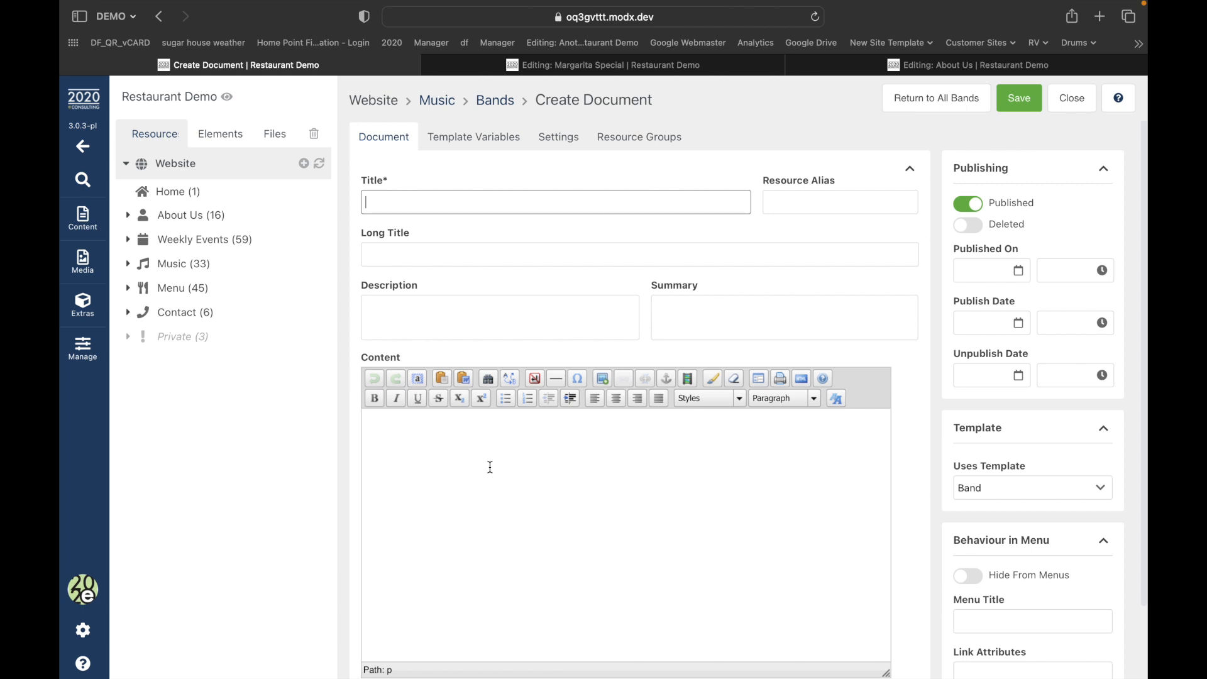
{"action": "type", "text": "Rock"}
{"action": "key", "text": "BackSpace"}
{"action": "key", "text": "BackSpace"}
{"action": "key", "text": "BackSpace"}
{"action": "type", "text": "Bo"}
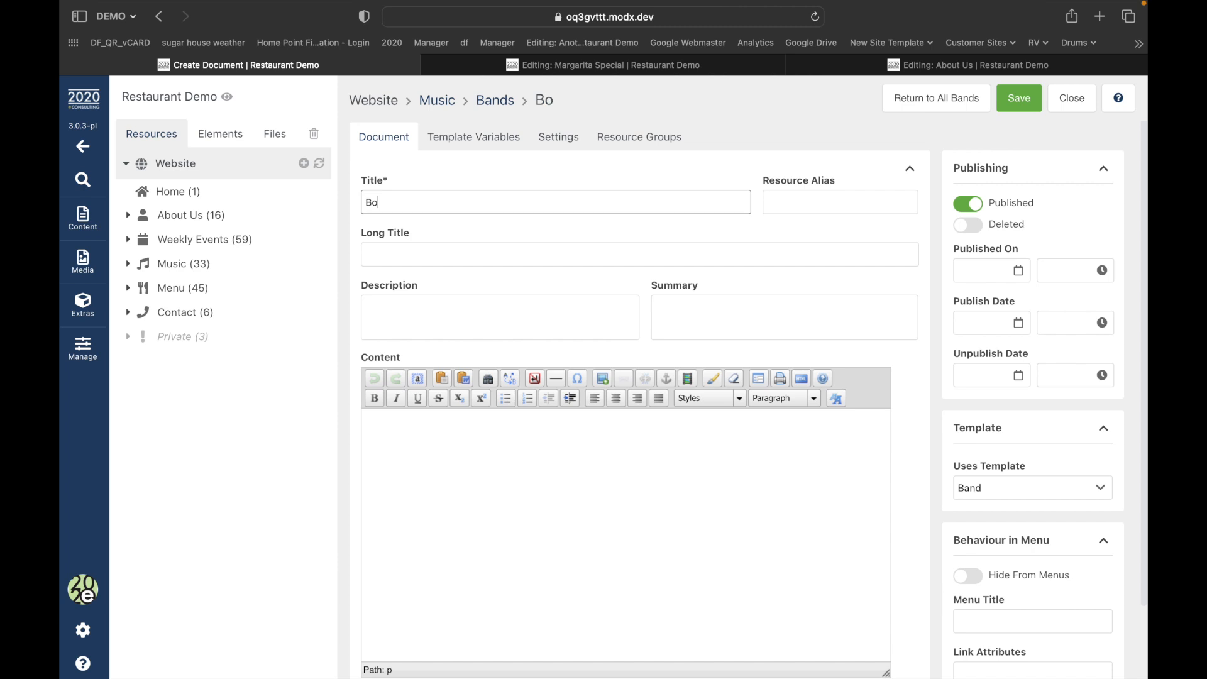
{"action": "type", "text": "ys of Rock"}
{"action": "key", "text": "BackSpace"}
{"action": "type", "text": "k"}
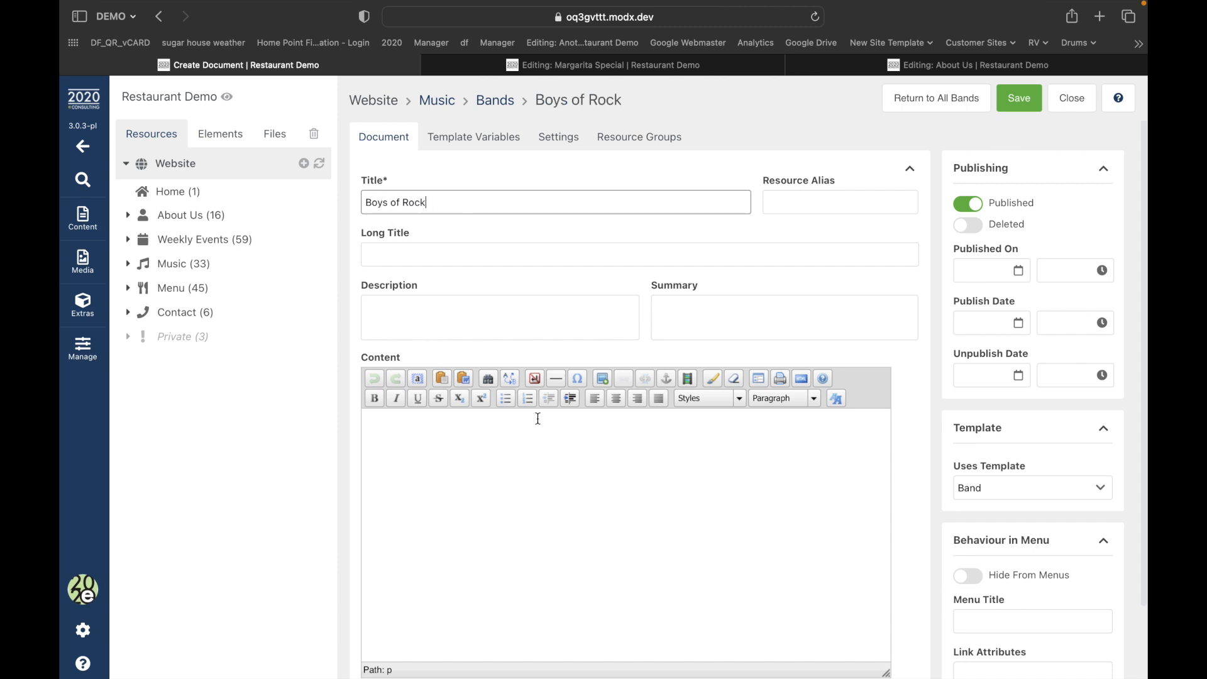
Step: Set the band's MainPhoto to band.jpeg from the Images/Hero folder
{"action": "left_click", "coordinate": [468, 136]}
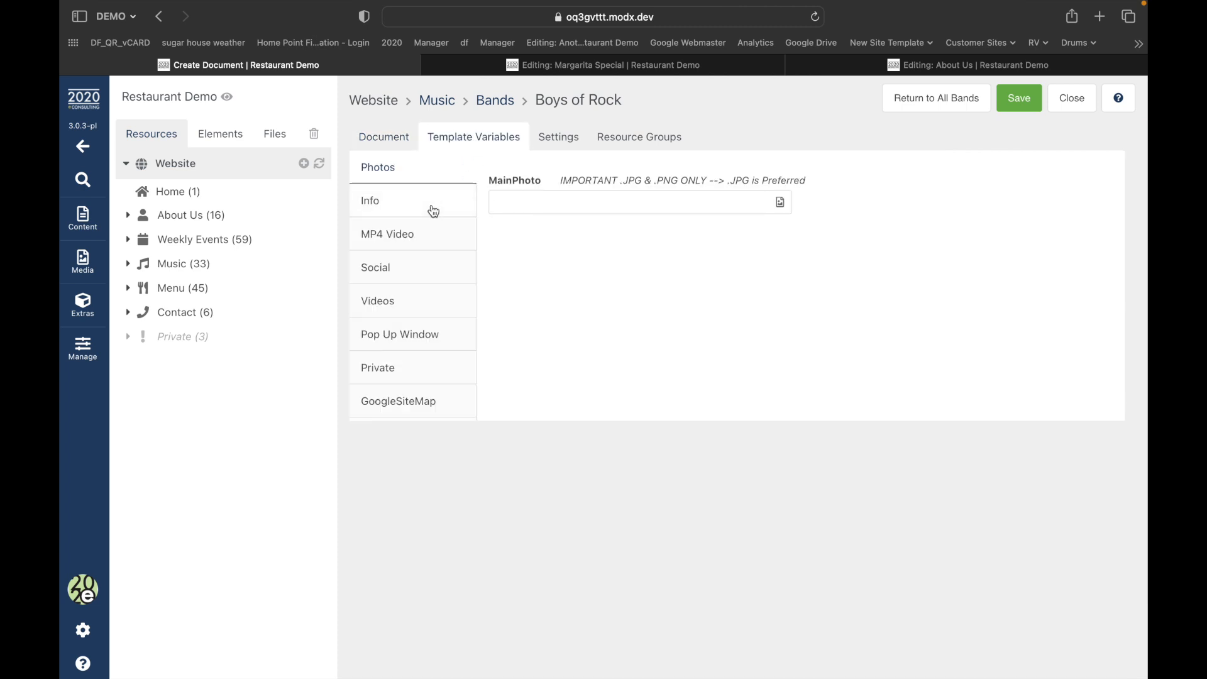
{"action": "left_click", "coordinate": [780, 204]}
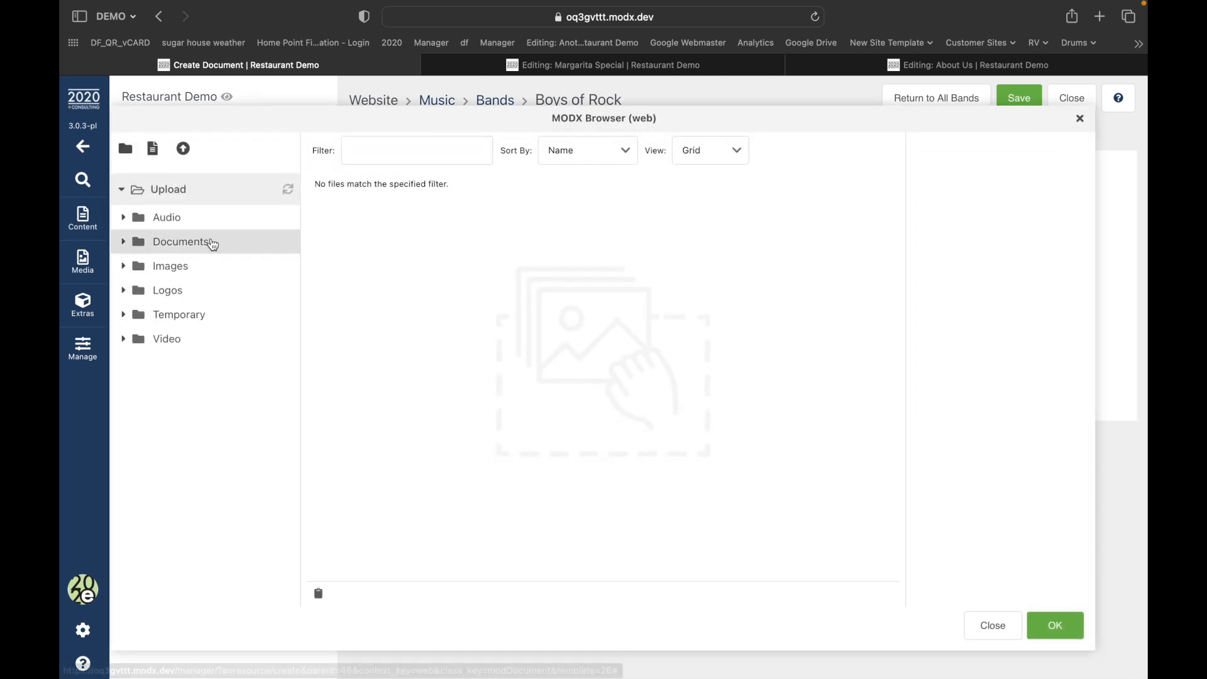
{"action": "left_click", "coordinate": [169, 269]}
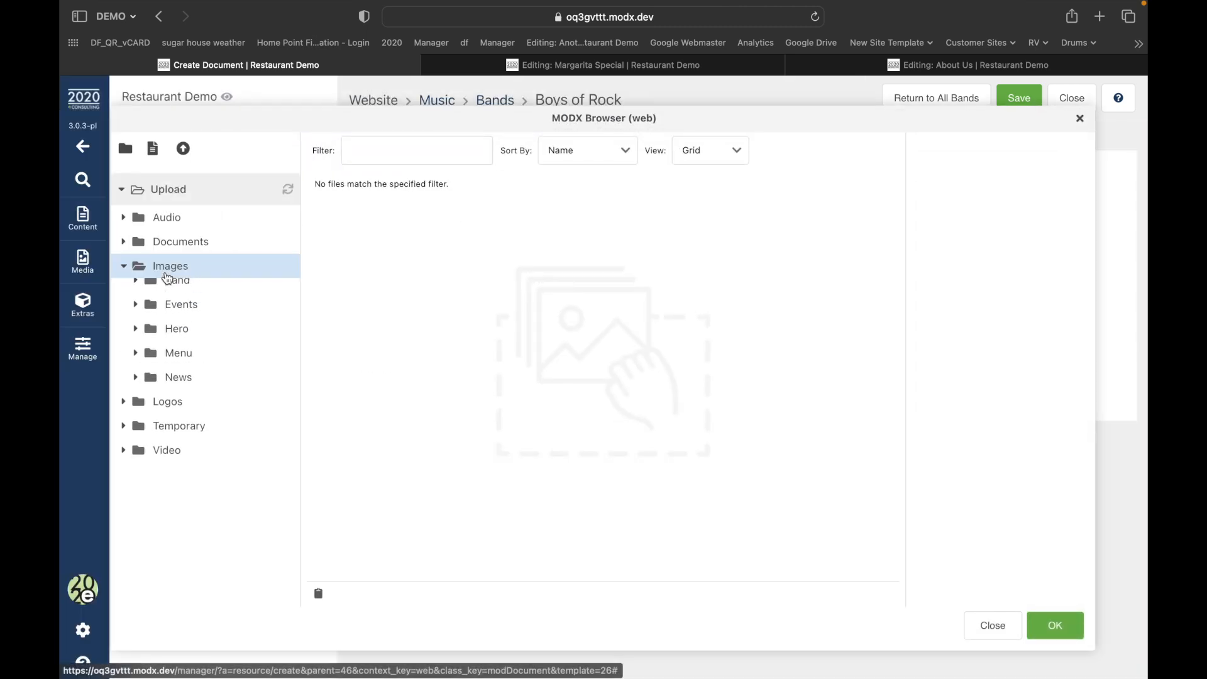
{"action": "left_click", "coordinate": [180, 340]}
{"action": "double_click", "coordinate": [352, 220]}
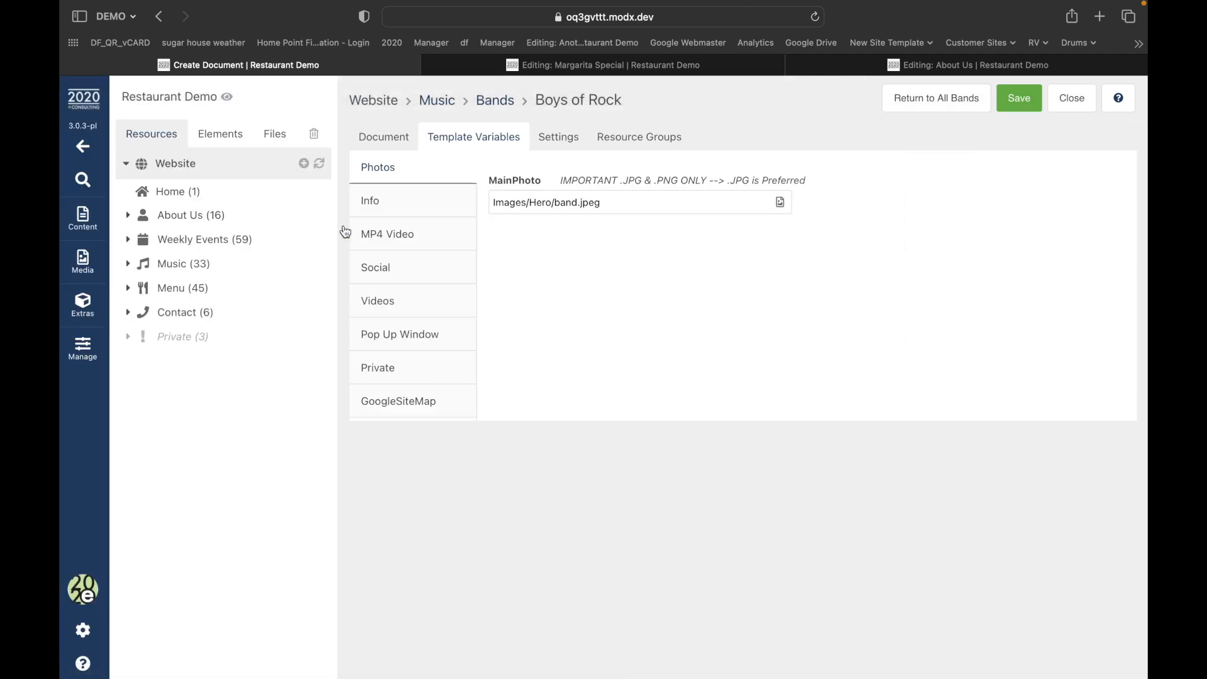
Step: Set the band's genre to Rock & Roll
{"action": "left_click", "coordinate": [427, 206]}
{"action": "left_click", "coordinate": [519, 200]}
{"action": "type", "text": "Rock"}
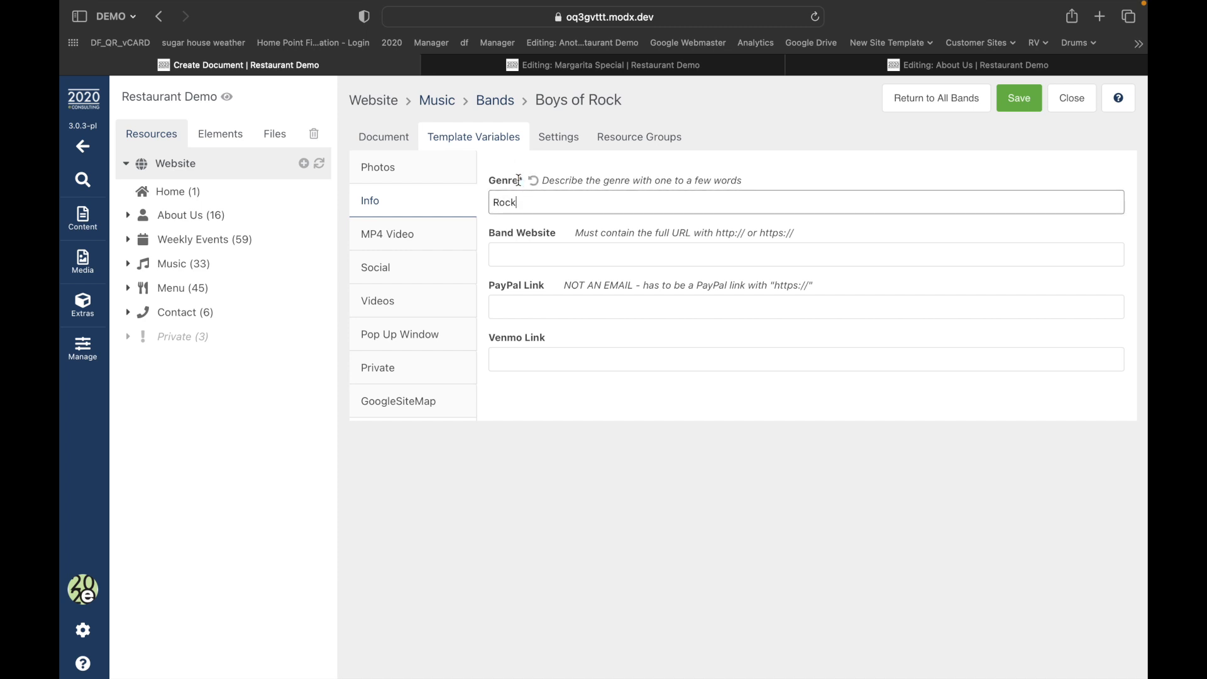
{"action": "type", "text": " & Roll"}
{"action": "left_click", "coordinate": [540, 248]}
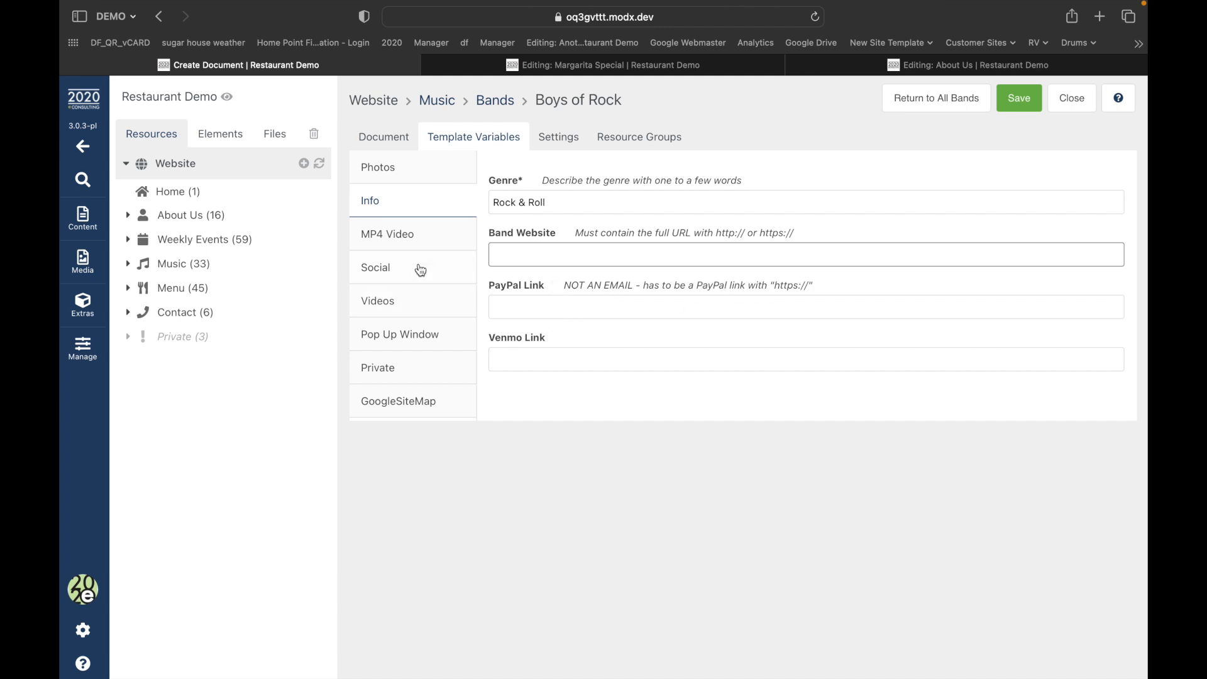
Step: Look over the band's website, MP4 video and social media fields, including the video display options and the Instagram name example
{"action": "left_click", "coordinate": [420, 233]}
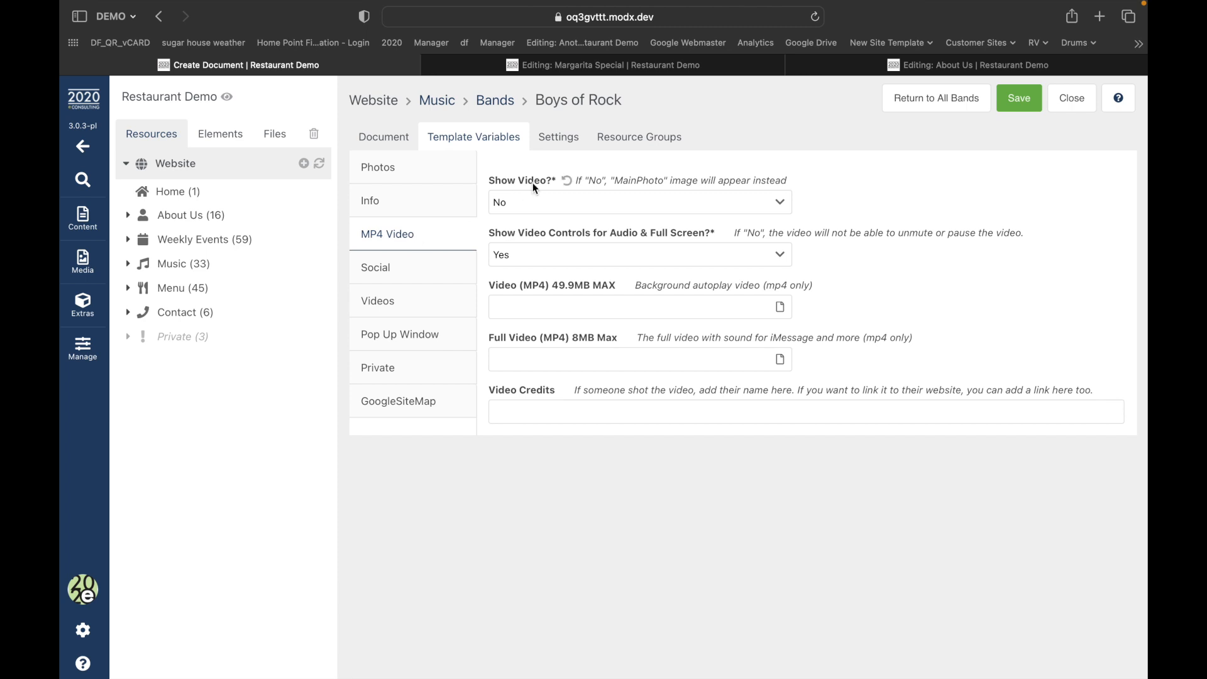
{"action": "left_click", "coordinate": [383, 163]}
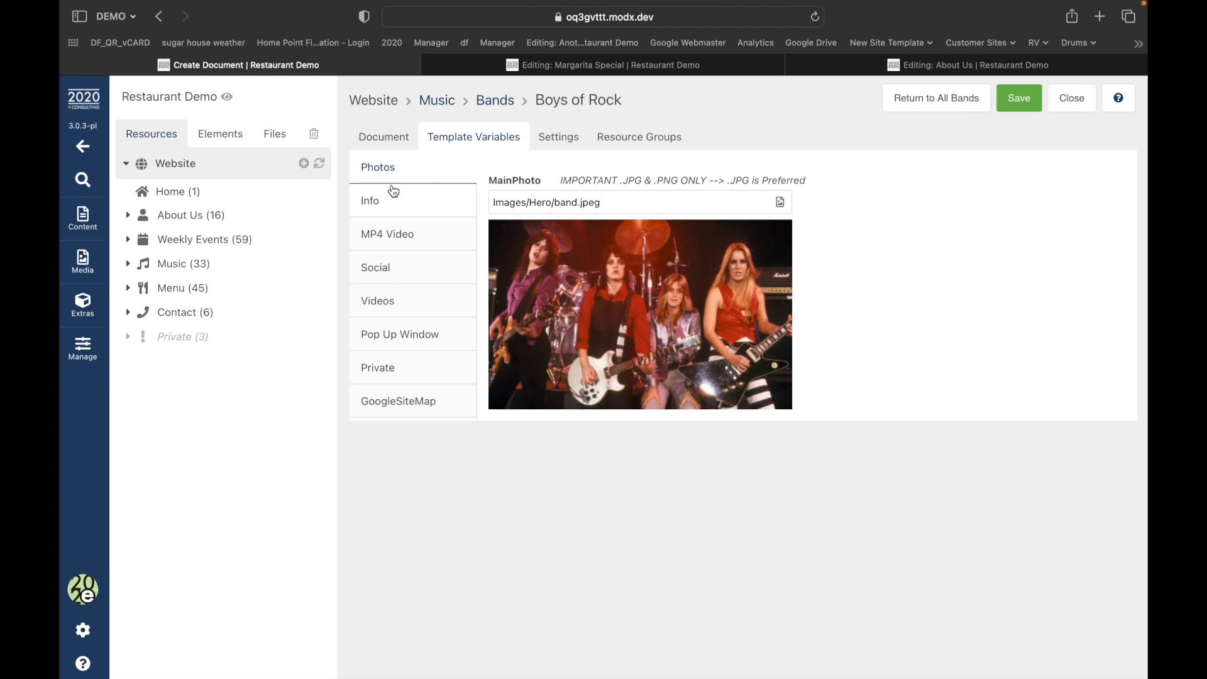
{"action": "left_click", "coordinate": [400, 204]}
{"action": "left_click", "coordinate": [497, 253]}
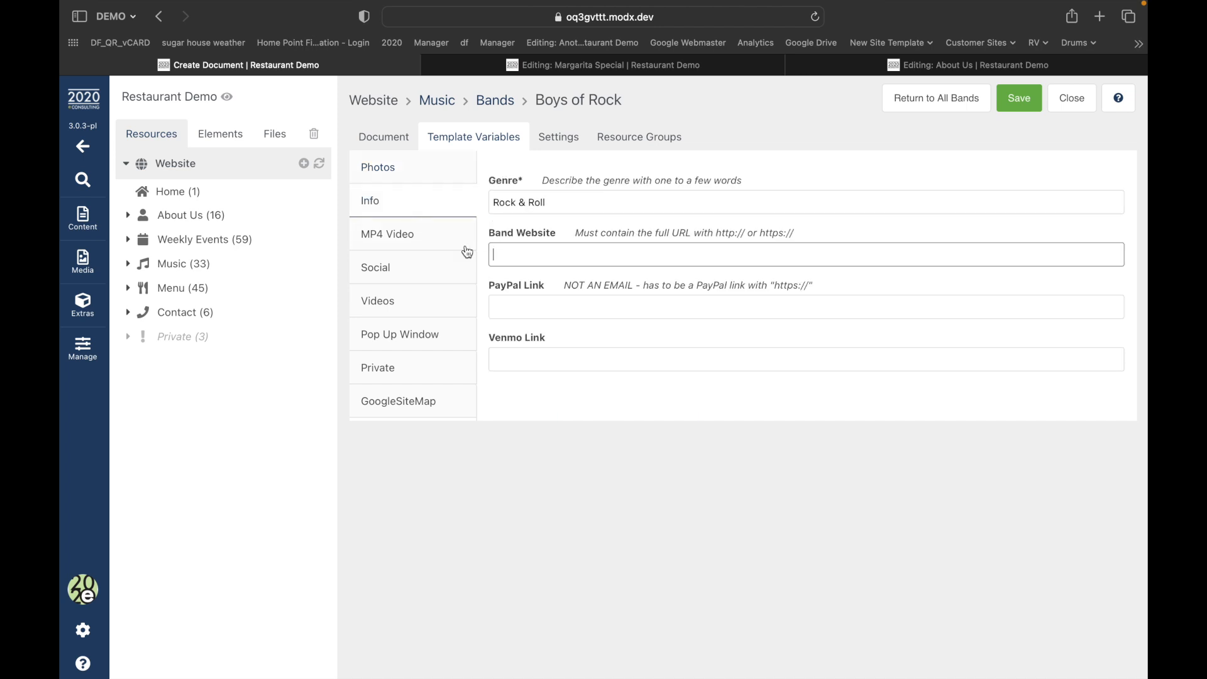
{"action": "left_click", "coordinate": [436, 241]}
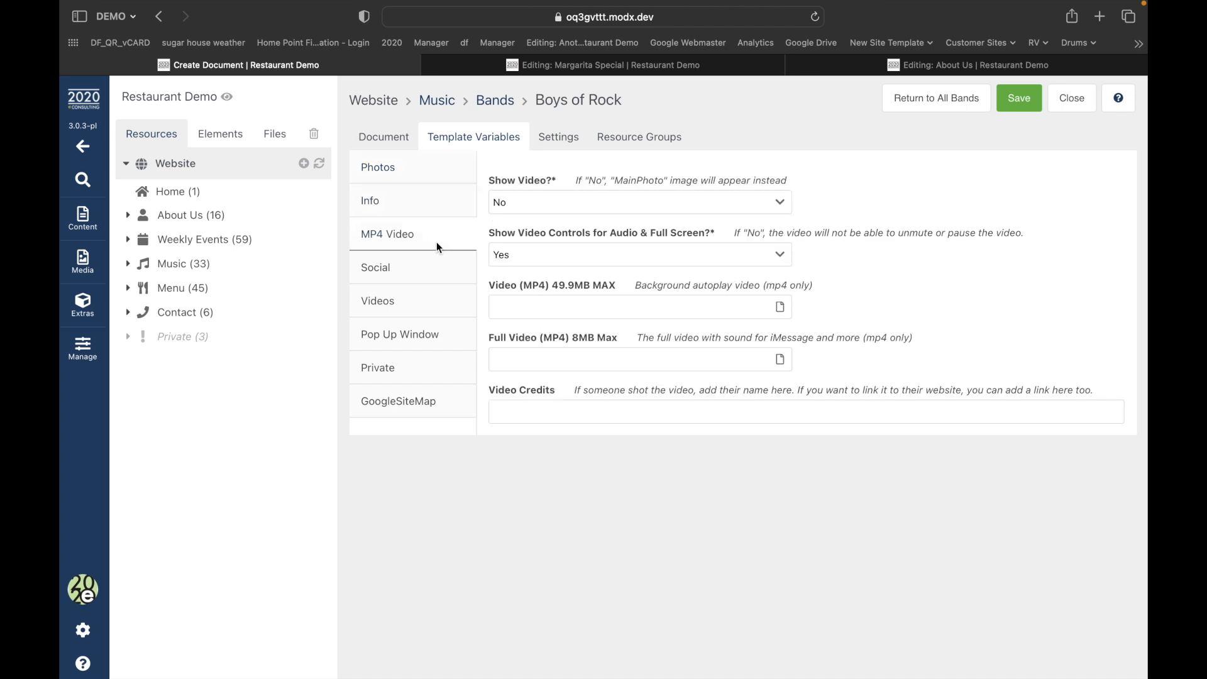
{"action": "left_click", "coordinate": [531, 208]}
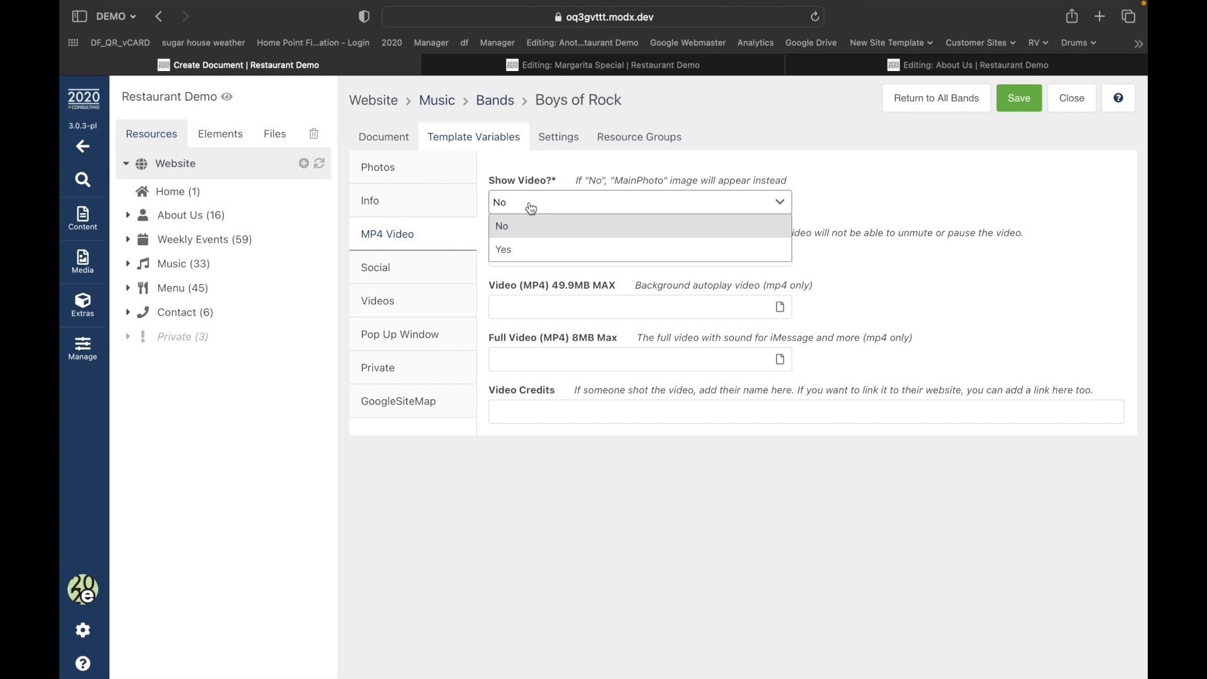
{"action": "left_click", "coordinate": [579, 183]}
{"action": "left_click", "coordinate": [550, 254]}
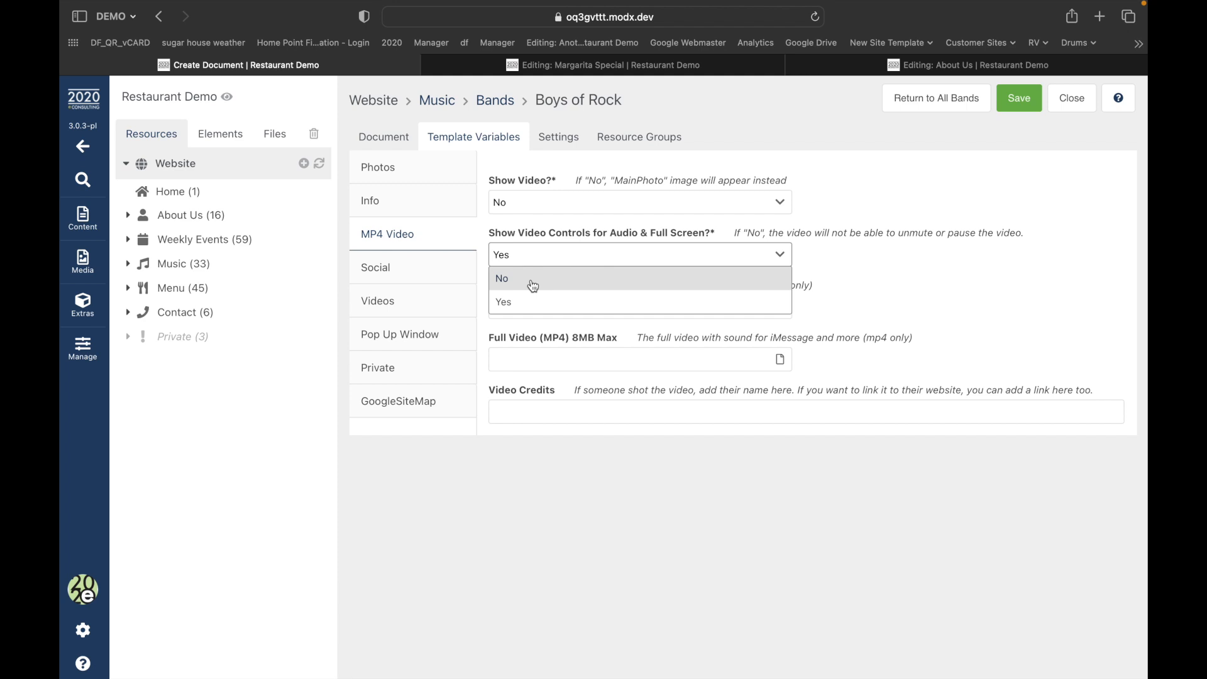
{"action": "left_click", "coordinate": [527, 304]}
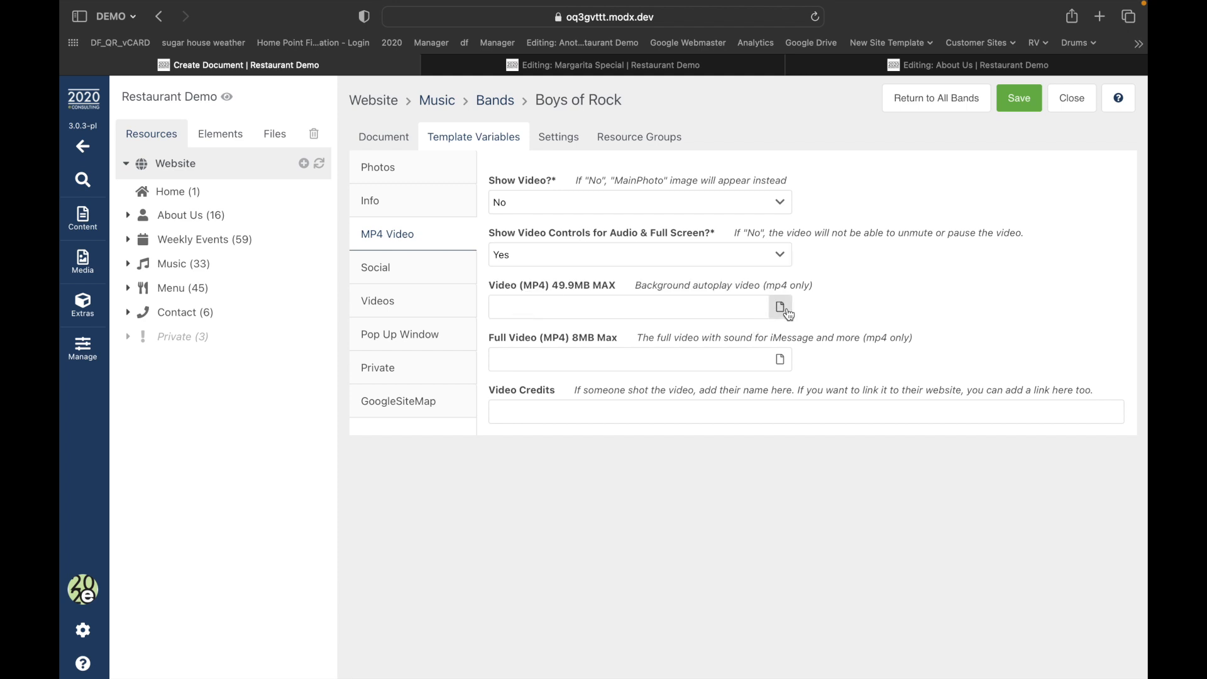
{"action": "left_click", "coordinate": [616, 413]}
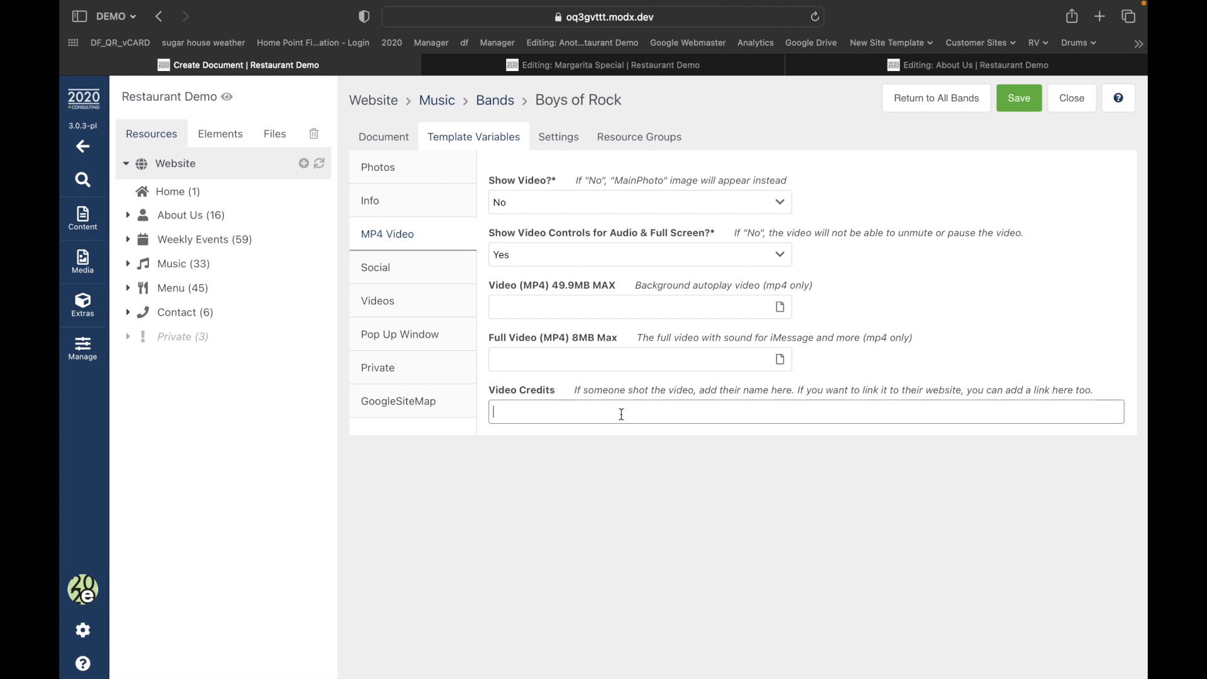
{"action": "left_click", "coordinate": [394, 275]}
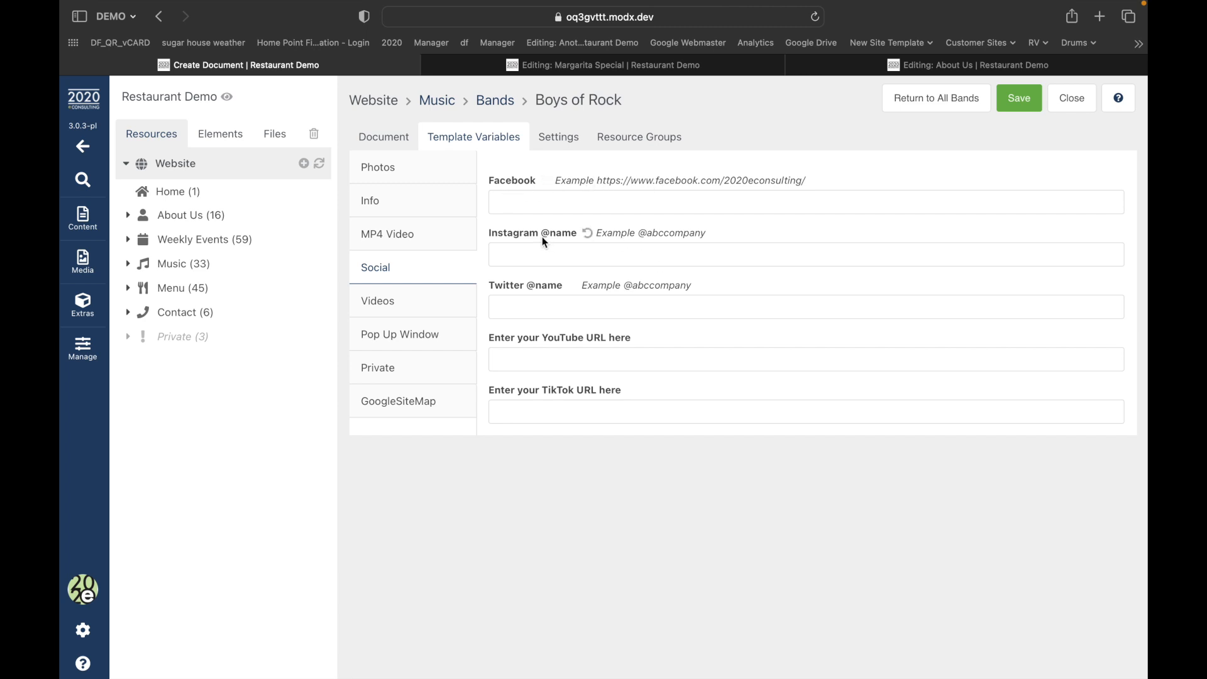
{"action": "left_click_drag", "start_coordinate": [639, 232], "coordinate": [717, 237]}
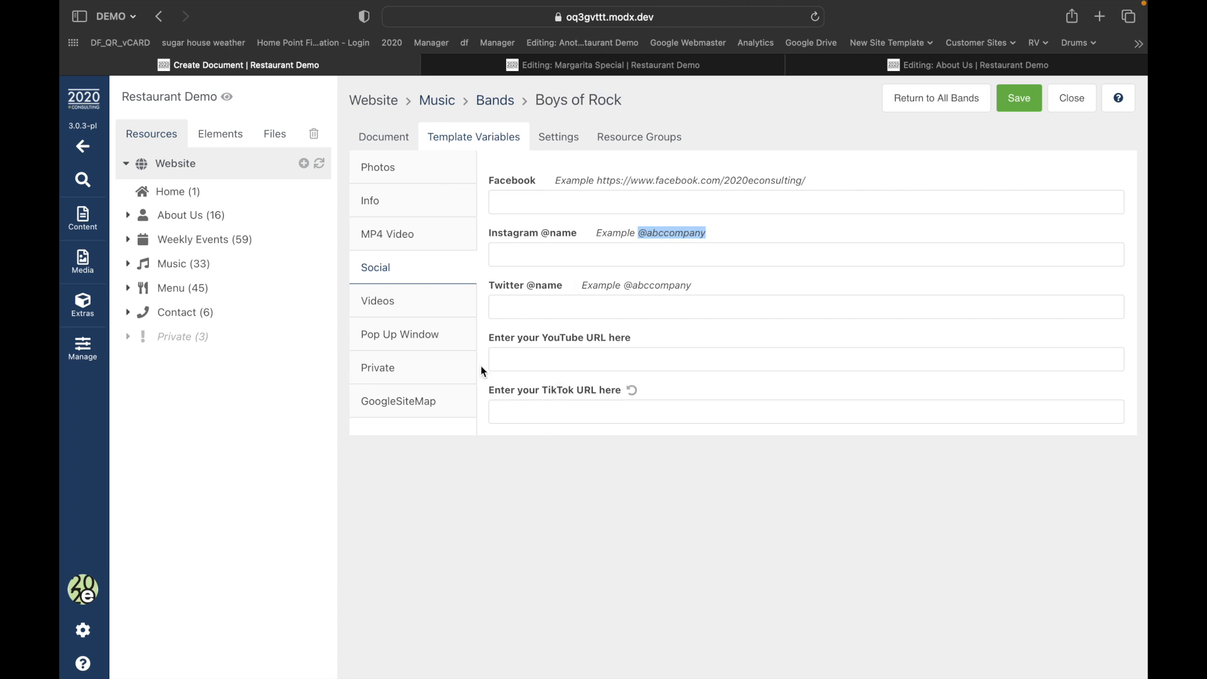
{"action": "left_click", "coordinate": [415, 294]}
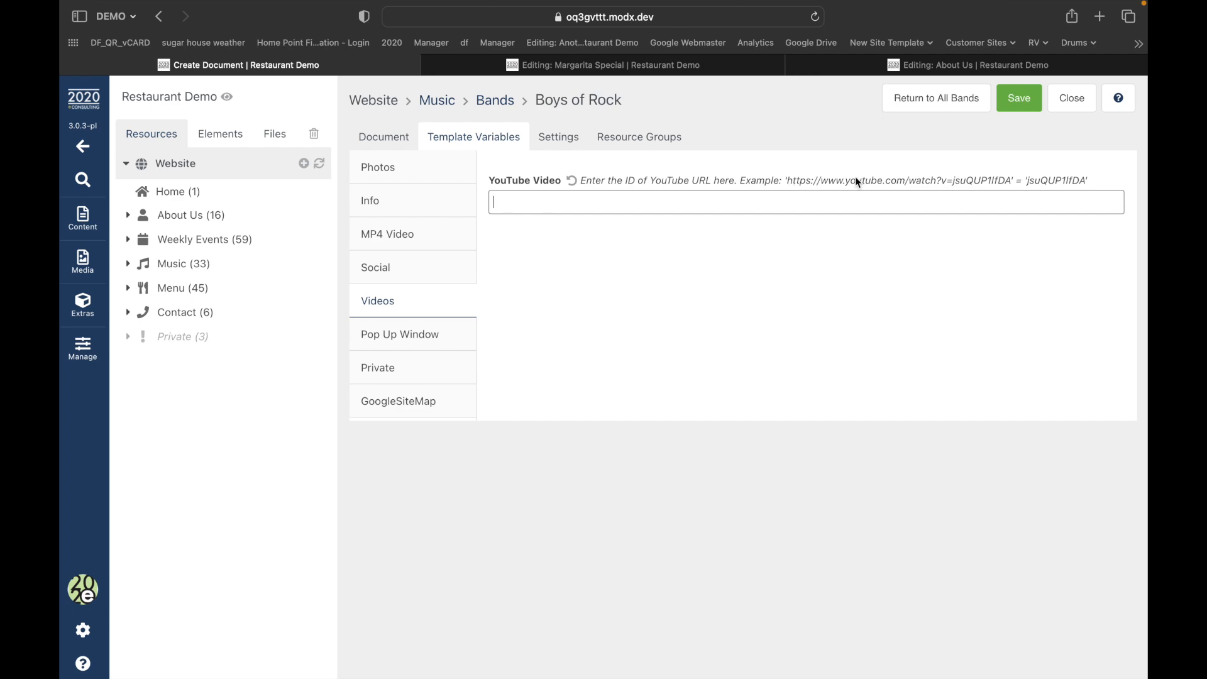
{"action": "left_click", "coordinate": [724, 66]}
{"action": "left_click", "coordinate": [696, 19]}
{"action": "type", "text": "https://www.youtube.com/watch?v=d7li_rRbkJ8"}
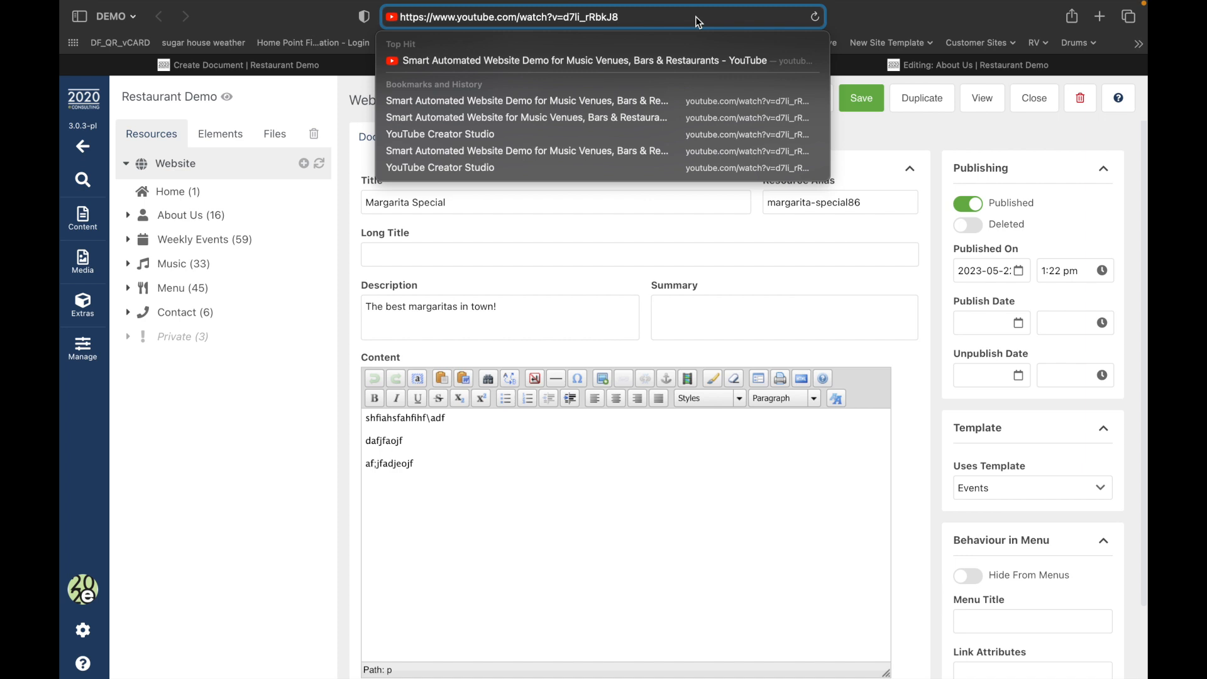
{"action": "key", "text": "XF86AudioMute"}
{"action": "key", "text": "XF86AudioMute"}
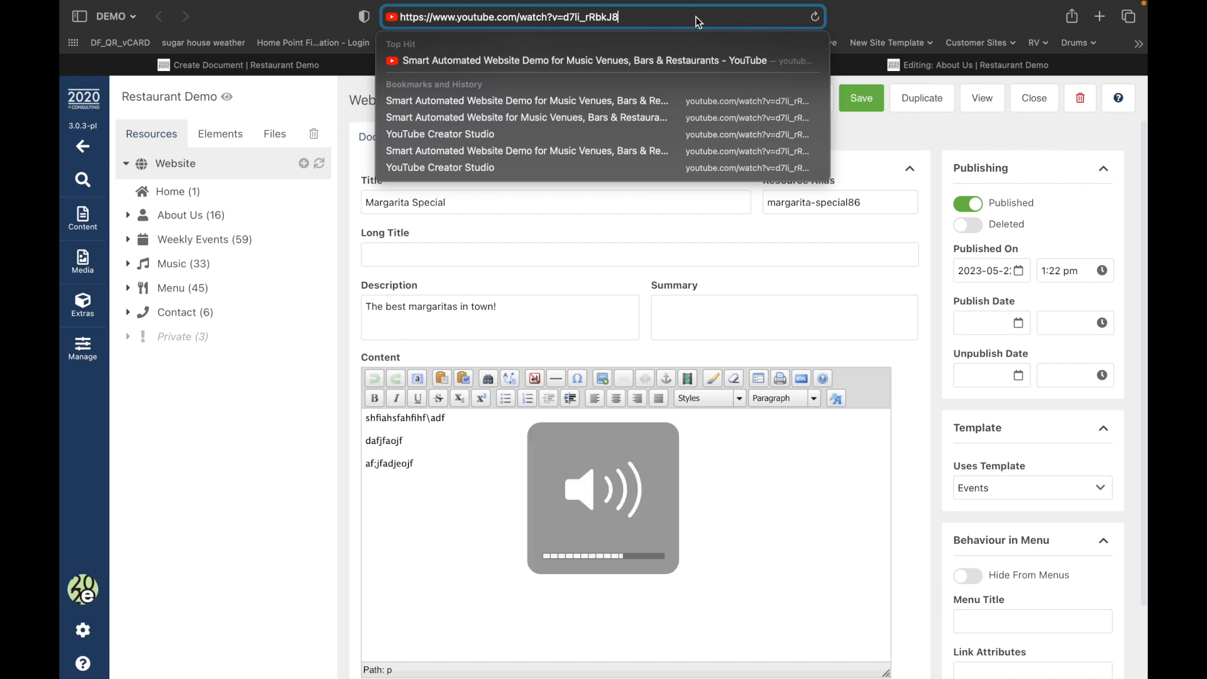
{"action": "key", "text": "XF86AudioMute"}
{"action": "key", "text": "Return"}
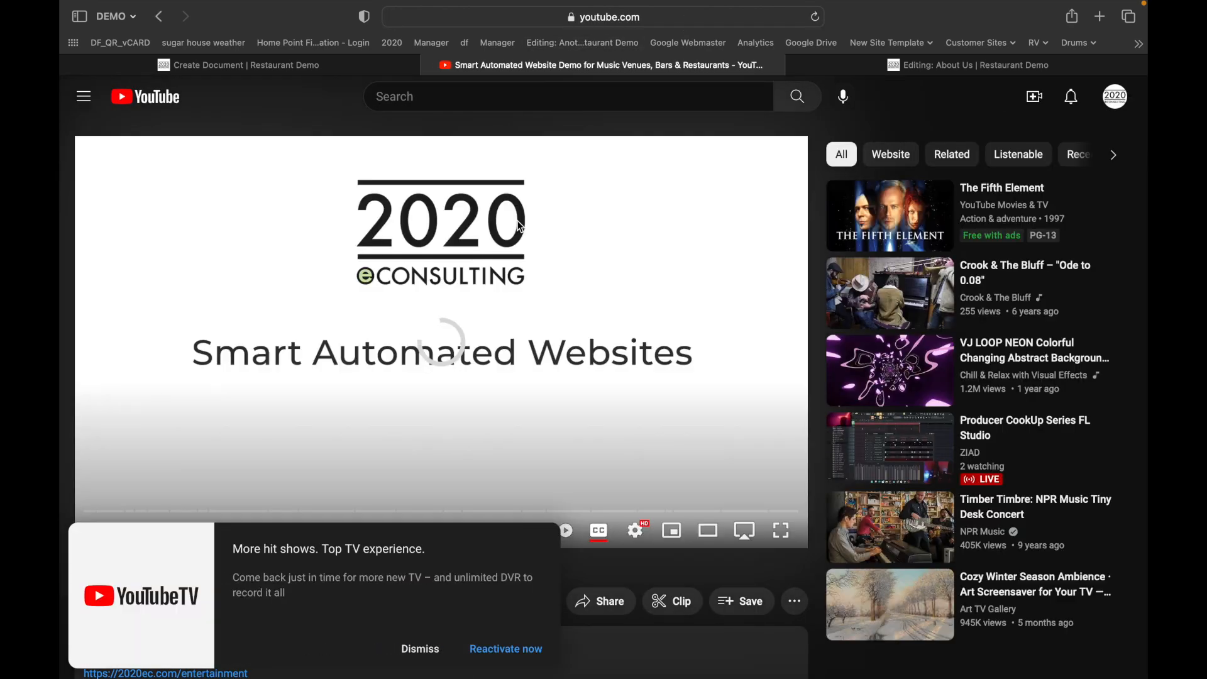
Step: Copy the video ID d7li_rRbkJ8 from the YouTube address into the band's YouTube Video field and save the page
{"action": "double_click", "coordinate": [651, 18]}
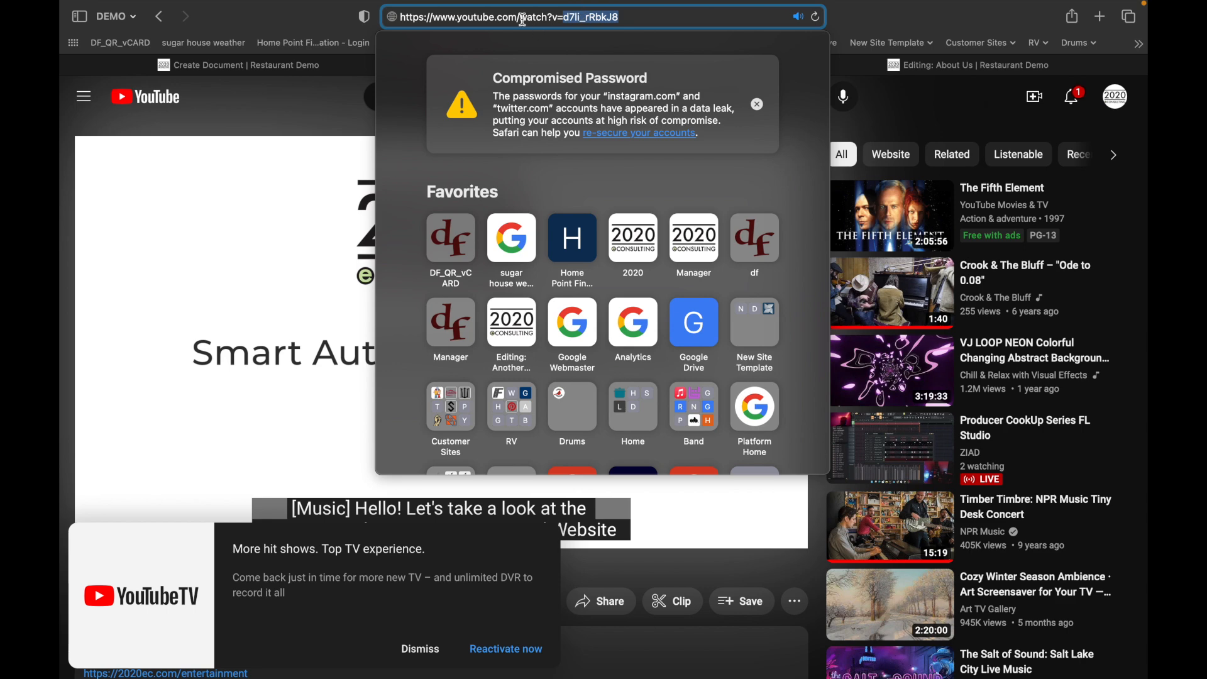
{"action": "left_click_drag", "start_coordinate": [562, 18], "coordinate": [668, 19]}
{"action": "key", "text": "super+c"}
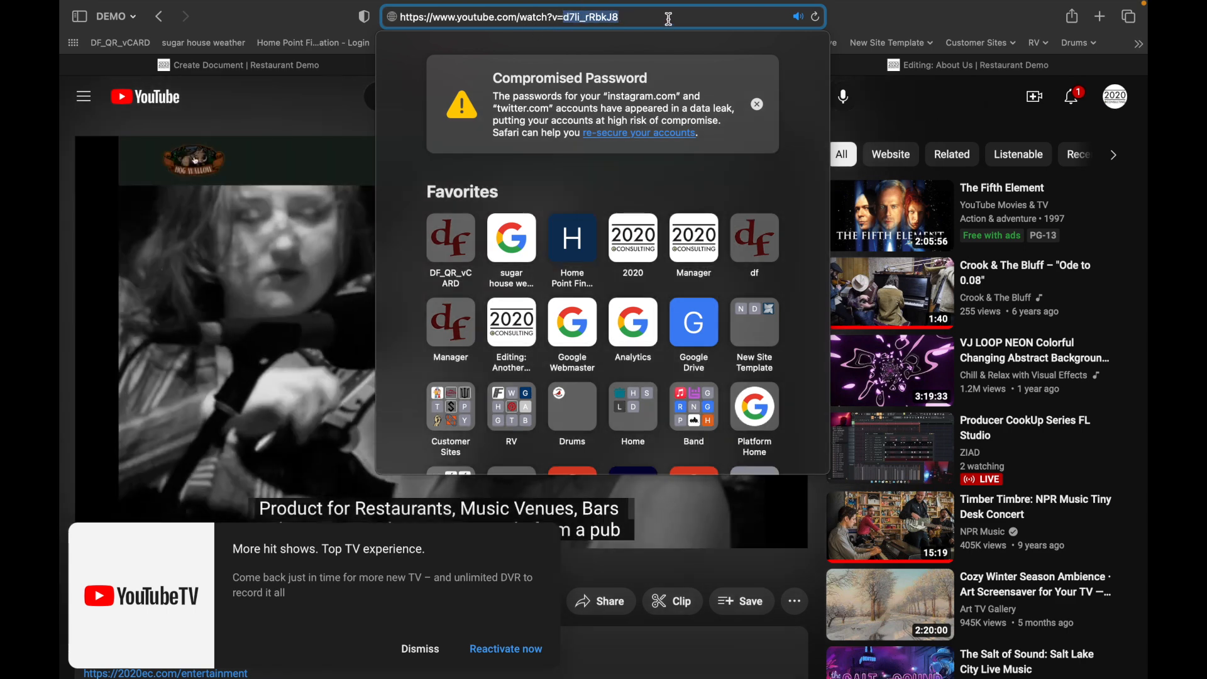
{"action": "left_click", "coordinate": [319, 62]}
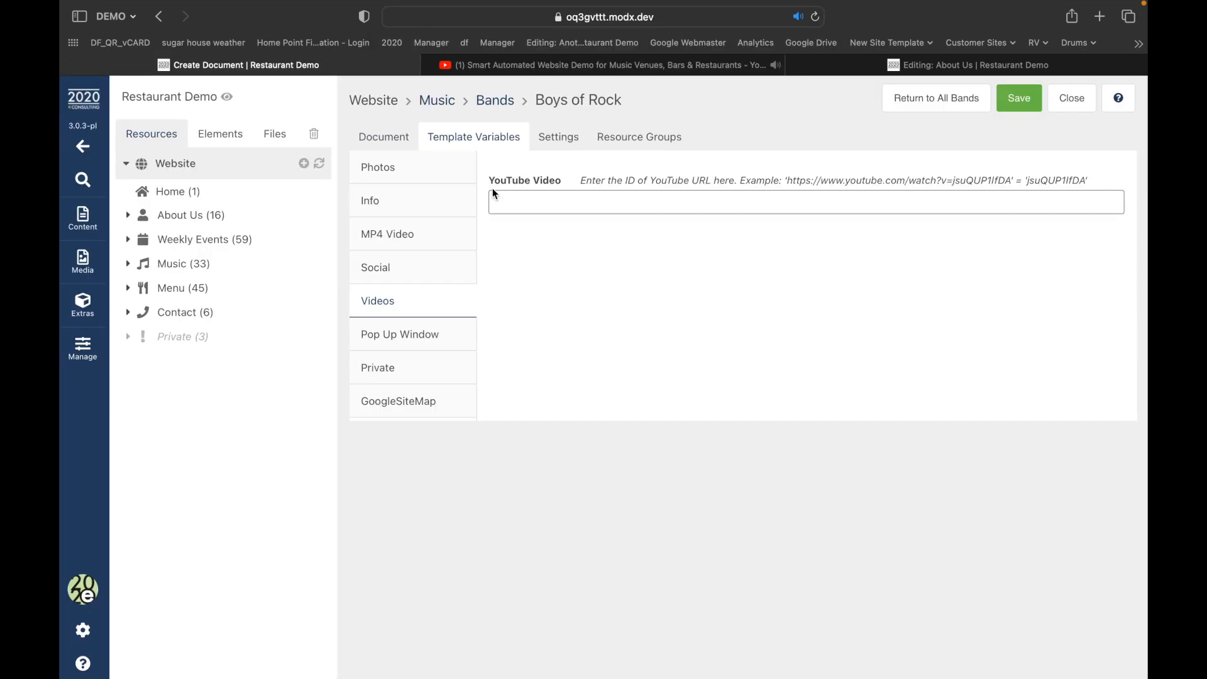
{"action": "key", "text": "super+v"}
{"action": "key", "text": "super+s"}
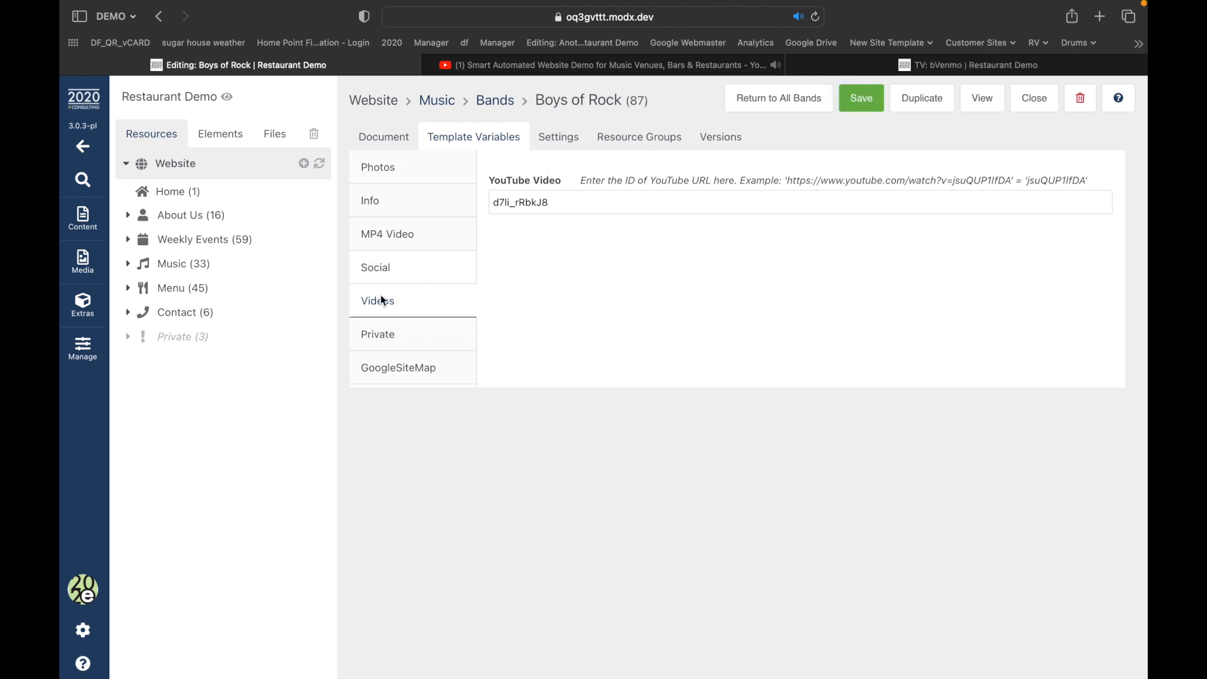
Step: Set the band's private rating to 5 and look over the contact name and cell phone fields
{"action": "left_click", "coordinate": [379, 333]}
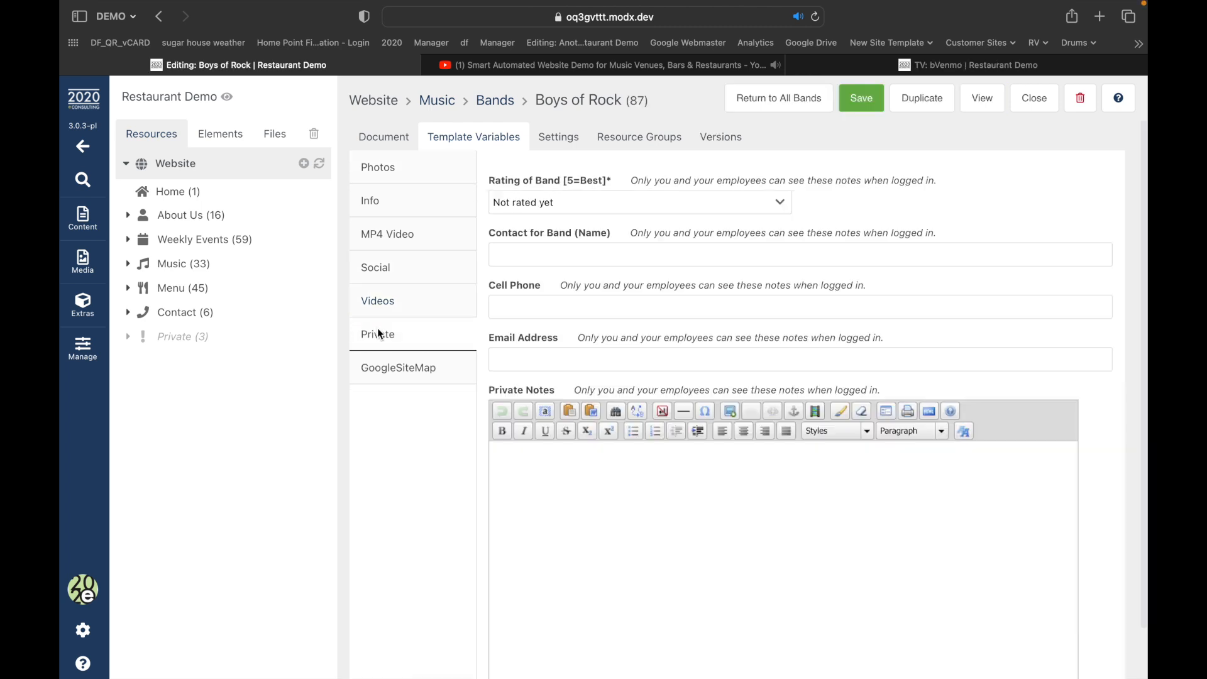
{"action": "left_click", "coordinate": [559, 204]}
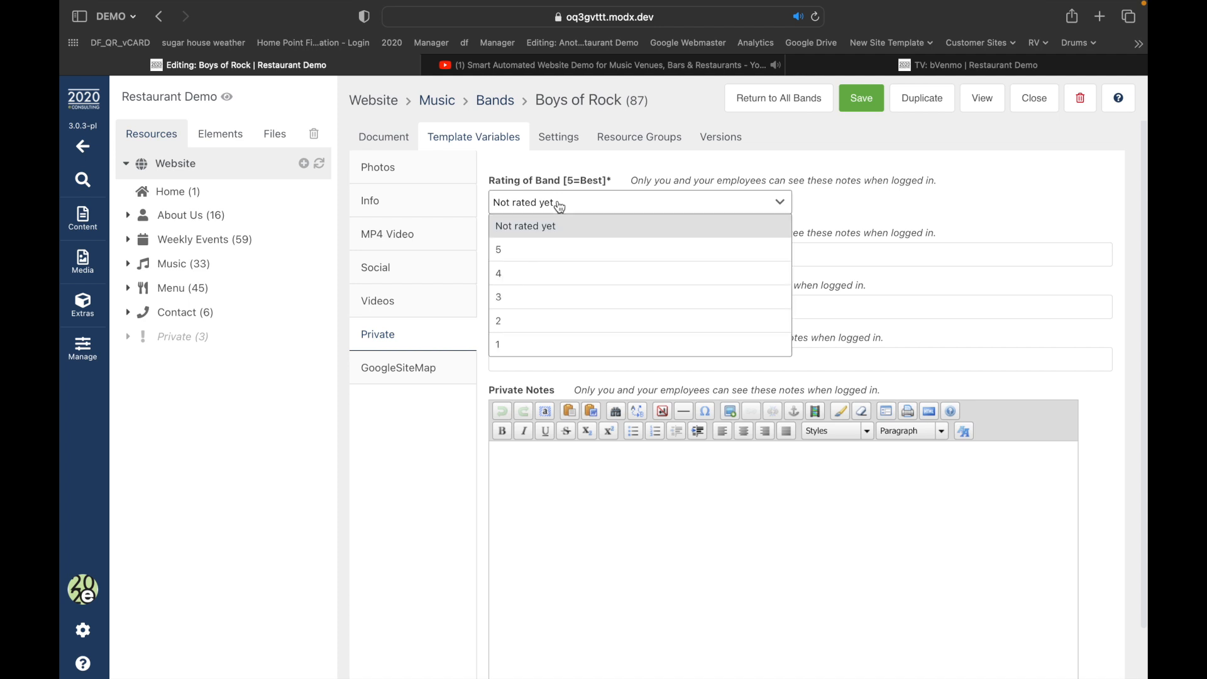
{"action": "left_click", "coordinate": [527, 254]}
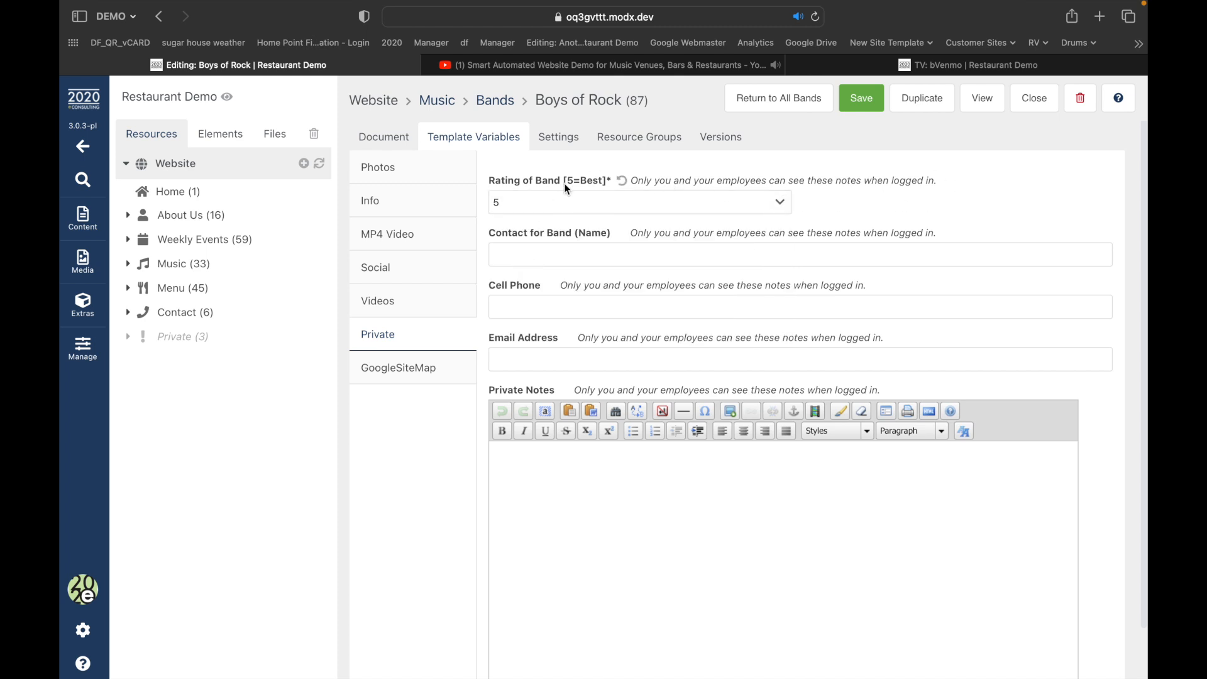
{"action": "left_click", "coordinate": [544, 254]}
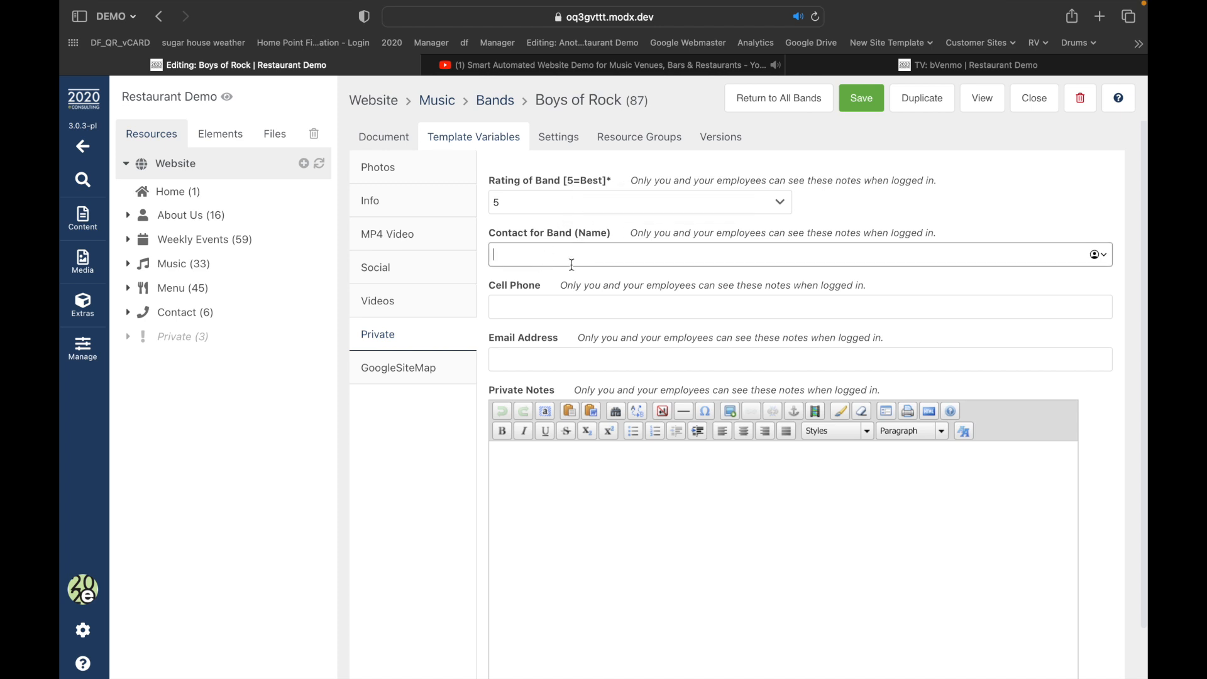
{"action": "left_click", "coordinate": [515, 313]}
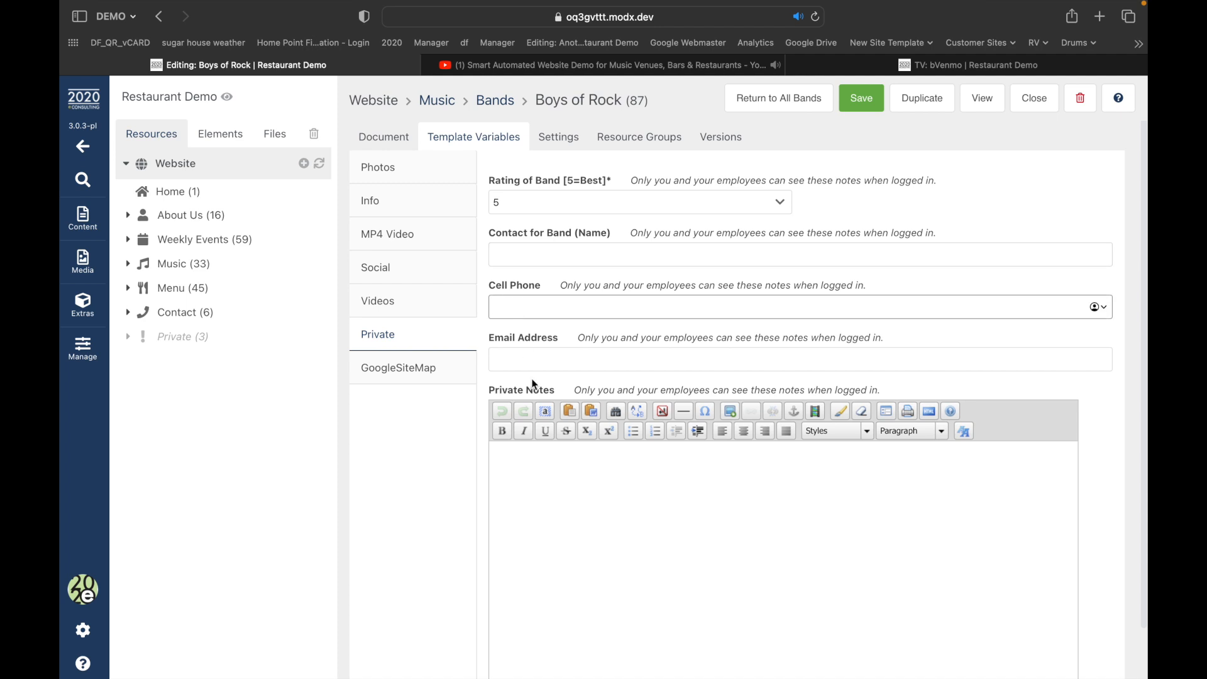
Step: Save the Boys of Rock band page and open its public page
{"action": "left_click", "coordinate": [538, 363]}
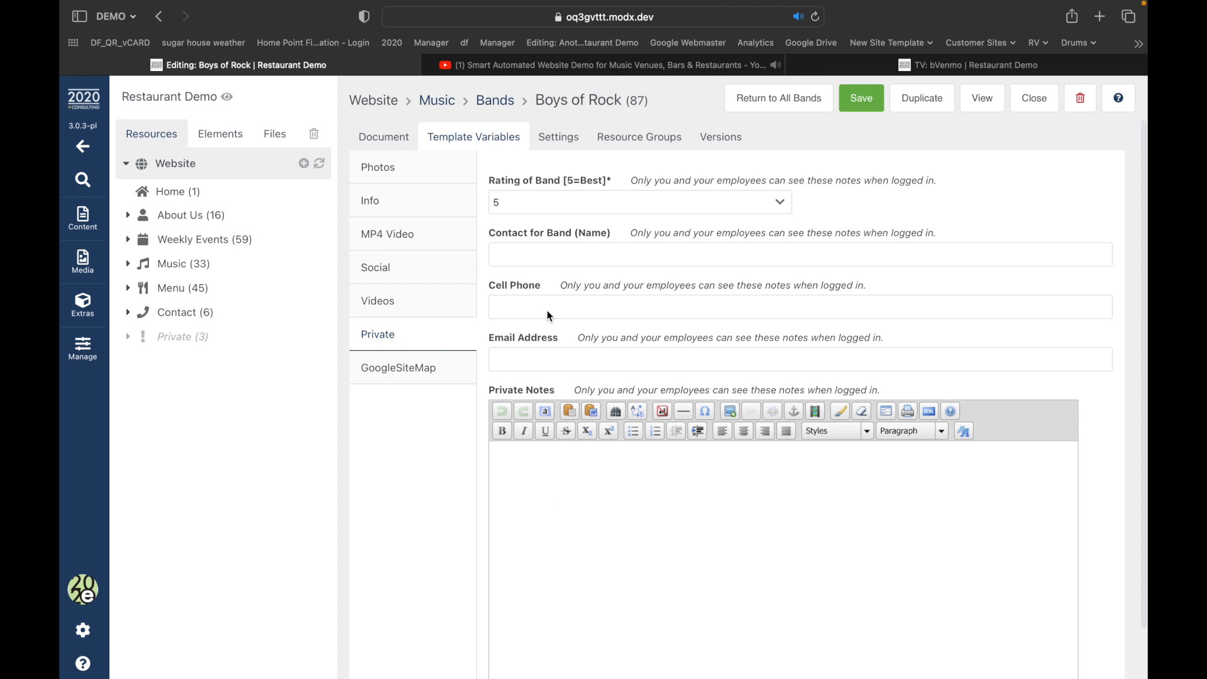
{"action": "left_click", "coordinate": [861, 101]}
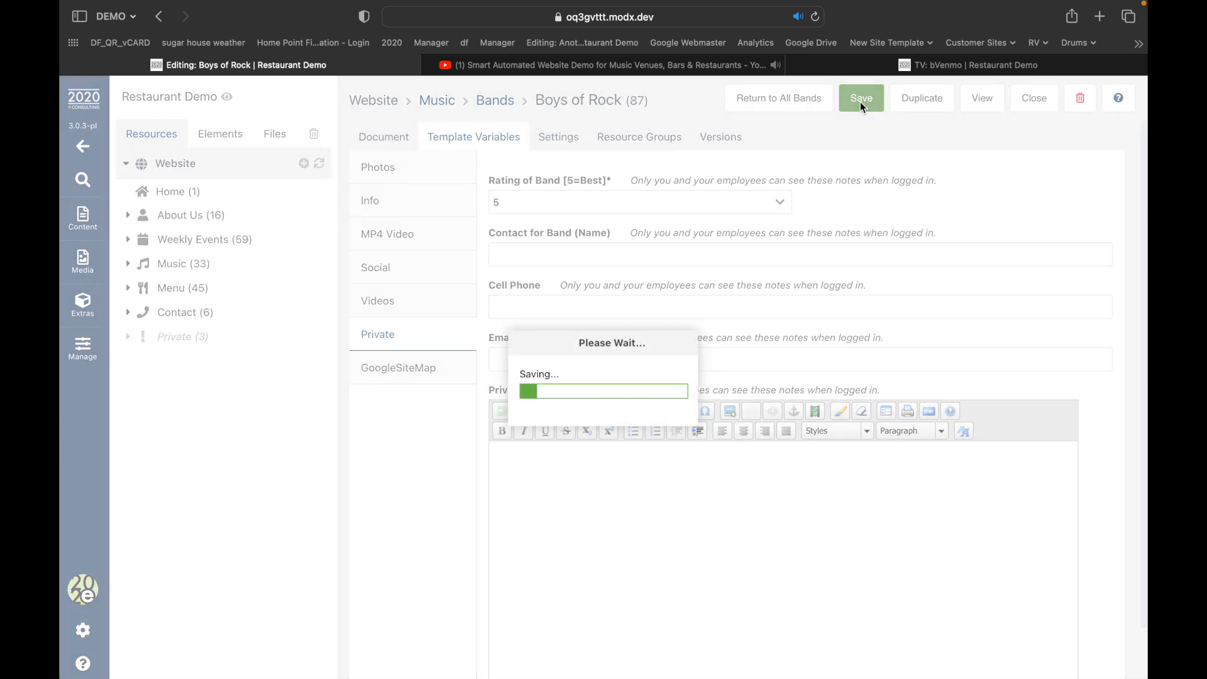
{"action": "left_click", "coordinate": [982, 96]}
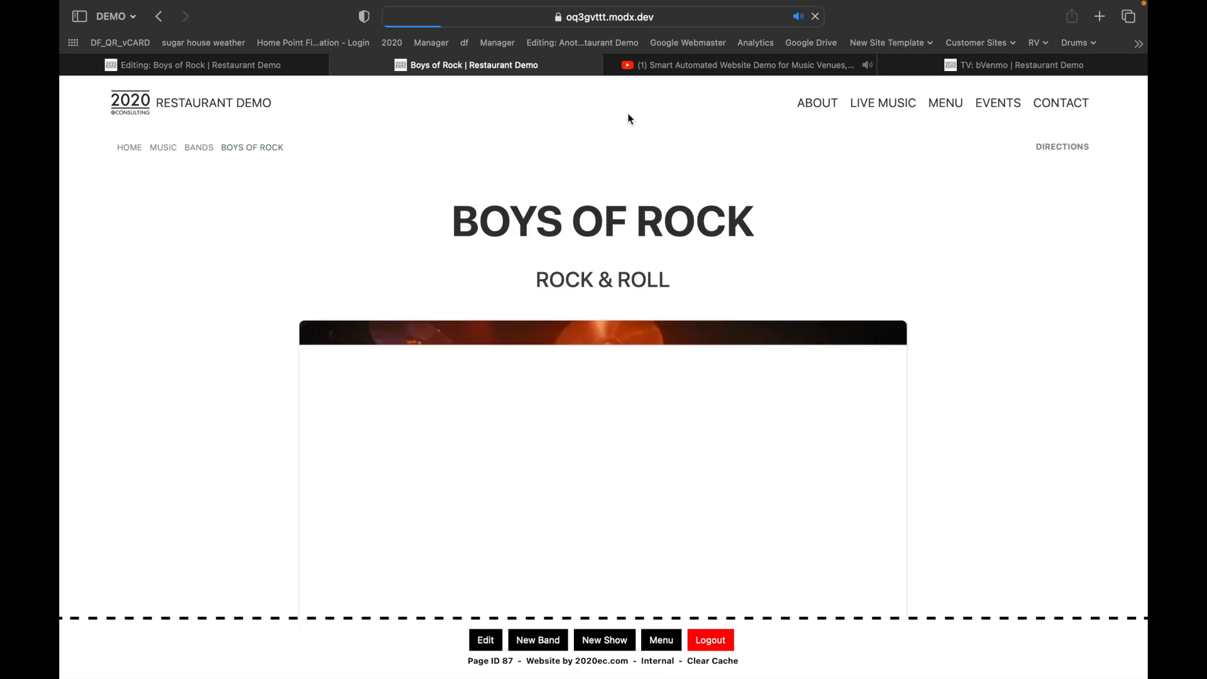
Step: Look over the band's public page, including its photo, show listings, embedded video and the Live Music section
{"action": "scroll", "coordinate": [592, 204], "scroll_direction": "down", "scroll_amount": 2}
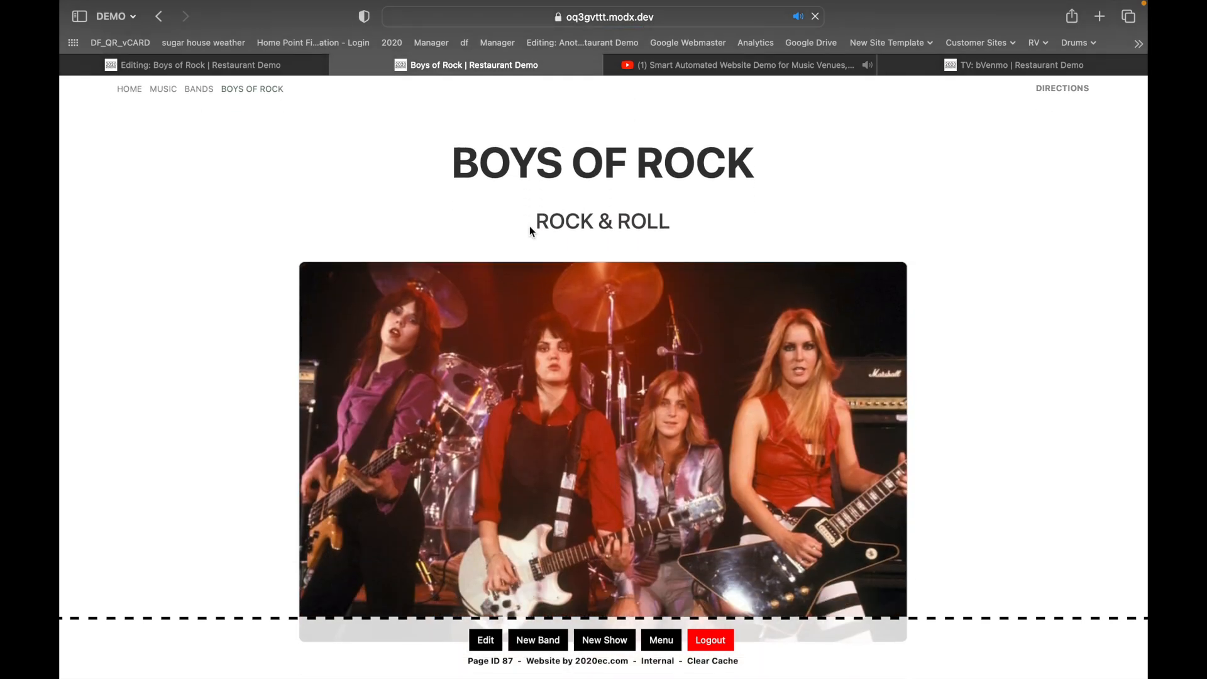
{"action": "scroll", "coordinate": [552, 227], "scroll_direction": "down", "scroll_amount": 5}
{"action": "scroll", "coordinate": [552, 228], "scroll_direction": "down", "scroll_amount": 5}
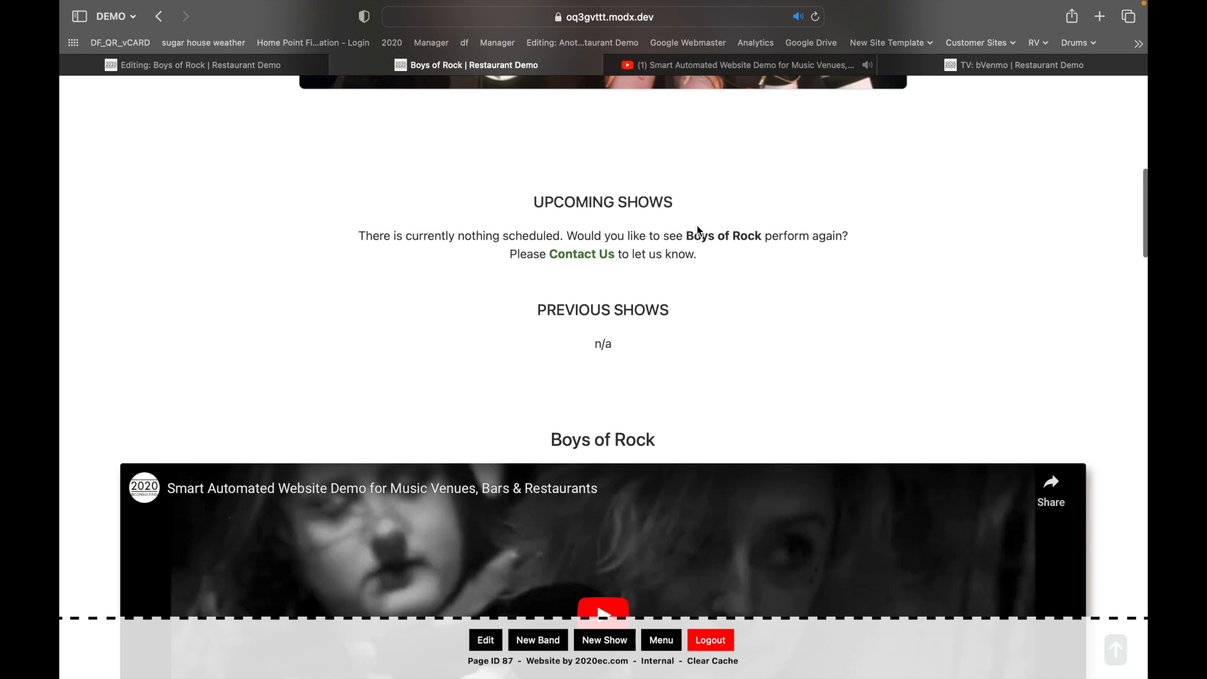
{"action": "scroll", "coordinate": [697, 230], "scroll_direction": "down", "scroll_amount": 7}
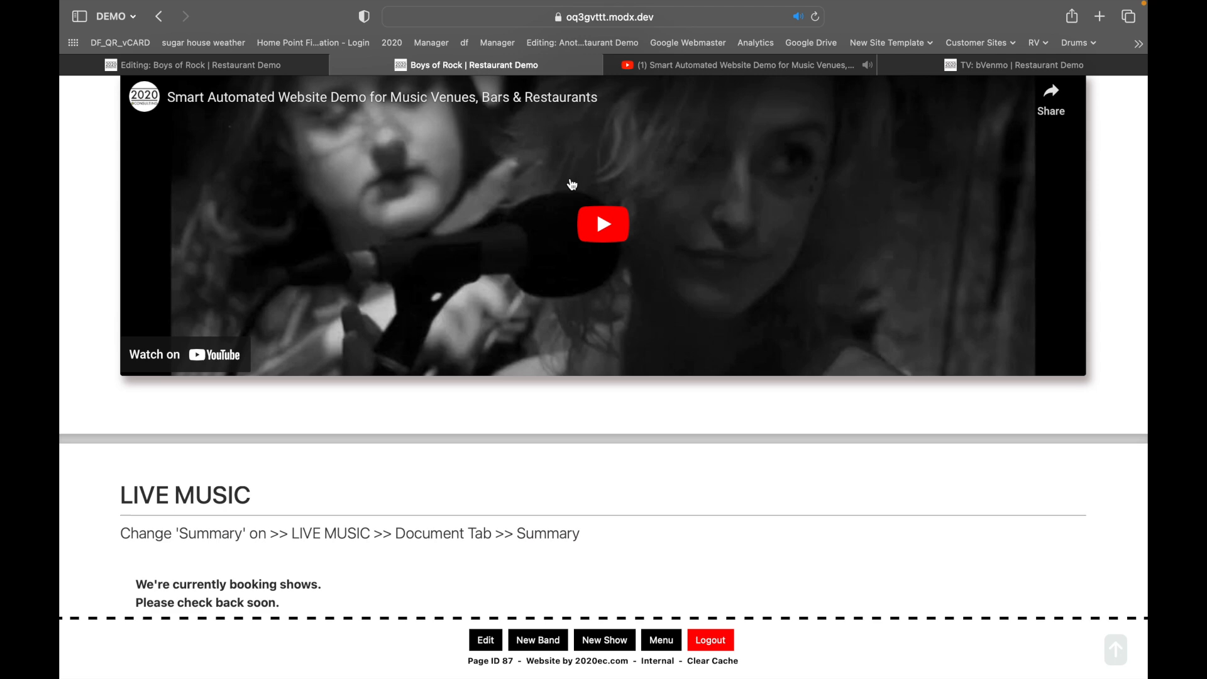
{"action": "scroll", "coordinate": [670, 262], "scroll_direction": "down", "scroll_amount": 8}
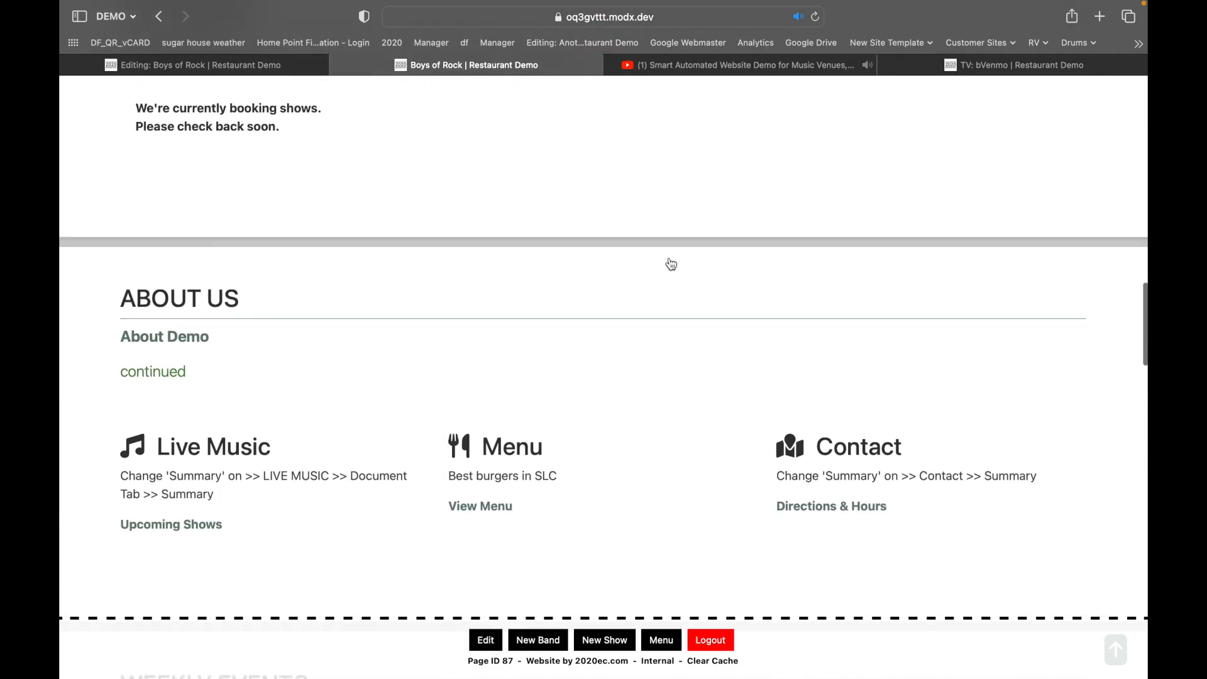
{"action": "scroll", "coordinate": [670, 263], "scroll_direction": "up", "scroll_amount": 8}
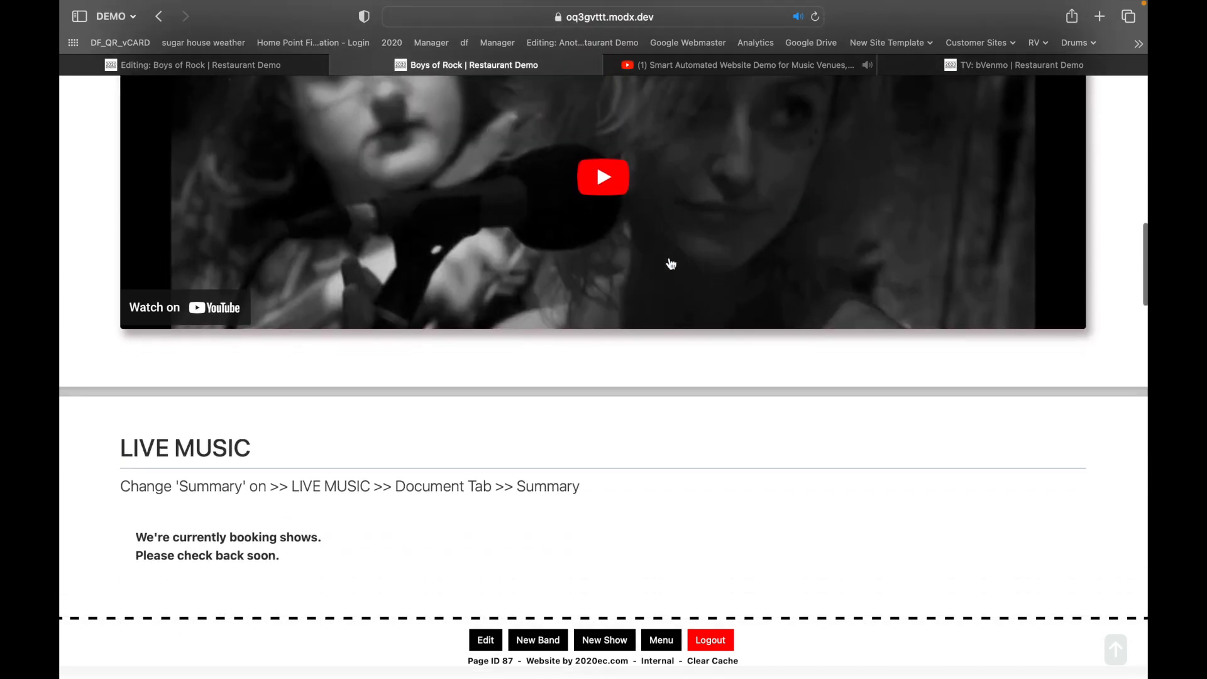
{"action": "scroll", "coordinate": [671, 263], "scroll_direction": "down", "scroll_amount": 1}
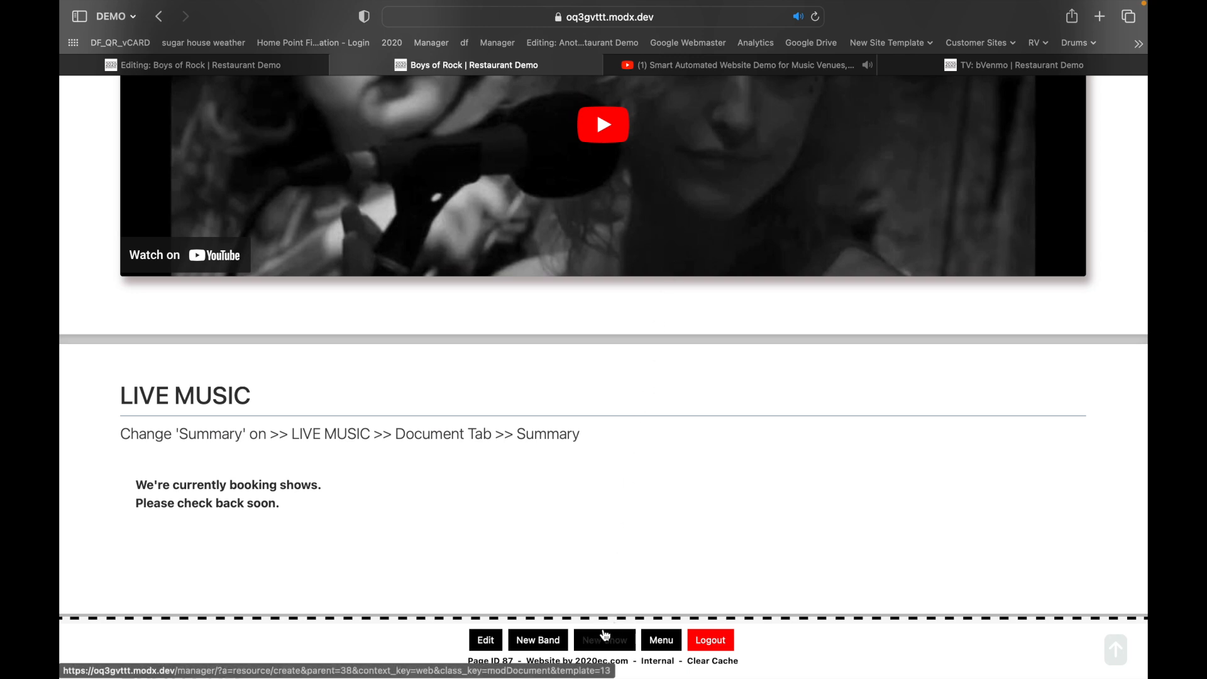
Step: Create a new show under Live Music with the title Boys of Rock
{"action": "left_click", "coordinate": [604, 639]}
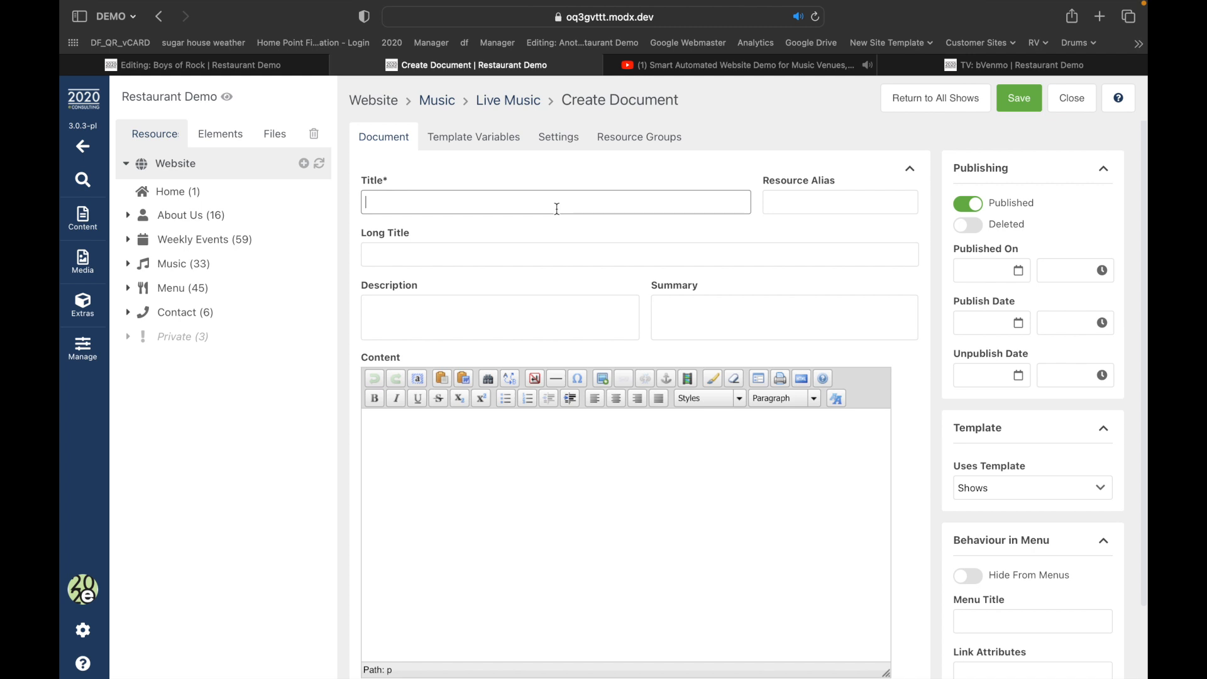
{"action": "type", "text": "Boys of Rodk"}
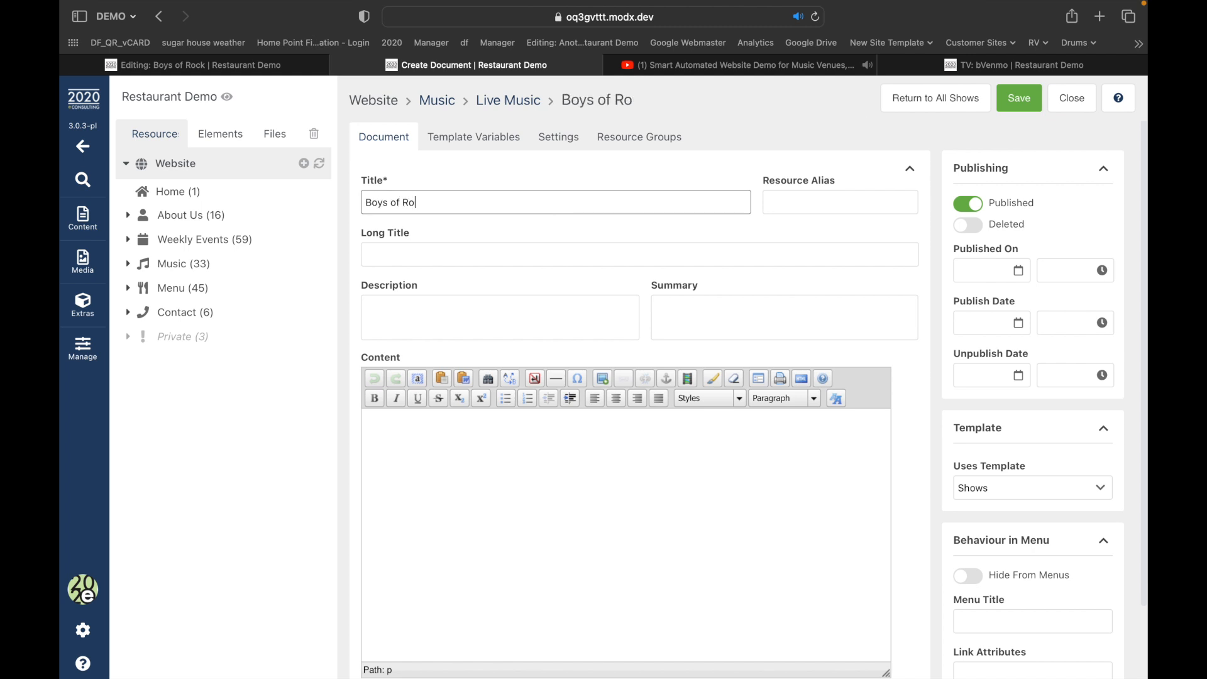
{"action": "key", "text": "BackSpace"}
{"action": "key", "text": "BackSpace"}
{"action": "type", "text": "ck"}
Step: Set the show's Published On date to May 26, 2023 and its time to 9:00 pm
{"action": "left_click", "coordinate": [1018, 272]}
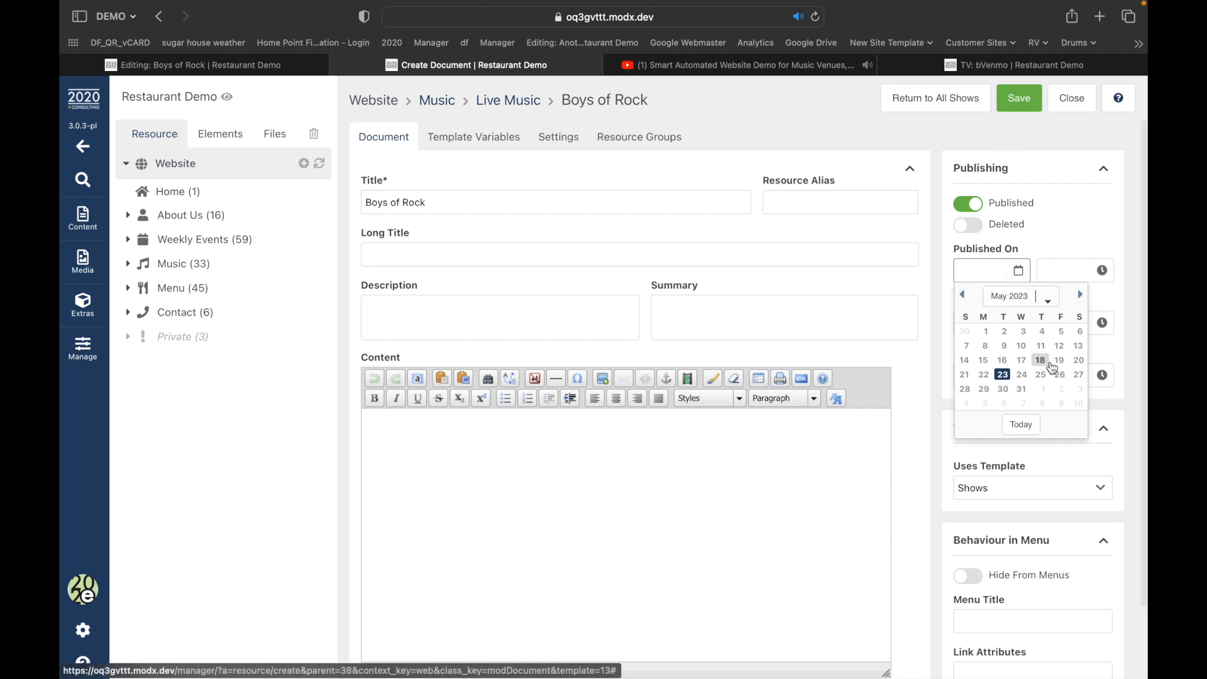
{"action": "left_click", "coordinate": [1060, 374]}
{"action": "left_click_drag", "start_coordinate": [1085, 271], "coordinate": [1041, 271]}
{"action": "type", "text": "9"}
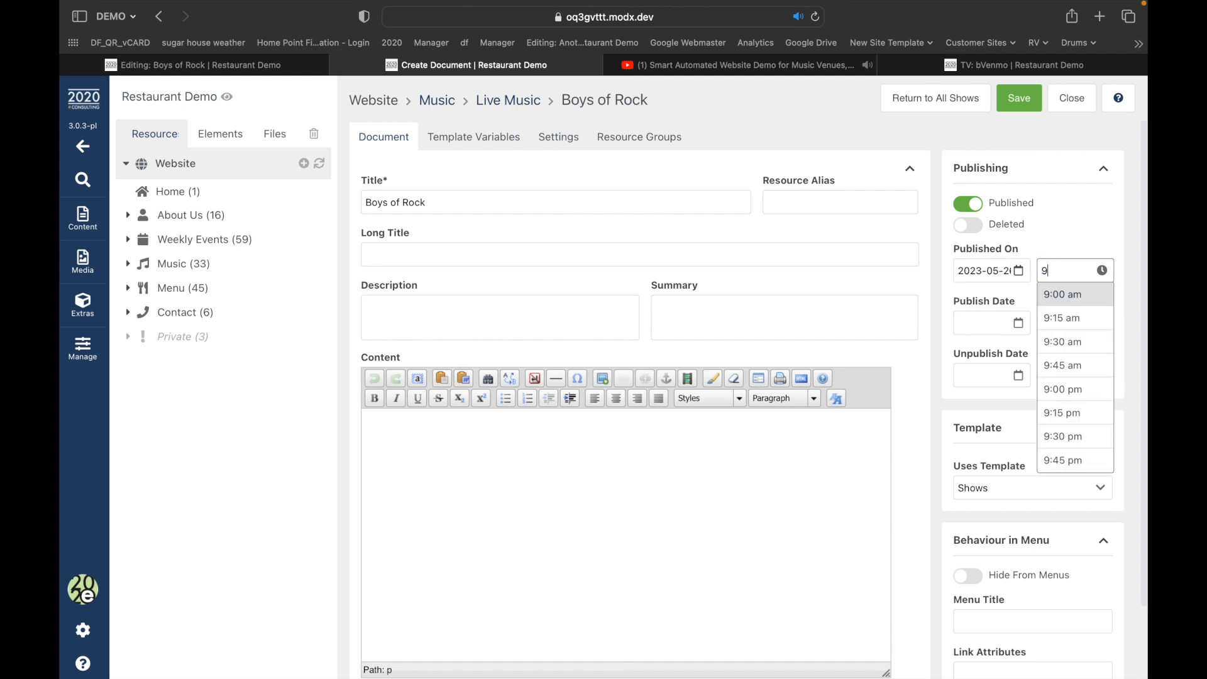
{"action": "left_click", "coordinate": [1076, 388]}
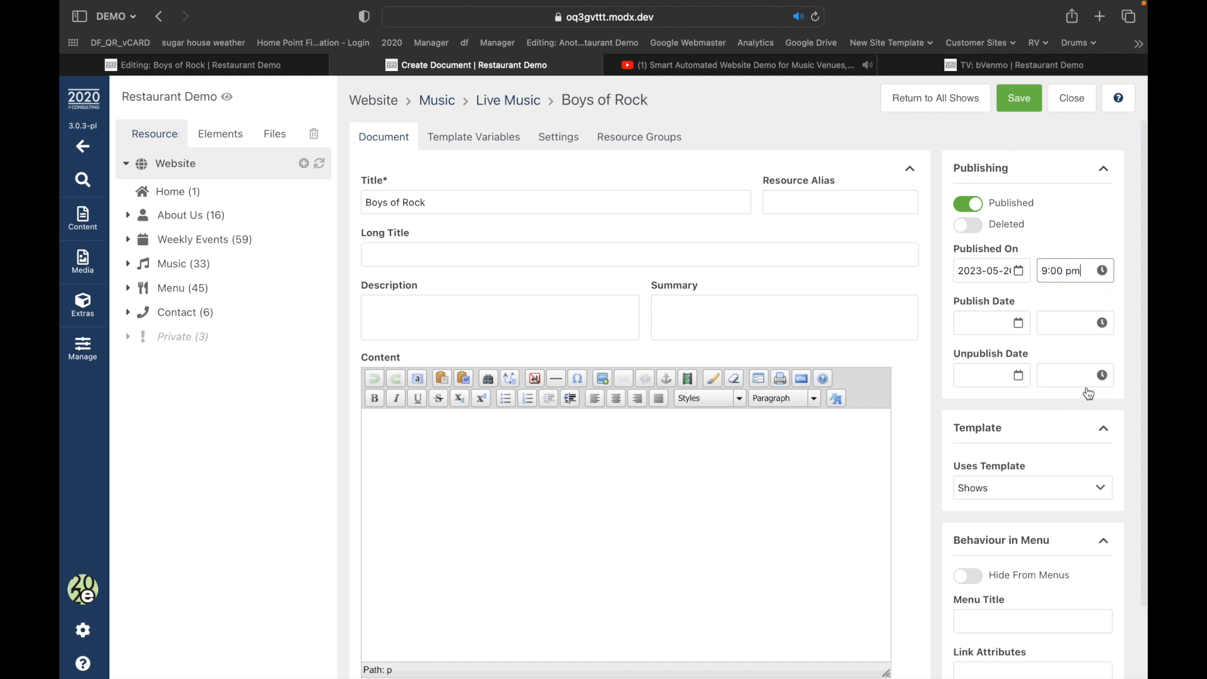
Step: Choose Boys of Rock as the show's band and enter Girls of Jazz as the opening band
{"action": "left_click", "coordinate": [447, 136]}
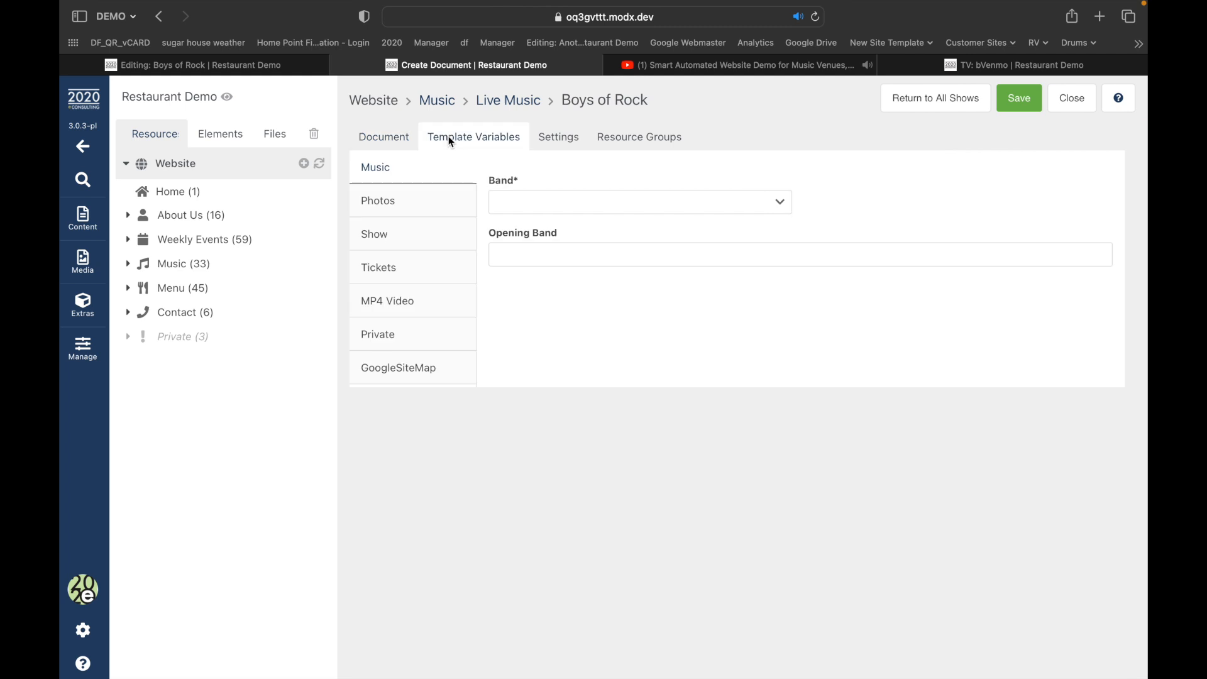
{"action": "left_click", "coordinate": [560, 205]}
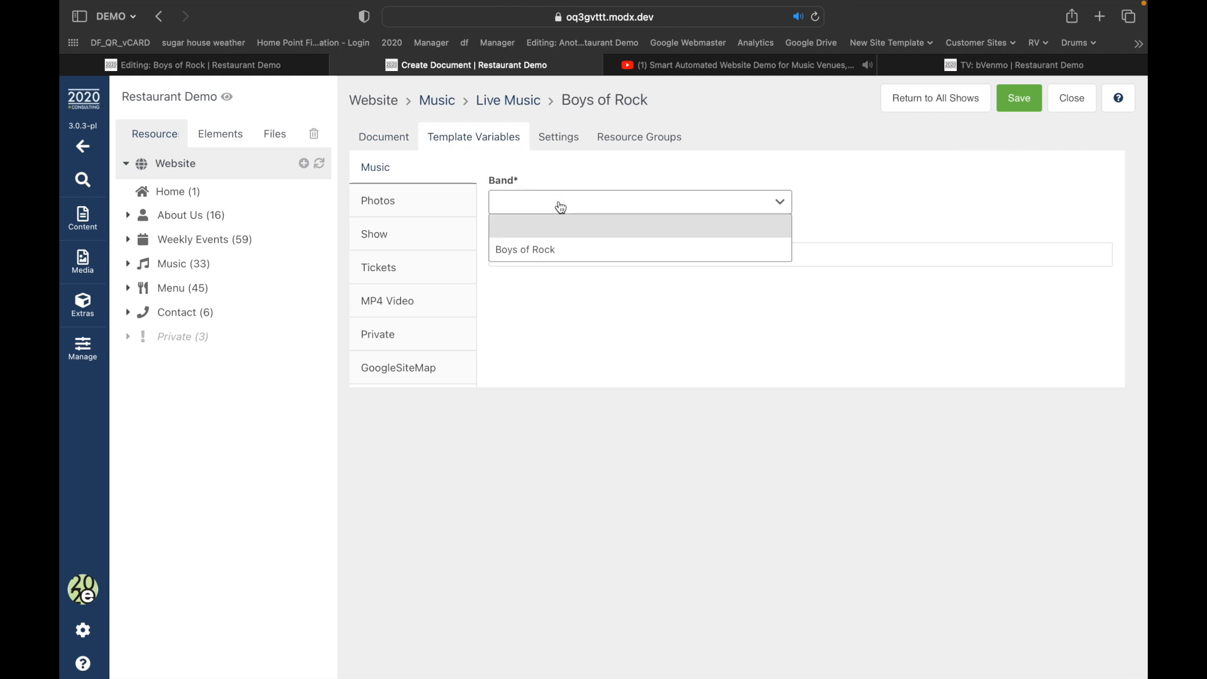
{"action": "left_click", "coordinate": [542, 250]}
{"action": "left_click", "coordinate": [521, 263]}
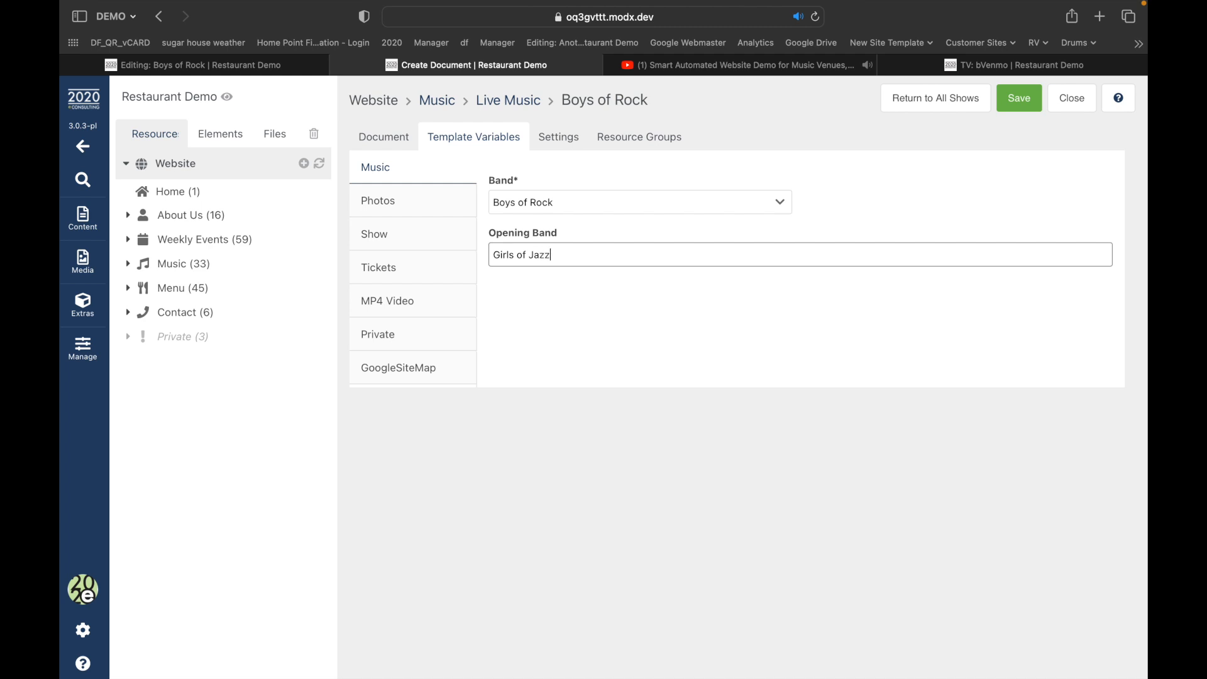
Step: Look over the show's event poster, Highlight Poster, Event Length and Facebook Event Link fields
{"action": "left_click", "coordinate": [405, 199]}
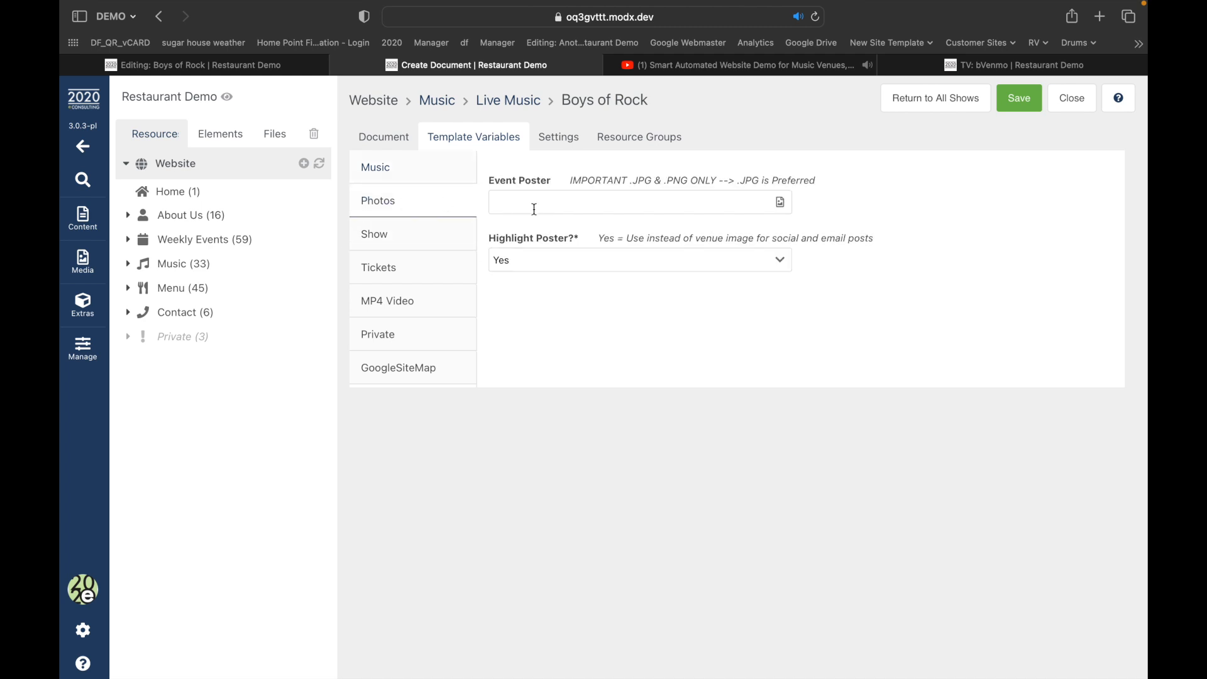
{"action": "left_click", "coordinate": [568, 259]}
{"action": "left_click", "coordinate": [567, 259]}
{"action": "left_click", "coordinate": [442, 245]}
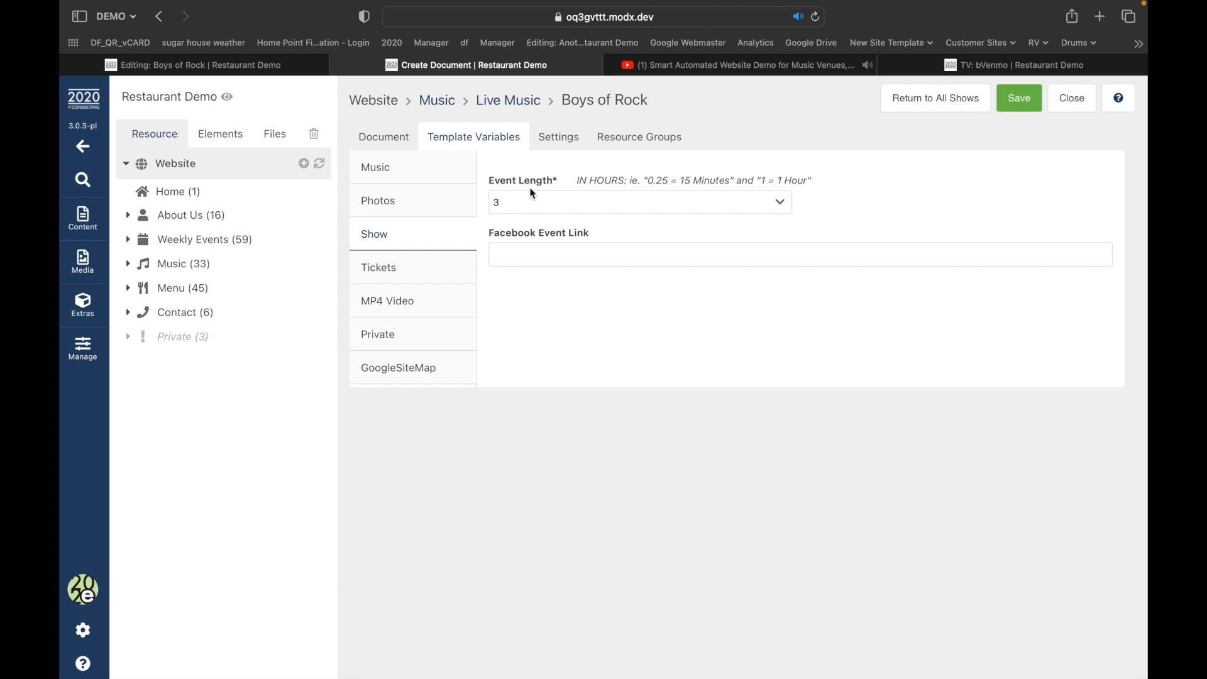
{"action": "left_click", "coordinate": [556, 201]}
{"action": "left_click", "coordinate": [552, 202]}
{"action": "left_click", "coordinate": [526, 259]}
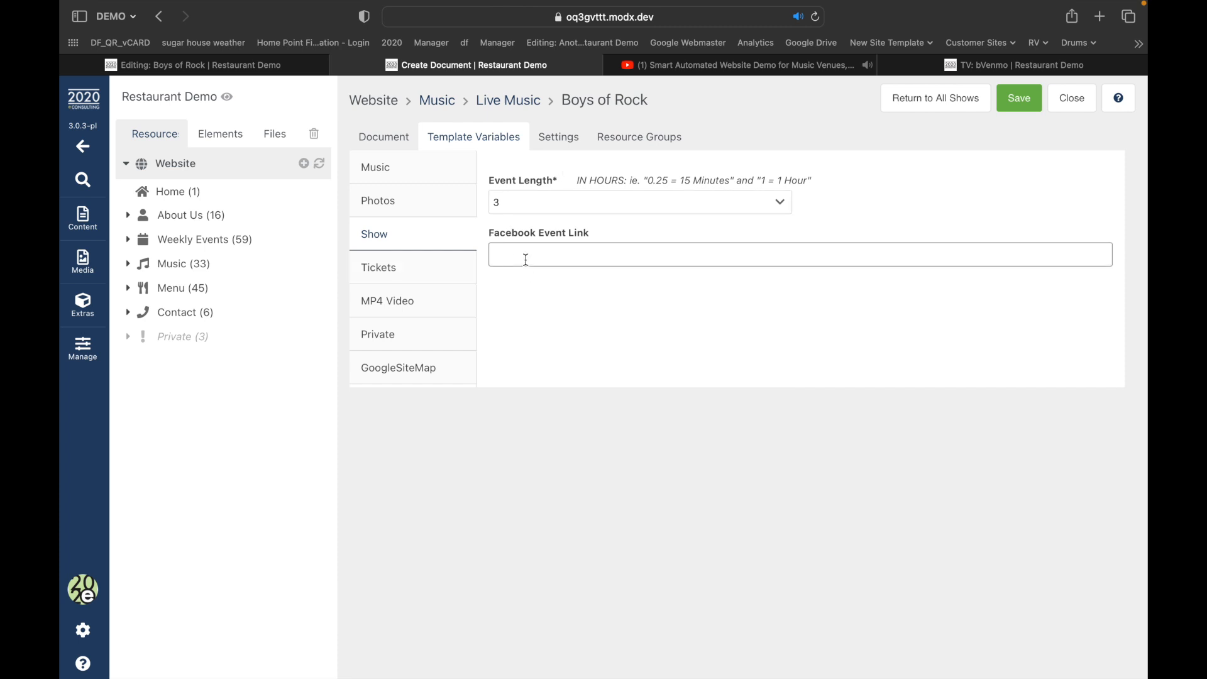
Step: Set the show's ticket cost to 10 and save the new show
{"action": "left_click", "coordinate": [415, 274]}
{"action": "left_click", "coordinate": [518, 207]}
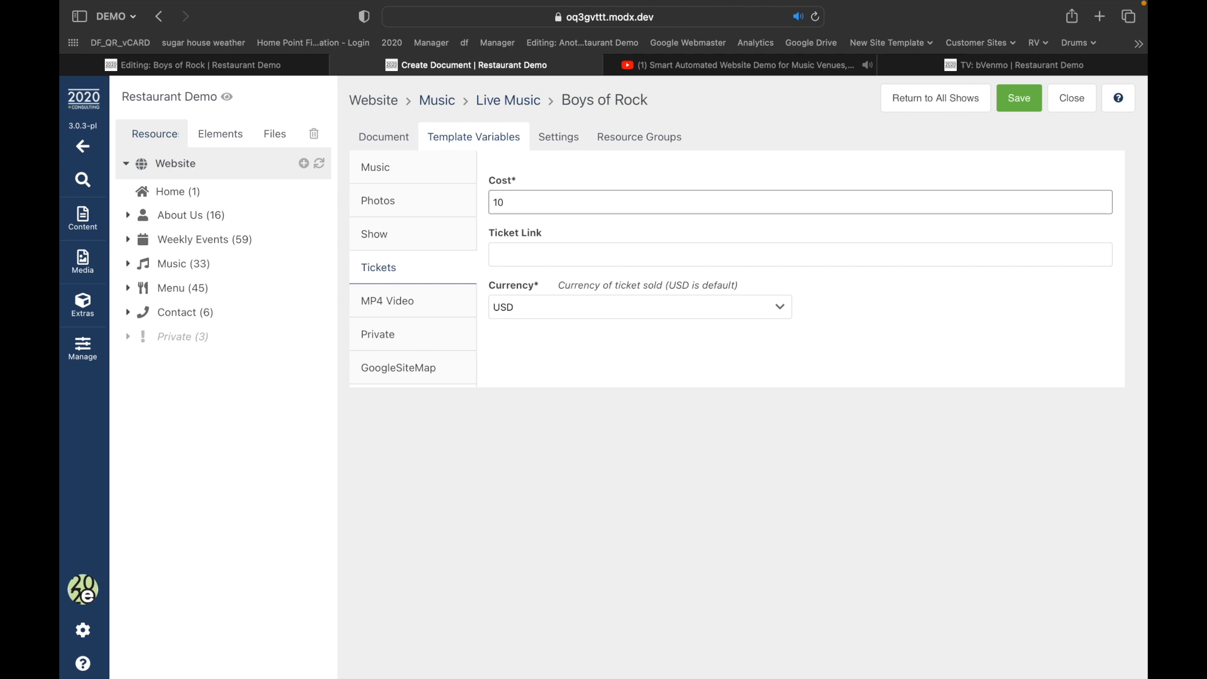
{"action": "left_click", "coordinate": [523, 250]}
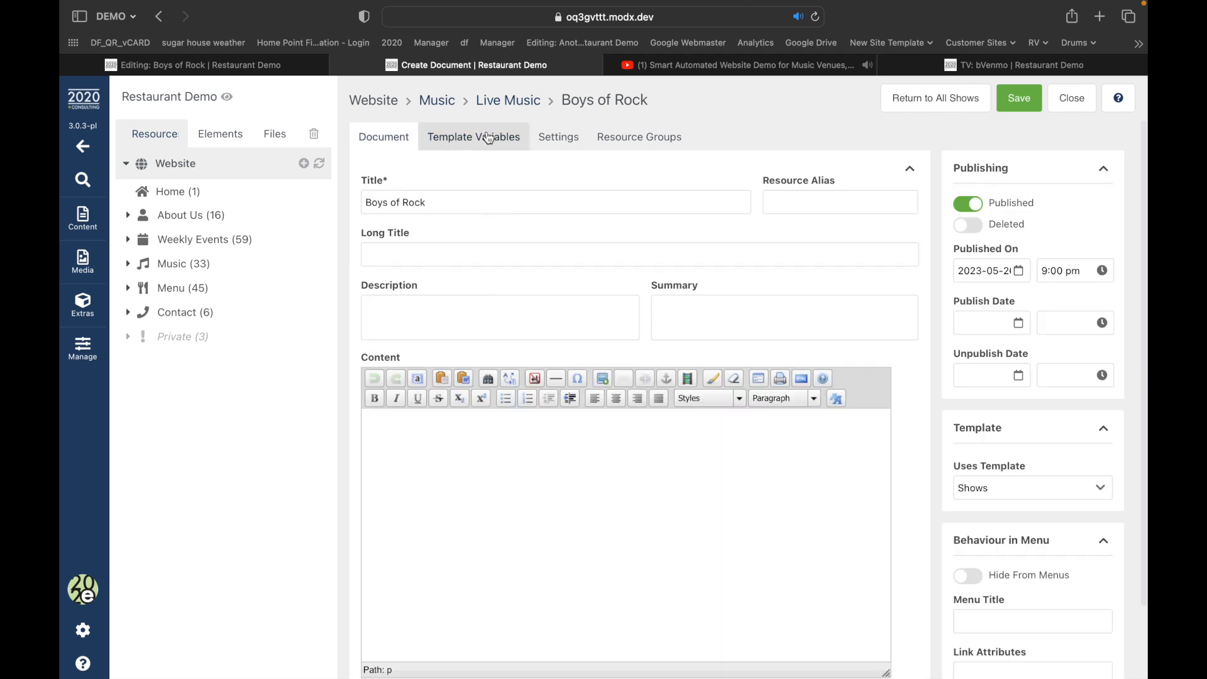
{"action": "left_click", "coordinate": [474, 136]}
{"action": "left_click", "coordinate": [1018, 110]}
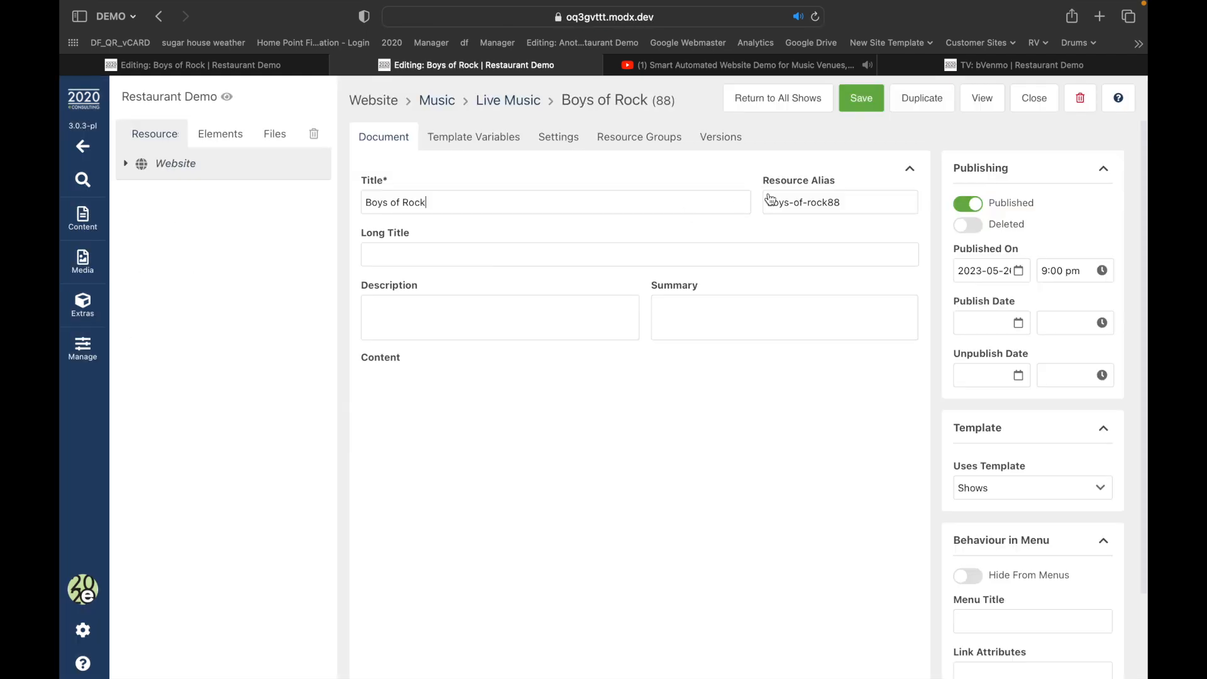
Step: Open the show's public page and examine its date, cost, show info jump, band and venue links, and video
{"action": "left_click", "coordinate": [987, 100]}
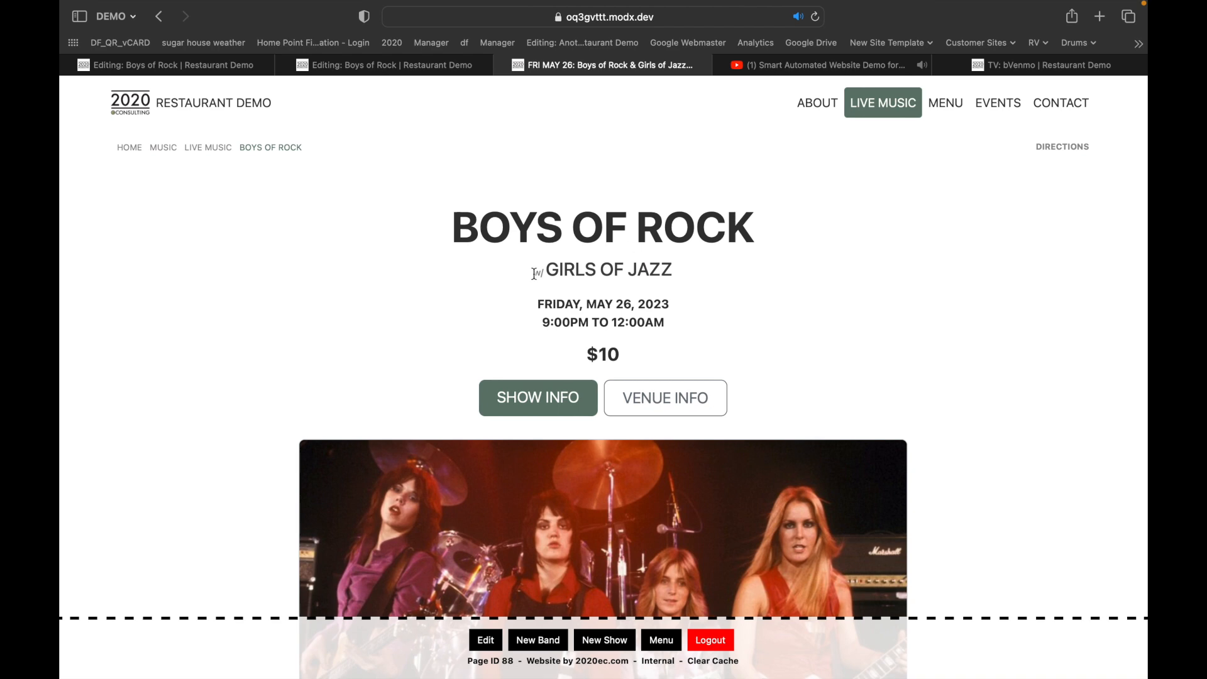
{"action": "scroll", "coordinate": [596, 268], "scroll_direction": "down", "scroll_amount": 3}
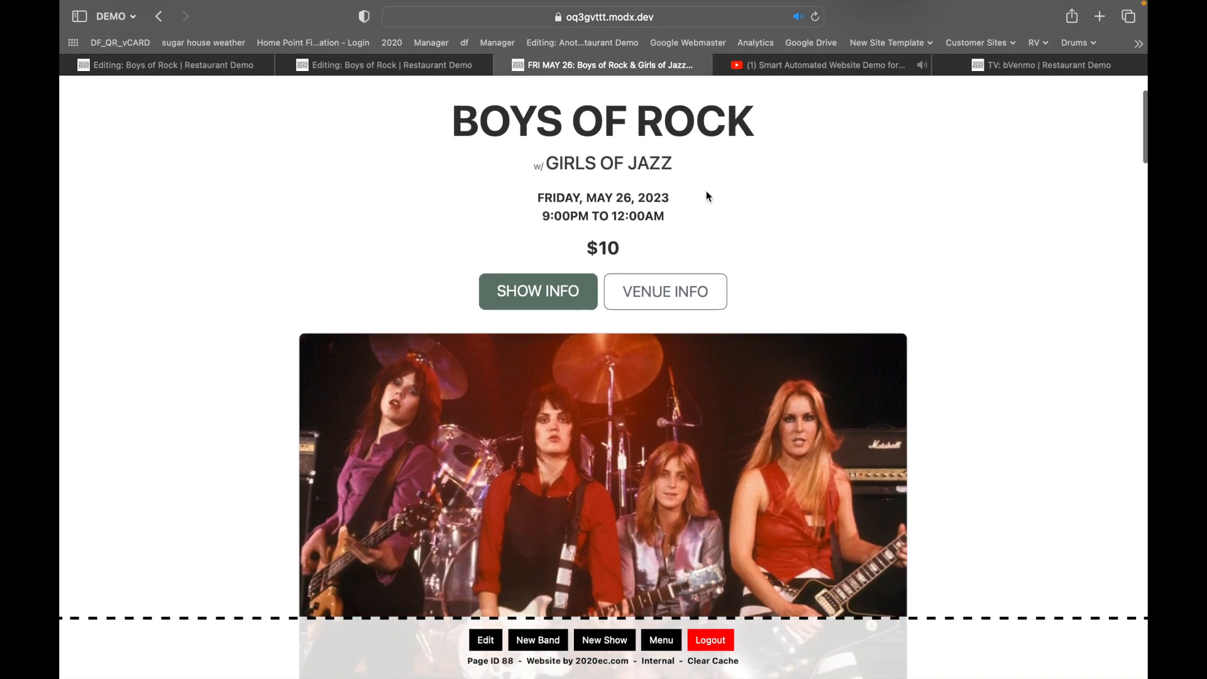
{"action": "scroll", "coordinate": [704, 188], "scroll_direction": "down", "scroll_amount": 2}
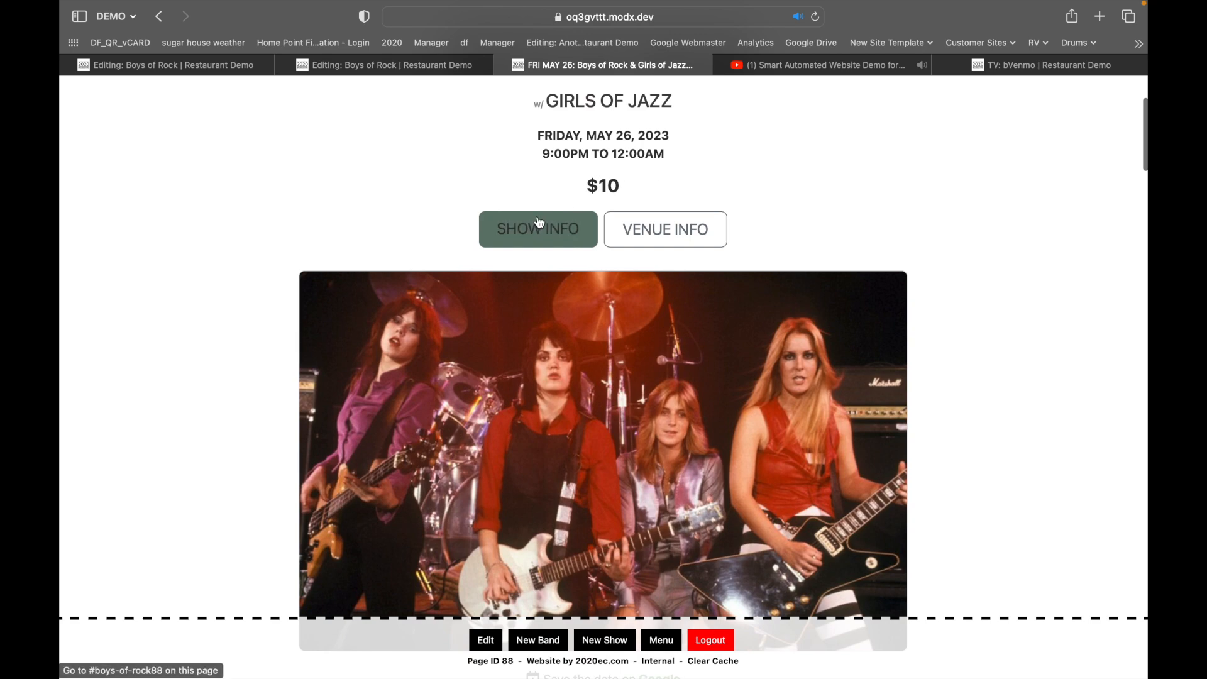
{"action": "left_click", "coordinate": [546, 239]}
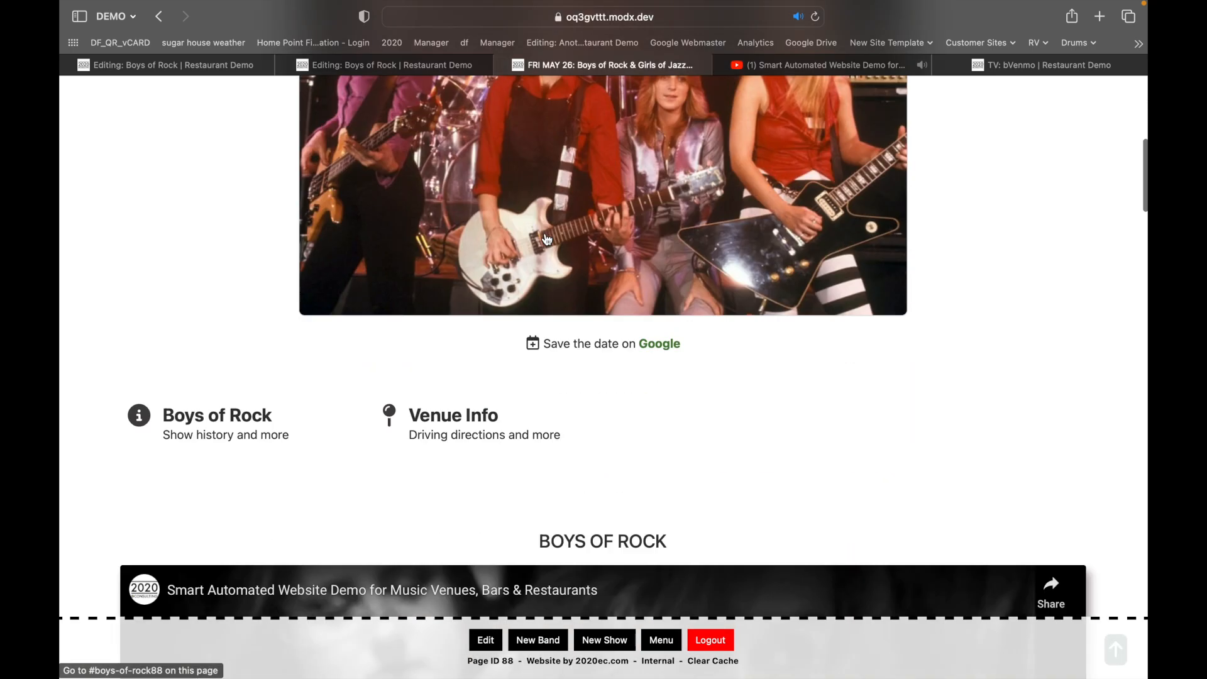
{"action": "scroll", "coordinate": [513, 296], "scroll_direction": "up", "scroll_amount": 10}
{"action": "left_click", "coordinate": [519, 338]}
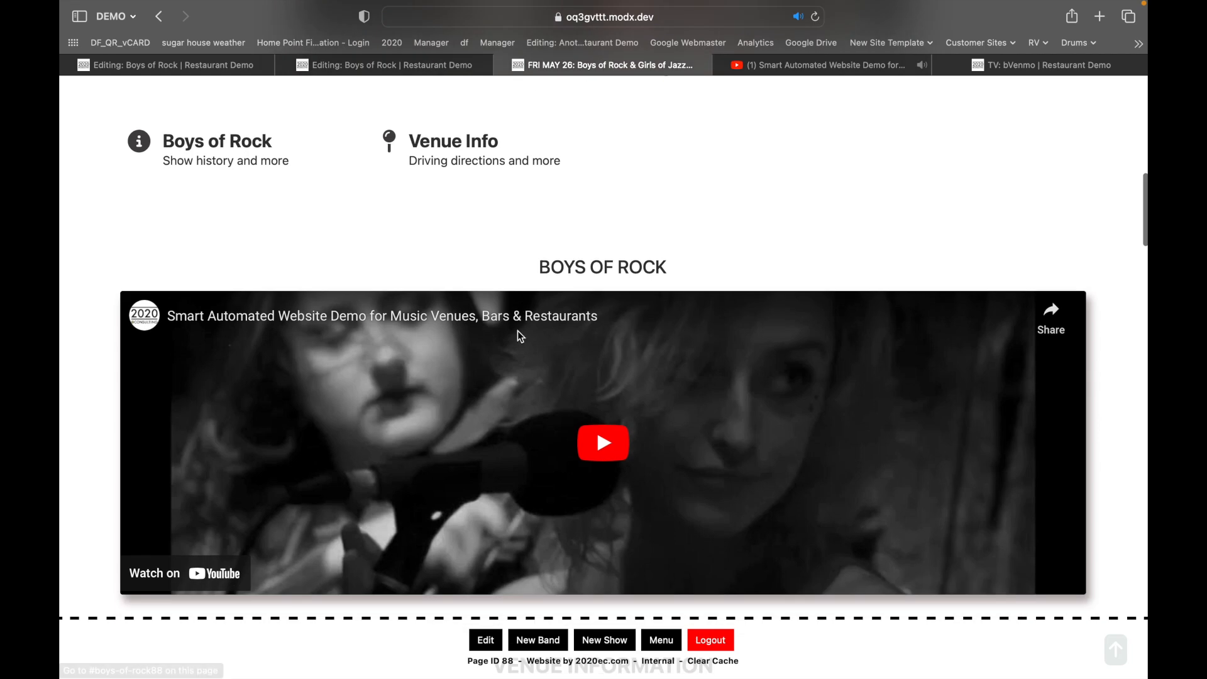
{"action": "scroll", "coordinate": [518, 331], "scroll_direction": "up", "scroll_amount": 5}
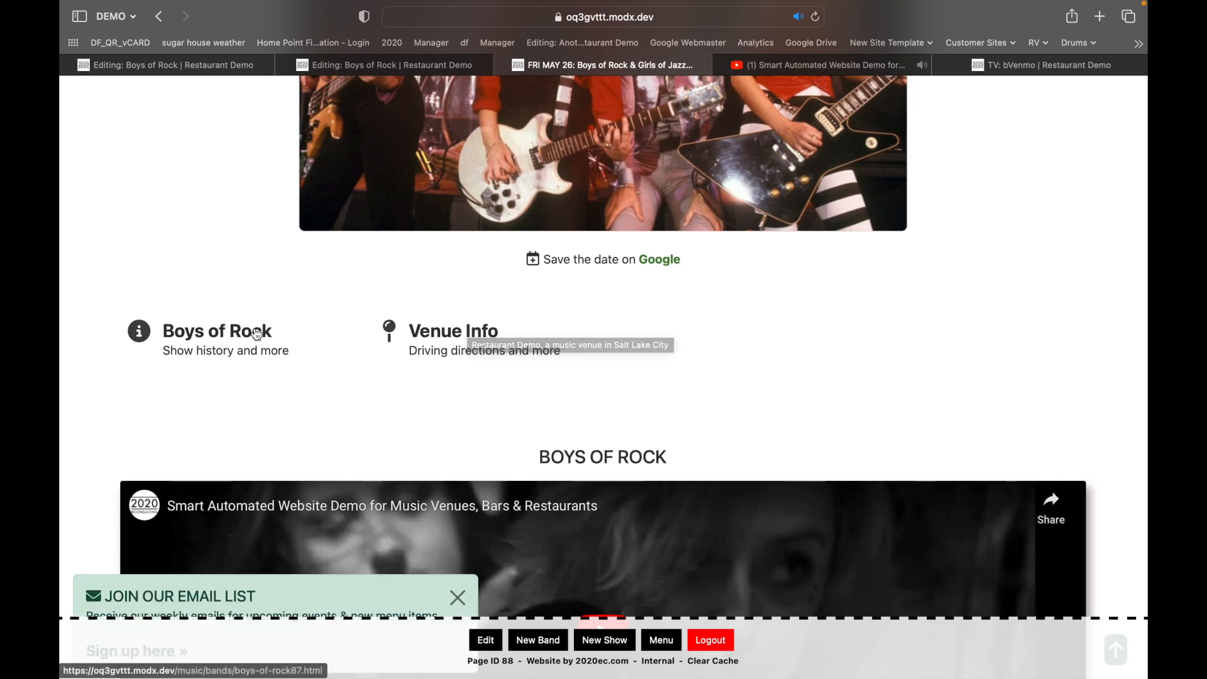
{"action": "scroll", "coordinate": [257, 333], "scroll_direction": "down", "scroll_amount": 1}
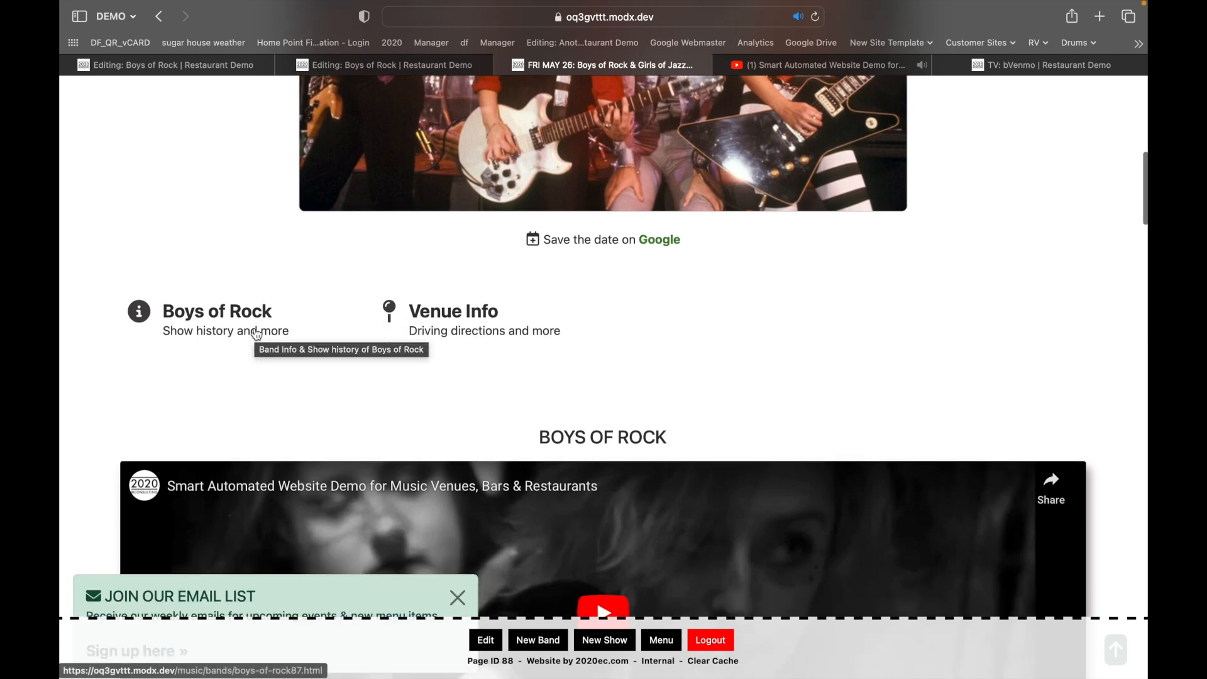
{"action": "left_click", "coordinate": [406, 70]}
{"action": "left_click", "coordinate": [506, 135]}
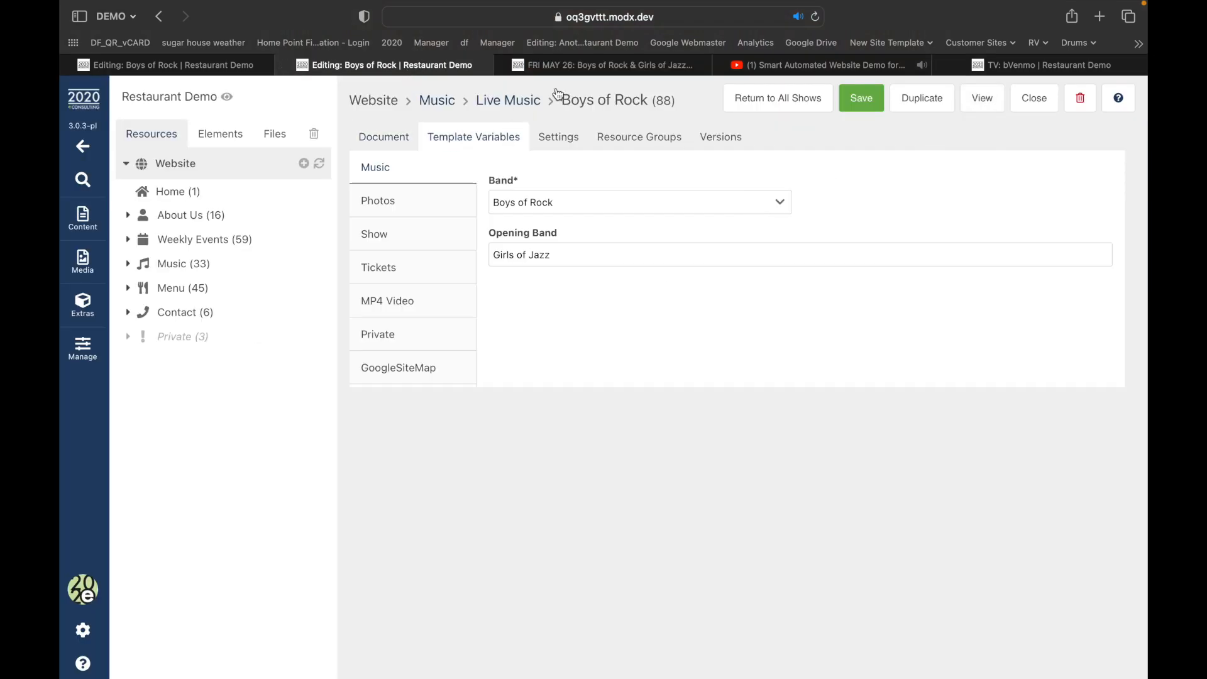
{"action": "left_click", "coordinate": [241, 67]}
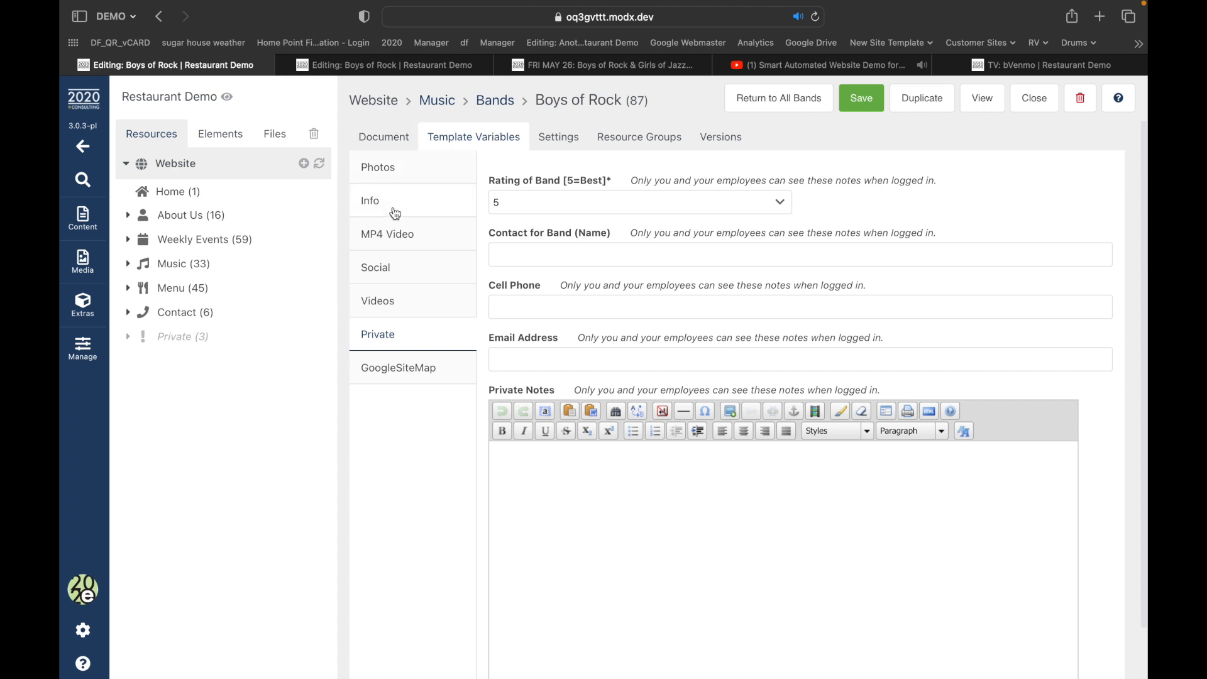
{"action": "left_click", "coordinate": [389, 268]}
{"action": "left_click", "coordinate": [560, 252]}
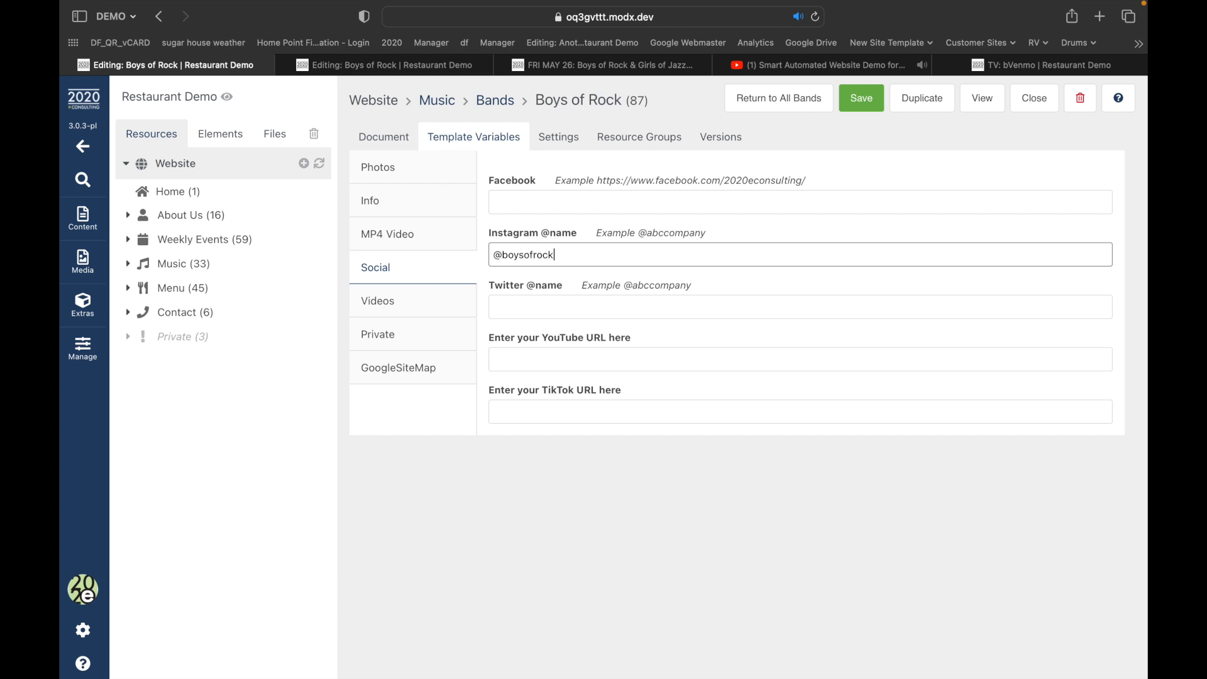
{"action": "left_click", "coordinate": [857, 100]}
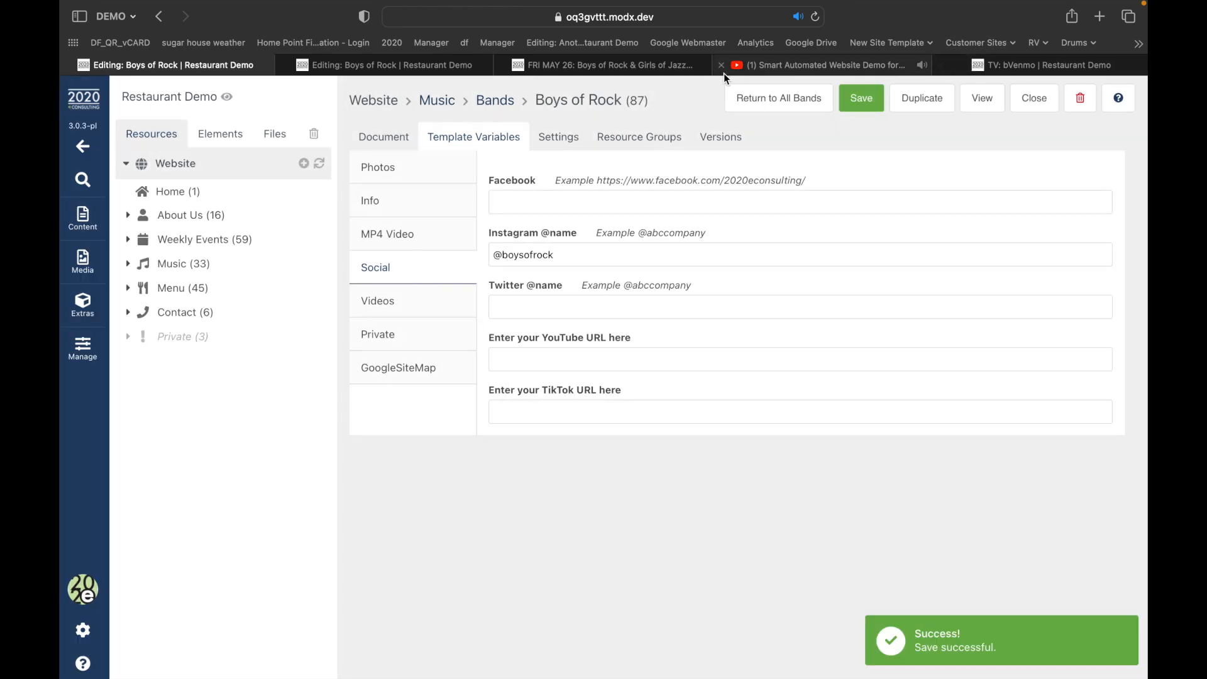
{"action": "left_click", "coordinate": [633, 68]}
{"action": "left_click", "coordinate": [814, 18]}
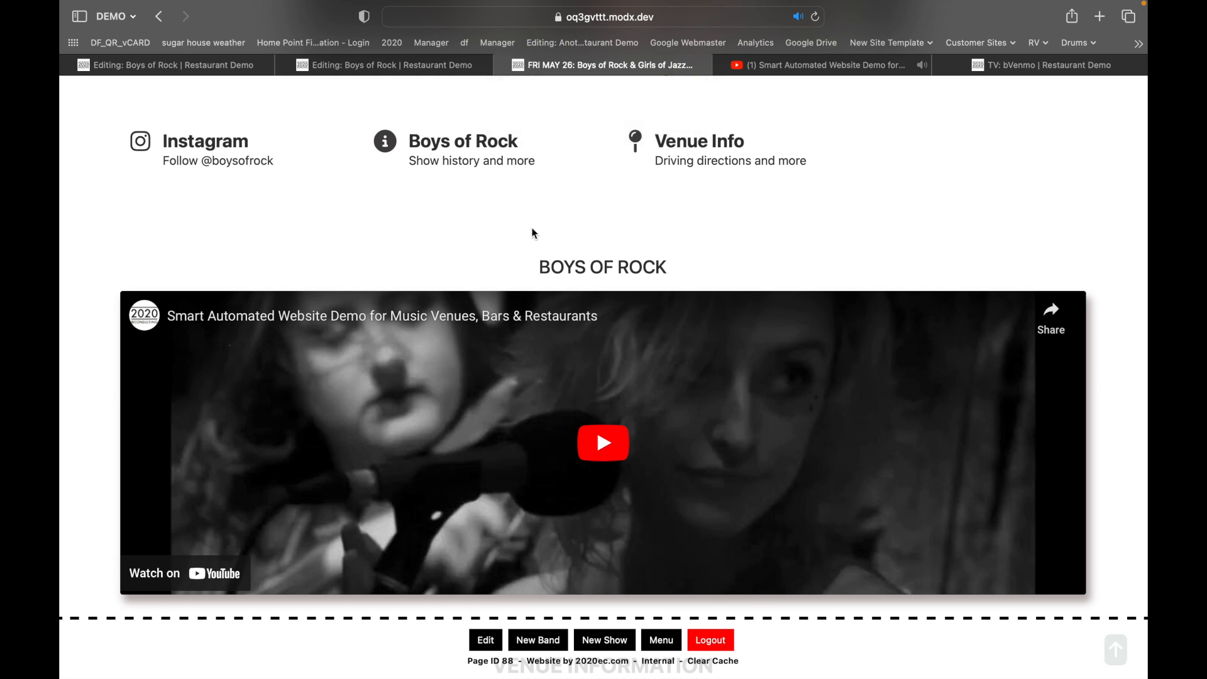
Step: Look over the show page's venue information, map and Live Music listing for Boys of Rock
{"action": "scroll", "coordinate": [532, 233], "scroll_direction": "down", "scroll_amount": 10}
{"action": "scroll", "coordinate": [532, 233], "scroll_direction": "down", "scroll_amount": 7}
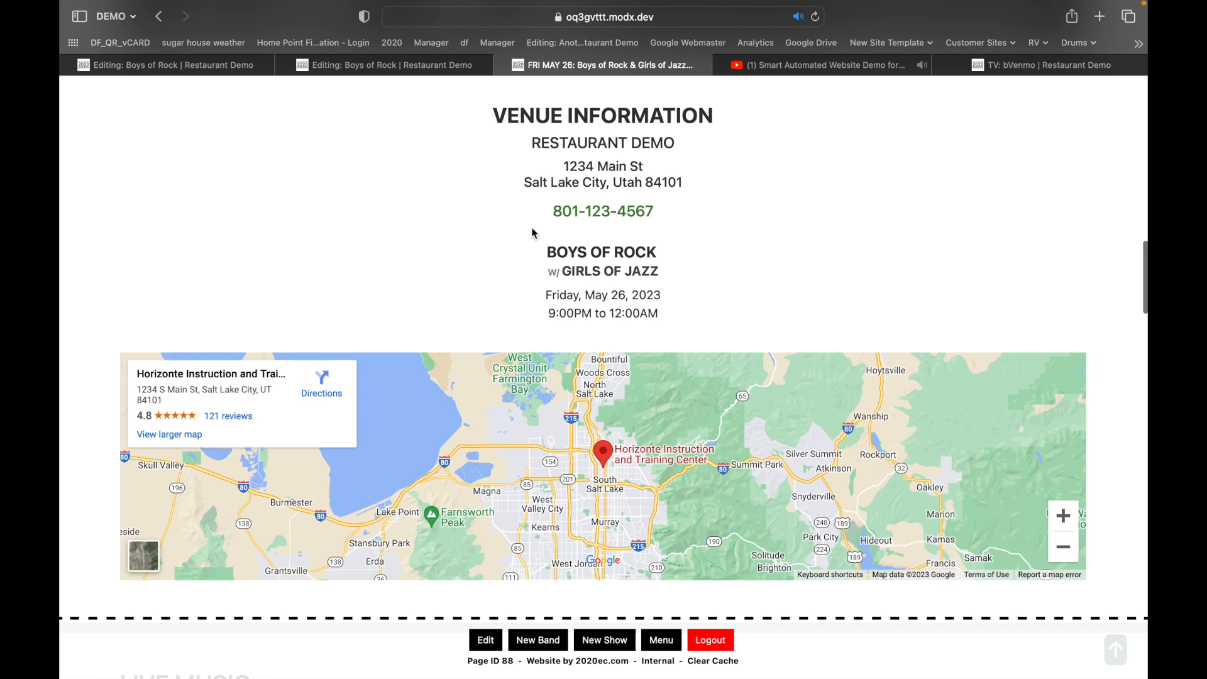
{"action": "scroll", "coordinate": [532, 234], "scroll_direction": "down", "scroll_amount": 5}
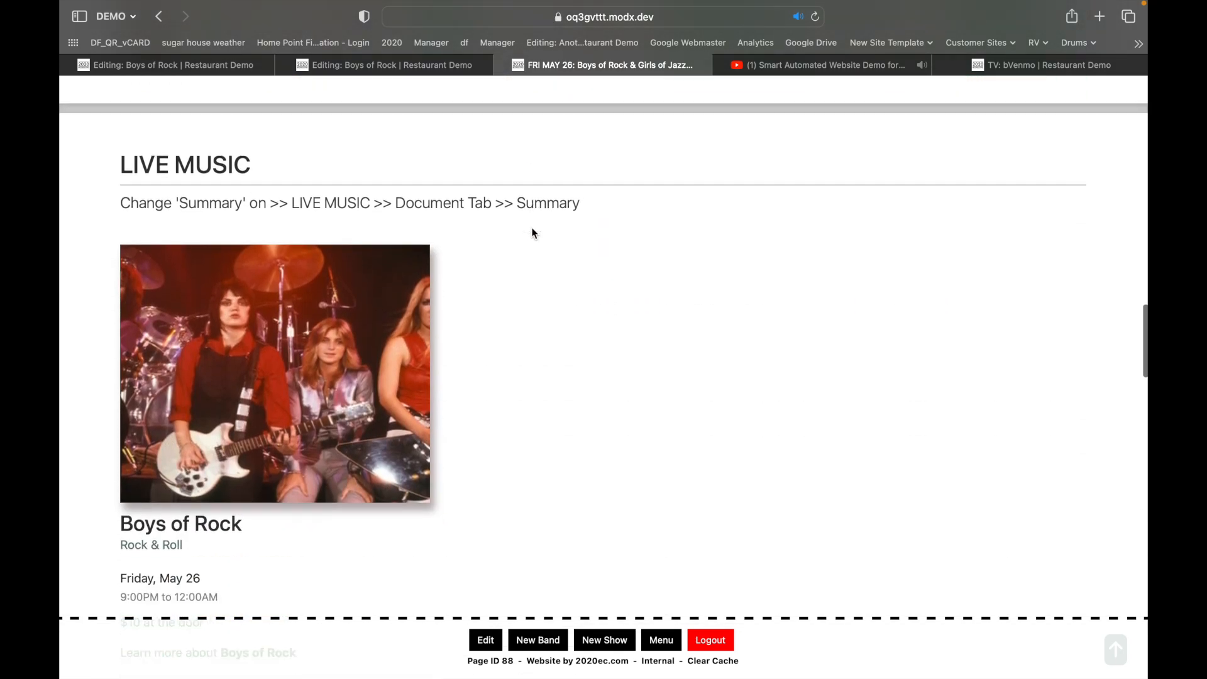
{"action": "scroll", "coordinate": [532, 233], "scroll_direction": "down", "scroll_amount": 1}
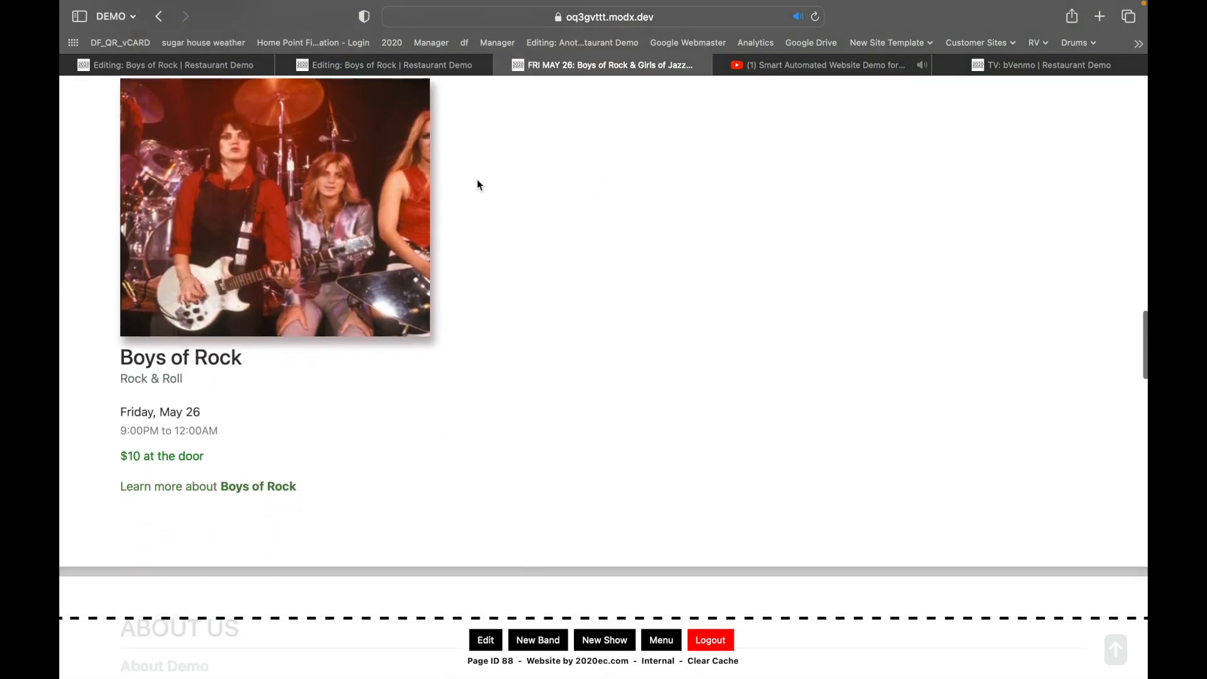
{"action": "scroll", "coordinate": [478, 185], "scroll_direction": "down", "scroll_amount": 4}
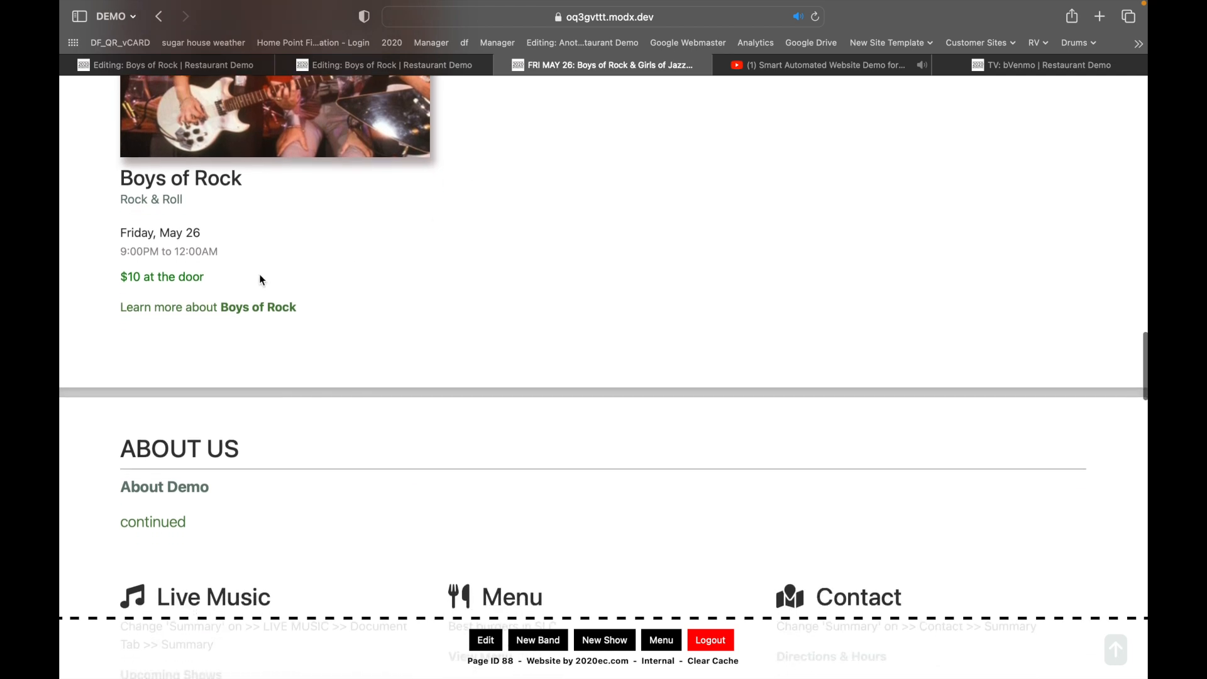
{"action": "scroll", "coordinate": [262, 275], "scroll_direction": "up", "scroll_amount": 5}
{"action": "scroll", "coordinate": [287, 217], "scroll_direction": "down", "scroll_amount": 2}
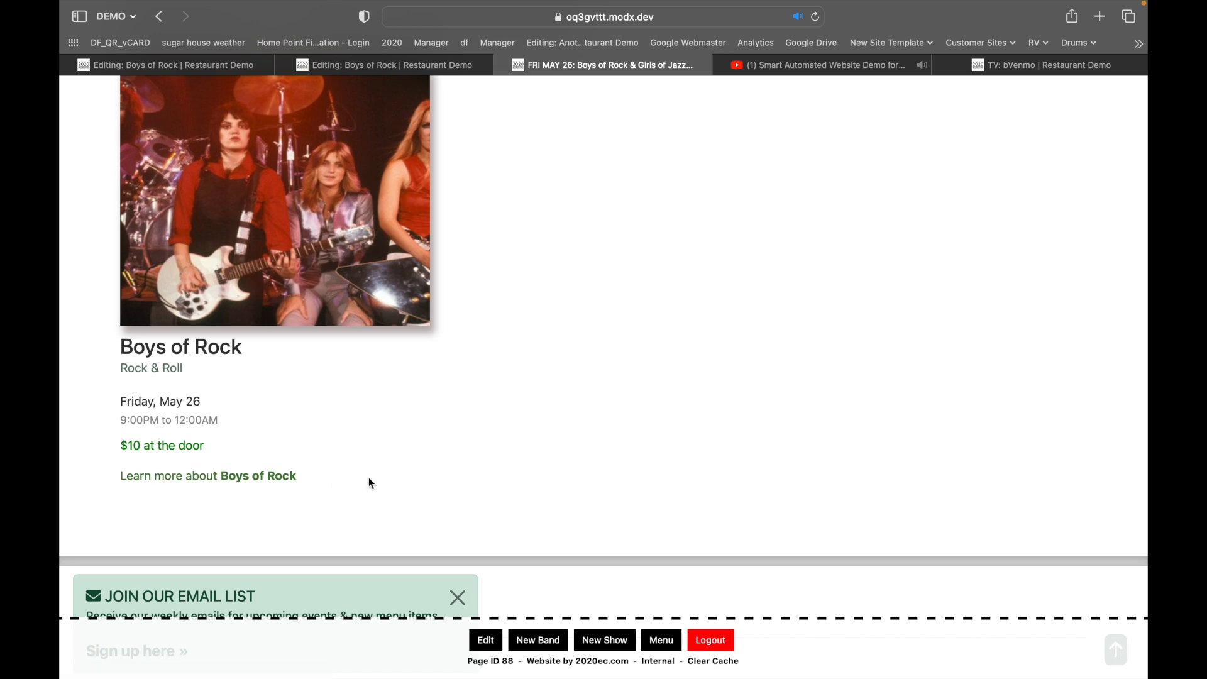
Step: Change the Boys of Rock show's Published On date to today, May 23, 2023, and save the show
{"action": "left_click", "coordinate": [352, 77]}
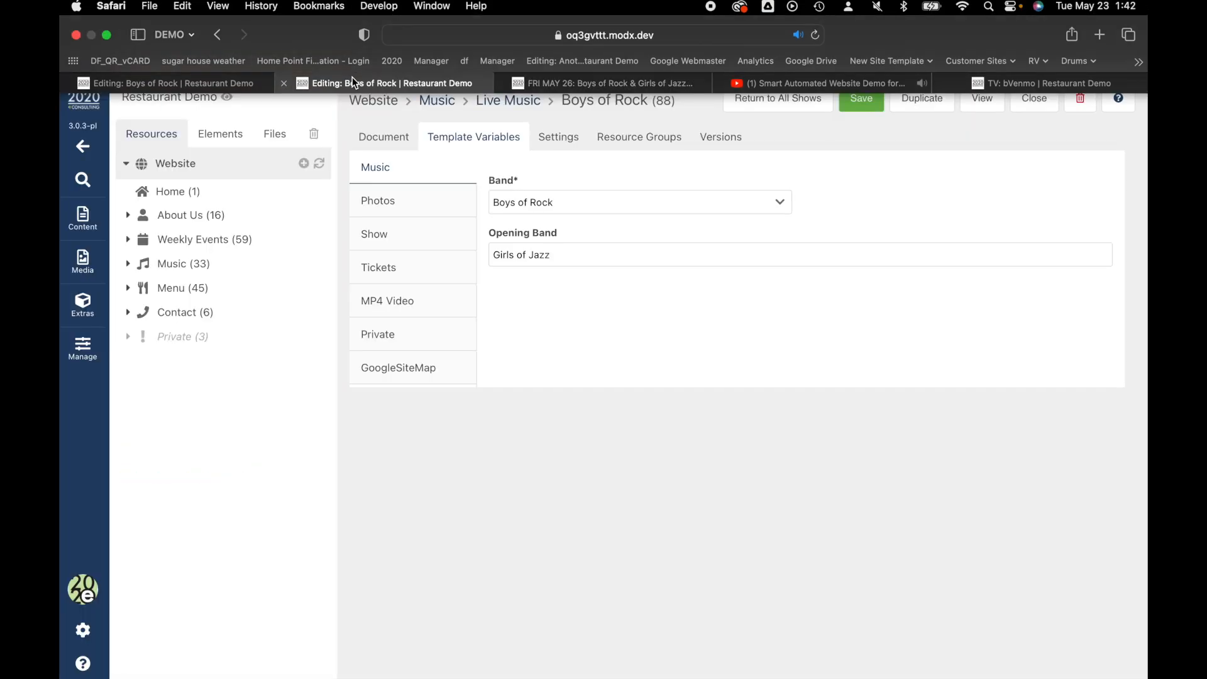
{"action": "left_click", "coordinate": [393, 139]}
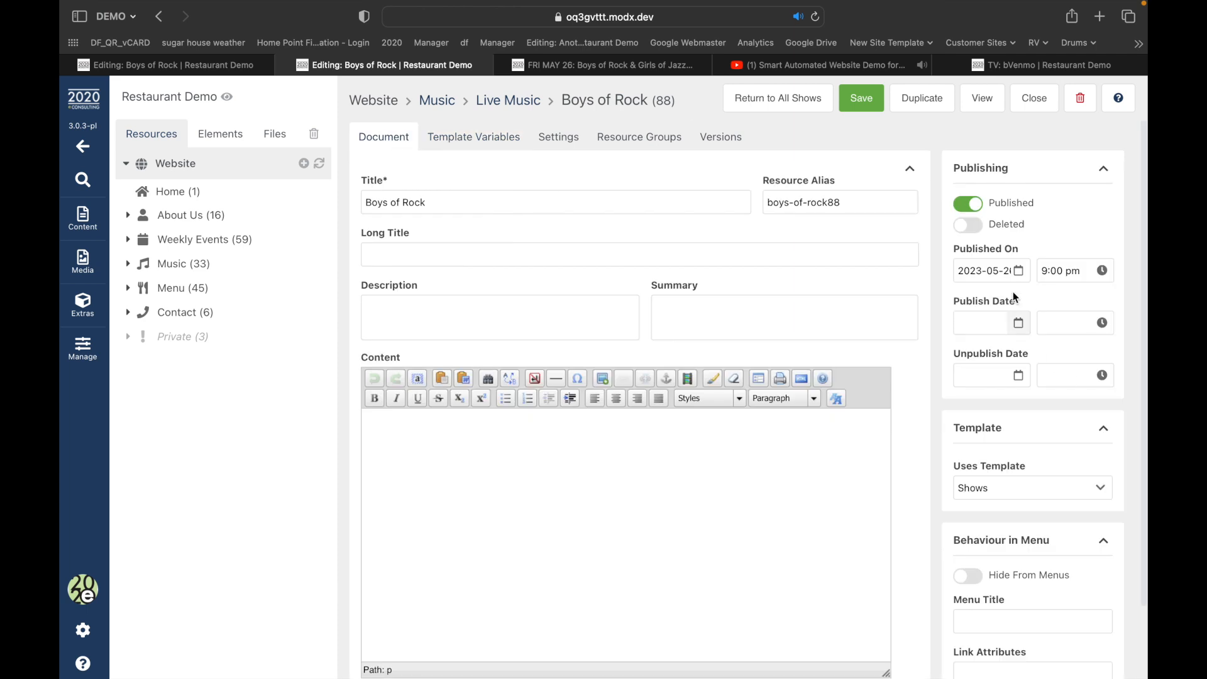
{"action": "left_click", "coordinate": [1018, 270]}
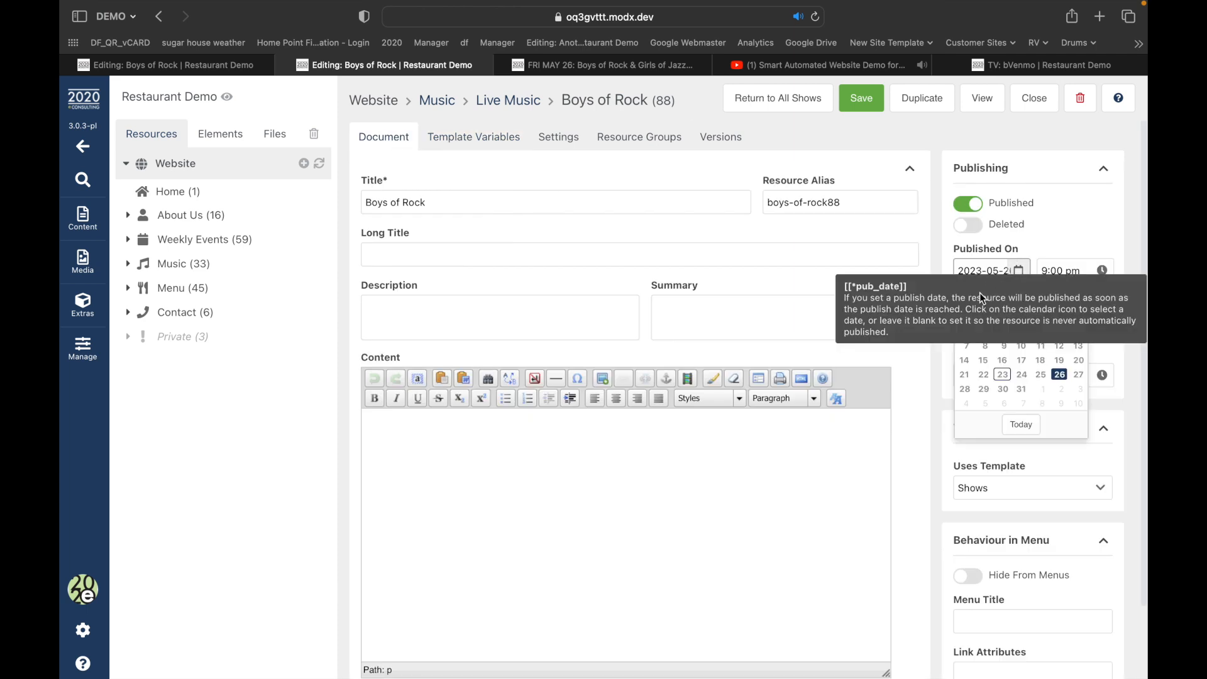
{"action": "left_click", "coordinate": [1020, 425]}
{"action": "left_click", "coordinate": [861, 97]}
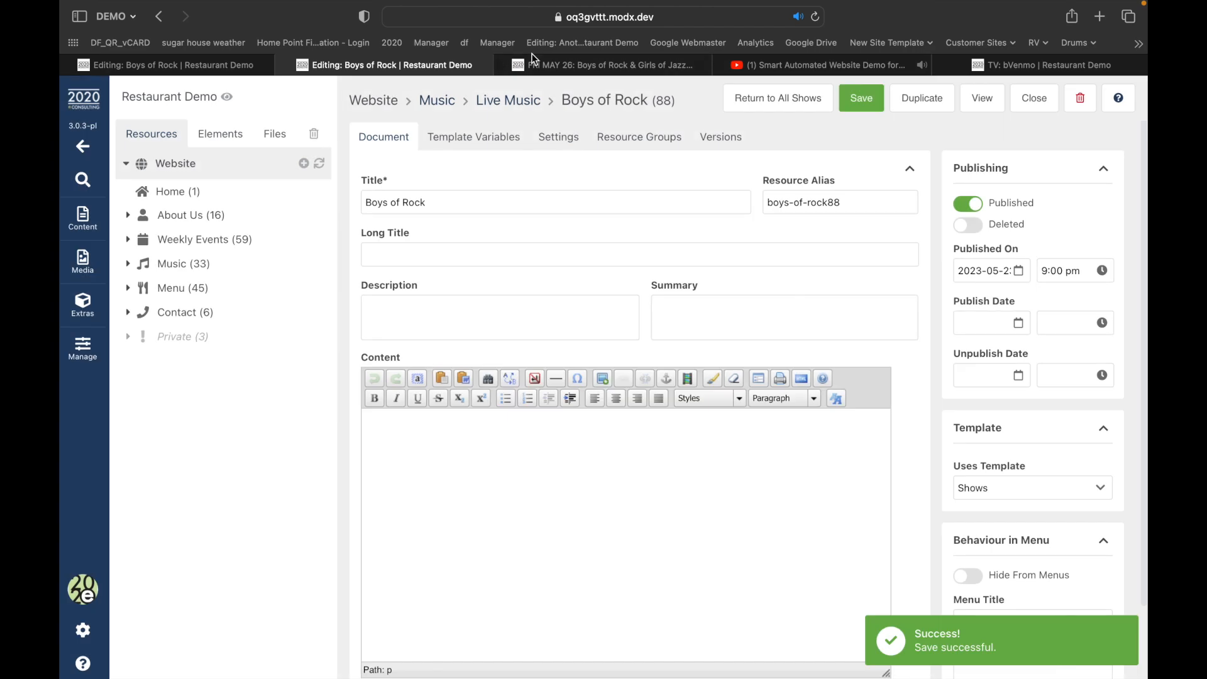
Step: Reload the show's public page and check how the Live Music listing words the date
{"action": "left_click", "coordinate": [579, 65]}
{"action": "left_click", "coordinate": [675, 14]}
{"action": "key", "text": "Return"}
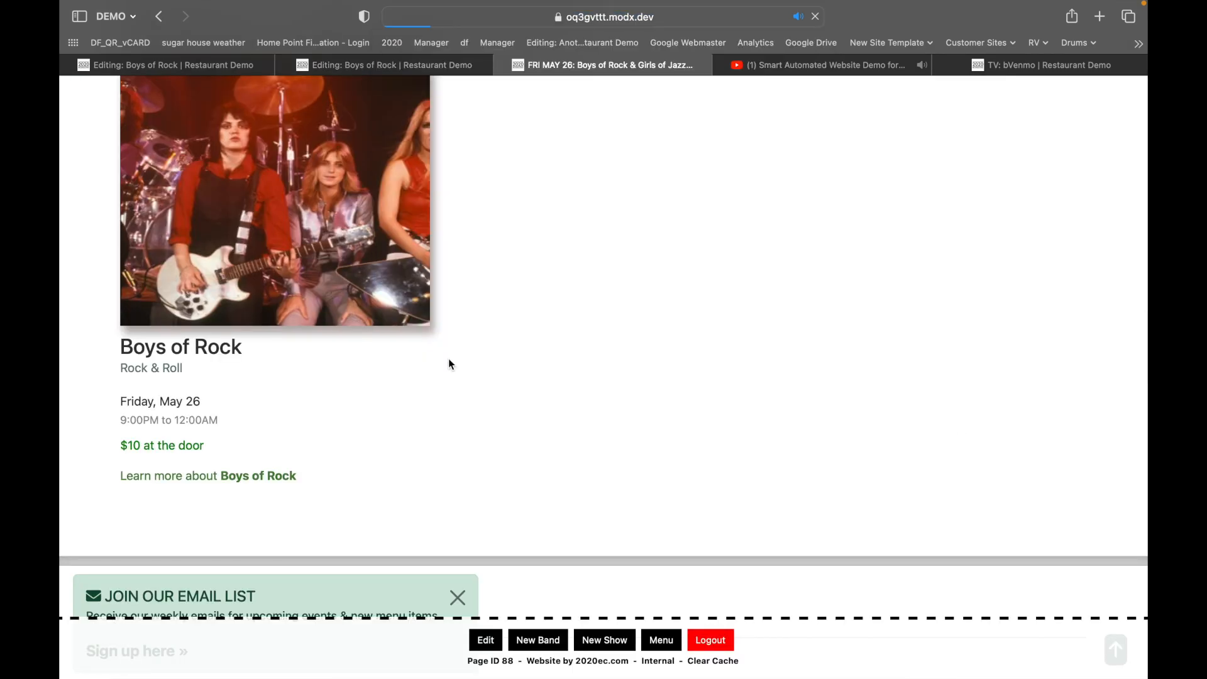
{"action": "scroll", "coordinate": [449, 362], "scroll_direction": "down", "scroll_amount": 5}
{"action": "scroll", "coordinate": [449, 361], "scroll_direction": "up", "scroll_amount": 10}
{"action": "scroll", "coordinate": [449, 361], "scroll_direction": "down", "scroll_amount": 20}
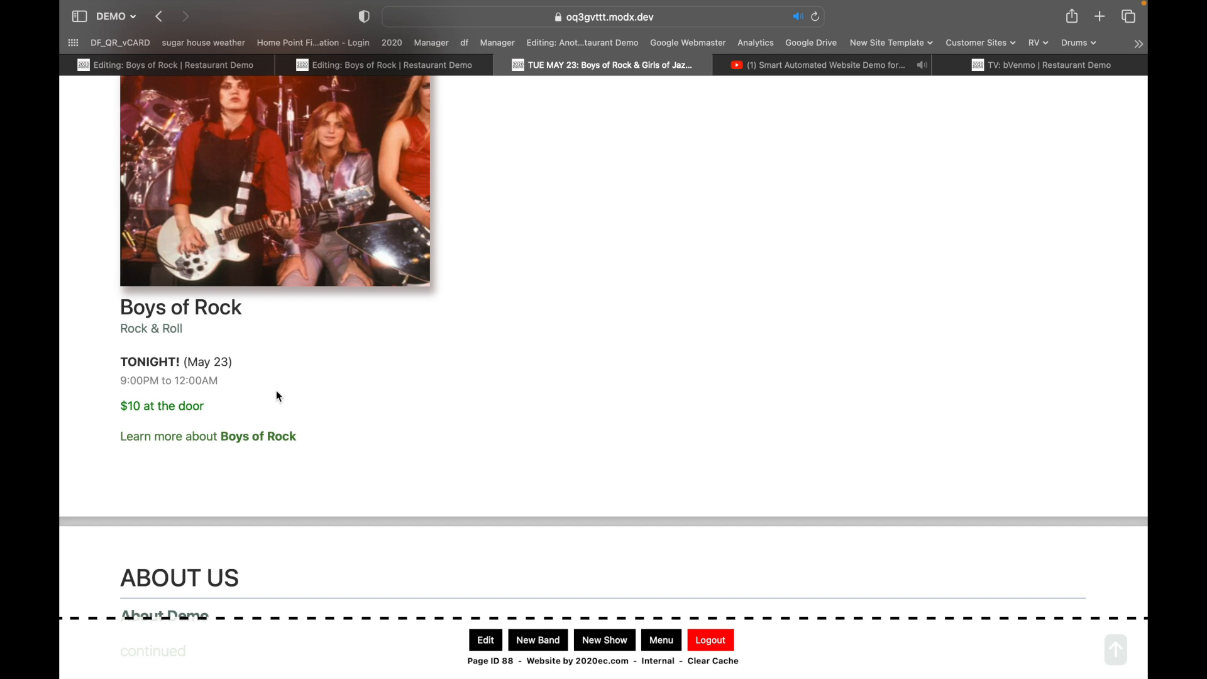
Step: Enter "A cool band from SLC with 5 members" as the Boys of Rock band page's content and save it
{"action": "left_click", "coordinate": [421, 64]}
{"action": "left_click", "coordinate": [202, 66]}
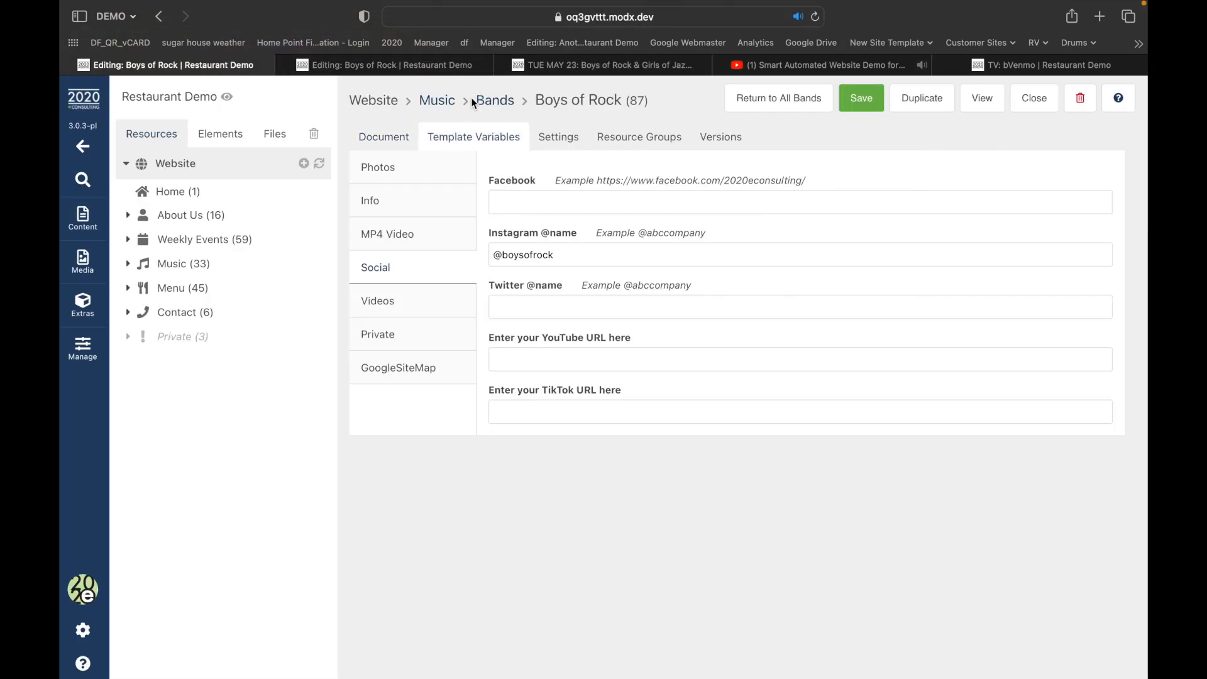
{"action": "left_click", "coordinate": [371, 132]}
{"action": "left_click", "coordinate": [501, 453]}
{"action": "type", "text": "A cookl"}
{"action": "key", "text": "BackSpace"}
{"action": "key", "text": "BackSpace"}
{"action": "key", "text": "BackSpace"}
{"action": "key", "text": "BackSpace"}
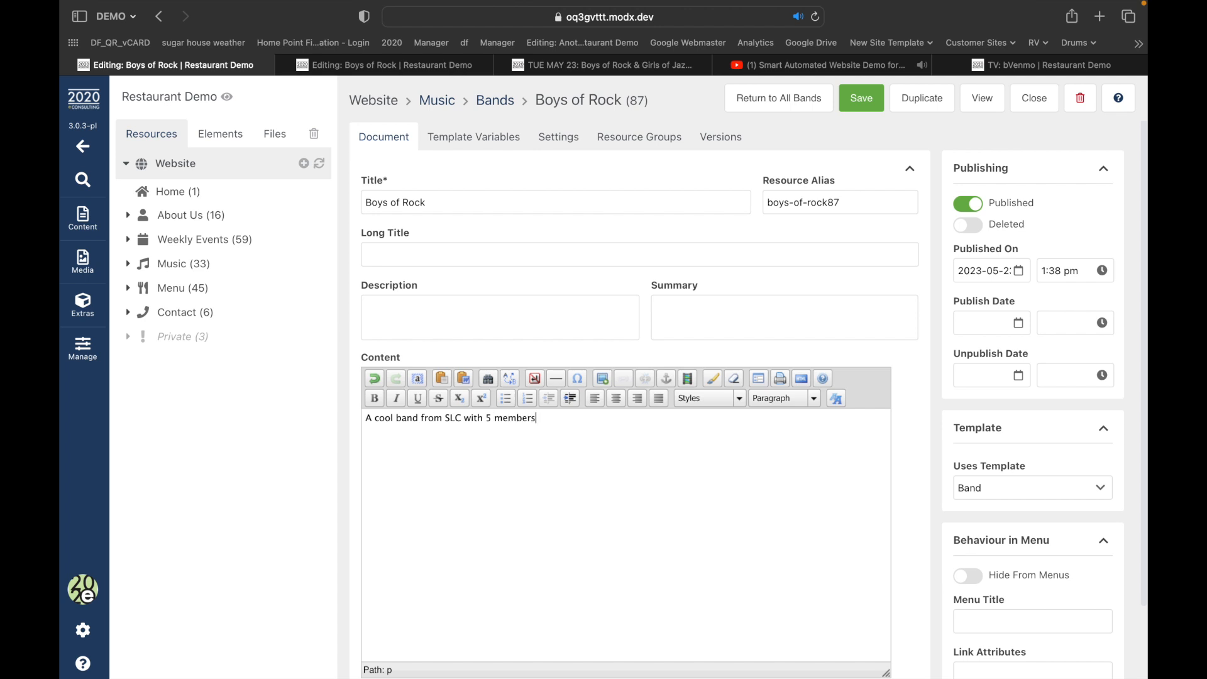
{"action": "left_click", "coordinate": [861, 98]}
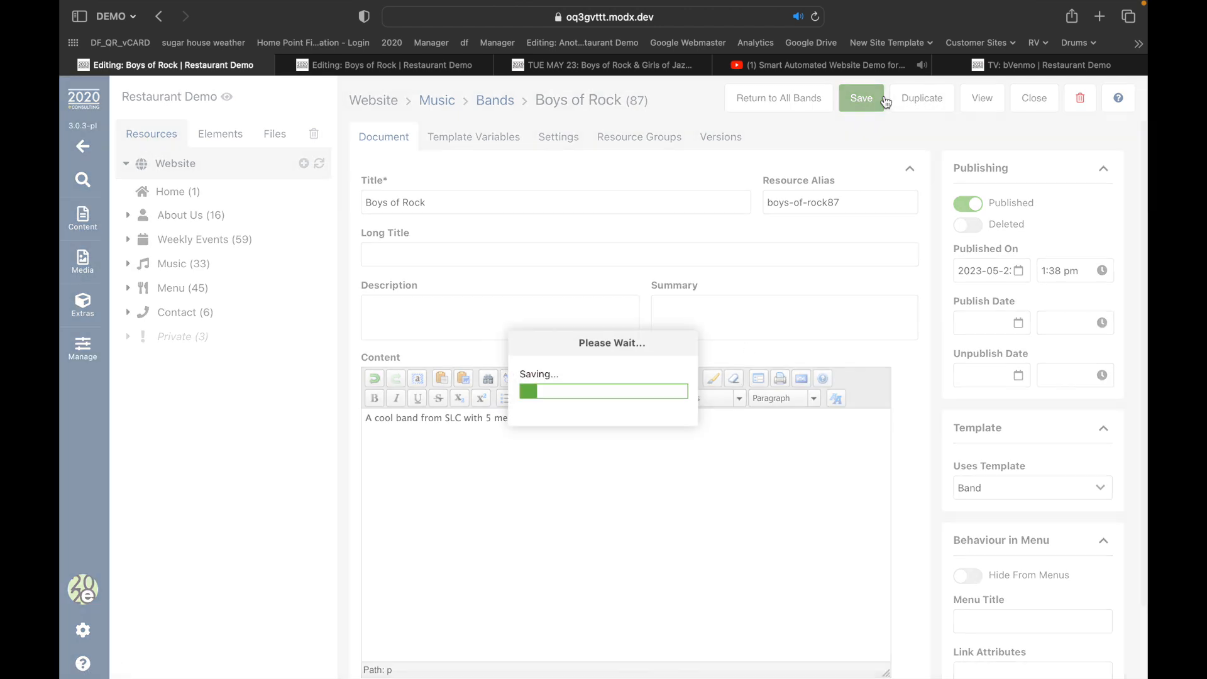
{"action": "left_click", "coordinate": [1032, 43]}
{"action": "left_click", "coordinate": [624, 61]}
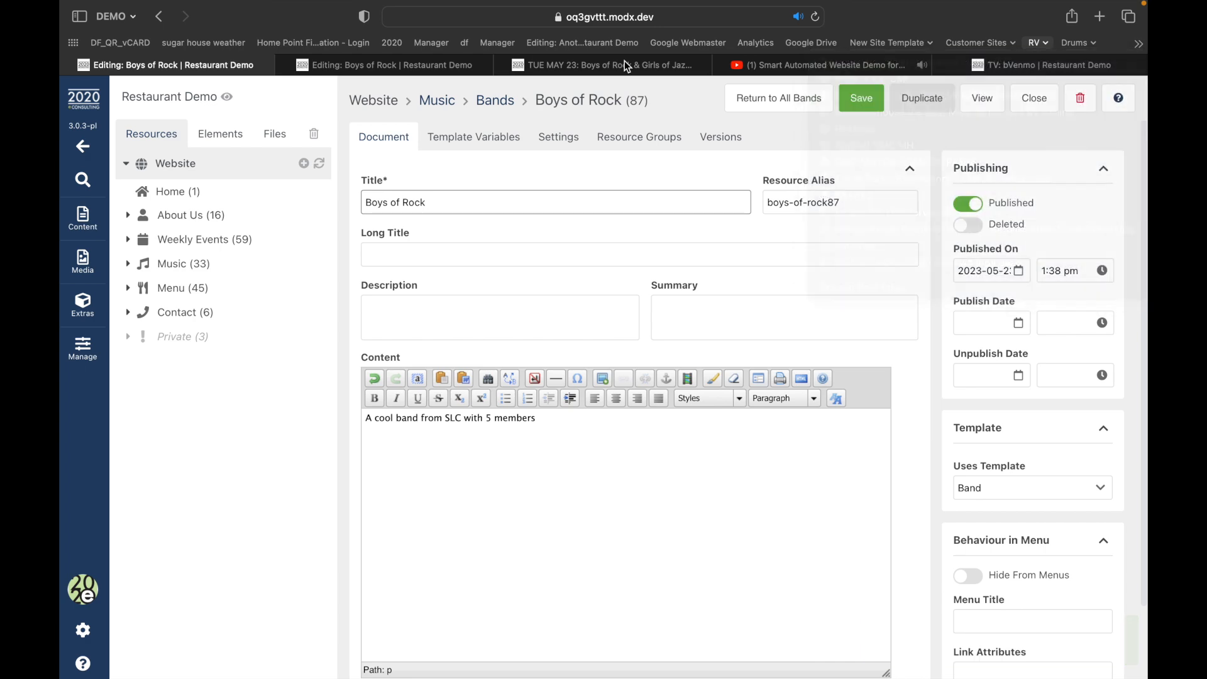
Step: Open the public home page and check the weekly events and the band description in the Boys of Rock listing
{"action": "left_click", "coordinate": [545, 62]}
{"action": "left_click", "coordinate": [241, 127]}
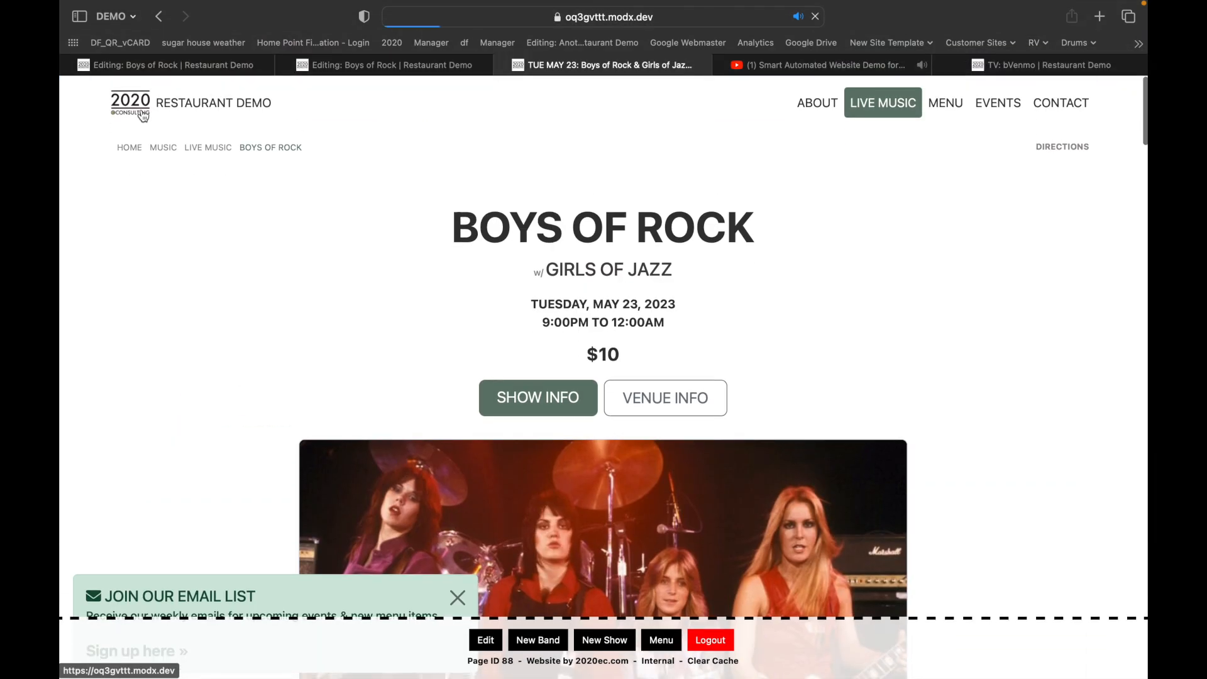
{"action": "left_click", "coordinate": [144, 116]}
{"action": "scroll", "coordinate": [175, 130], "scroll_direction": "down", "scroll_amount": 13}
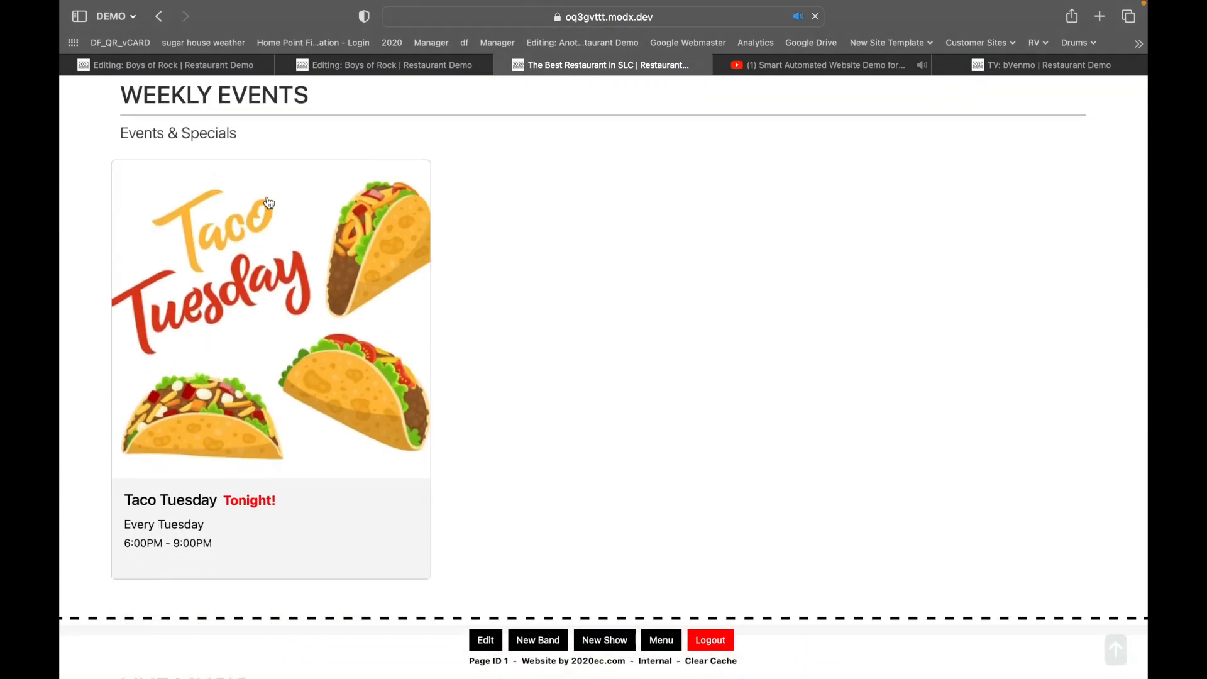
{"action": "scroll", "coordinate": [286, 236], "scroll_direction": "down", "scroll_amount": 10}
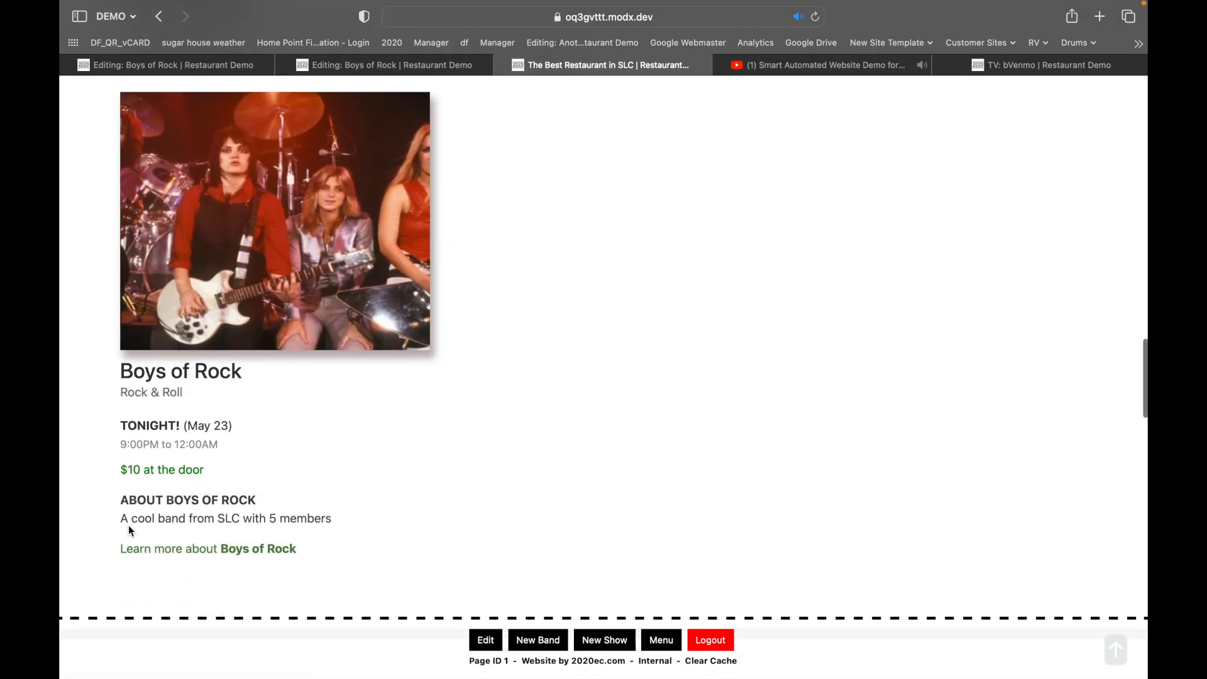
{"action": "left_click_drag", "start_coordinate": [154, 522], "coordinate": [309, 517]}
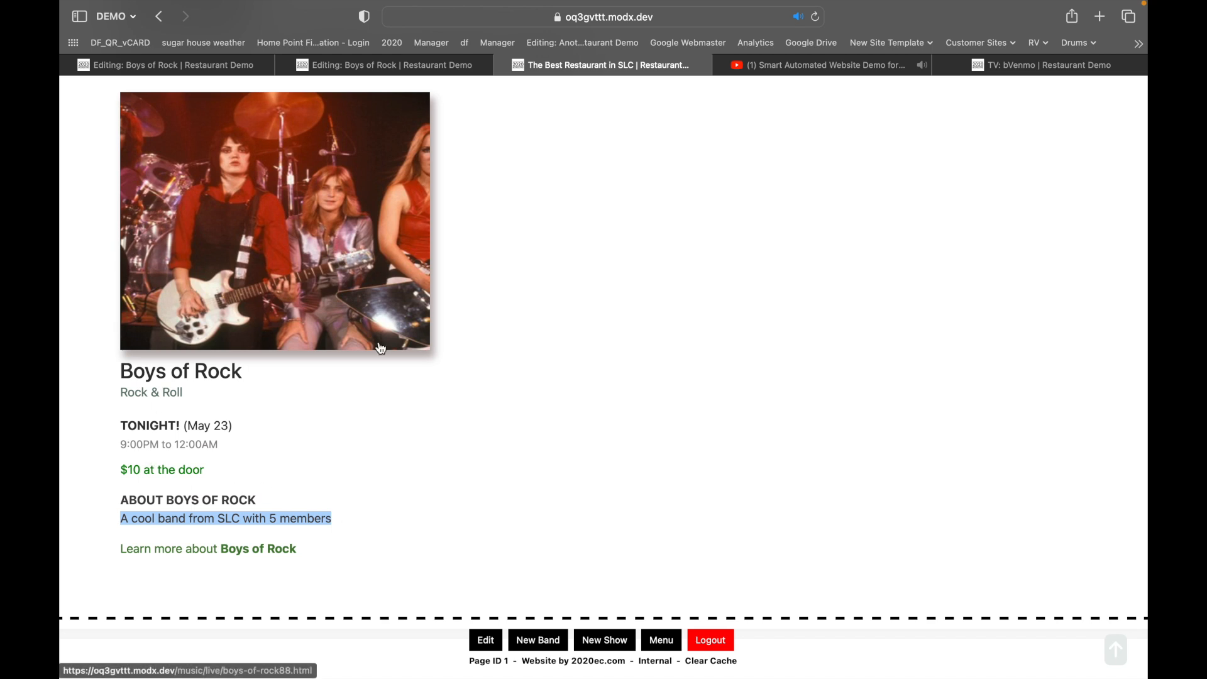
Step: Start a new band page from the public site and title it The Monsters
{"action": "mouse_move", "coordinate": [532, 647]}
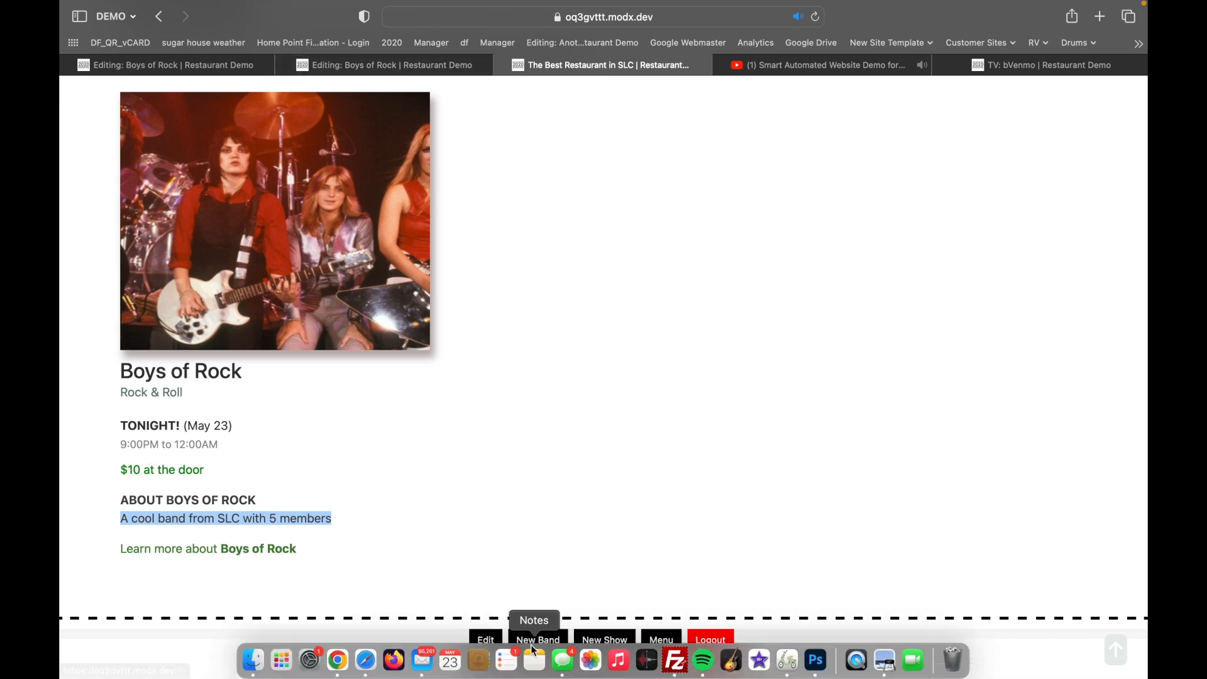
{"action": "left_click", "coordinate": [536, 637]}
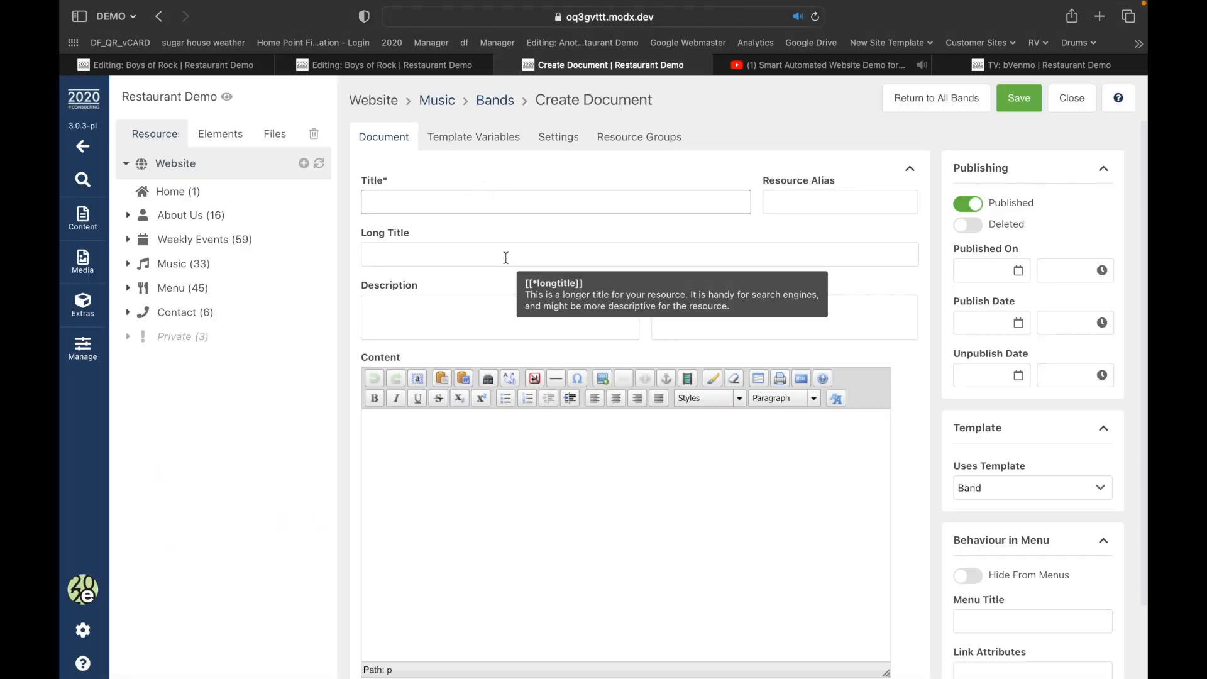
{"action": "type", "text": "The monsters"}
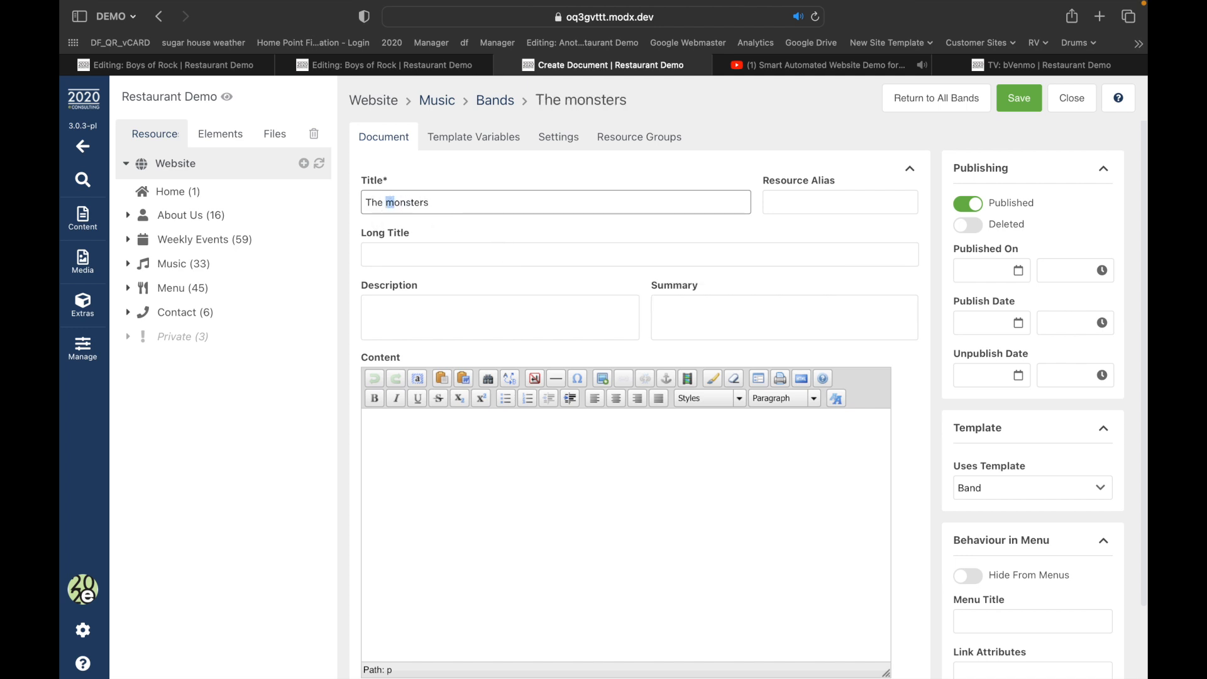
{"action": "type", "text": "M"}
Step: Set The Monsters' genre to Jazz, look over the social fields, and save the new band page
{"action": "left_click", "coordinate": [484, 138]}
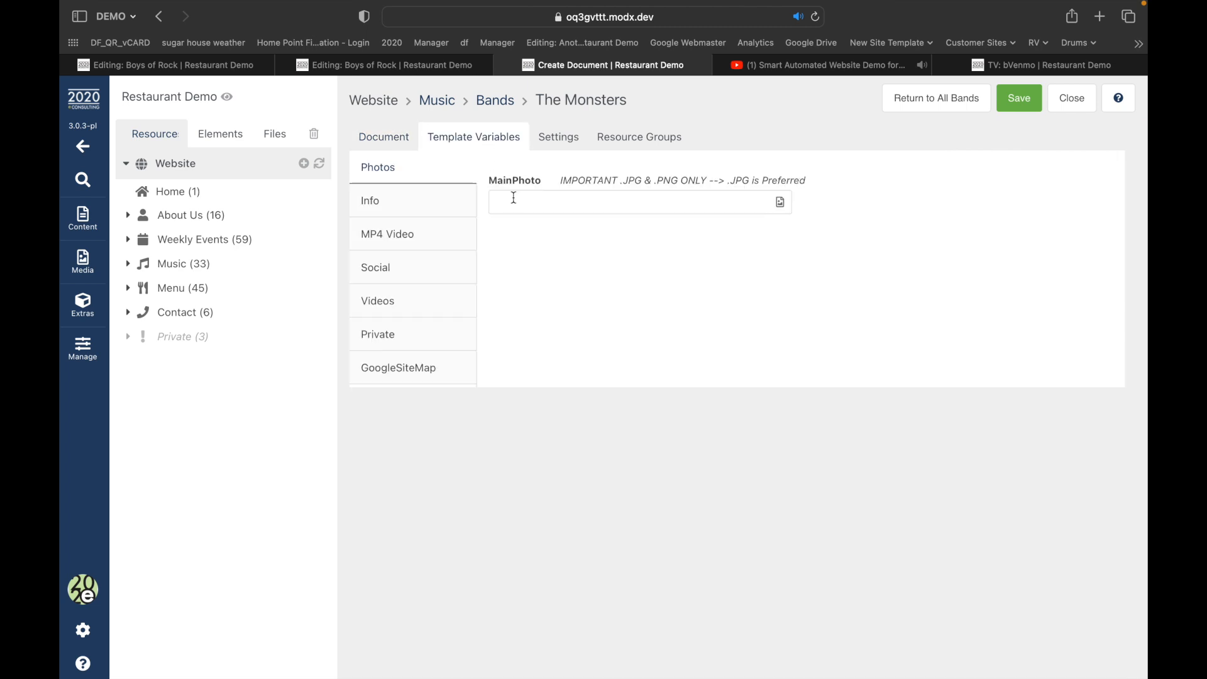
{"action": "left_click", "coordinate": [443, 201]}
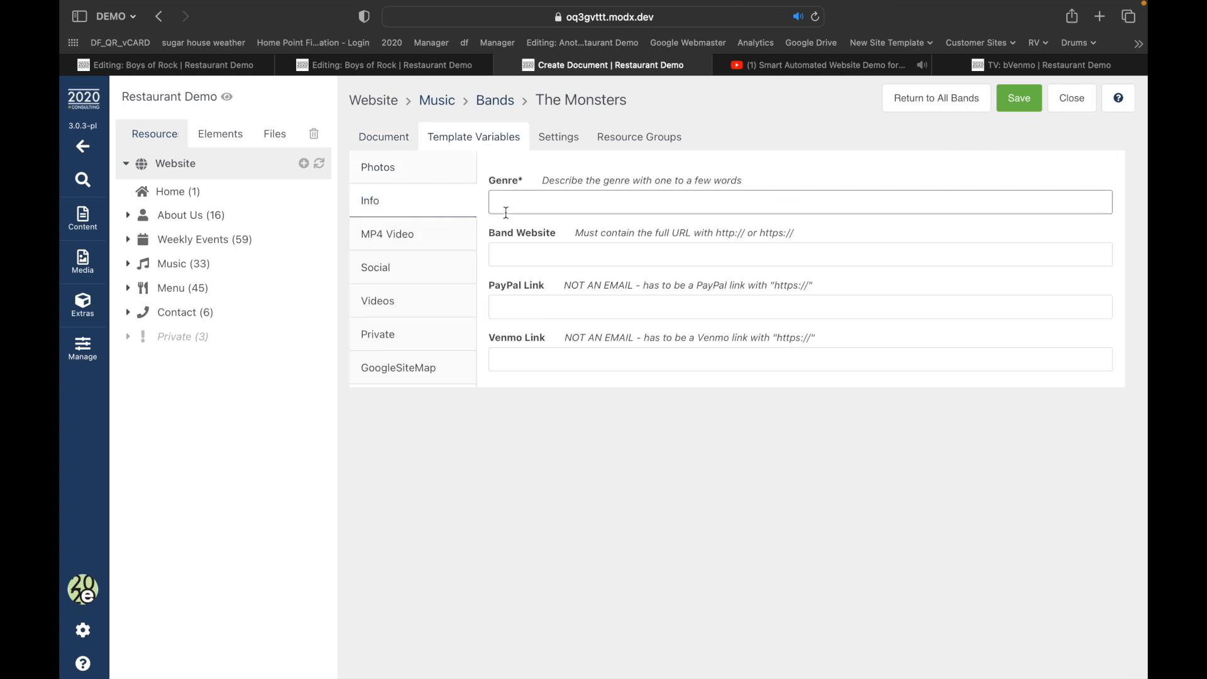
{"action": "left_click", "coordinate": [431, 243]}
{"action": "left_click", "coordinate": [408, 267]}
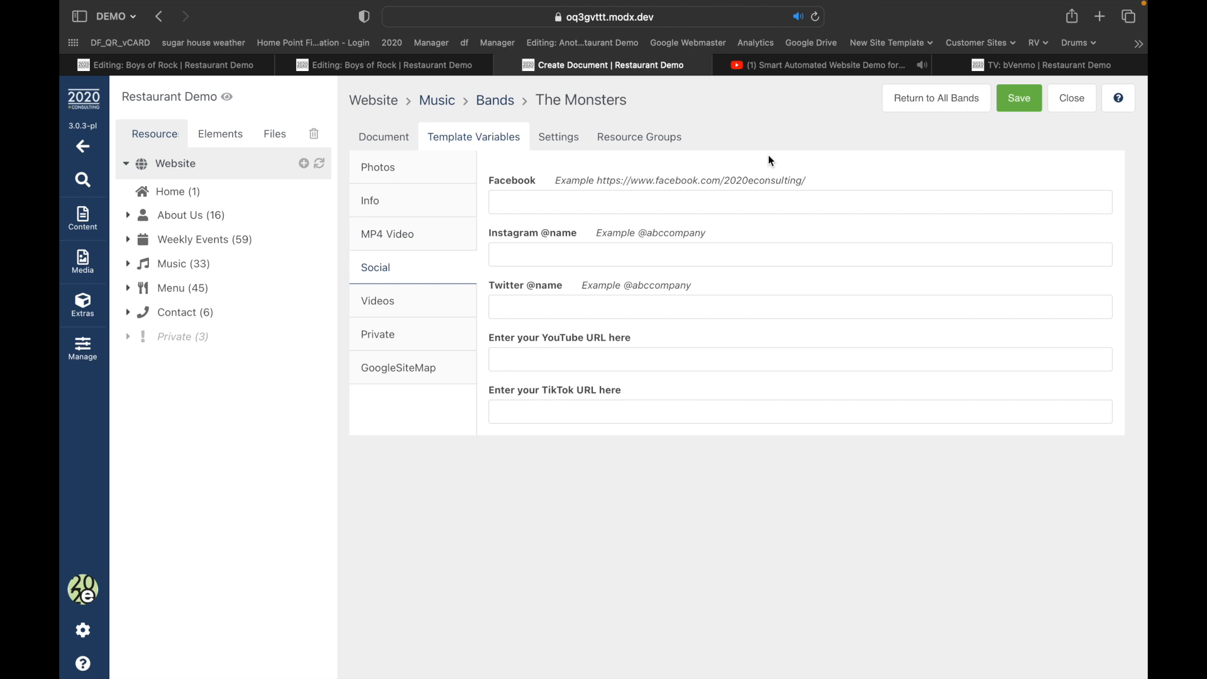
{"action": "left_click", "coordinate": [1031, 97]}
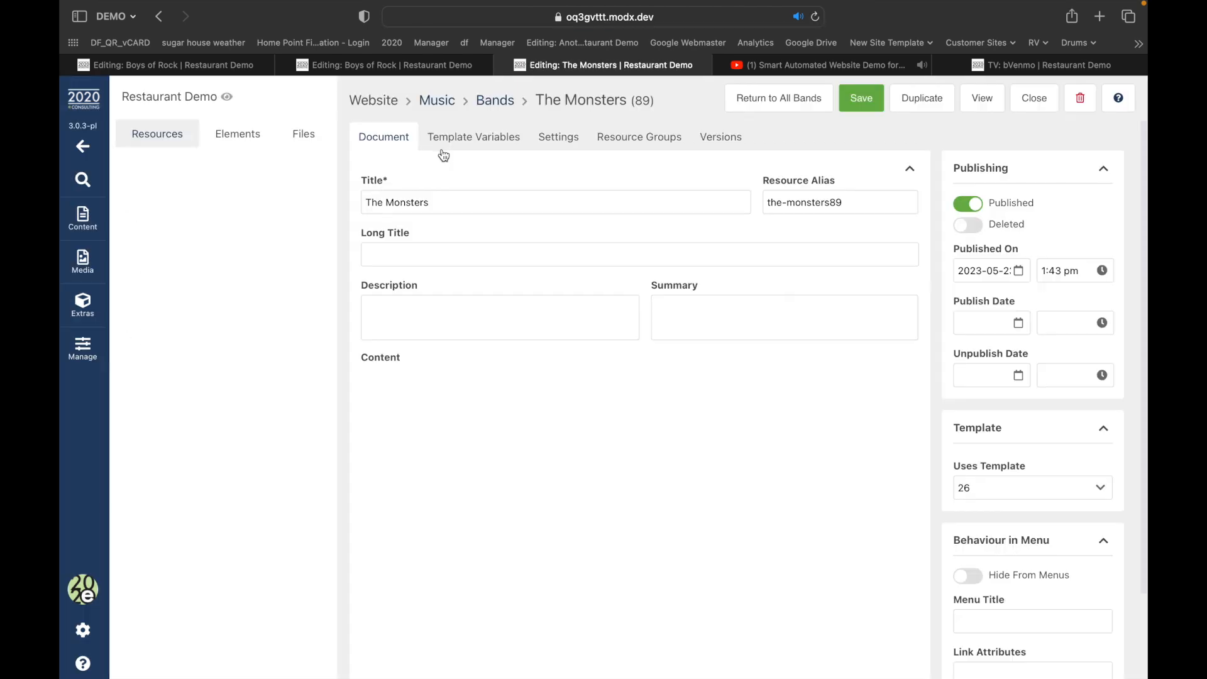
Step: Choose an-img-is-coming-soon.png from the Images/Menu folder as The Monsters' main photo and save the band page
{"action": "left_click", "coordinate": [471, 138]}
{"action": "left_click", "coordinate": [391, 195]}
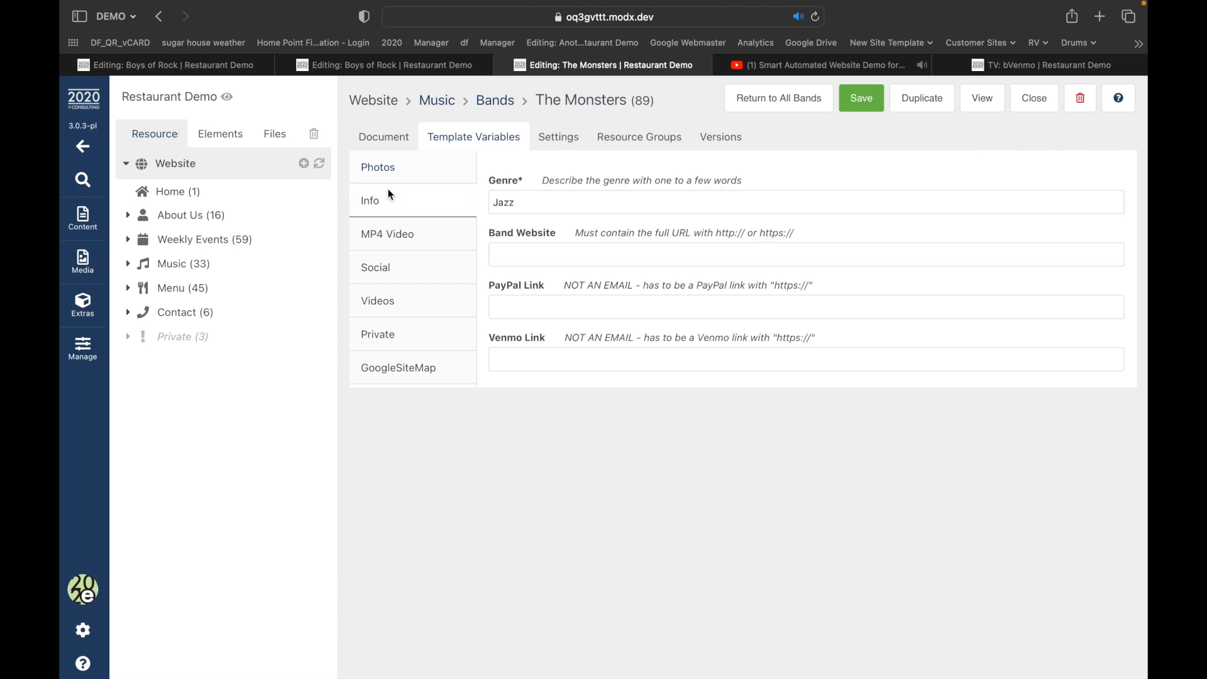
{"action": "left_click", "coordinate": [406, 161]}
{"action": "left_click", "coordinate": [783, 205]}
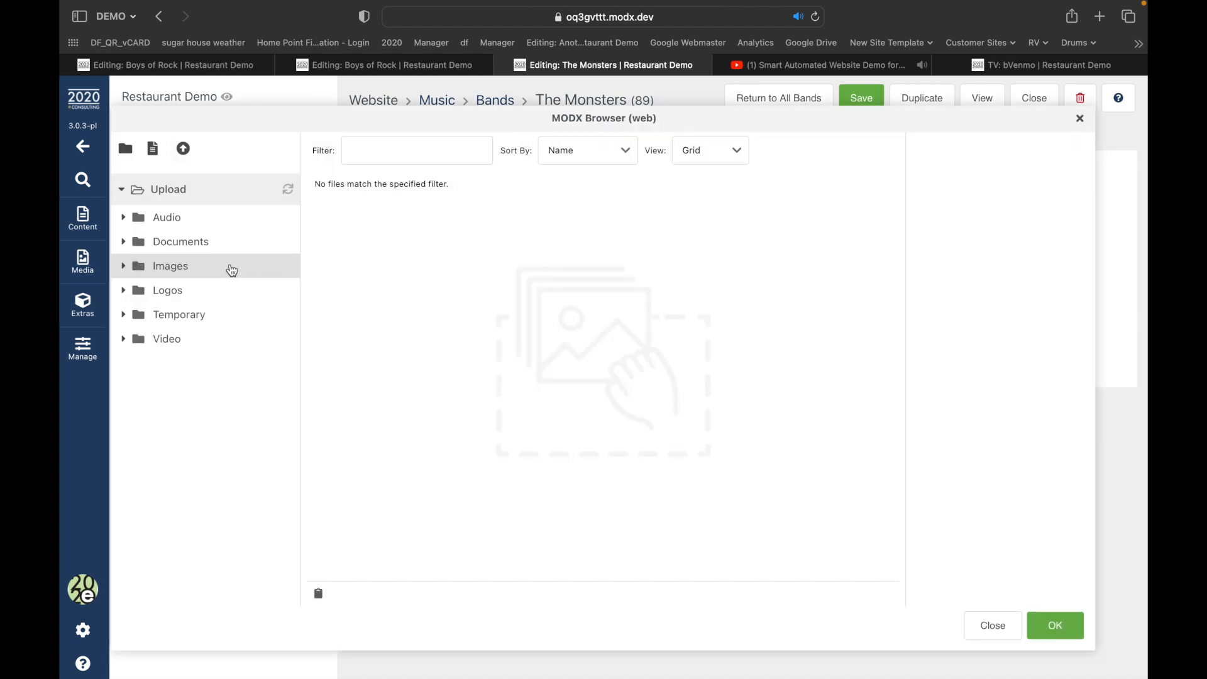
{"action": "left_click", "coordinate": [169, 267]}
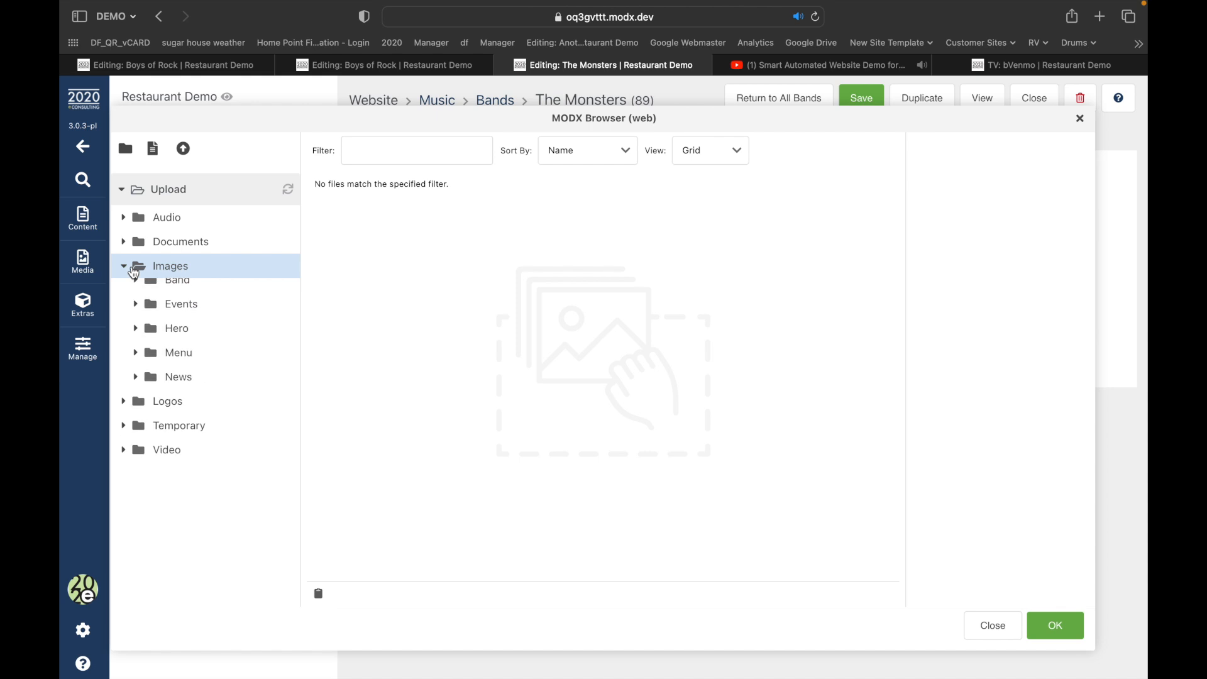
{"action": "left_click", "coordinate": [176, 368]}
{"action": "left_click", "coordinate": [355, 226]}
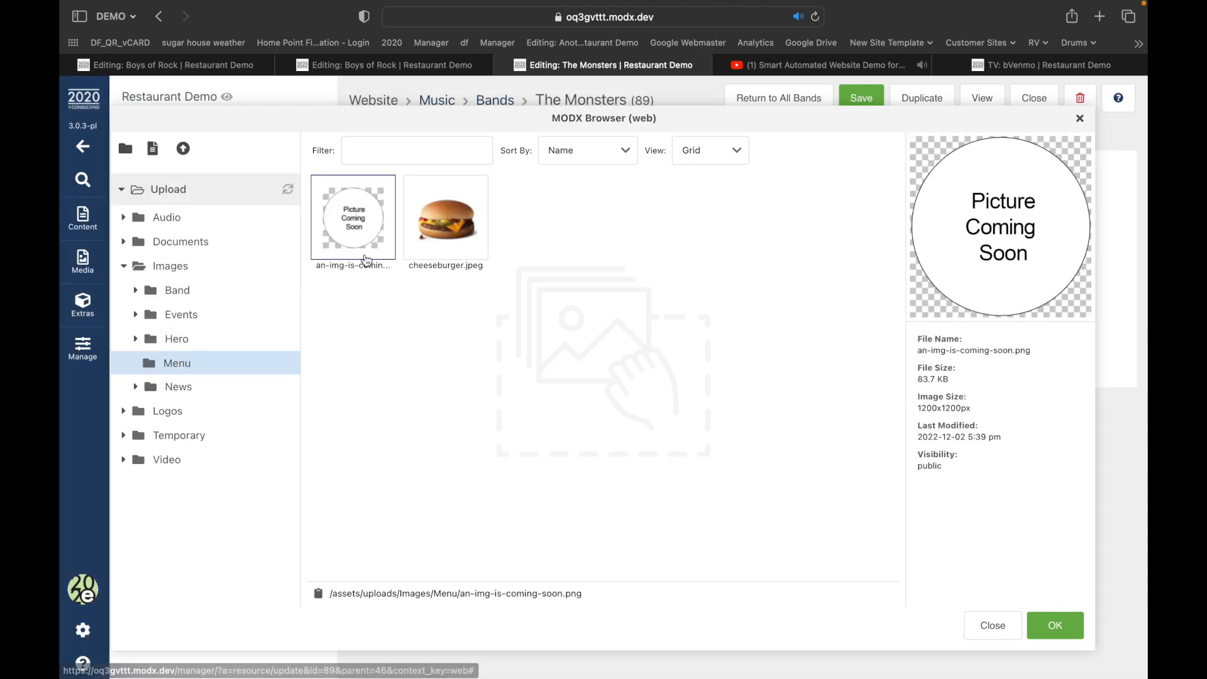
{"action": "double_click", "coordinate": [355, 226]}
{"action": "left_click", "coordinate": [863, 99]}
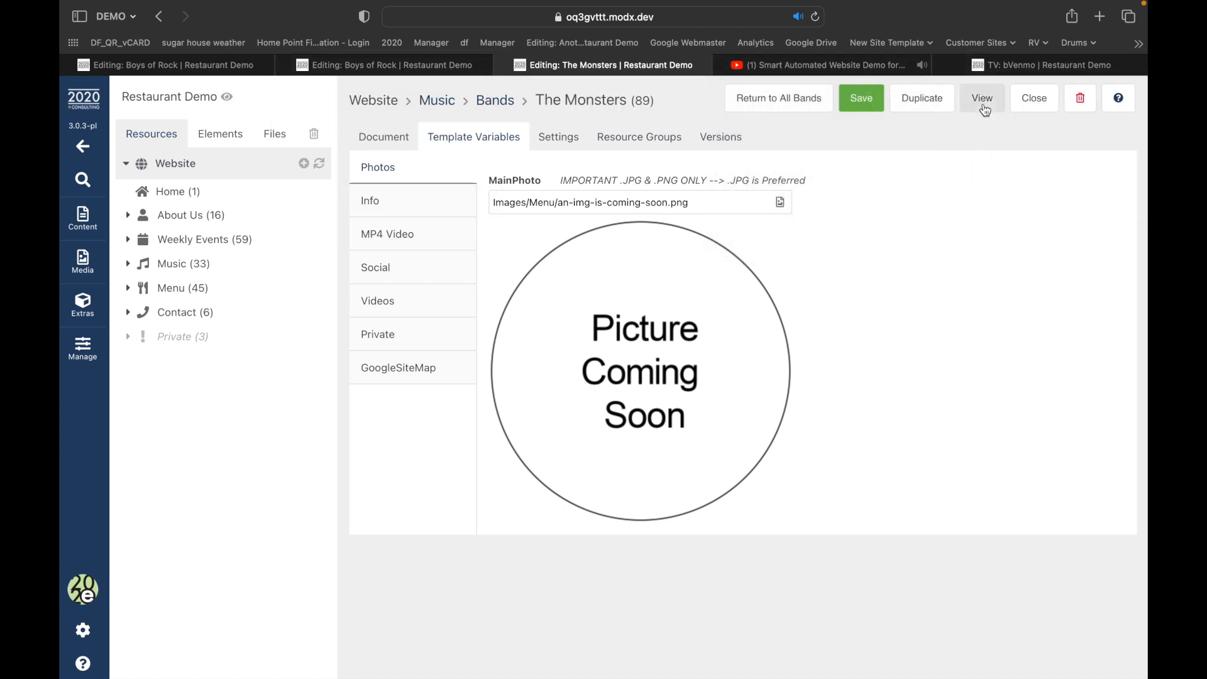
Step: Open The Monsters' public page and check its upcoming and previous shows
{"action": "left_click", "coordinate": [982, 98]}
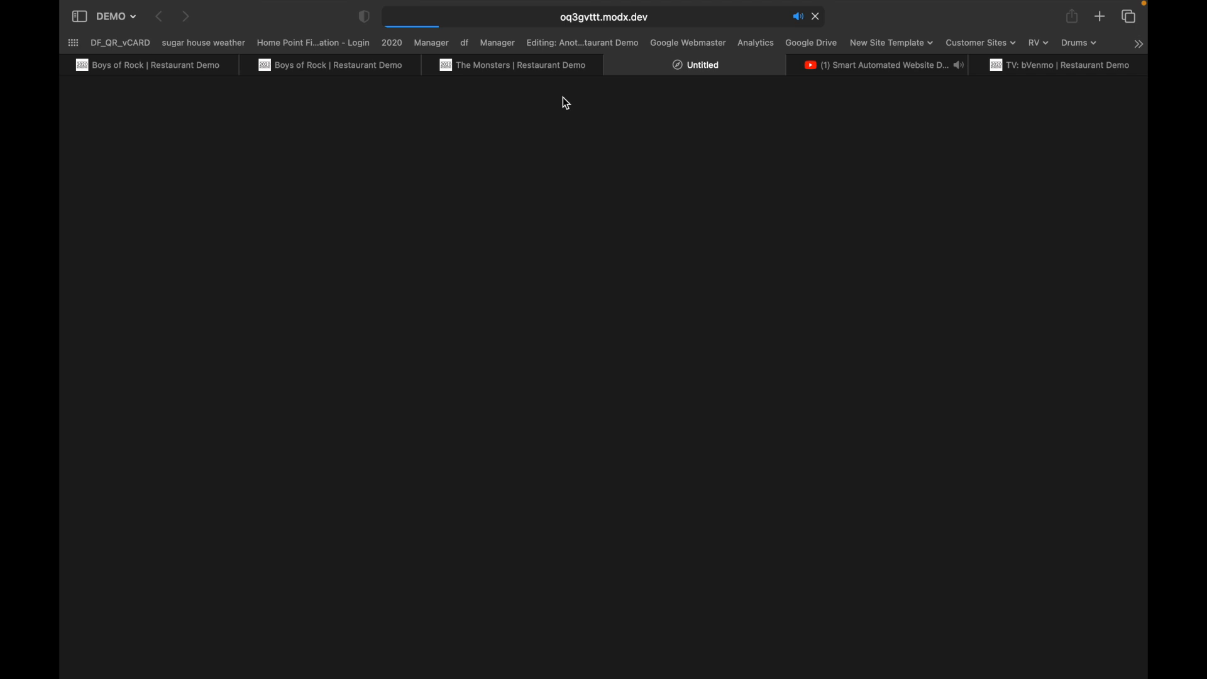
{"action": "scroll", "coordinate": [553, 213], "scroll_direction": "down", "scroll_amount": 4}
{"action": "scroll", "coordinate": [553, 213], "scroll_direction": "down", "scroll_amount": 10}
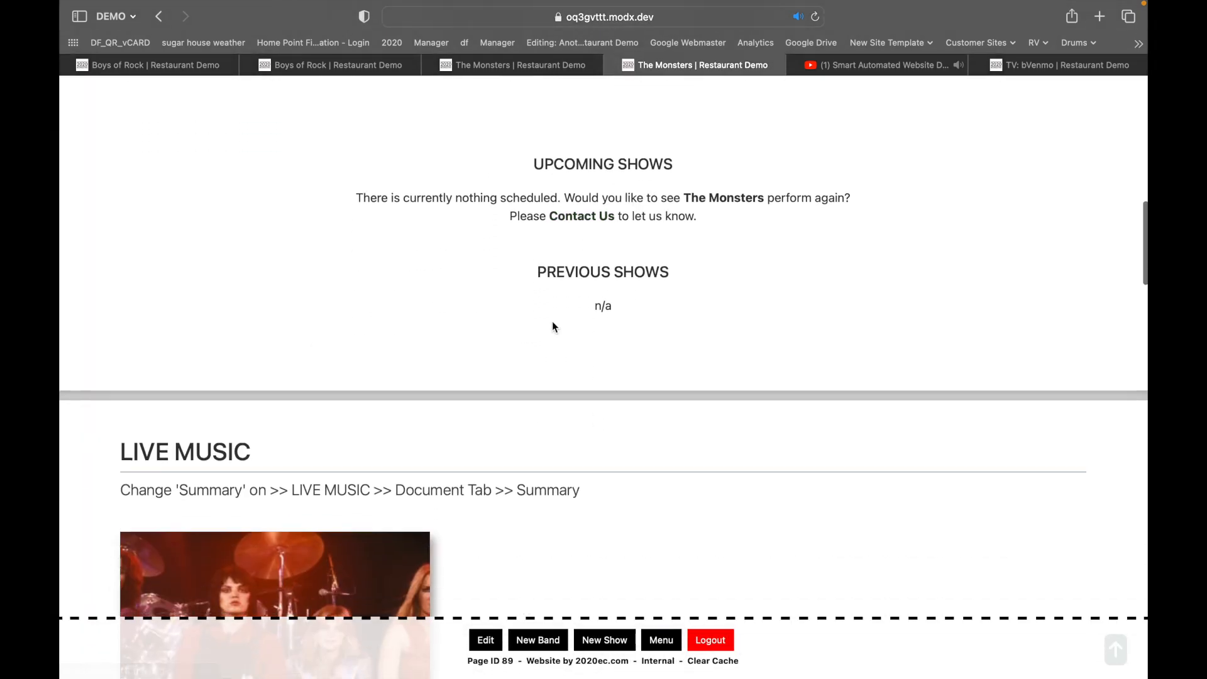
Step: Start a new show from the public site, title it The Monsters Debut, and set its published date to 2023-05-27 at 9:00 pm
{"action": "left_click", "coordinate": [605, 640]}
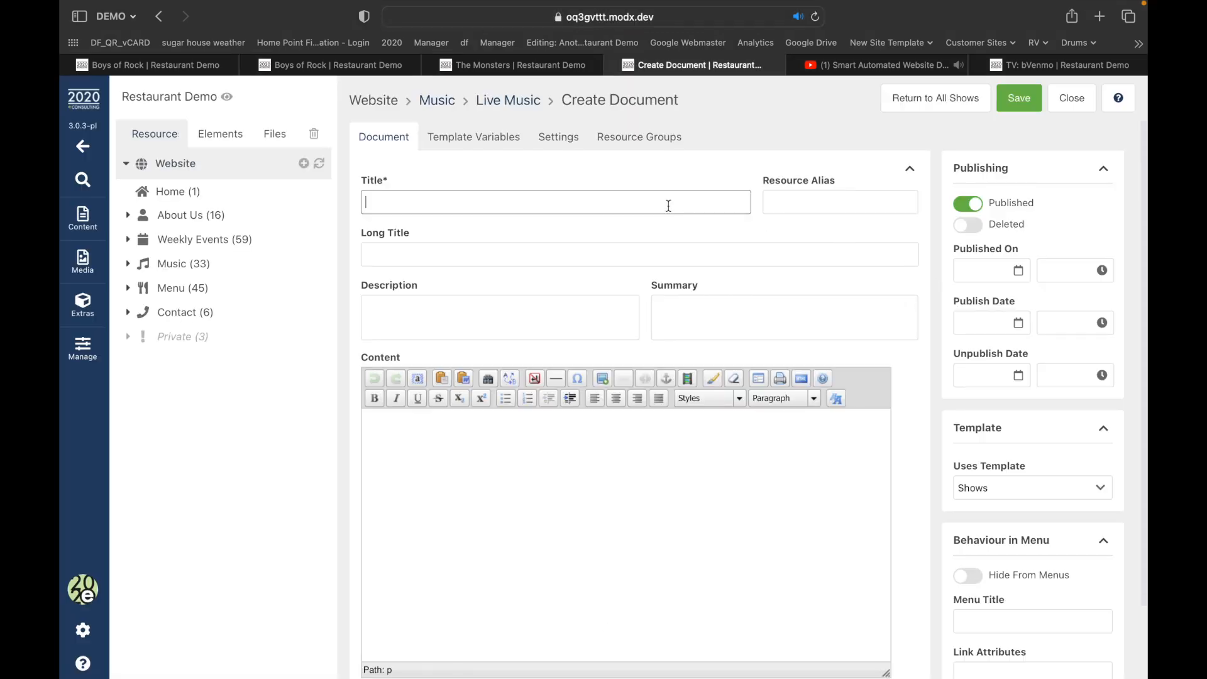
{"action": "type", "text": "The Monsters Debut"}
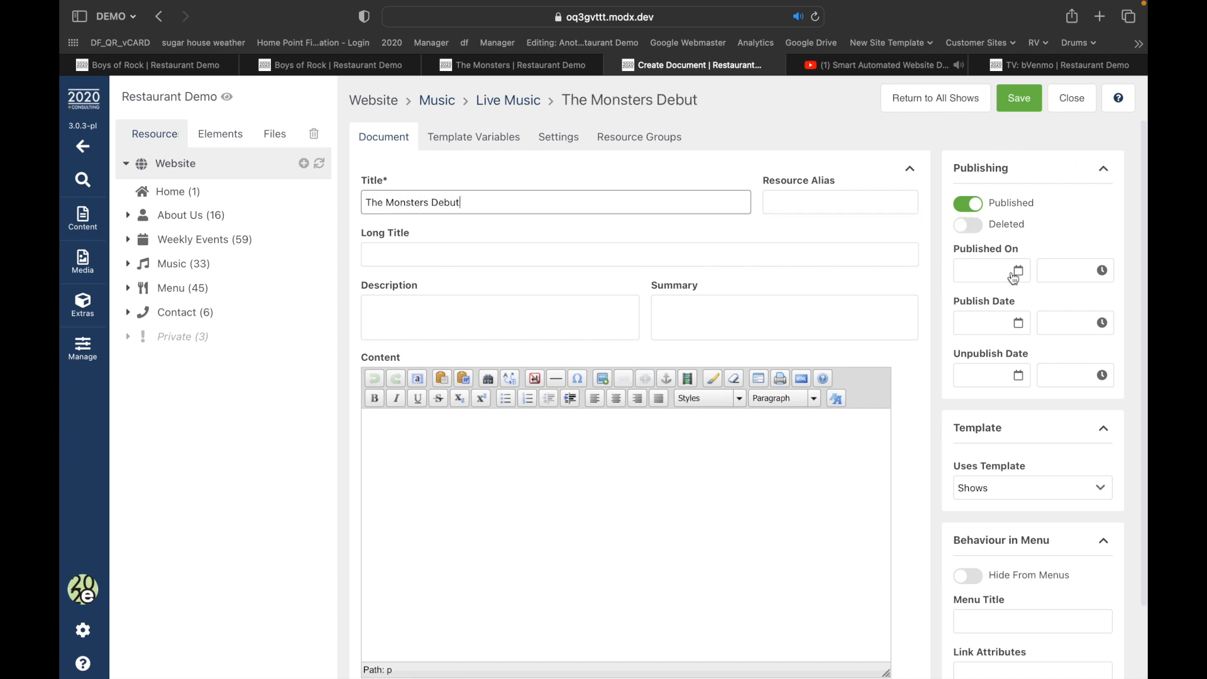
{"action": "left_click", "coordinate": [1016, 273]}
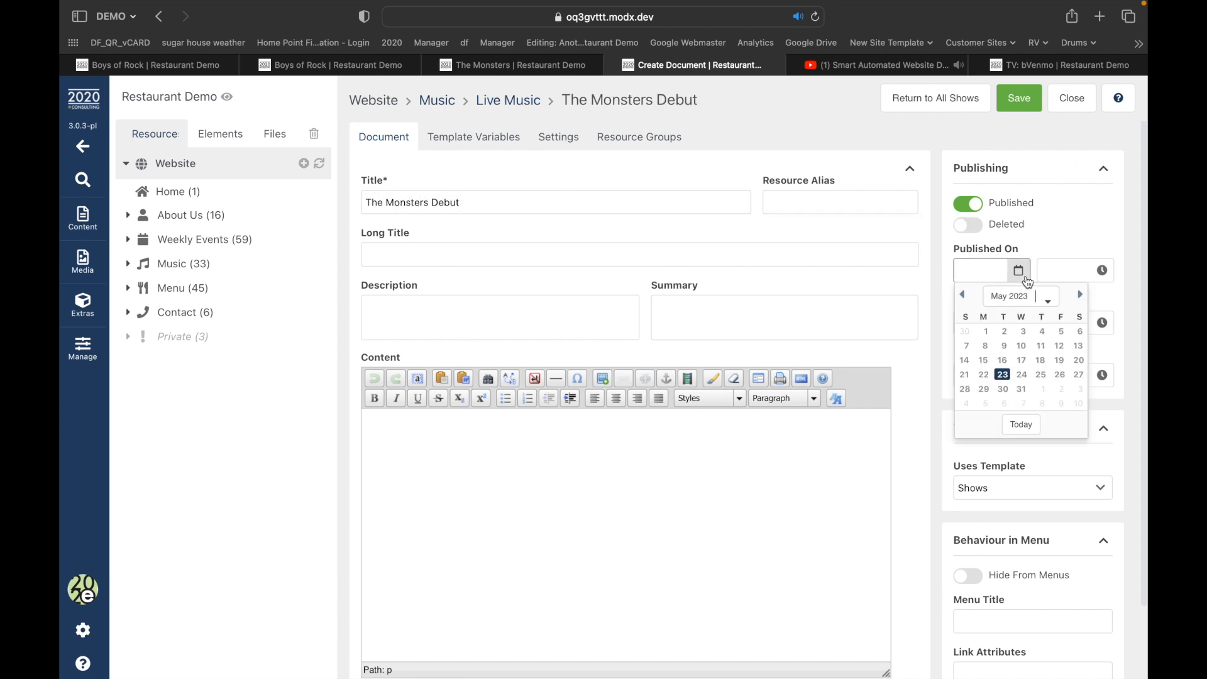
{"action": "left_click", "coordinate": [1072, 374]}
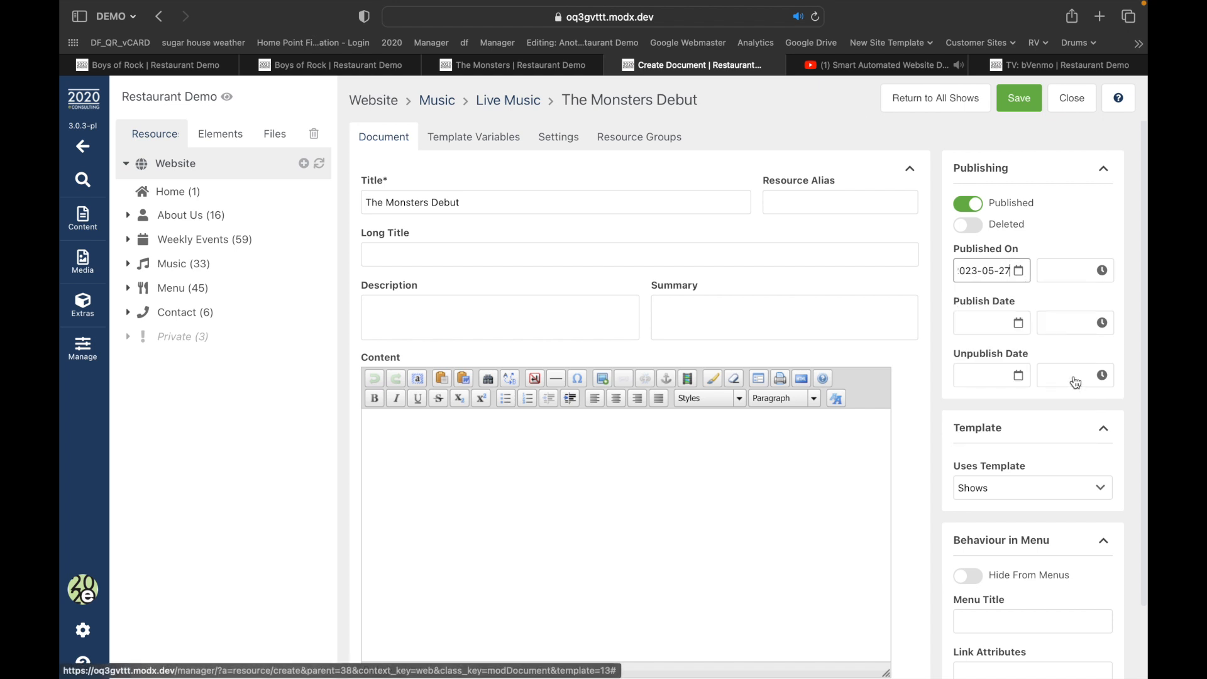
{"action": "double_click", "coordinate": [1090, 272]}
{"action": "type", "text": "9"}
{"action": "left_click", "coordinate": [1085, 394]}
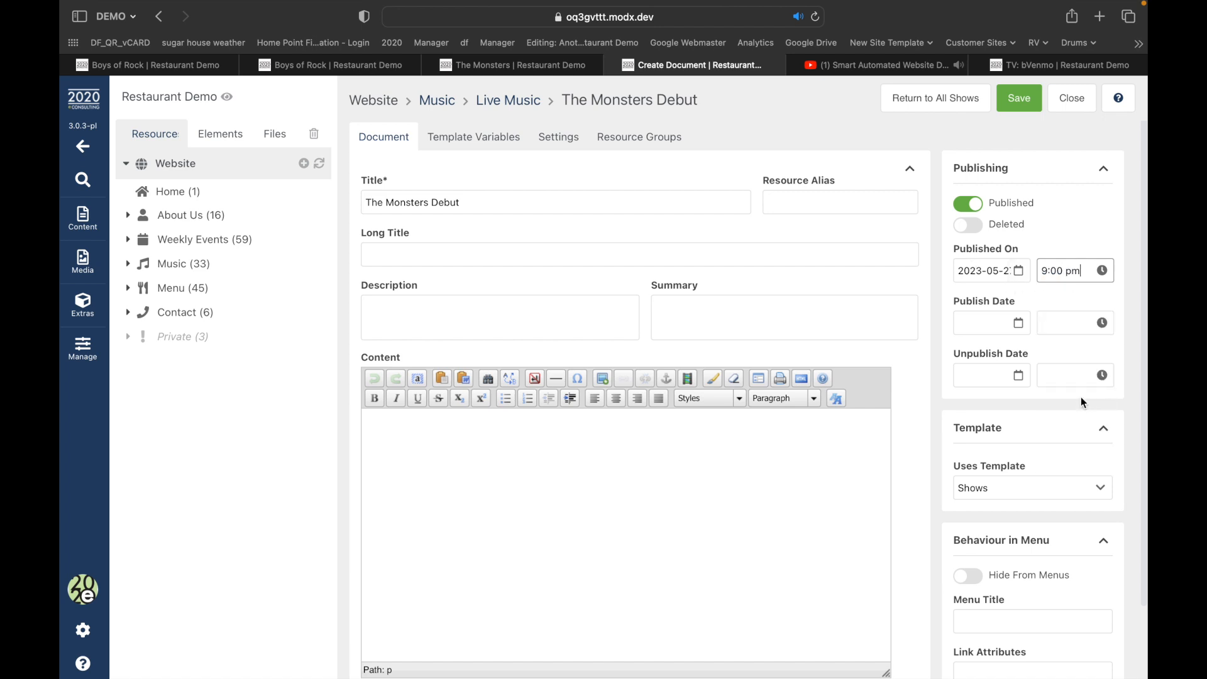
Step: Assign The Monsters as the show's band, set the ticket cost to 10, and save the new show
{"action": "left_click", "coordinate": [477, 137]}
{"action": "left_click", "coordinate": [533, 200]}
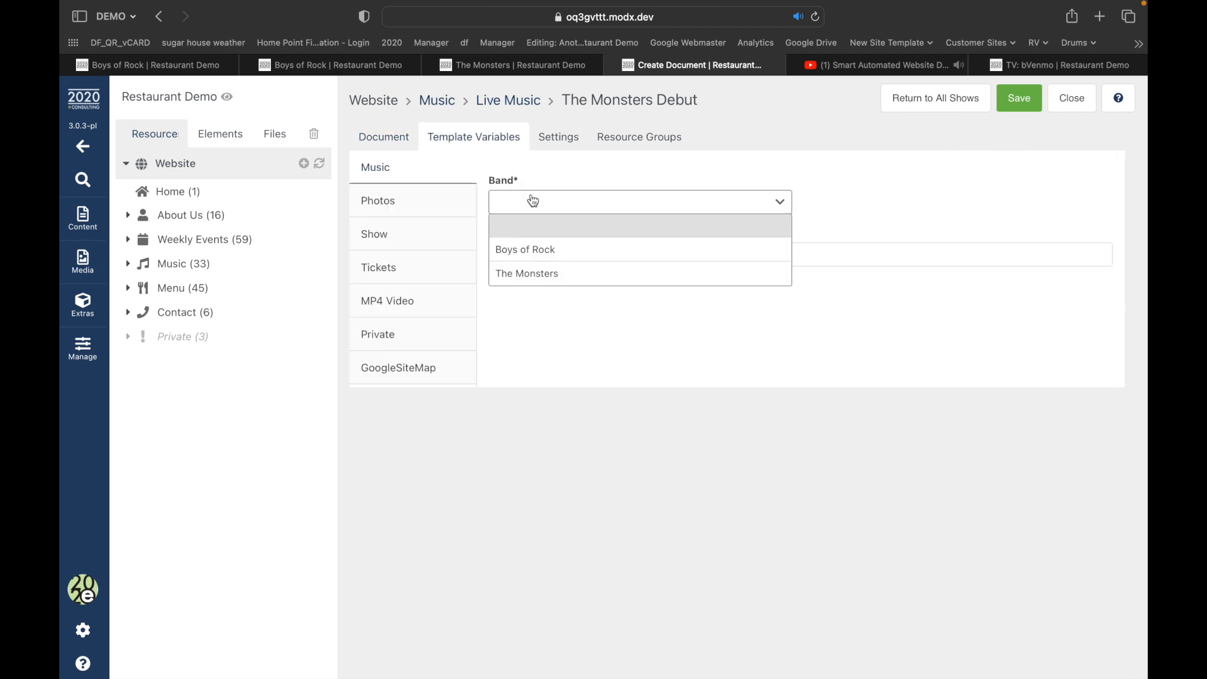
{"action": "left_click", "coordinate": [539, 273]}
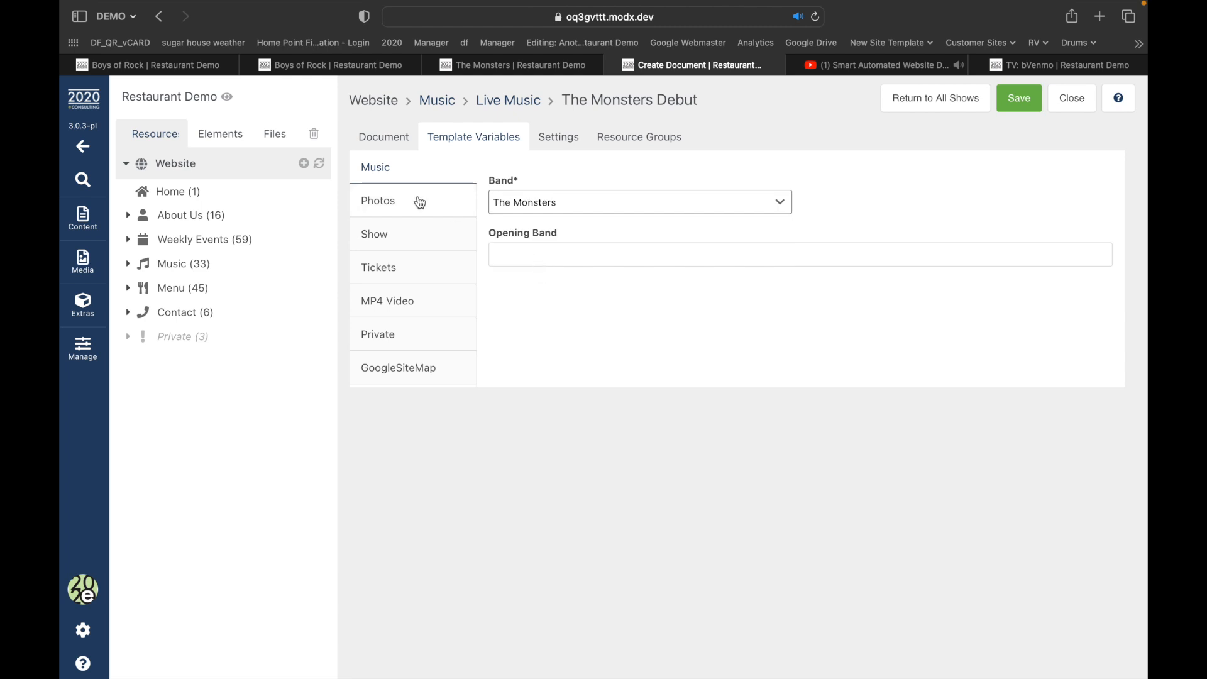
{"action": "left_click", "coordinate": [538, 248]}
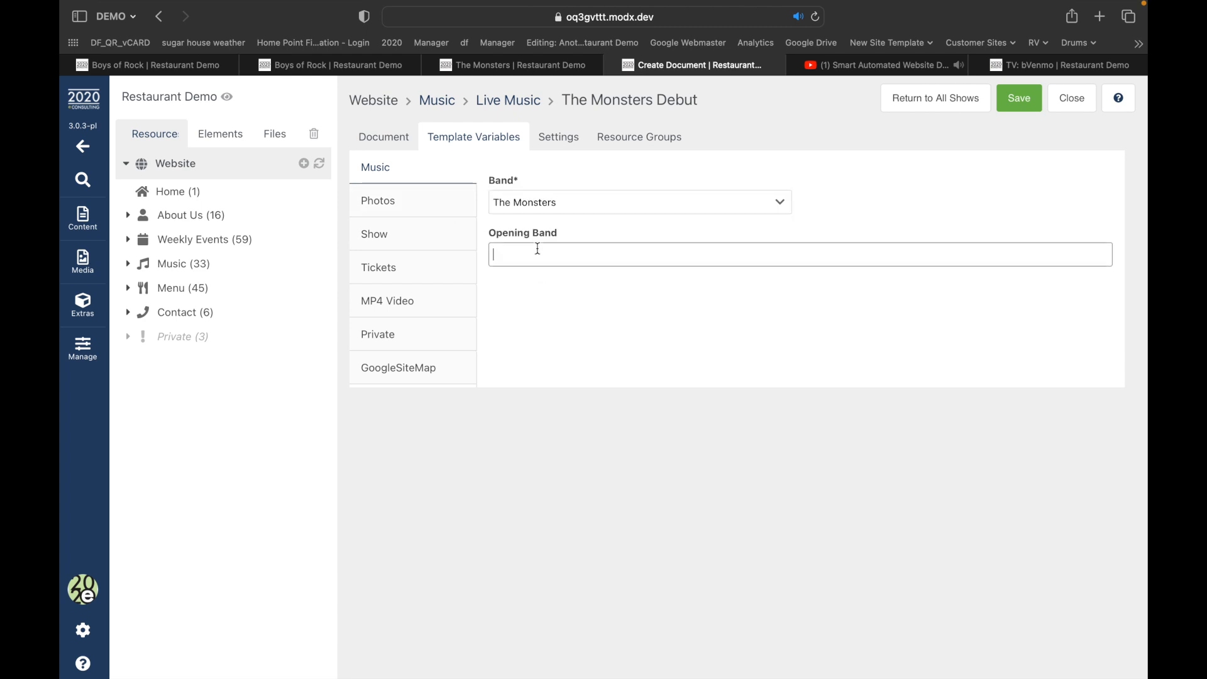
{"action": "left_click", "coordinate": [389, 233]}
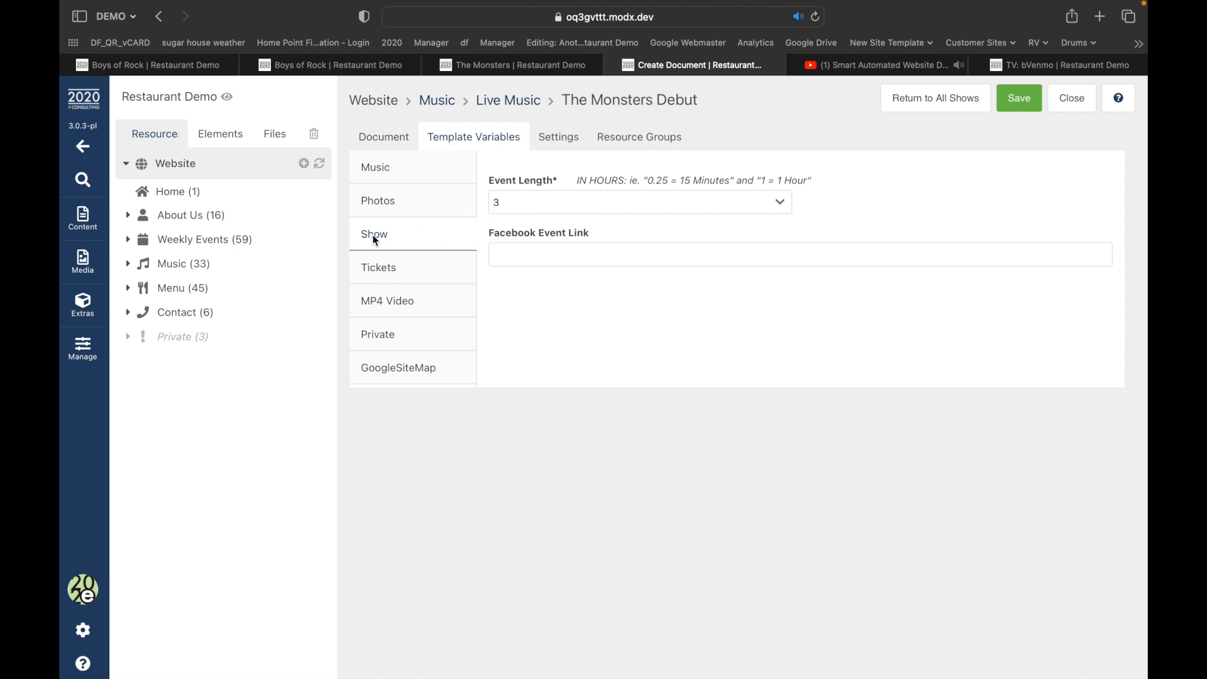
{"action": "left_click", "coordinate": [404, 268]}
{"action": "left_click", "coordinate": [492, 202]}
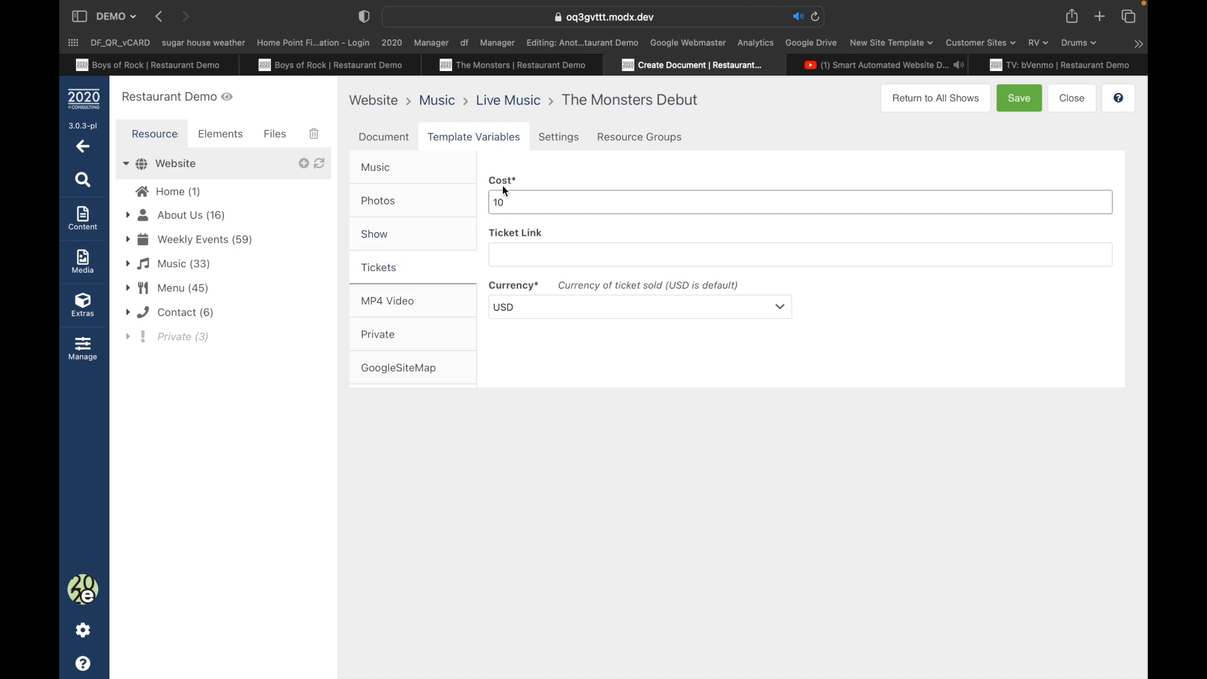
{"action": "left_click", "coordinate": [1011, 92]}
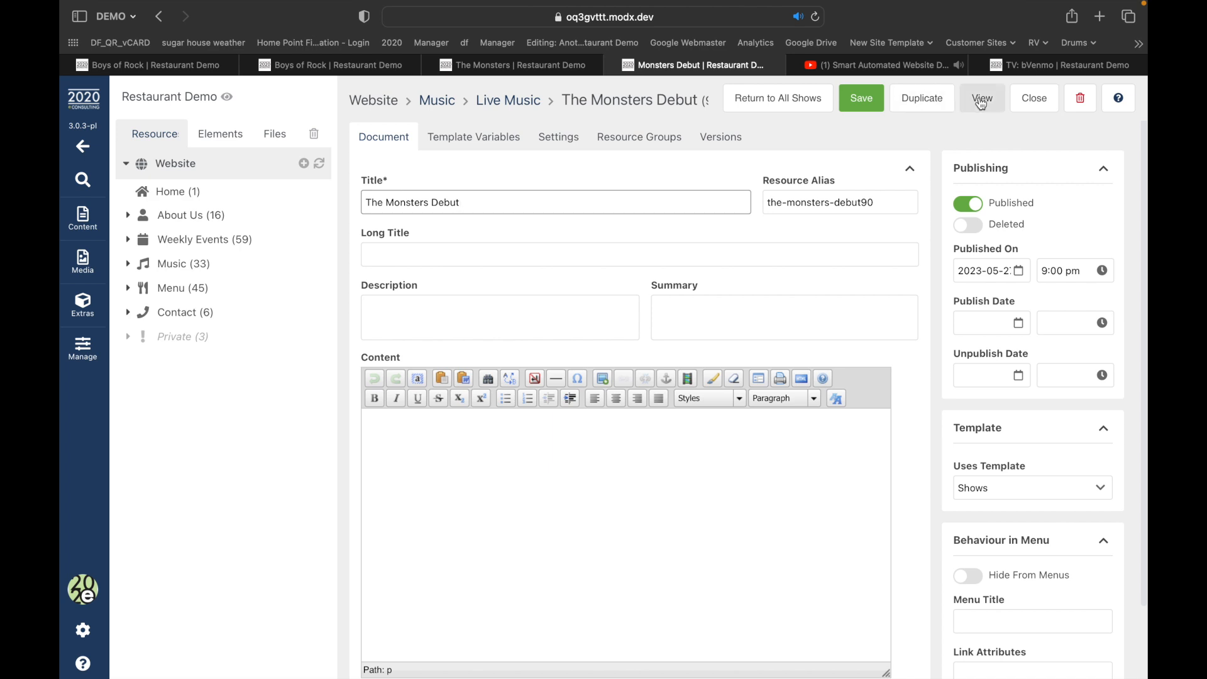
Step: Open The Monsters Debut's public page and check its date, time, price, photo and the Live Music section further down
{"action": "left_click", "coordinate": [982, 99]}
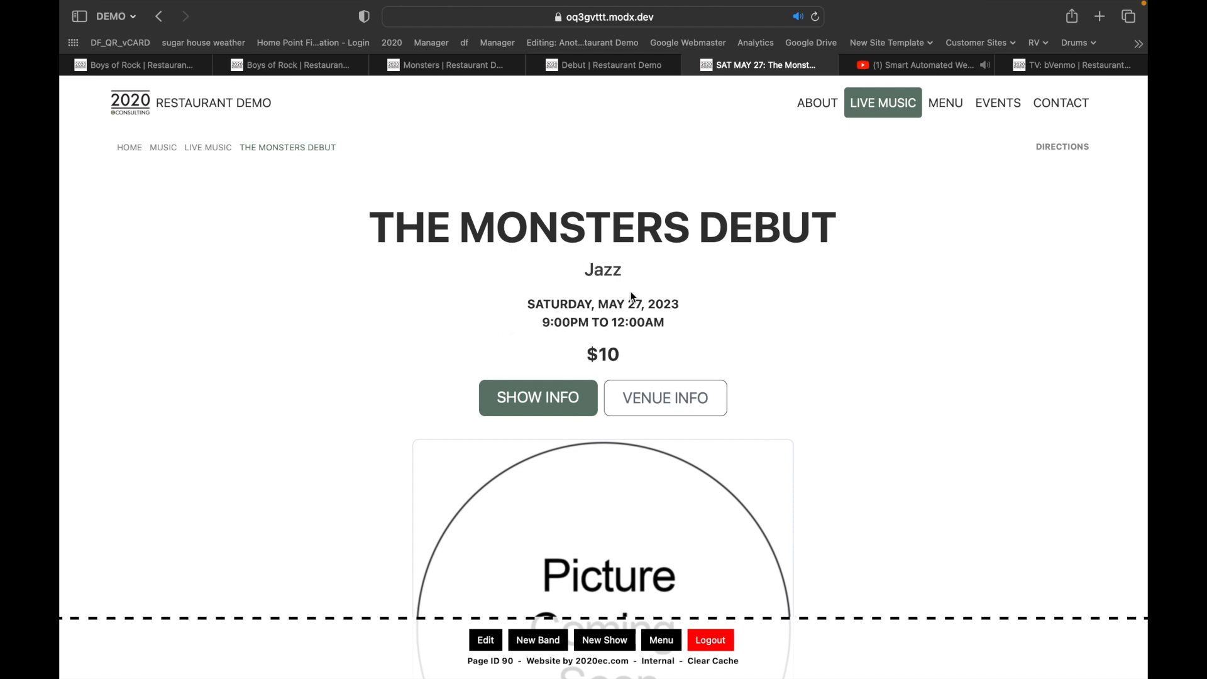
{"action": "scroll", "coordinate": [612, 298], "scroll_direction": "down", "scroll_amount": 5}
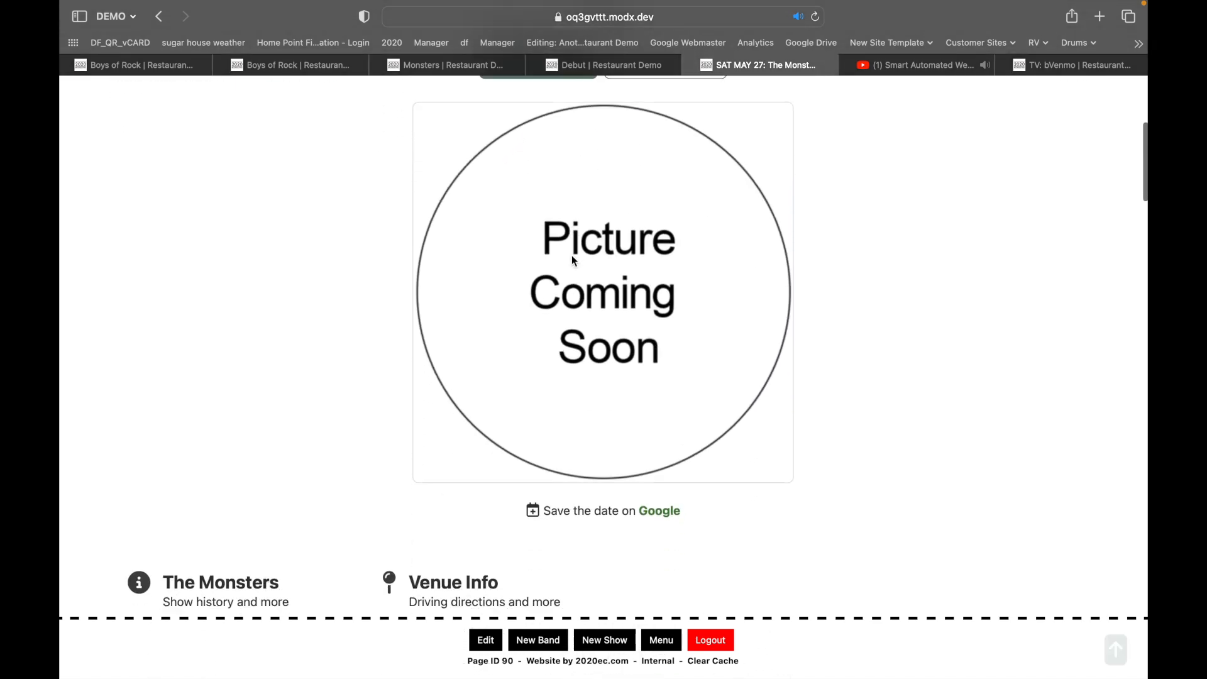
{"action": "scroll", "coordinate": [571, 255], "scroll_direction": "down", "scroll_amount": 15}
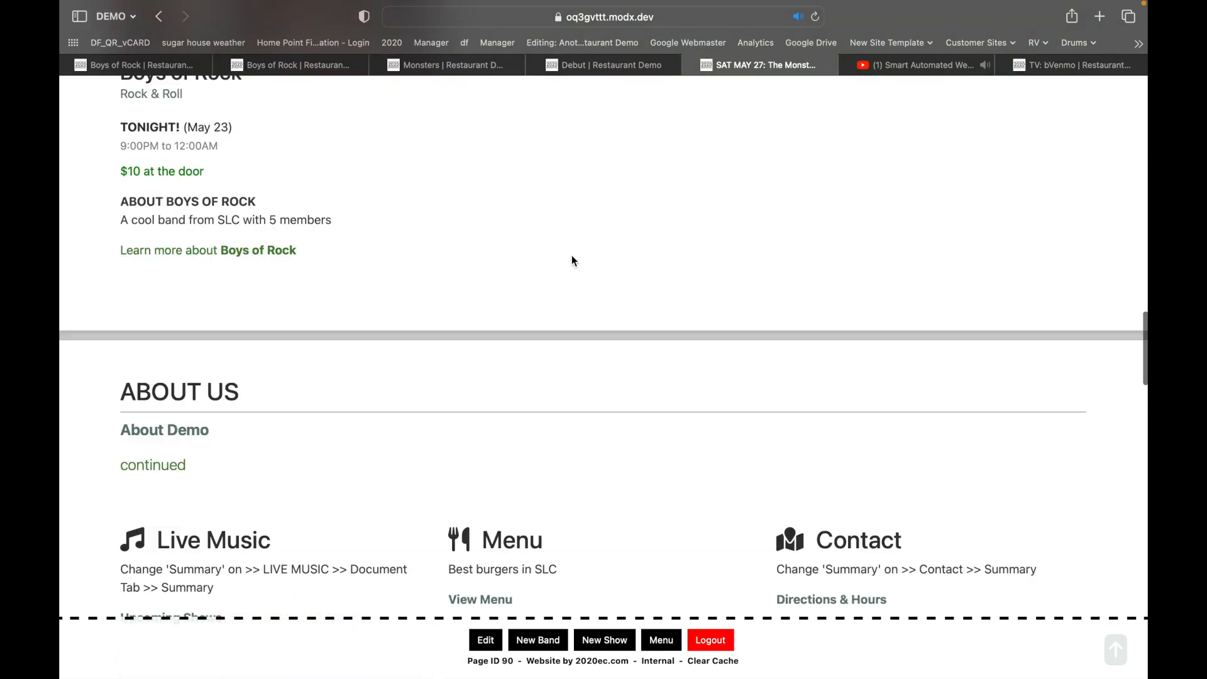
{"action": "scroll", "coordinate": [572, 255], "scroll_direction": "down", "scroll_amount": 2}
{"action": "scroll", "coordinate": [571, 255], "scroll_direction": "up", "scroll_amount": 10}
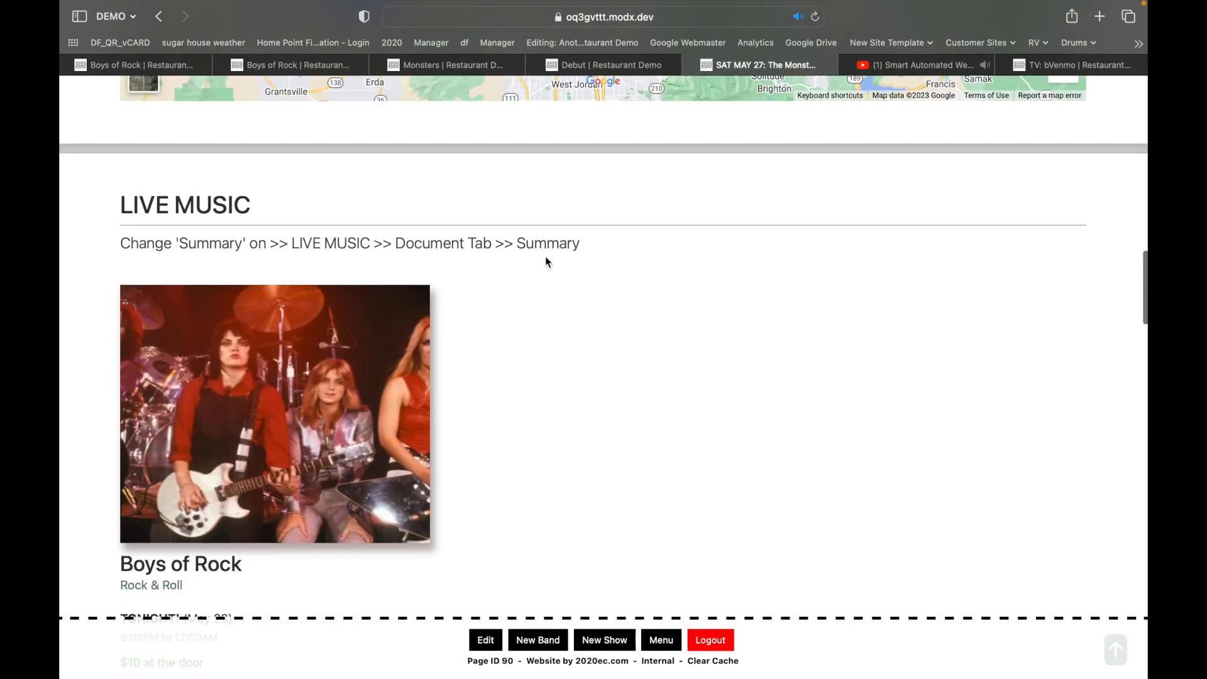
{"action": "scroll", "coordinate": [298, 348], "scroll_direction": "down", "scroll_amount": 3}
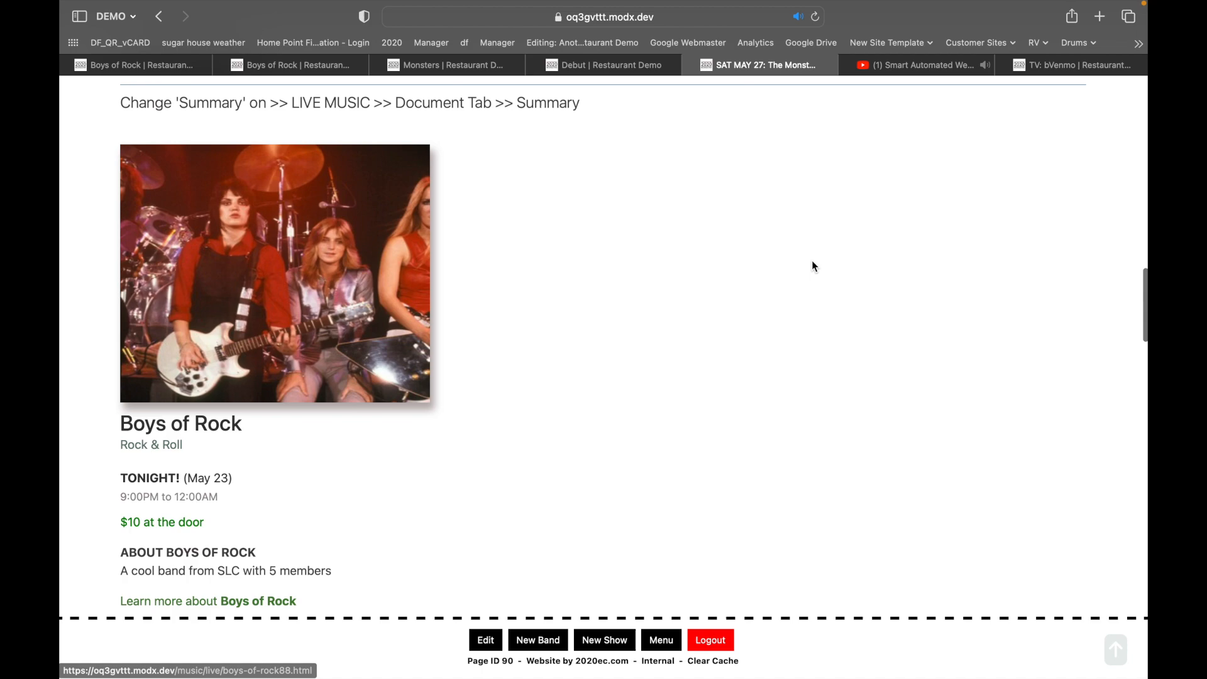
{"action": "scroll", "coordinate": [507, 250], "scroll_direction": "up", "scroll_amount": 10}
{"action": "scroll", "coordinate": [527, 142], "scroll_direction": "down", "scroll_amount": 12}
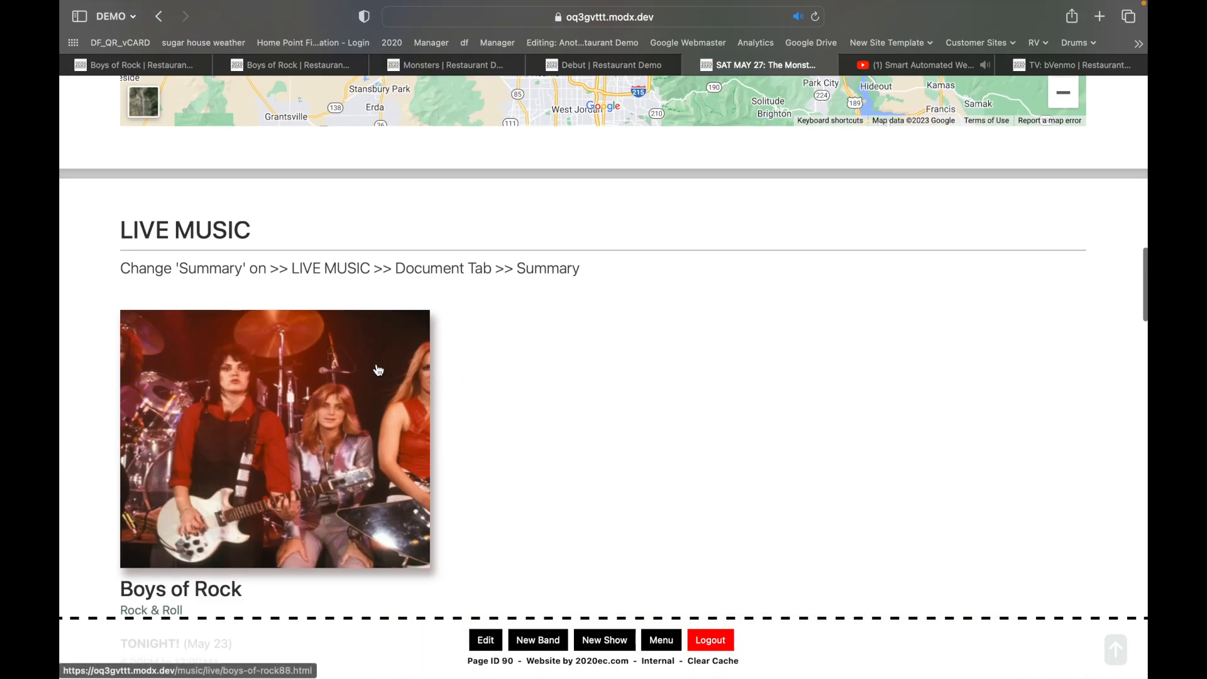
{"action": "scroll", "coordinate": [760, 387], "scroll_direction": "up", "scroll_amount": 12}
Step: Go to the public home page and check how Boys of Rock and The Monsters Debut are listed in its Live Music section
{"action": "left_click", "coordinate": [131, 108]}
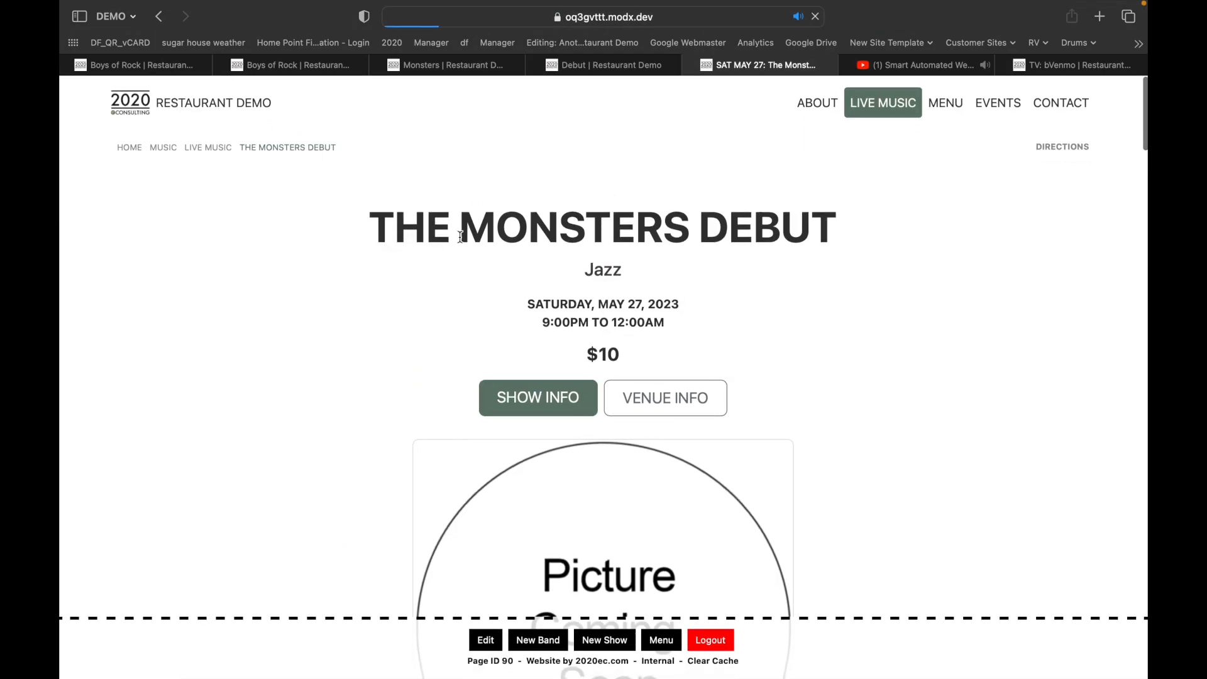
{"action": "scroll", "coordinate": [459, 236], "scroll_direction": "down", "scroll_amount": 3}
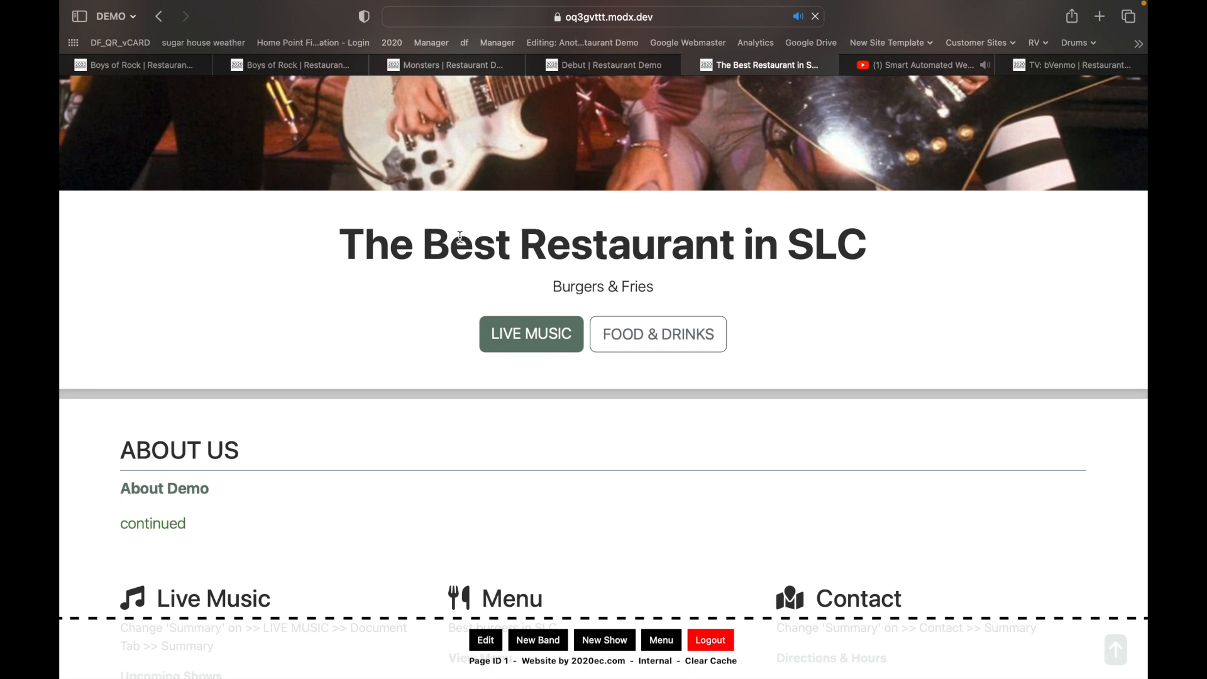
{"action": "left_click", "coordinate": [531, 333]}
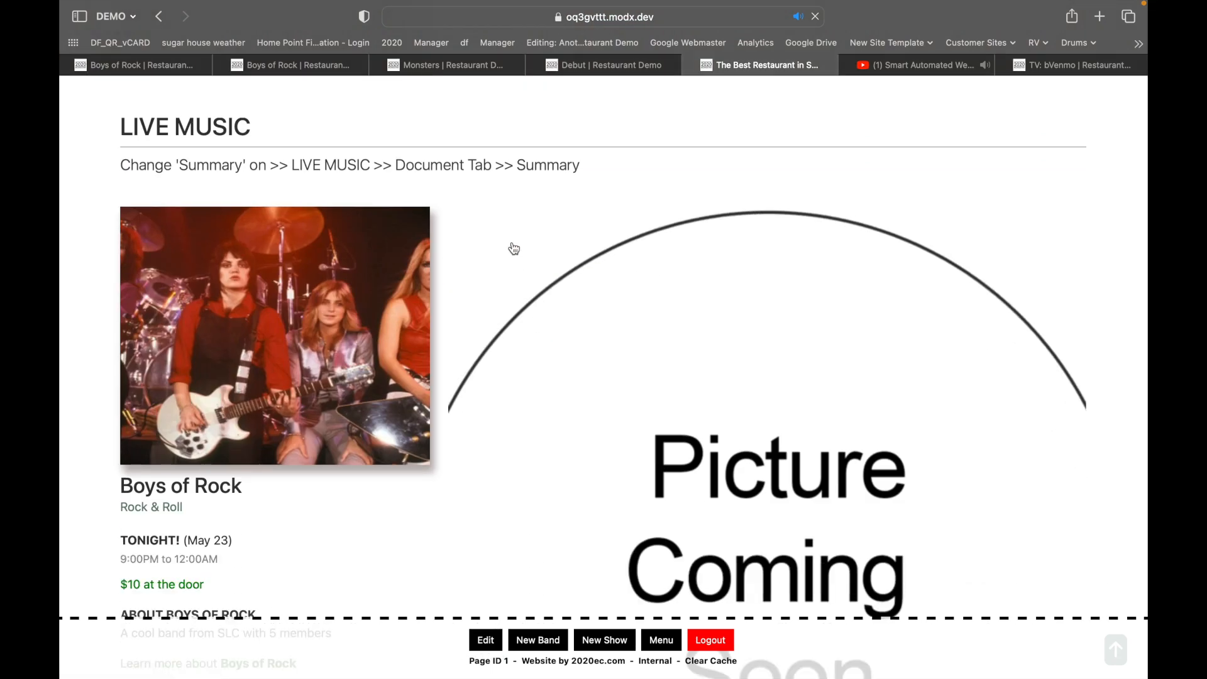
{"action": "scroll", "coordinate": [514, 249], "scroll_direction": "down", "scroll_amount": 2}
{"action": "scroll", "coordinate": [513, 249], "scroll_direction": "down", "scroll_amount": 2}
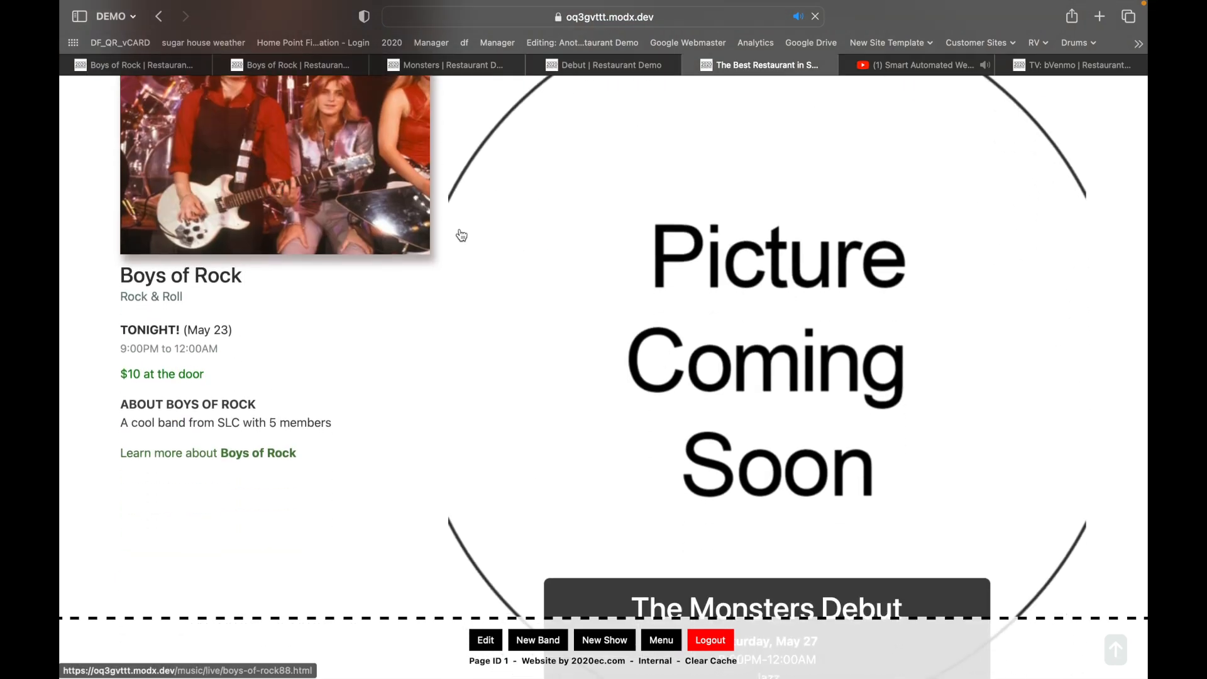
{"action": "scroll", "coordinate": [542, 225], "scroll_direction": "down", "scroll_amount": 3}
{"action": "scroll", "coordinate": [701, 344], "scroll_direction": "up", "scroll_amount": 3}
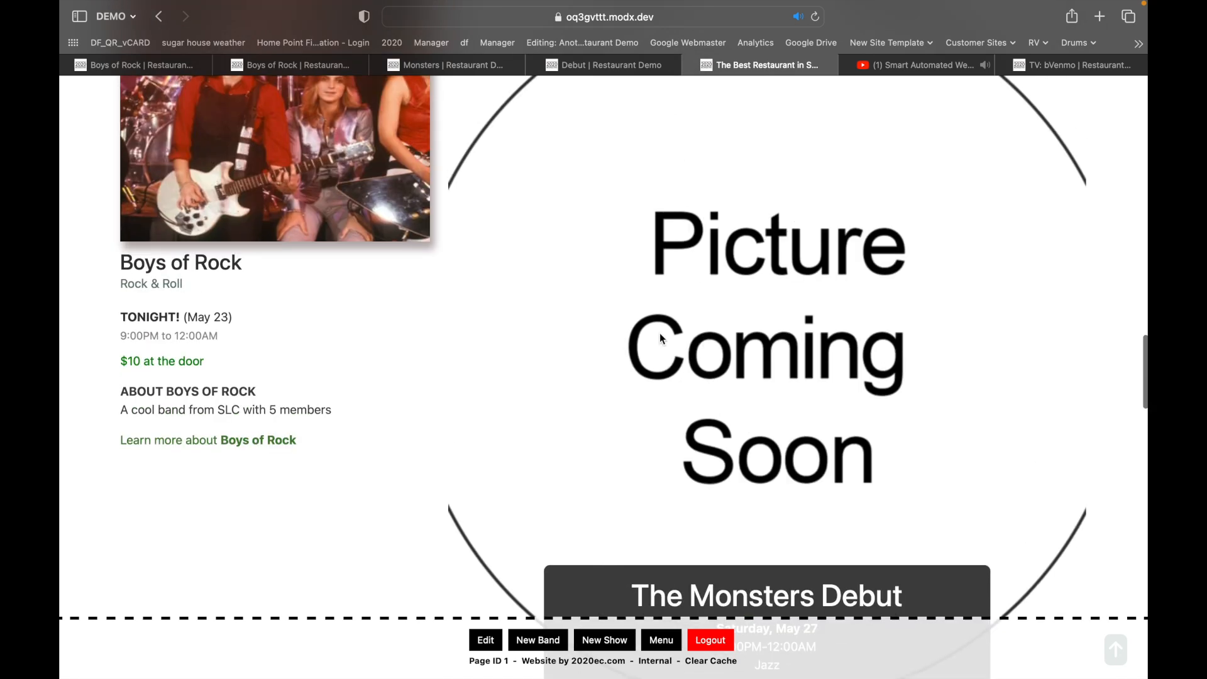
{"action": "scroll", "coordinate": [865, 396], "scroll_direction": "down", "scroll_amount": 5}
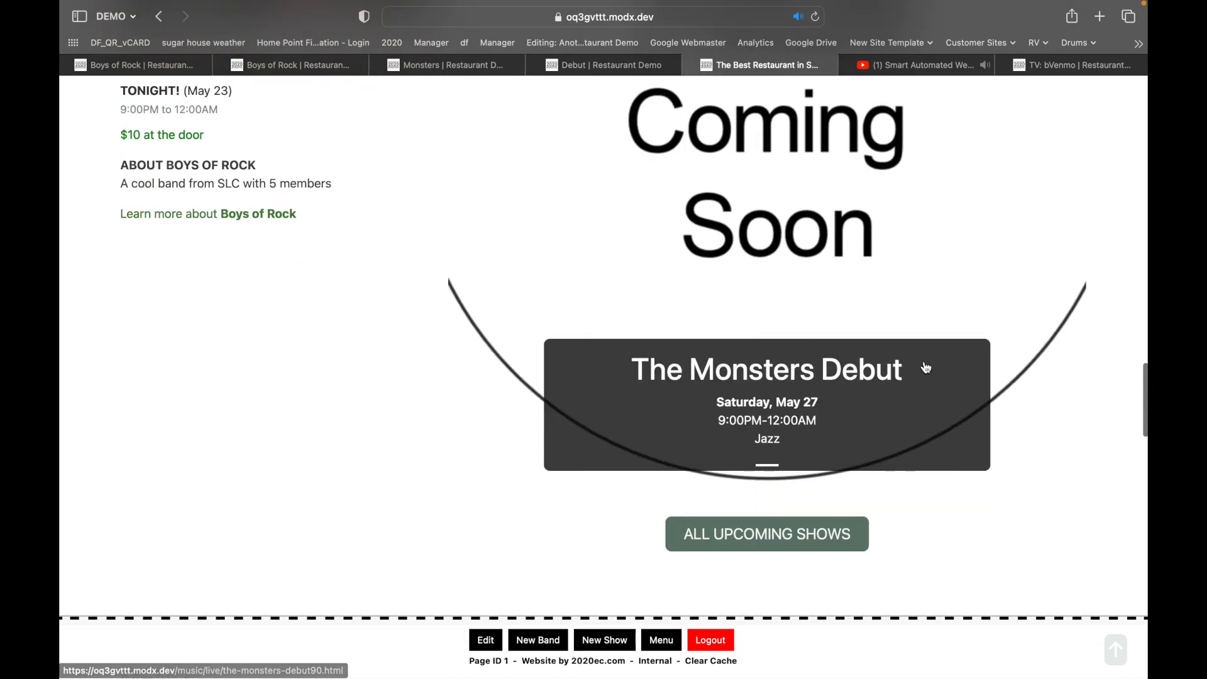
{"action": "scroll", "coordinate": [807, 368], "scroll_direction": "up", "scroll_amount": 3}
{"action": "scroll", "coordinate": [808, 368], "scroll_direction": "up", "scroll_amount": 6}
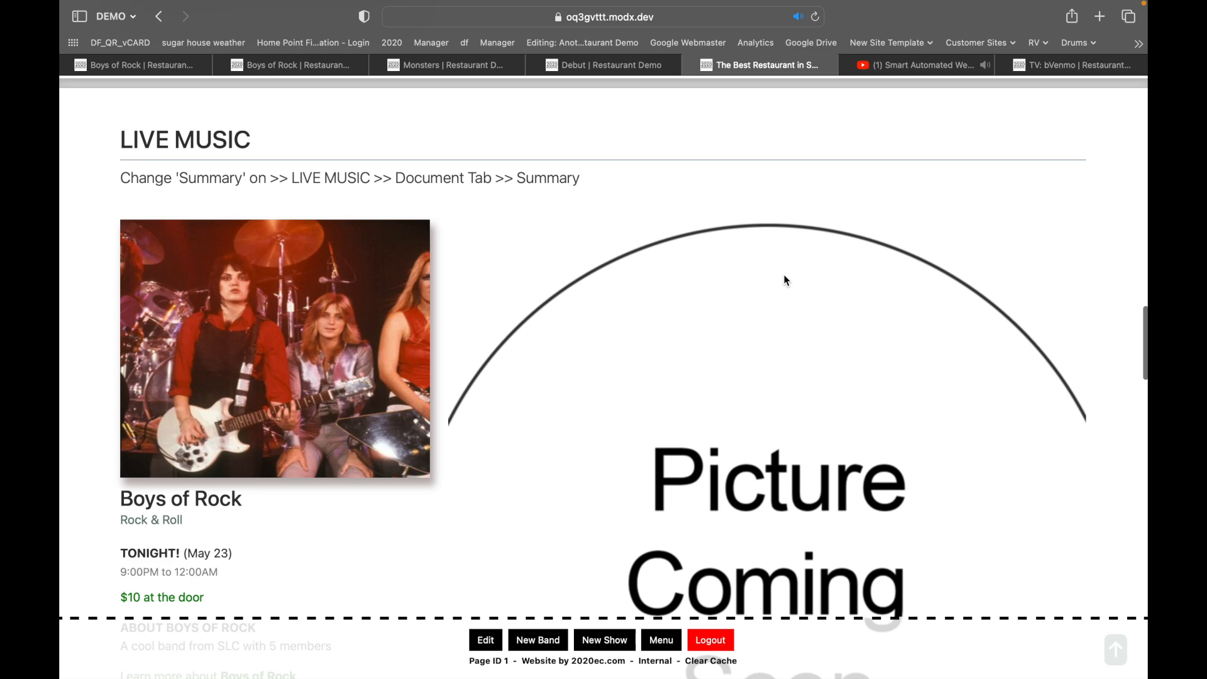
{"action": "scroll", "coordinate": [539, 301], "scroll_direction": "down", "scroll_amount": 3}
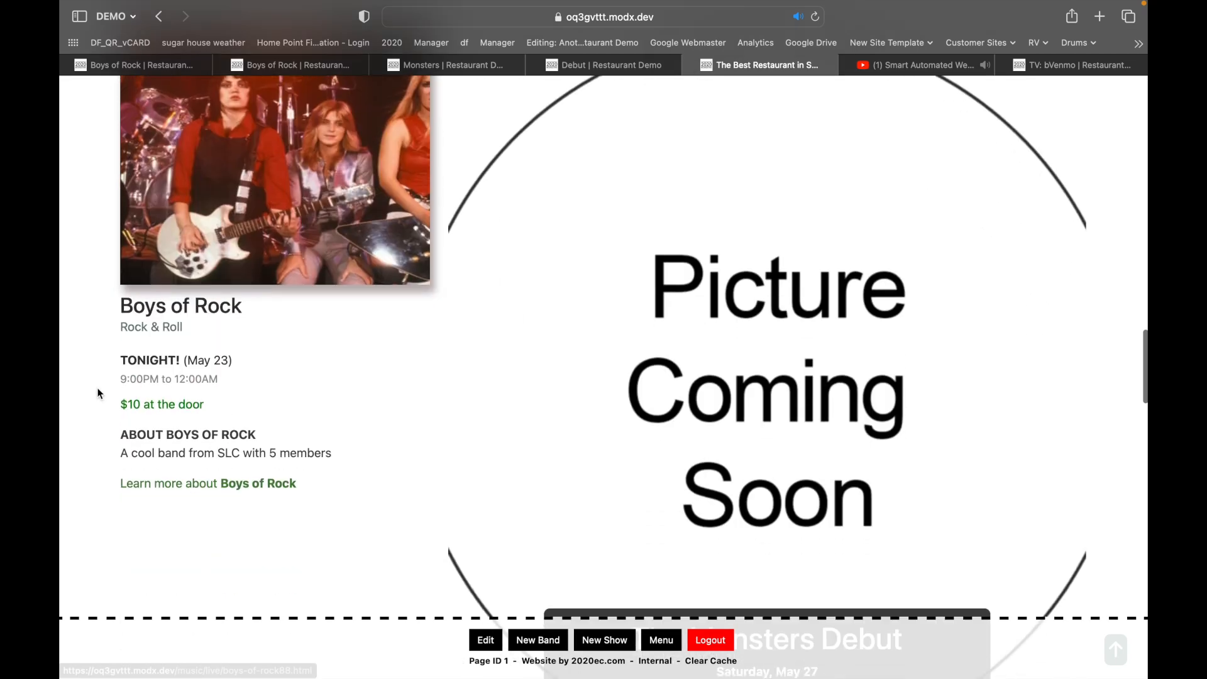
{"action": "left_click_drag", "start_coordinate": [114, 445], "coordinate": [129, 440]}
{"action": "scroll", "coordinate": [345, 248], "scroll_direction": "down", "scroll_amount": 3}
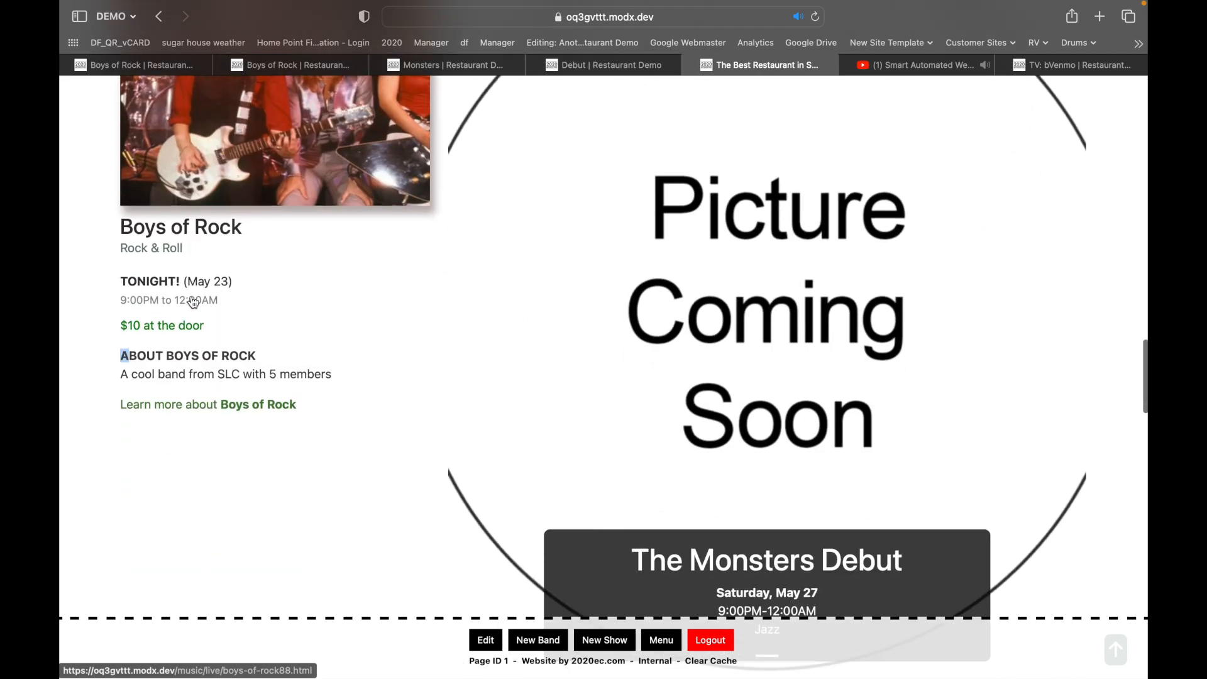
Step: Look over the home page's lunch menu and the footer's menu, live music and events listings, returning to the page's start
{"action": "scroll", "coordinate": [335, 283], "scroll_direction": "down", "scroll_amount": 6}
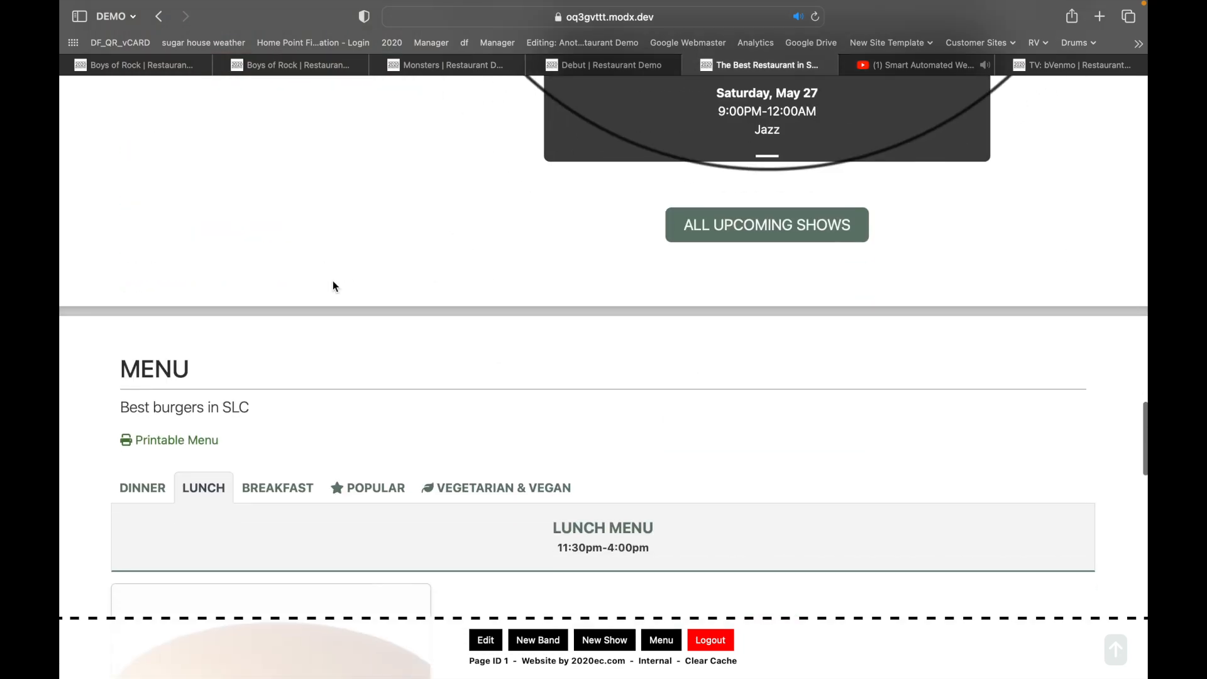
{"action": "scroll", "coordinate": [606, 210], "scroll_direction": "down", "scroll_amount": 6}
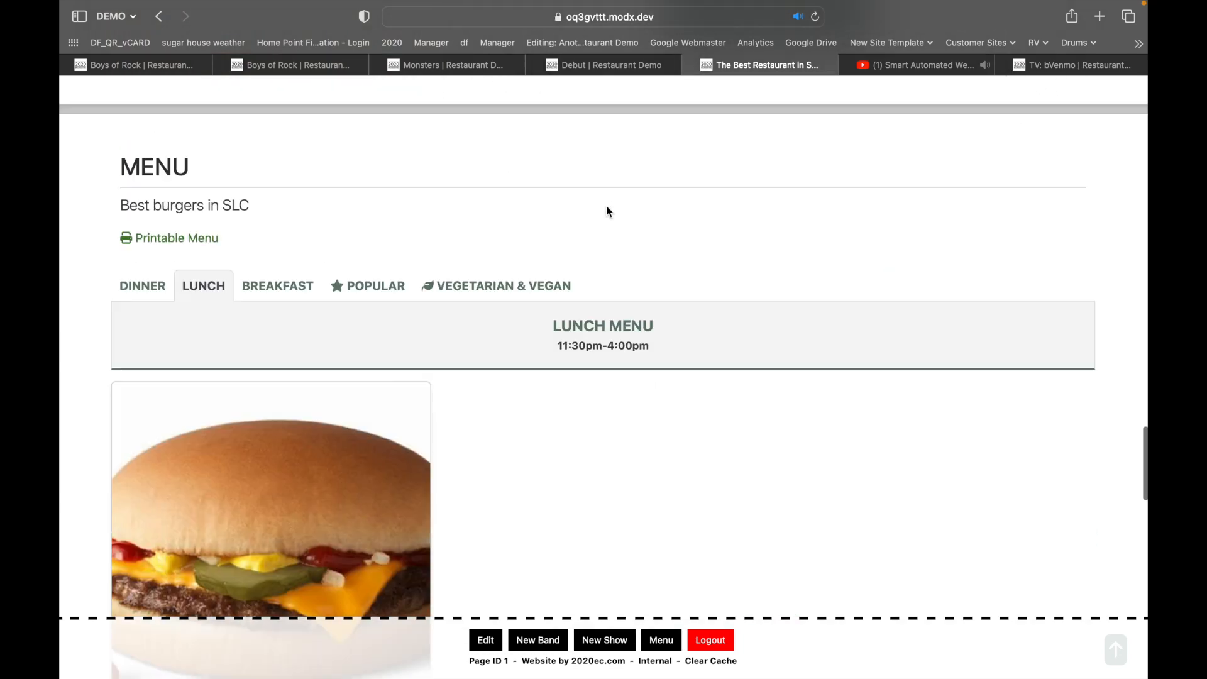
{"action": "scroll", "coordinate": [607, 210], "scroll_direction": "down", "scroll_amount": 6}
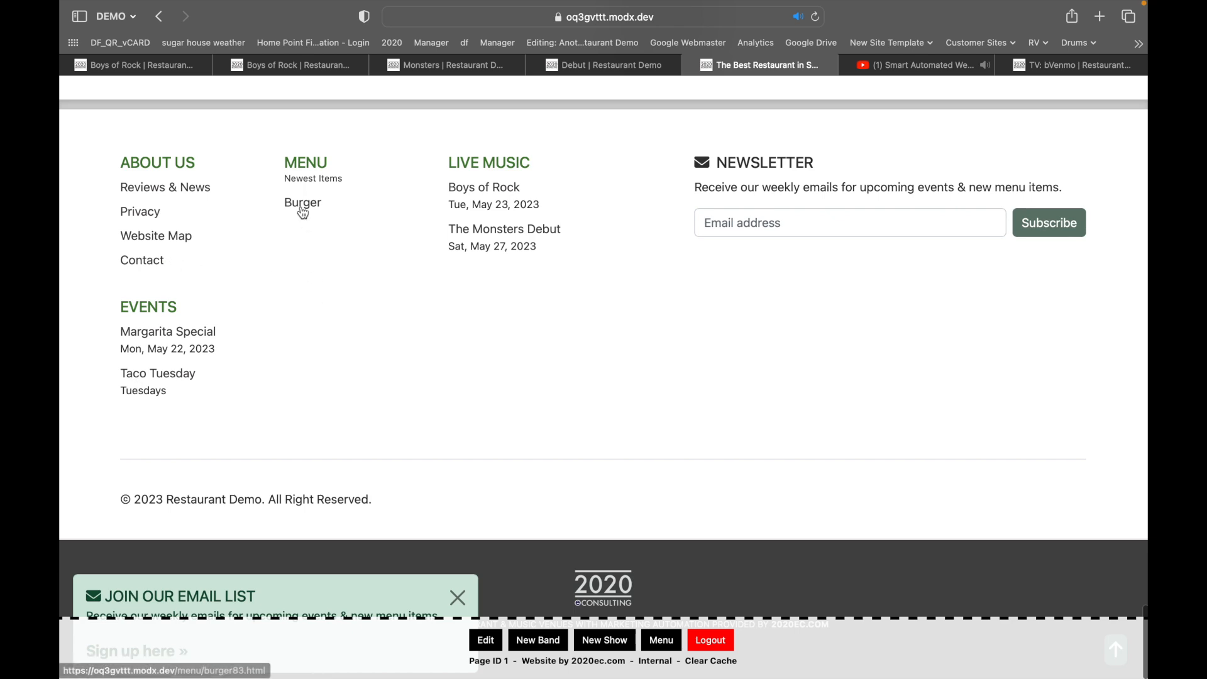
{"action": "scroll", "coordinate": [305, 202], "scroll_direction": "up", "scroll_amount": 20}
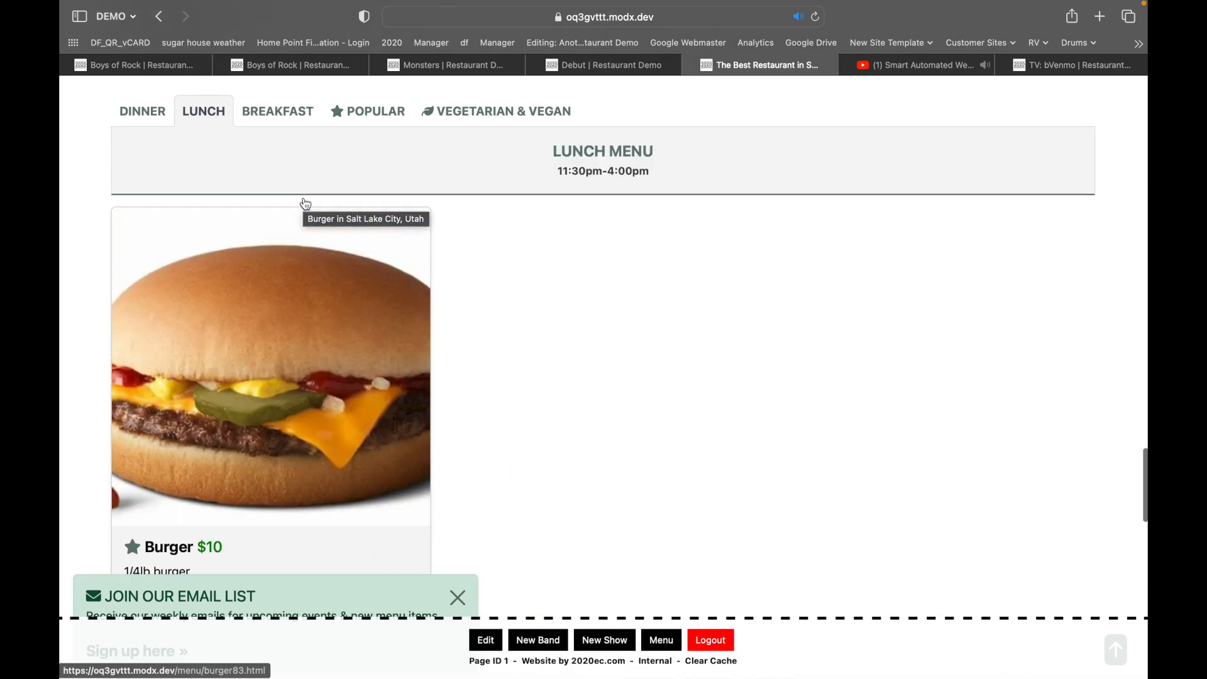
{"action": "scroll", "coordinate": [304, 202], "scroll_direction": "up", "scroll_amount": 15}
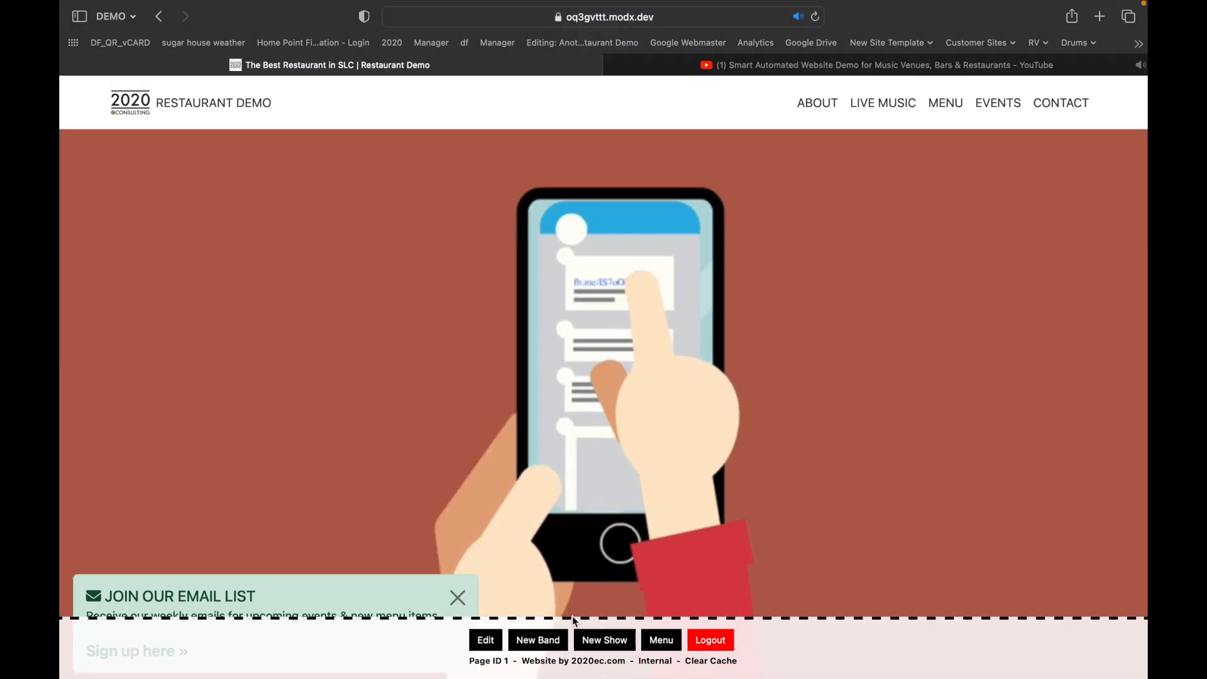
Step: Review the Band Audit on the internal site and open The Monsters' template variables for editing from it
{"action": "left_click", "coordinate": [658, 663]}
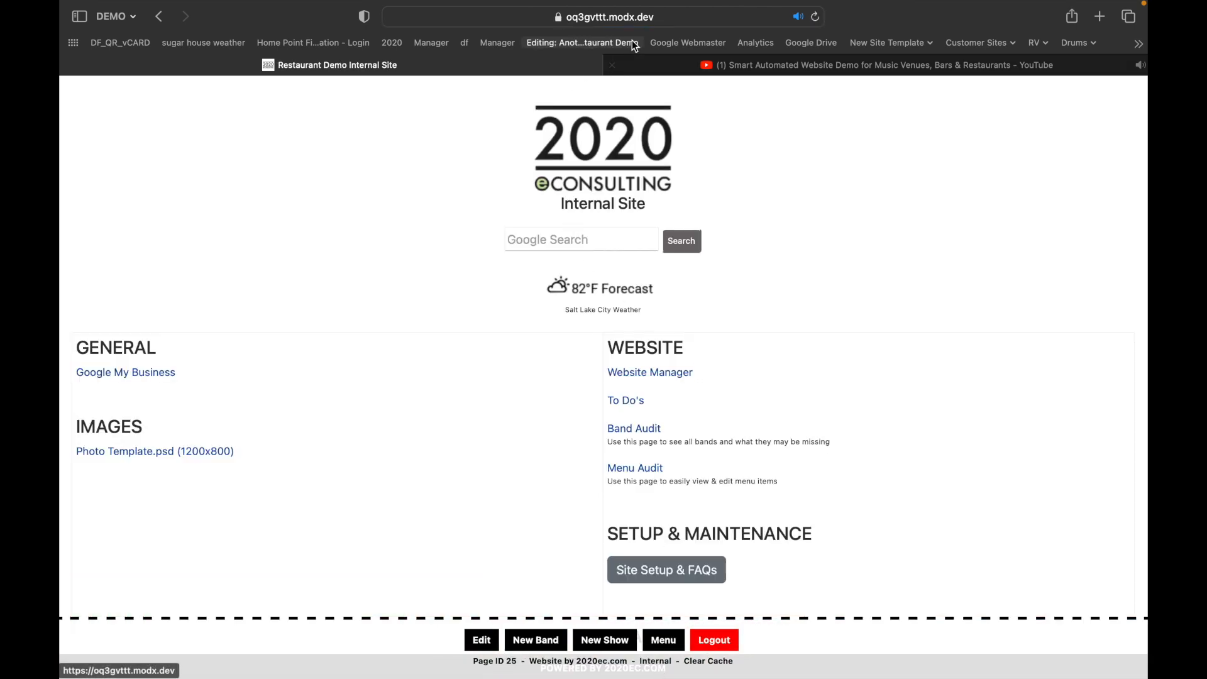
{"action": "scroll", "coordinate": [530, 338], "scroll_direction": "down", "scroll_amount": 2}
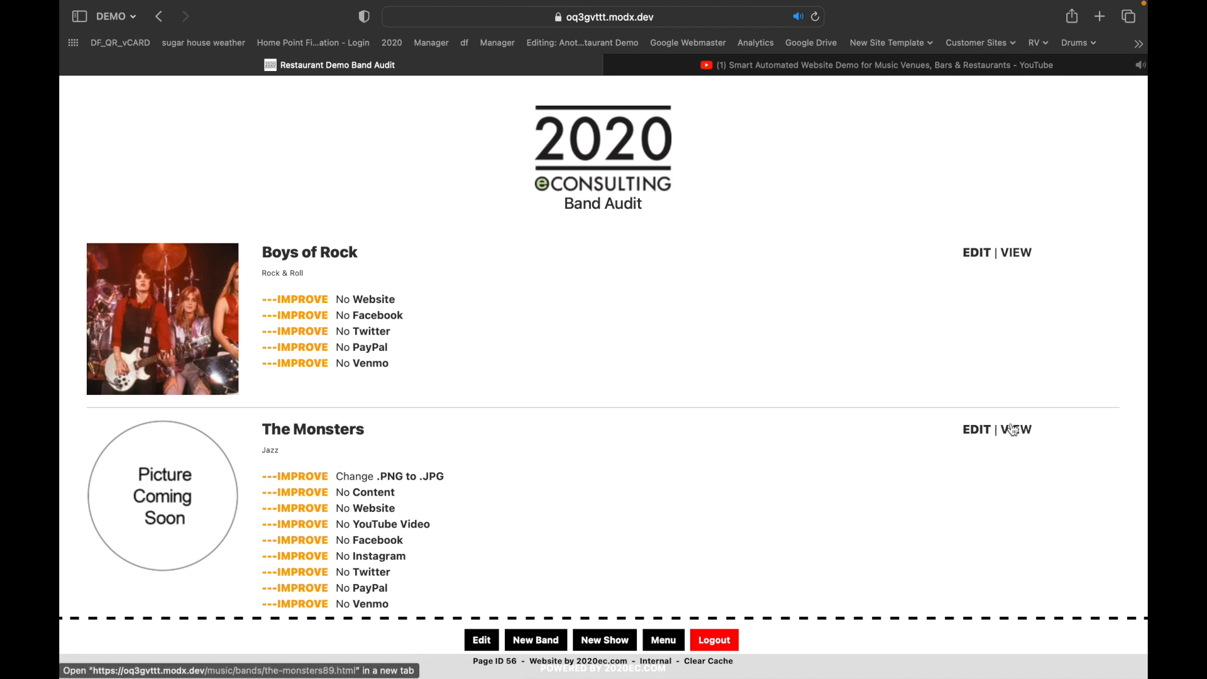
{"action": "left_click", "coordinate": [977, 429]}
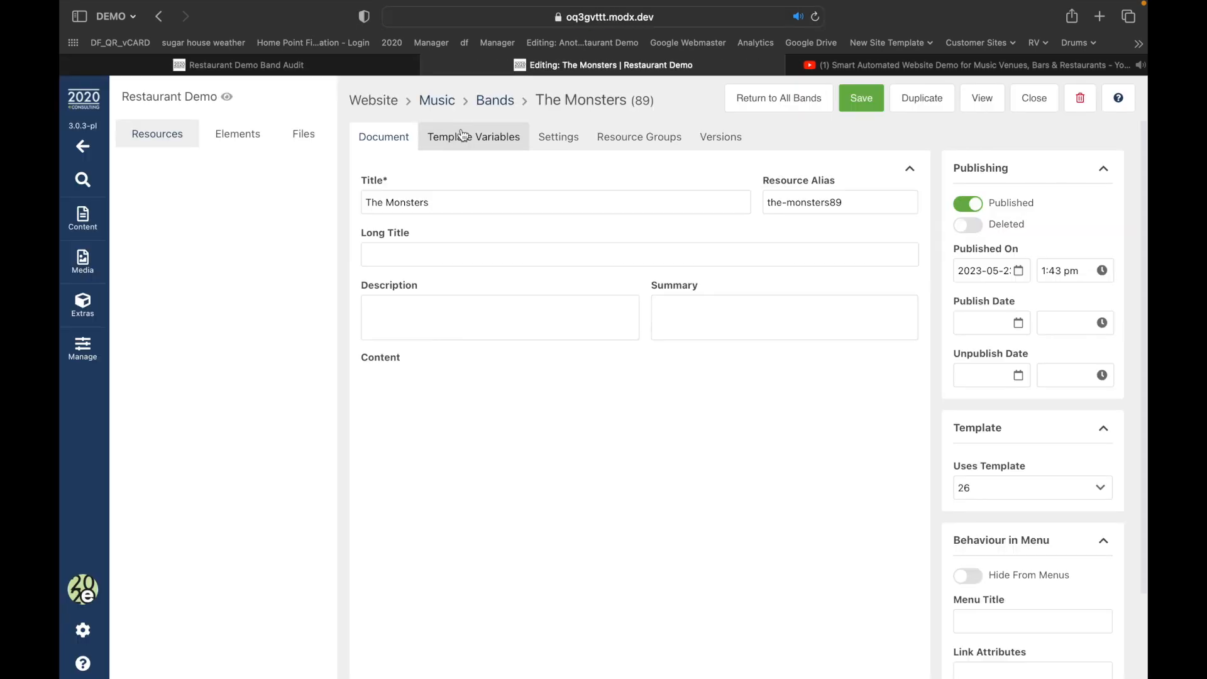
{"action": "left_click", "coordinate": [462, 135]}
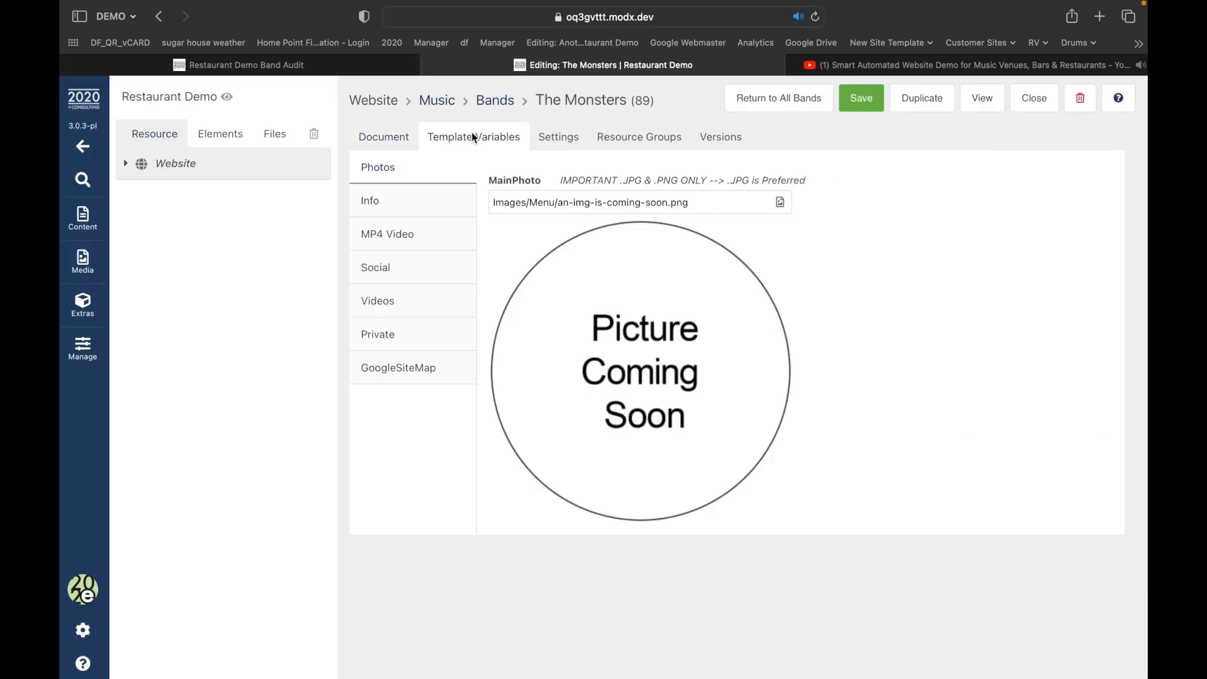
Step: Clear the MainPhoto image path from The Monsters band page and save the page
{"action": "triple_click", "coordinate": [512, 198]}
{"action": "key", "text": "BackSpace"}
{"action": "left_click", "coordinate": [865, 104]}
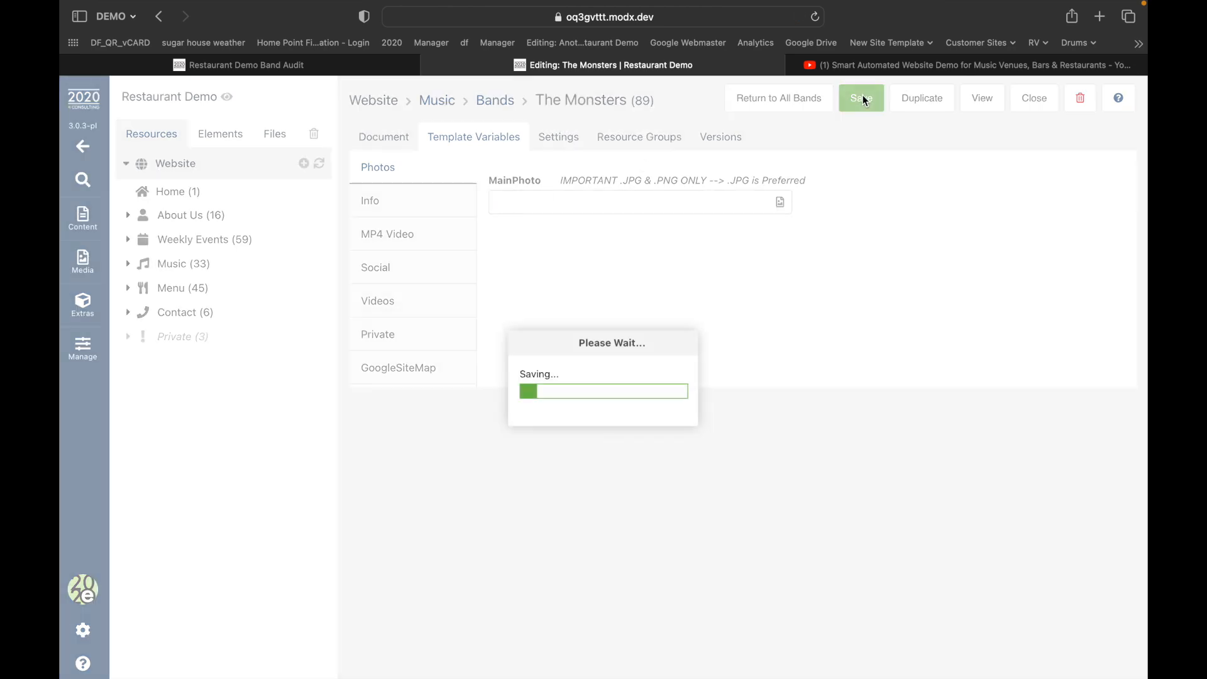
Step: Reload the Band Audit and check The Monsters' entry for missing items
{"action": "left_click", "coordinate": [239, 65]}
{"action": "left_click", "coordinate": [632, 25]}
{"action": "key", "text": "Return"}
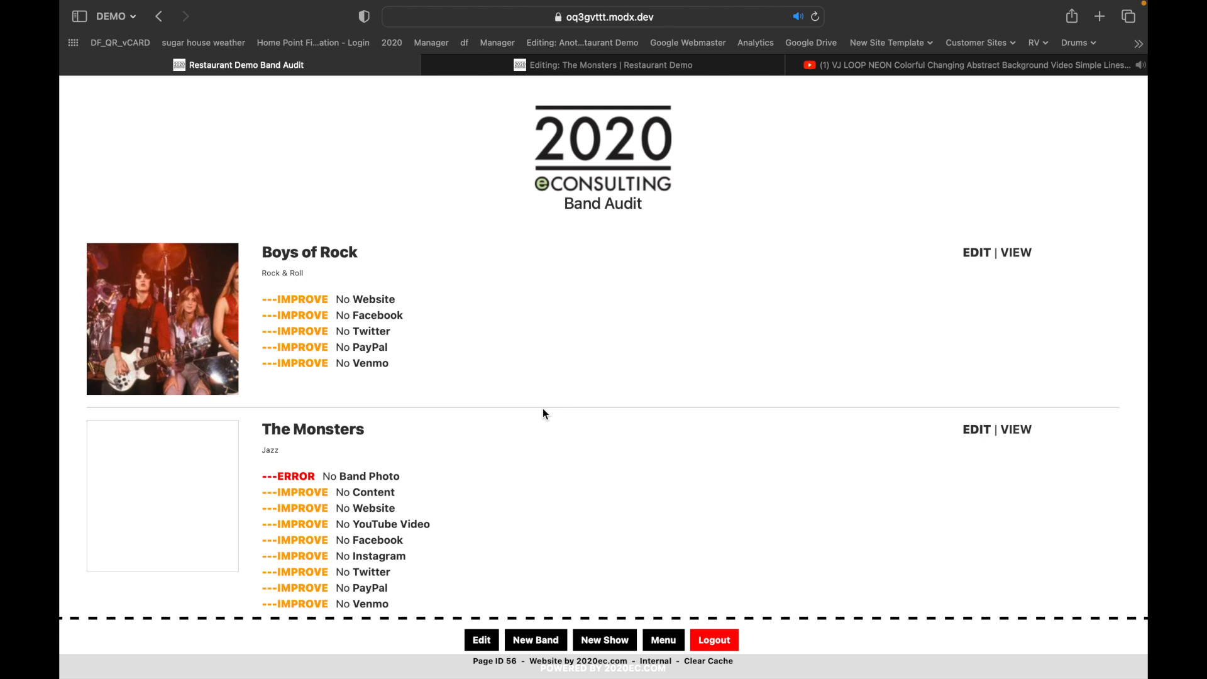
Step: Open the Menu Audit from the internal site, review the Burger item and all menu categories, and jump to the Sides section
{"action": "left_click", "coordinate": [659, 663]}
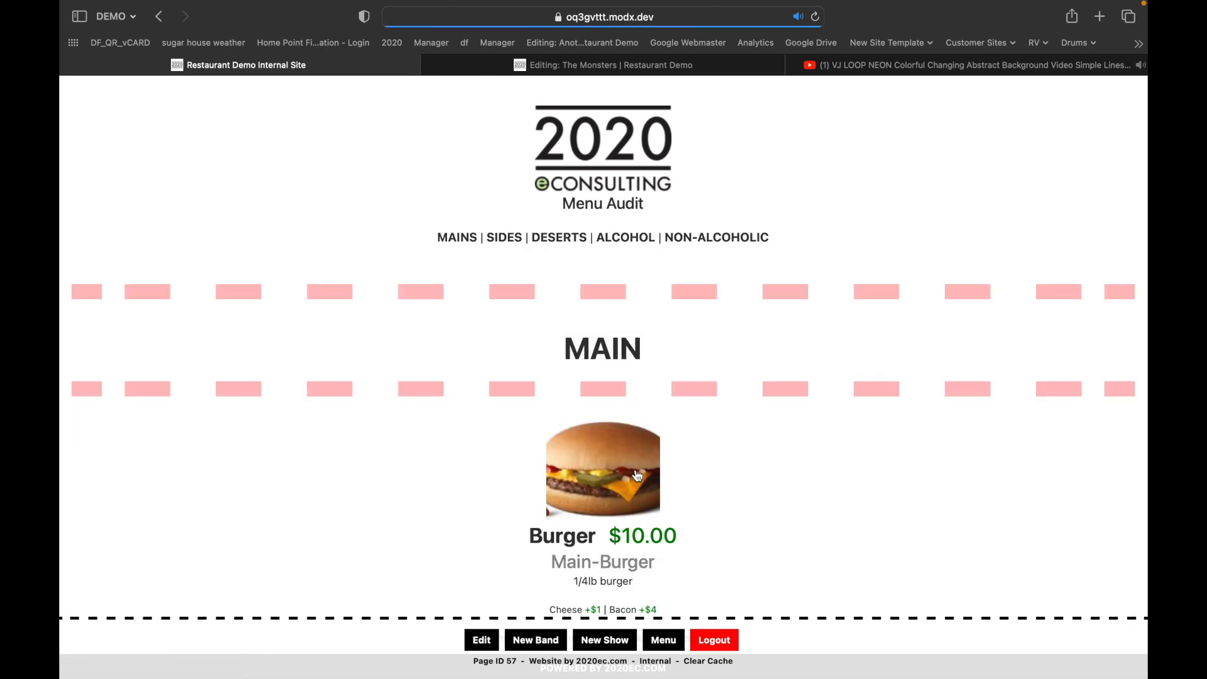
{"action": "scroll", "coordinate": [615, 313], "scroll_direction": "down", "scroll_amount": 5}
{"action": "scroll", "coordinate": [616, 312], "scroll_direction": "down", "scroll_amount": 5}
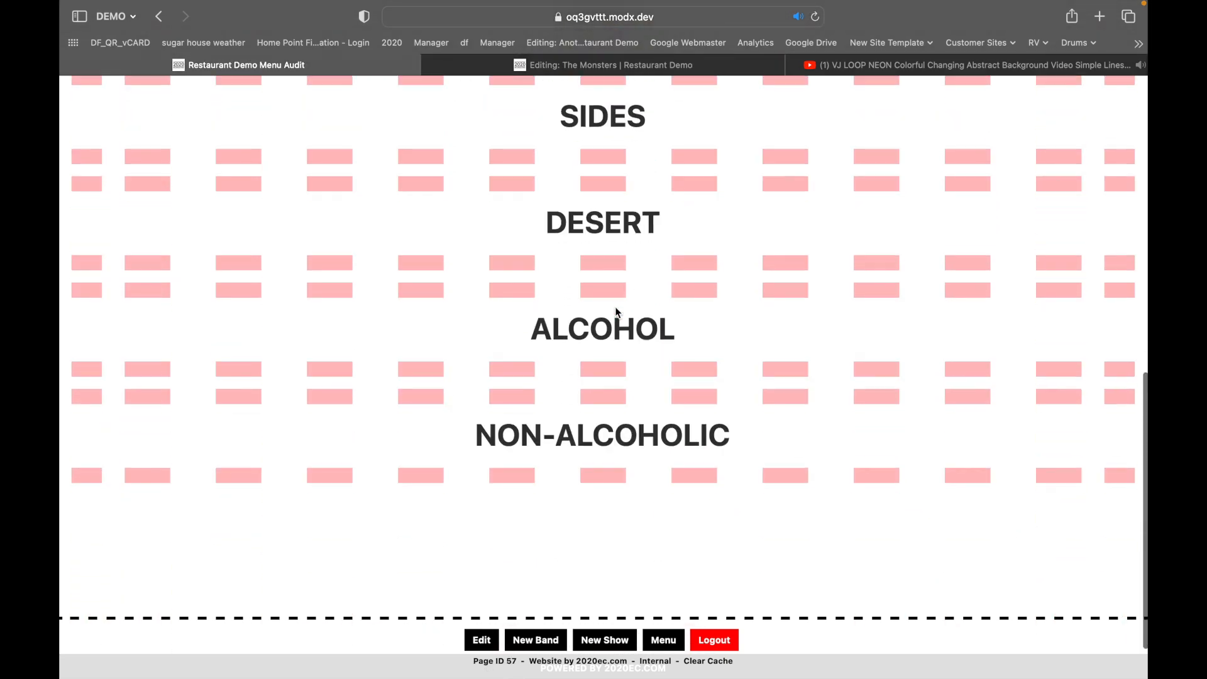
{"action": "scroll", "coordinate": [617, 312], "scroll_direction": "up", "scroll_amount": 10}
{"action": "scroll", "coordinate": [588, 241], "scroll_direction": "down", "scroll_amount": 5}
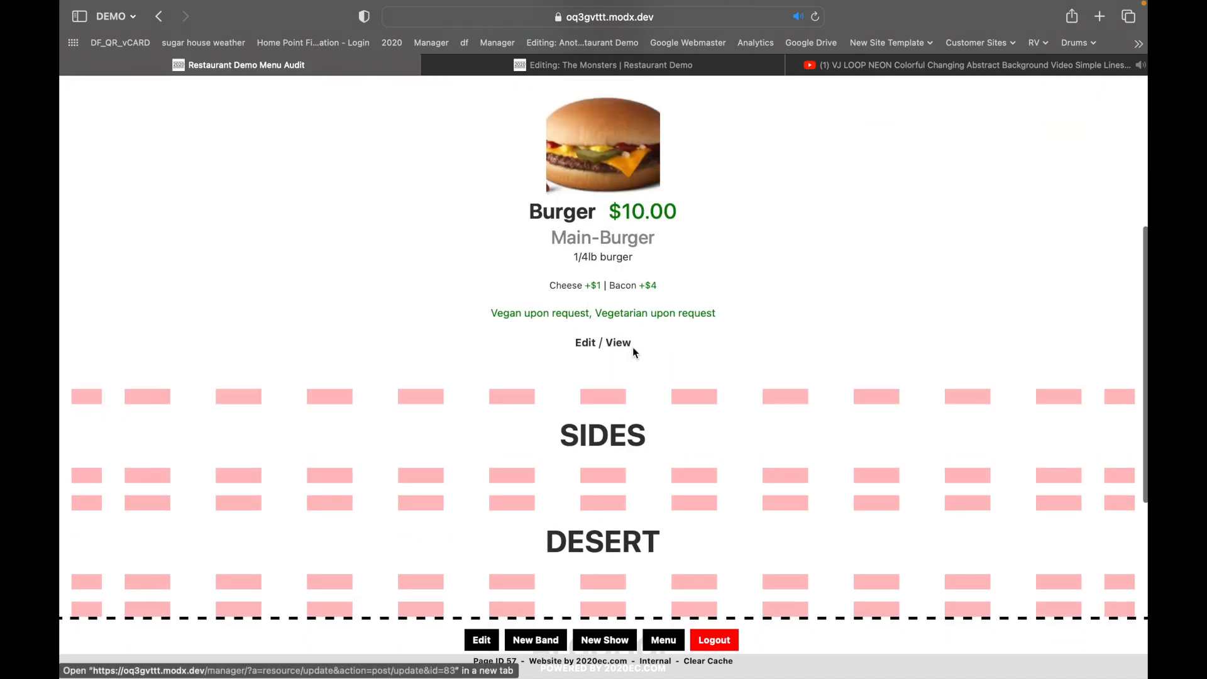
{"action": "scroll", "coordinate": [633, 347], "scroll_direction": "up", "scroll_amount": 3}
{"action": "scroll", "coordinate": [652, 352], "scroll_direction": "up", "scroll_amount": 3}
{"action": "scroll", "coordinate": [668, 299], "scroll_direction": "down", "scroll_amount": 10}
{"action": "scroll", "coordinate": [667, 293], "scroll_direction": "up", "scroll_amount": 15}
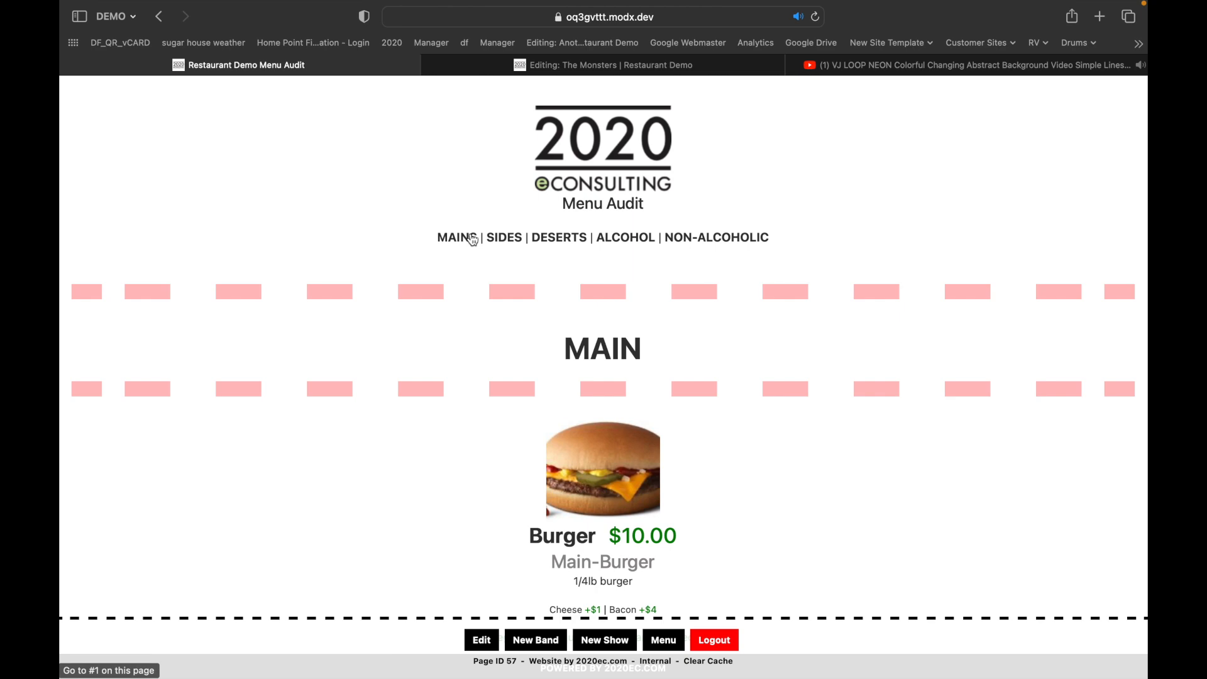
{"action": "left_click", "coordinate": [510, 239]}
{"action": "scroll", "coordinate": [571, 230], "scroll_direction": "up", "scroll_amount": 10}
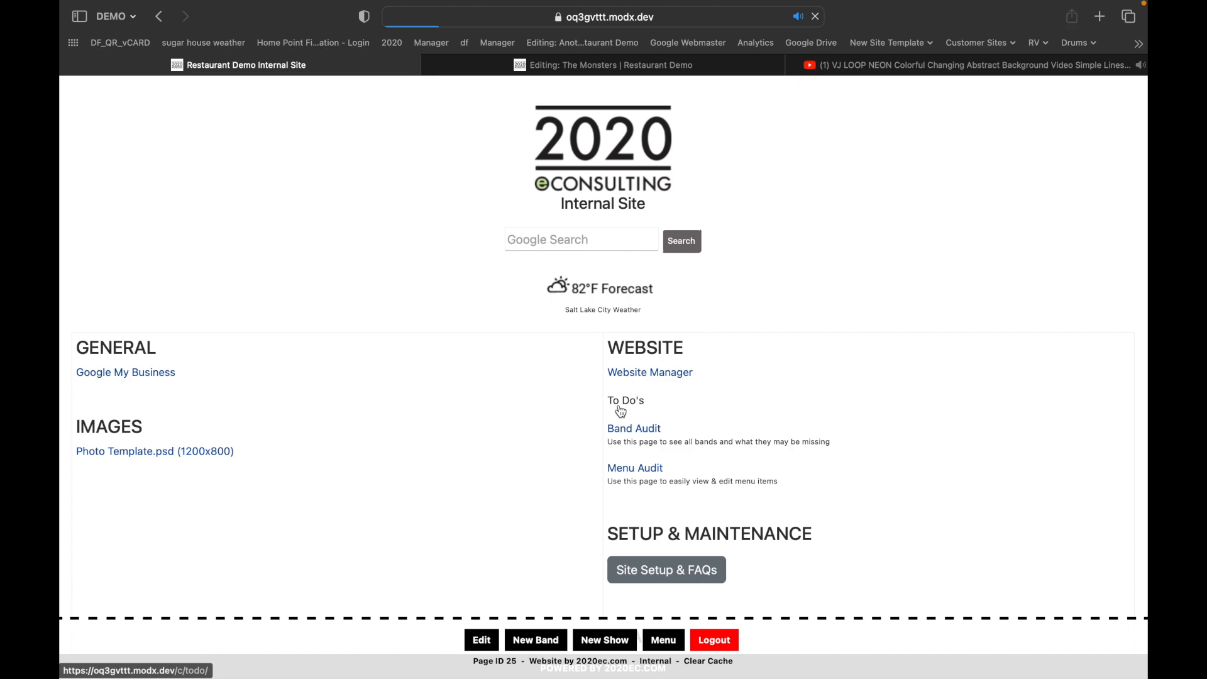
Step: Open the internal site's To Do's page and examine the outstanding items for the bands, live music shows, menu and contact pages
{"action": "left_click", "coordinate": [620, 409]}
{"action": "scroll", "coordinate": [474, 348], "scroll_direction": "down", "scroll_amount": 5}
{"action": "scroll", "coordinate": [473, 349], "scroll_direction": "down", "scroll_amount": 15}
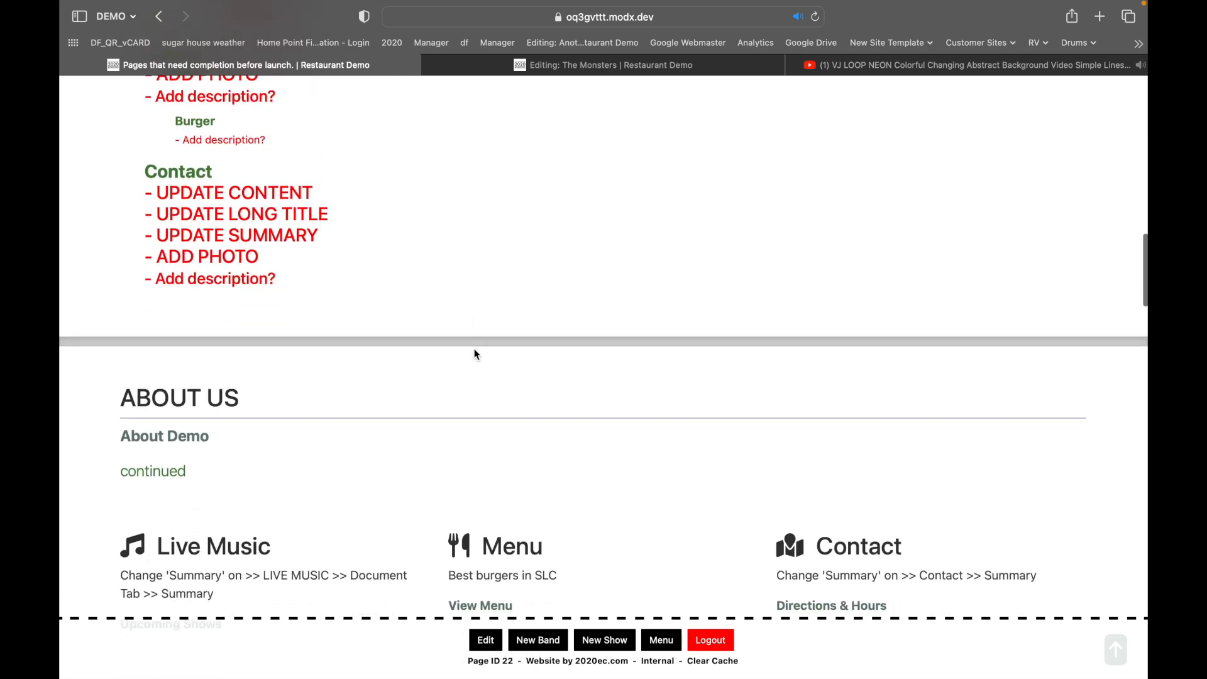
{"action": "scroll", "coordinate": [474, 353], "scroll_direction": "up", "scroll_amount": 8}
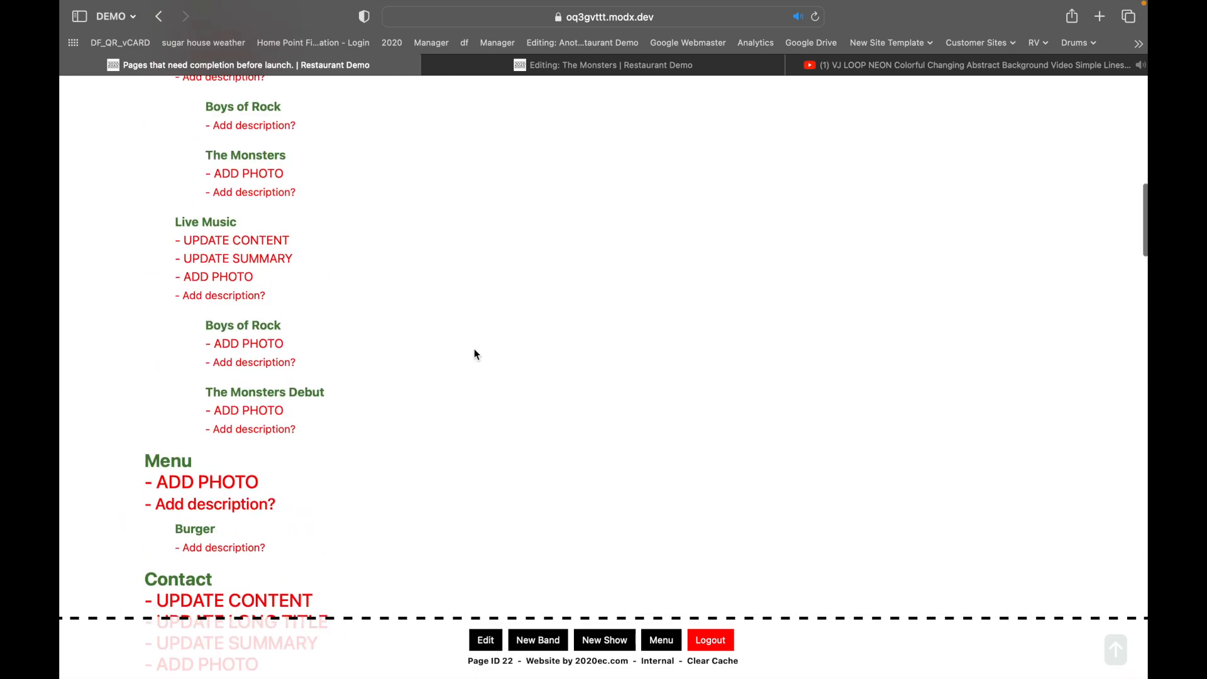
{"action": "scroll", "coordinate": [473, 354], "scroll_direction": "up", "scroll_amount": 1}
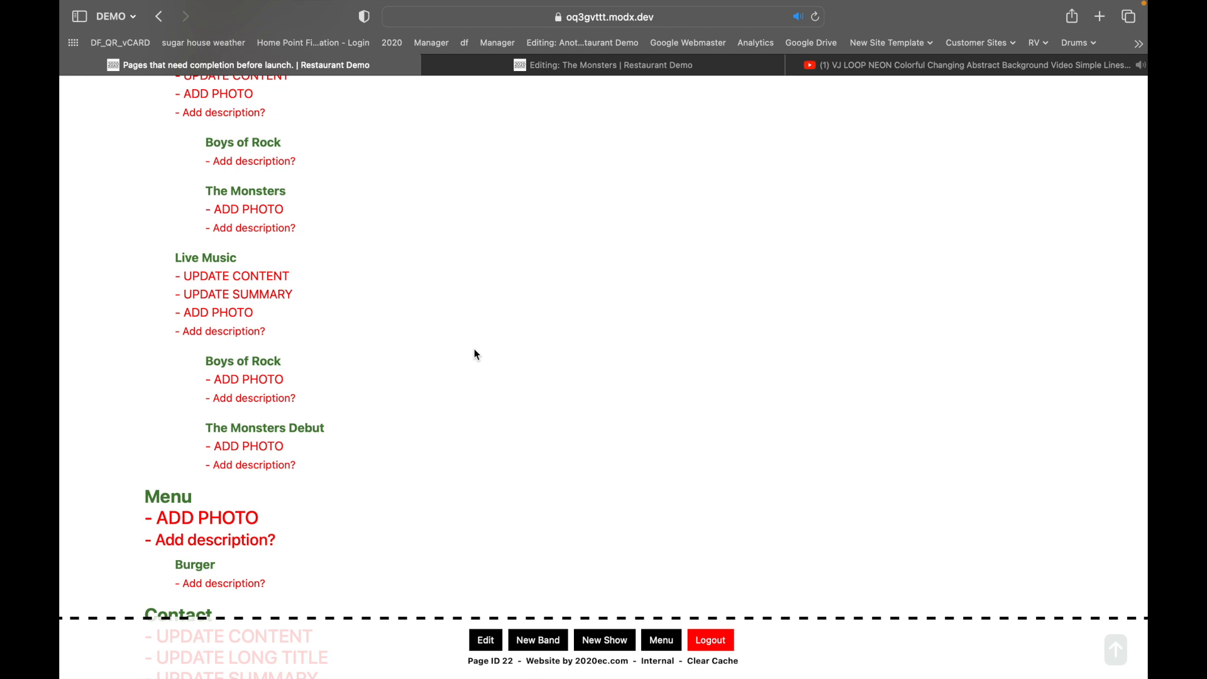
{"action": "scroll", "coordinate": [413, 345], "scroll_direction": "down", "scroll_amount": 8}
{"action": "scroll", "coordinate": [371, 344], "scroll_direction": "up", "scroll_amount": 3}
{"action": "scroll", "coordinate": [371, 346], "scroll_direction": "up", "scroll_amount": 4}
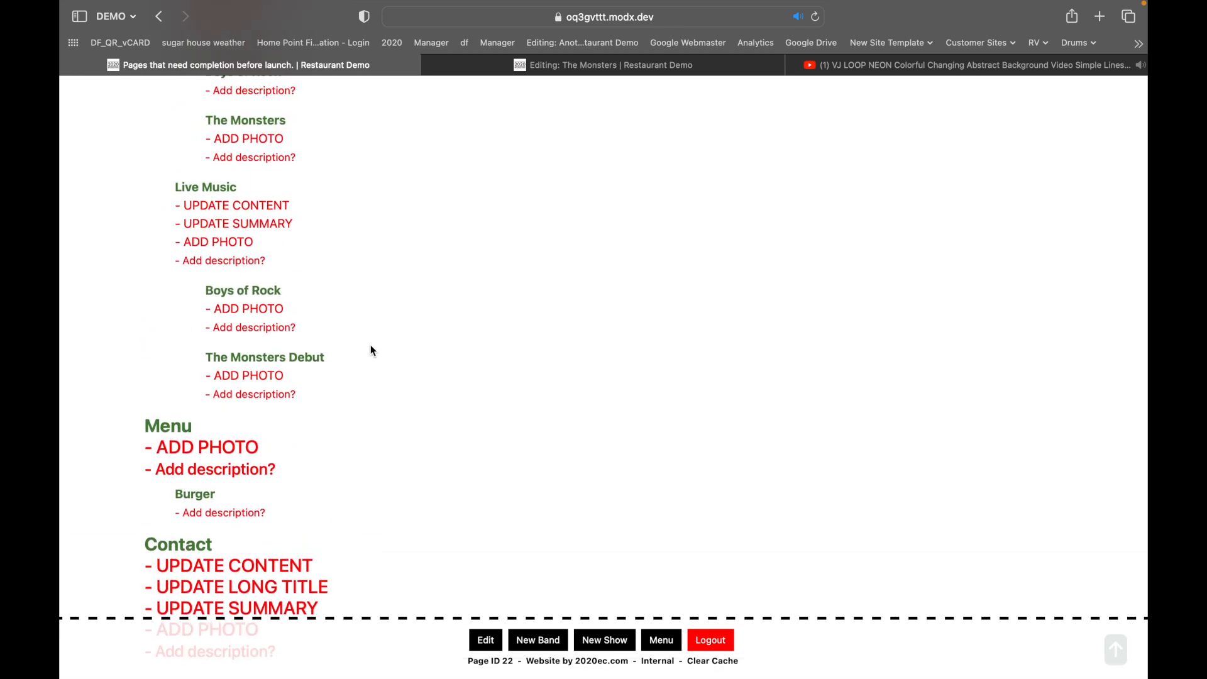